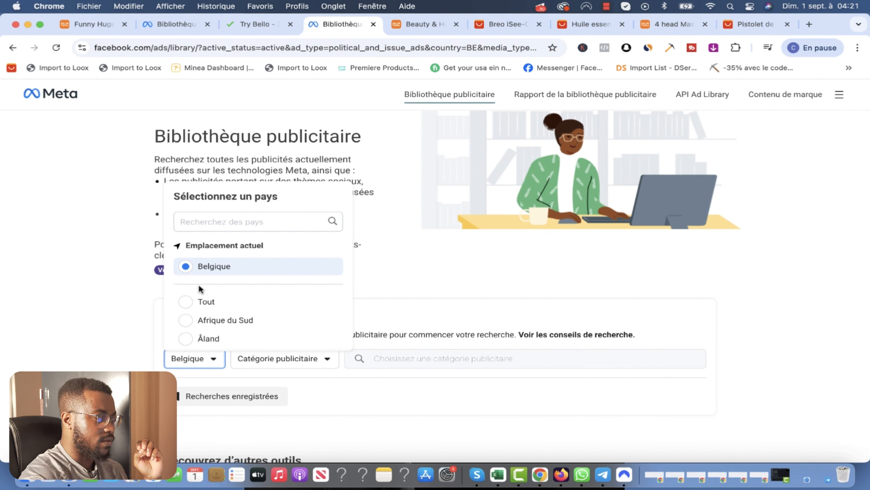
Step: Filter the Meta Ad Library country to États-Unis
click(206, 221)
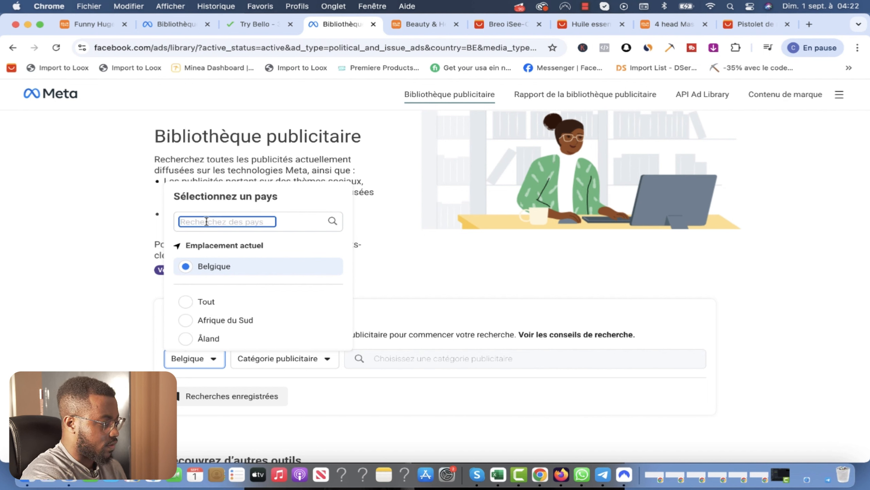
text(Eta)
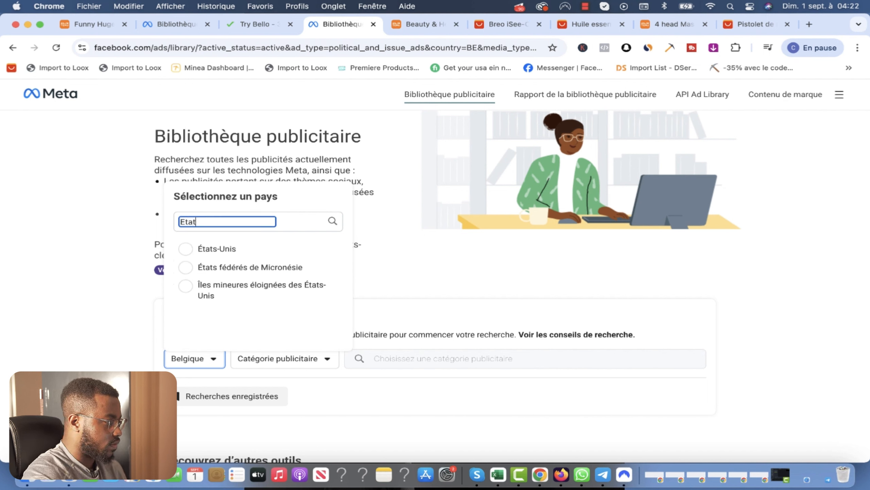
text(t)
click(202, 251)
Step: Rerun the recent 'special offer' ad search and scroll through the resulting ads
click(457, 359)
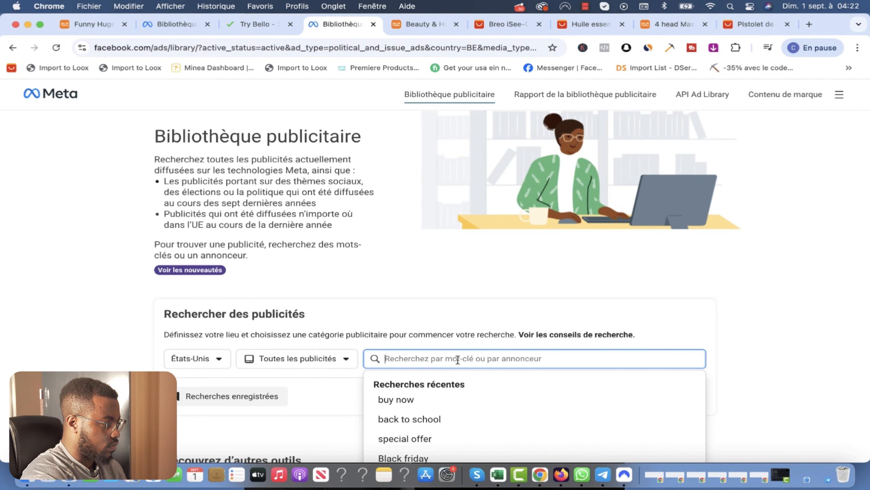
scroll(458, 359, down, 3)
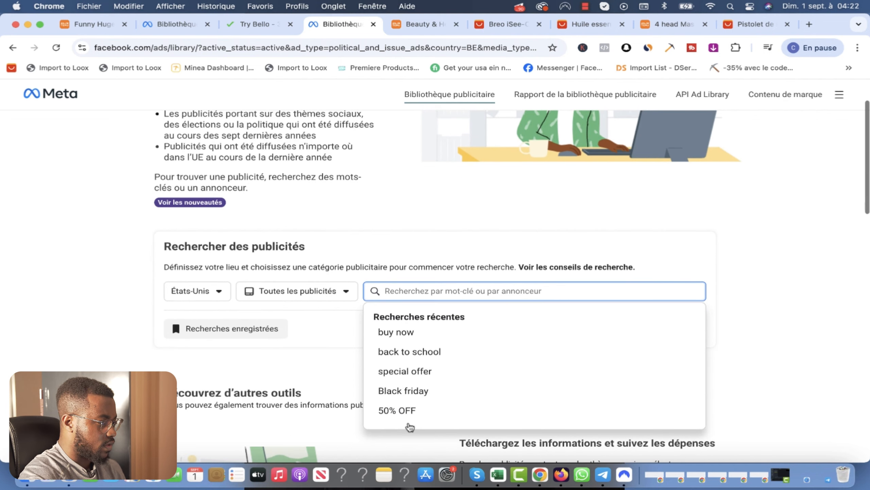
click(421, 371)
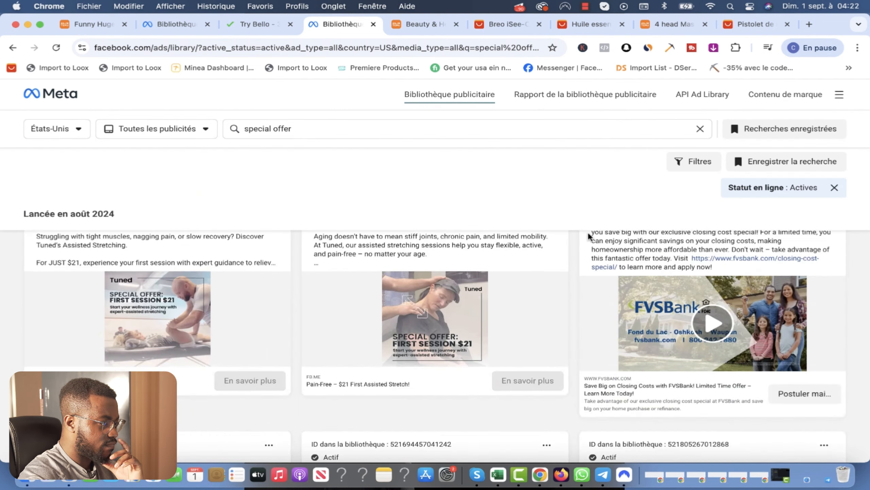
scroll(571, 309, down, 10)
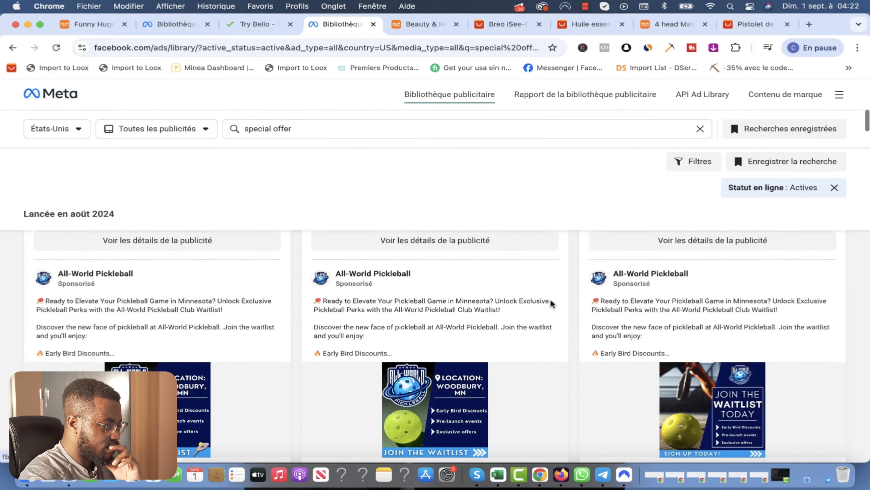
scroll(578, 320, down, 5)
scroll(578, 320, down, 5)
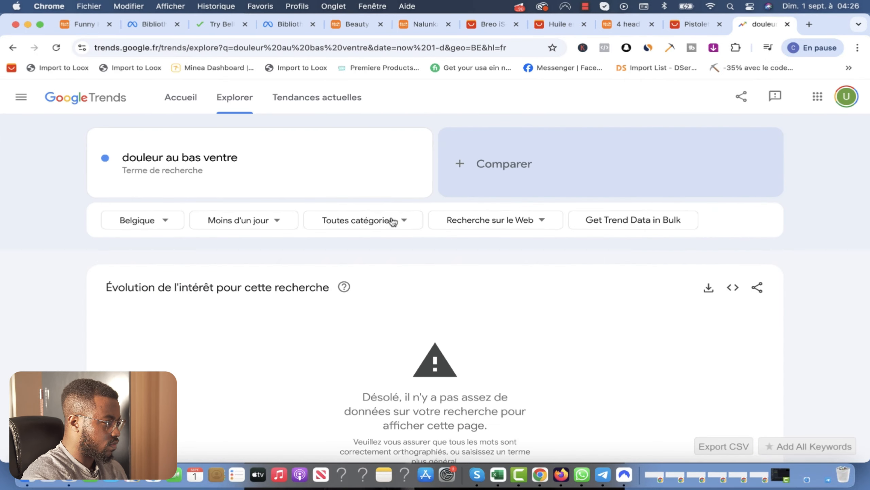
Step: Set the Trends period to Cinq dernières années and the country to France
click(251, 223)
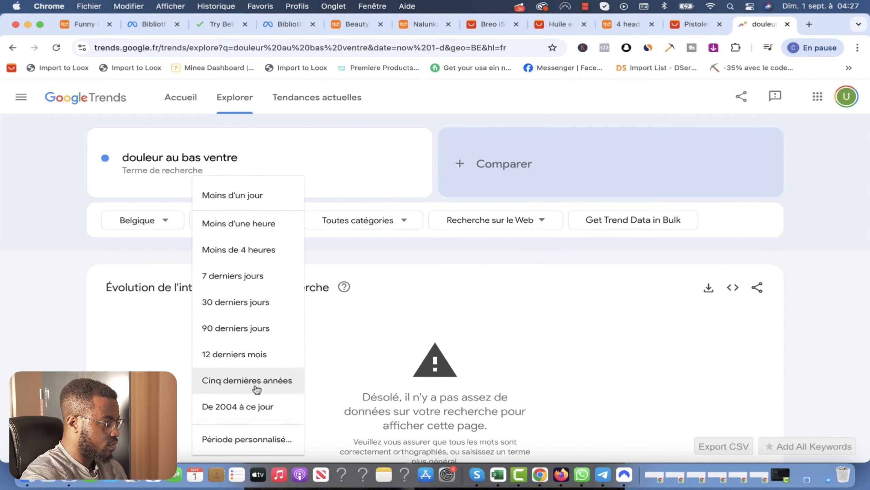
click(253, 389)
click(158, 224)
text(fr)
click(145, 250)
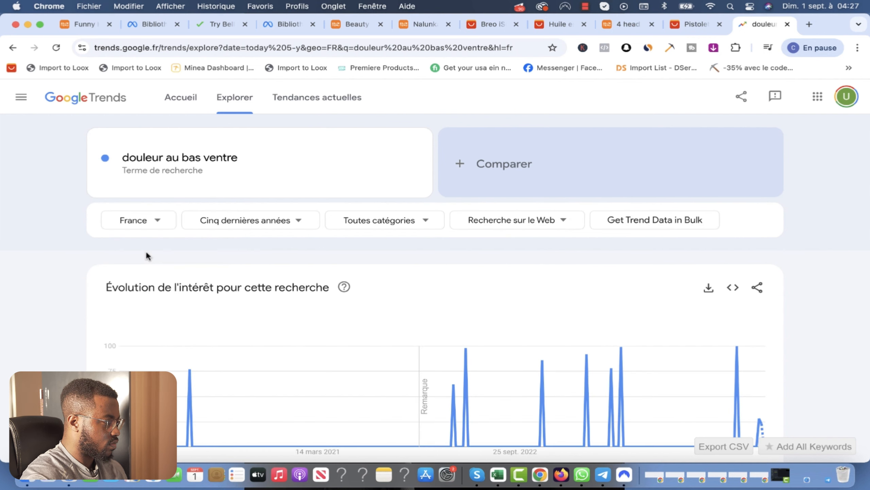
Step: Replace the charted search term with 'regle douloureuse'
scroll(232, 254, down, 3)
scroll(326, 269, up, 3)
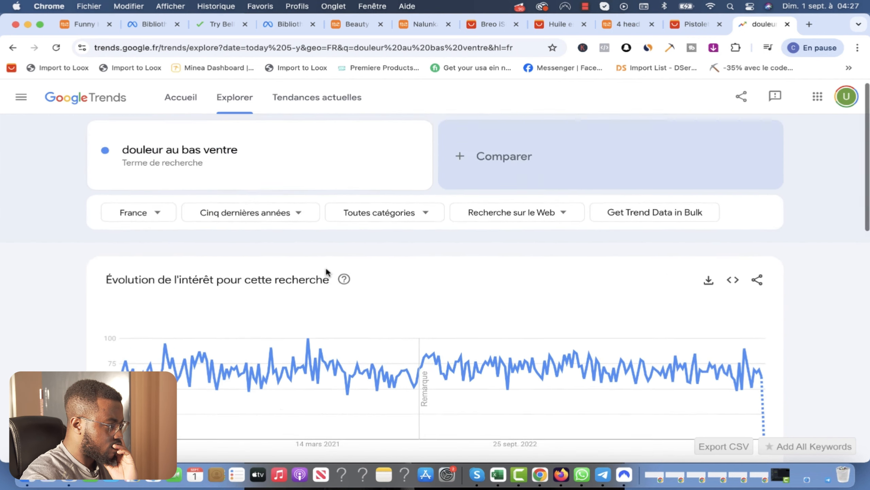
scroll(326, 269, down, 9)
scroll(326, 269, up, 9)
click(248, 156)
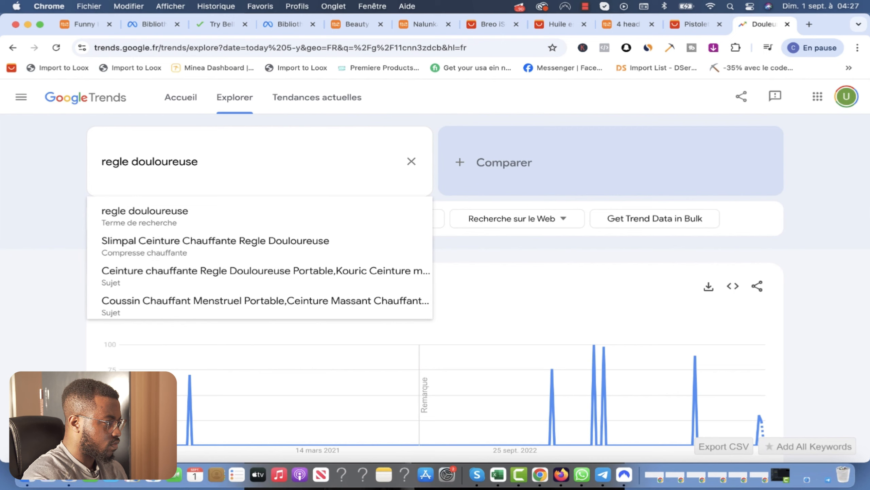
click(194, 215)
Step: Search 'regle douloureuse' on google.fr in a new tab
click(809, 25)
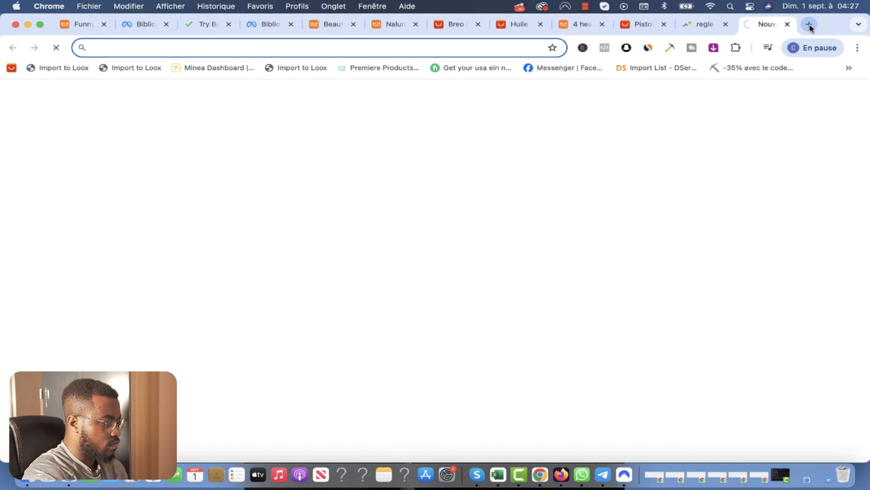
text(google.fr)
key(Return)
text(regle douloureuse)
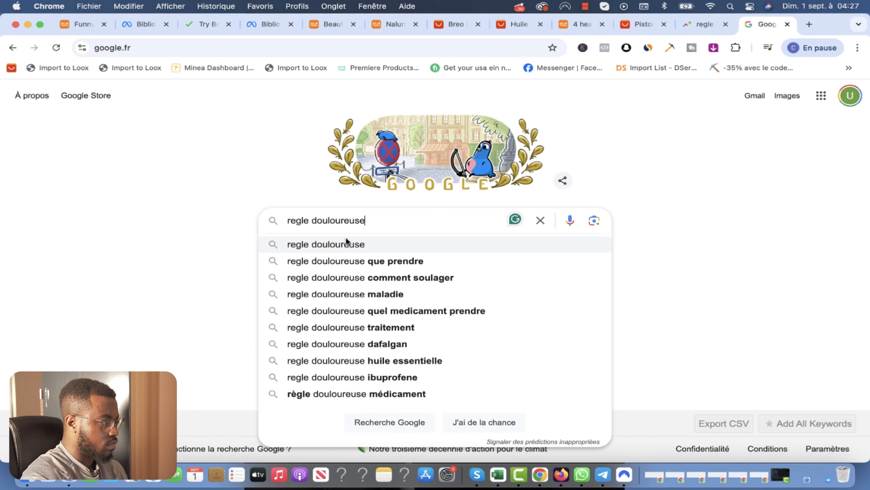
click(347, 241)
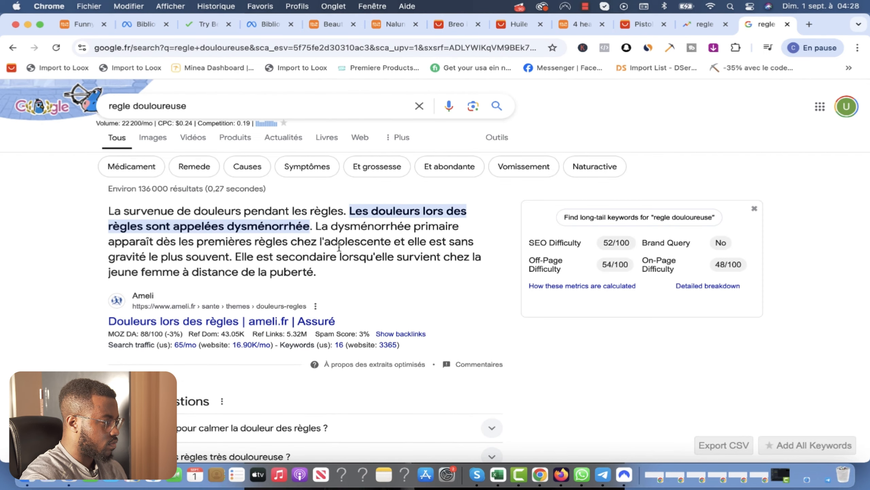
Step: Return to the regle douloureuse trend, then check the other open product tabs
click(699, 24)
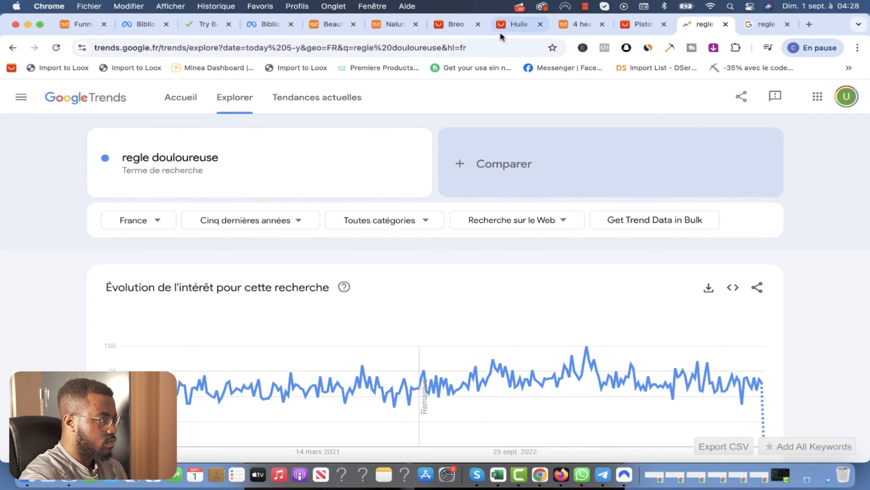
click(579, 24)
click(508, 22)
Step: Scroll through the Temu Beauty & Health massager listings
click(335, 25)
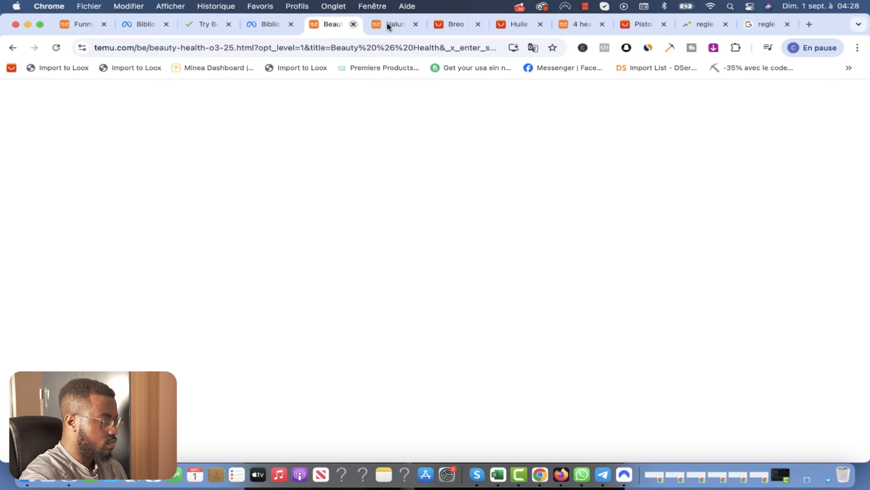
scroll(473, 322, down, 10)
scroll(472, 330, down, 20)
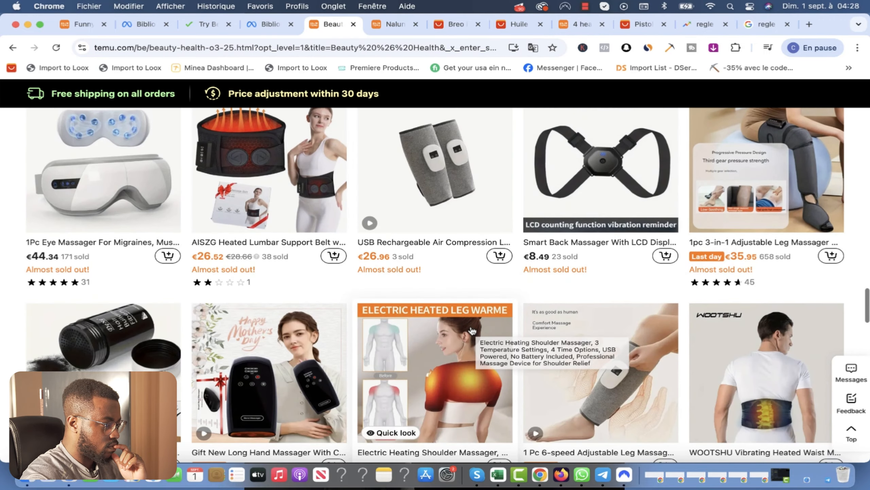
scroll(472, 331, down, 6)
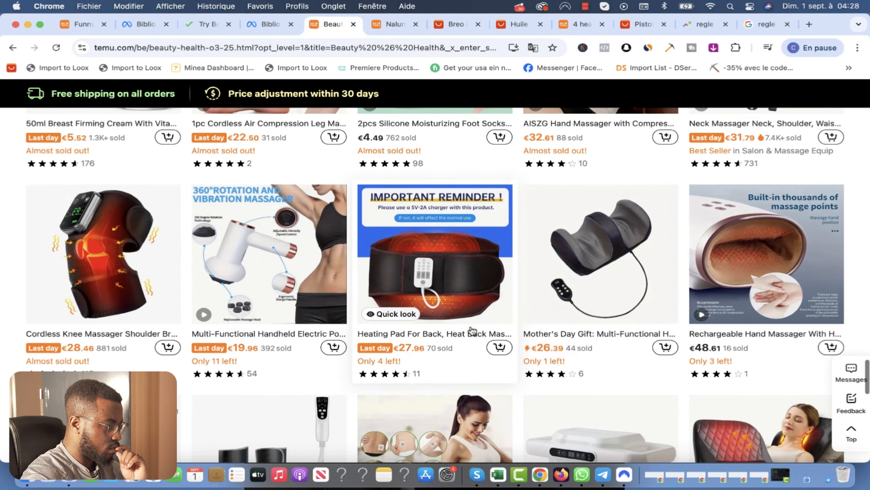
scroll(741, 303, down, 5)
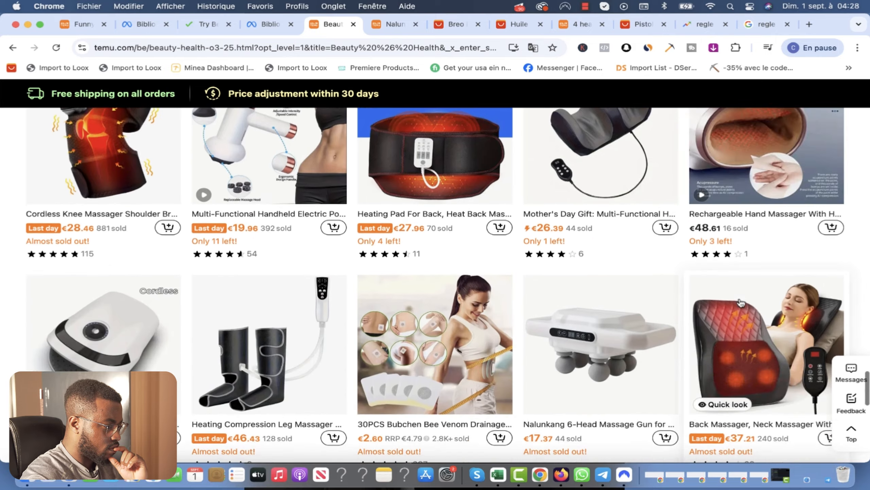
Step: Compare the Nalunkang massage gun, Breo eye massager, and 4-head massage gun product pages
click(394, 24)
click(453, 24)
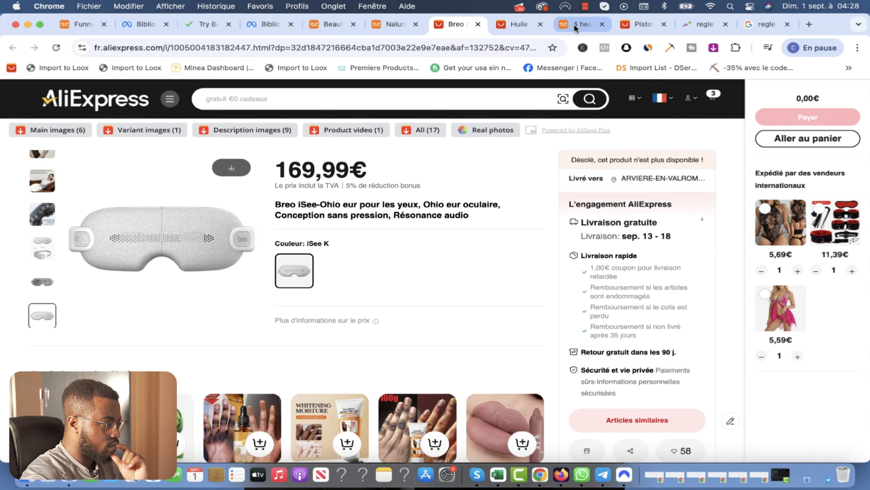
click(574, 23)
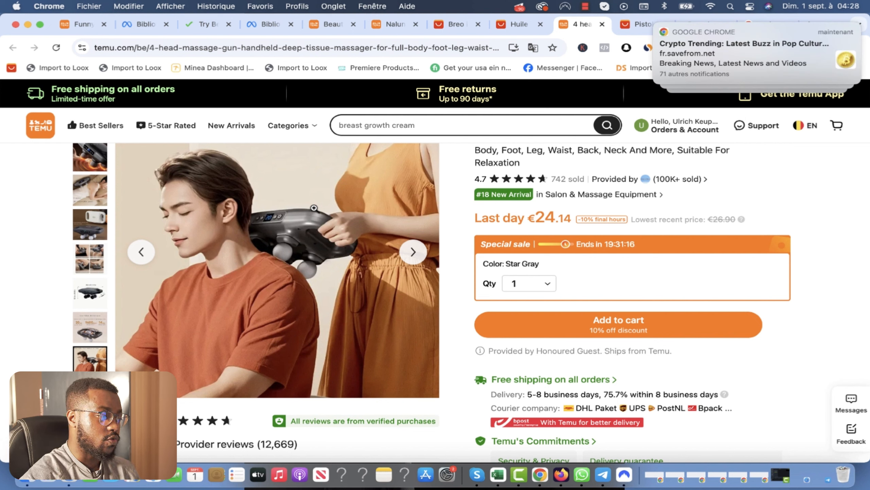
scroll(685, 55, left, 5)
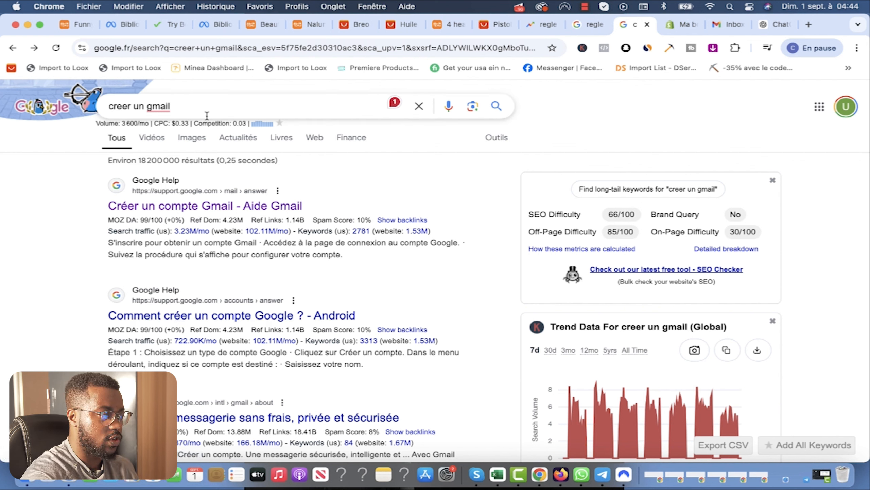
Step: Open the 'Créer un compte Gmail - Aide Gmail' result and scroll down the article
click(202, 206)
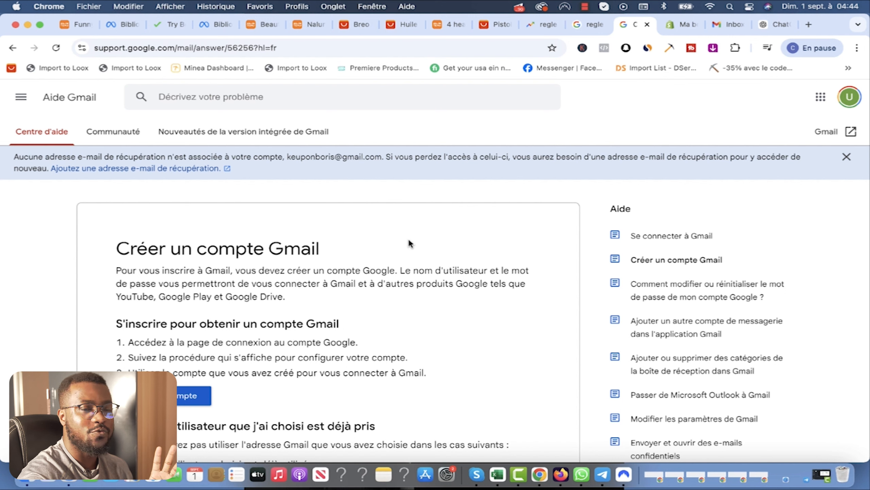
scroll(485, 248, down, 3)
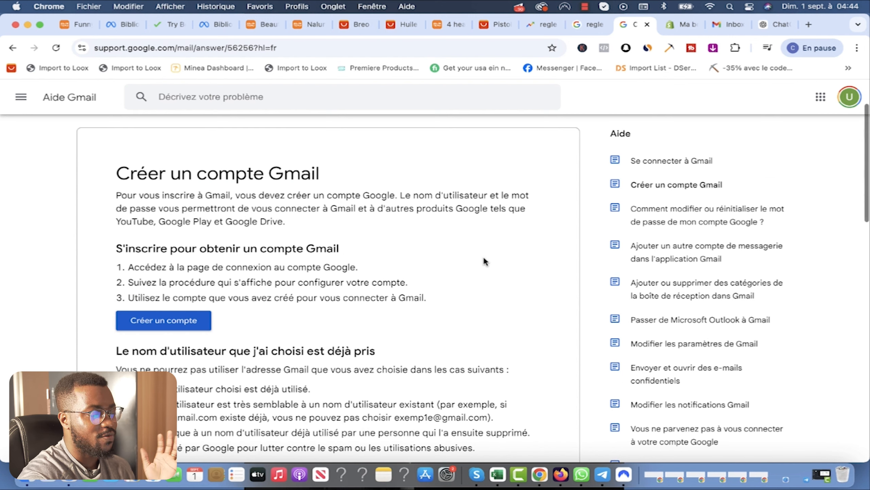
Step: Begin a new Google account at the Prénom field, then return to the ChatGPT brand-name chat
click(159, 322)
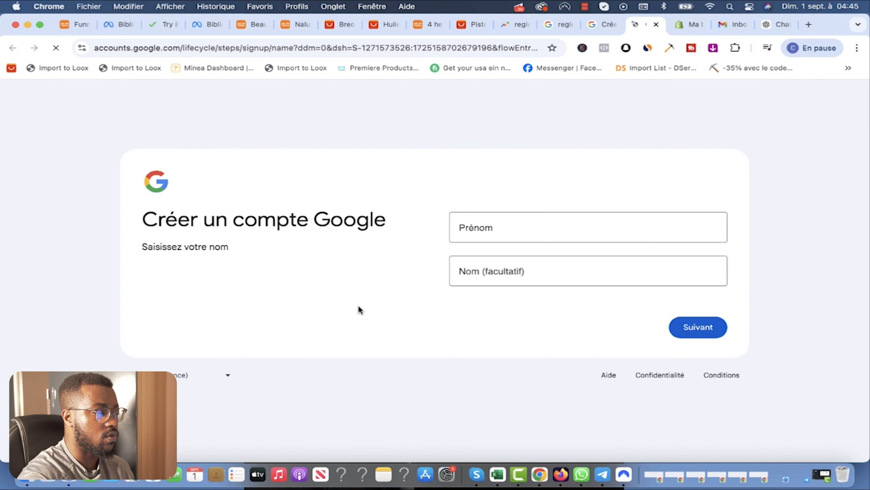
click(509, 230)
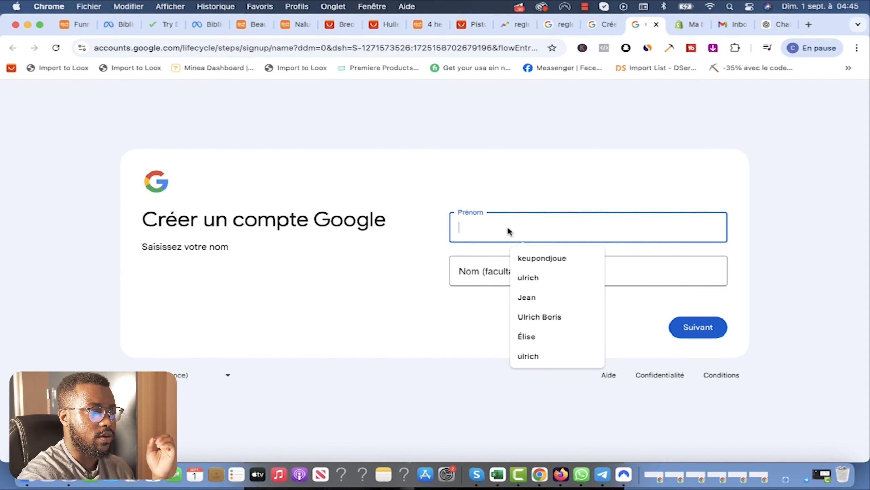
click(769, 23)
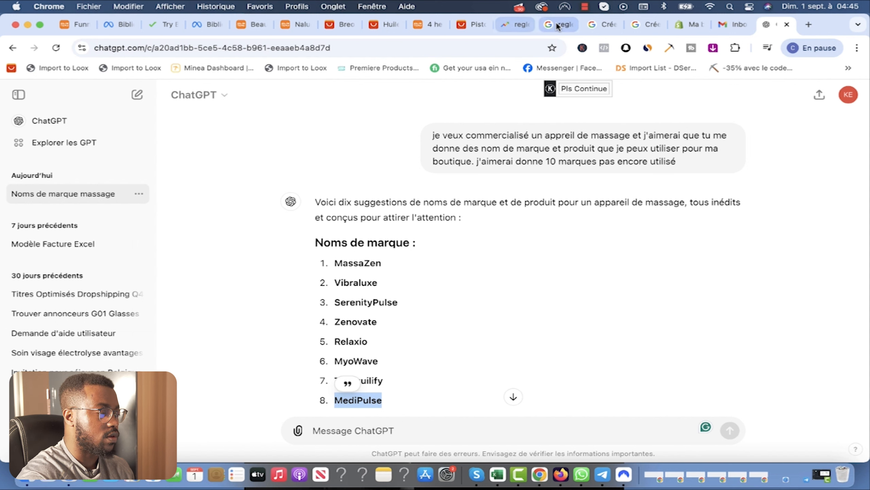
Step: Read ChatGPT's ten massage brand names, including MediPulse, then switch to the Gmail inbox
click(429, 24)
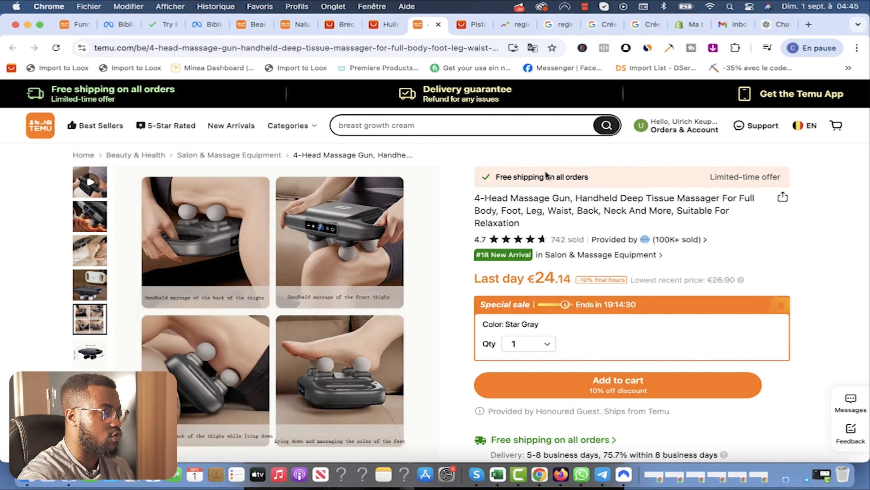
click(778, 22)
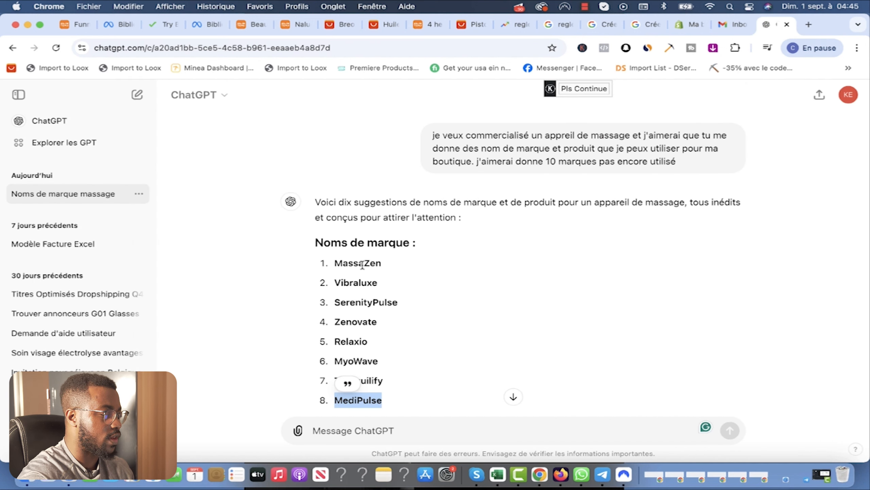
scroll(480, 164, down, 1)
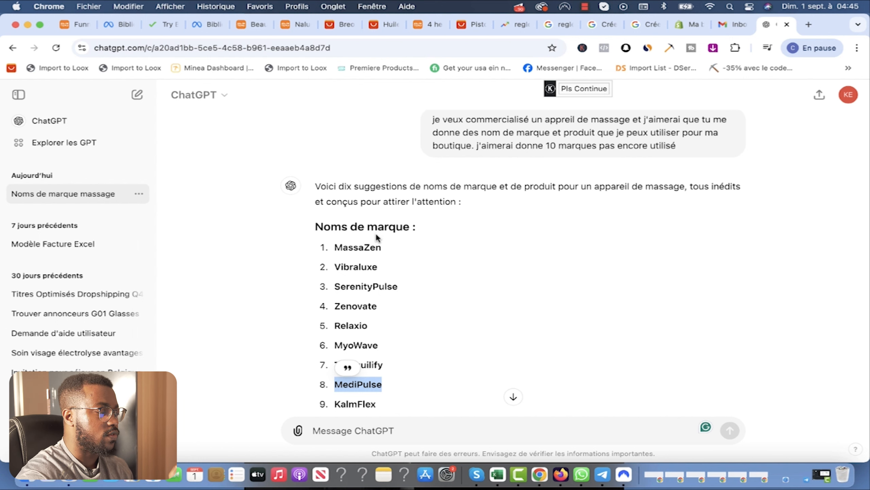
scroll(376, 232, down, 2)
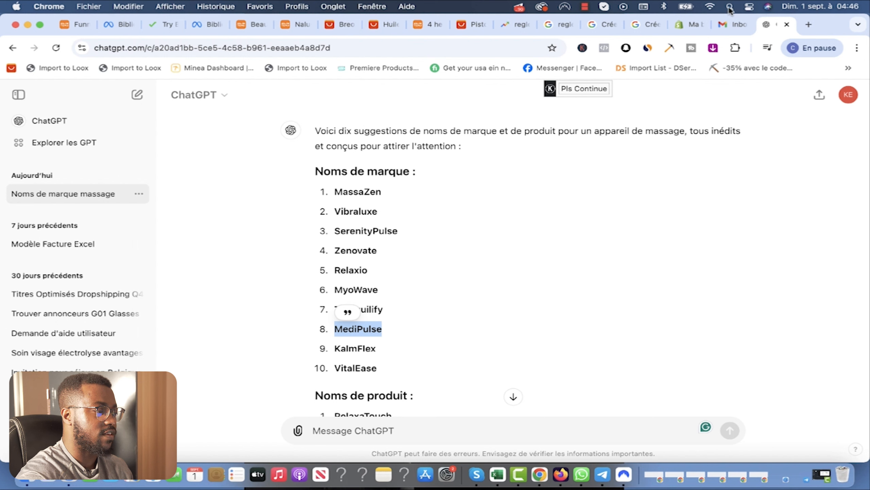
click(722, 22)
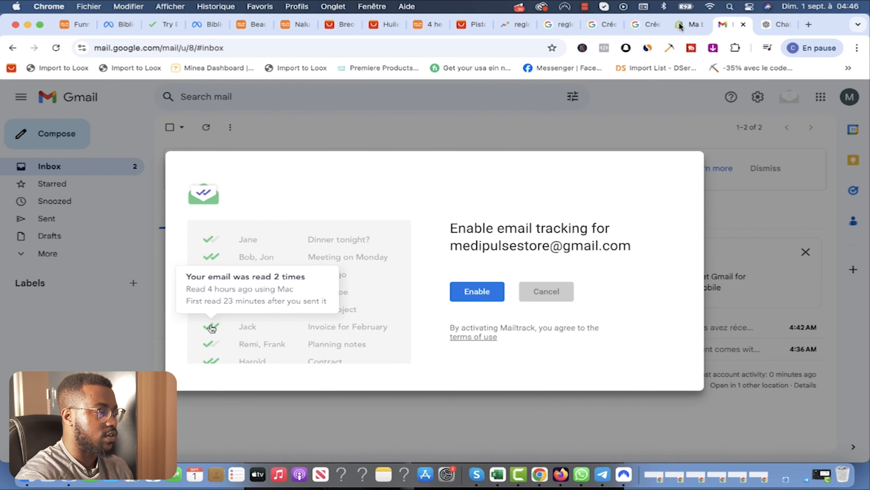
Step: Enter 'medipulse' as the first name in the Google signup form and continue
click(644, 24)
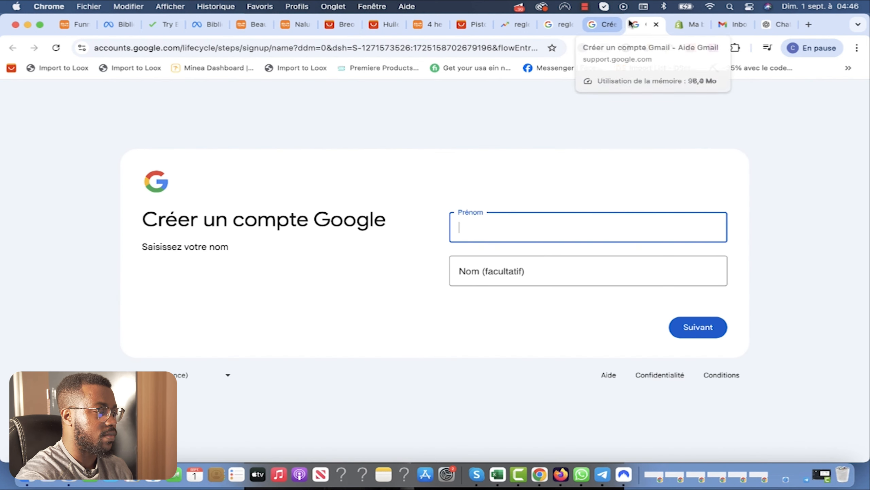
key(super+v)
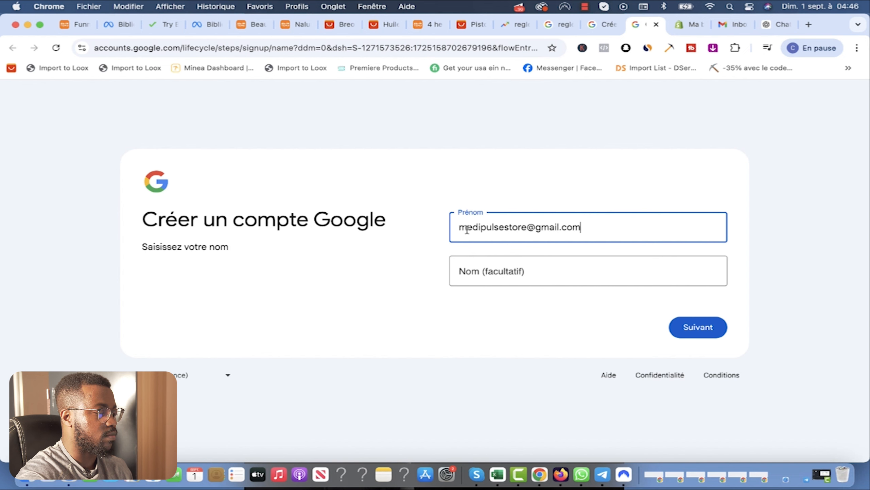
mouse_move(505, 228)
mouse_down()
mouse_move(516, 229)
mouse_move(505, 229)
mouse_up()
key(BackSpace)
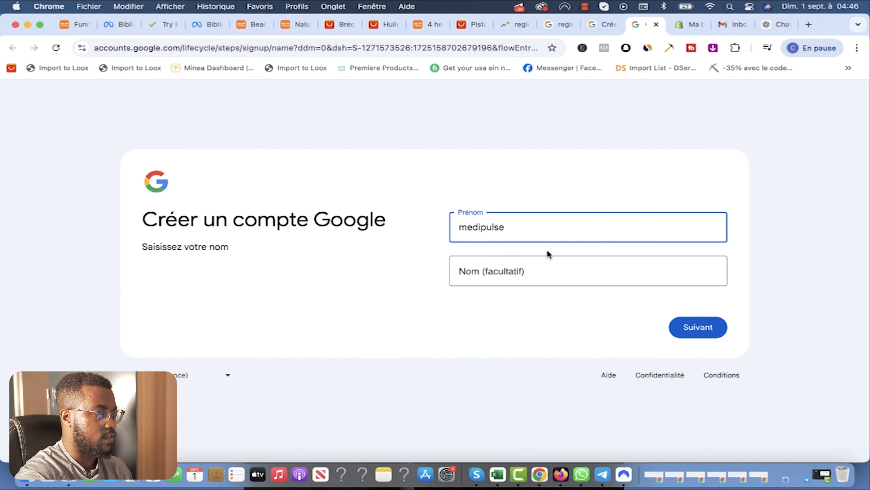
click(694, 327)
Step: Fill in the birth date with month Février and gender Homme, then continue
click(509, 225)
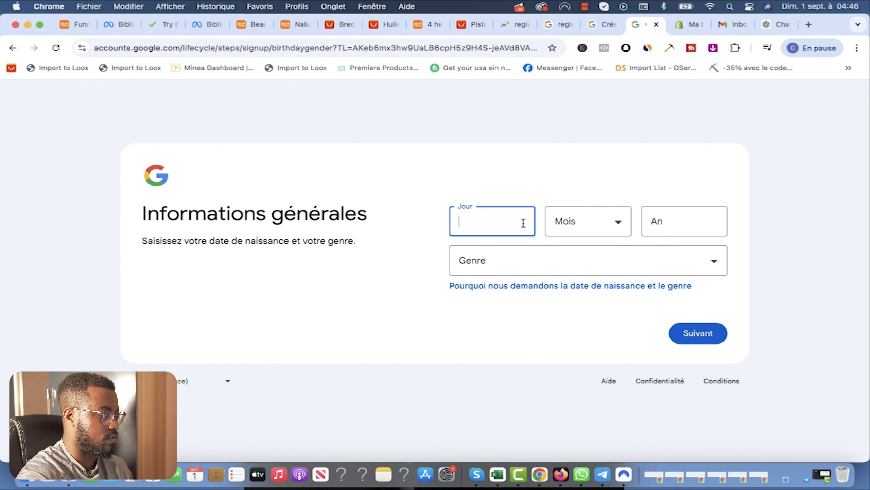
text(01)
click(604, 227)
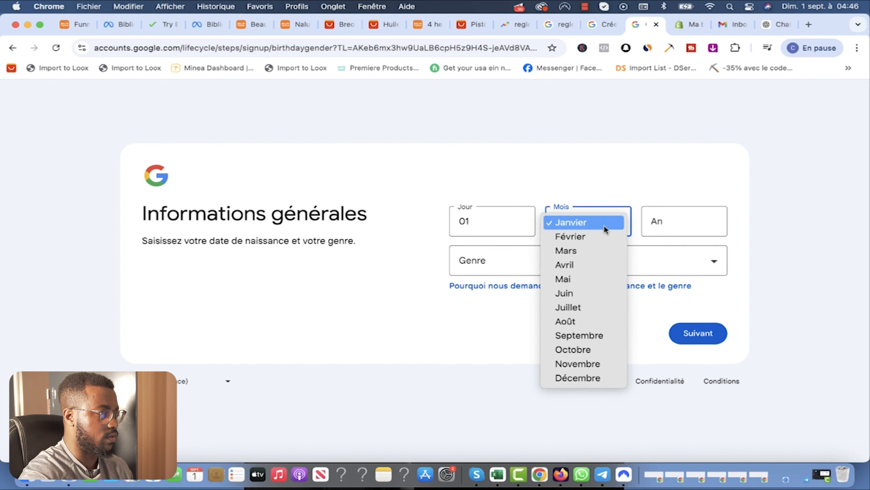
click(579, 236)
click(687, 221)
text(1994)
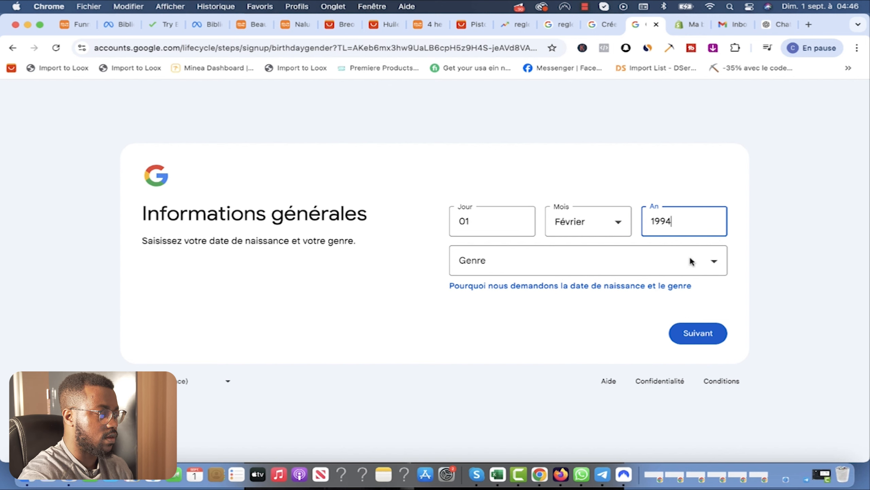
click(690, 260)
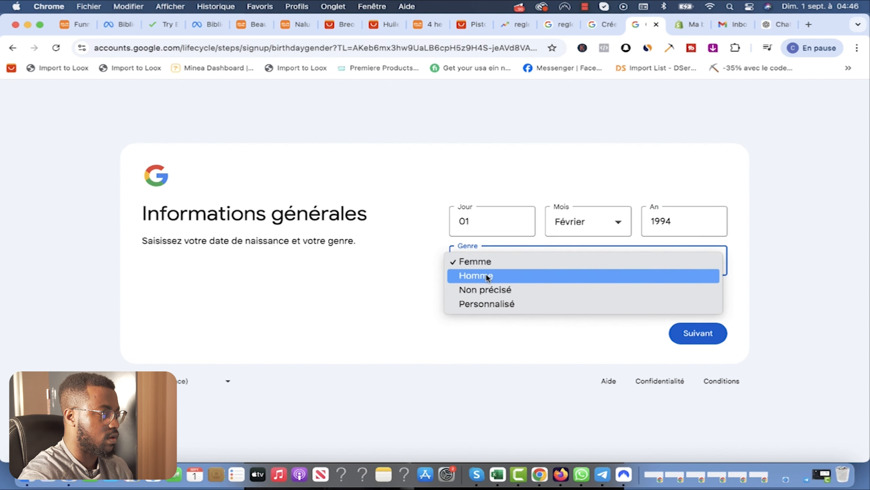
click(488, 277)
click(713, 329)
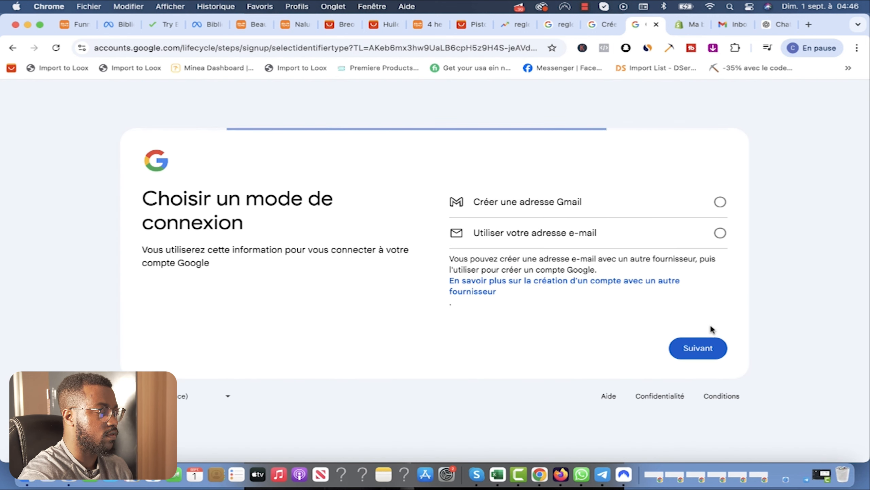
Step: Choose a custom Gmail address for the store and submit it
click(720, 201)
click(700, 347)
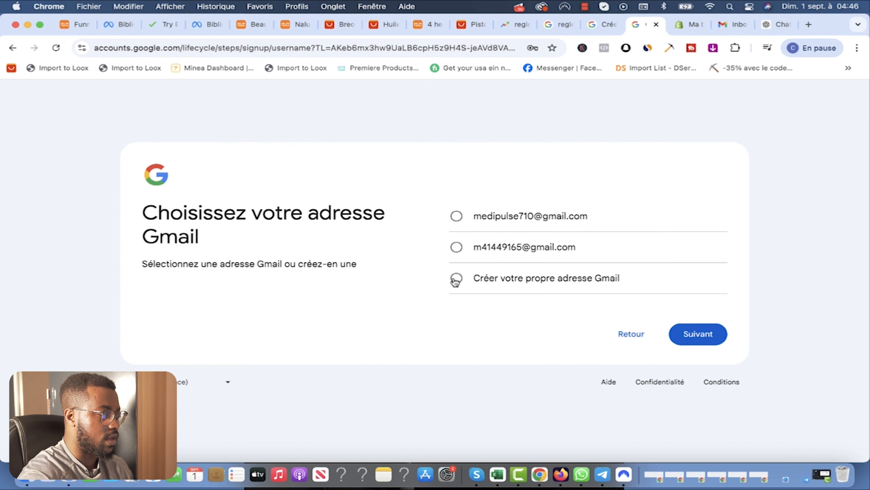
click(456, 278)
drag(600, 296, 381, 295)
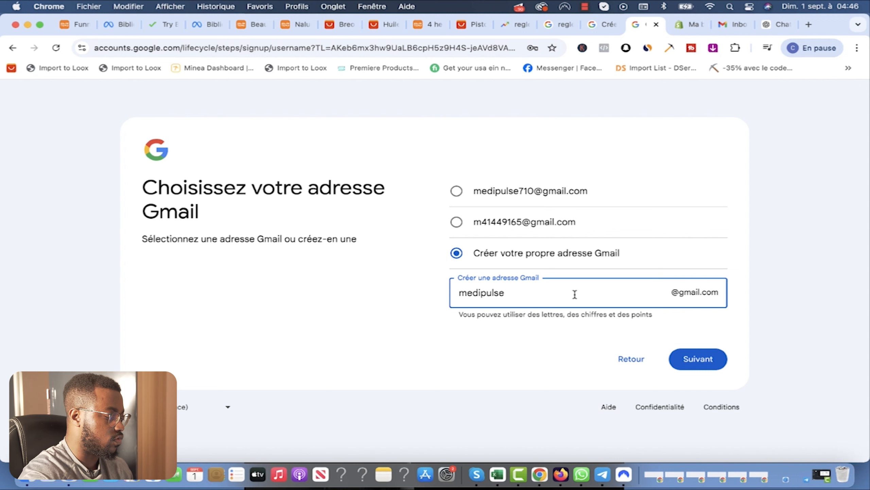
text(Shop)
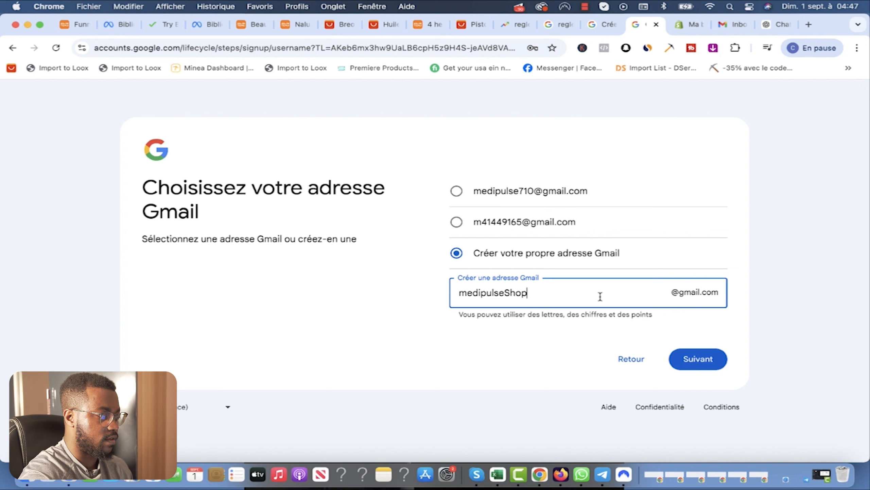
click(699, 360)
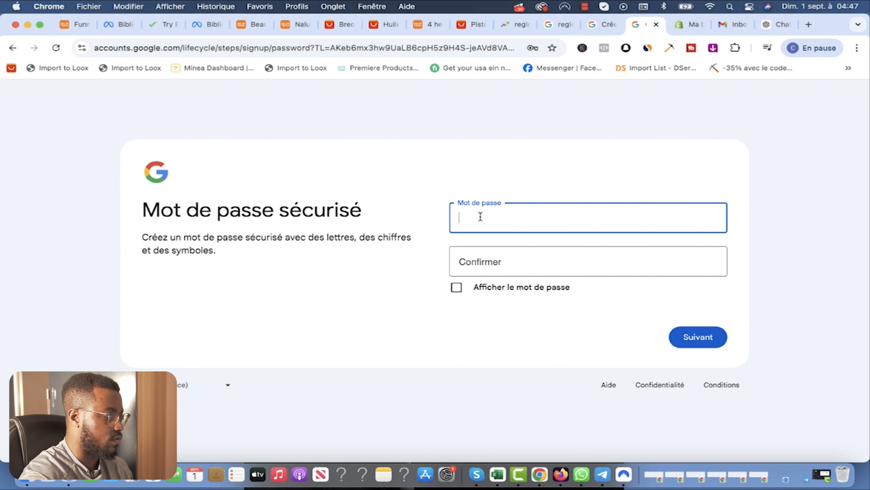
Step: Set and confirm the account password, then switch to the Shopify admin tab
text(•••••••)
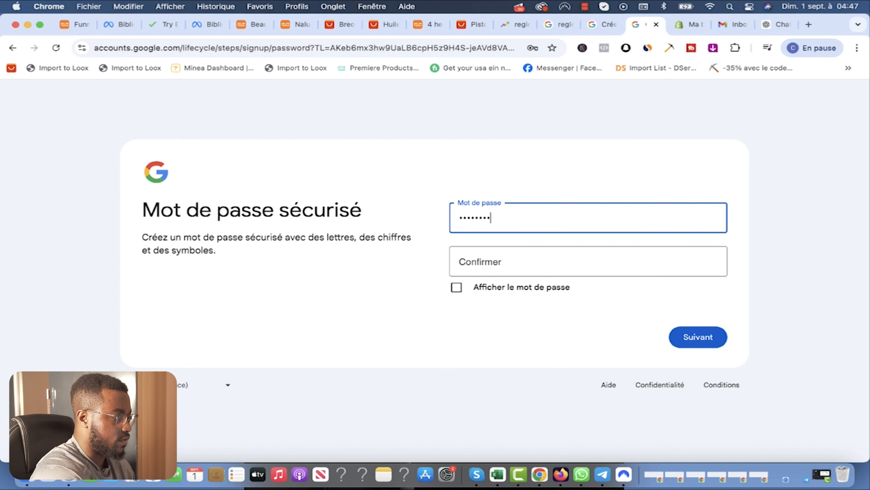
click(510, 262)
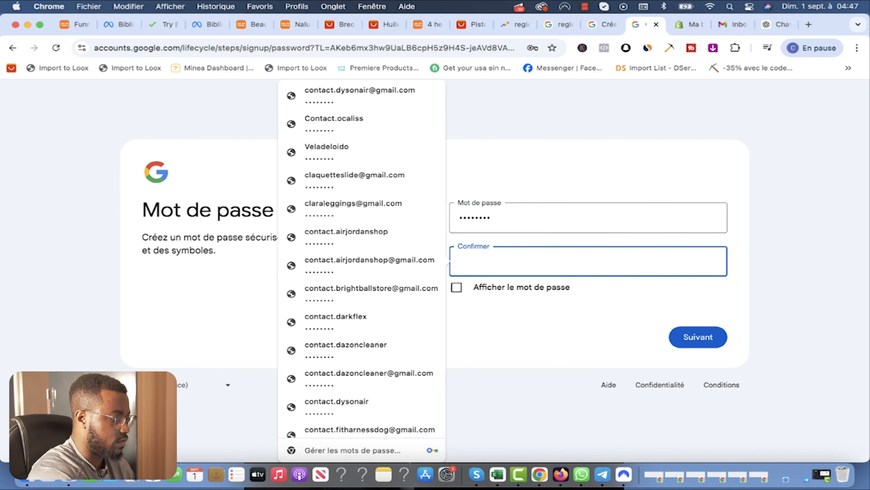
text(••••••••)
click(710, 338)
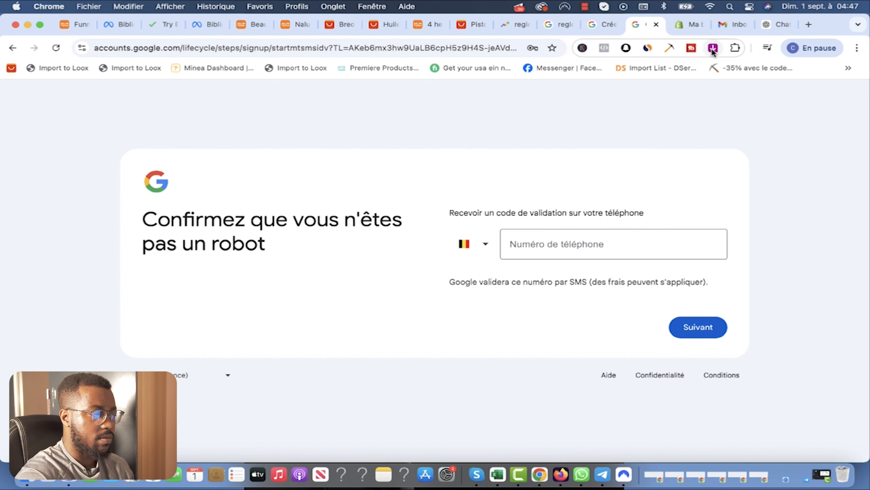
click(687, 23)
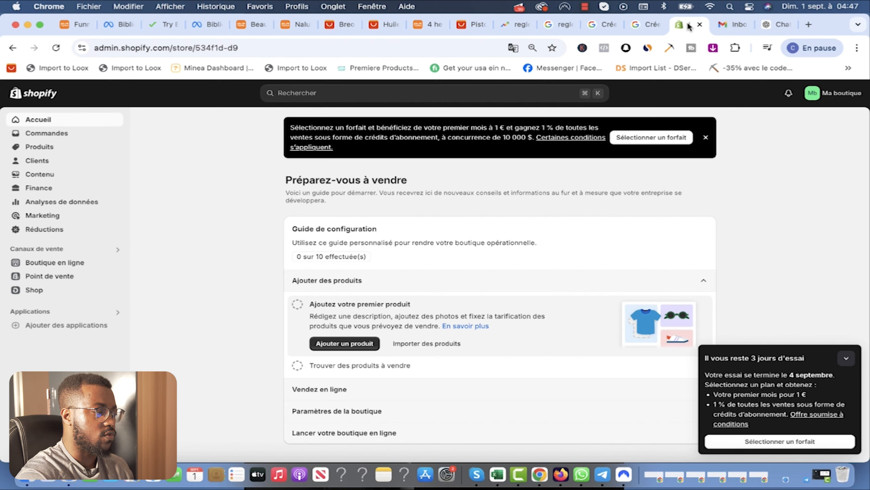
Step: Load google.fr in a new browser tab
click(809, 24)
text(goo)
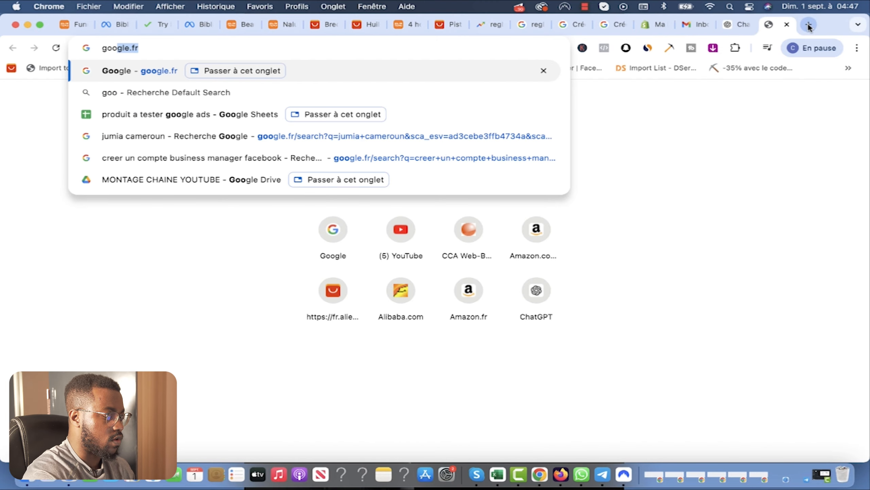
key(Return)
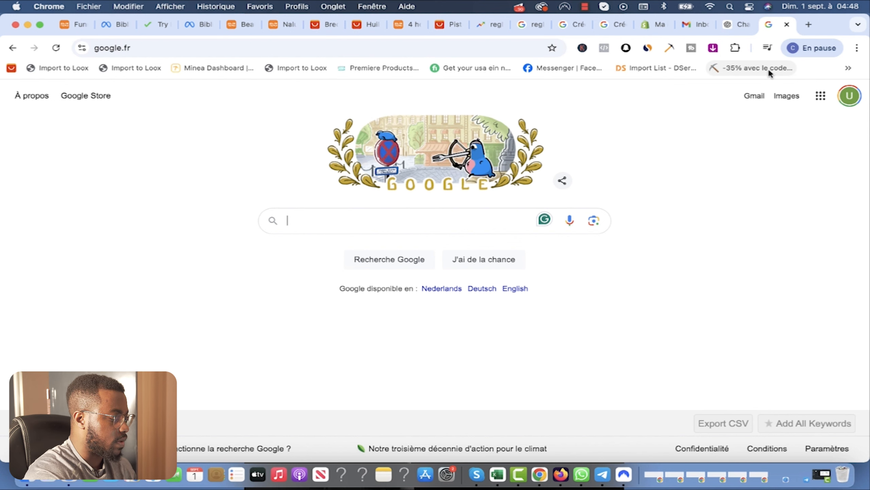
Step: Search for Shopify and open the Shopify Belgique site with its trial email field
text(Sho)
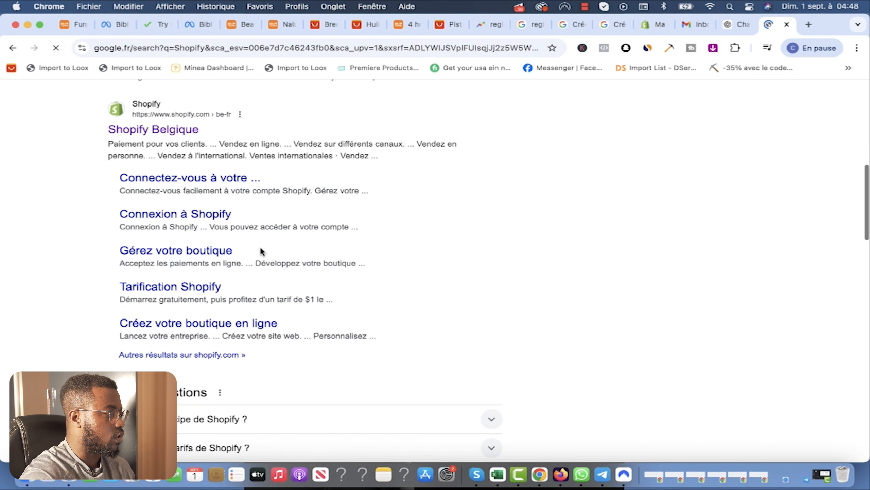
scroll(261, 250, up, 1)
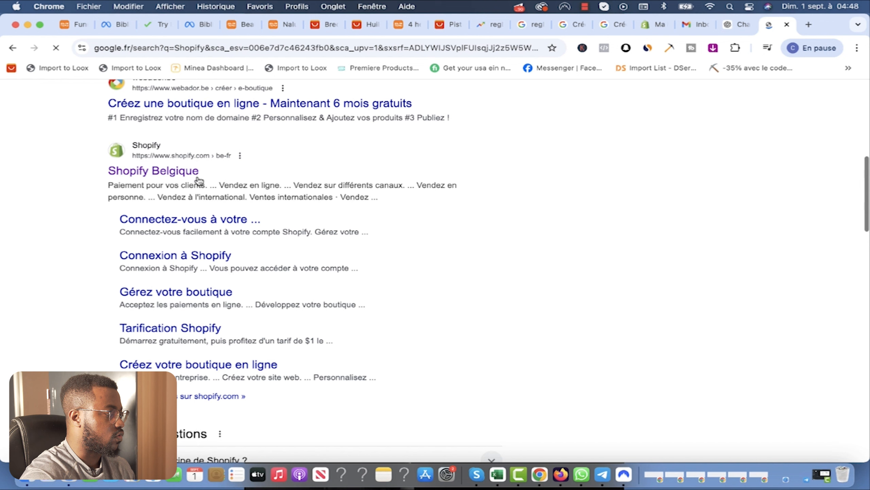
click(169, 173)
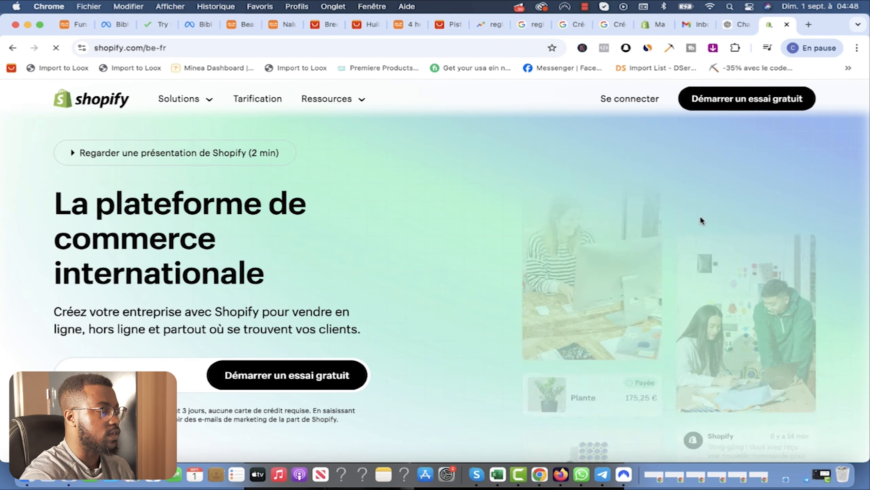
double_click(183, 378)
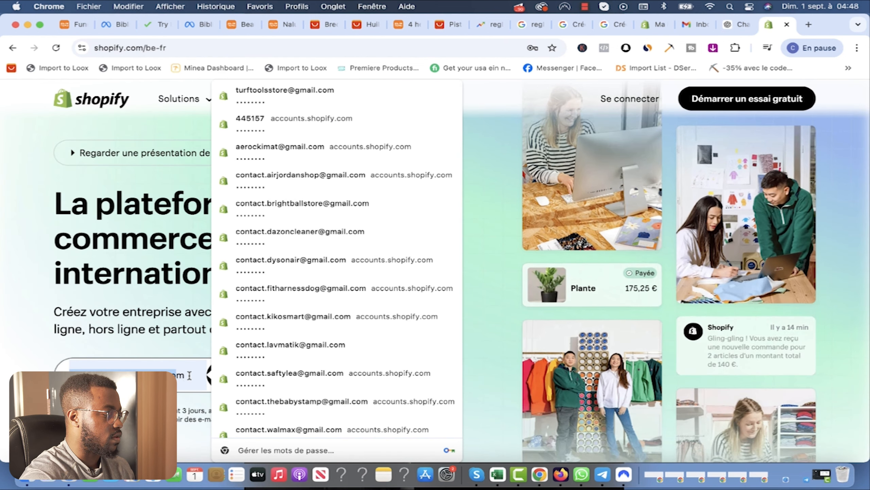
click(4, 373)
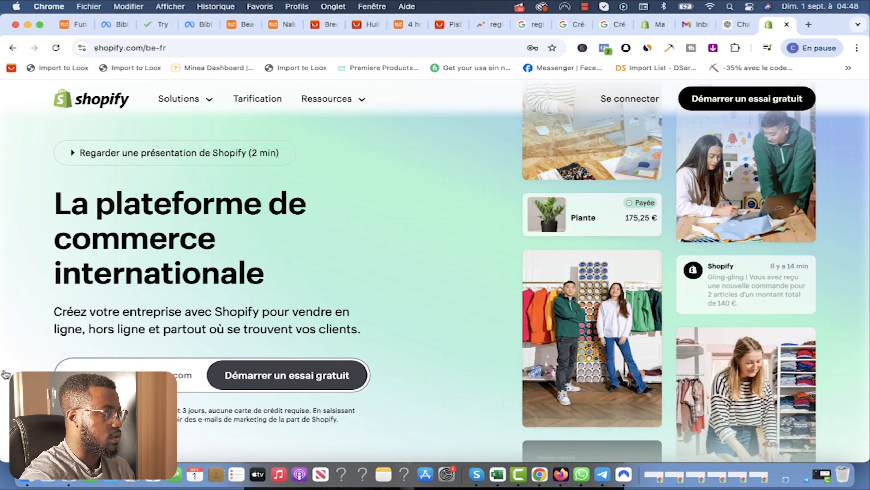
Step: Start the free trial as a beginner and choose to sell through 'Une boutique en ligne'
click(280, 376)
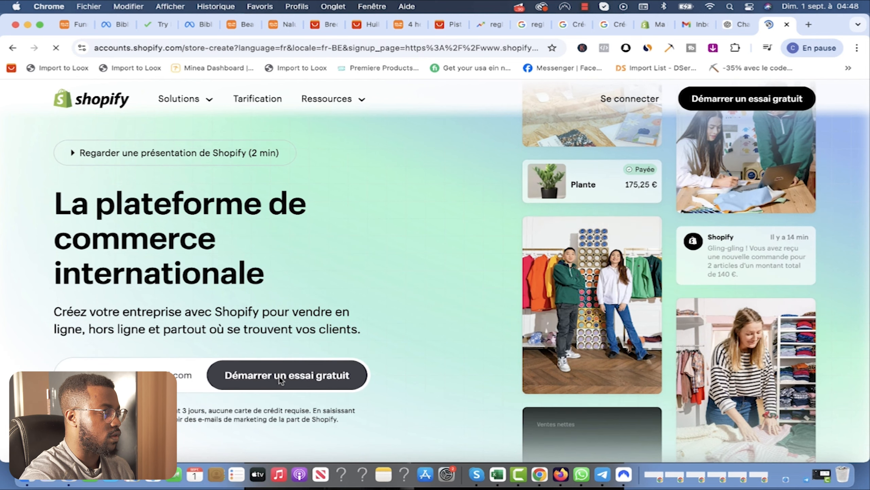
click(220, 244)
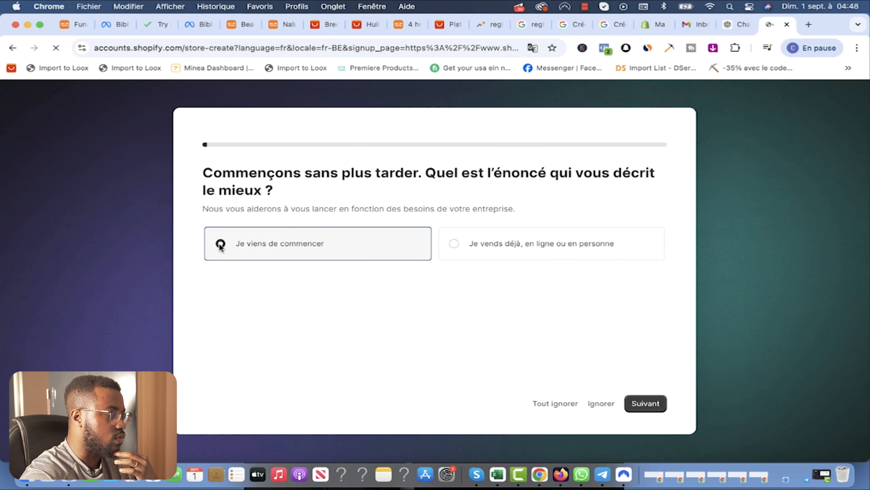
click(638, 405)
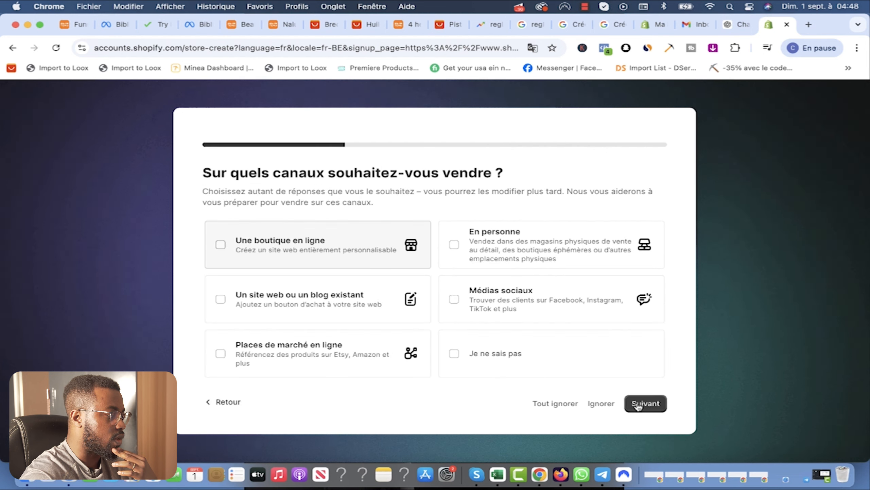
click(222, 247)
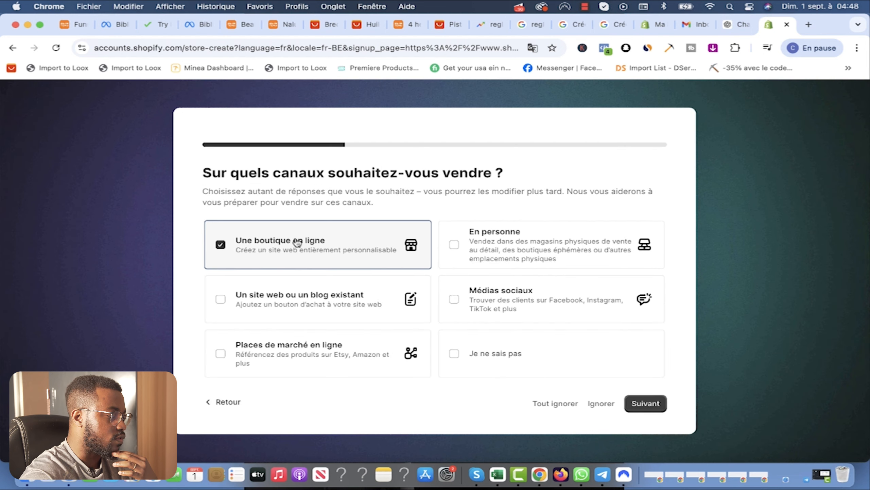
click(598, 402)
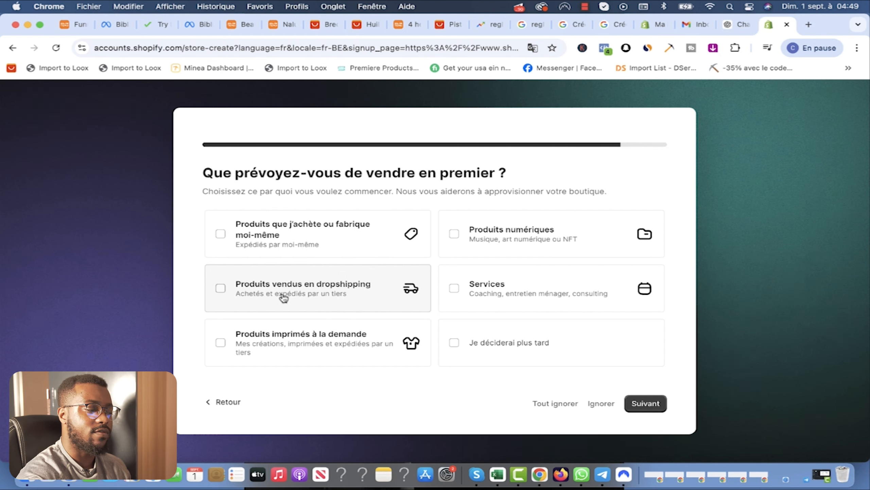
Step: Pick self-bought or self-made products, confirm Belgique as location, and continue with the existing account
click(221, 234)
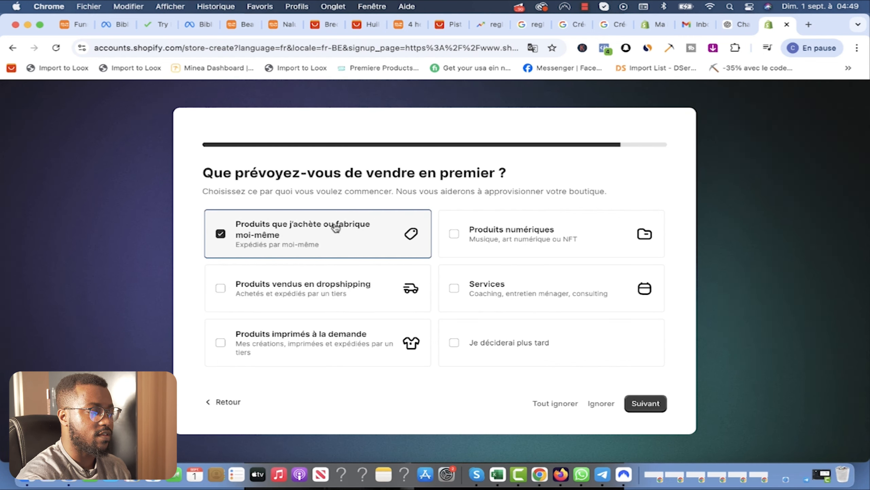
click(645, 403)
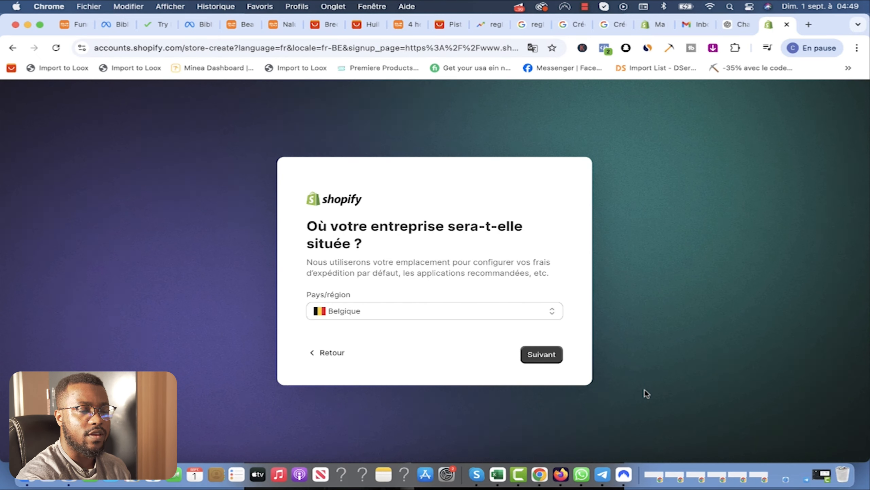
click(545, 357)
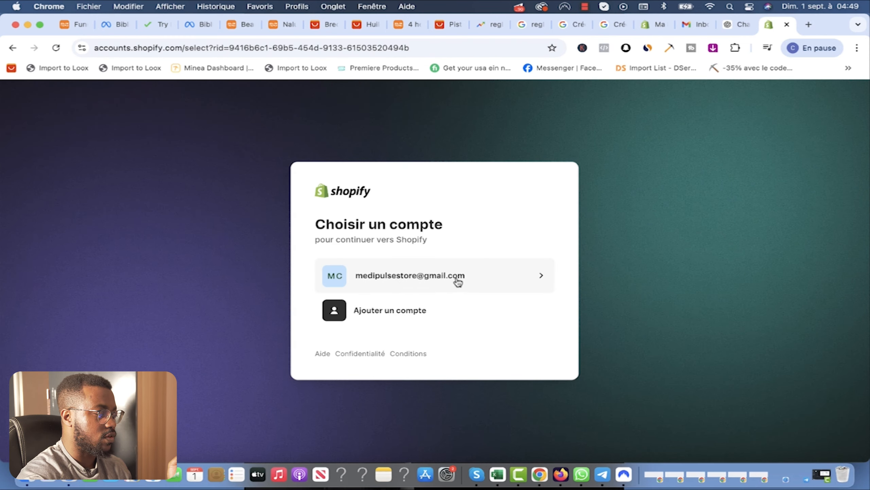
click(421, 280)
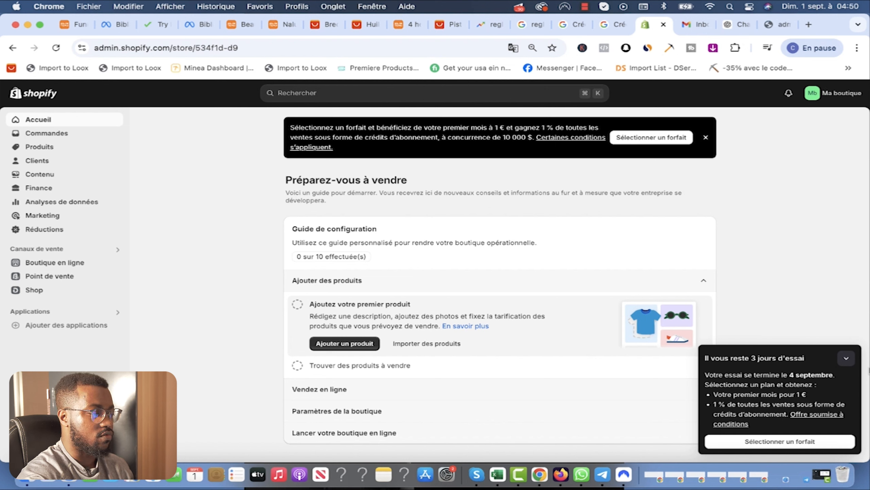
Step: From the trial panel's plan page, select the Shopify plan (1 € first month, then 92,00 €/month)
click(846, 358)
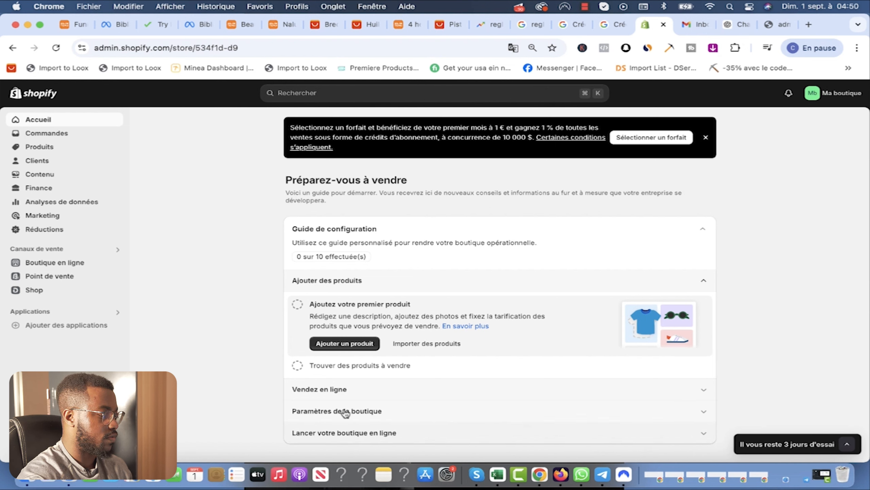
click(785, 445)
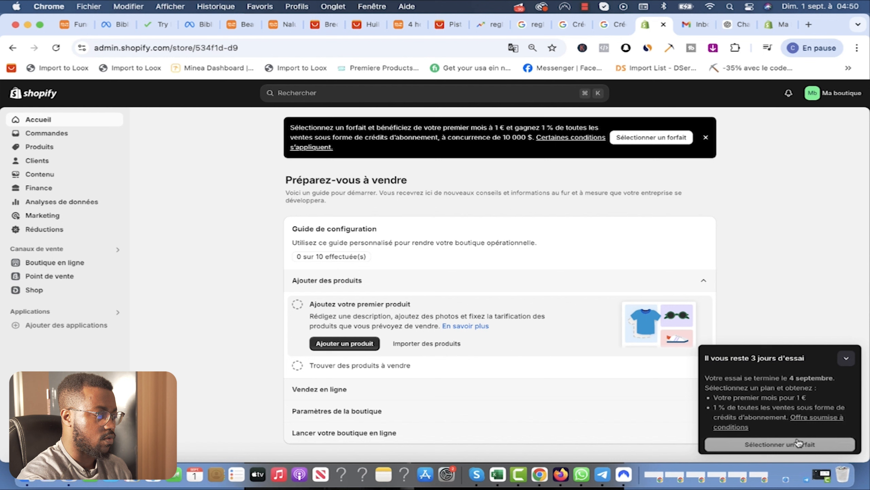
click(772, 443)
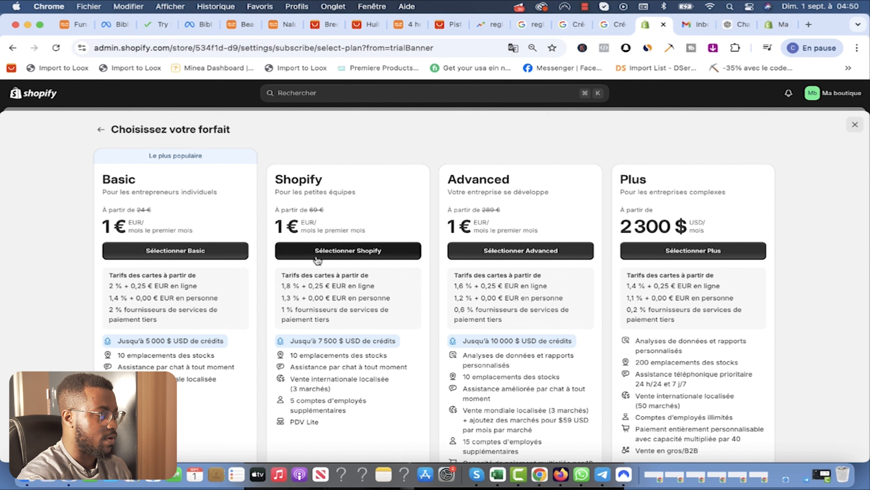
scroll(168, 263, down, 1)
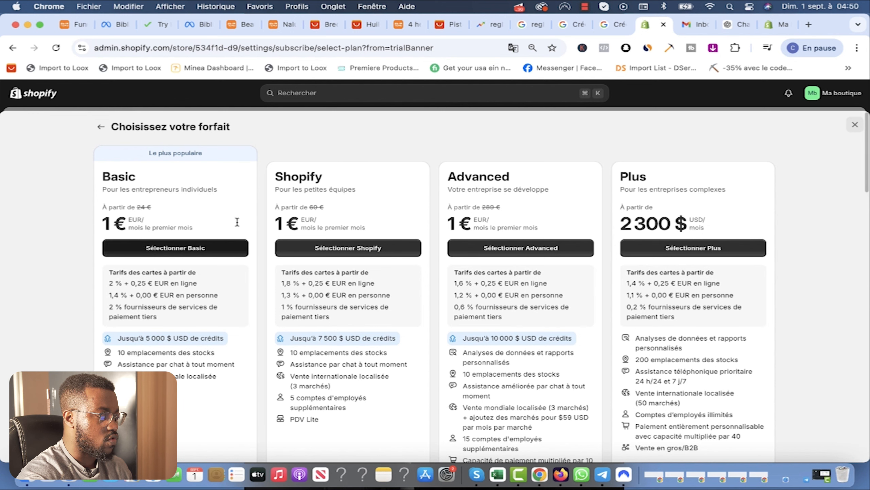
scroll(326, 192, up, 1)
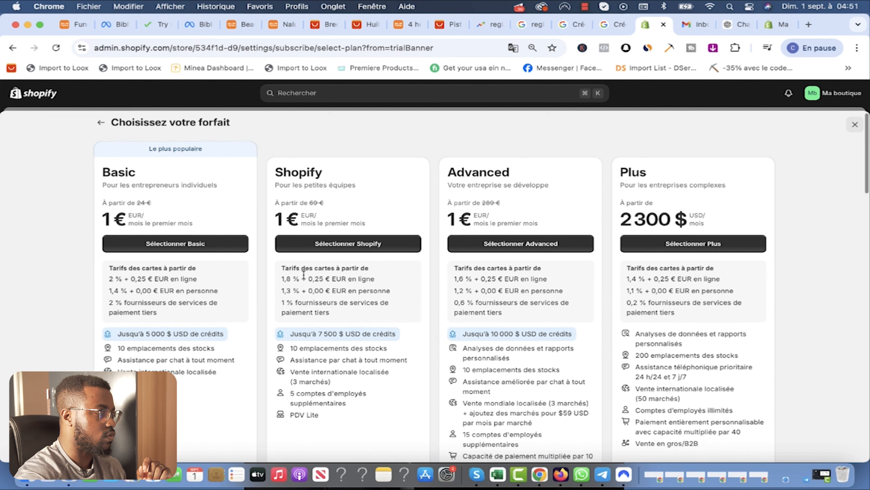
scroll(345, 250, down, 1)
click(340, 250)
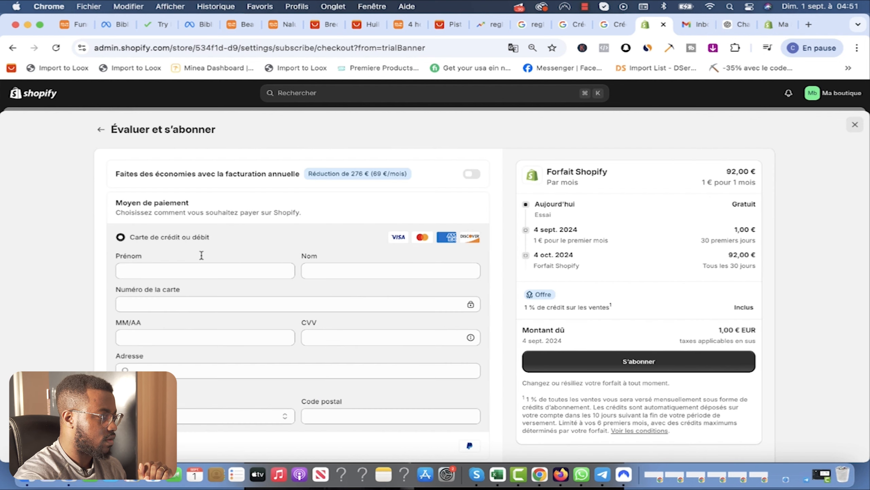
Step: Autofill the cardholder name, card number, expiry date and security code from a saved card
click(157, 273)
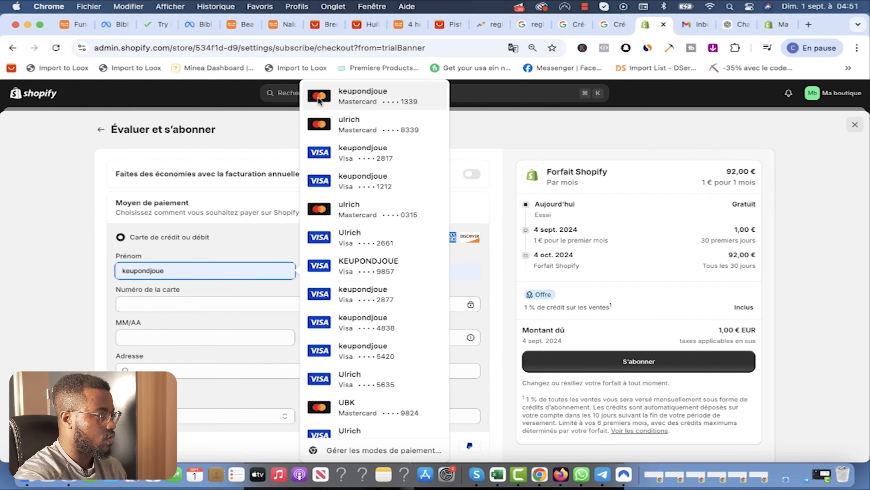
click(334, 101)
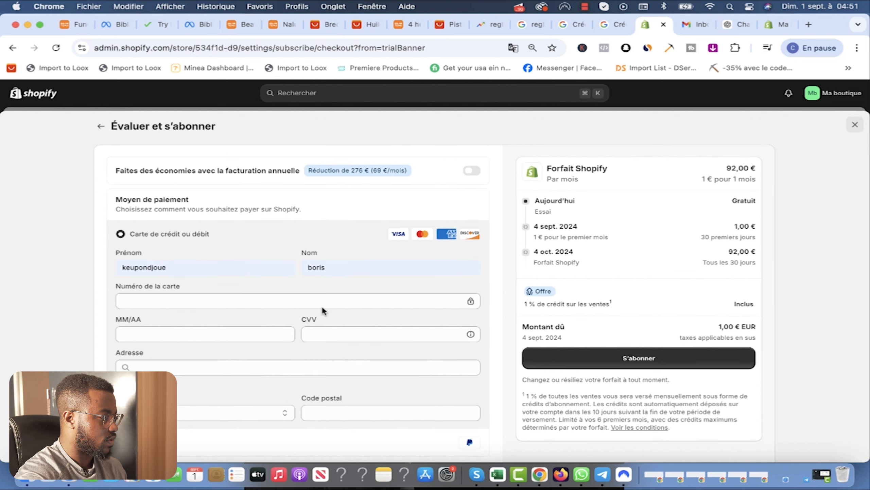
click(172, 301)
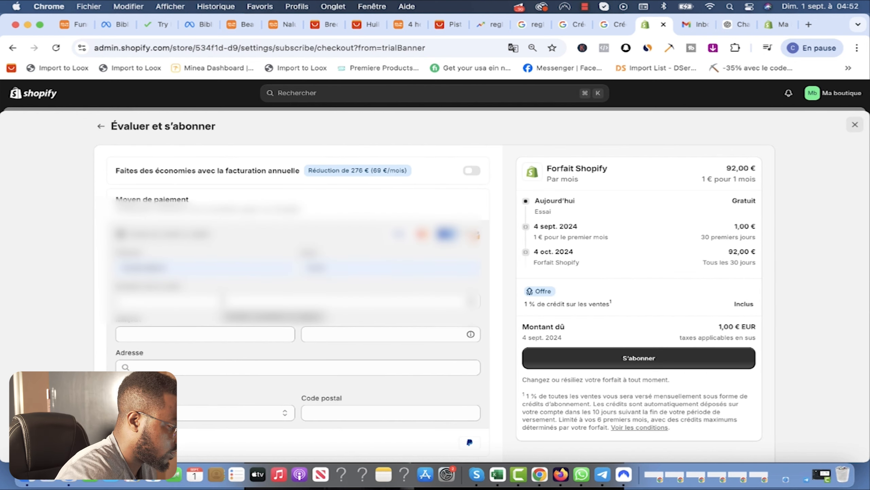
click(222, 301)
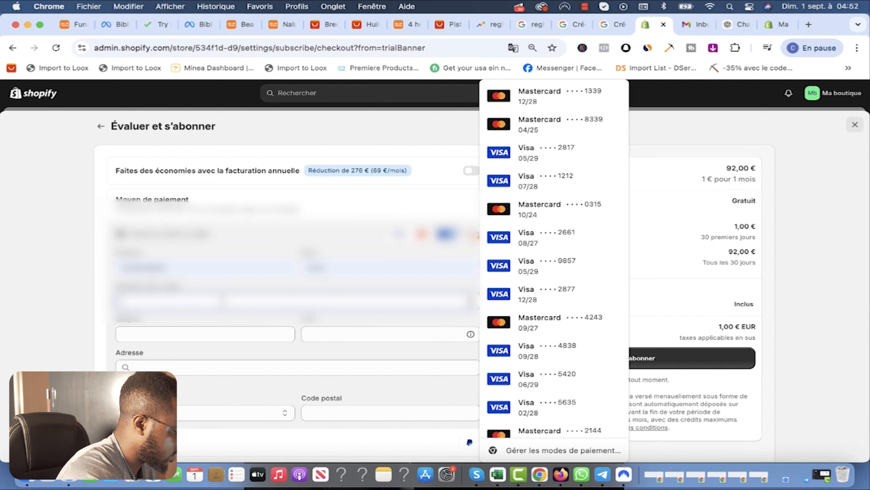
text(5)
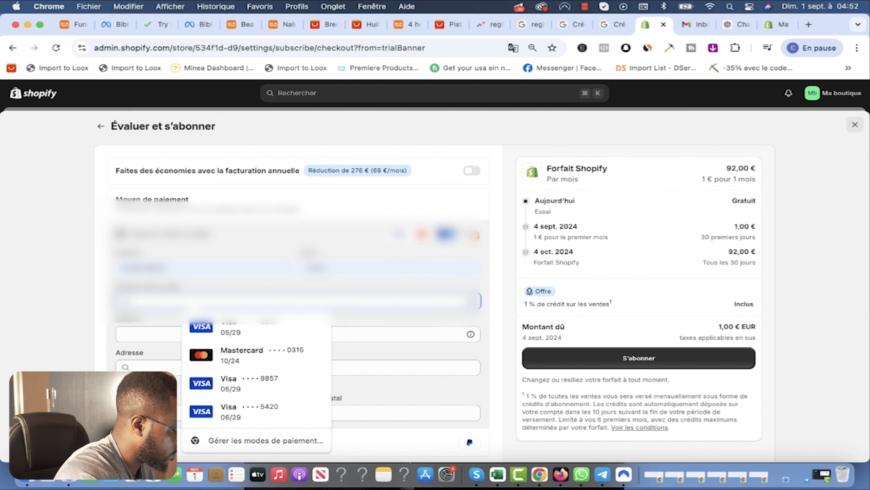
text(4)
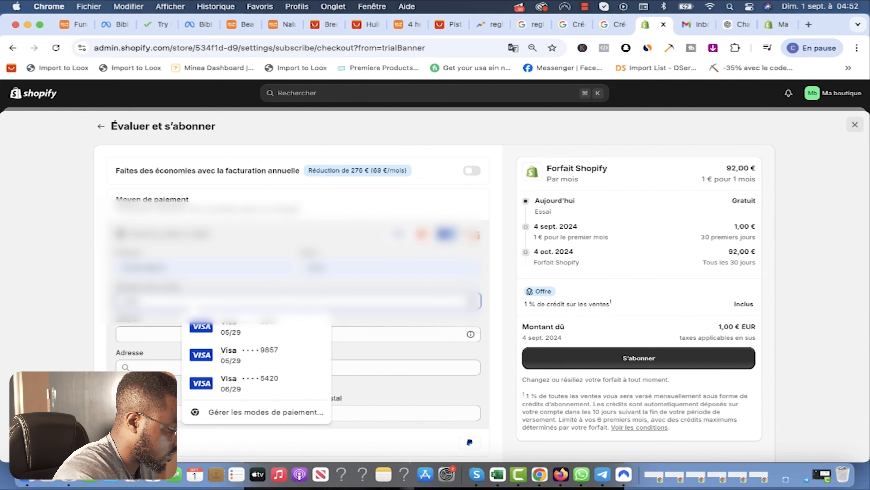
text(**)
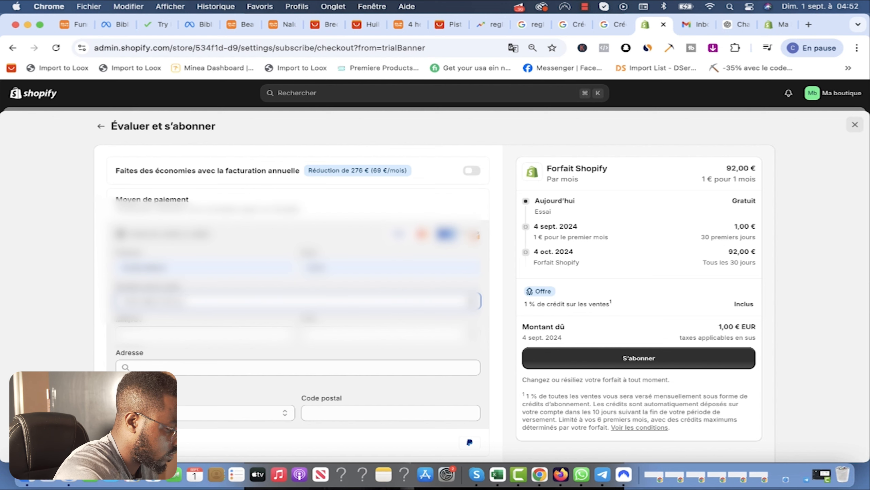
text(**)
scroll(184, 338, up, 1)
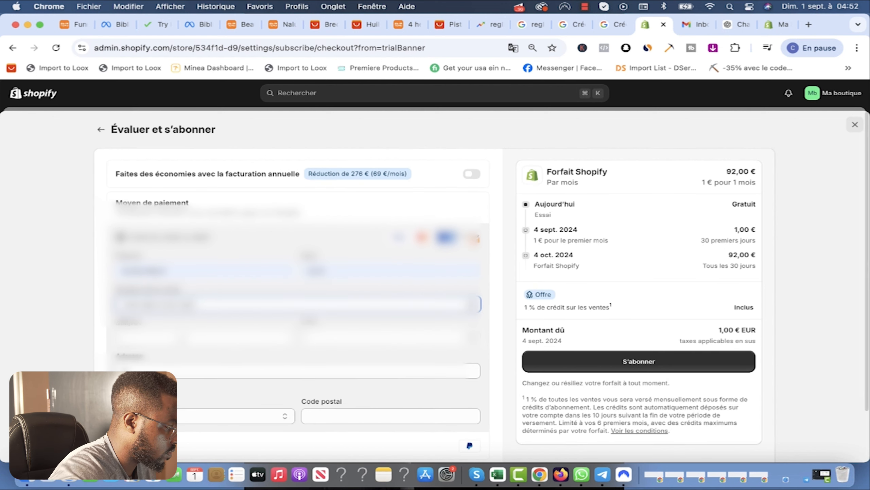
click(184, 337)
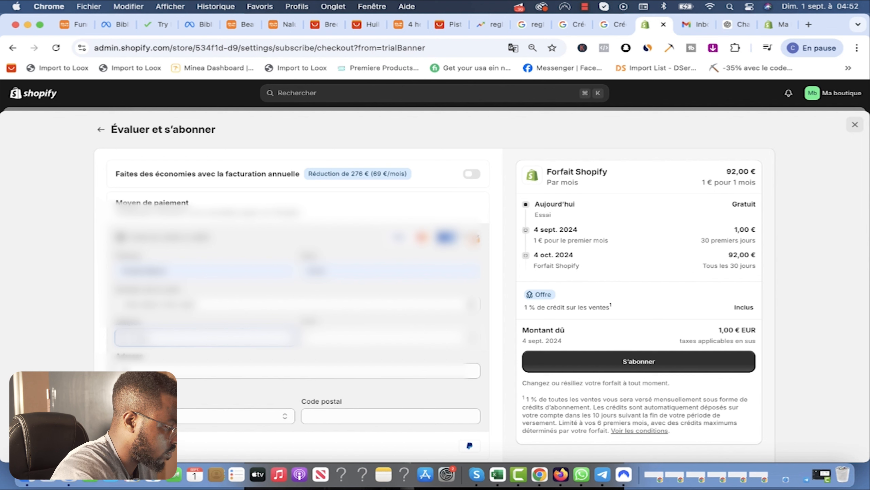
click(337, 340)
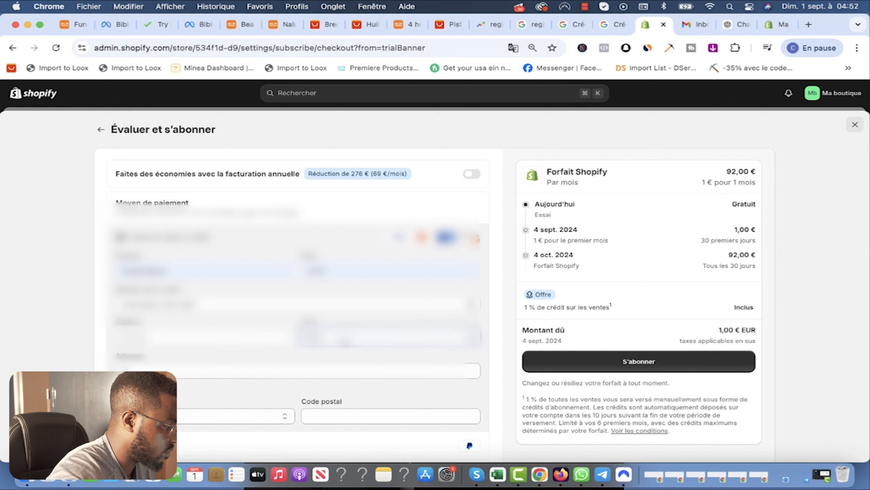
Step: Fill in the billing address from a suggestion and subscribe to the Shopify plan
click(273, 369)
click(514, 336)
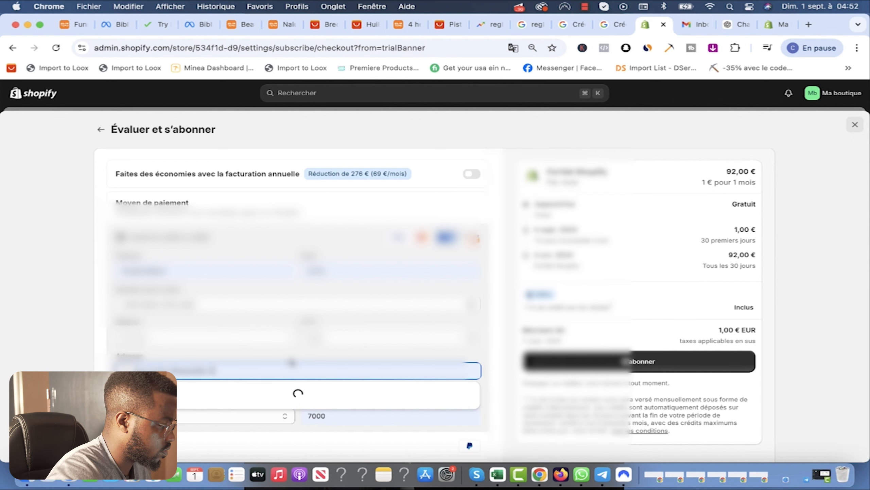
click(368, 397)
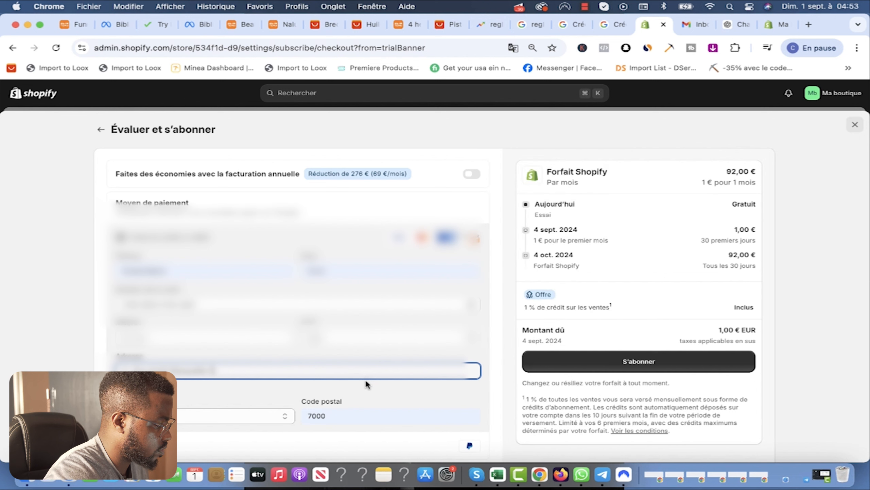
scroll(315, 348, down, 2)
scroll(479, 308, up, 2)
click(639, 349)
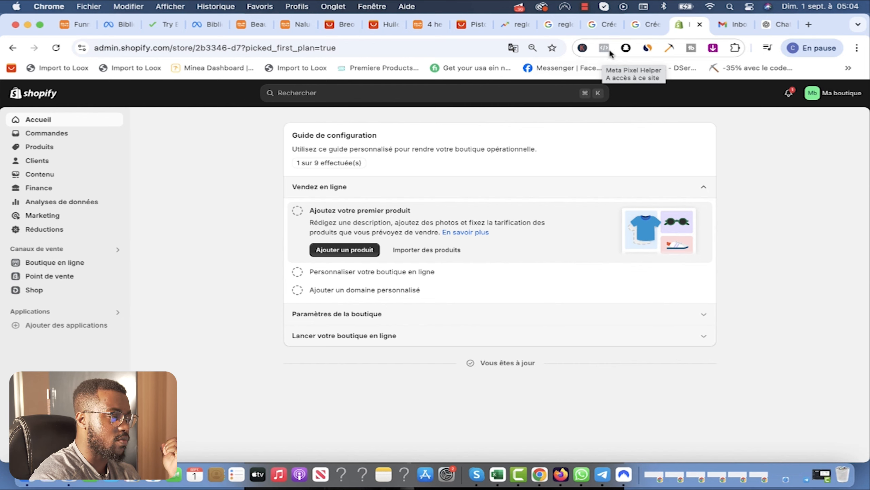
Step: On the Temu massage gun page, flip between the 2x2 massage grid and drivetrain photos
click(425, 24)
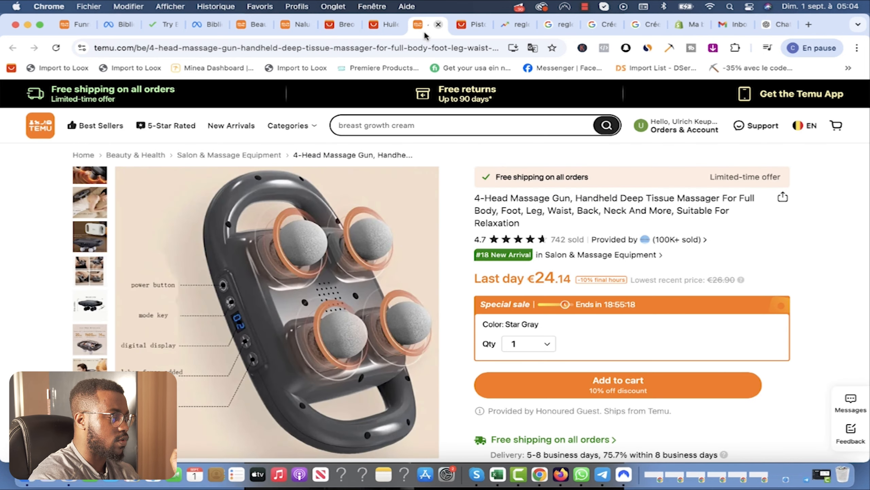
scroll(184, 200, down, 3)
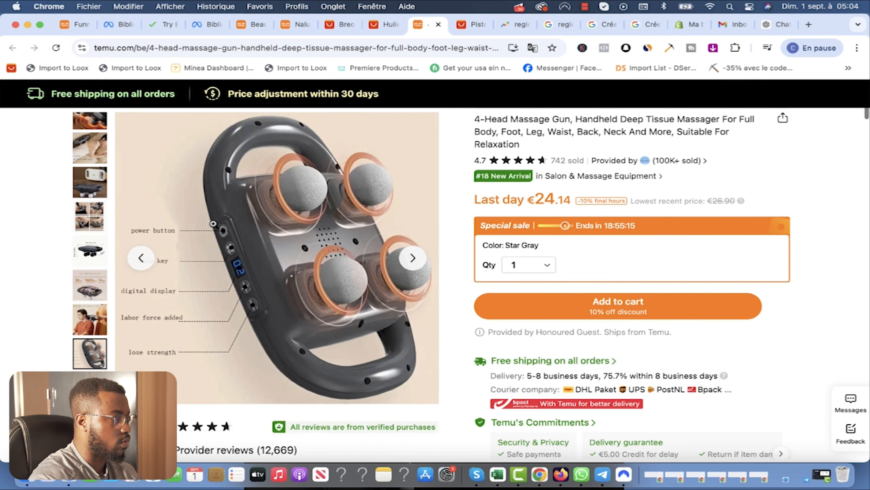
scroll(156, 258, up, 2)
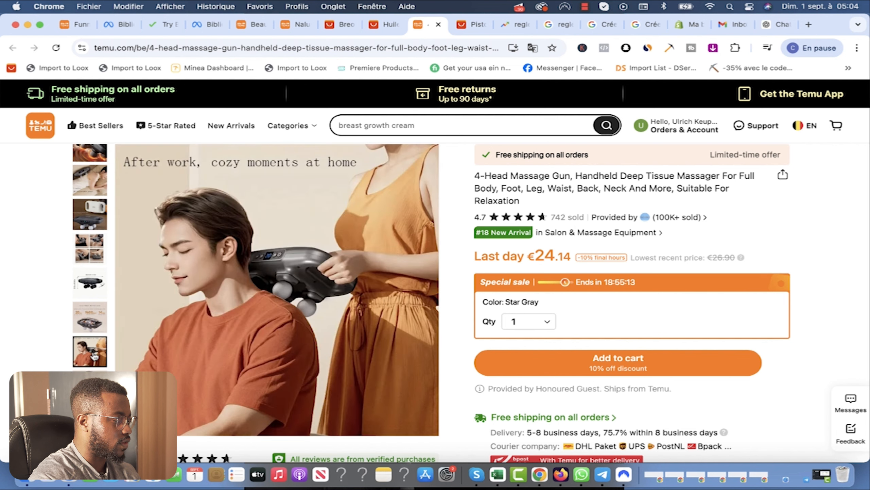
mouse_move(94, 320)
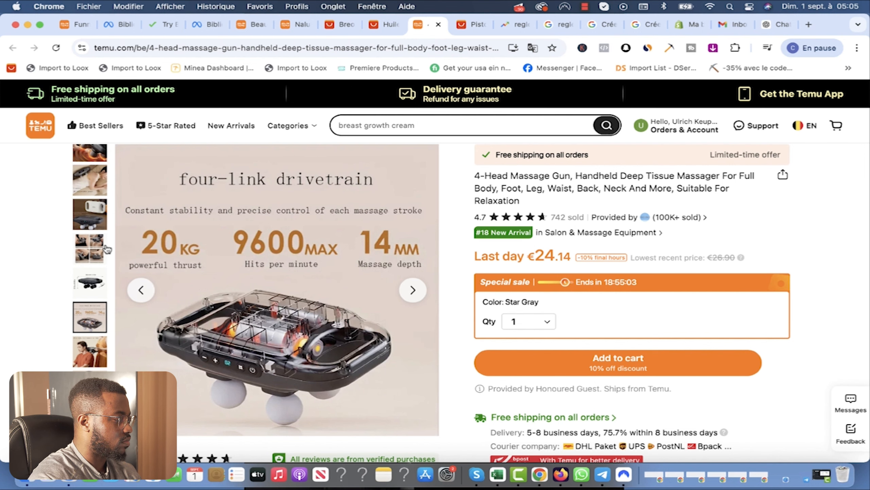
click(85, 244)
click(84, 307)
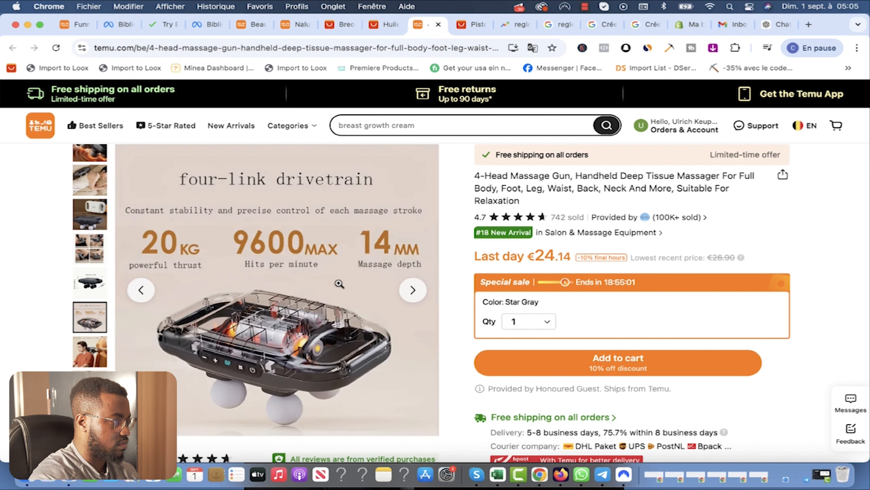
mouse_move(200, 229)
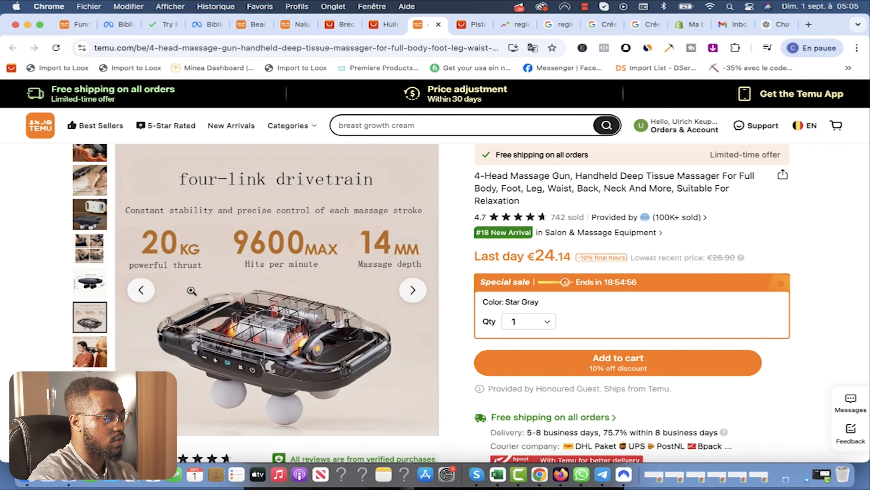
click(88, 248)
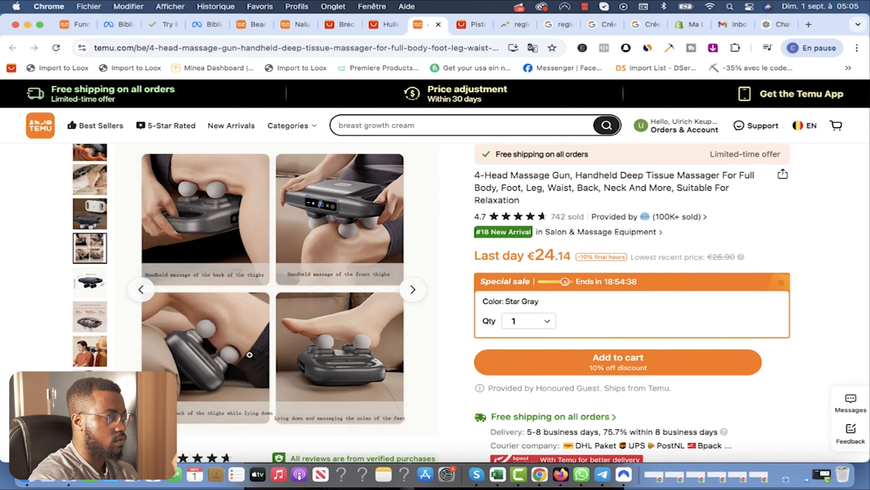
Step: Open a new tab, return to the product page and inspect the main image's options
scroll(313, 397, down, 5)
scroll(93, 326, up, 5)
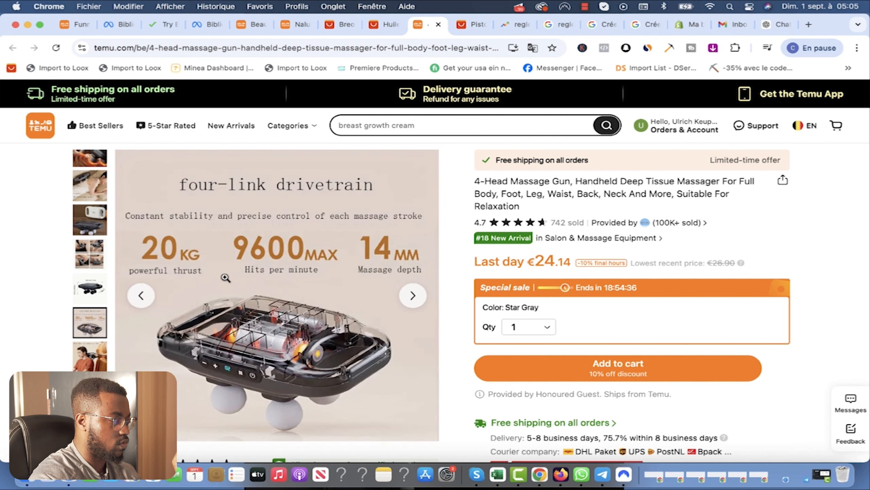
mouse_move(94, 361)
mouse_move(95, 387)
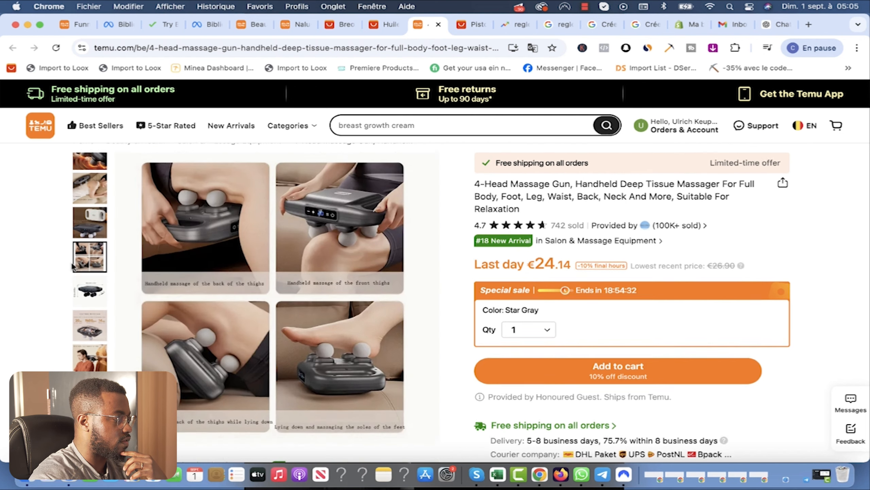
scroll(92, 220, up, 1)
mouse_move(92, 204)
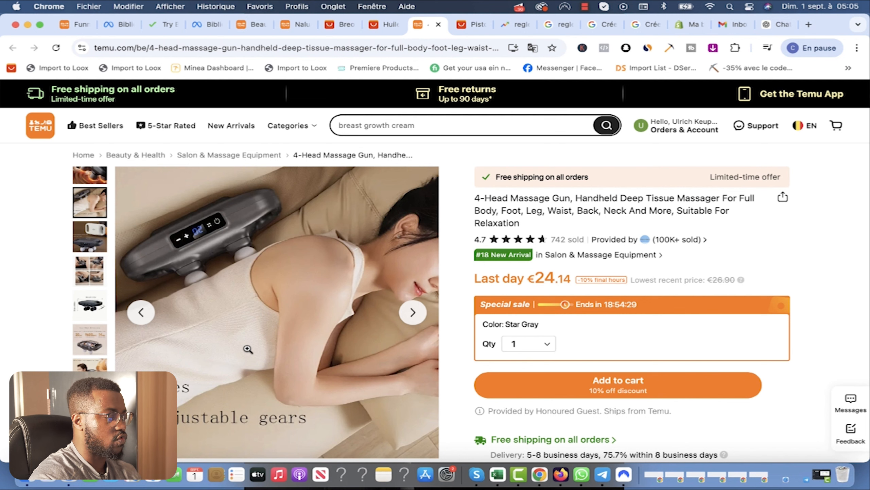
click(810, 25)
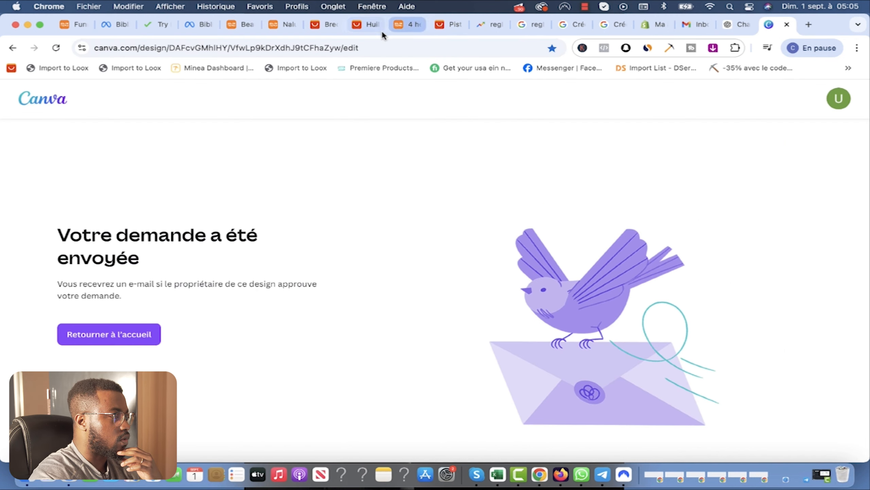
click(402, 25)
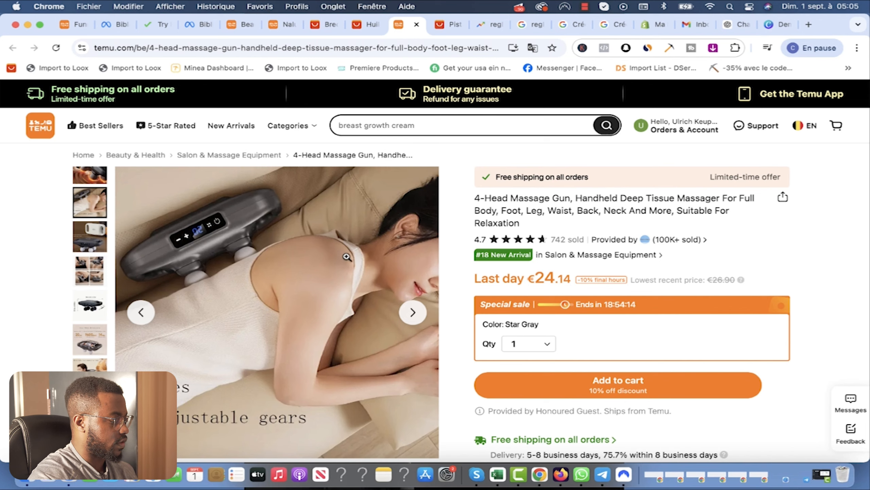
scroll(346, 254, down, 1)
right_click(300, 222)
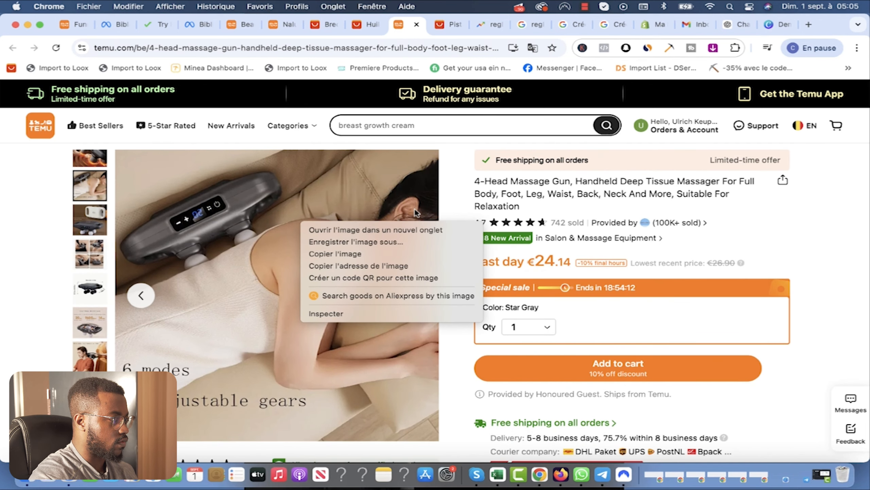
click(452, 201)
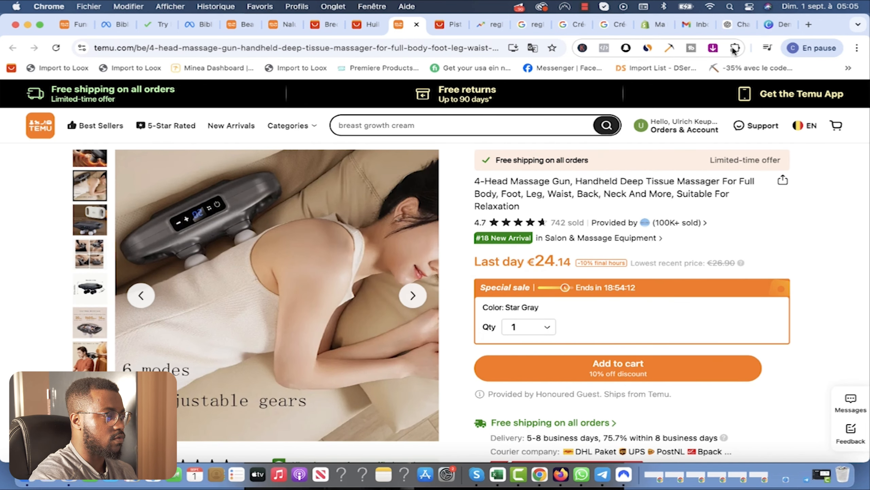
Step: With the Imageye extension, download four massage gun images including the four-photo and close-up shots
click(735, 48)
click(736, 48)
click(713, 48)
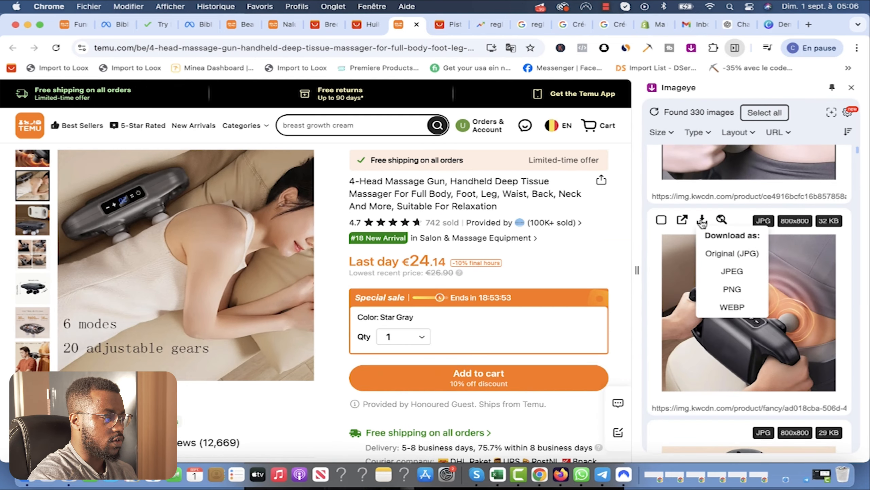
click(701, 221)
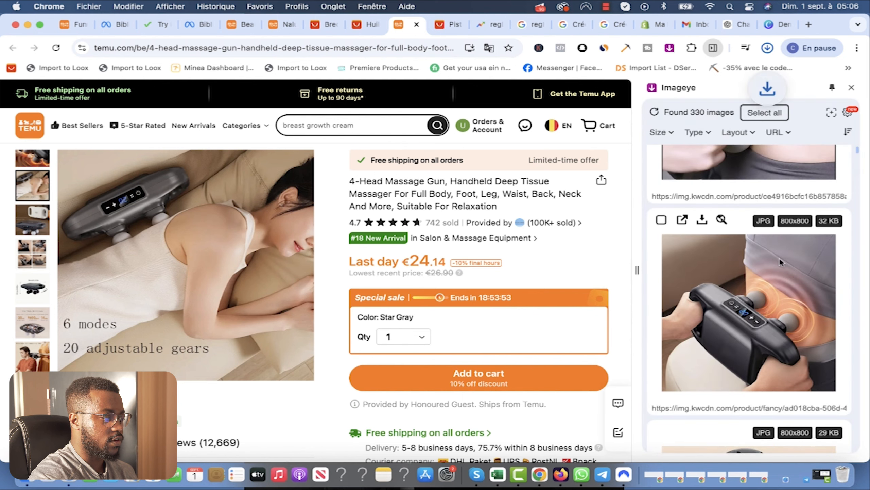
scroll(768, 226, down, 10)
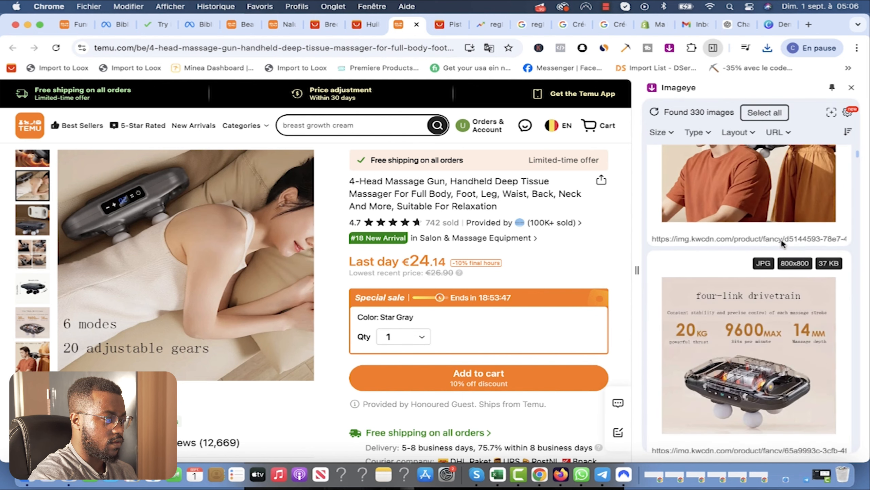
scroll(788, 289, down, 6)
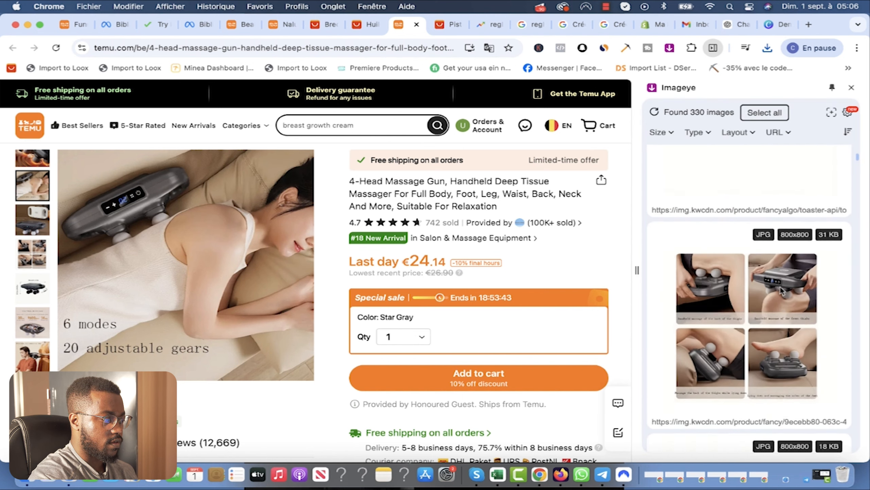
click(704, 208)
scroll(757, 296, down, 10)
scroll(702, 221, down, 6)
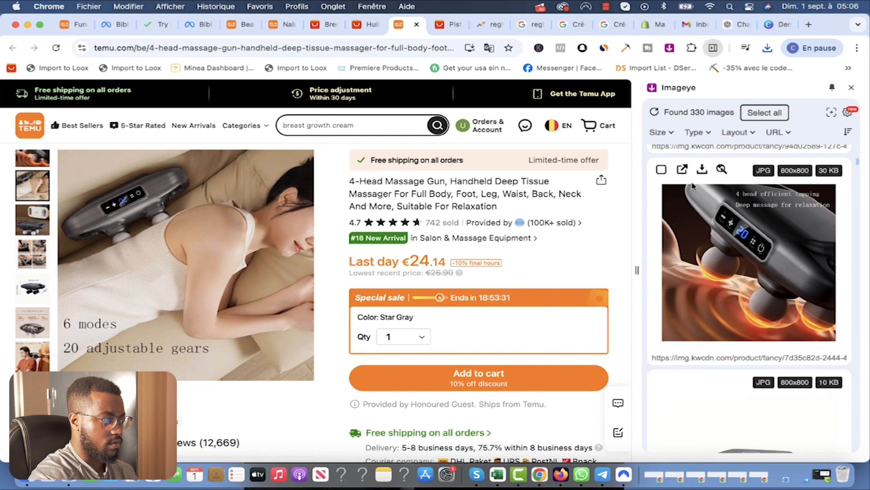
click(701, 170)
scroll(701, 192, down, 5)
click(702, 192)
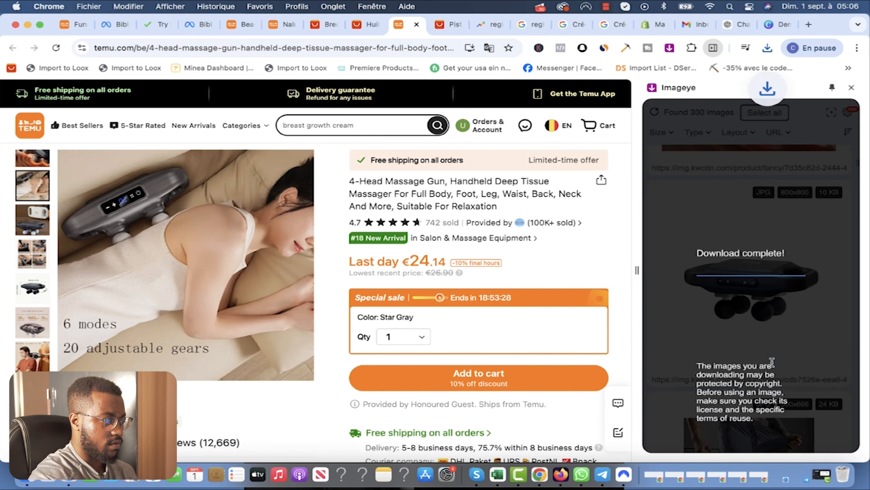
Step: Switch over to the Canva home page
scroll(781, 370, down, 10)
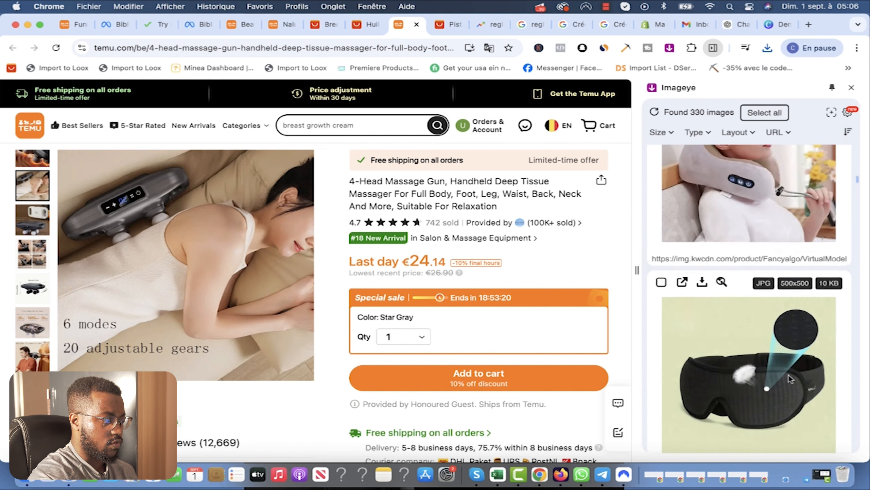
scroll(789, 379, down, 15)
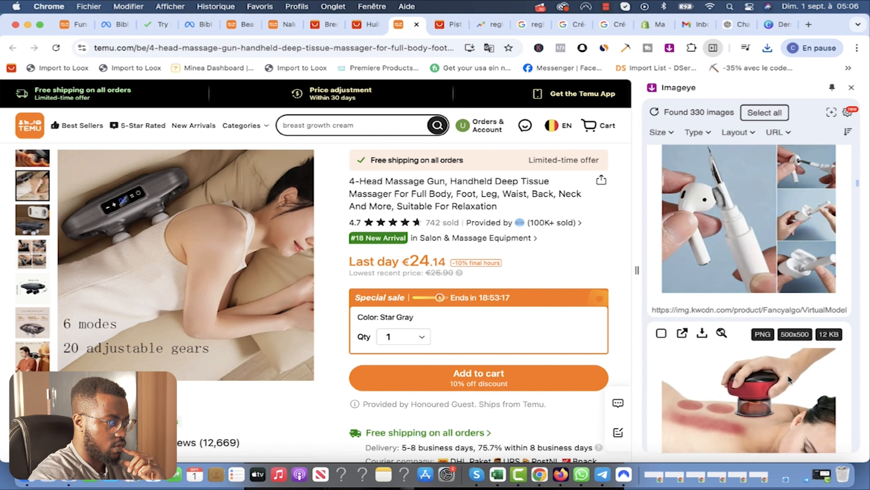
scroll(788, 376, down, 12)
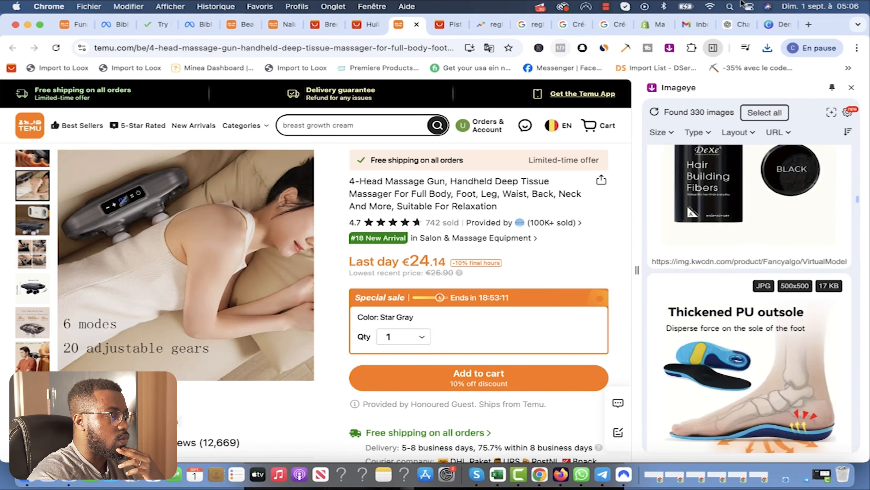
click(777, 26)
Step: Go to Canva's home page, dismissing the new-design options and the what's-new panel
click(109, 334)
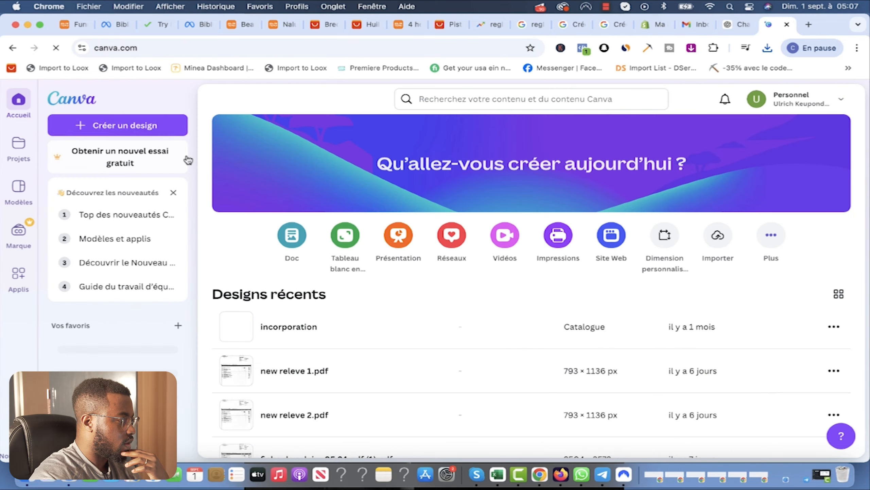
click(84, 127)
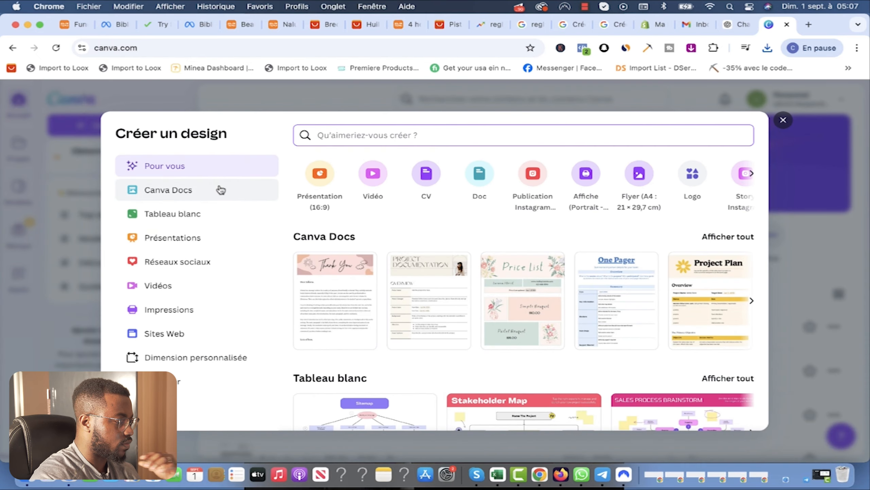
click(784, 121)
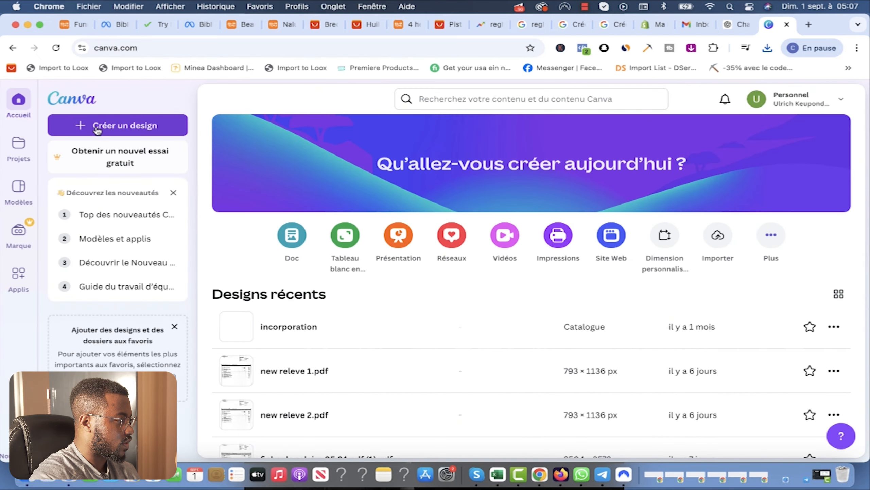
click(99, 131)
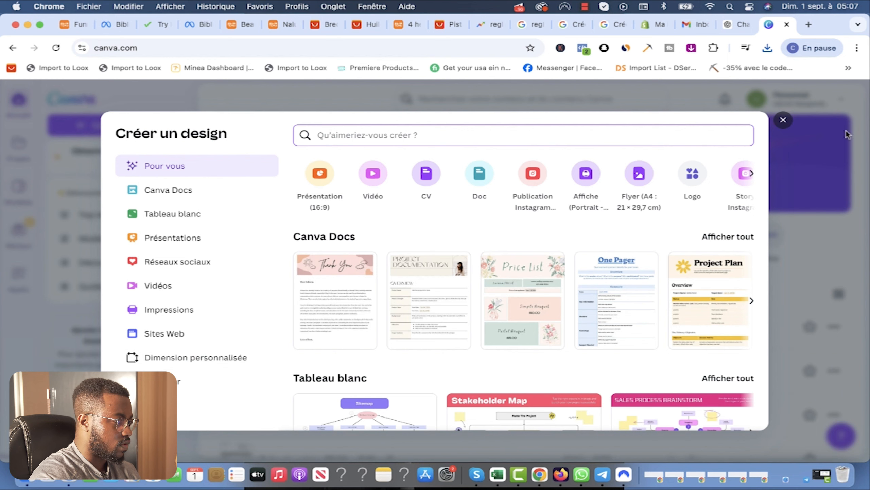
click(783, 118)
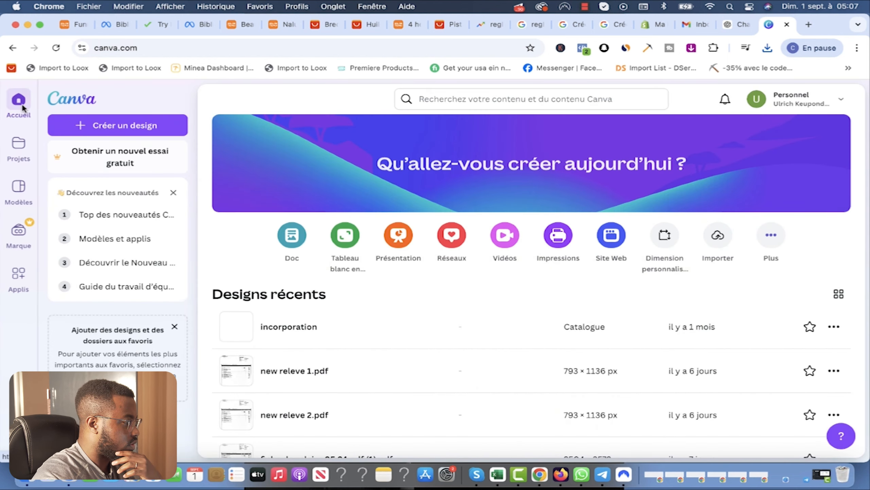
click(173, 193)
scroll(155, 337, down, 2)
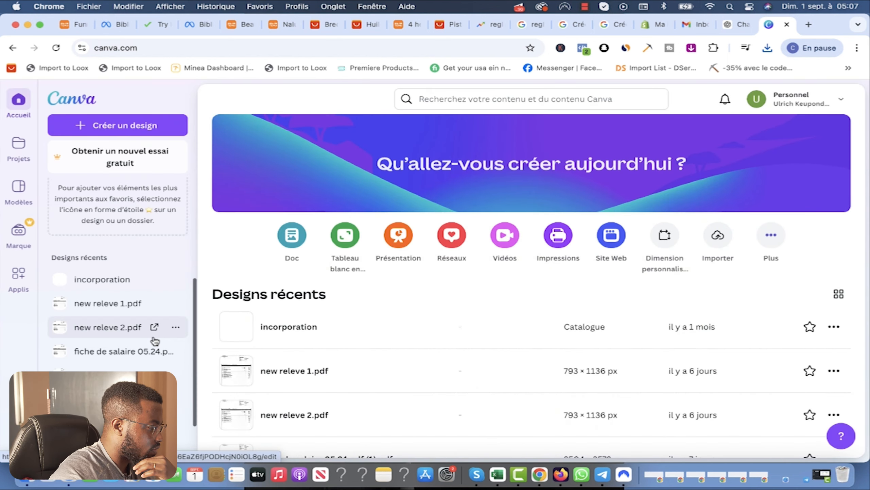
scroll(155, 341, down, 1)
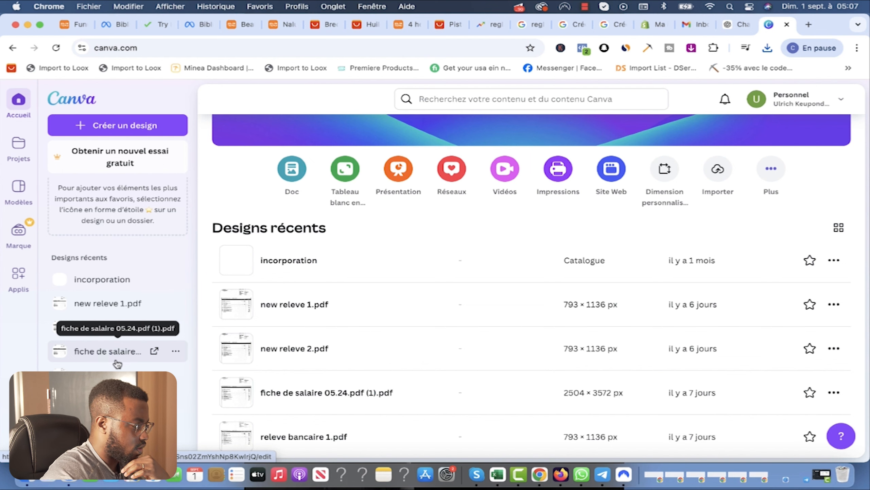
scroll(524, 277, down, 1)
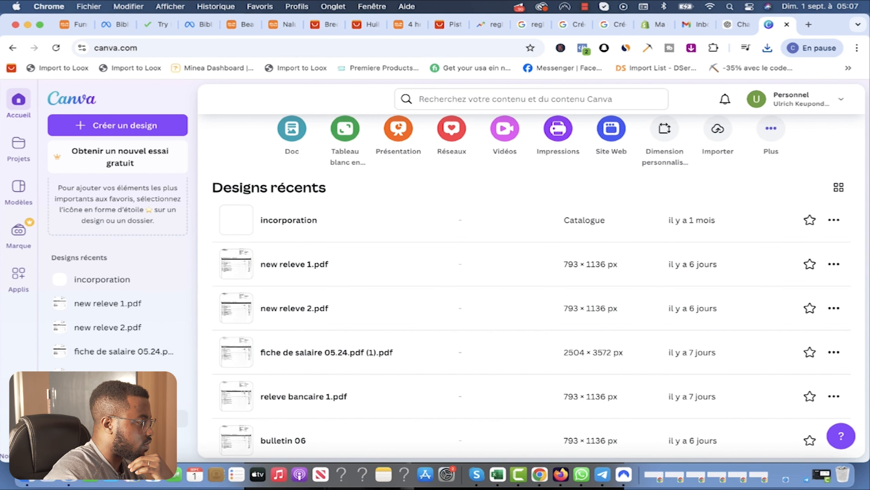
Step: Create a custom-size design with width 300 px and height 100 px
click(96, 284)
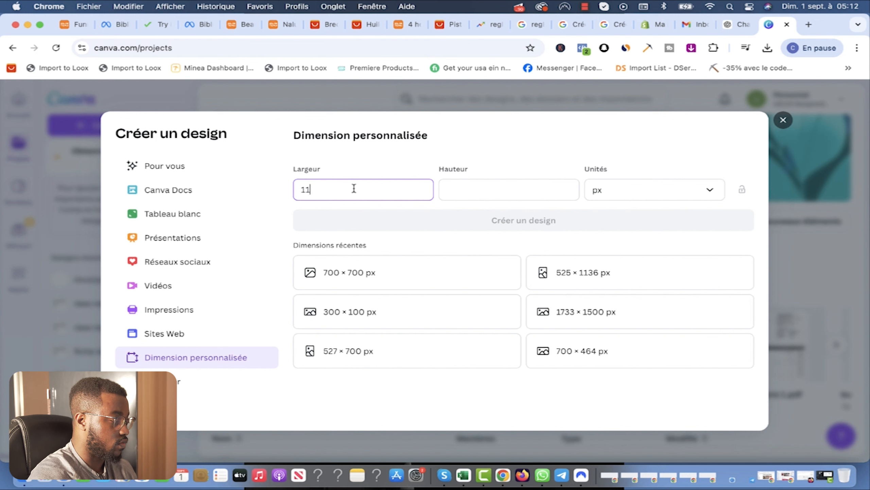
drag(347, 187, 241, 193)
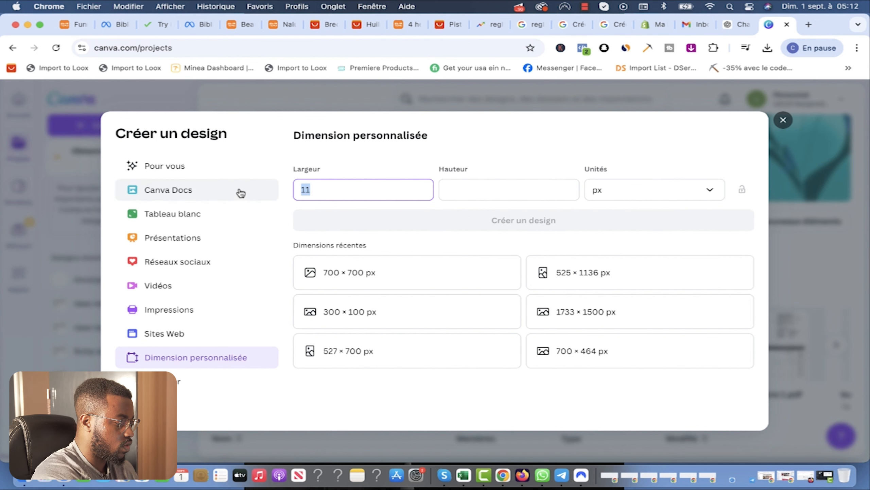
text(300)
click(501, 187)
text(100)
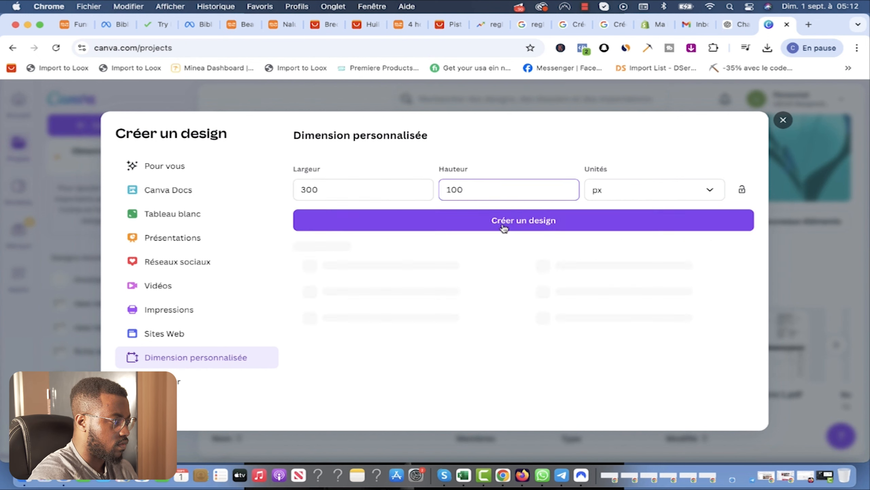
click(504, 226)
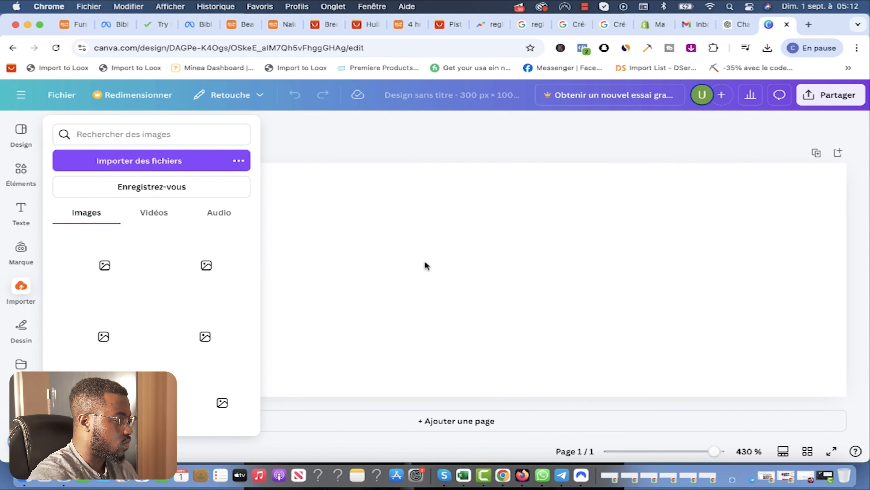
Step: Add a title text box, paste text into it and rewrite it as 'Medi Pulse'
click(20, 219)
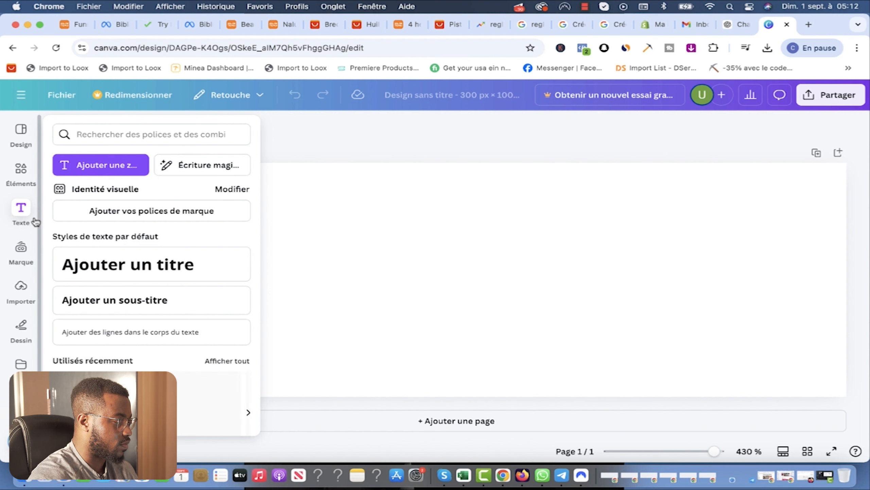
scroll(151, 226, down, 3)
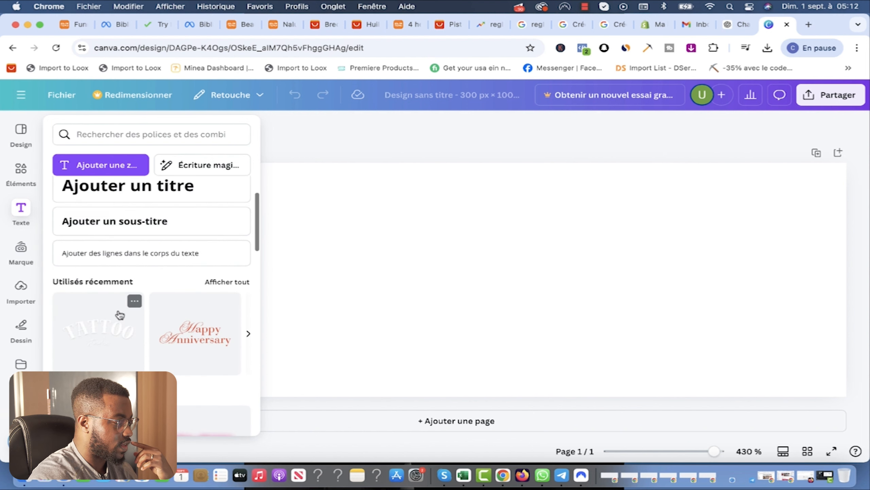
click(570, 269)
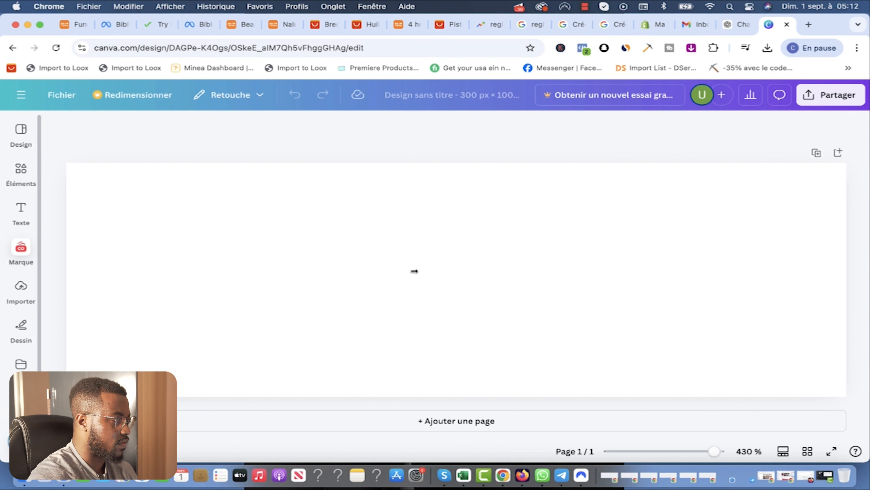
click(21, 213)
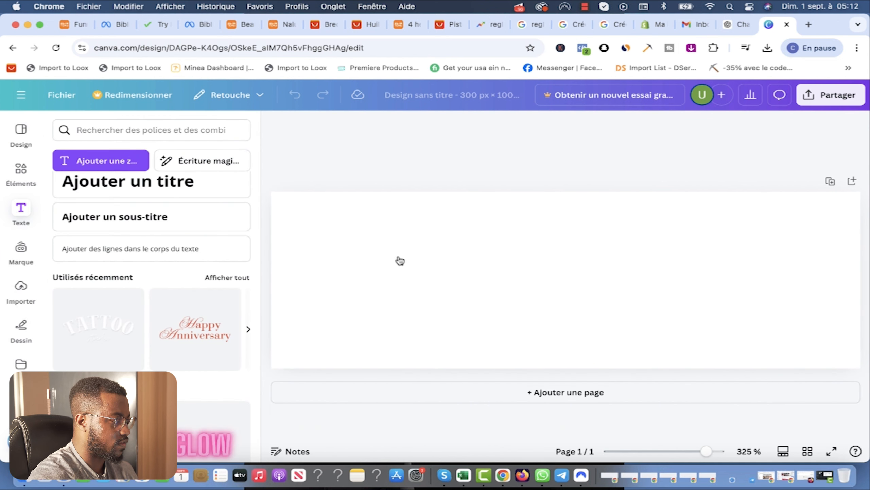
click(150, 184)
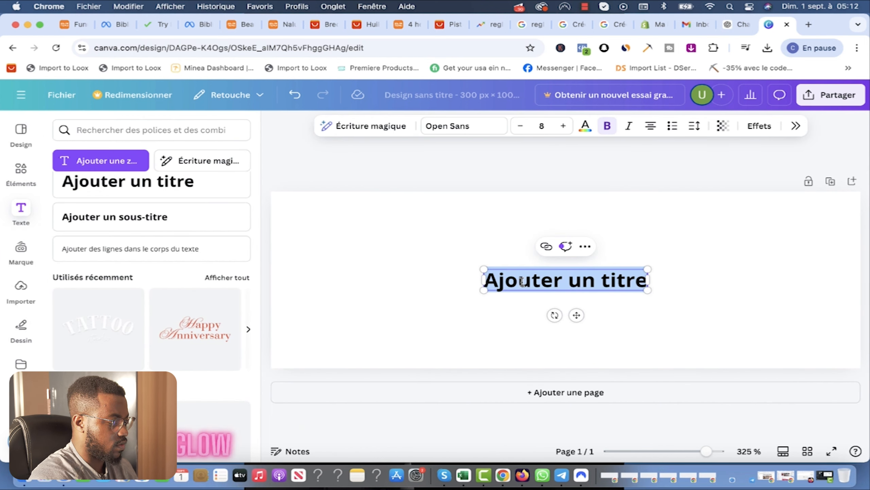
key(super+v)
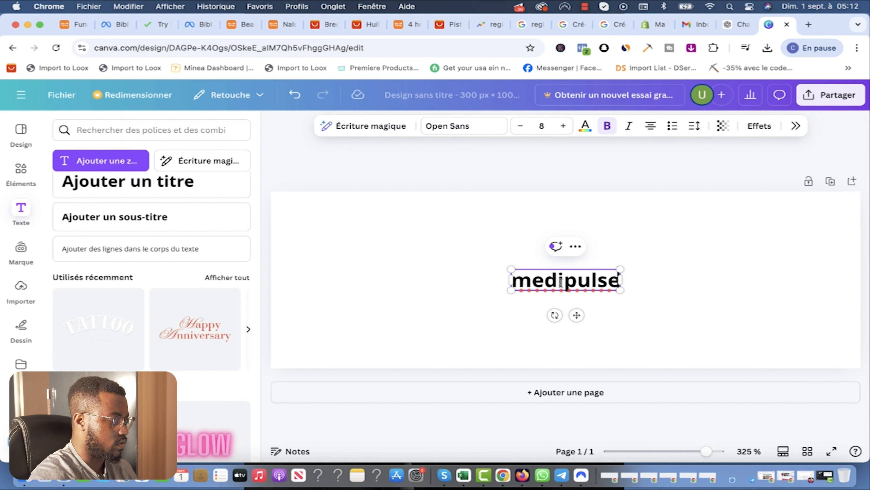
double_click(561, 281)
text(Medi)
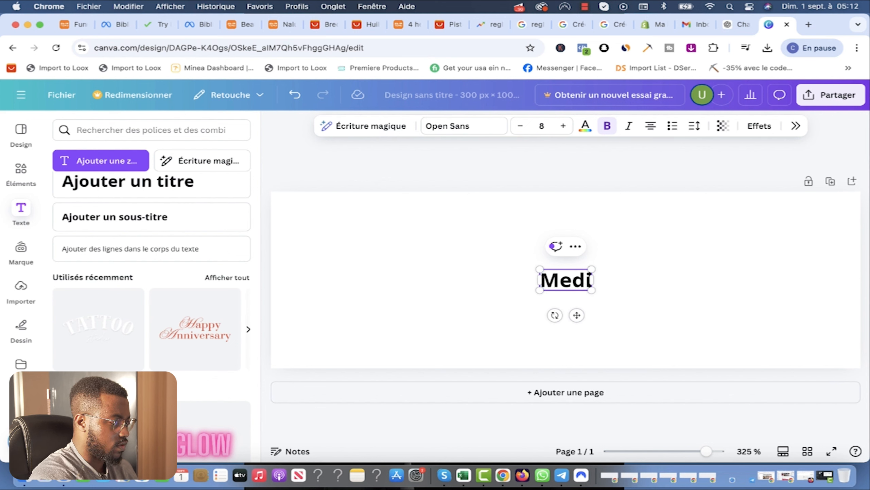
text( Pulse)
key(super+a)
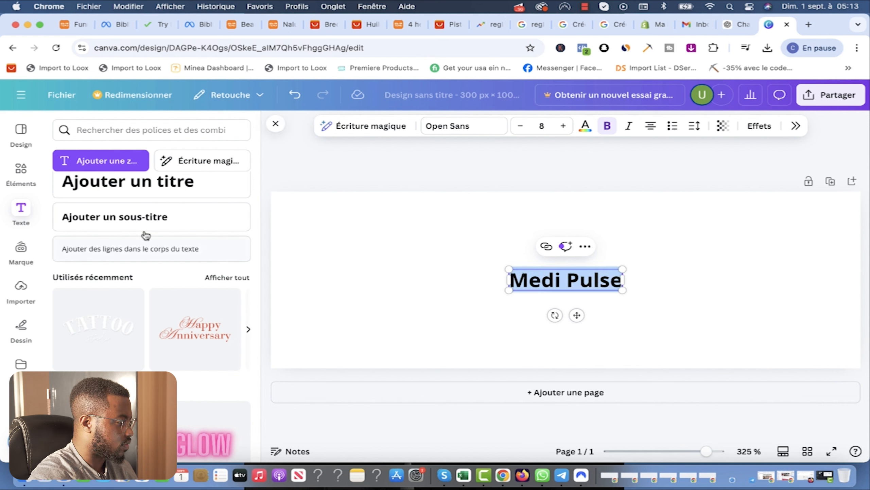
scroll(240, 275, down, 10)
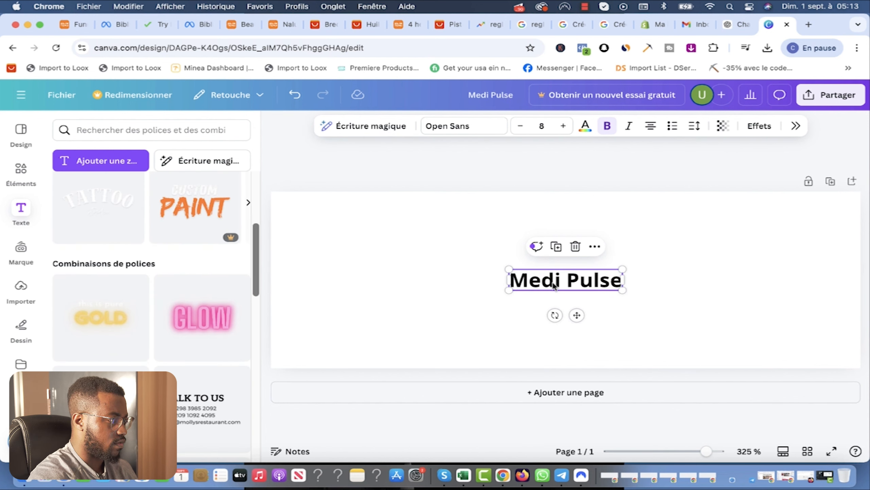
click(428, 264)
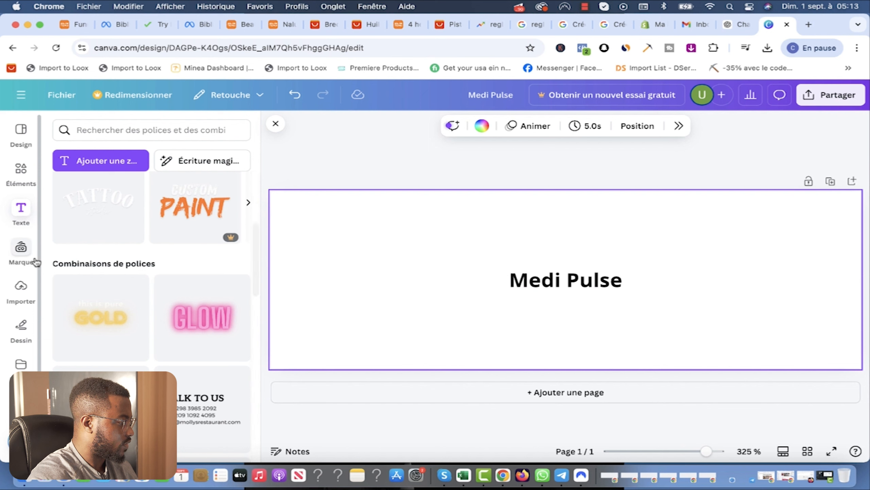
Step: Upload and place the massage device photo, then colour the title beige from its palette
click(19, 298)
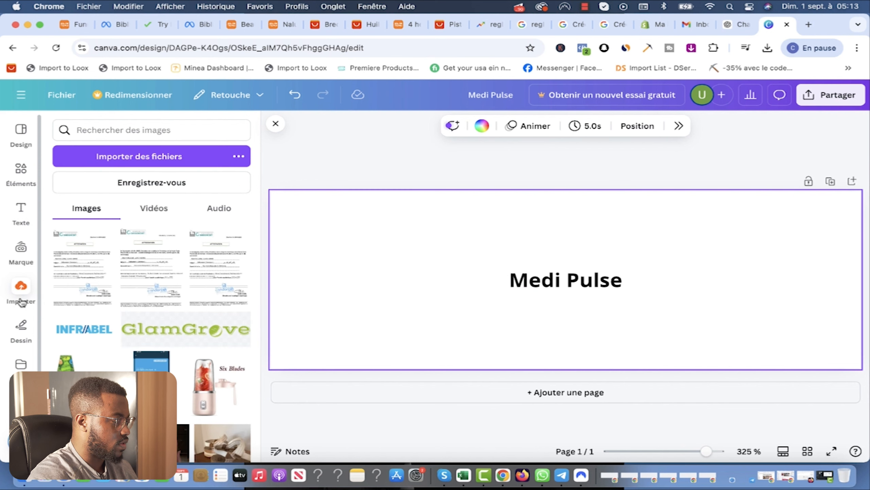
click(138, 161)
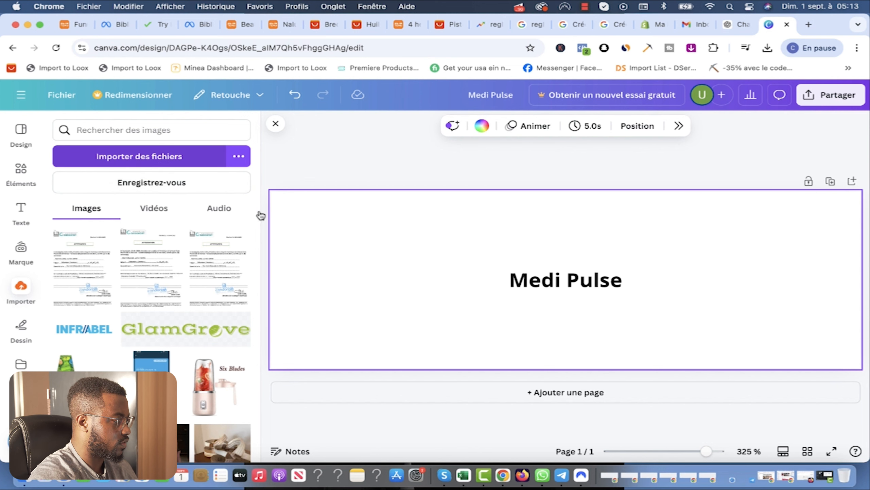
click(551, 284)
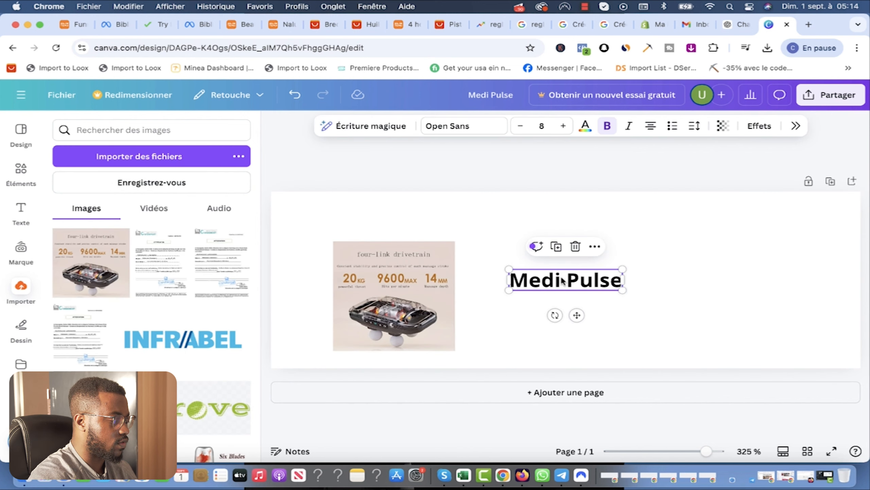
double_click(562, 280)
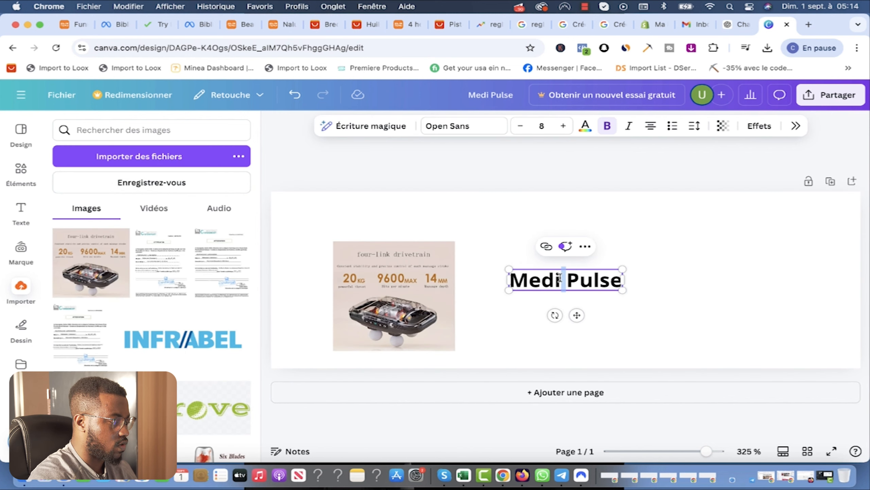
triple_click(570, 281)
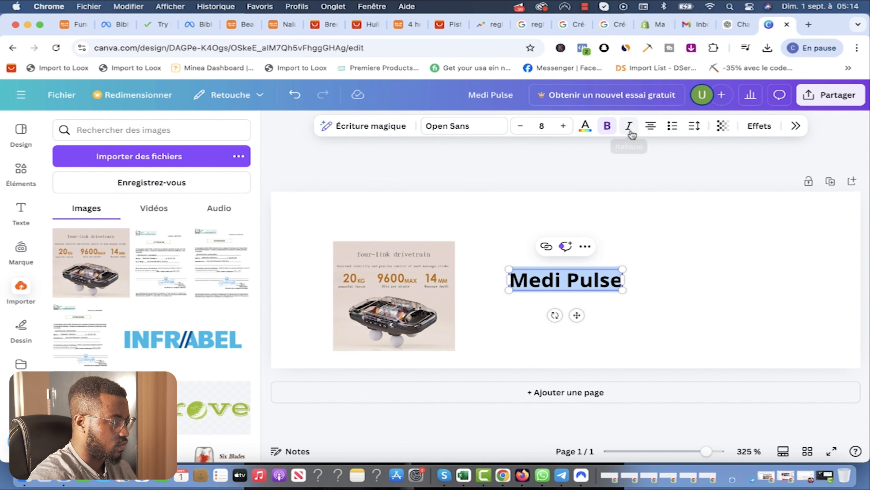
click(585, 126)
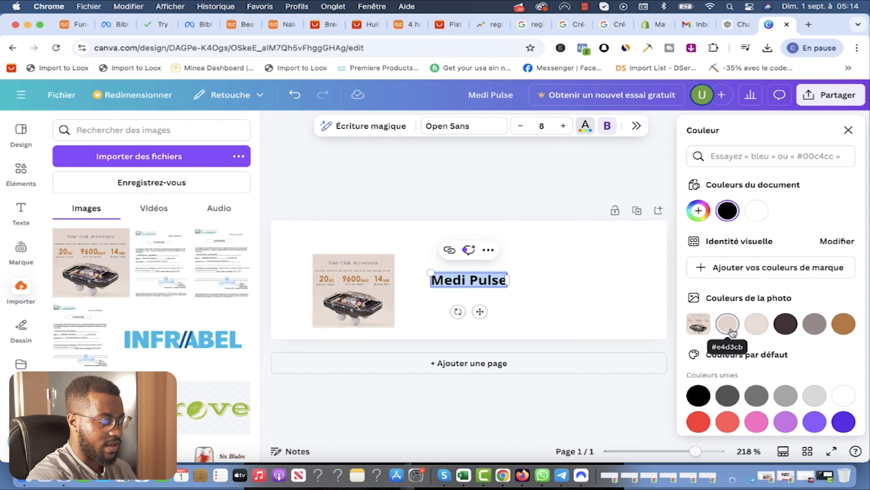
click(752, 330)
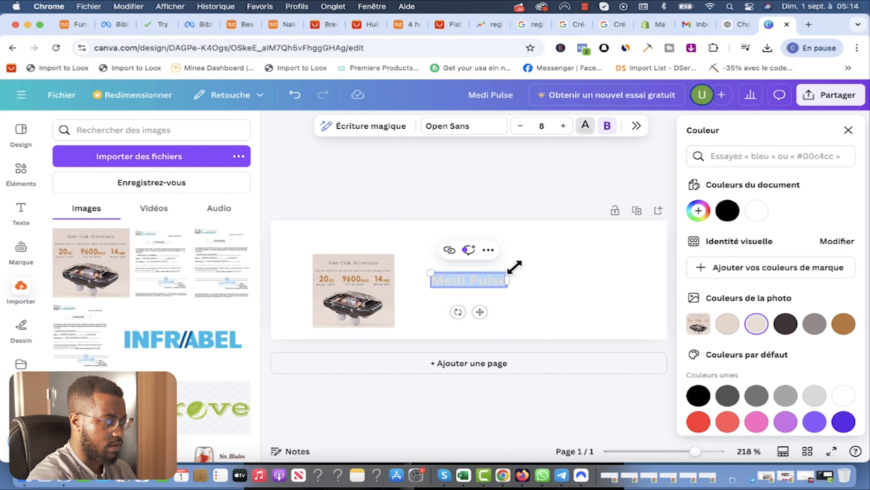
click(531, 283)
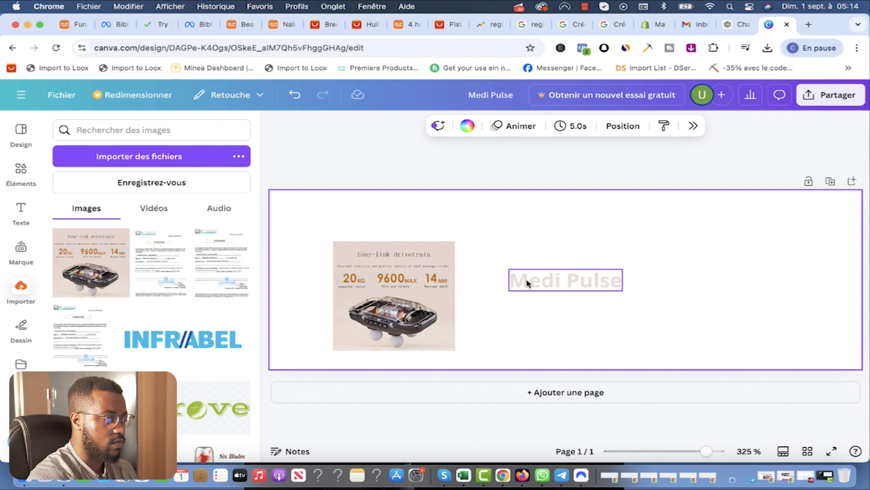
Step: Delete the product photo, enlarge the Medi Pulse title across the page, then delete the title
click(569, 282)
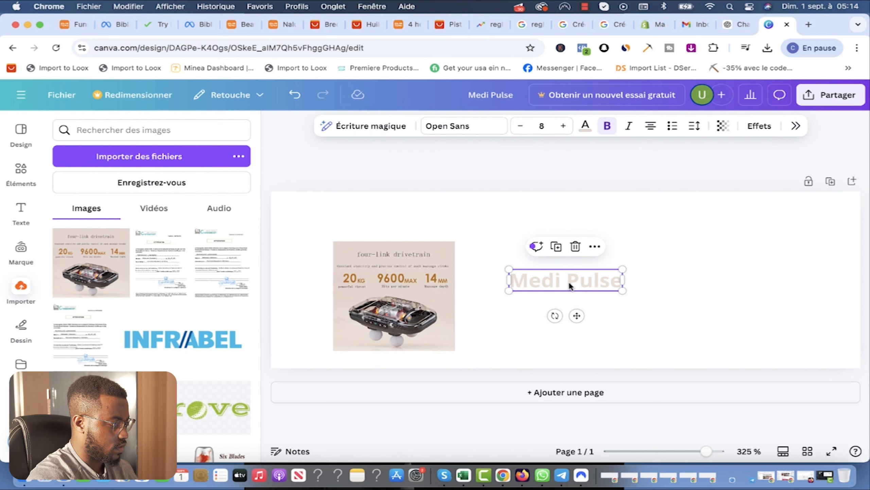
click(442, 297)
key(Delete)
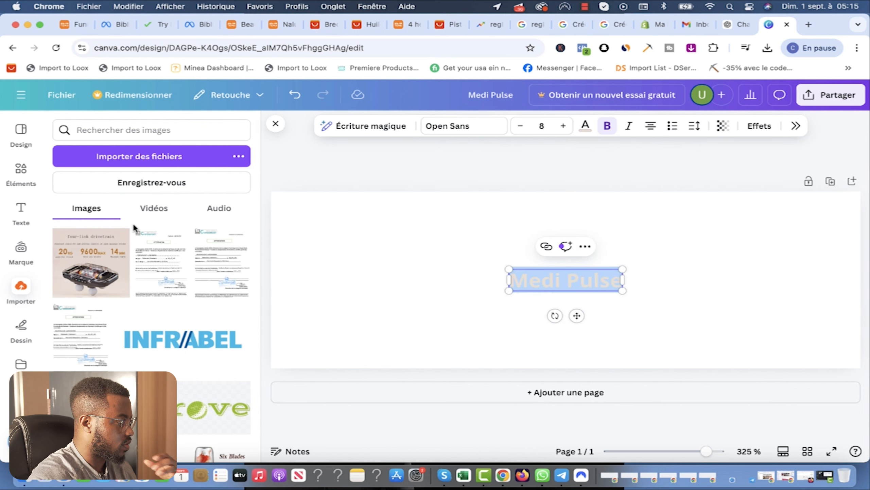
drag(622, 270, 799, 236)
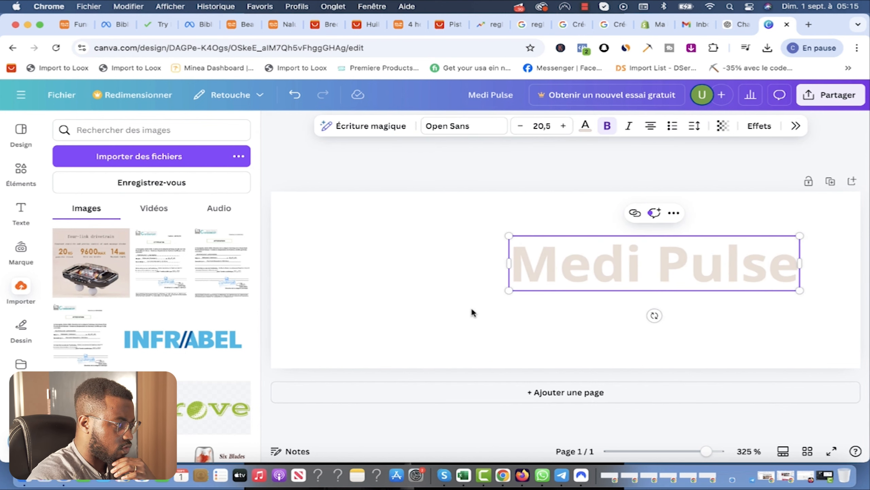
drag(510, 290, 316, 328)
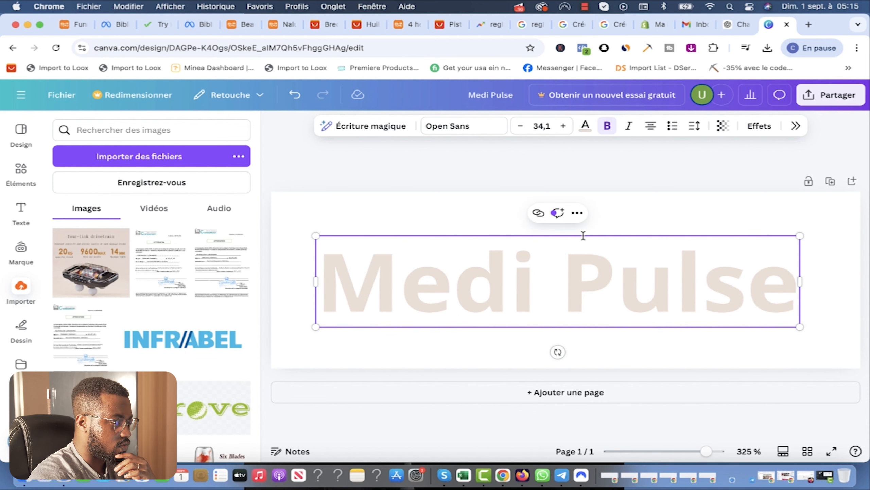
drag(800, 235, 829, 229)
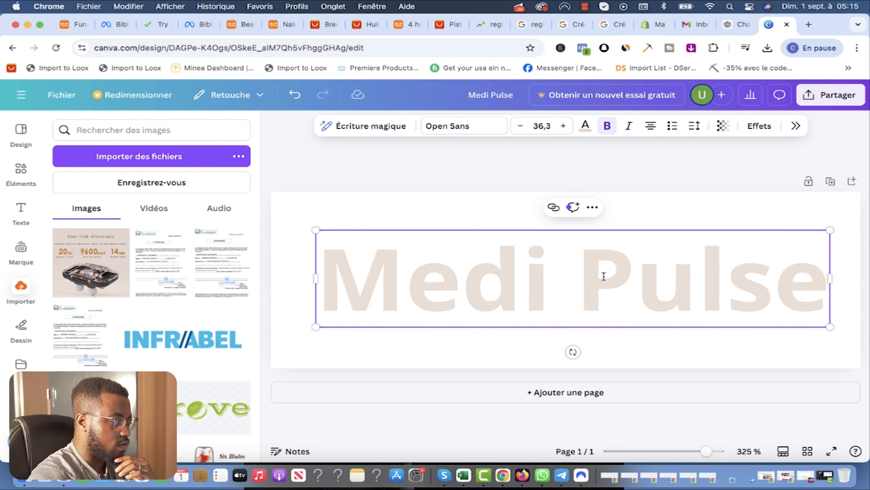
click(644, 220)
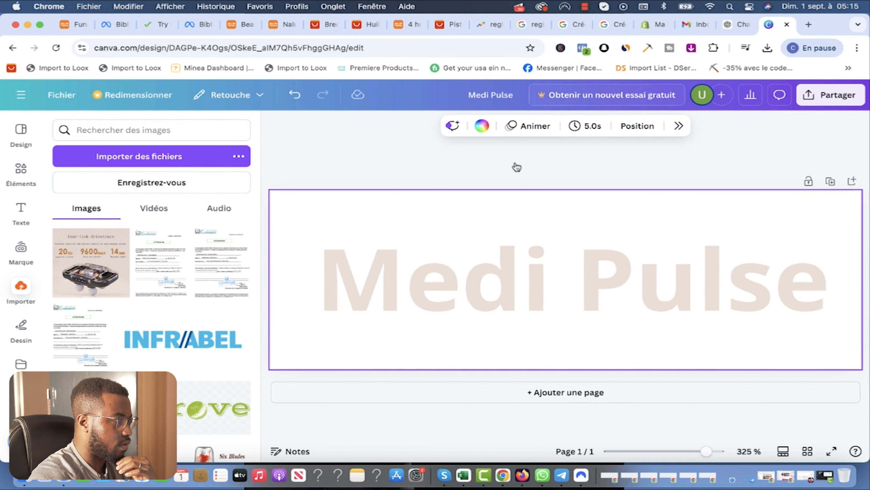
click(432, 284)
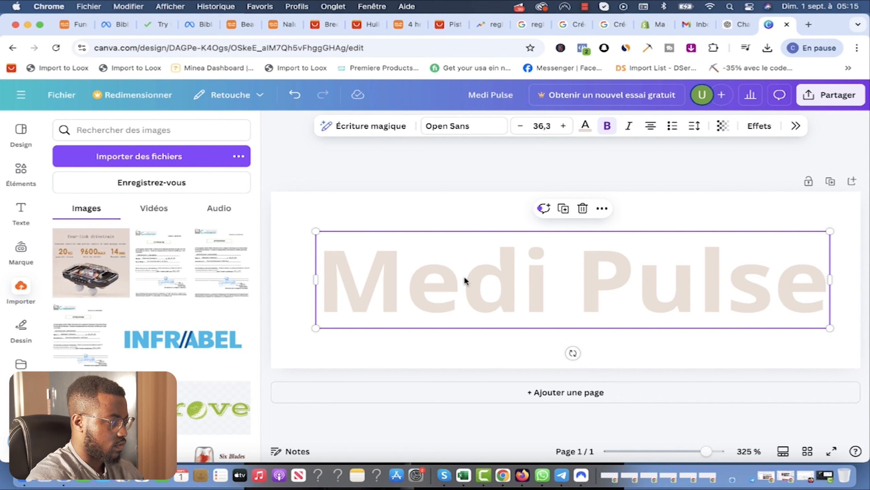
key(BackSpace)
Step: Stretch the black rectangle from the Elements library to the page's top-right corner
click(20, 175)
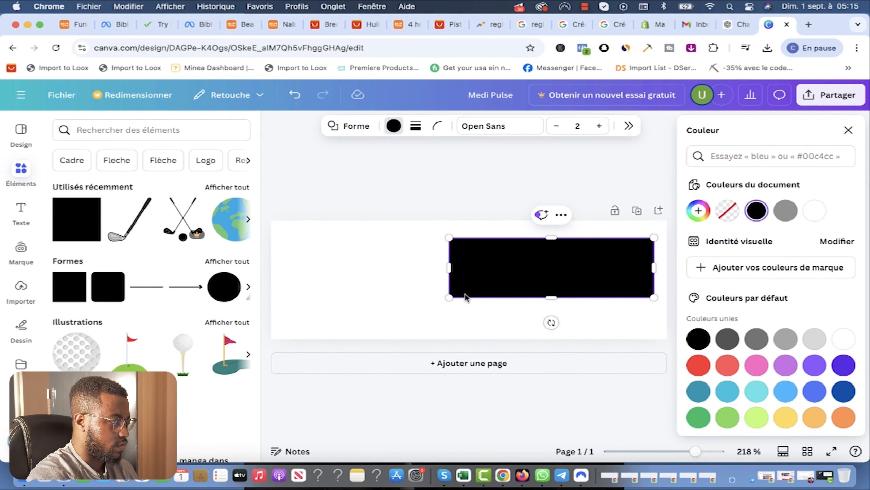
click(466, 301)
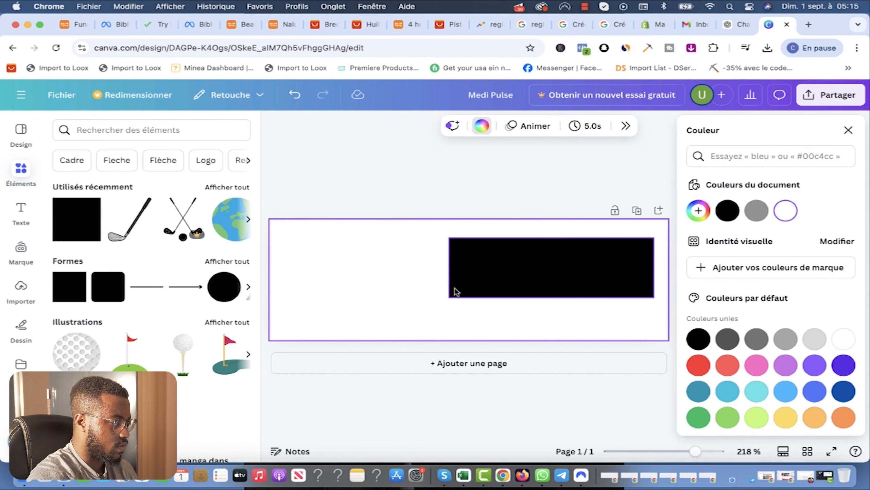
click(455, 290)
drag(654, 238, 671, 219)
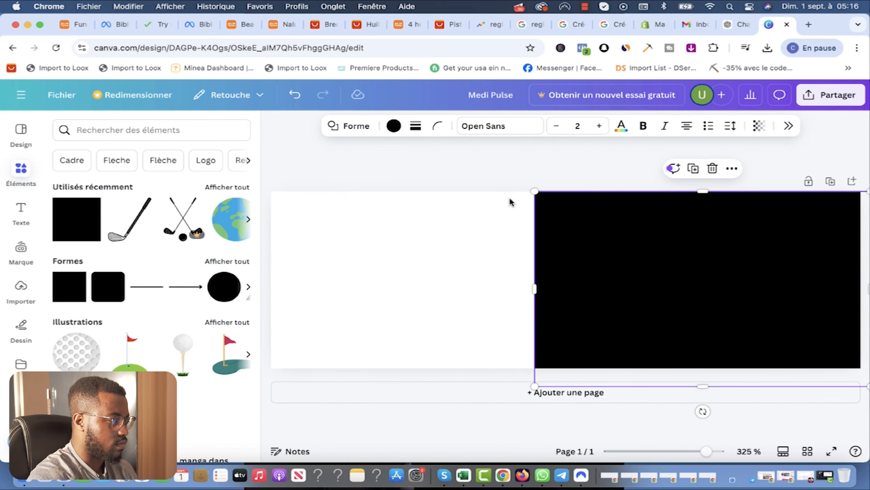
click(500, 180)
Step: Paste the Medi Pulse text back, centre it, and add a small ® text box
text(Medi Pulse)
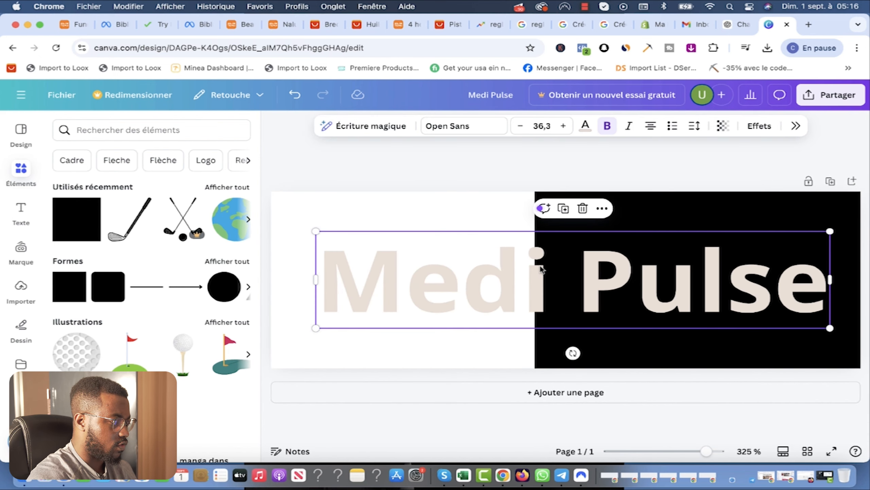
drag(537, 293, 513, 289)
click(579, 167)
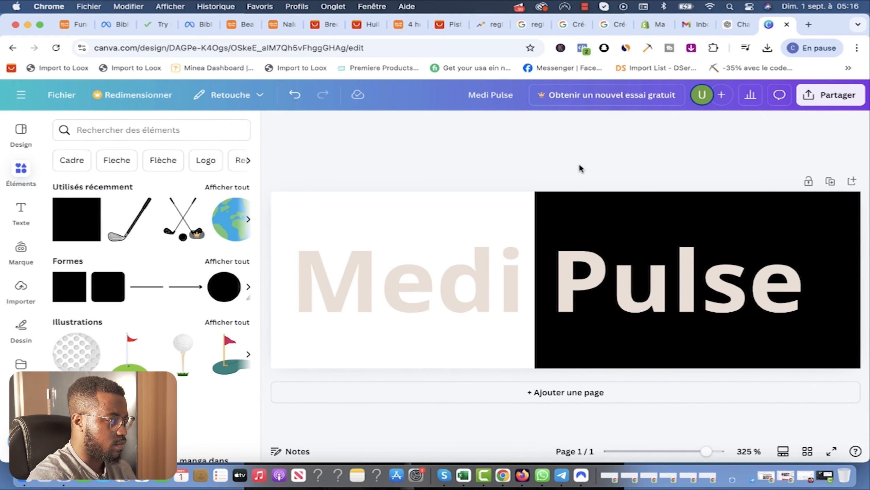
click(809, 24)
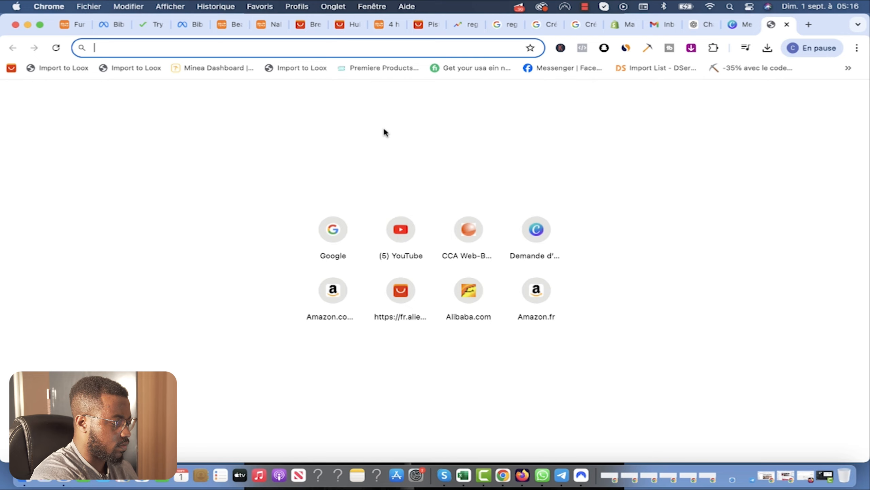
text(g)
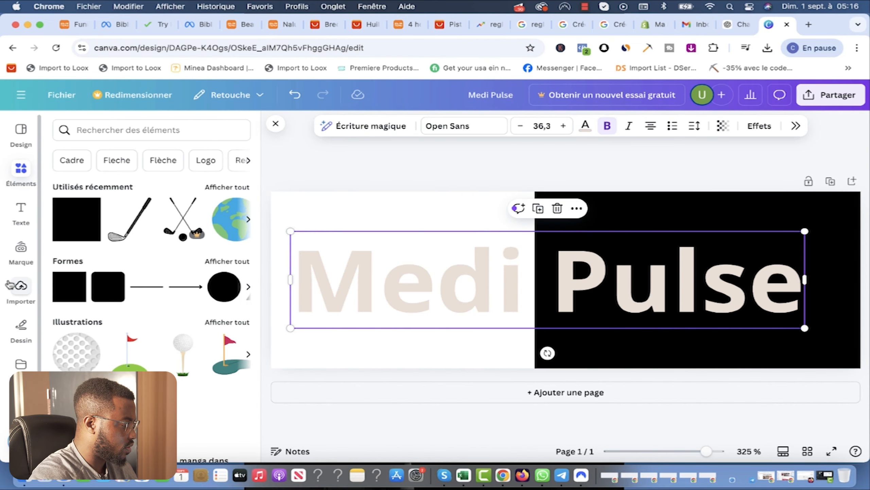
click(21, 211)
click(125, 231)
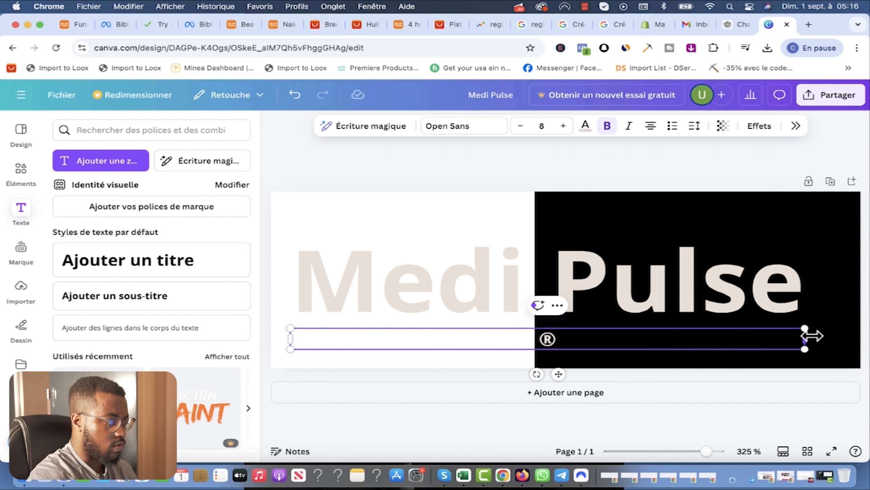
Step: Narrow the ® text box beside Pulse and raise the black rectangle's top edge slightly
drag(812, 335, 810, 247)
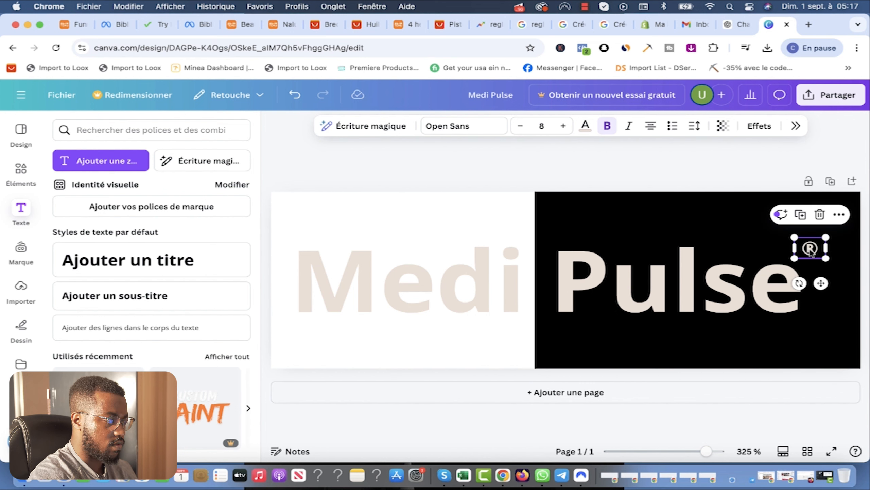
click(837, 307)
key(Escape)
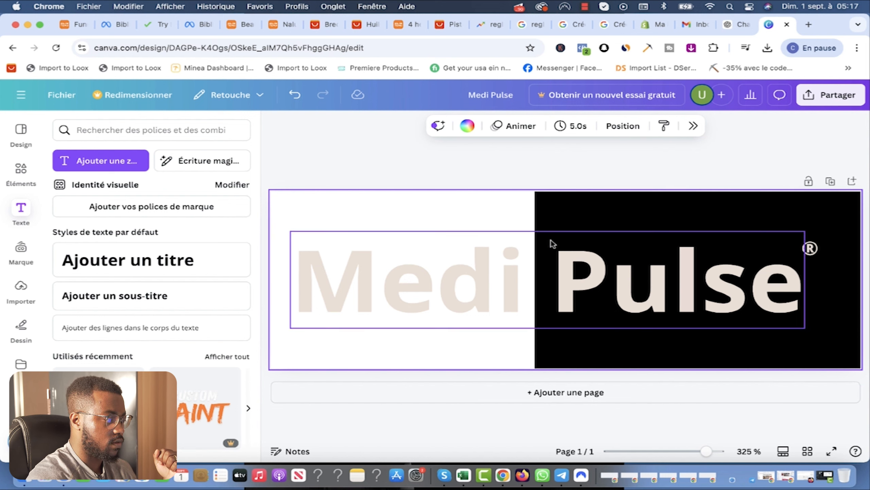
click(592, 197)
drag(591, 192, 590, 189)
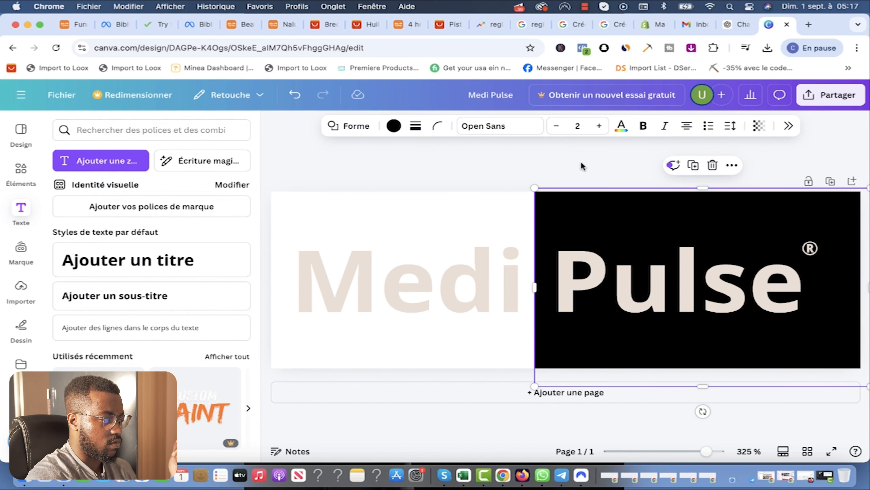
click(581, 162)
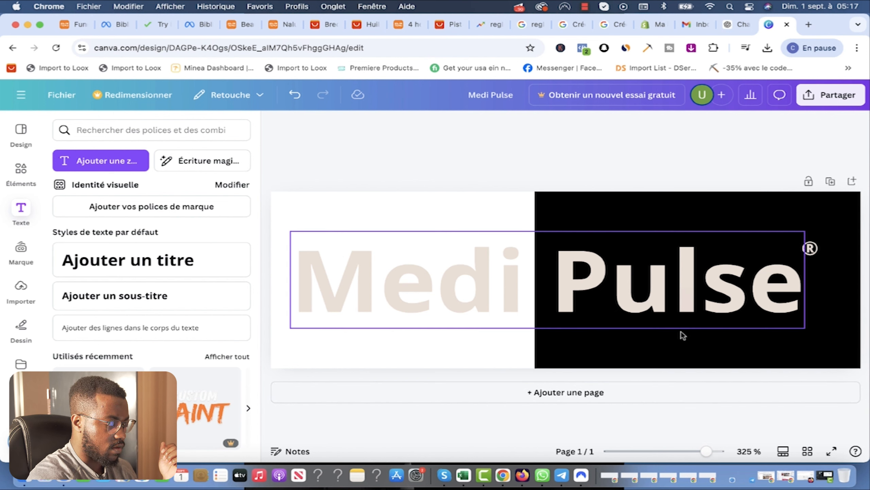
Step: Add a test subtitle below Medi Pulse, edit it, then delete it
click(110, 295)
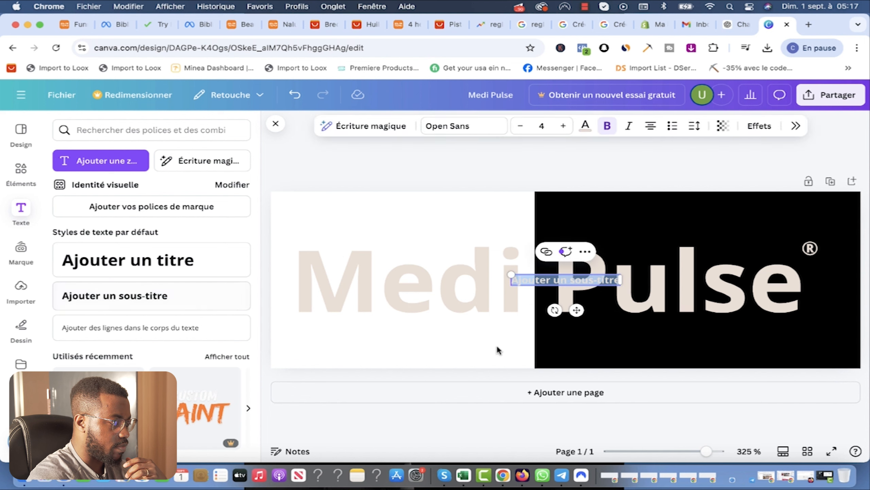
drag(554, 349, 543, 349)
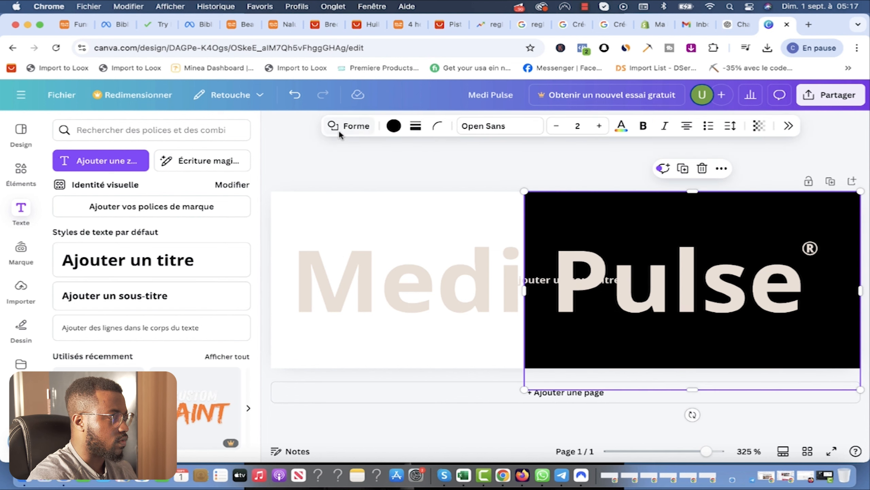
click(295, 94)
drag(548, 279, 521, 333)
double_click(521, 333)
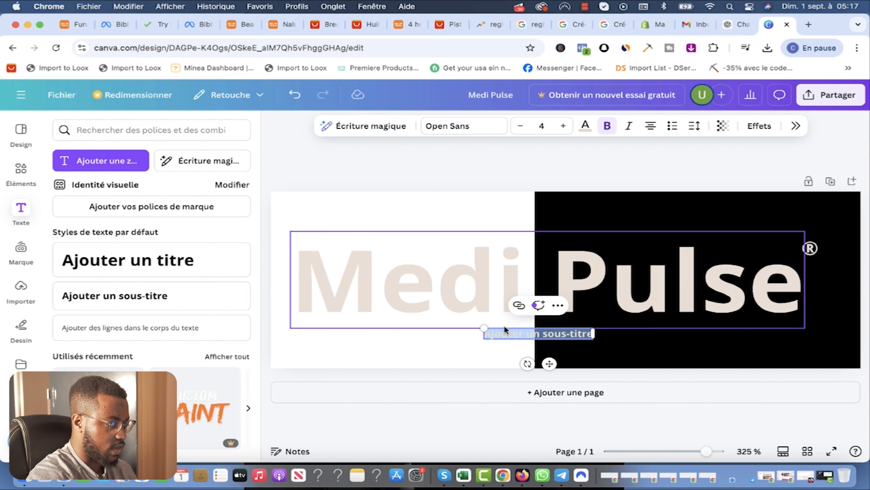
click(670, 343)
click(520, 329)
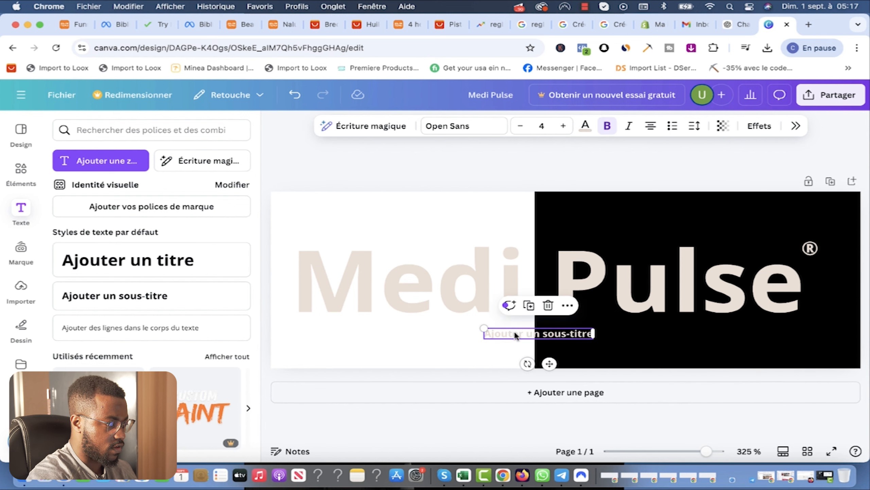
key(Delete)
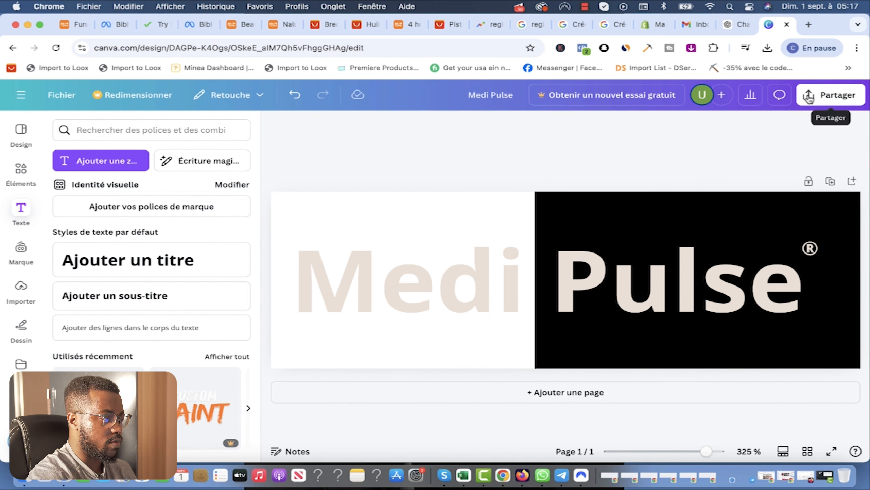
Step: Rename the design to 'Medi Pulse logo'
click(822, 95)
click(504, 91)
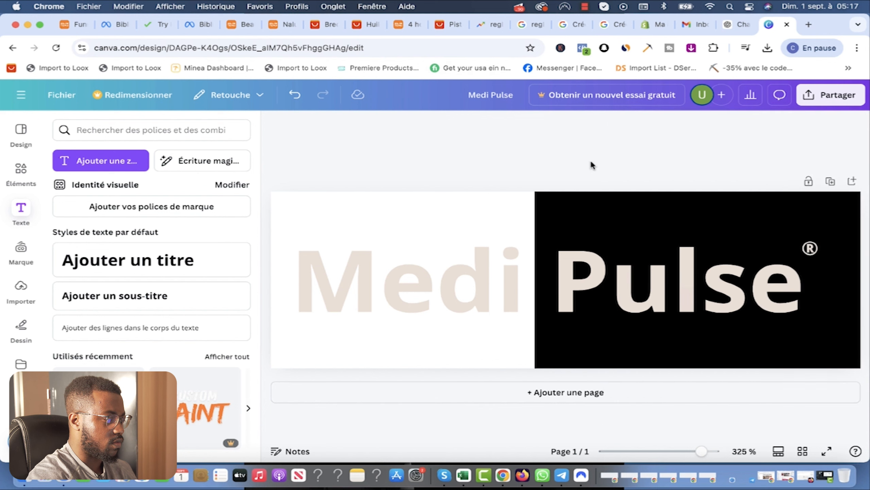
click(522, 95)
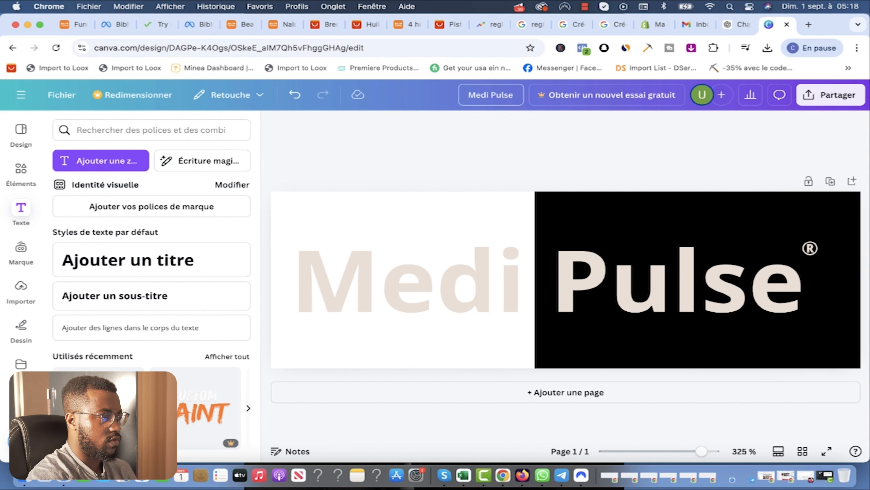
text(logo)
Step: Download the logo as a PNG and return to the Shopify admin
click(830, 95)
click(678, 382)
click(737, 171)
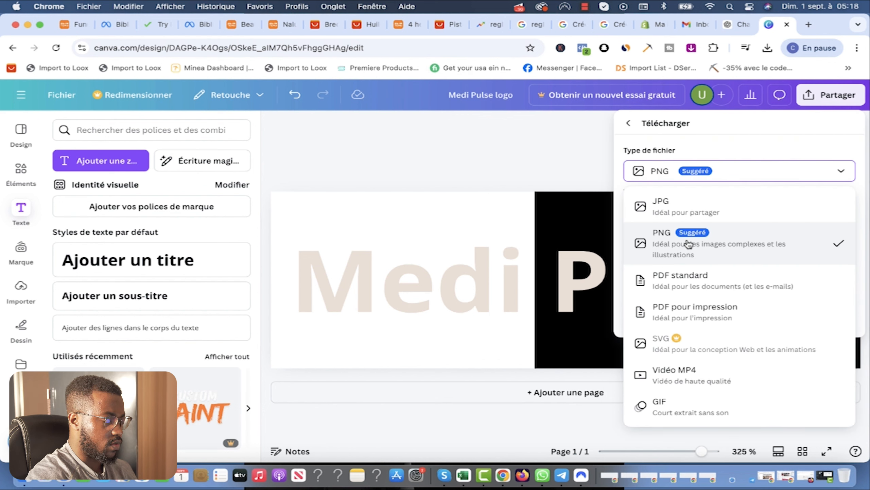
click(695, 243)
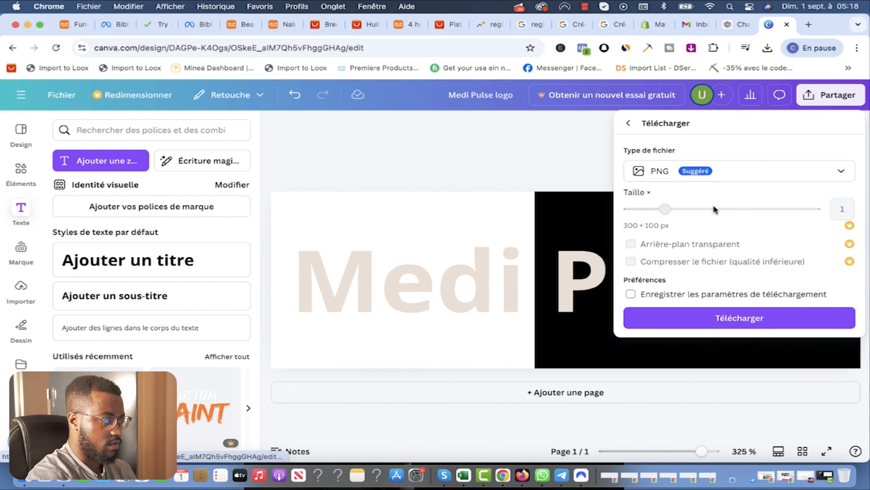
click(739, 318)
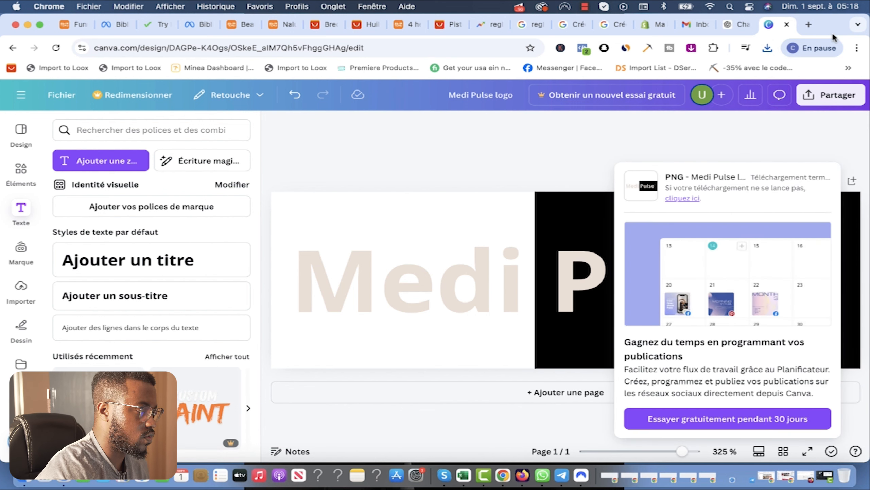
click(653, 25)
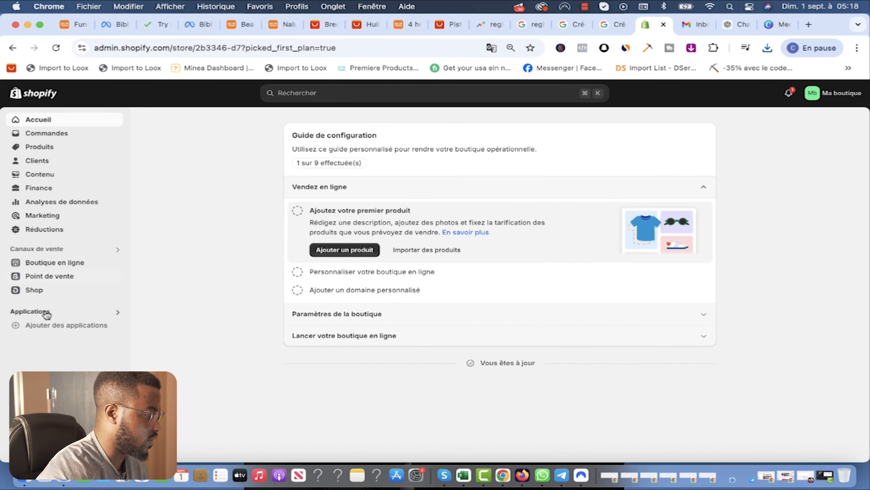
Step: Turn off the store password on the Themes page and open Dawn for customising
click(51, 262)
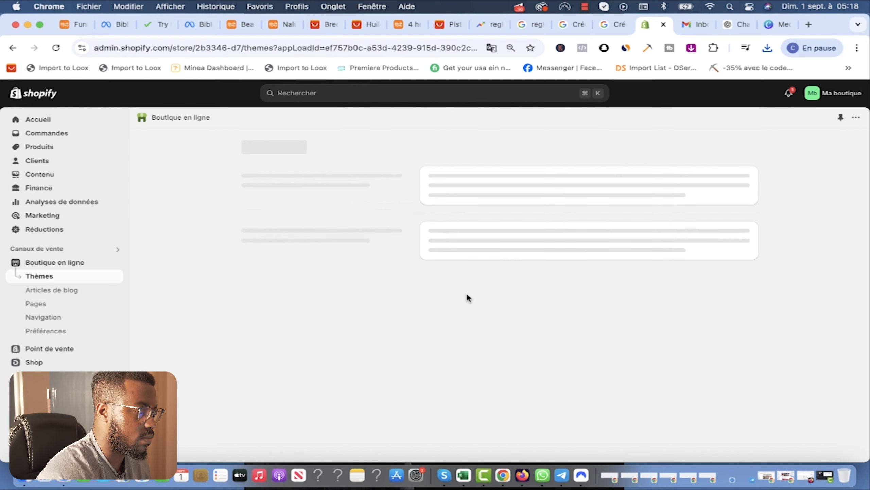
scroll(552, 341, down, 2)
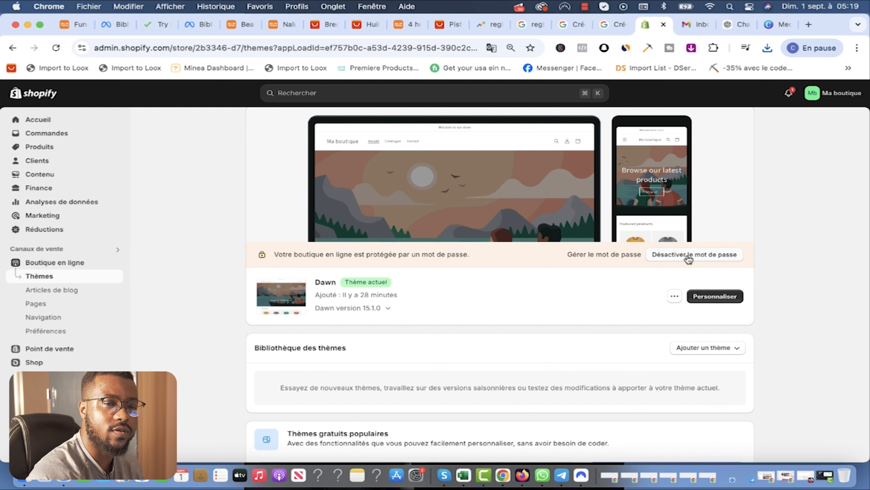
click(701, 255)
scroll(695, 296, down, 4)
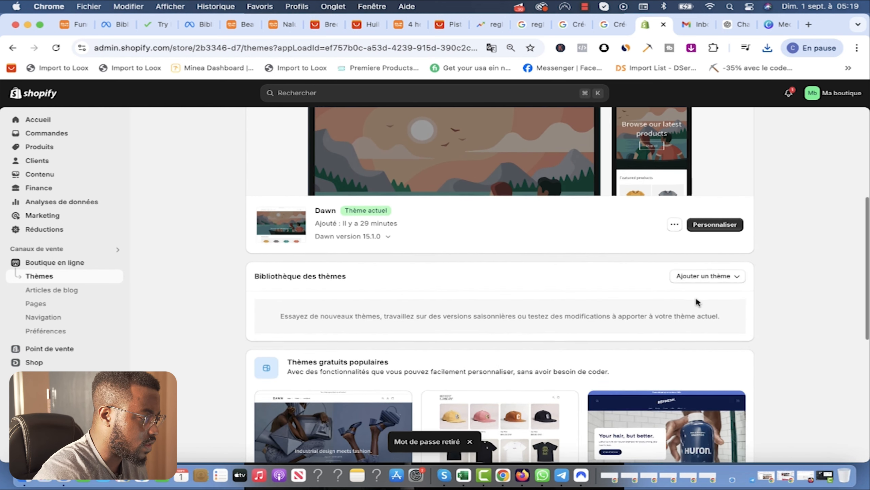
click(705, 240)
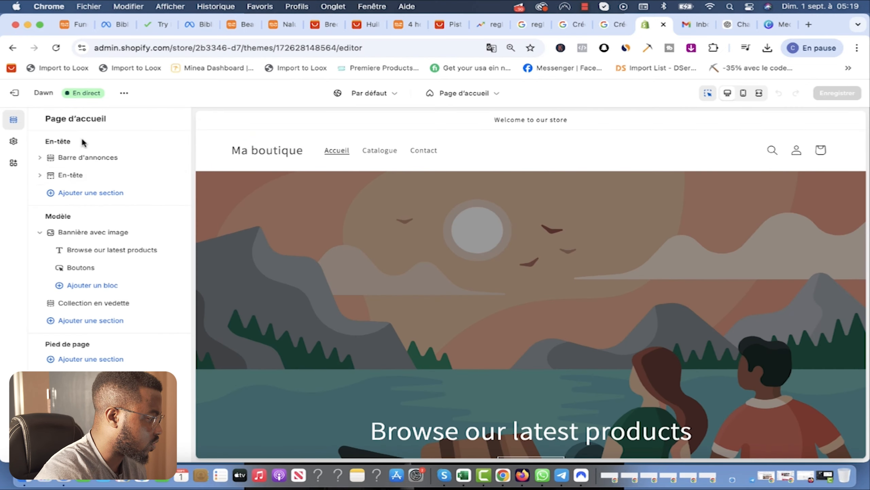
Step: Upload 'Medi Pulse logo.png' from Downloads as the Dawn theme's store logo
click(81, 175)
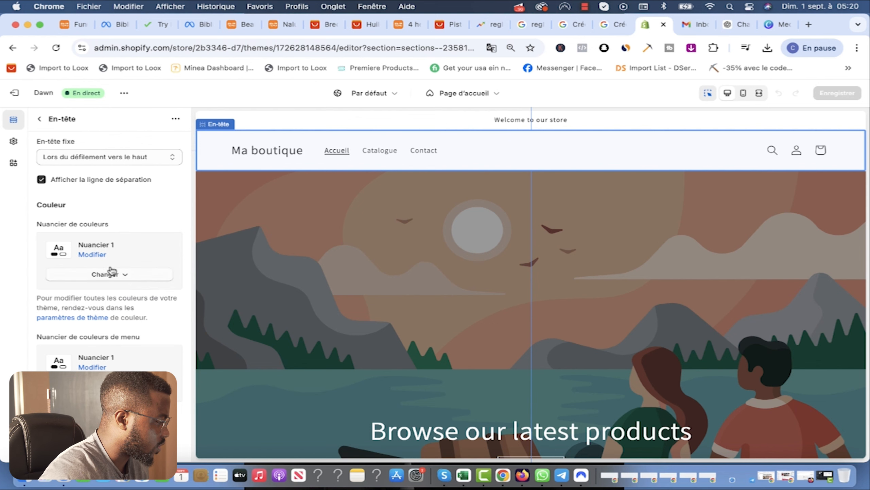
scroll(115, 266, up, 6)
click(137, 147)
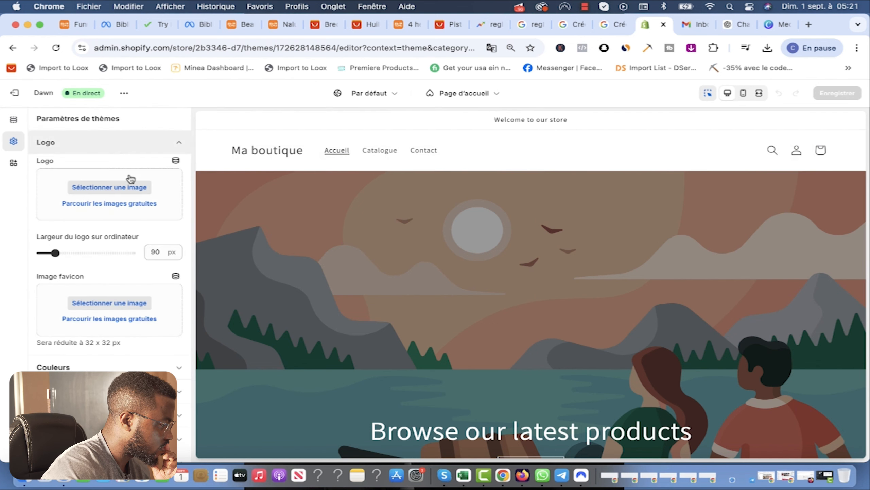
click(110, 190)
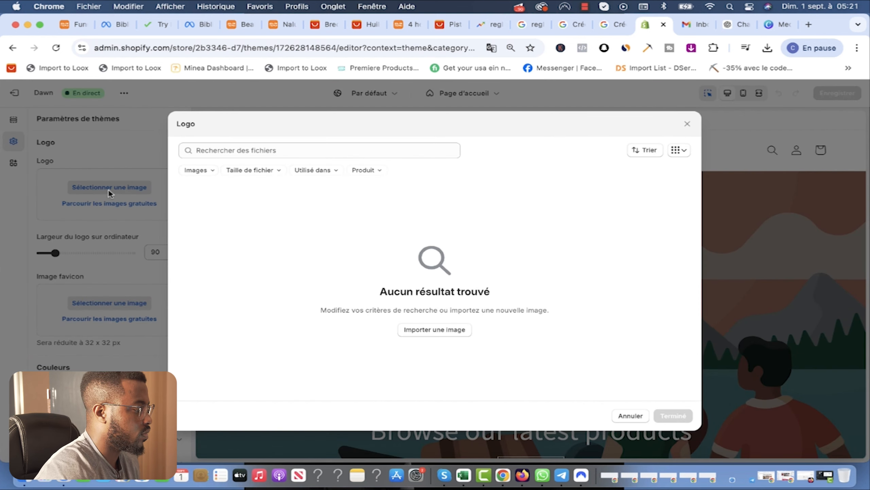
click(430, 329)
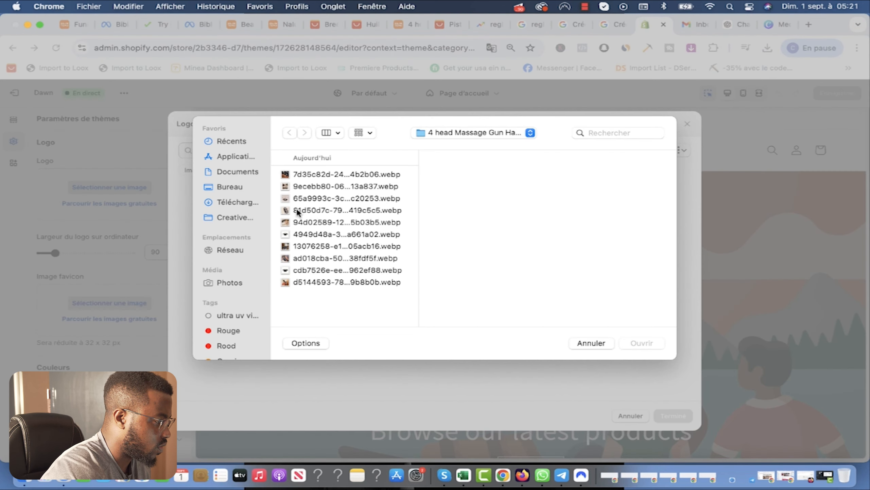
click(242, 201)
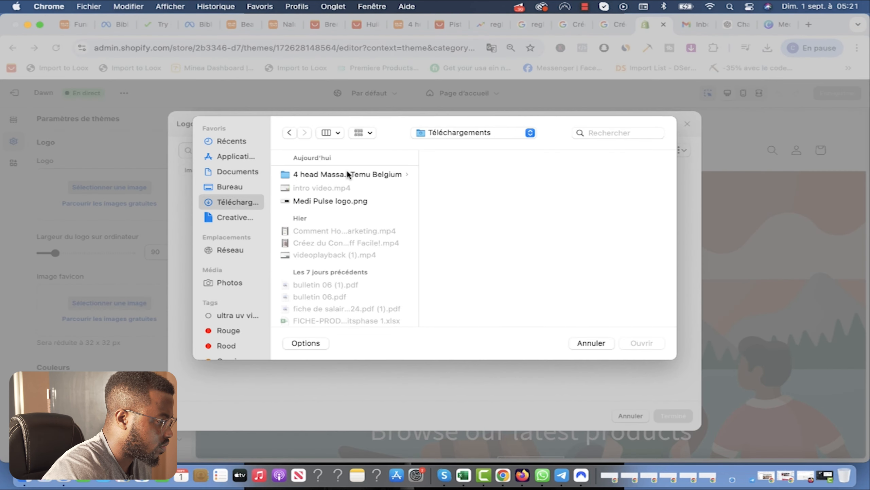
click(321, 201)
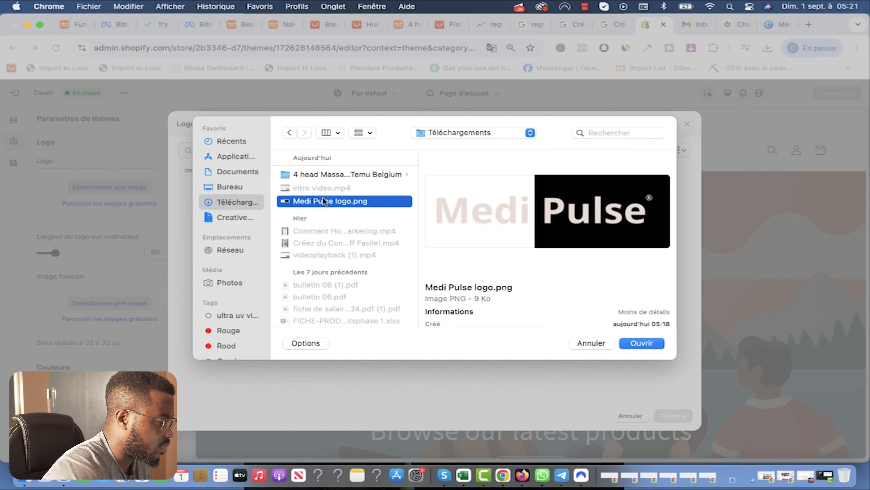
click(642, 343)
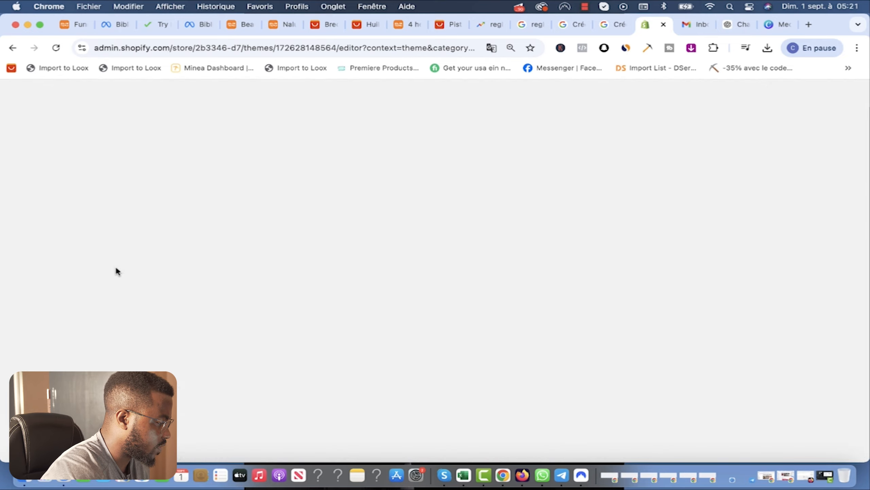
scroll(106, 326, down, 2)
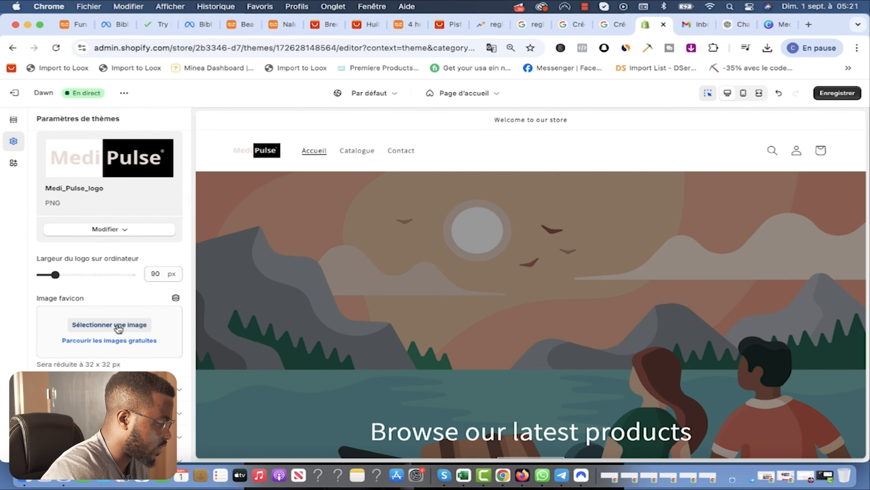
Step: Set the Medi_Pulse_logo image as the store favicon
click(101, 325)
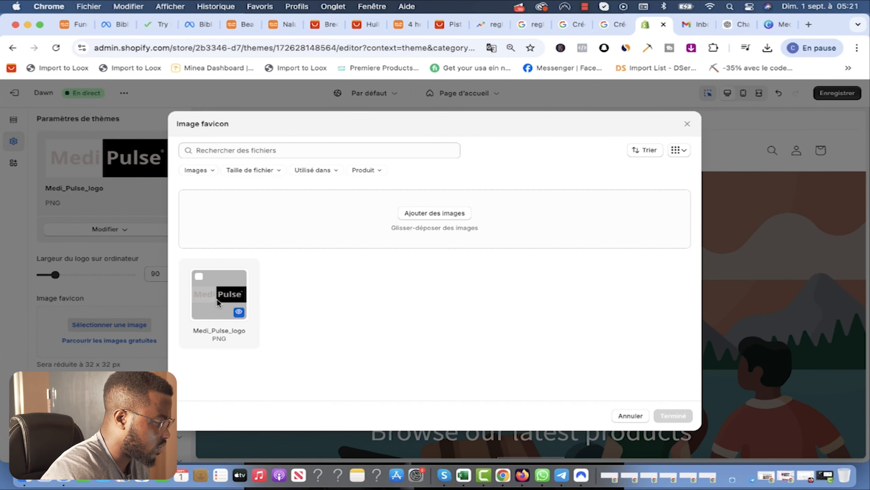
click(216, 298)
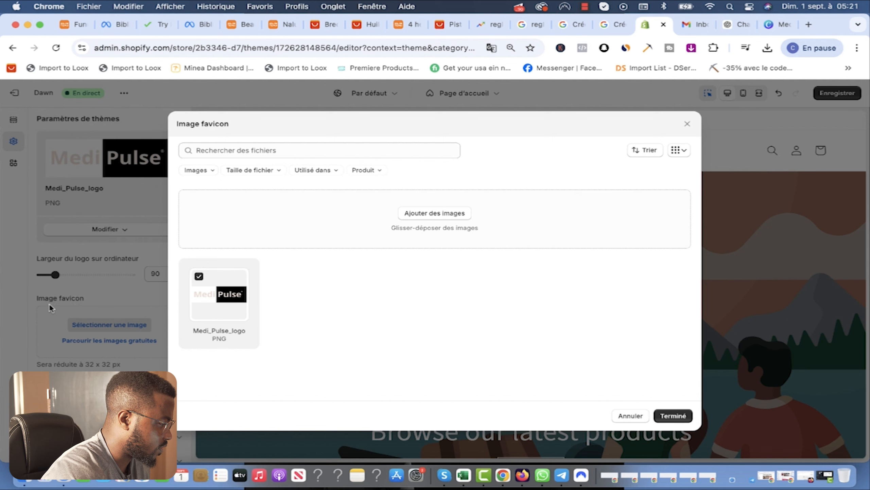
click(672, 416)
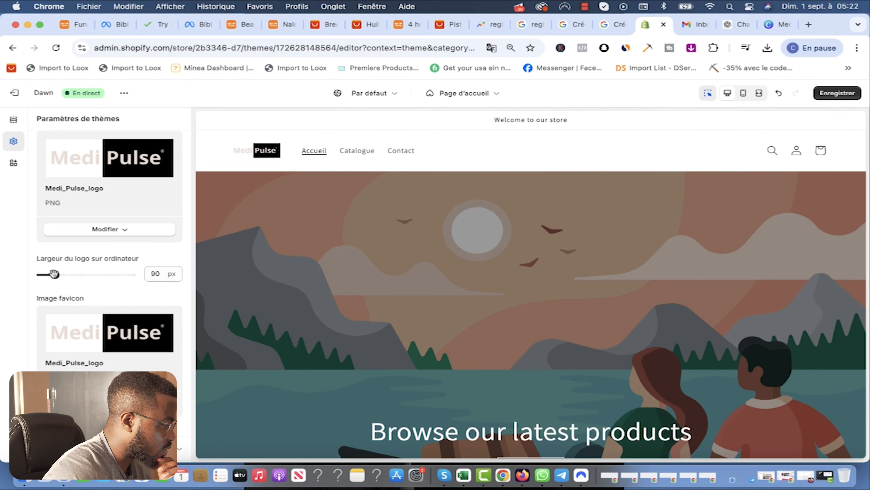
Step: Widen the desktop logo to 180 px and return to the Canva logo design
drag(55, 276, 78, 276)
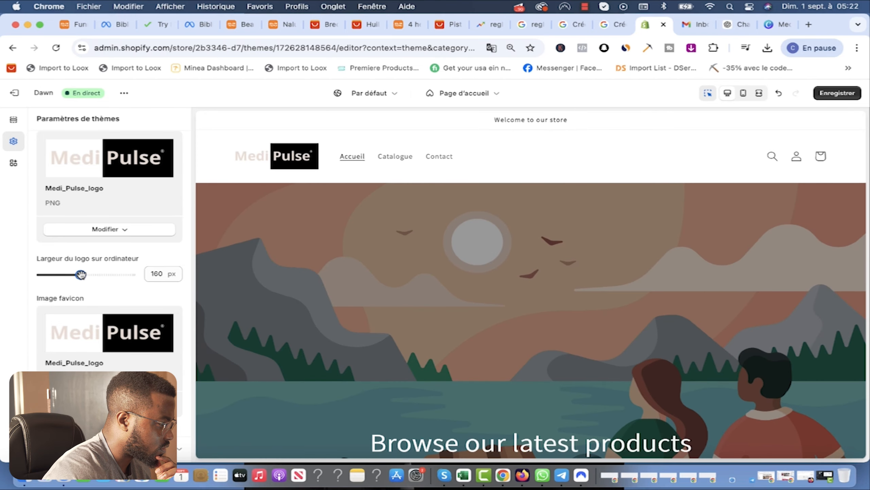
drag(85, 277, 88, 276)
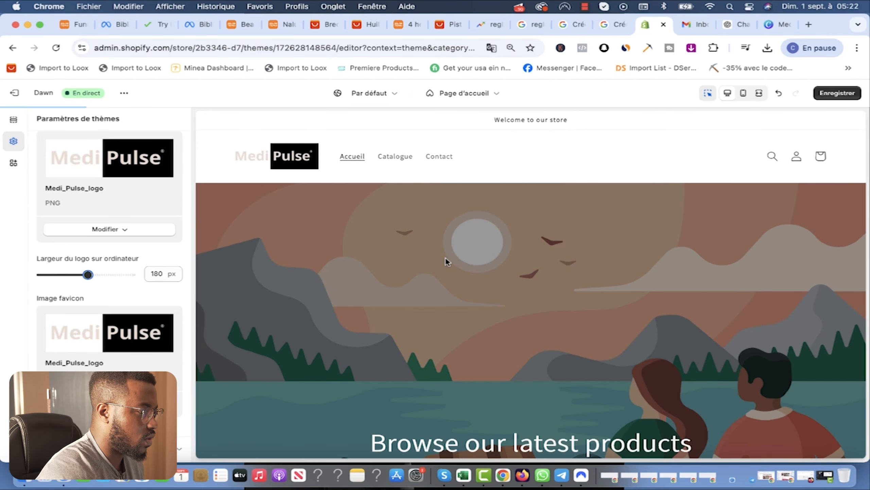
click(774, 26)
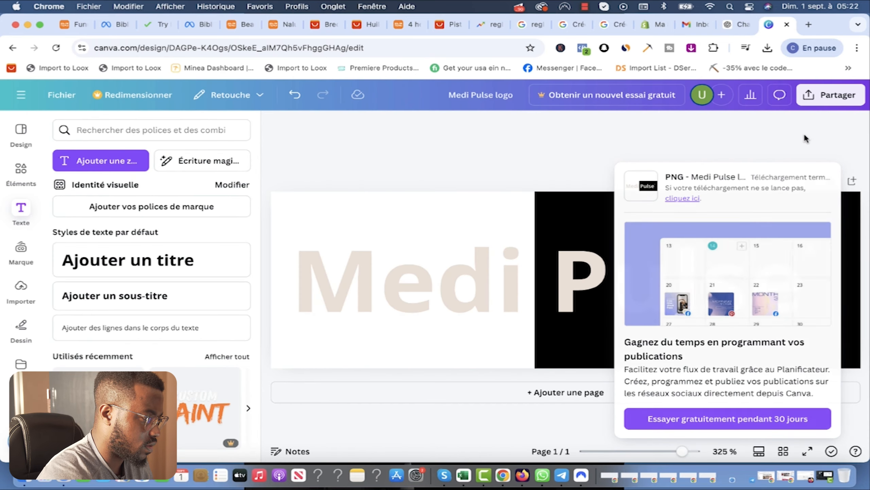
Step: Make the black box behind Pulse grey #737373 and shorten it from the top
click(805, 137)
click(613, 207)
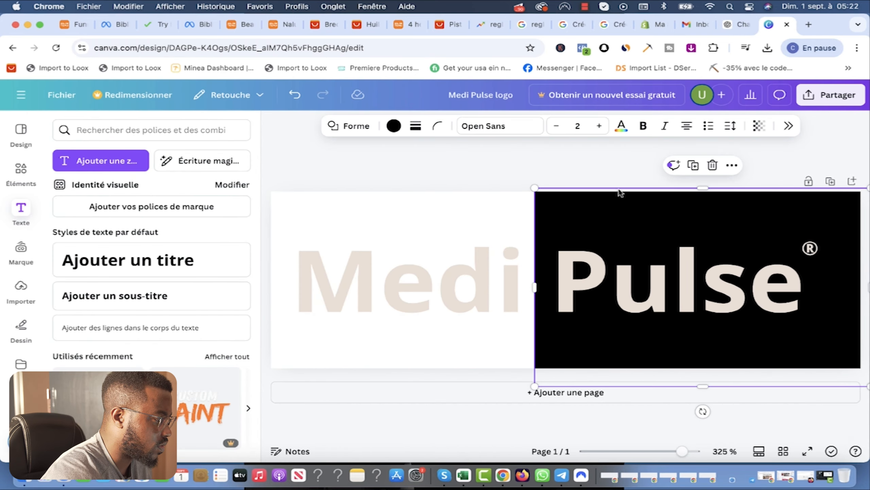
click(395, 125)
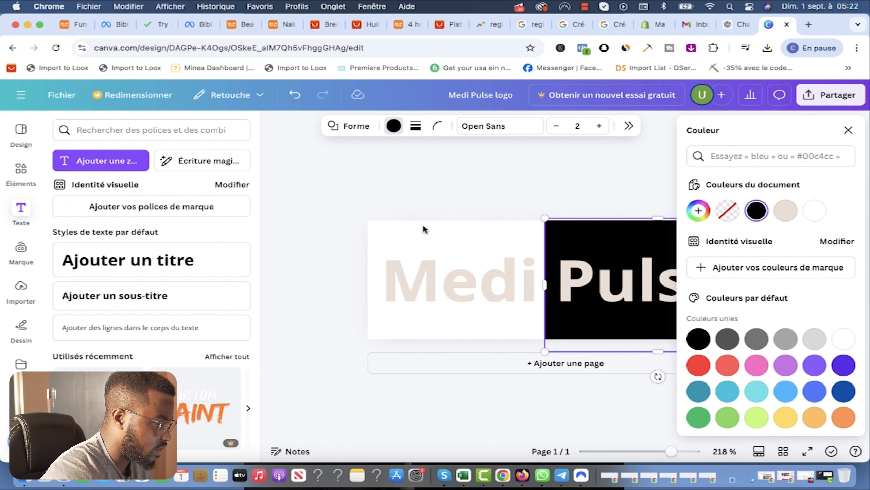
click(756, 339)
click(452, 182)
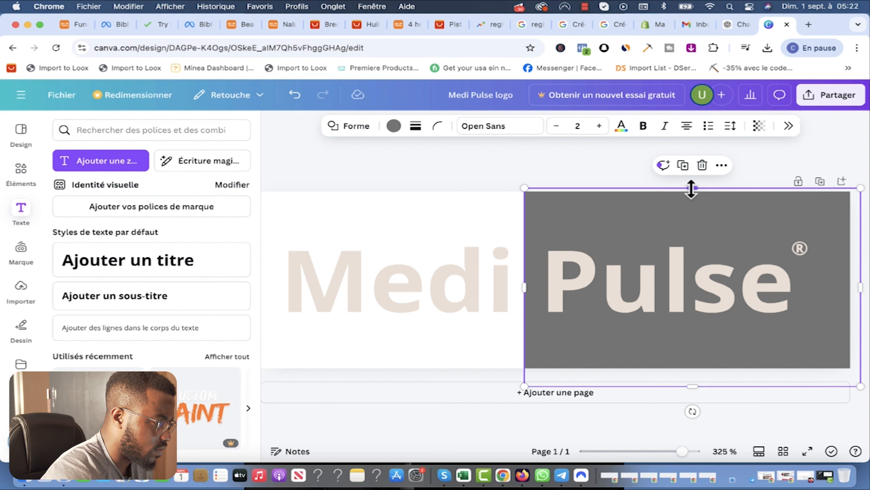
drag(692, 188, 691, 214)
Step: Enlarge the Medi Pulse lettering to 41.3 and adjust the grey box's top and bottom edges
click(500, 260)
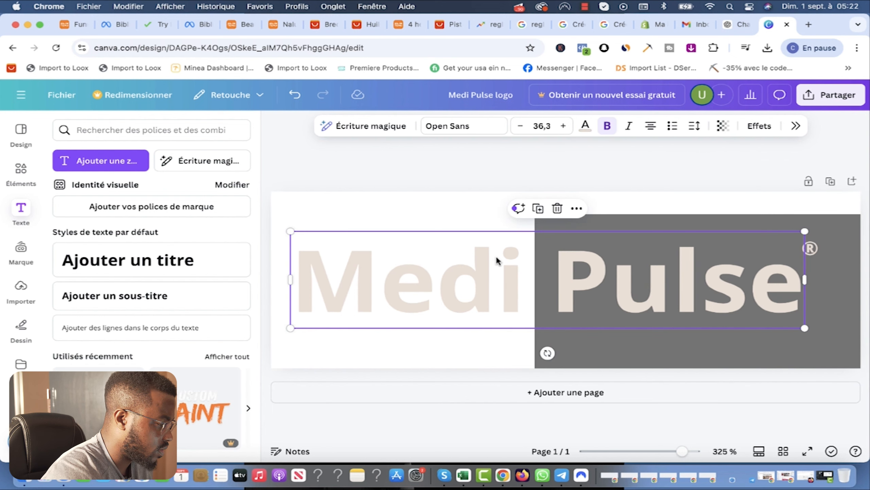
drag(290, 232, 270, 228)
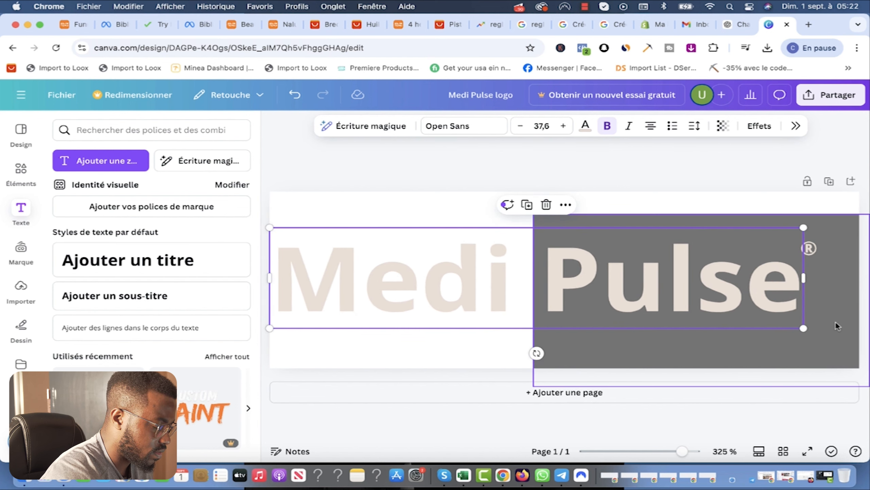
click(635, 367)
drag(702, 386, 702, 368)
drag(702, 213, 700, 191)
Step: Move the ® mark to the upper-right corner, then add and delete a blank second page
drag(812, 248, 845, 209)
click(798, 262)
click(803, 238)
click(841, 218)
click(840, 217)
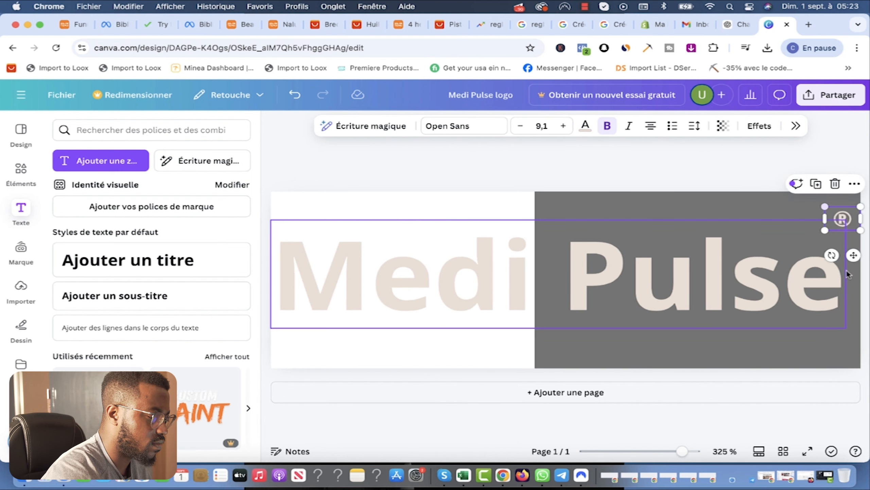
click(768, 386)
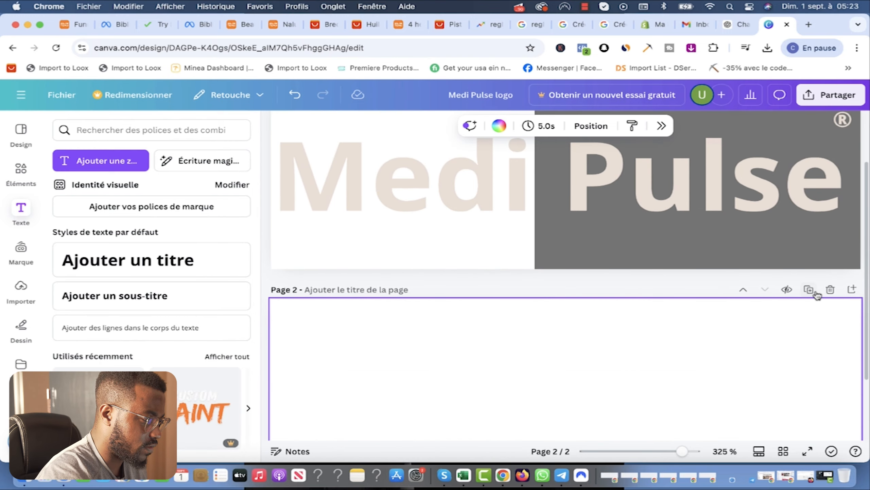
click(831, 289)
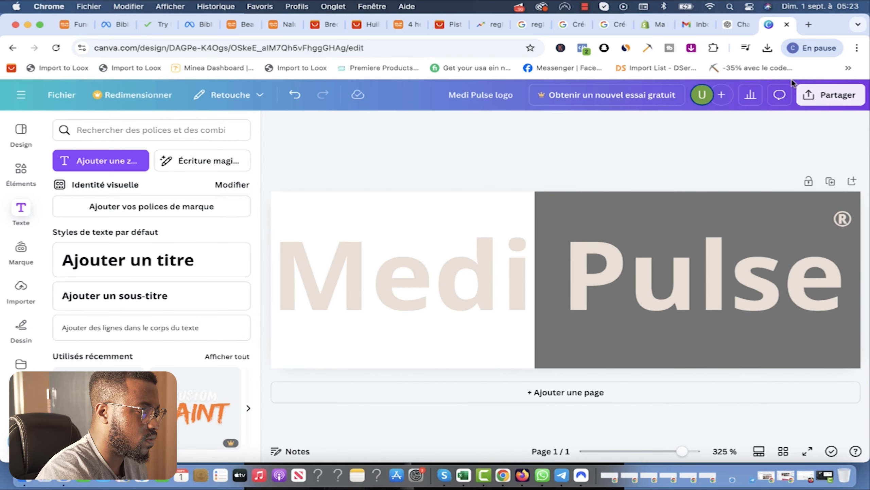
Step: Remove the existing logo image from the Dawn theme's logo setting
click(823, 99)
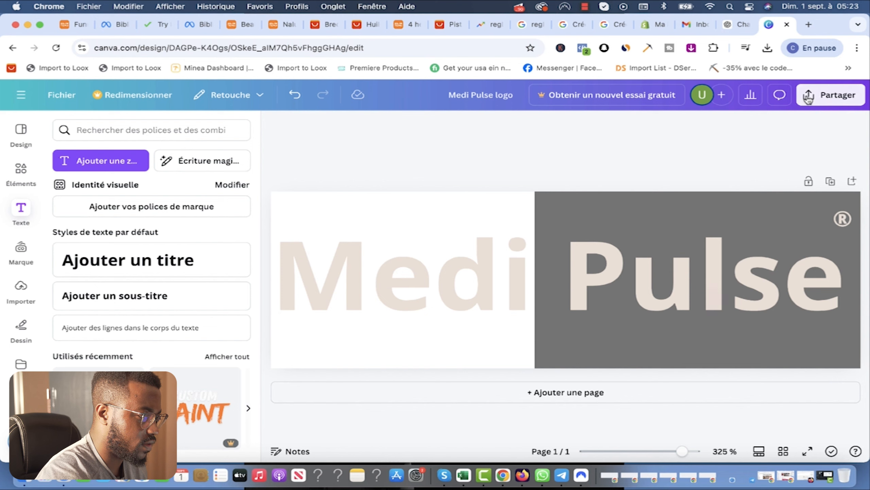
click(654, 24)
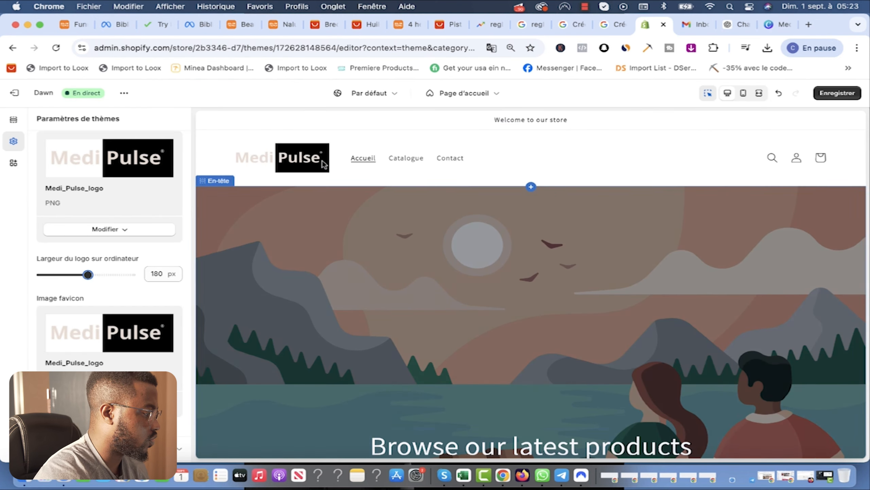
click(104, 162)
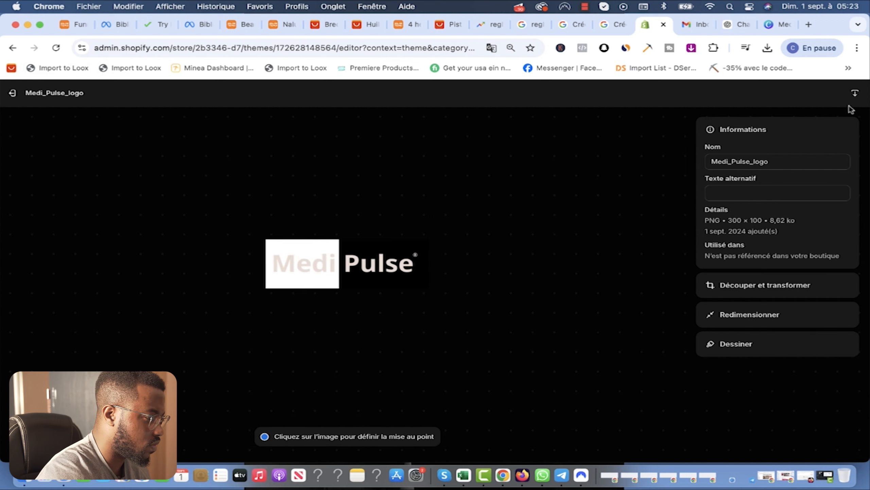
click(12, 96)
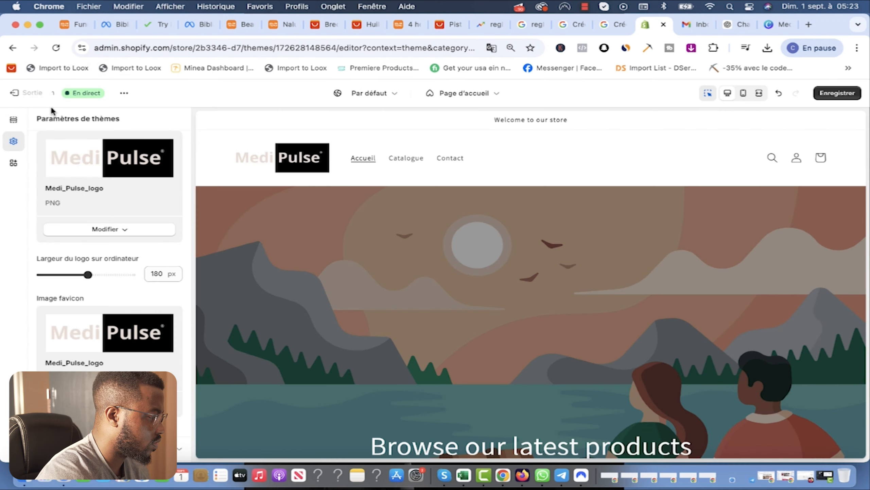
click(107, 229)
click(96, 282)
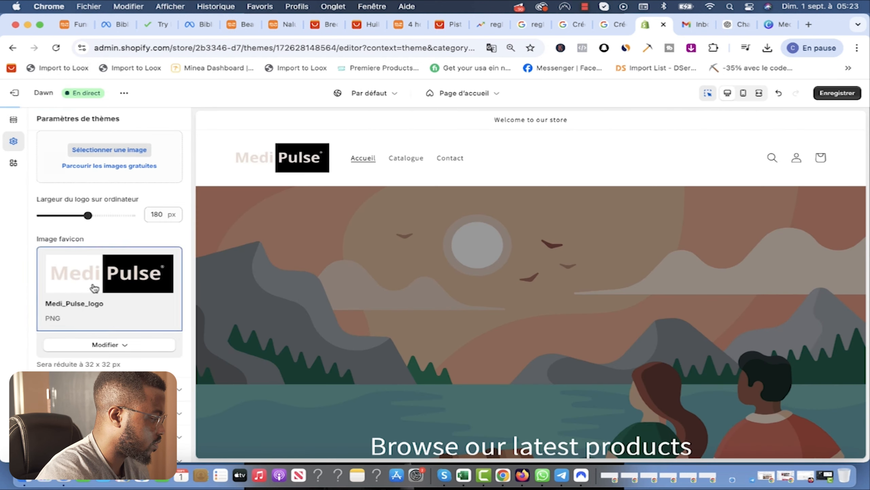
Step: Open the logo image picker but back out of re-uploading the old 'Medi Pulse logo.png'
click(115, 150)
click(439, 217)
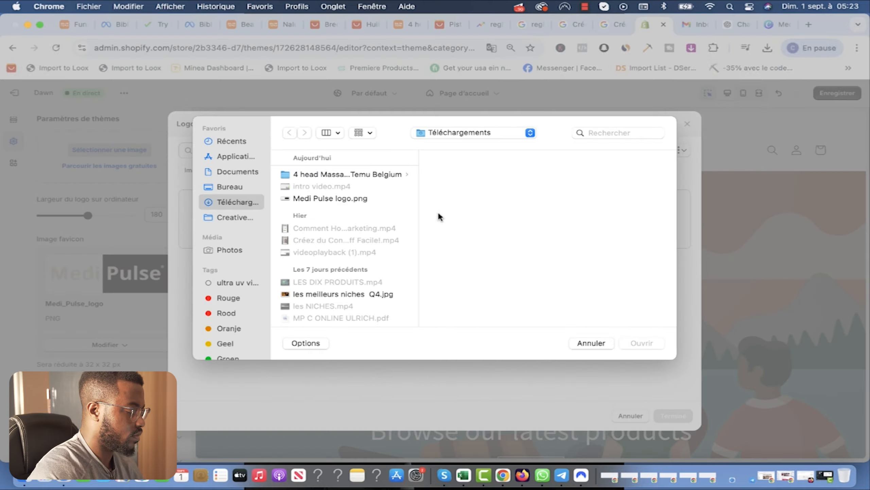
click(288, 173)
click(335, 199)
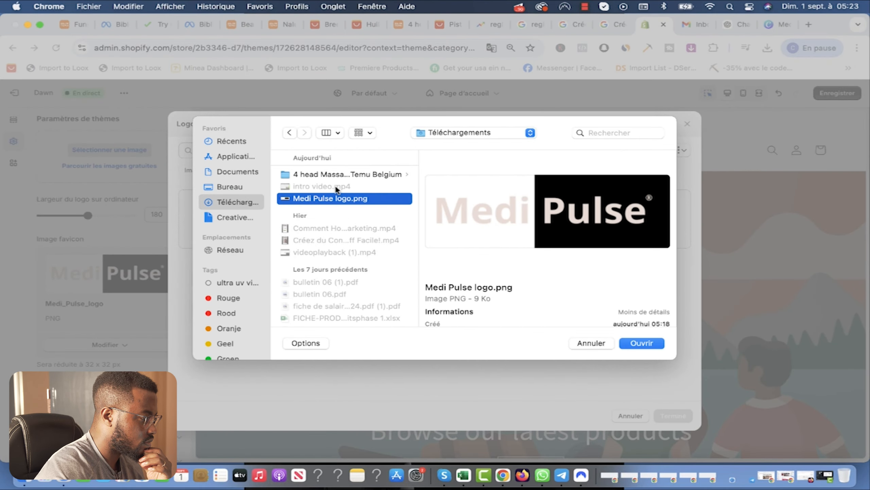
click(587, 342)
Step: Download the updated Canva design as PNG and upload 'Medi Pulse logo (1).png' as the logo
click(771, 25)
click(725, 317)
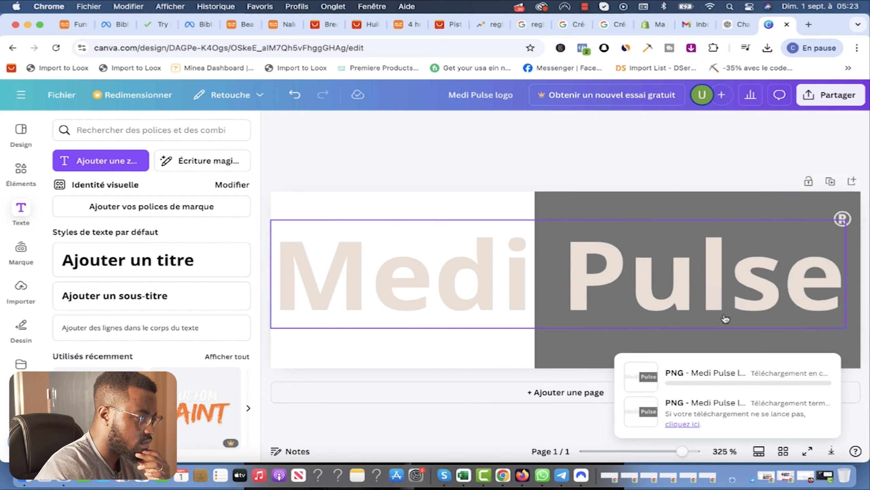
click(651, 24)
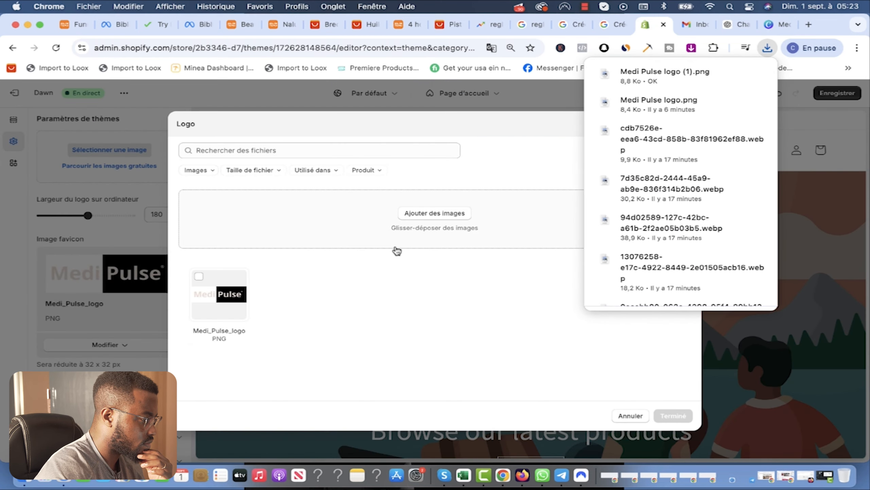
click(418, 213)
click(336, 198)
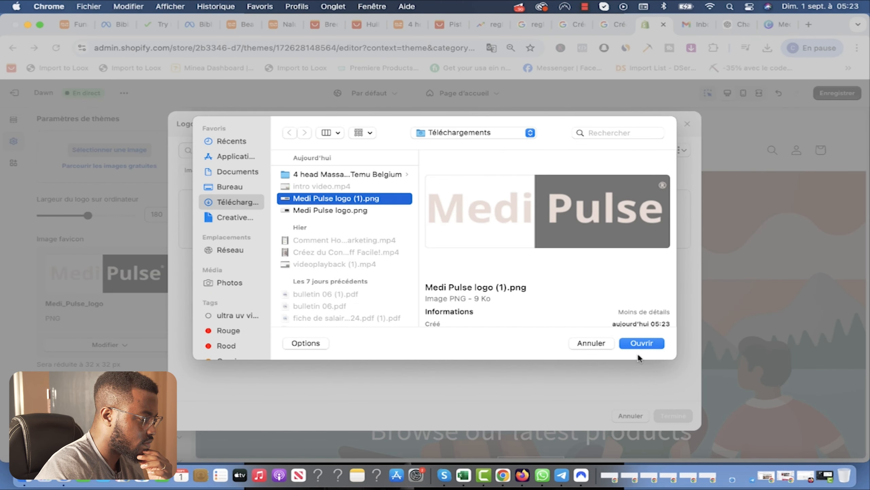
click(641, 343)
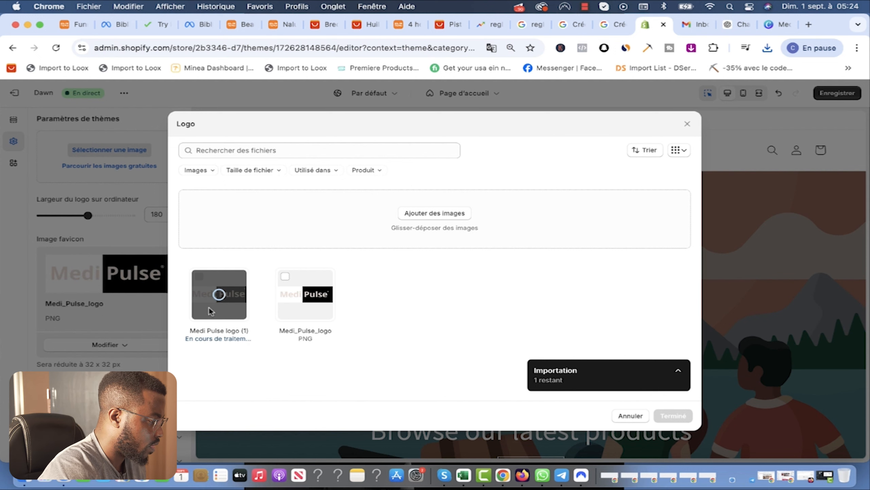
Step: Review the favicon image and save the theme changes
scroll(126, 290, down, 3)
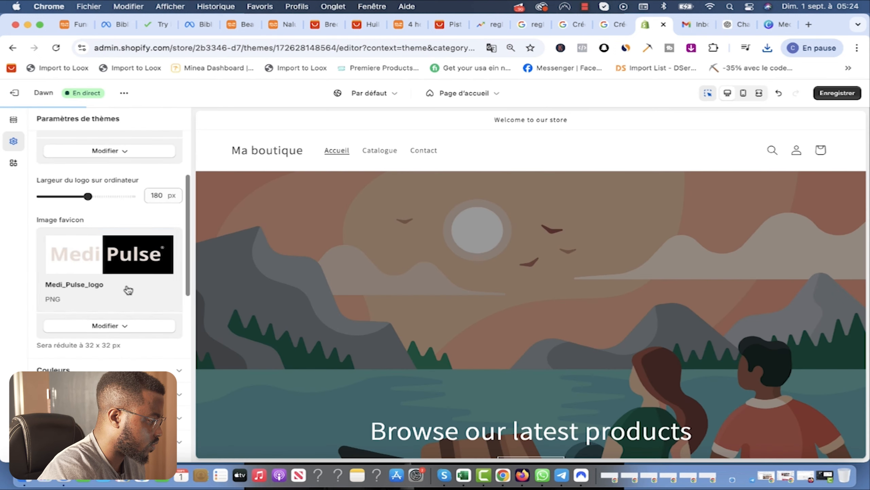
click(126, 290)
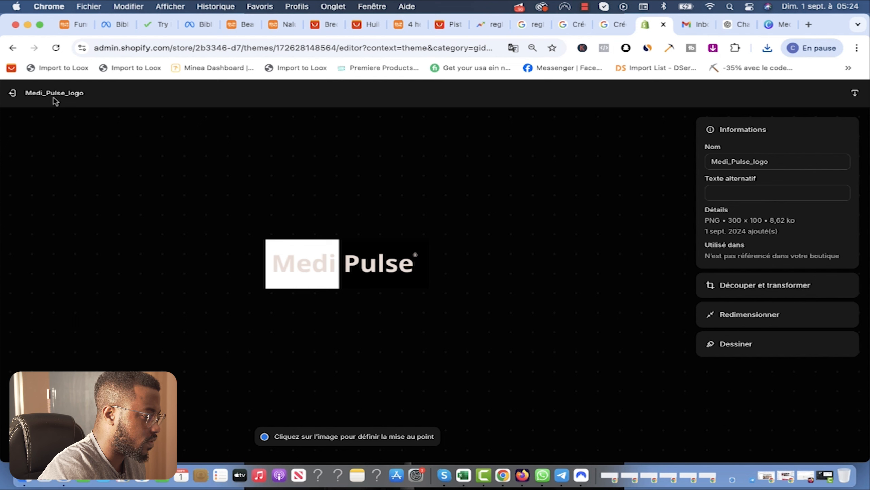
click(12, 92)
click(840, 93)
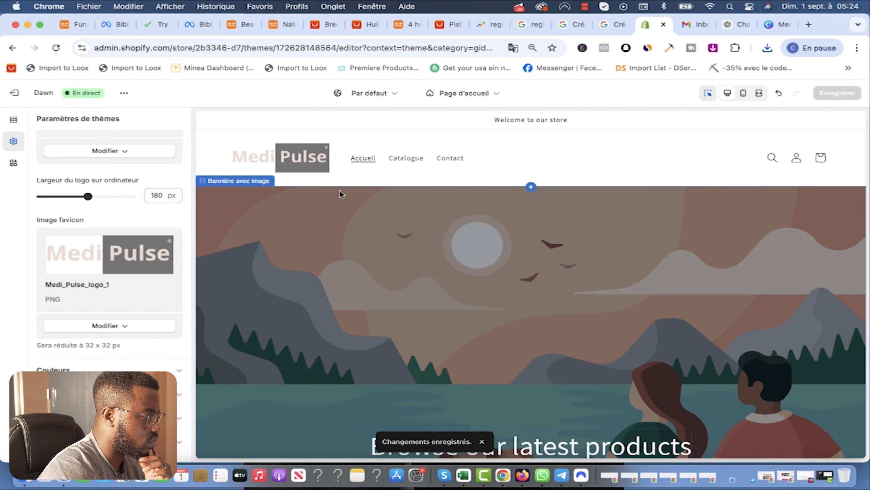
scroll(102, 172, up, 4)
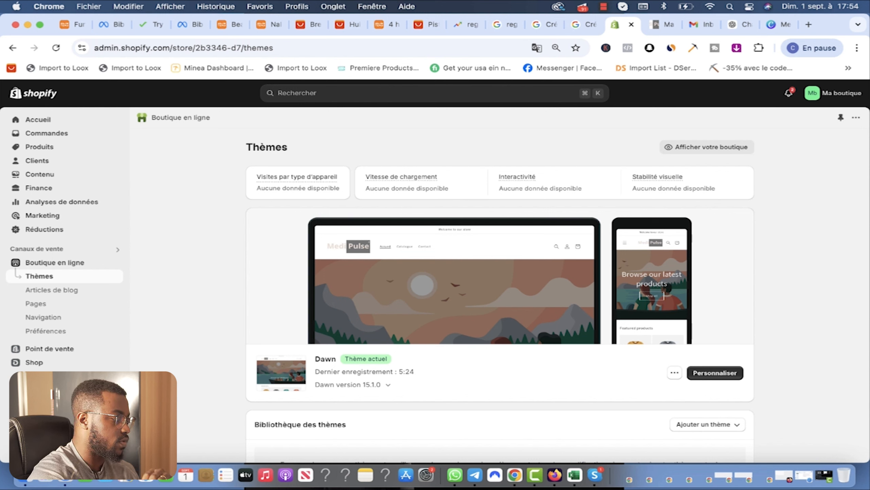
Step: Search the store's apps for 'dser' and open the DSers-AliExpress Dropshipping listing
key(super+k)
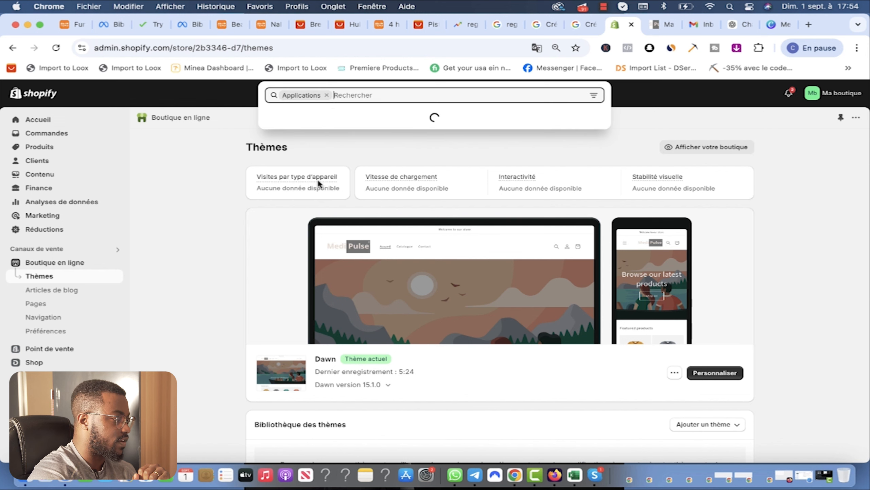
text(des)
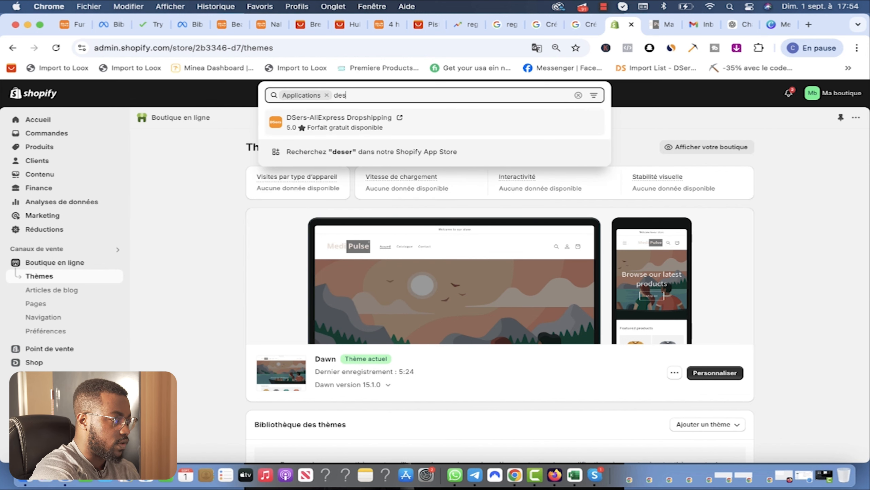
key(BackSpace)
text(ser)
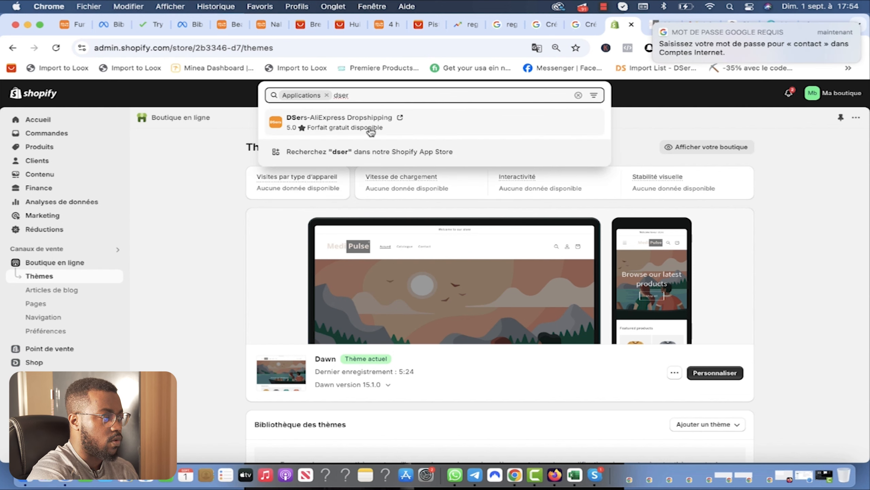
click(355, 126)
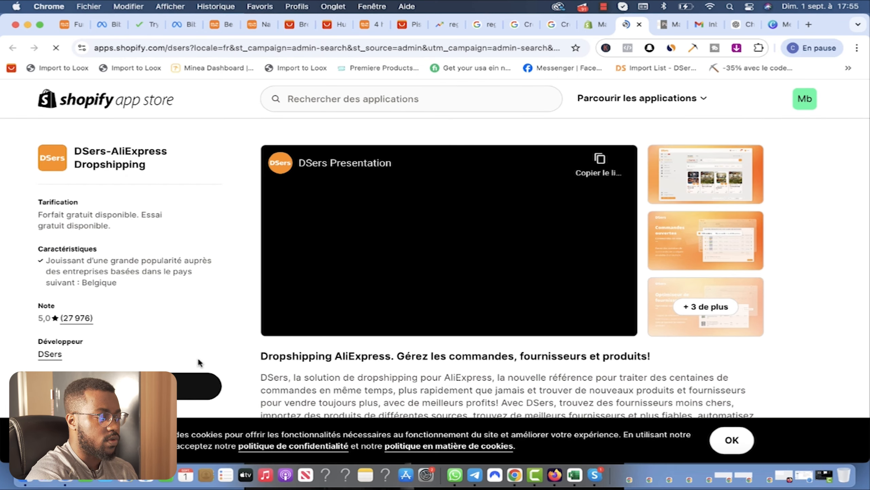
Step: Install DSers-AliExpress Dropshipping and approve its customer, product and order permissions
click(147, 386)
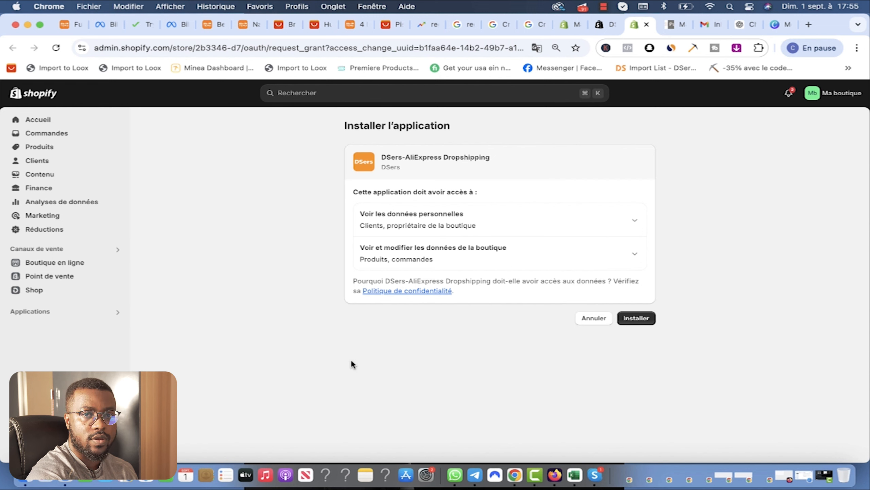
click(637, 319)
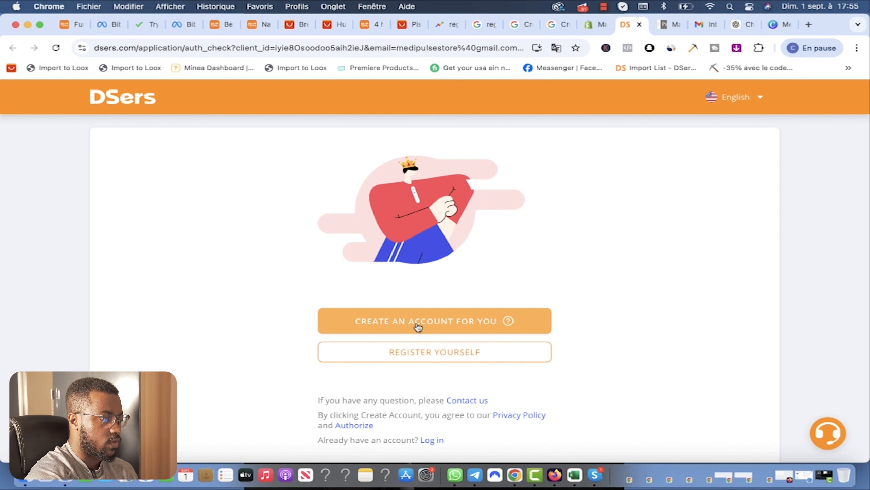
Step: Let DSers create an account automatically and start the free Basic plan
click(433, 322)
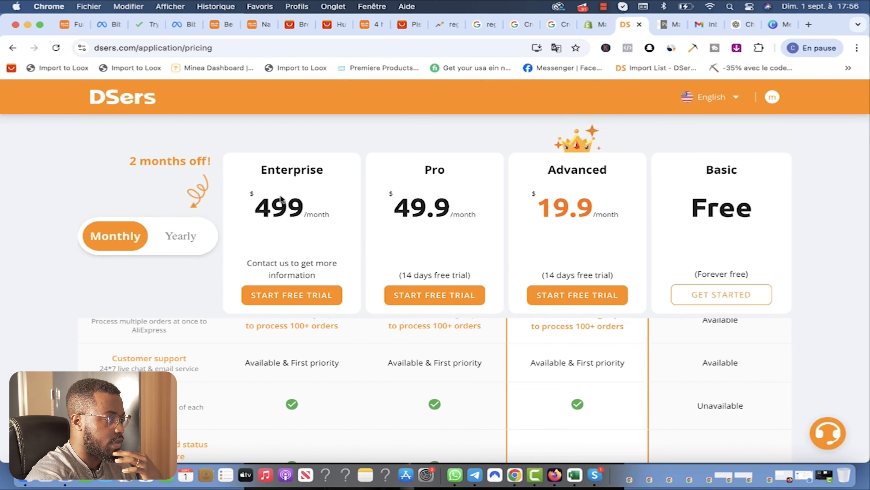
scroll(720, 284, down, 3)
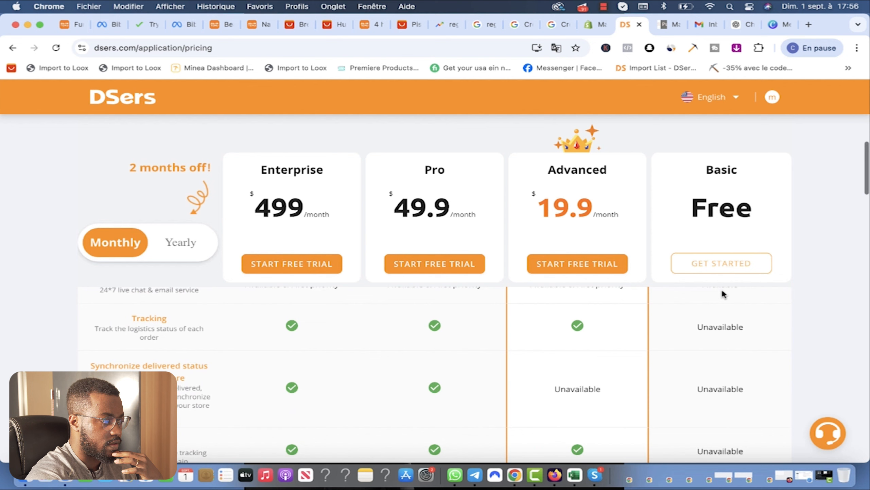
click(723, 260)
Step: Link an existing AliExpress account as the supplier by logging in and authorizing DSers
scroll(266, 295, down, 1)
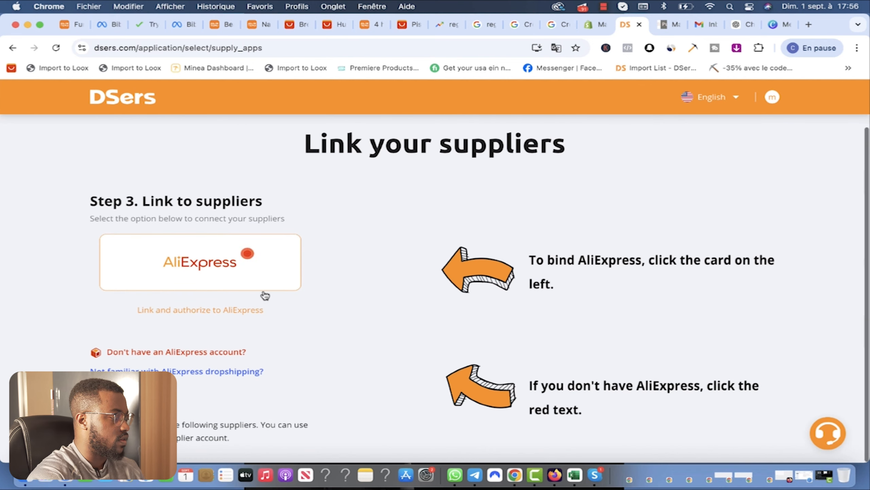
scroll(266, 295, up, 1)
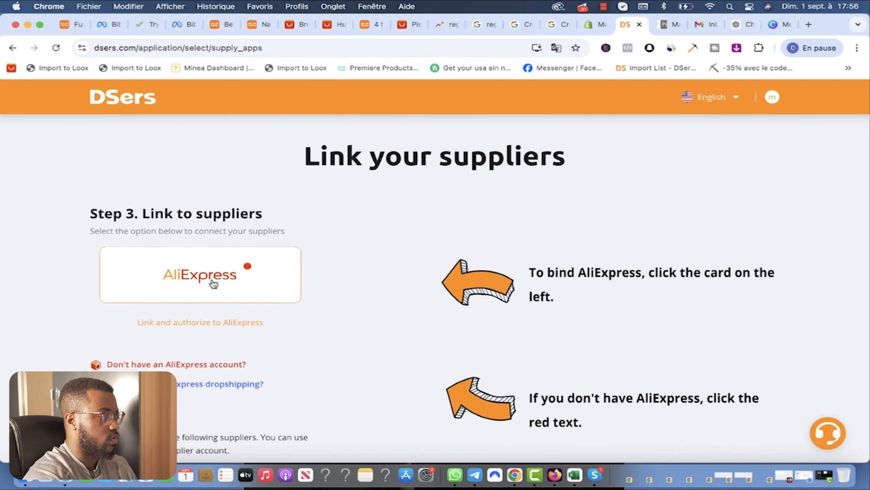
scroll(189, 283, down, 1)
scroll(206, 297, up, 1)
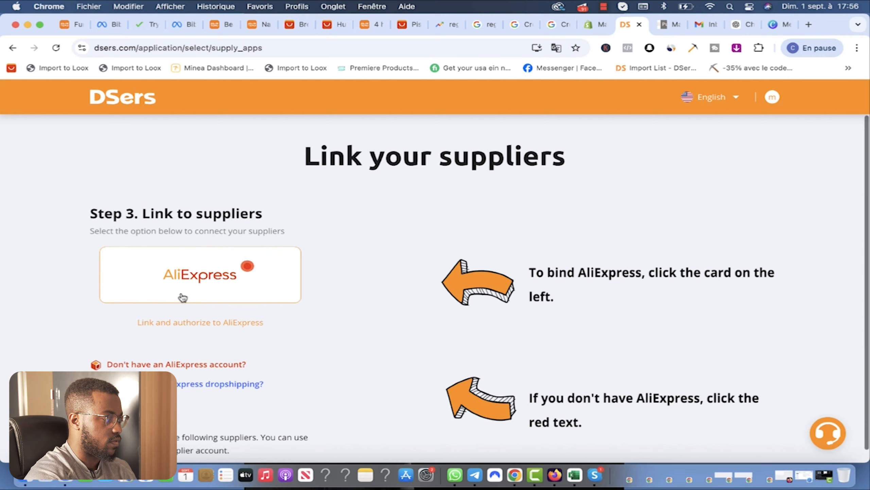
click(200, 281)
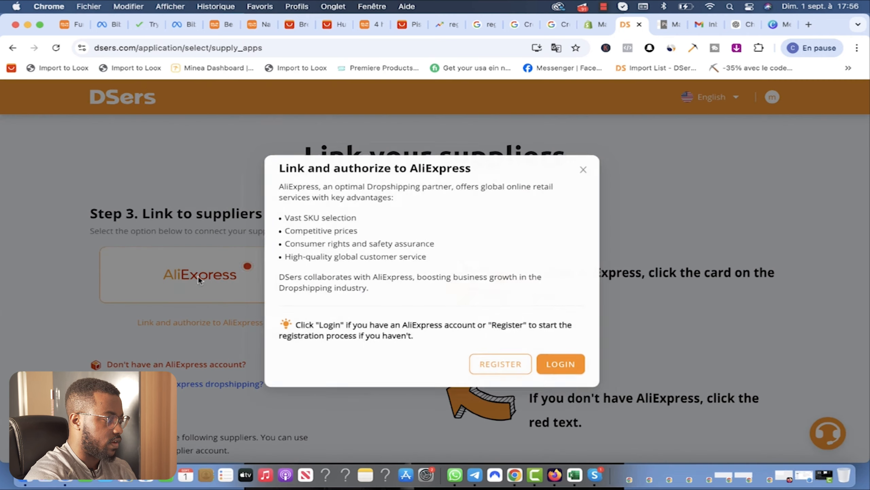
click(563, 369)
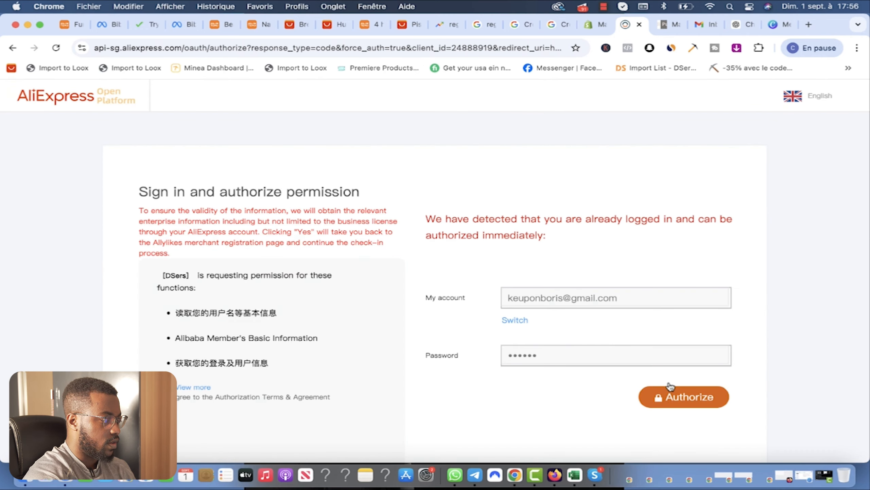
click(671, 397)
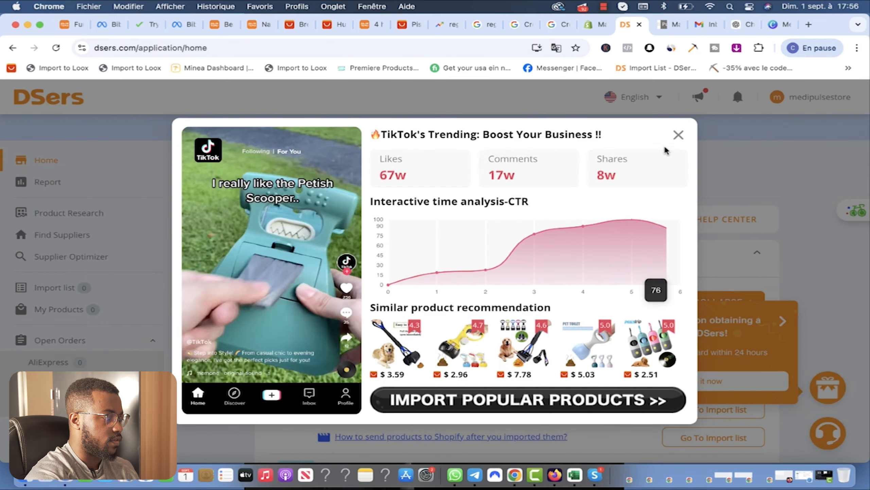
Step: Close the TikTok and congratulations pop-ups, view the empty Import list, then go to the massage gun page
click(675, 135)
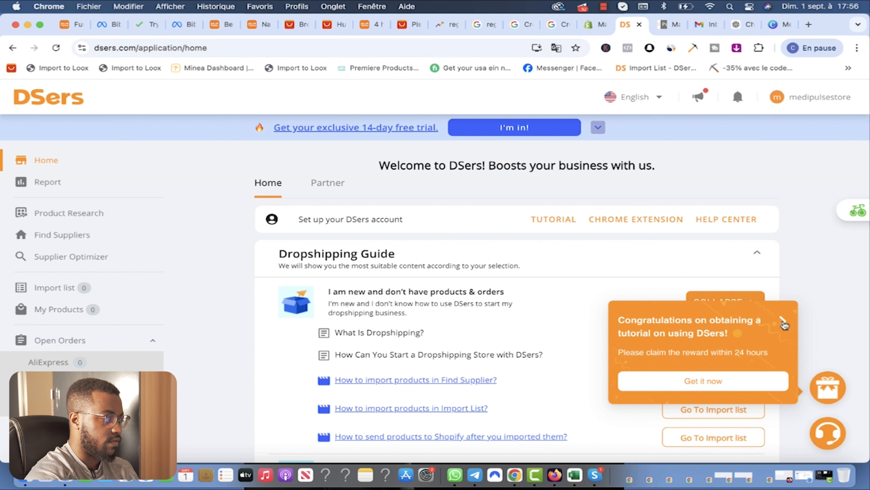
click(784, 323)
scroll(133, 236, down, 1)
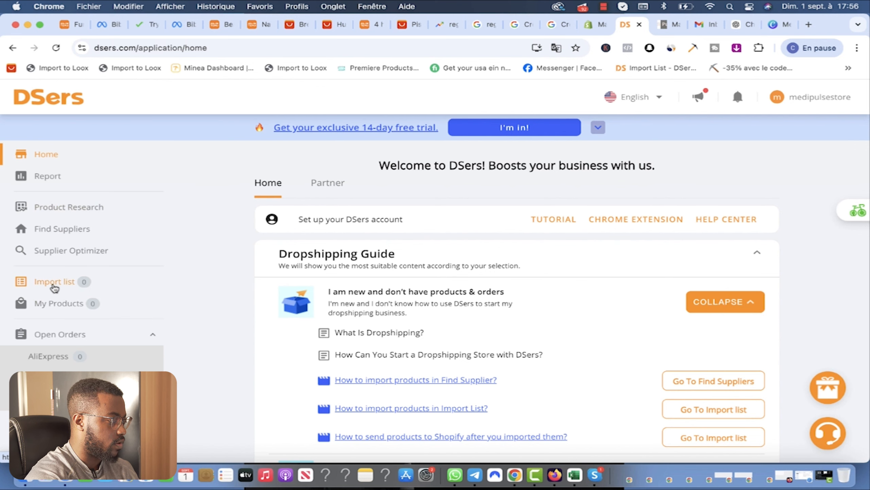
click(53, 286)
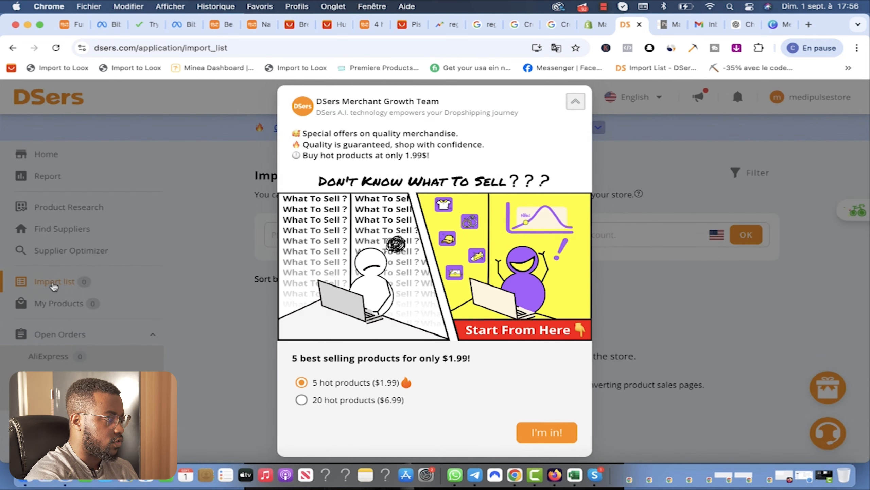
click(54, 286)
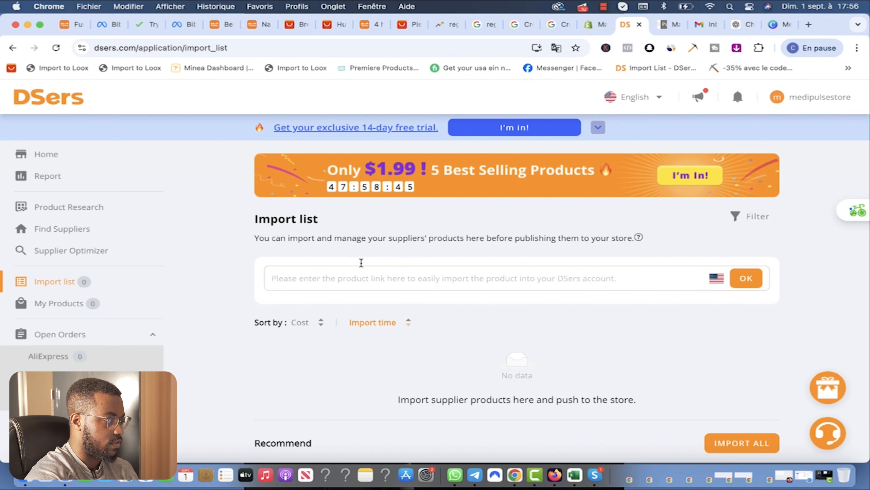
click(409, 24)
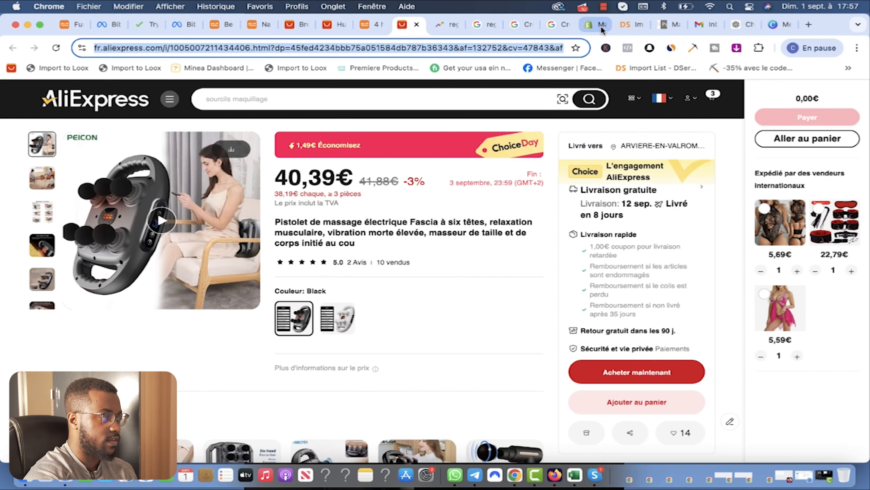
Step: Back in the DSers Import list, paste the massage gun link and add Français as an import language
click(602, 28)
click(630, 24)
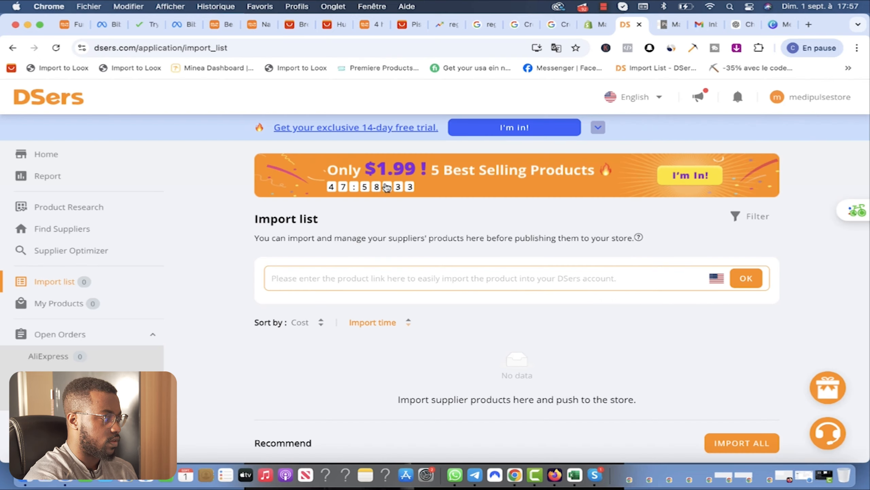
key(super+v)
click(716, 278)
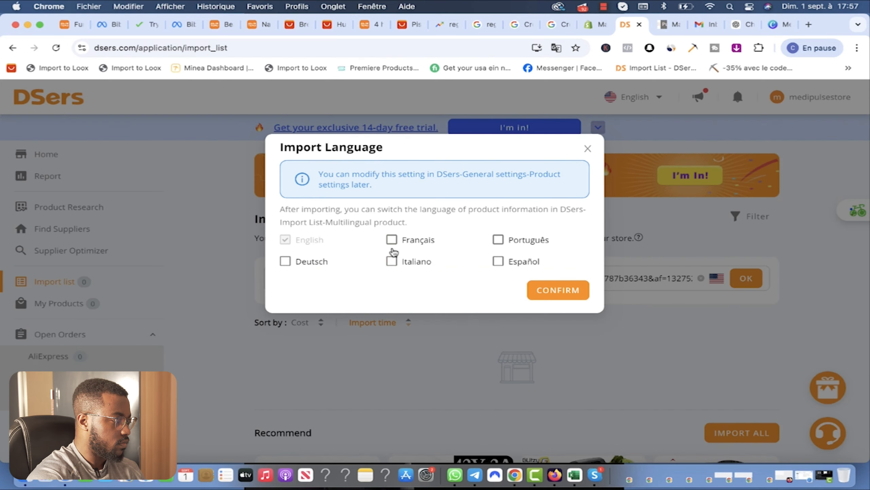
click(393, 239)
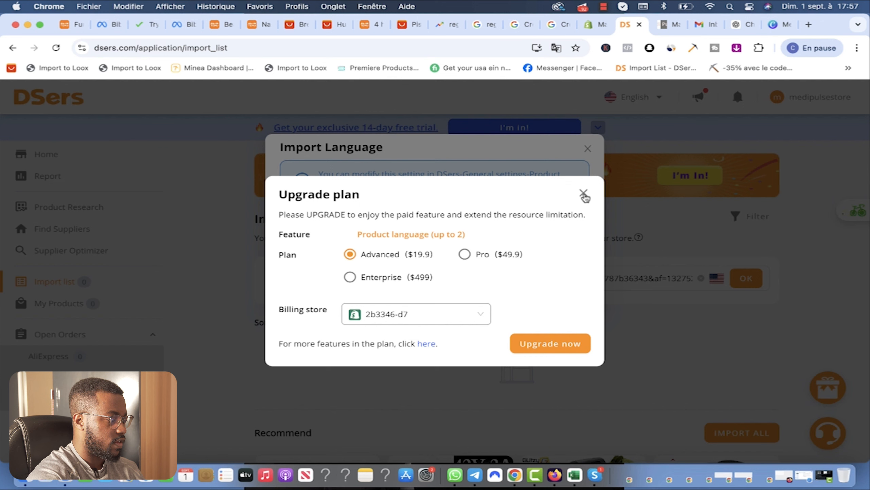
Step: Start the upgrade to the Advanced plan from the Upgrade plan dialog
drag(545, 197, 560, 262)
click(528, 200)
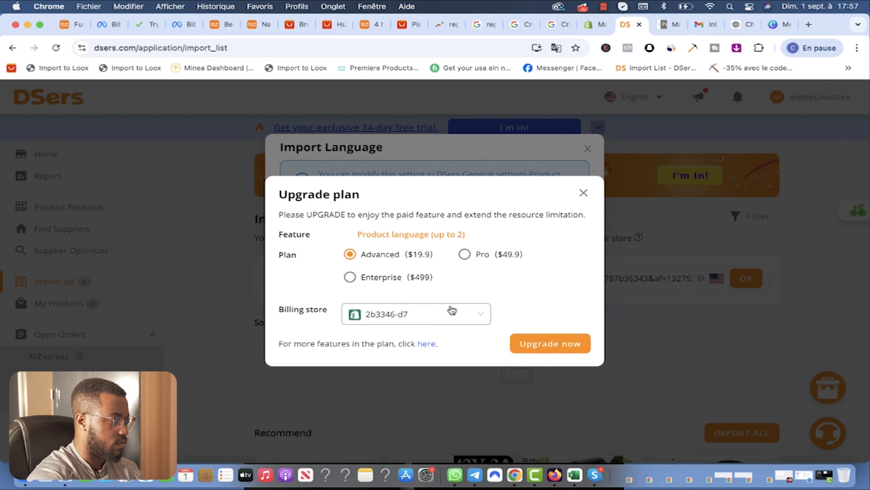
click(545, 346)
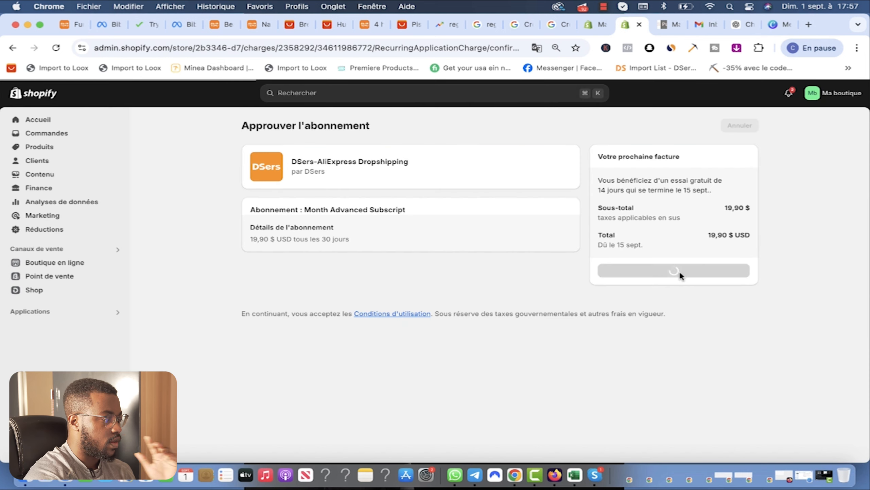
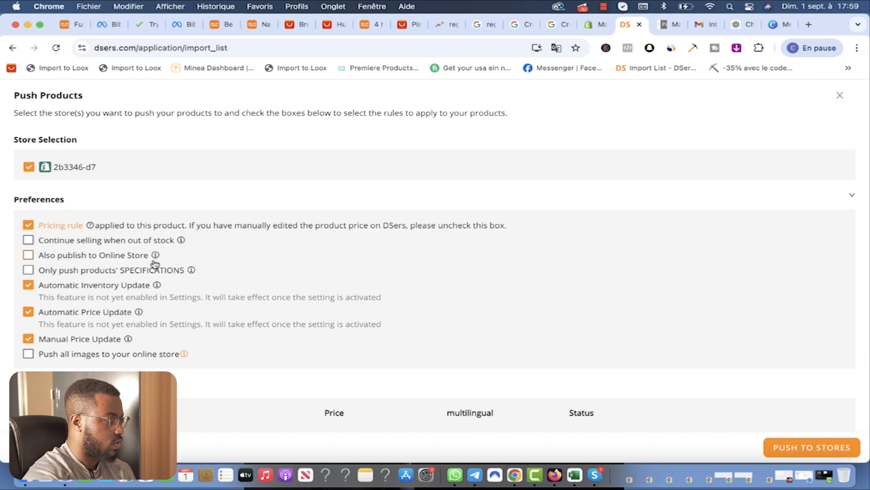
Step: Enable Continue selling, Online Store publishing, and the Shop, Google & YouTube, TikTok, Facebook & Instagram and Amazon channels
click(28, 256)
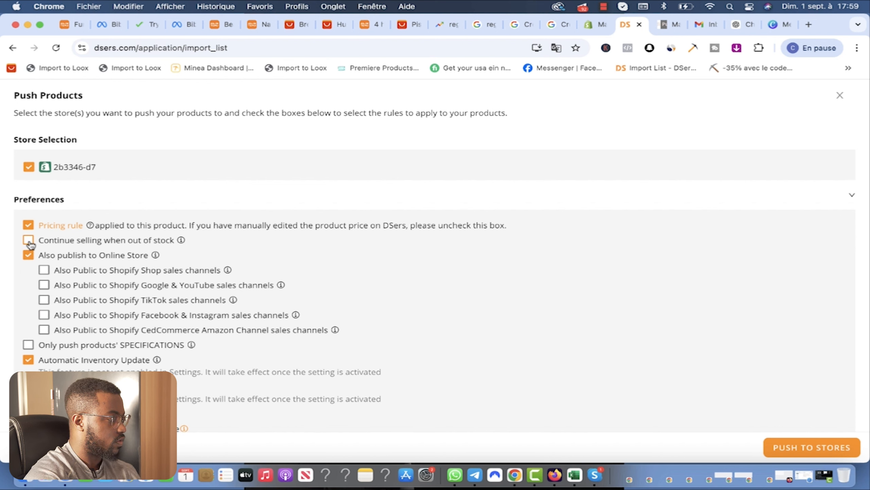
click(28, 240)
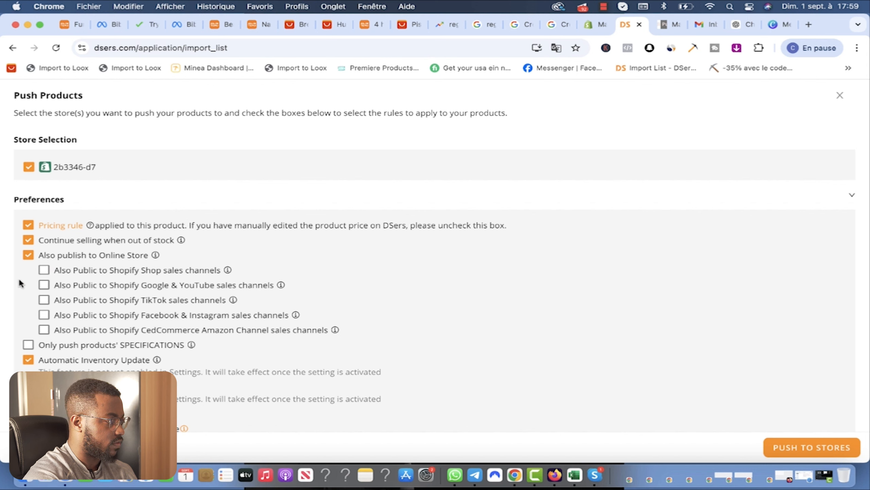
click(43, 271)
click(44, 285)
click(44, 300)
click(44, 315)
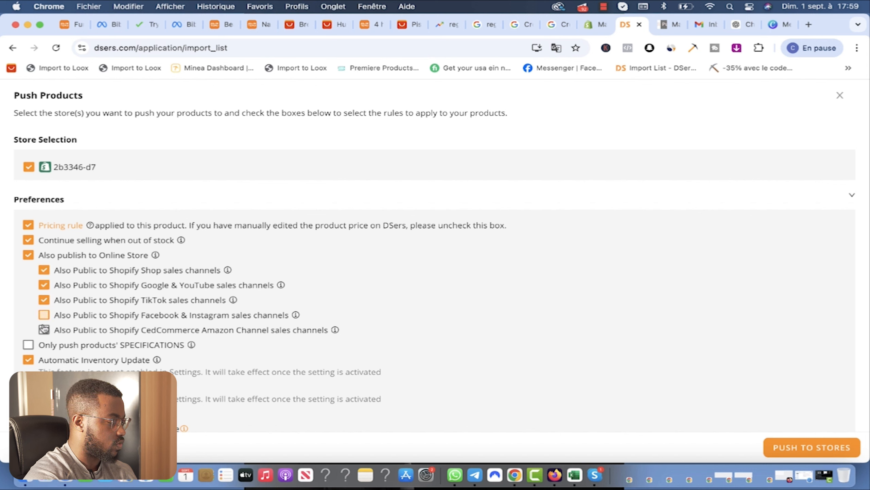
click(43, 329)
click(28, 345)
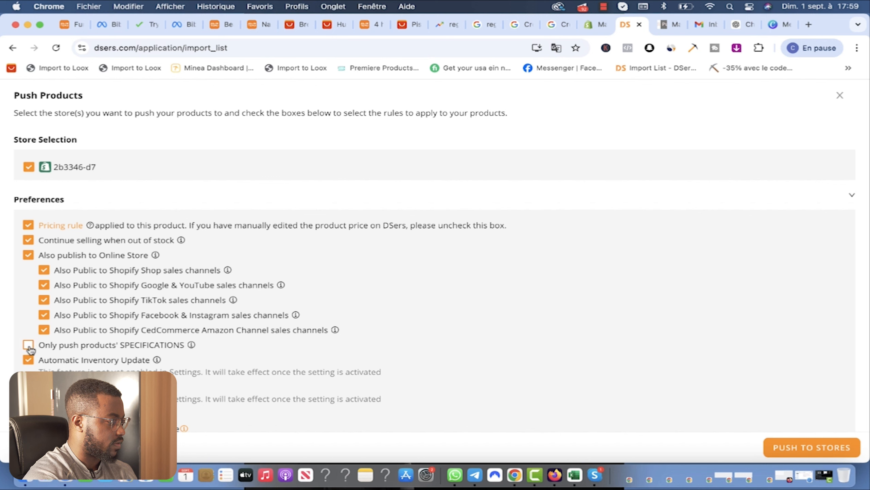
Step: Enable Push all images and push the massage gun to the Shopify store
scroll(113, 356, down, 2)
scroll(70, 331, down, 1)
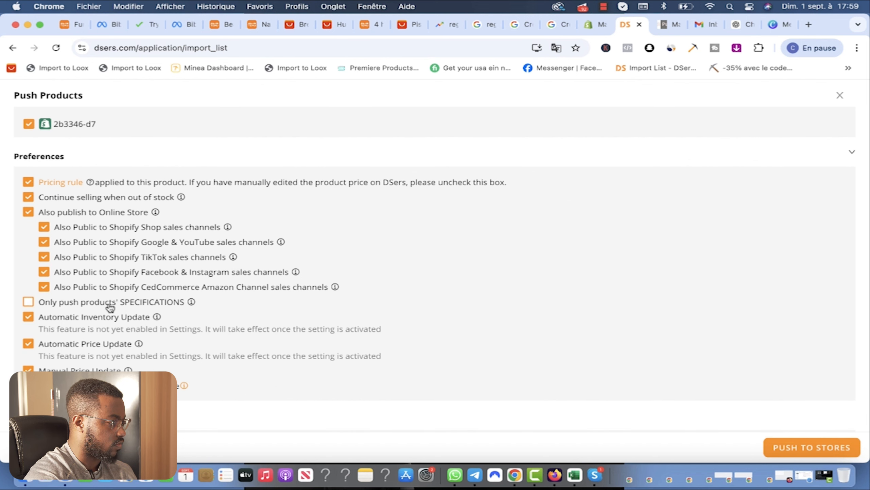
scroll(91, 362, down, 2)
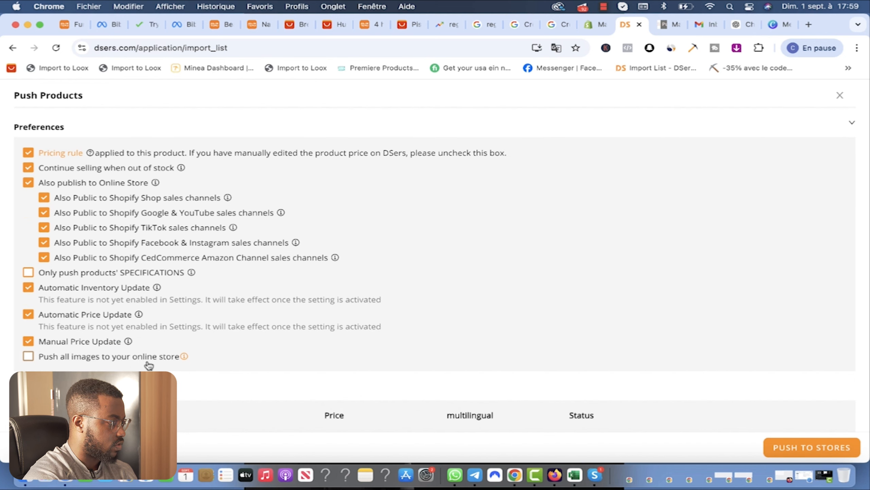
click(29, 356)
scroll(191, 363, down, 3)
scroll(191, 366, down, 1)
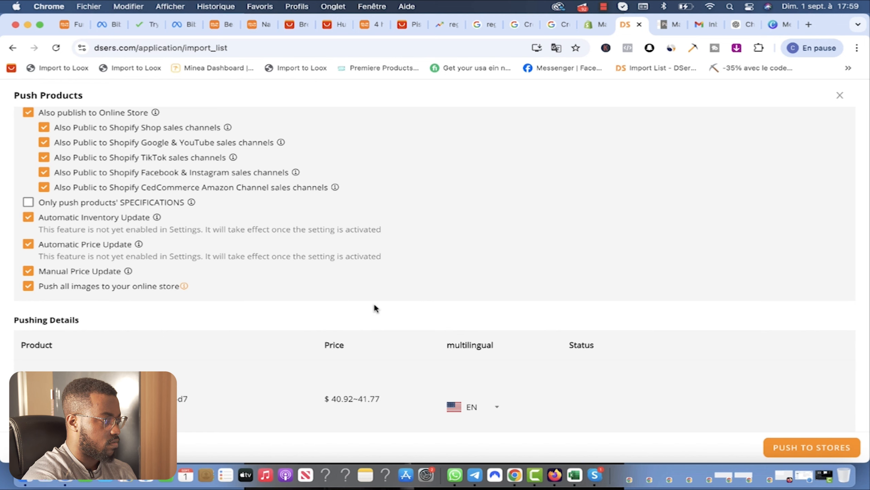
scroll(708, 370, down, 5)
scroll(857, 425, down, 3)
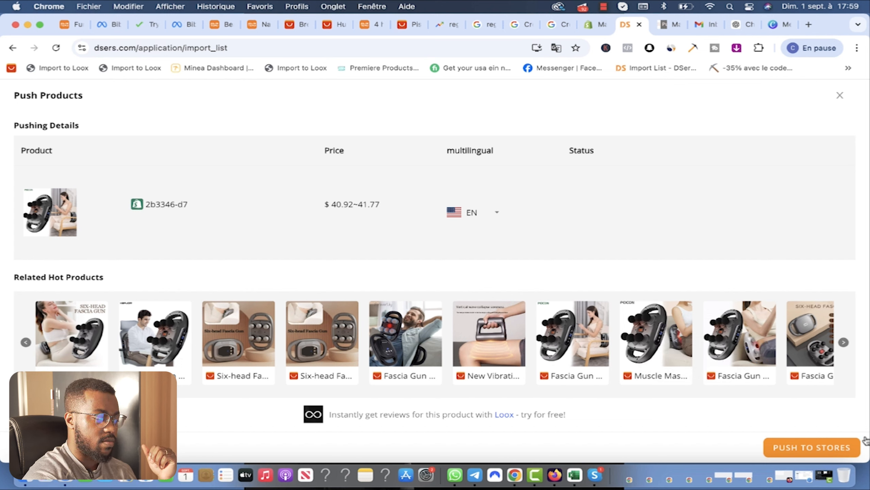
click(815, 447)
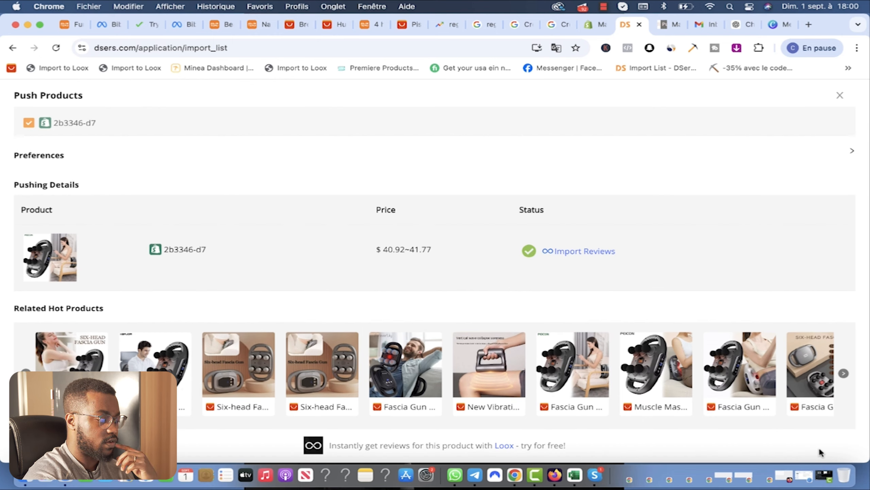
scroll(571, 298, up, 2)
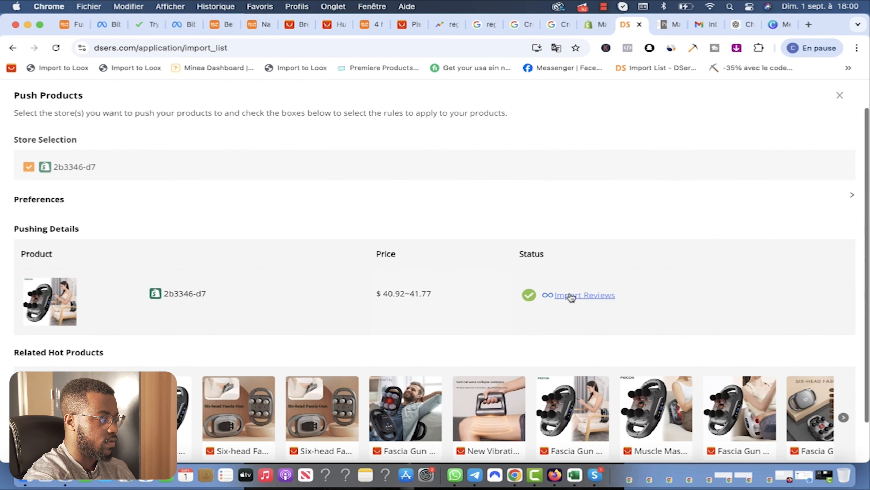
Step: Review the imported massage gun in Shopify Produits, then return to the list showing 389 in stock
click(589, 28)
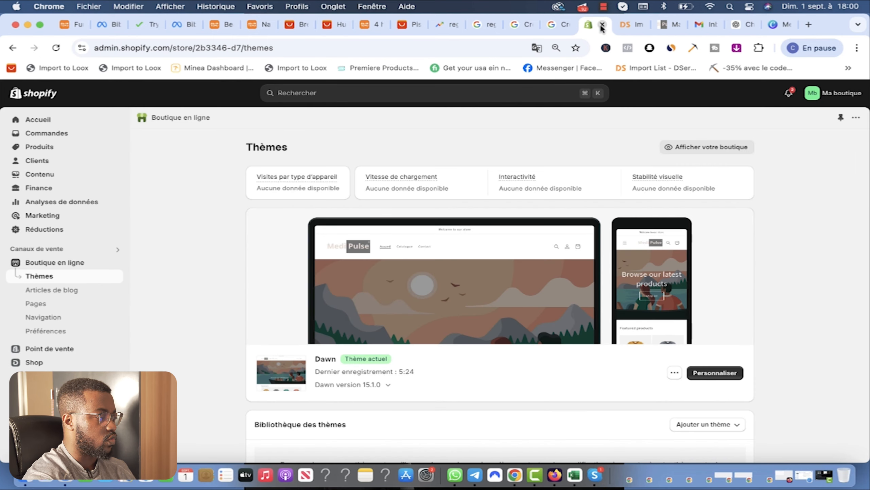
click(48, 147)
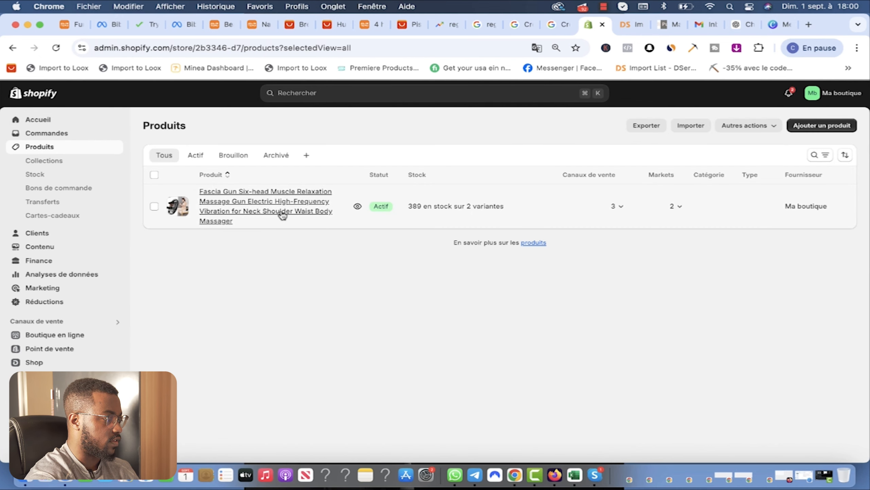
click(262, 210)
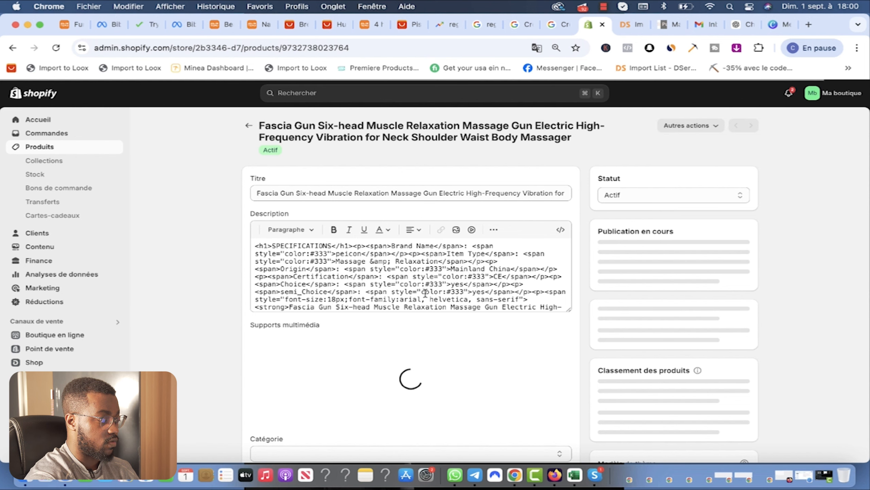
scroll(374, 361, down, 3)
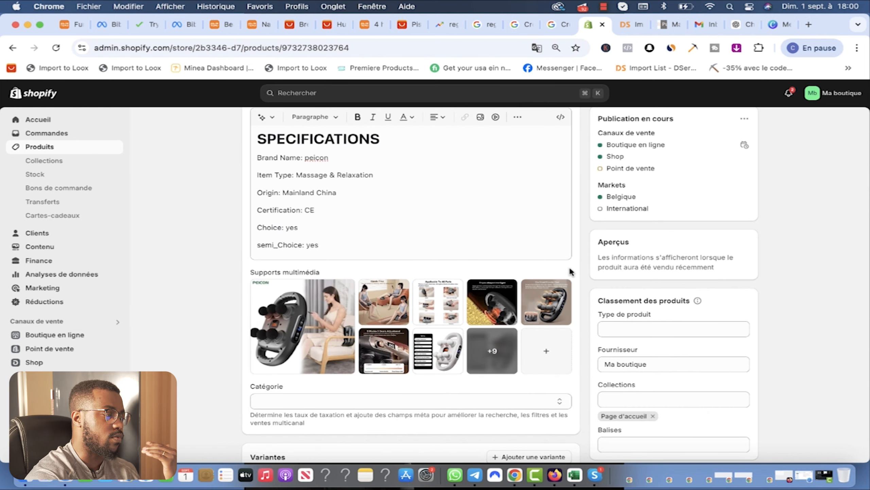
scroll(565, 274, up, 3)
scroll(564, 276, up, 1)
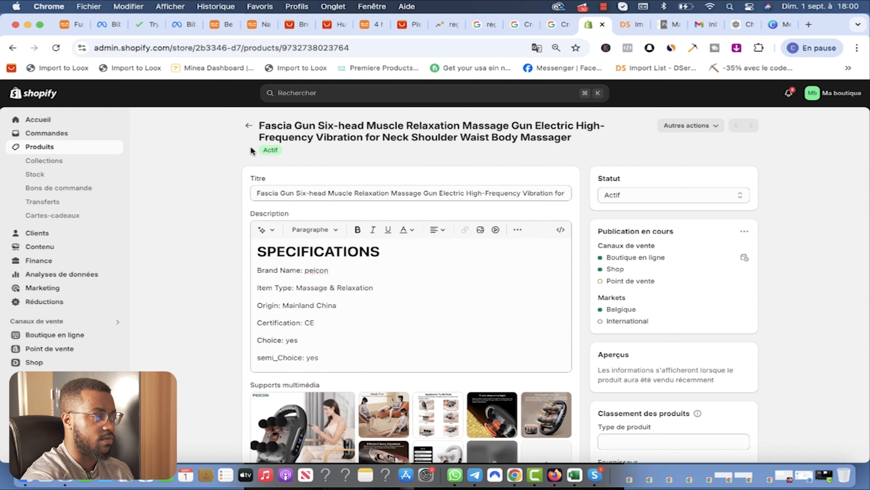
click(249, 128)
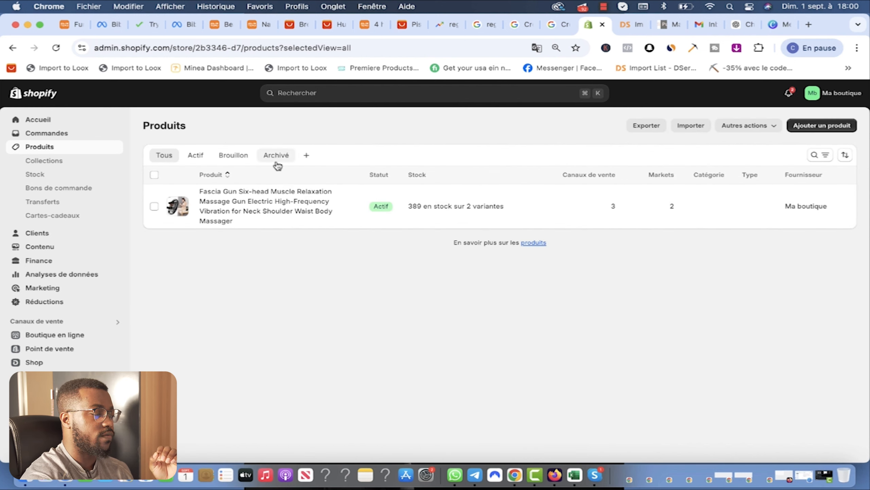
Step: Search apps for 'gempage', accept cookies, and install GemPages Landing Page Builder
click(69, 382)
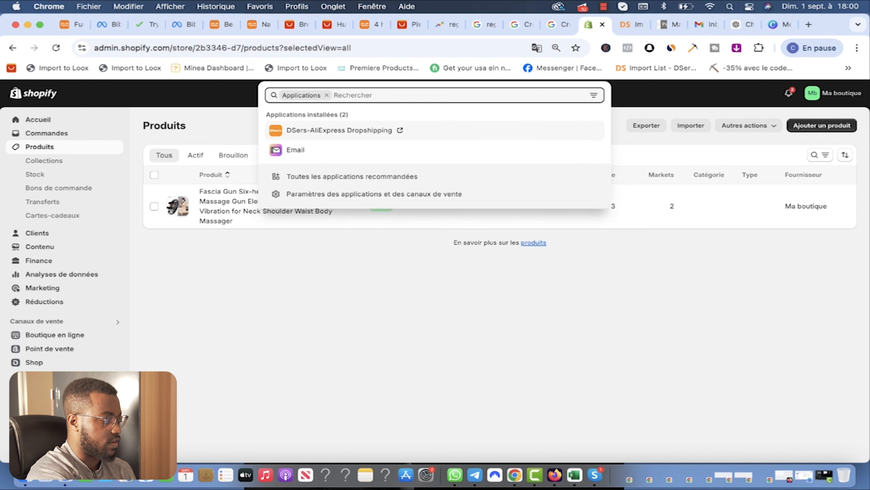
text(gempage)
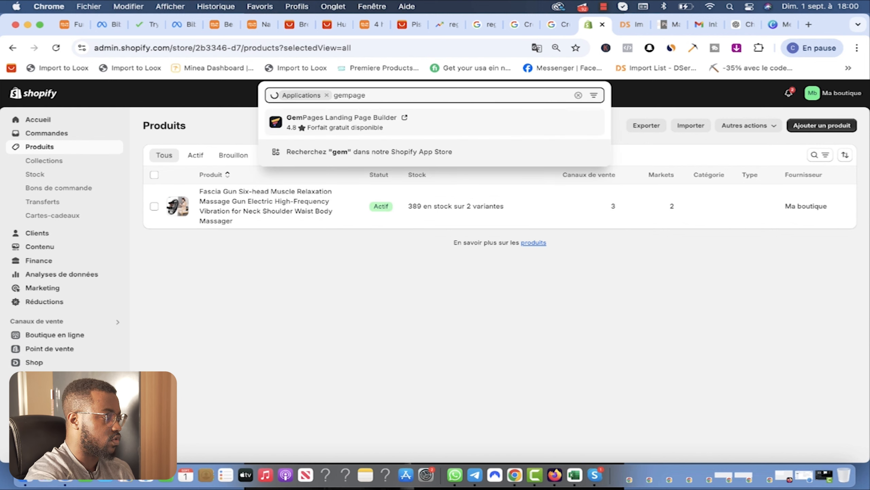
click(334, 127)
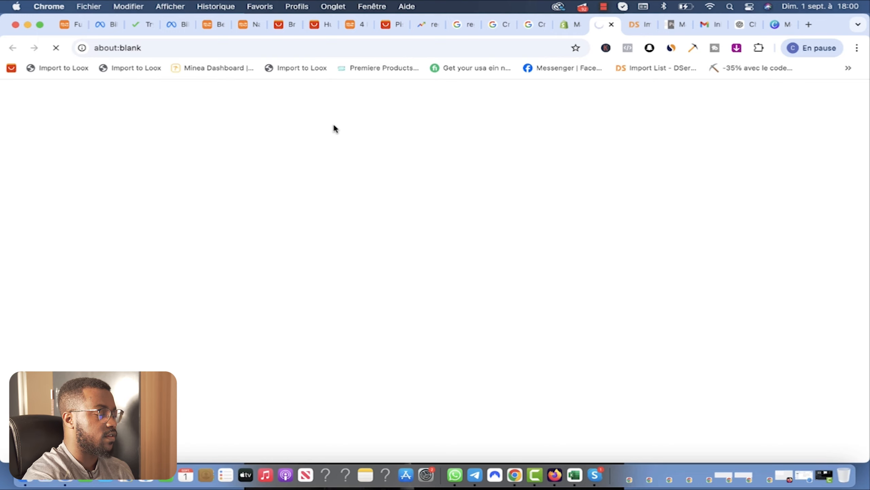
scroll(236, 324, down, 3)
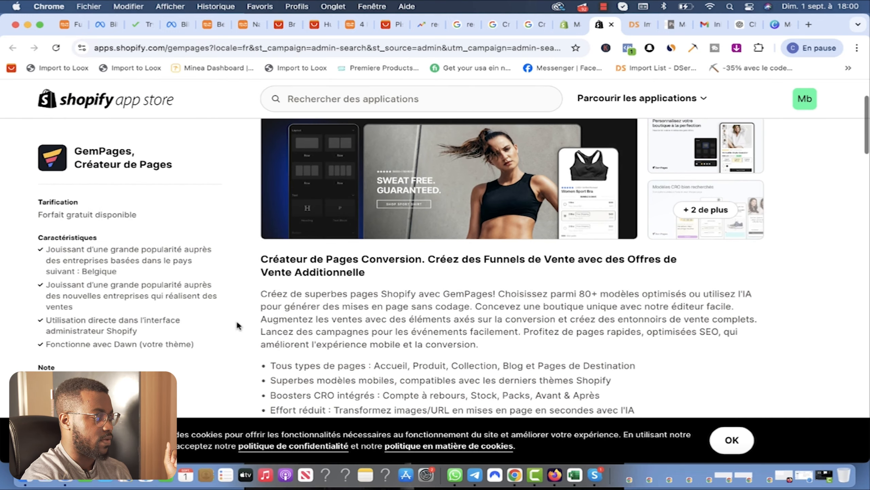
click(732, 440)
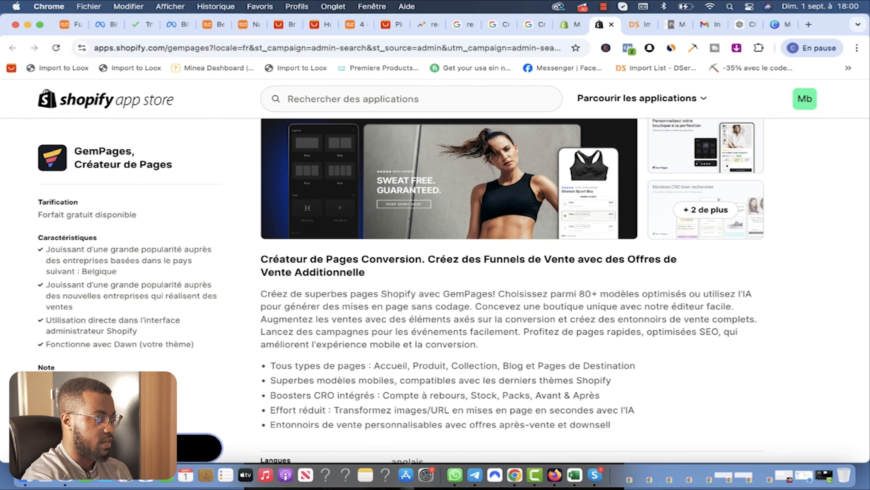
click(206, 448)
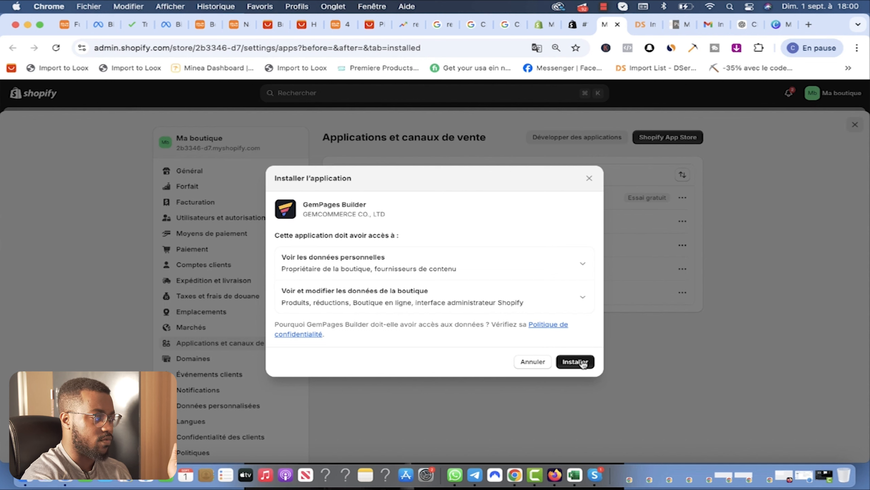
click(575, 361)
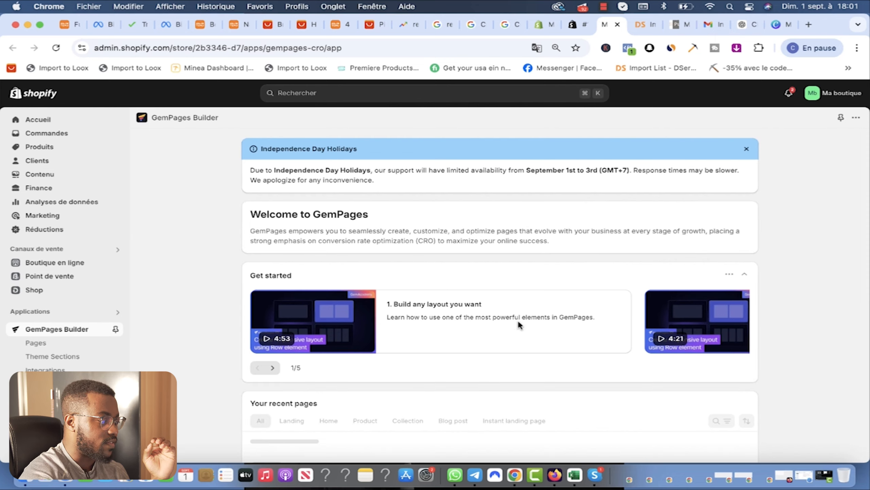
Step: Turn on the GemPages Theme Helper app embed in the Dawn theme editor and save
scroll(377, 319, down, 10)
scroll(379, 327, up, 10)
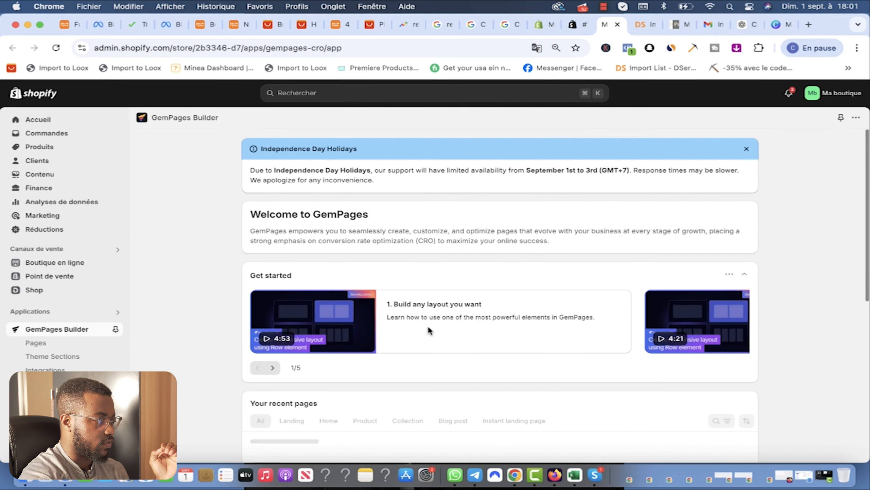
scroll(266, 336, down, 5)
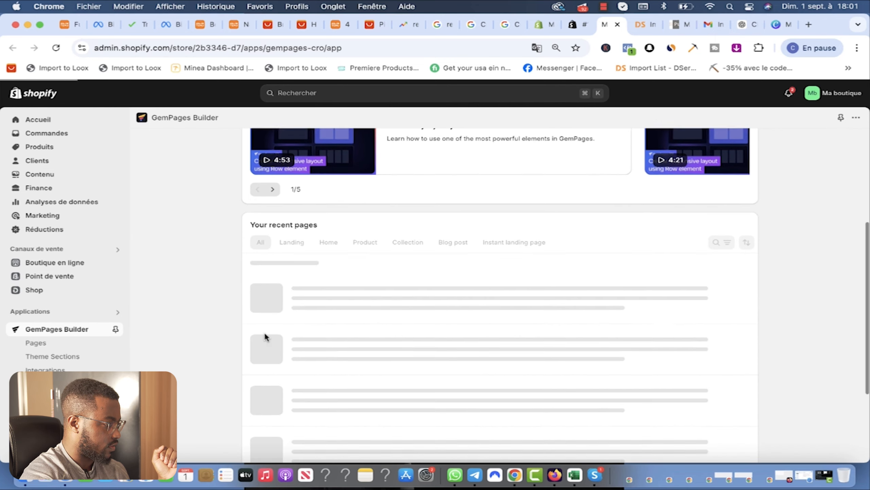
scroll(264, 333, up, 3)
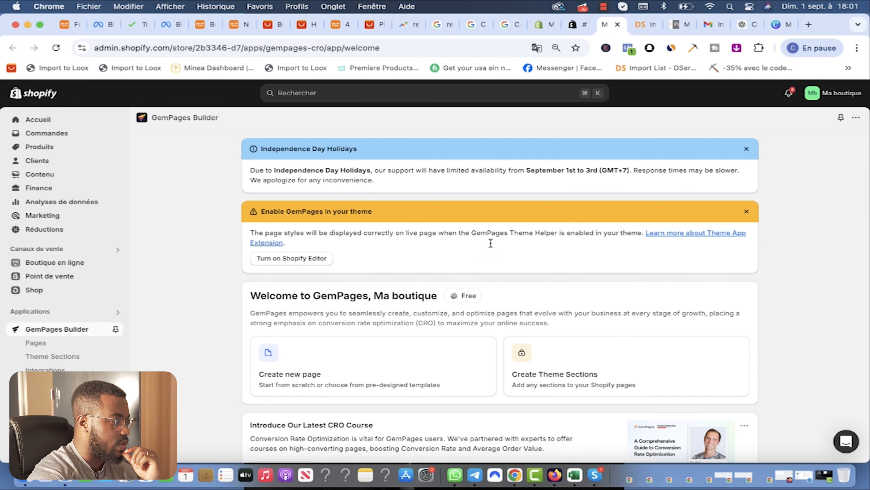
click(295, 258)
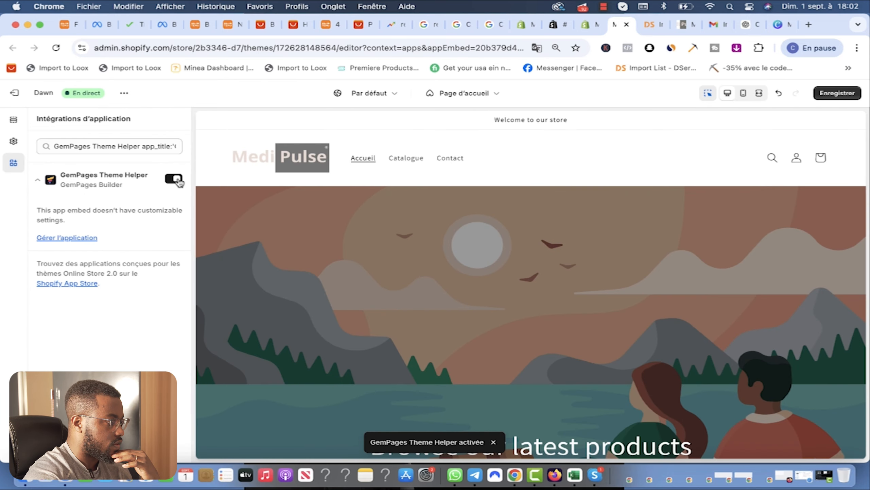
click(173, 178)
click(174, 179)
click(838, 95)
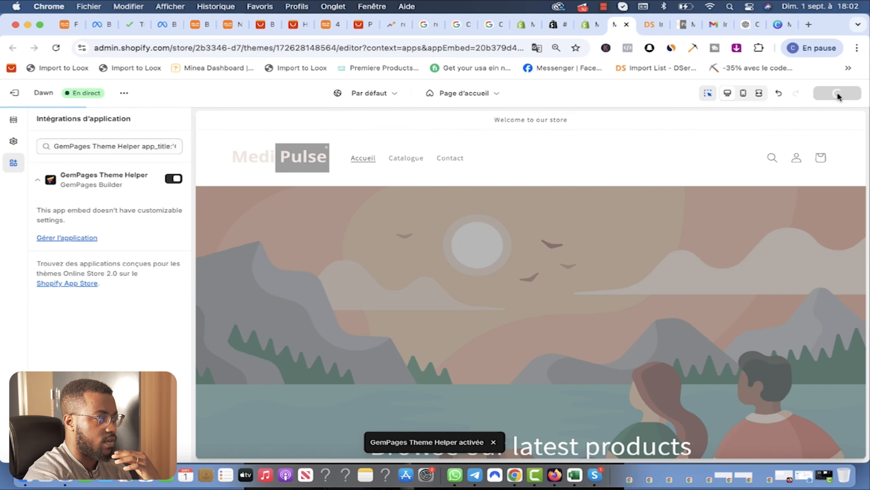
Step: Close the theme editor and DSers tabs, returning to the GemPages welcome page
click(593, 27)
click(625, 26)
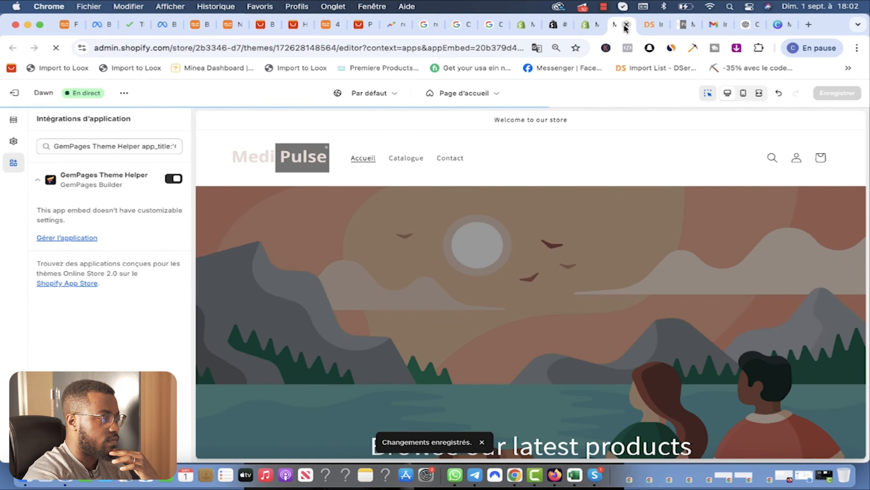
click(626, 26)
click(618, 25)
click(627, 25)
click(588, 25)
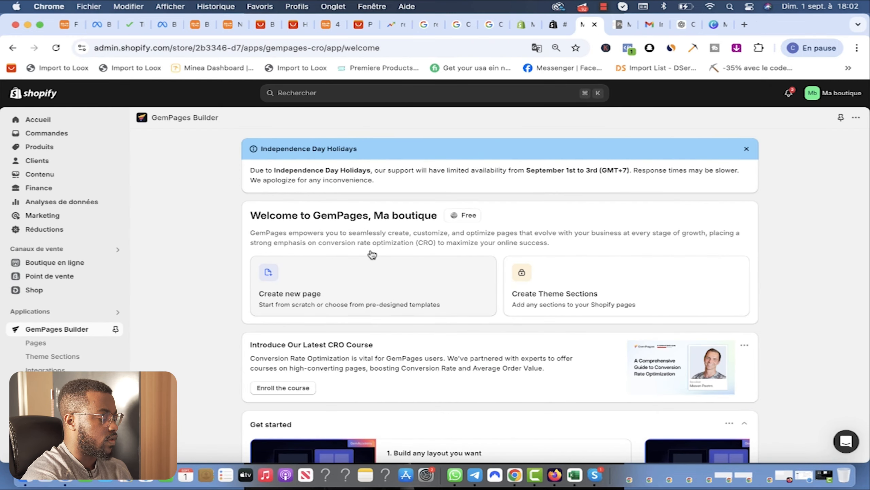
scroll(347, 278, down, 8)
scroll(348, 279, down, 10)
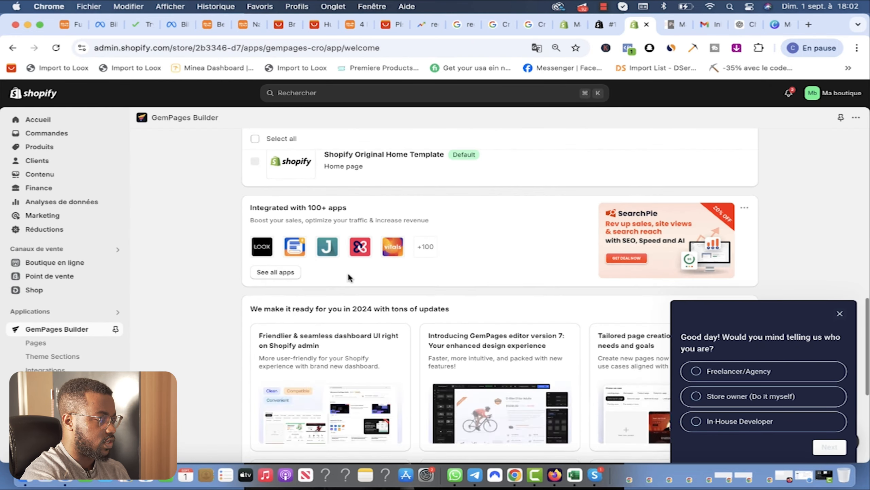
scroll(767, 256, down, 3)
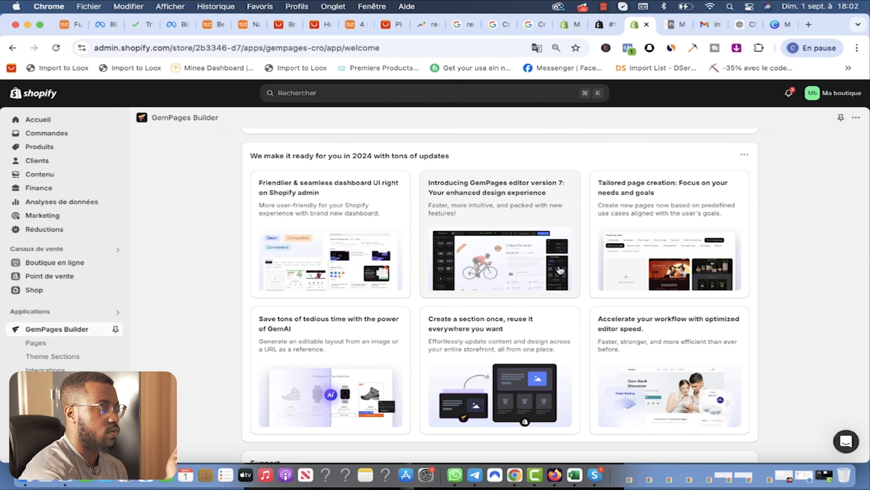
scroll(525, 263, up, 15)
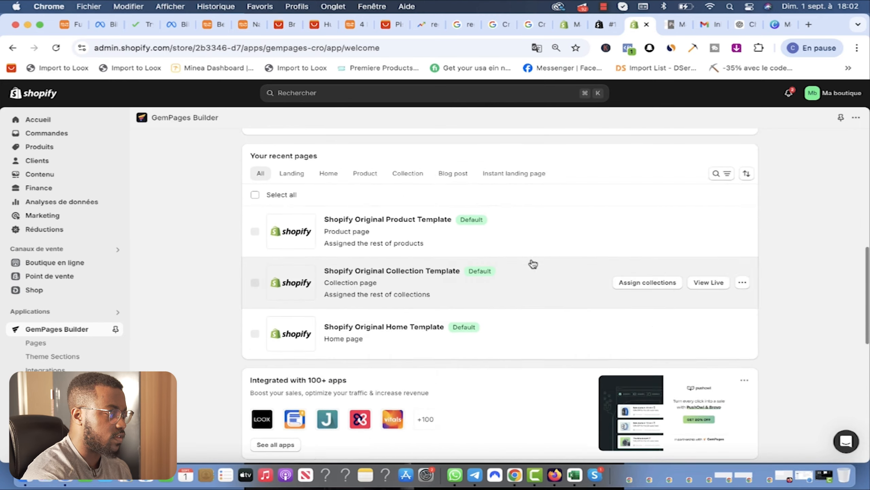
scroll(564, 260, up, 5)
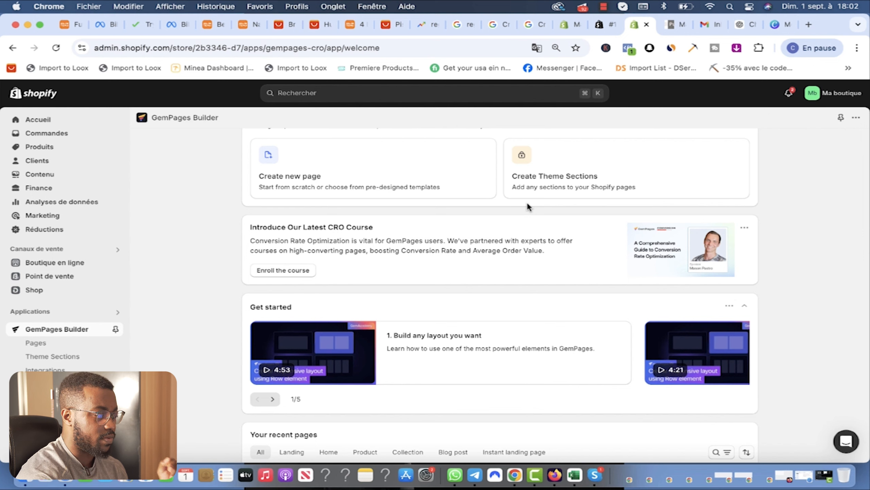
scroll(496, 245, down, 6)
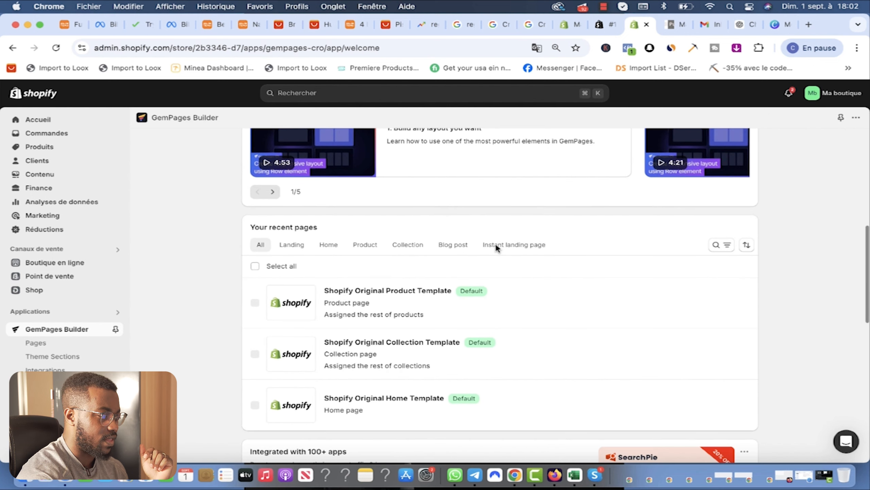
scroll(496, 246, up, 2)
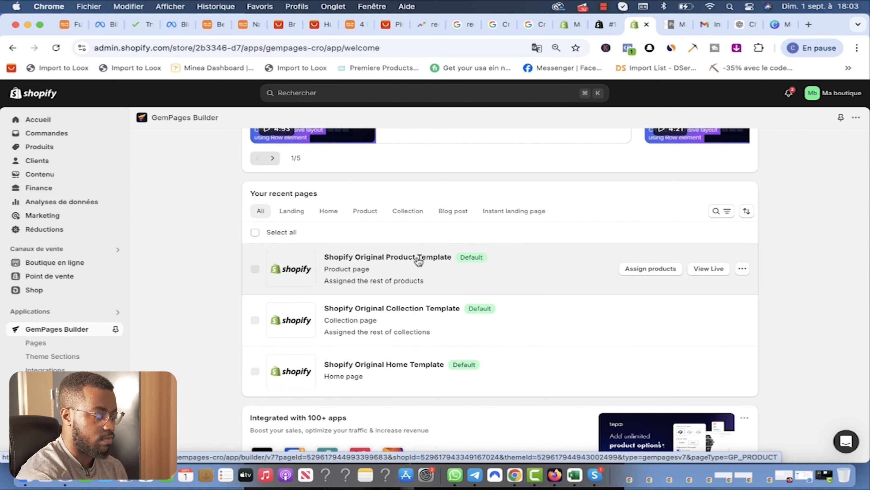
click(406, 261)
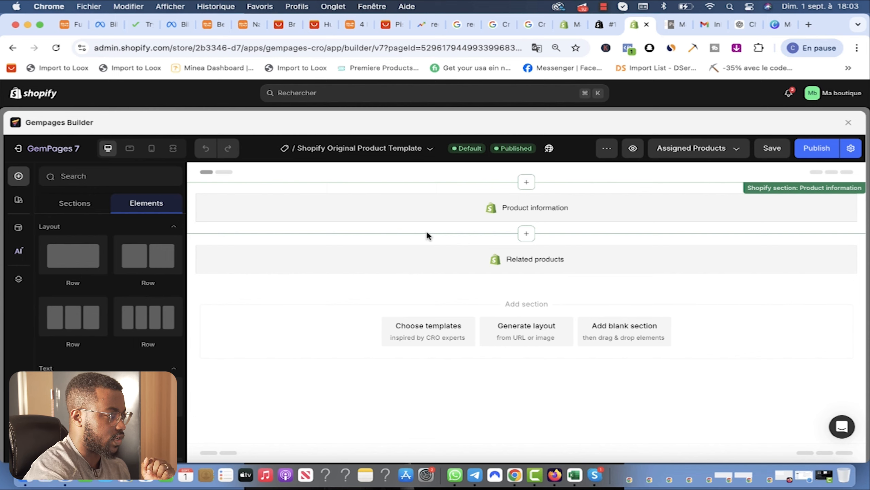
click(836, 301)
click(668, 208)
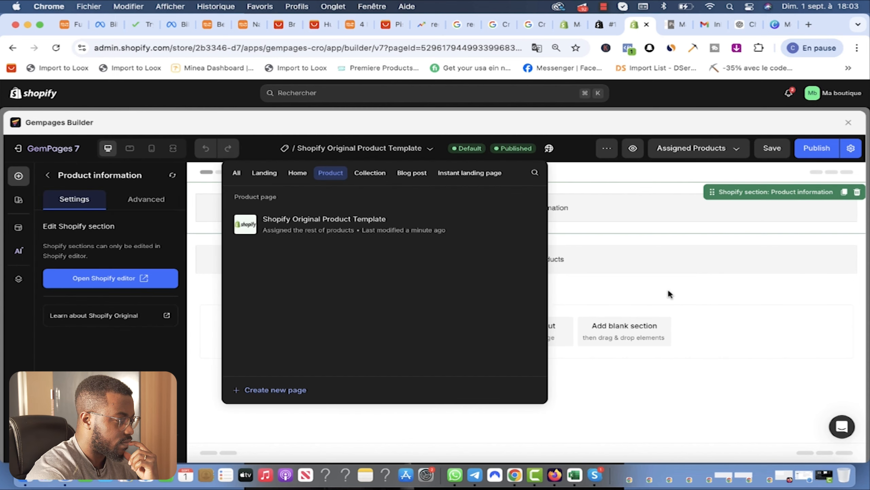
click(668, 292)
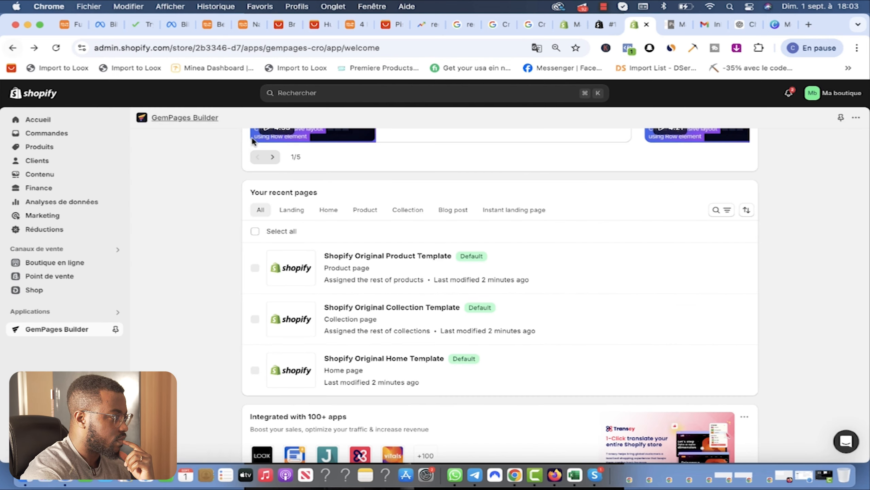
scroll(536, 249, up, 5)
scroll(405, 192, up, 3)
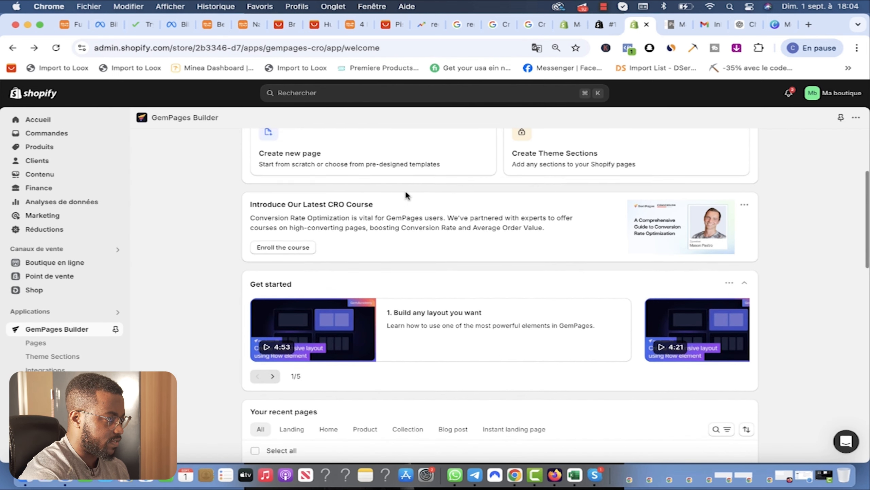
Step: Start creating a new GemPages page and browse the template gallery
click(327, 154)
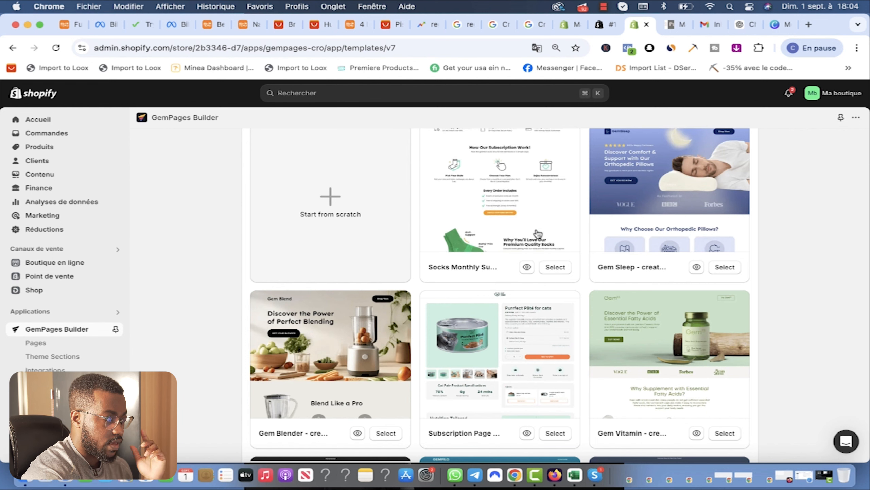
scroll(519, 246, down, 2)
scroll(520, 246, down, 1)
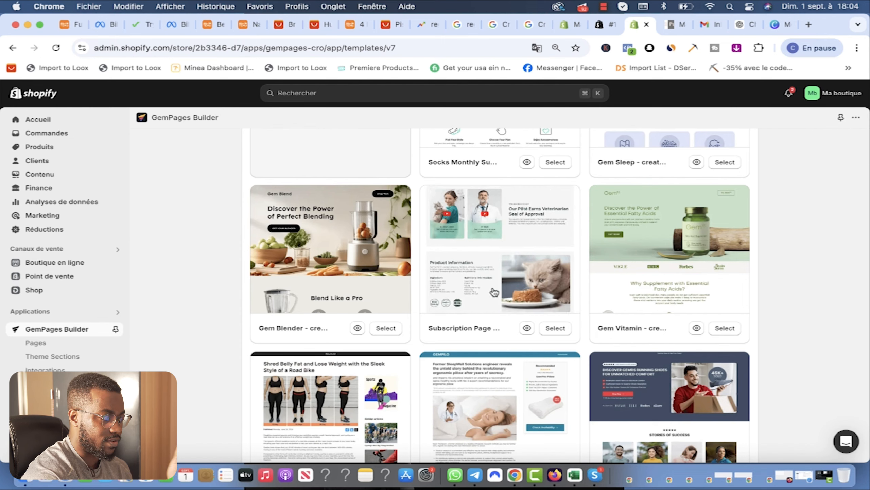
scroll(492, 290, down, 3)
scroll(494, 292, up, 7)
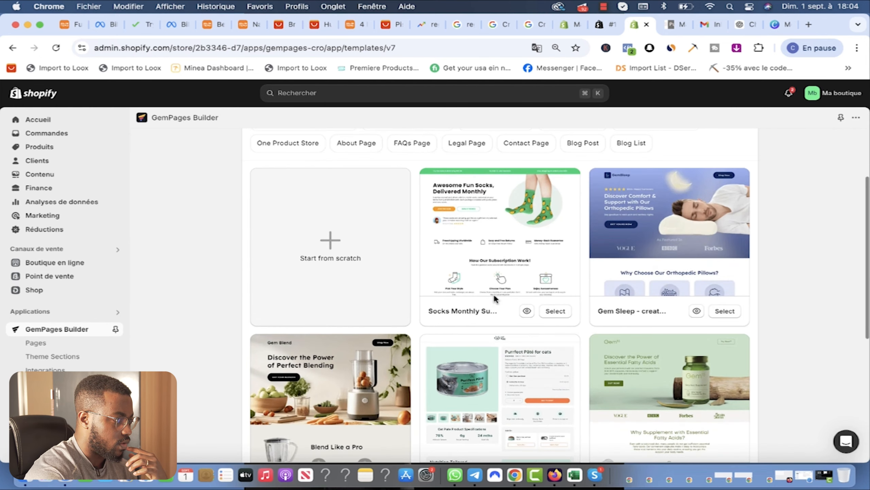
scroll(493, 292, down, 2)
scroll(578, 289, up, 1)
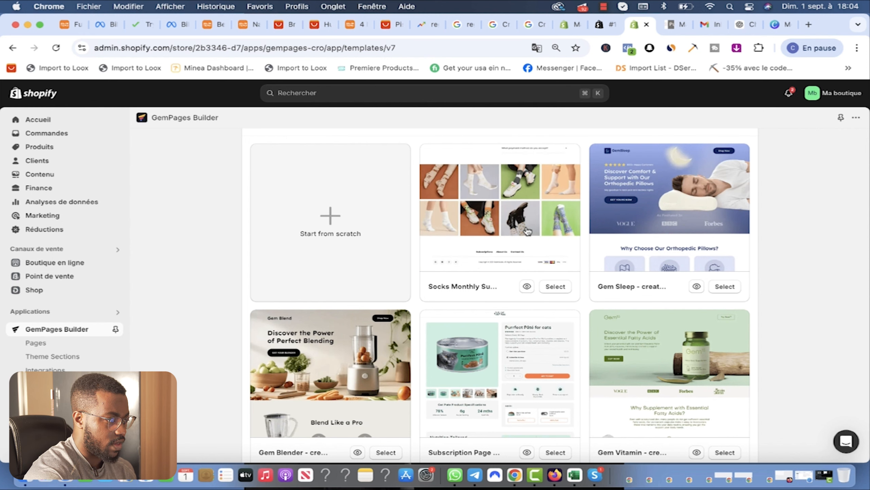
scroll(535, 238, up, 1)
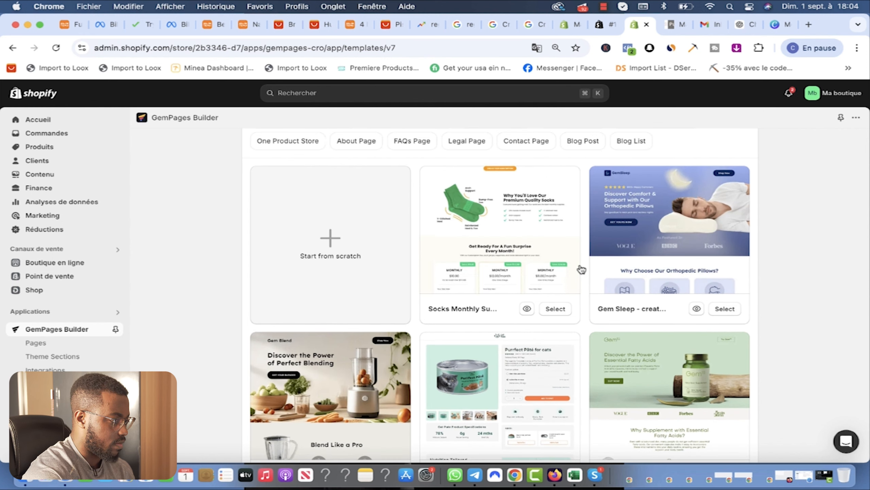
Step: Preview the Socks Monthly Subscription template from top to bottom
click(527, 309)
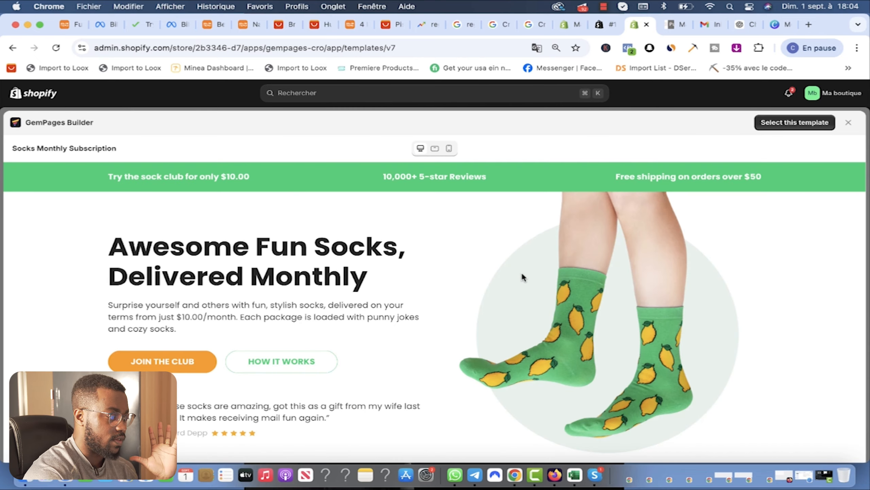
scroll(523, 275, down, 10)
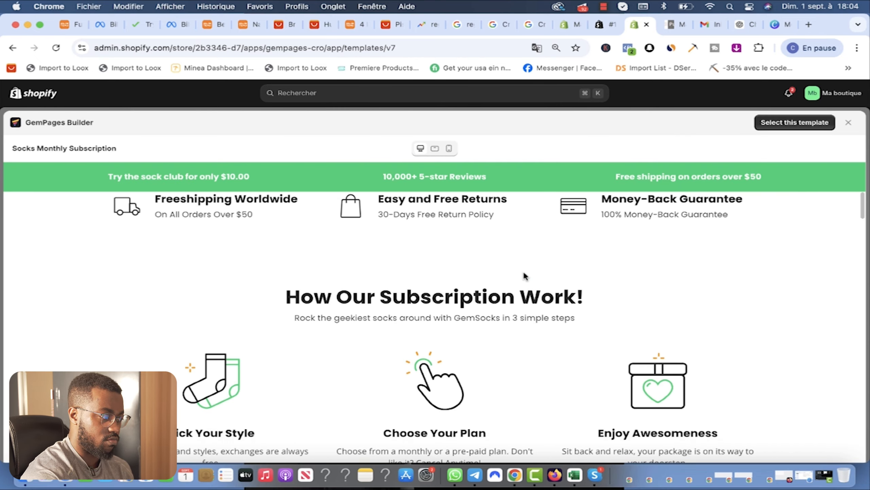
scroll(523, 270, down, 8)
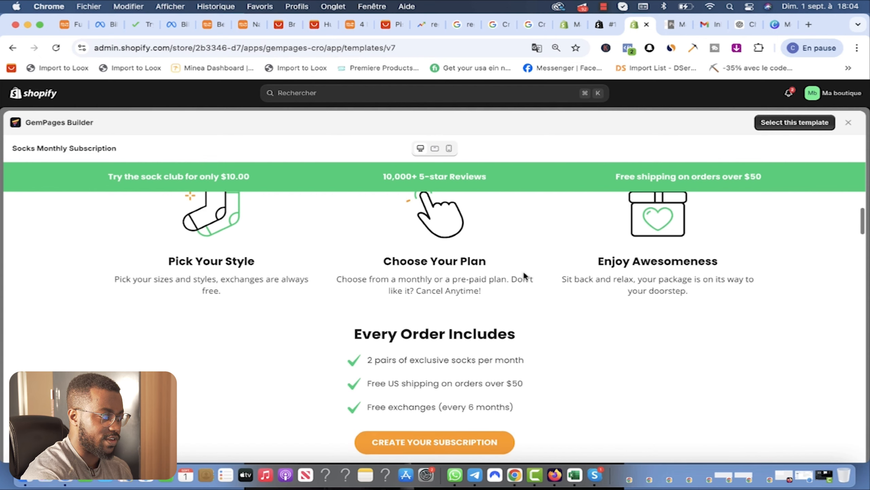
scroll(524, 273, down, 8)
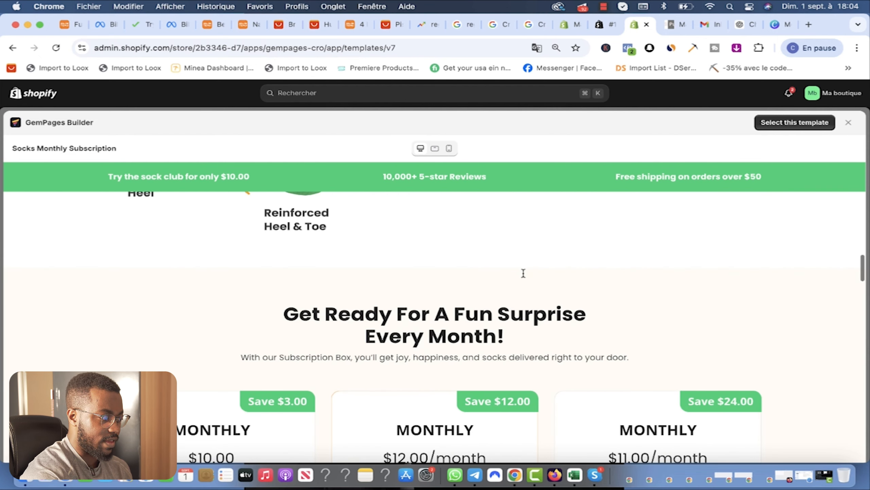
scroll(523, 273, down, 2)
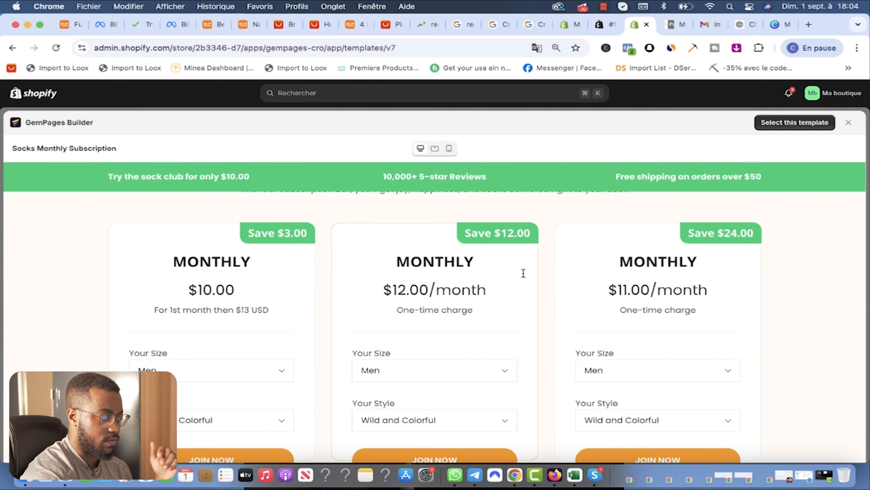
scroll(523, 275, down, 10)
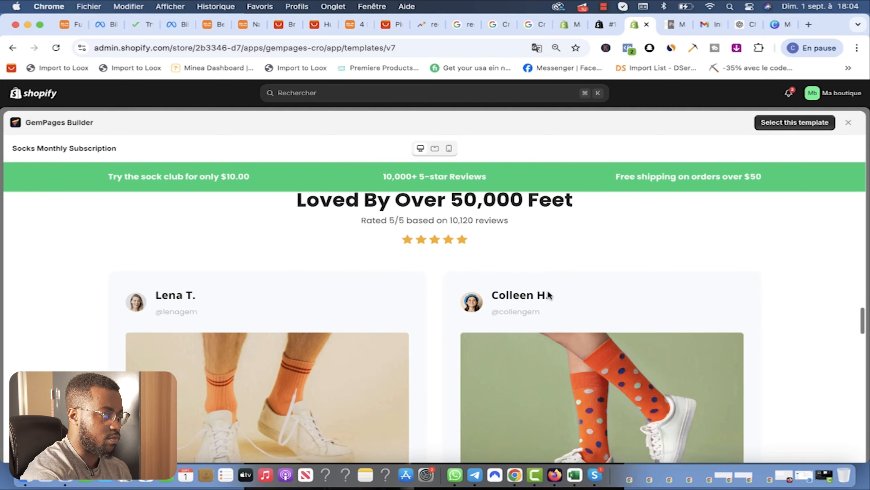
scroll(548, 289, down, 15)
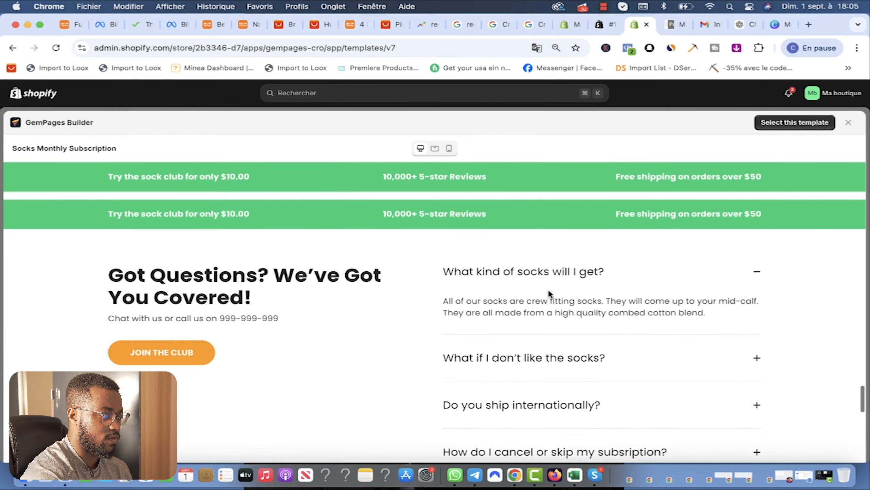
scroll(549, 290, down, 10)
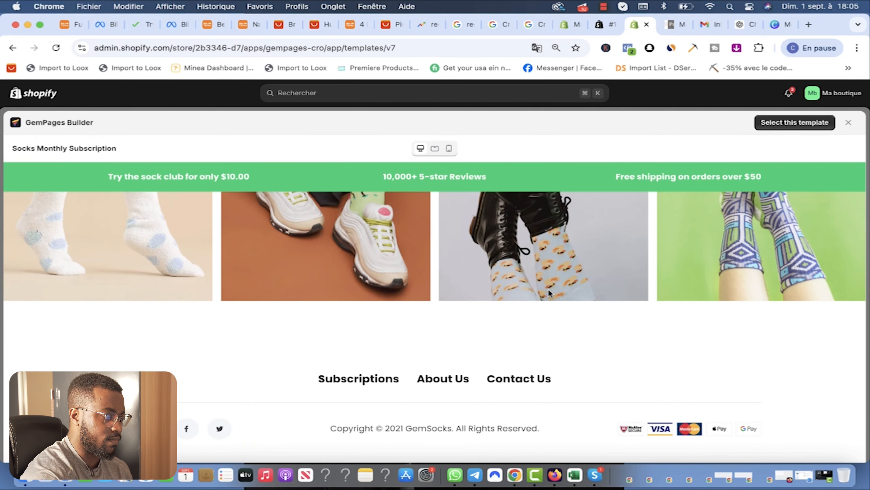
scroll(548, 291, up, 10)
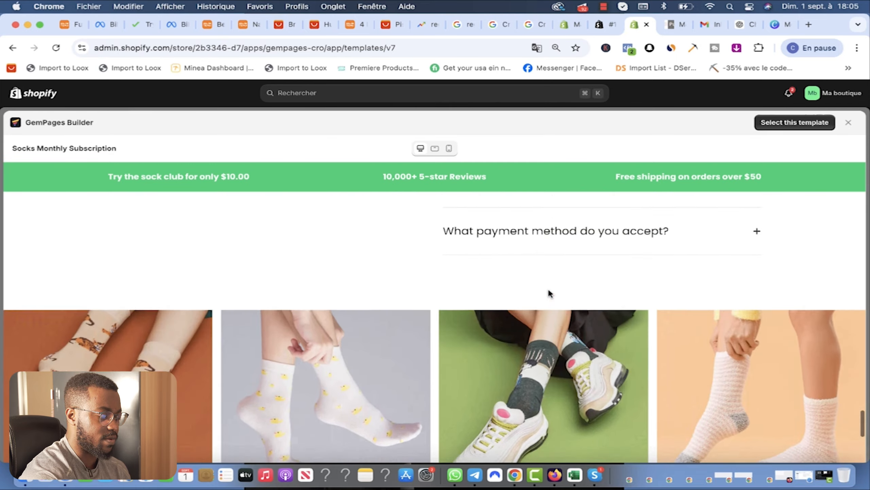
scroll(548, 287, up, 8)
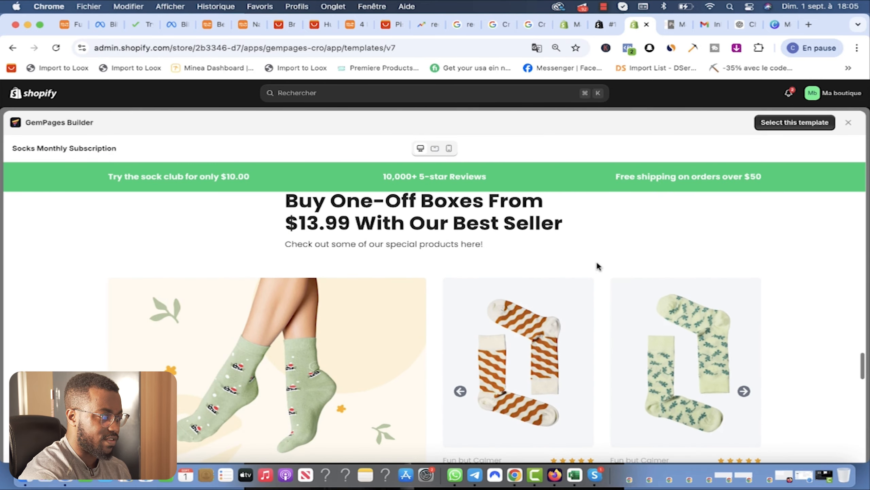
scroll(605, 274, up, 5)
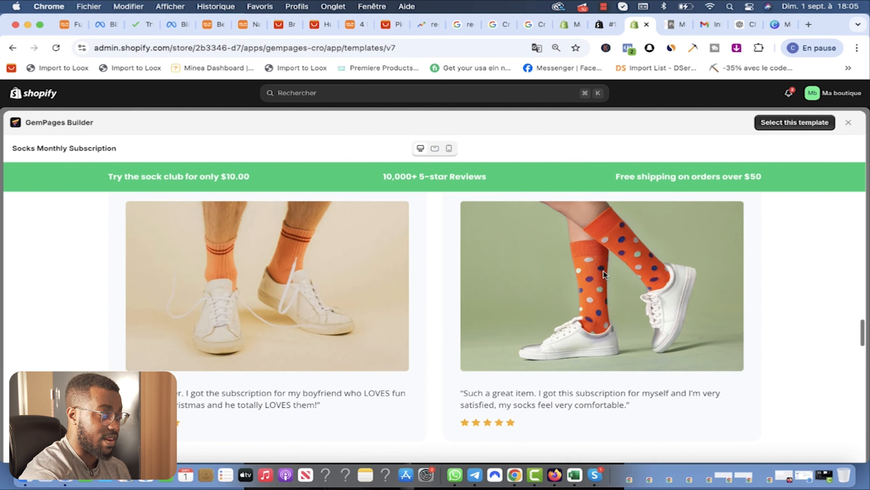
scroll(603, 274, up, 6)
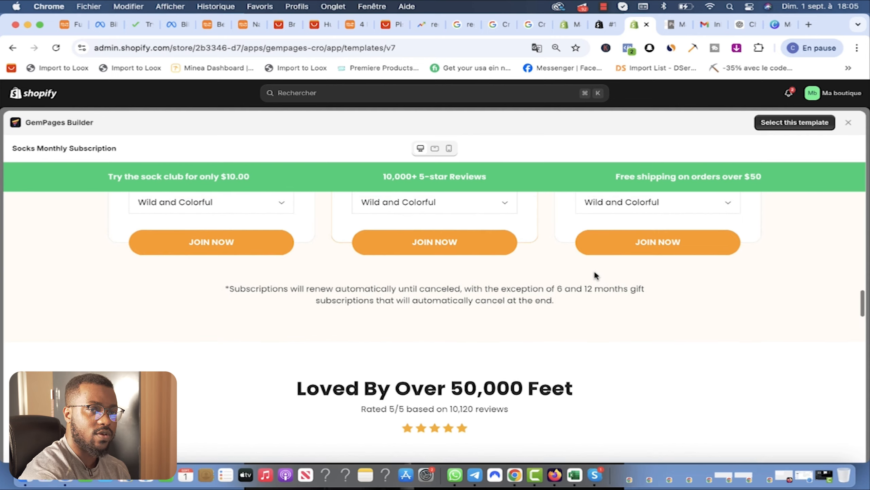
scroll(597, 277, up, 6)
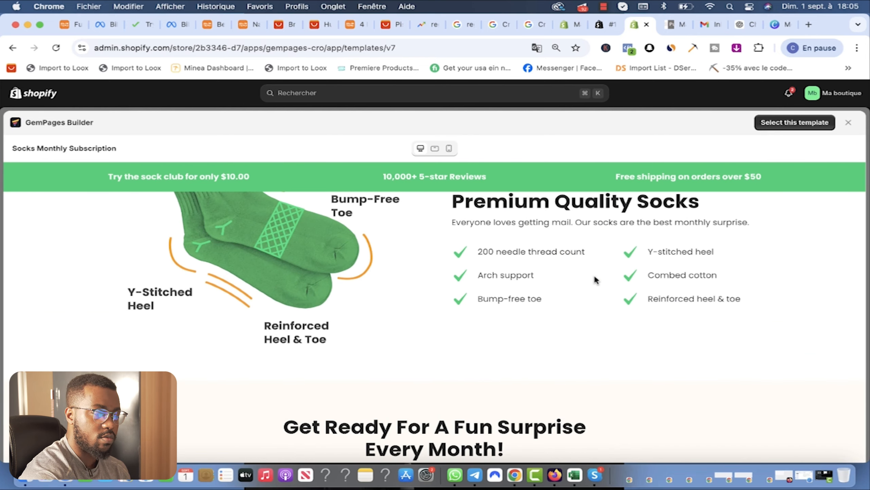
scroll(597, 280, up, 3)
scroll(595, 280, down, 10)
scroll(582, 280, up, 4)
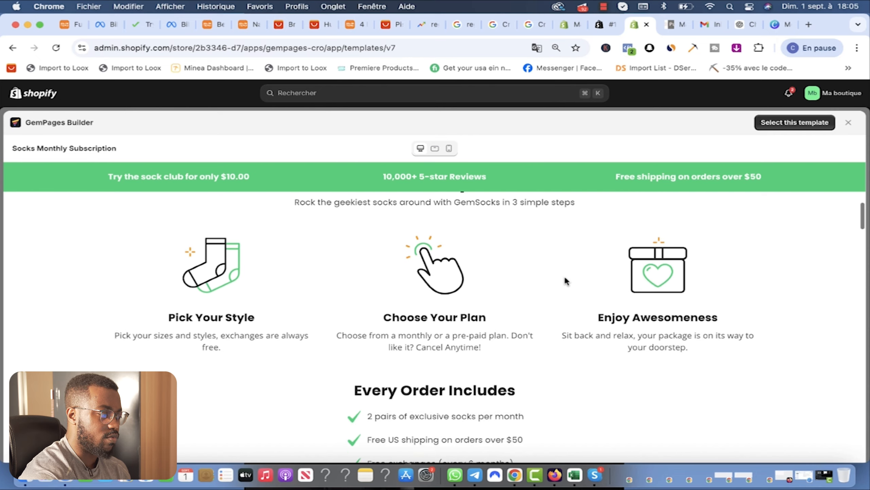
scroll(570, 279, up, 8)
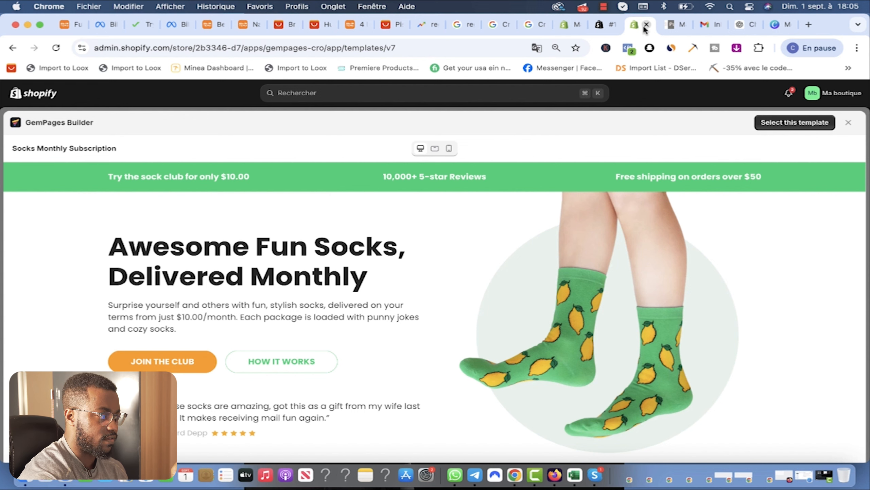
click(610, 25)
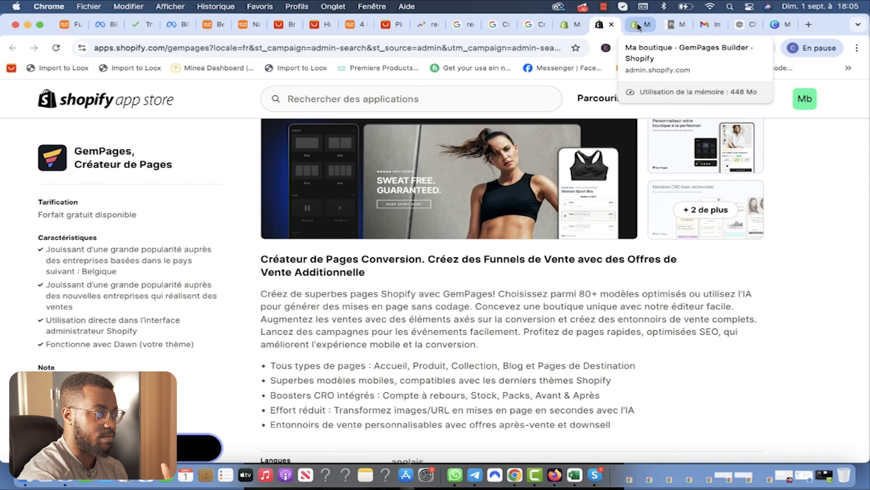
click(639, 28)
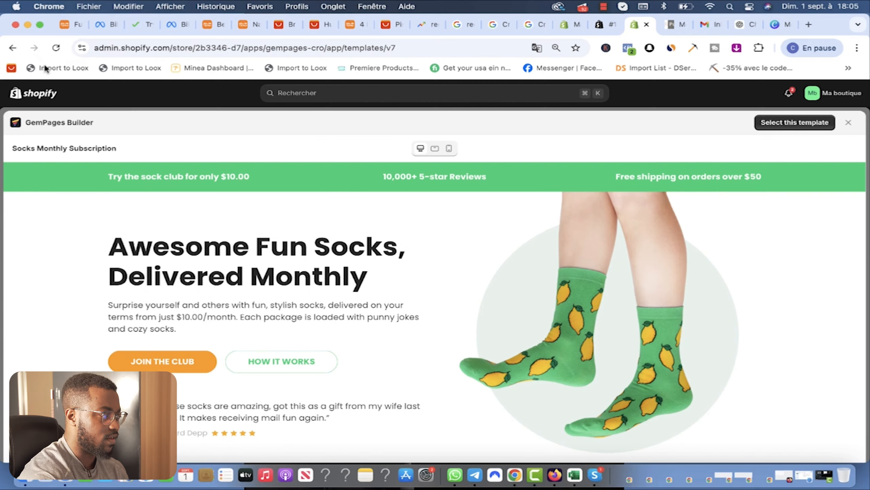
Step: Close the socks preview and create the page from the Subscription Page – Gem Cat Food template
click(850, 123)
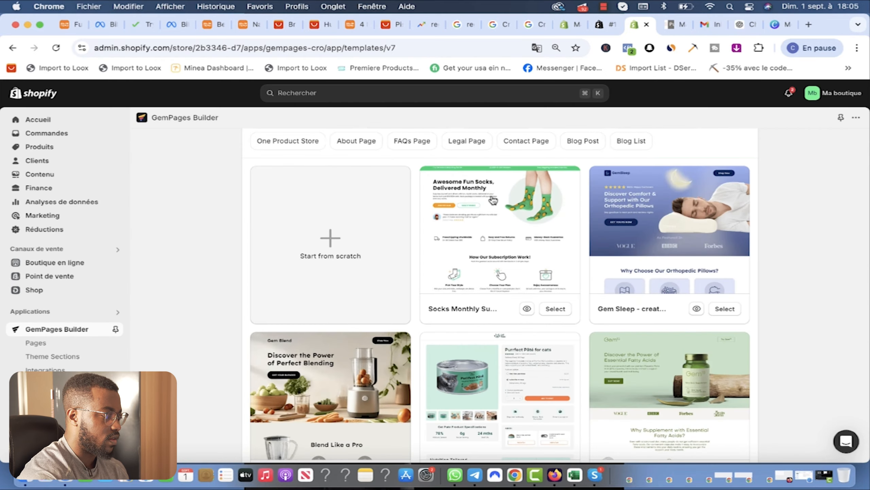
scroll(514, 299, down, 5)
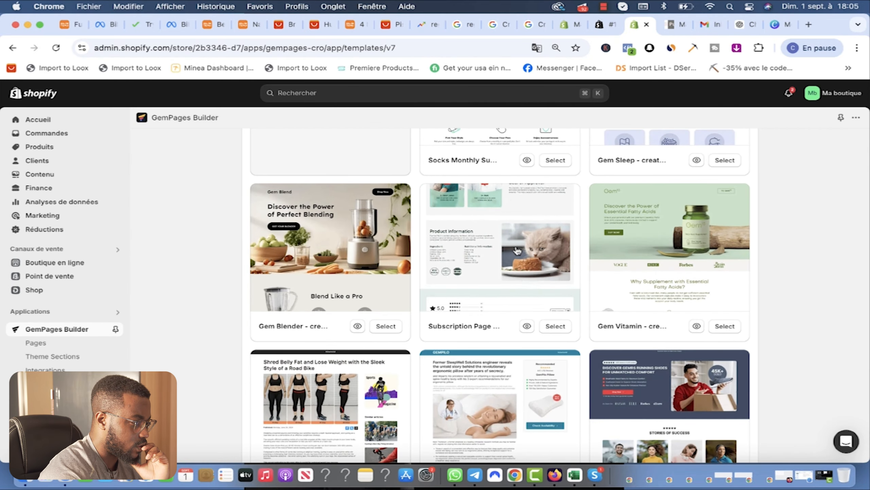
click(512, 236)
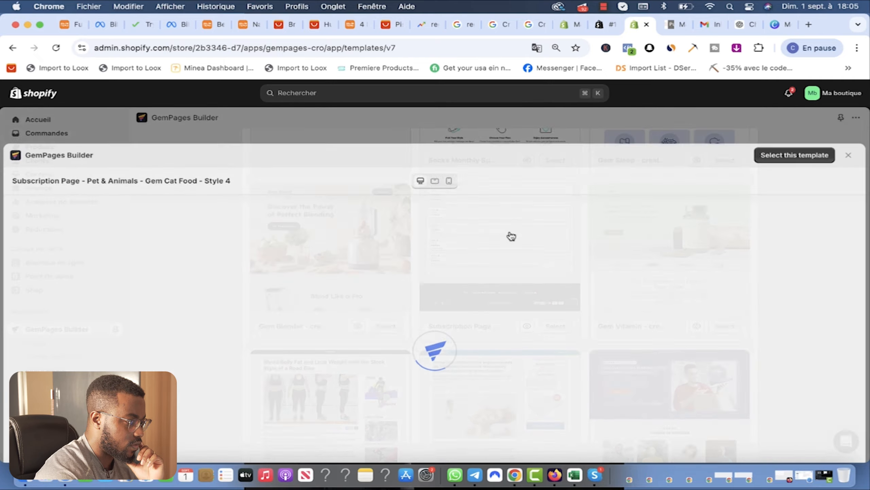
scroll(487, 303, down, 5)
scroll(490, 302, down, 4)
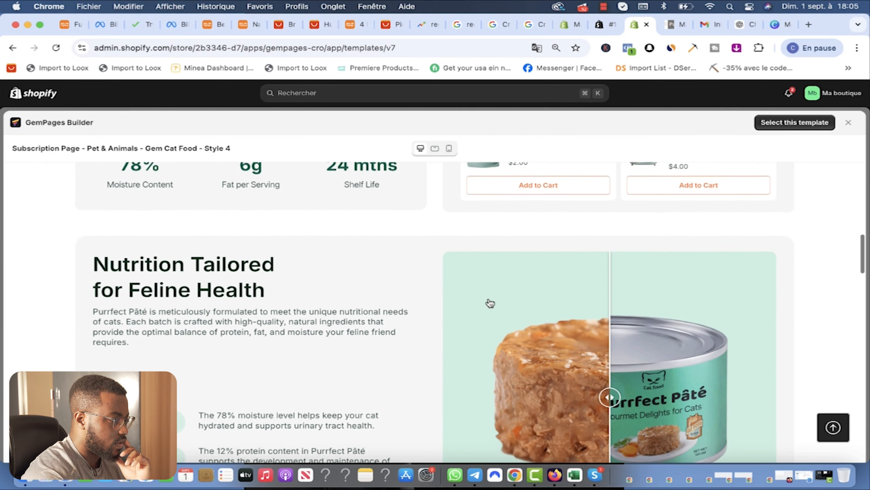
drag(553, 302, 636, 302)
scroll(509, 303, up, 1)
scroll(509, 301, up, 15)
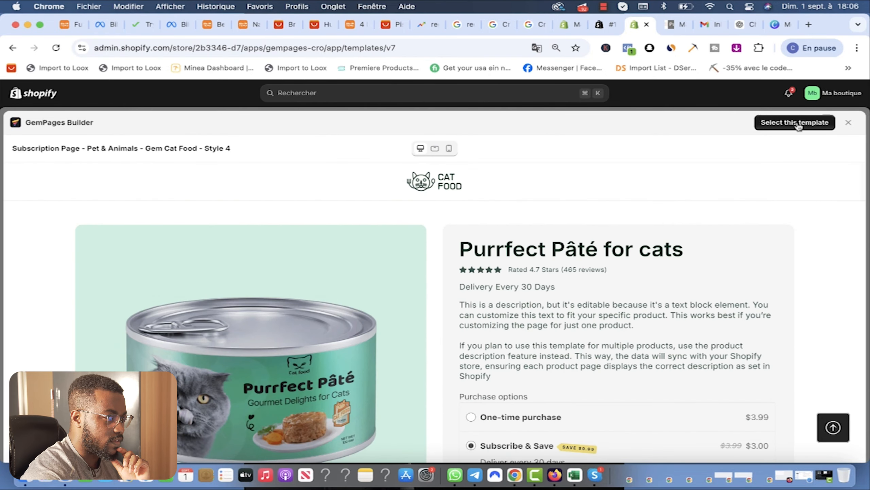
click(797, 124)
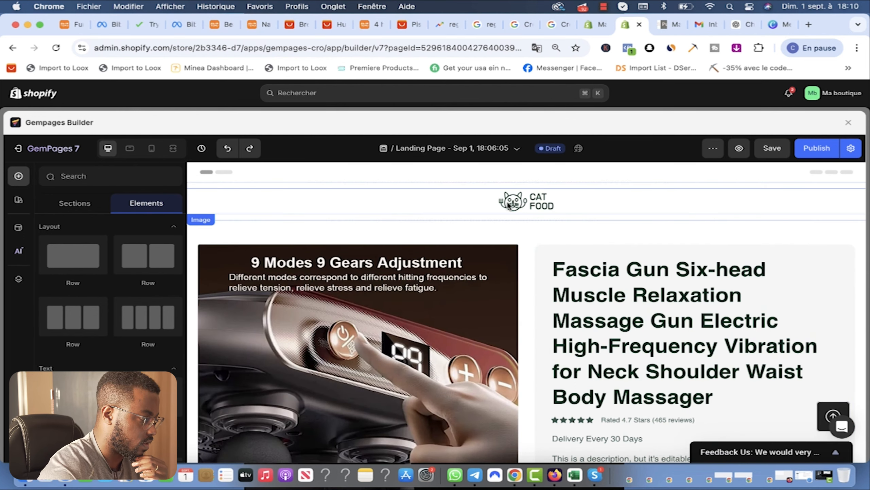
Step: Replace the CAT FOOD header logo with 'Medi Pulse logo (1).png'
click(562, 202)
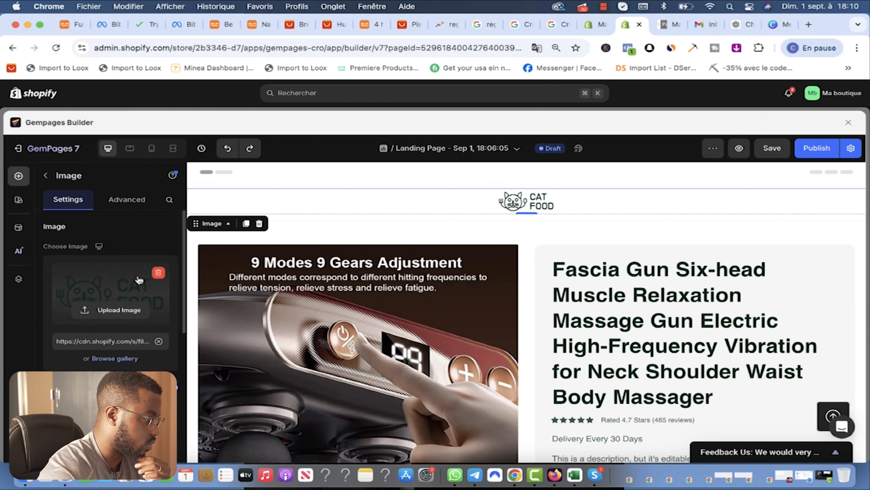
click(101, 317)
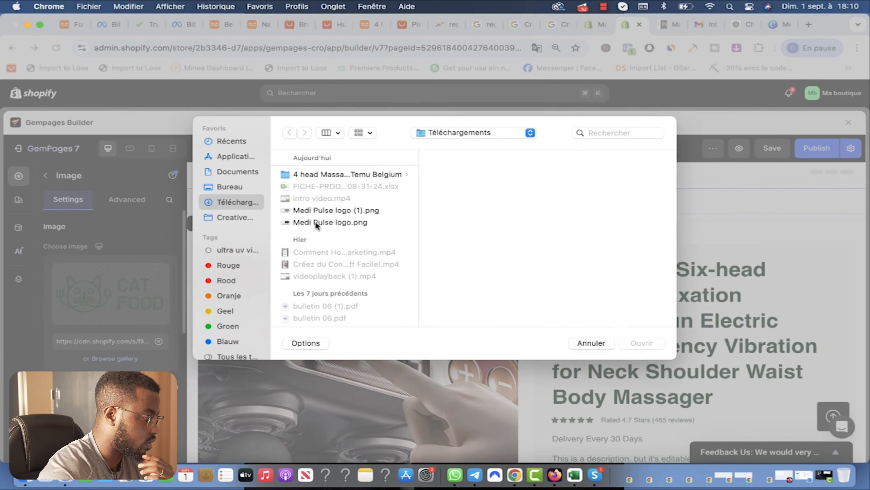
click(331, 211)
key(Return)
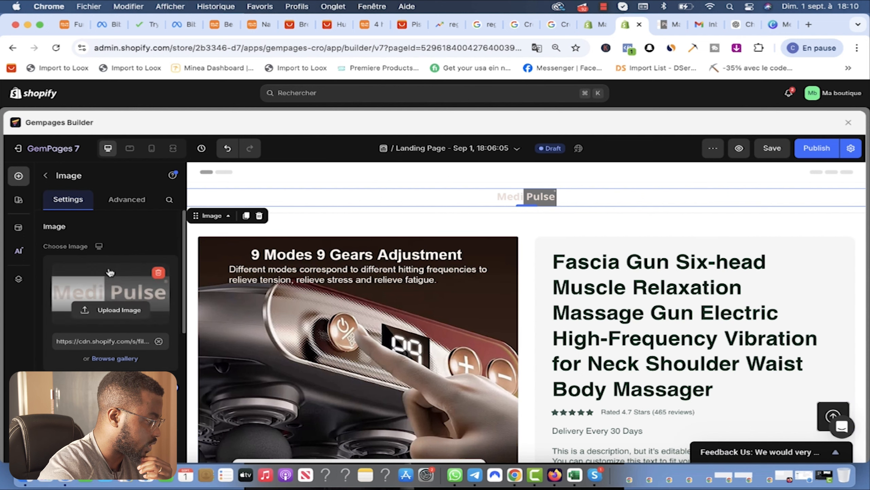
Step: Check the new logo in tablet and mobile views, then save the landing page
click(129, 152)
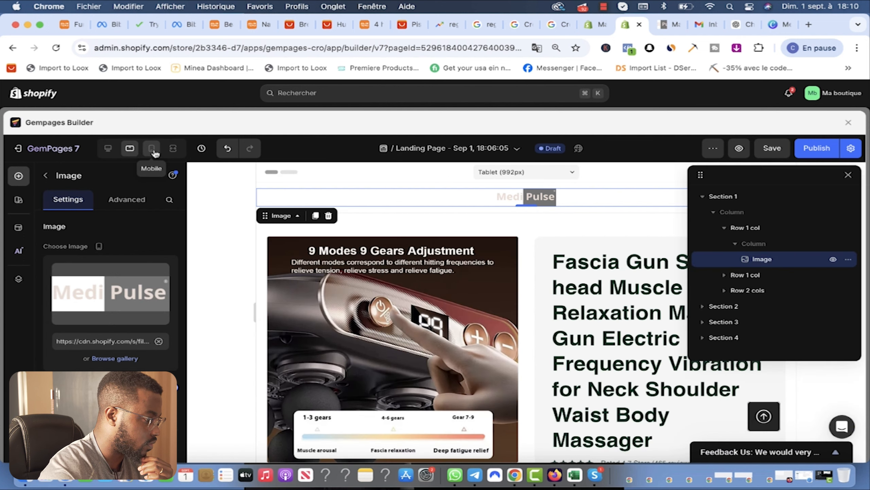
click(152, 149)
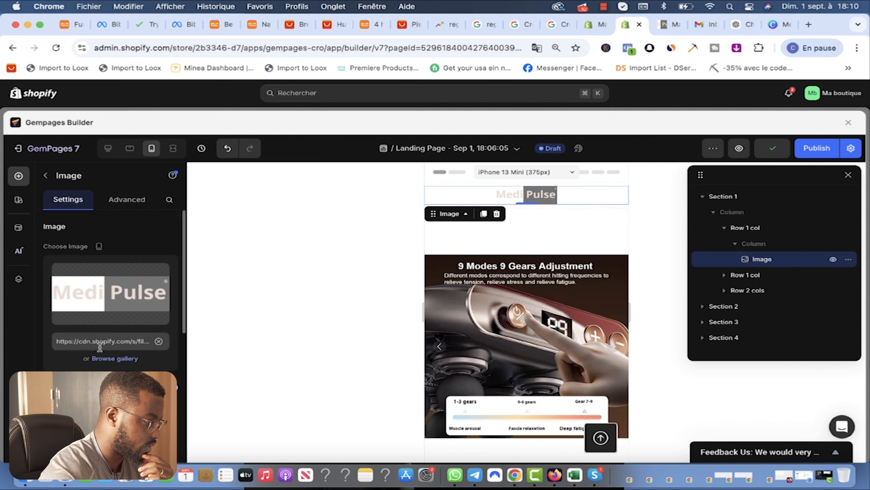
scroll(107, 353, down, 6)
scroll(106, 353, down, 3)
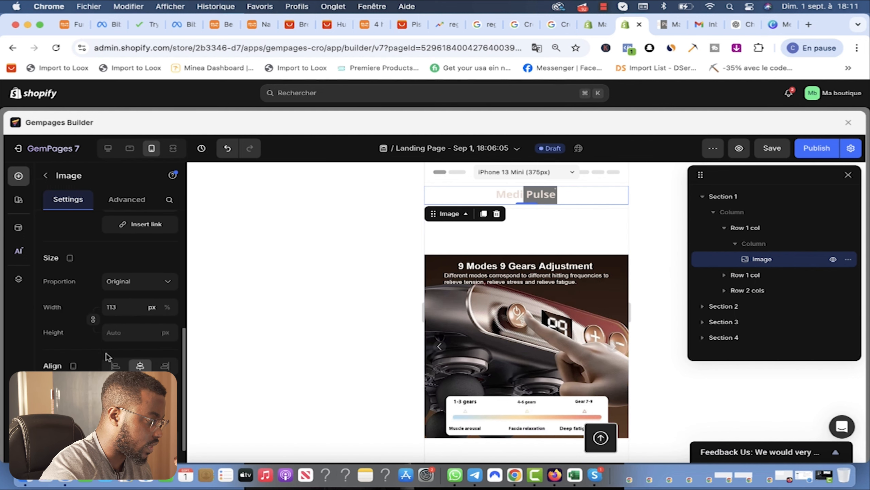
scroll(110, 360, down, 3)
scroll(109, 353, up, 4)
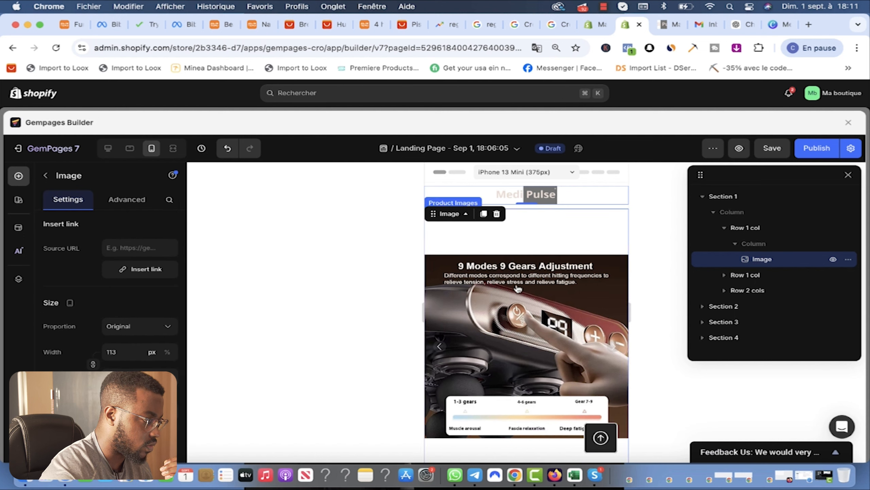
click(529, 238)
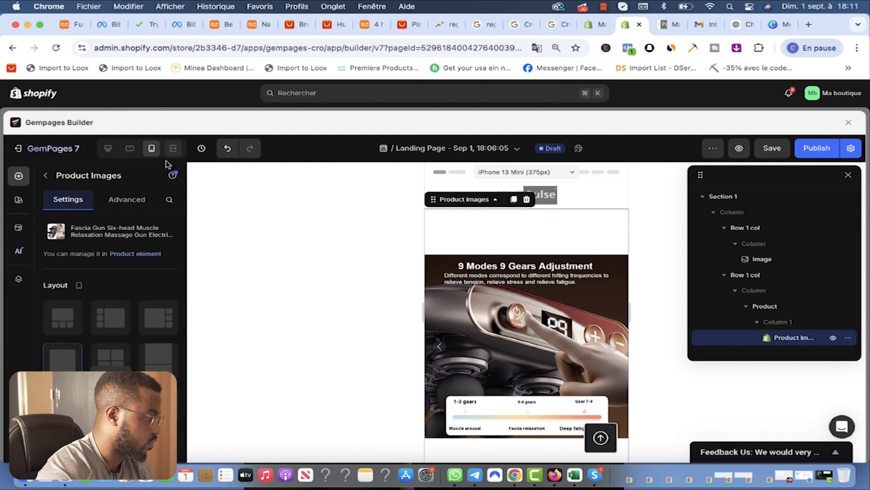
scroll(112, 279, up, 1)
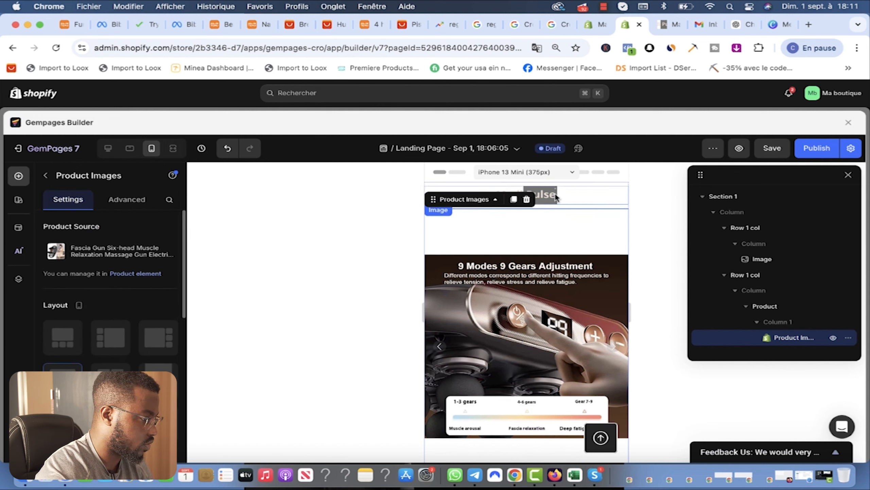
click(547, 193)
scroll(88, 358, down, 3)
scroll(88, 358, down, 3)
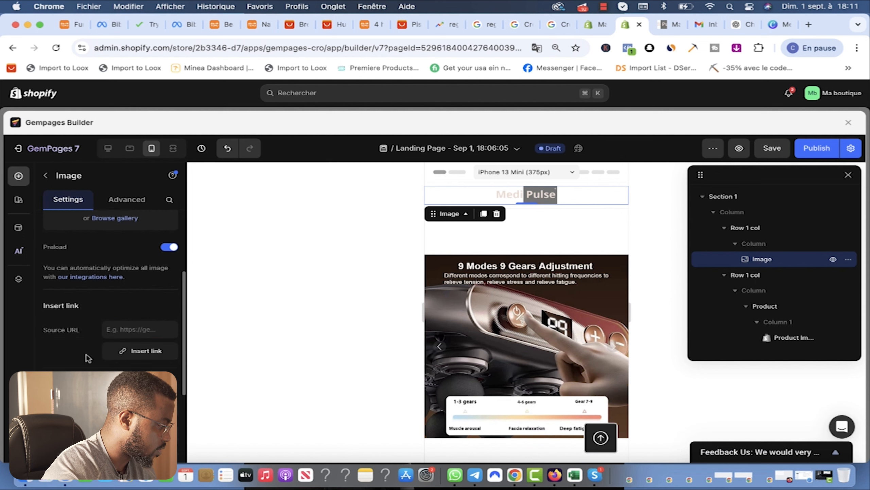
click(775, 153)
Step: Return to desktop view, close the layers panel, and select the product image gallery
click(130, 148)
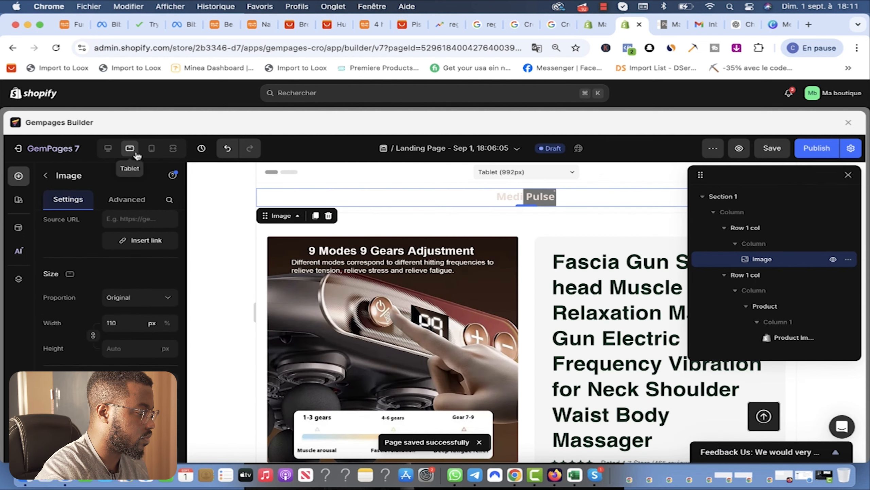
click(109, 152)
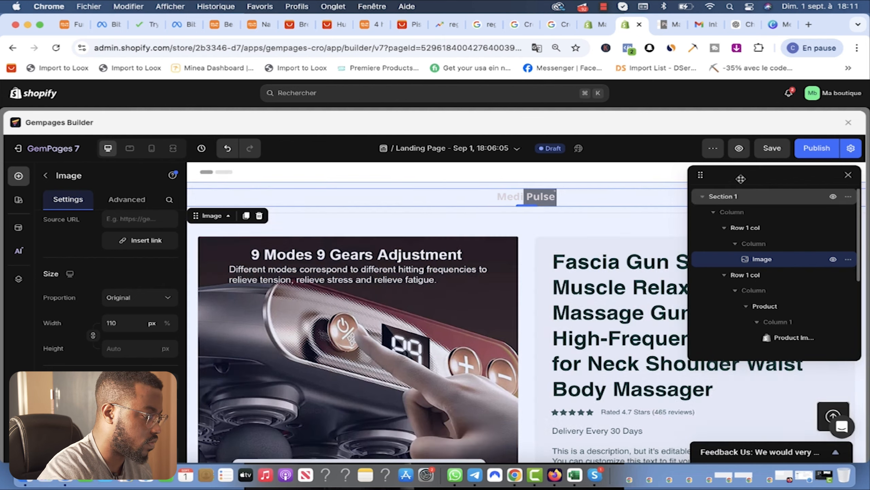
click(849, 174)
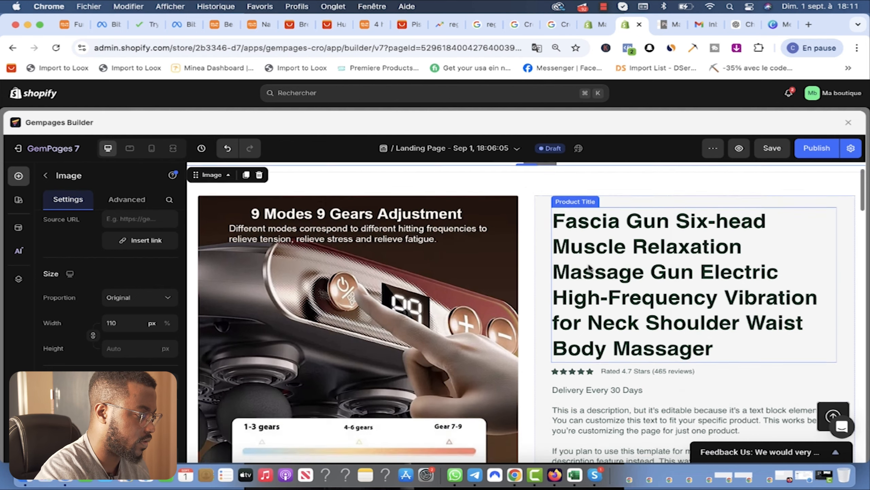
click(531, 227)
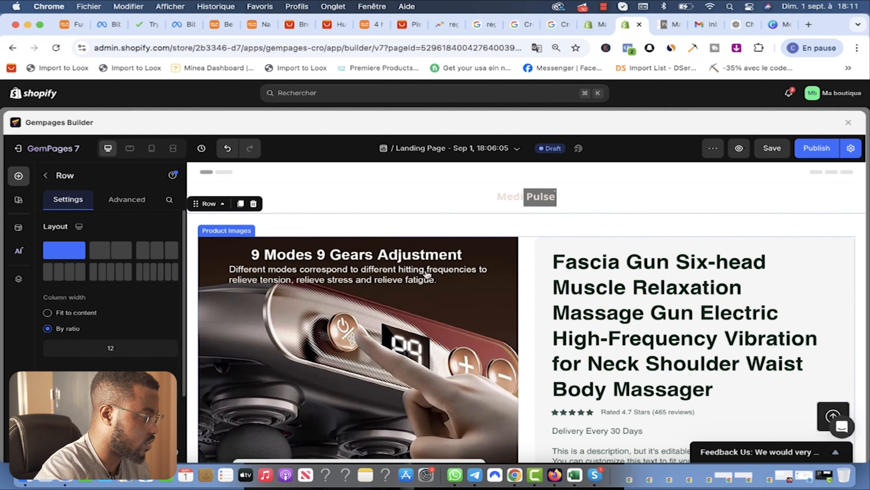
click(226, 231)
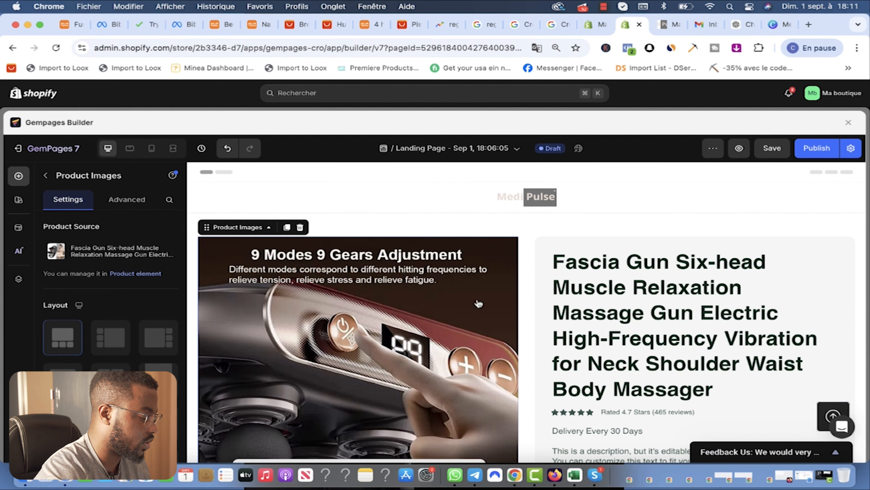
scroll(523, 276, down, 5)
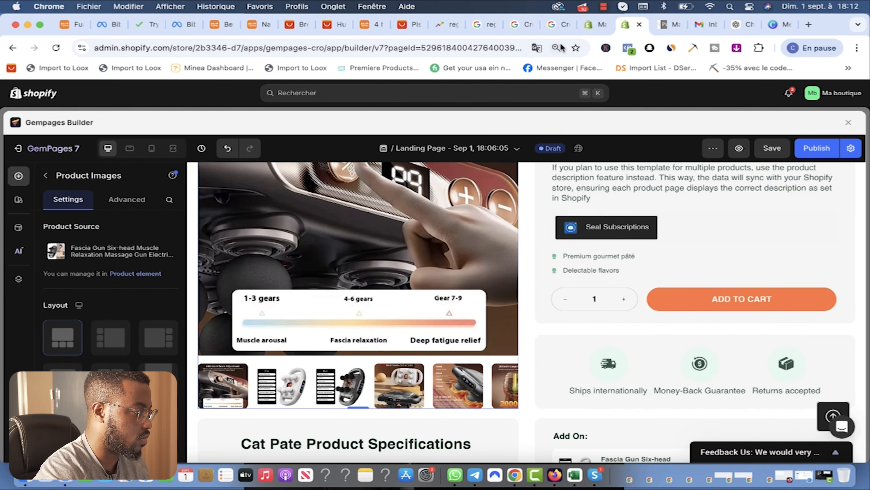
Step: Open the Fascia Gun Six-head massage gun product and scroll through its media and variants
click(595, 25)
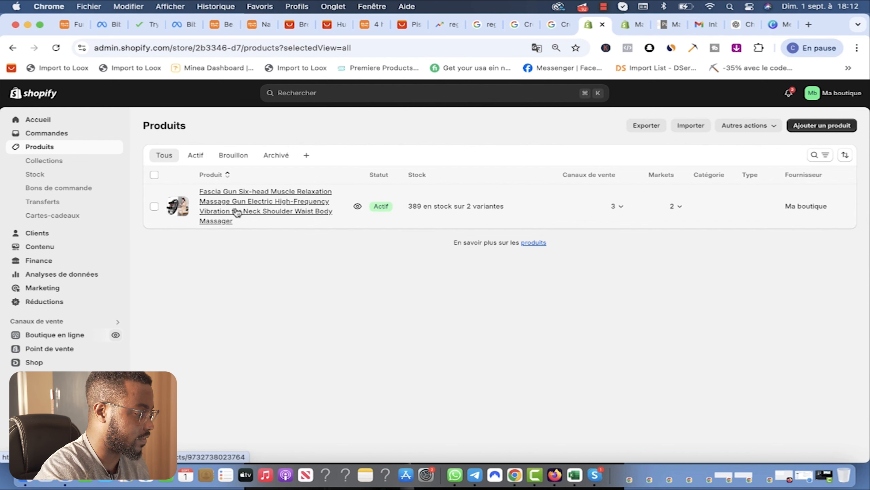
click(249, 209)
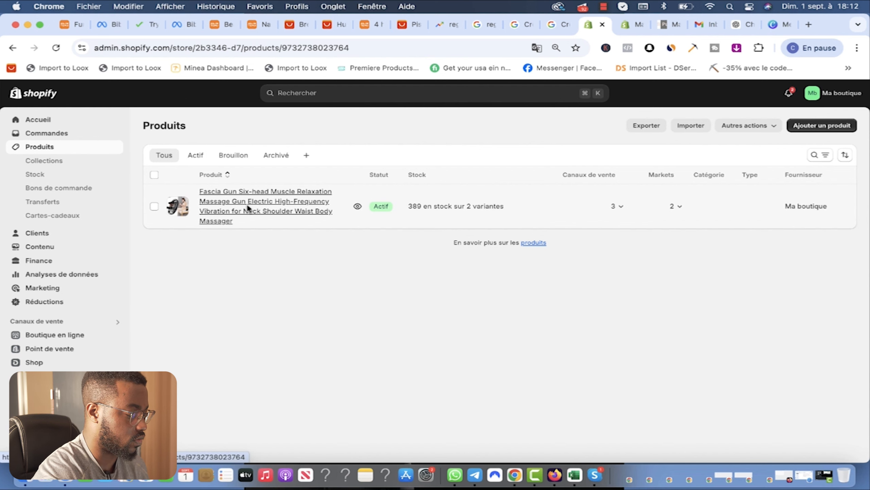
scroll(586, 289, down, 7)
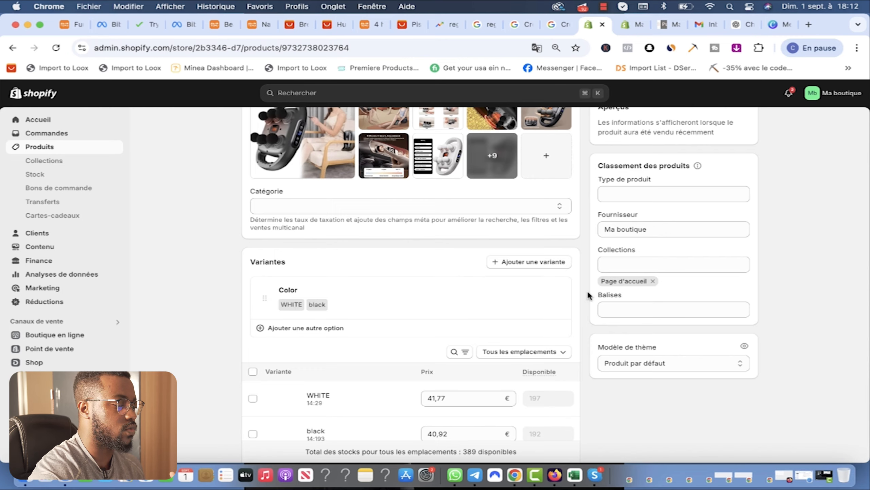
scroll(588, 290, up, 8)
scroll(588, 291, down, 3)
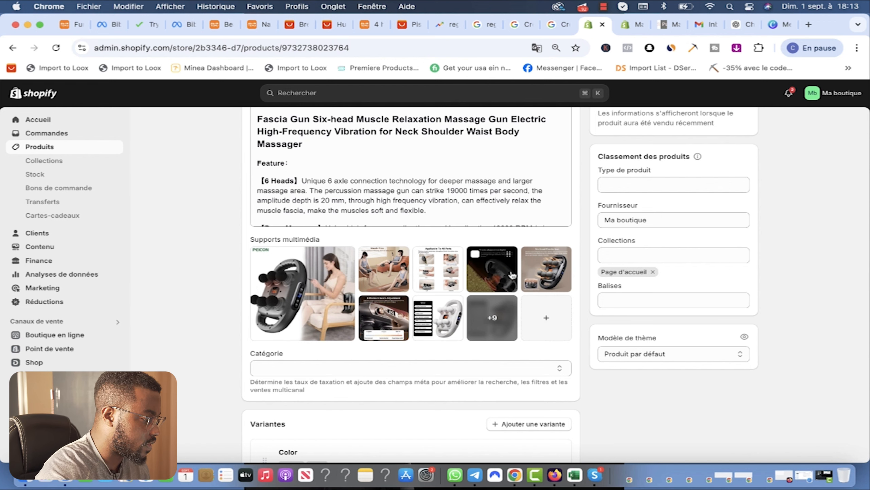
Step: View the fifth and second product images full size, then close the viewer
click(545, 274)
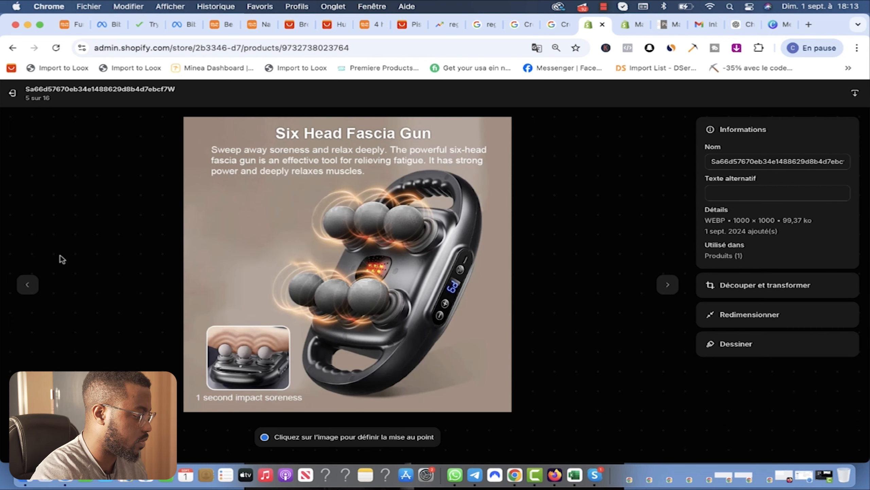
click(12, 92)
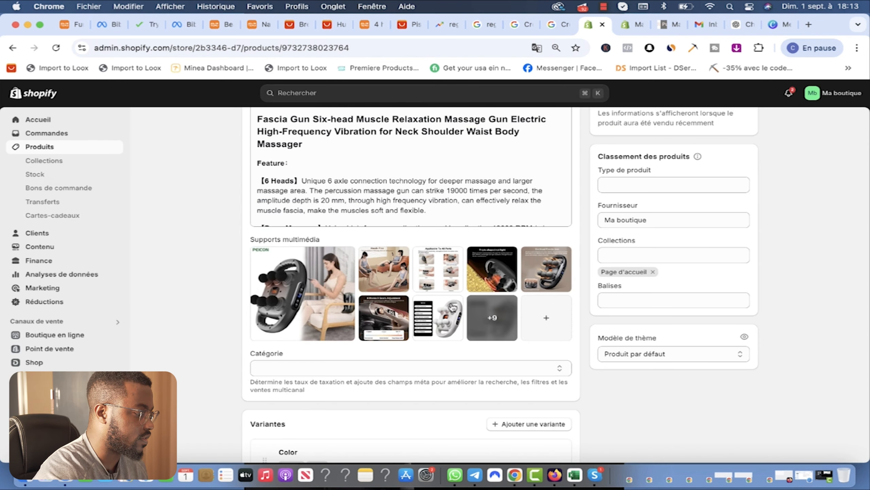
click(383, 268)
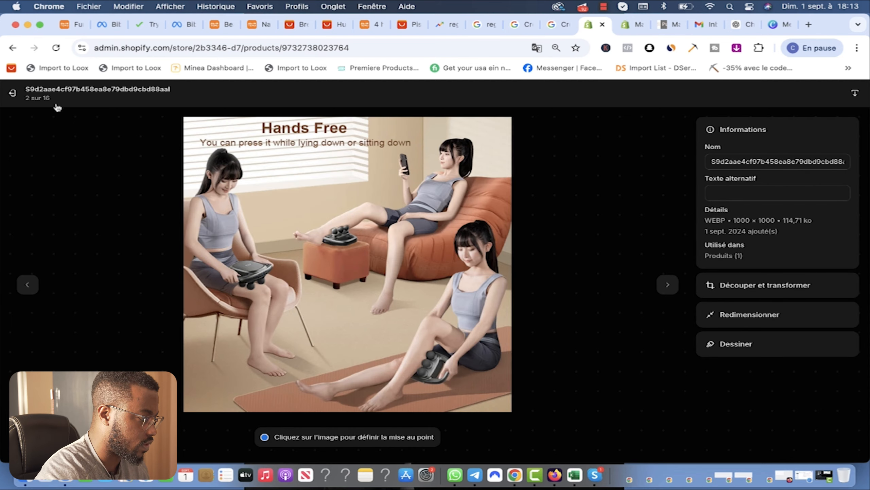
click(10, 50)
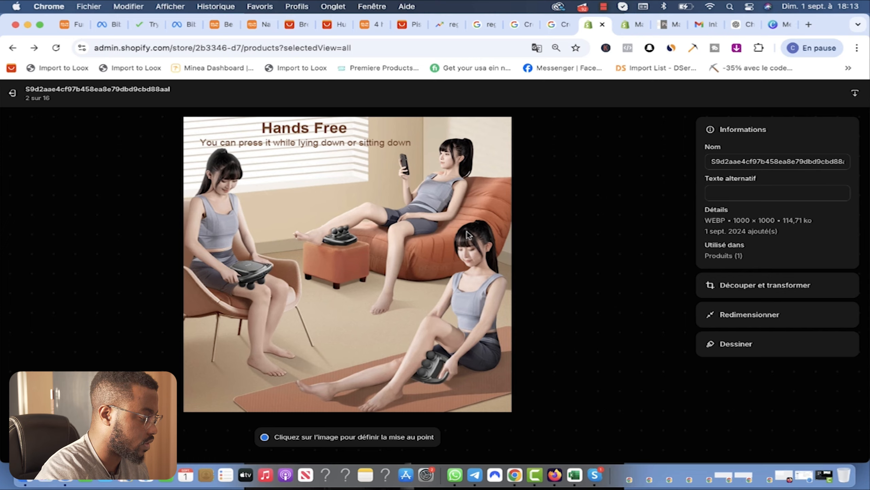
key(Escape)
Step: Delete seven unwanted images, including the 10 timer, 2000mAh and spec-sheet ones
click(366, 216)
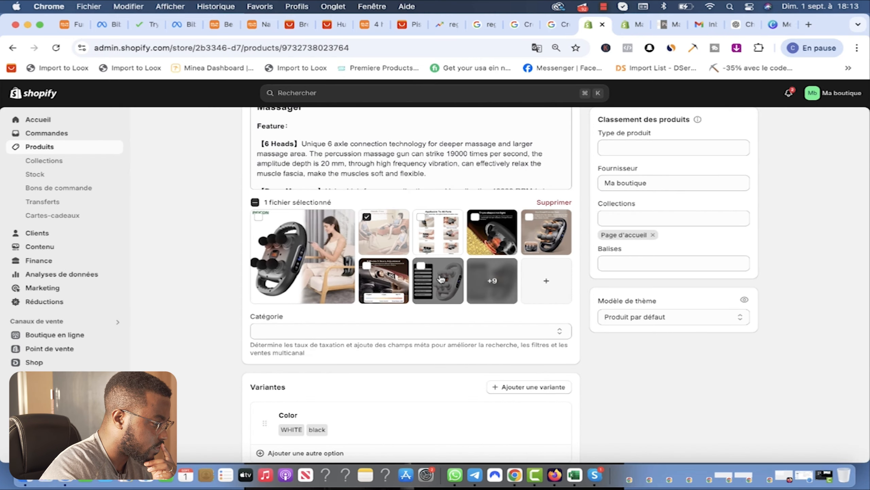
click(421, 217)
click(367, 266)
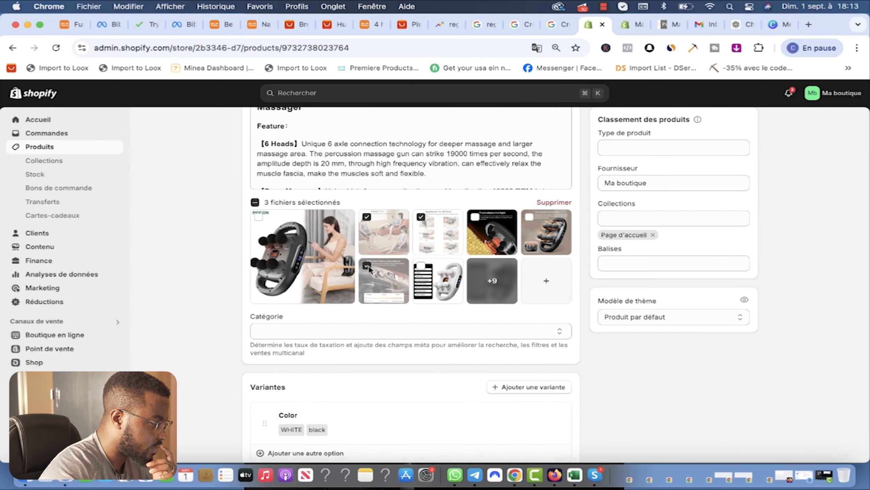
click(475, 217)
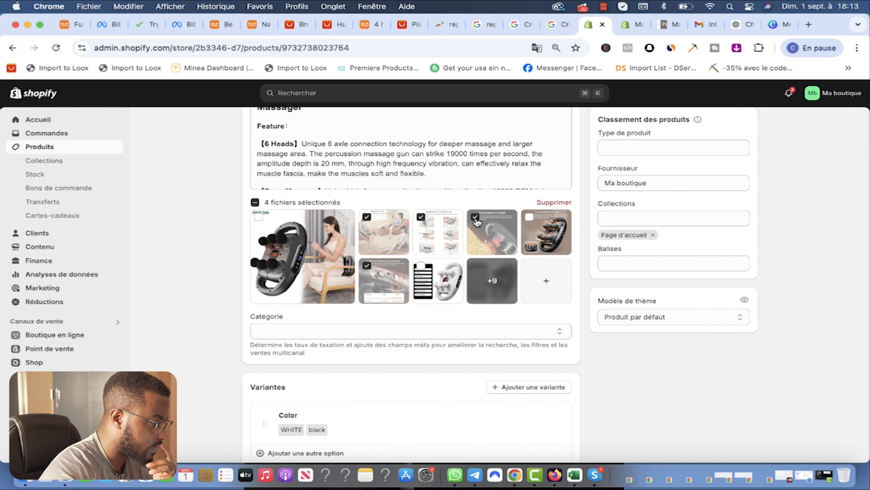
click(493, 295)
click(448, 347)
click(312, 314)
click(530, 315)
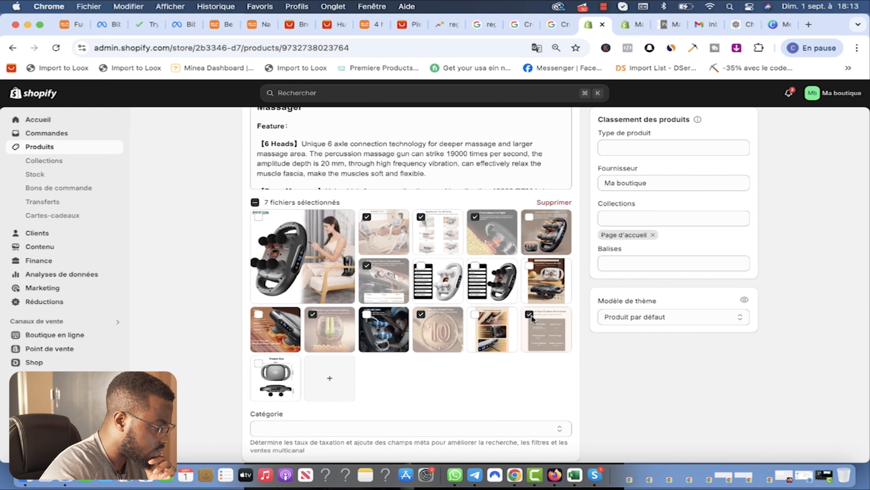
scroll(586, 249, up, 6)
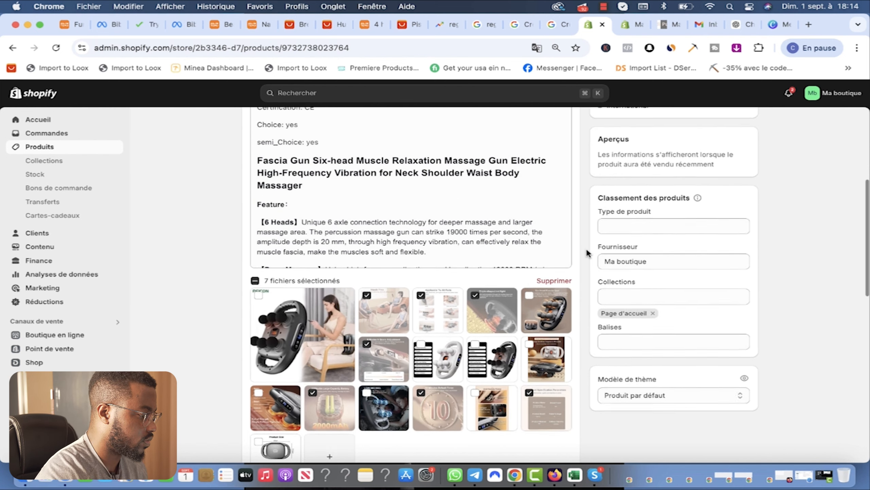
scroll(586, 248, down, 6)
click(554, 199)
scroll(549, 206, up, 8)
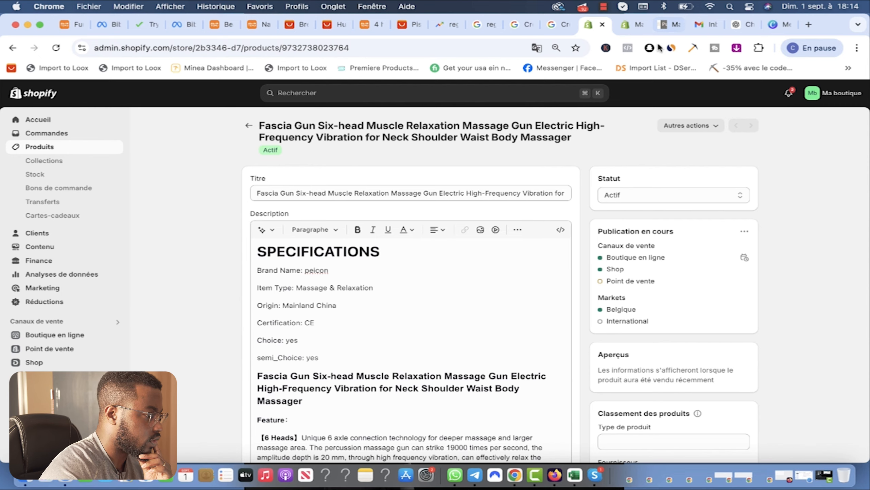
Step: Check the product title on the GemPages landing page, then return to Shopify
click(627, 27)
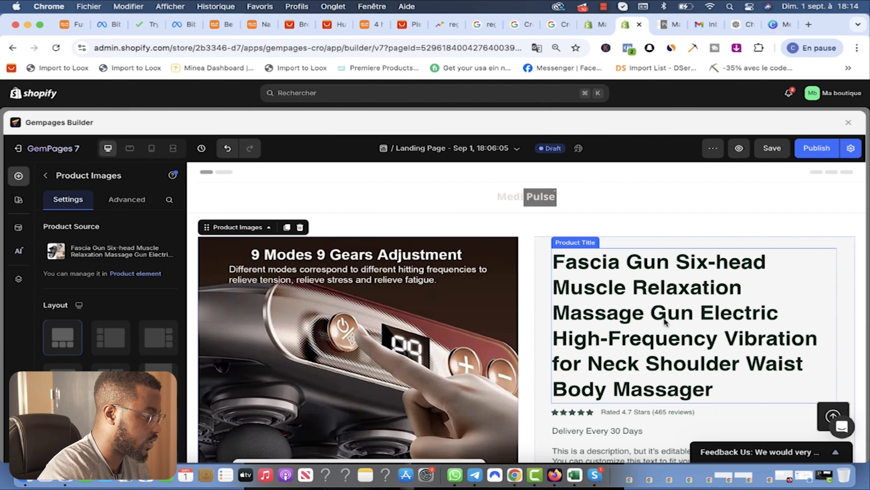
click(596, 264)
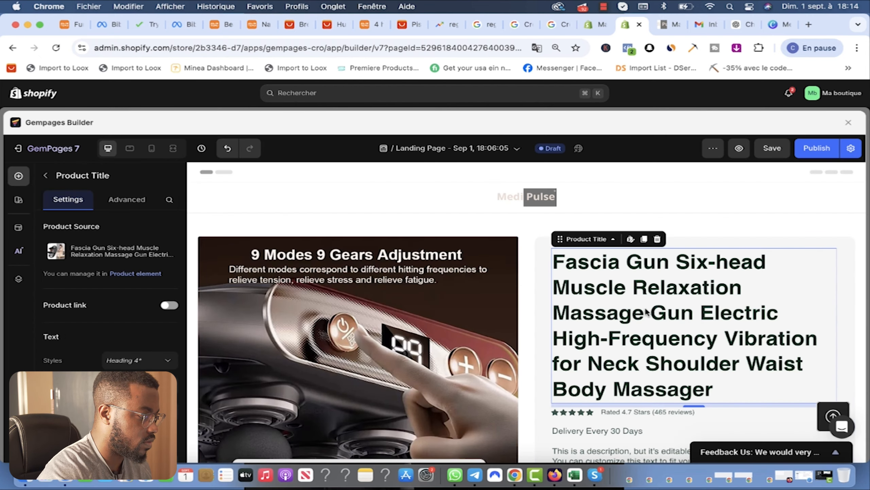
click(591, 24)
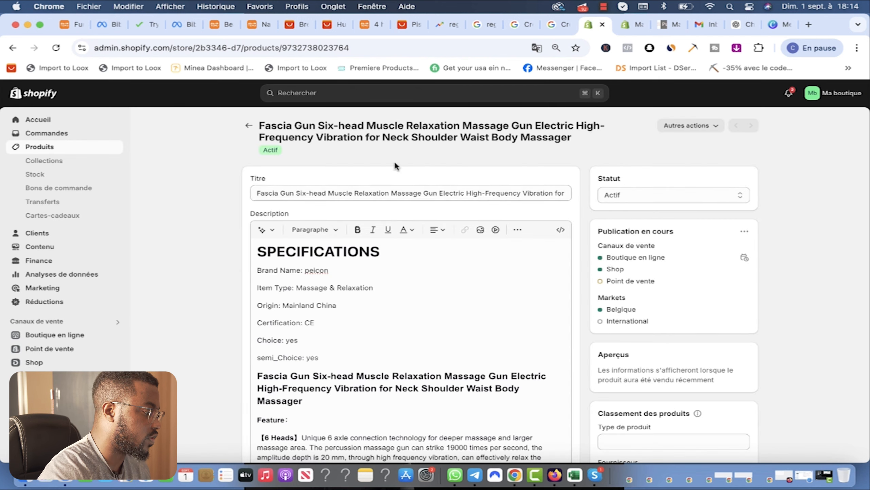
Step: Replace the Fascia Gun title with APPAREIL DE MASSAGE MEDIPULSE, save, and switch to GemPages
click(427, 190)
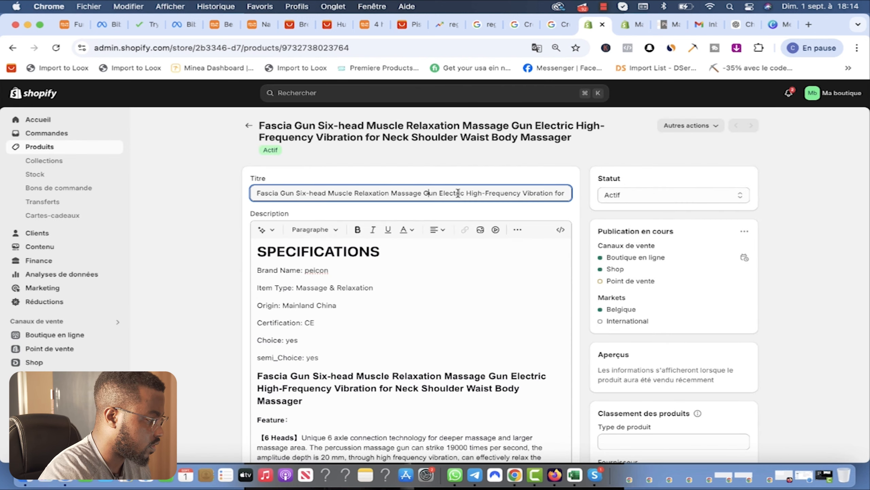
key(super+a)
text(APPAREIL DE MASSAGE MEDIPULSE)
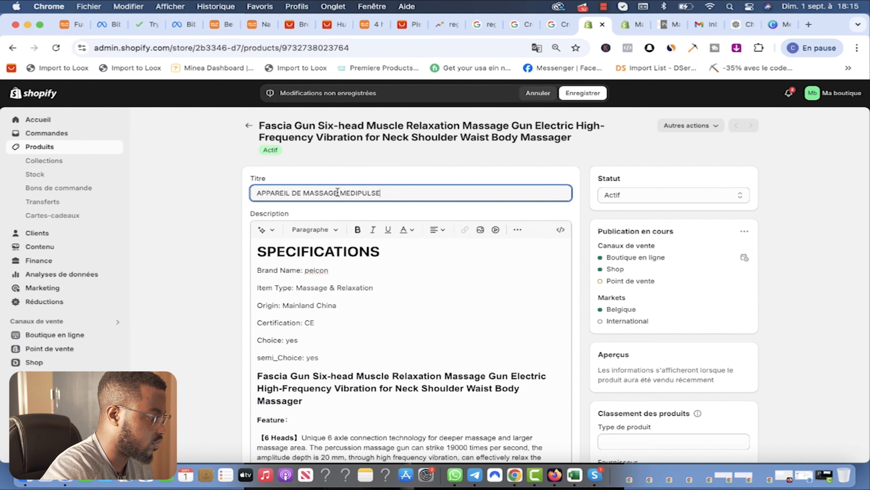
key(super+s)
key(ctrl+Tab)
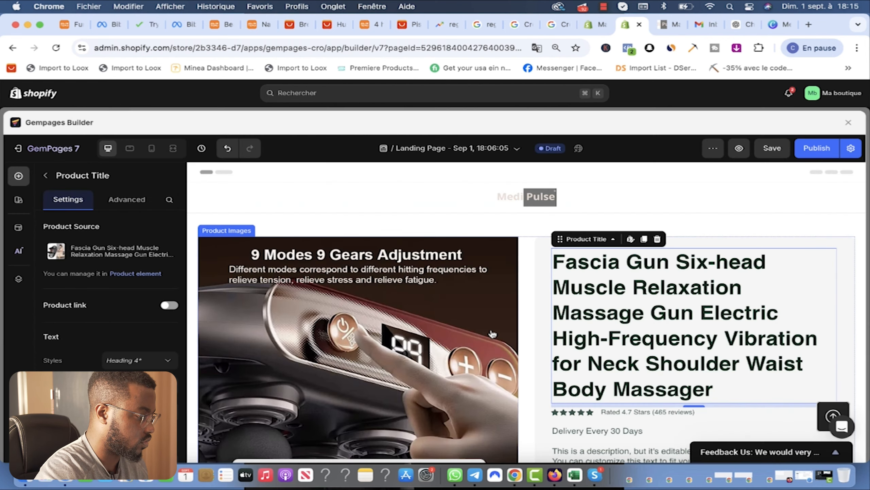
Step: Reload the builder and confirm in the product picker that the linked product is the renamed MEDIPULSE item
scroll(578, 339, down, 5)
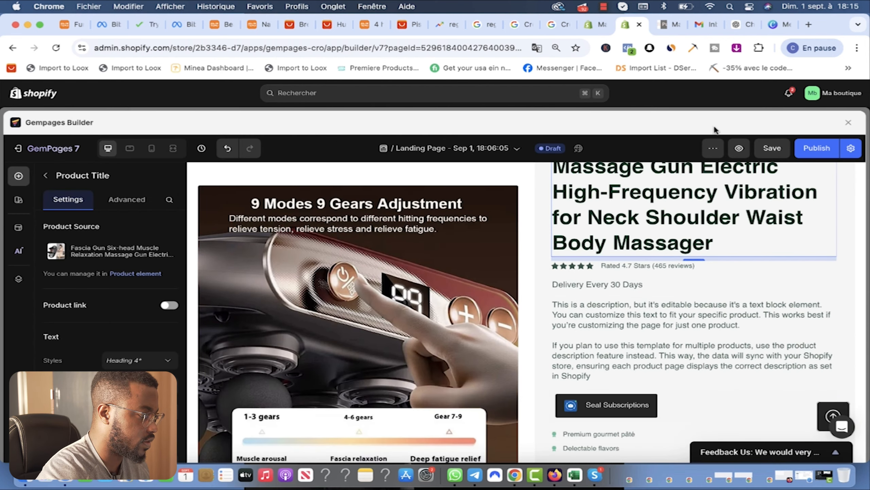
click(491, 50)
key(Return)
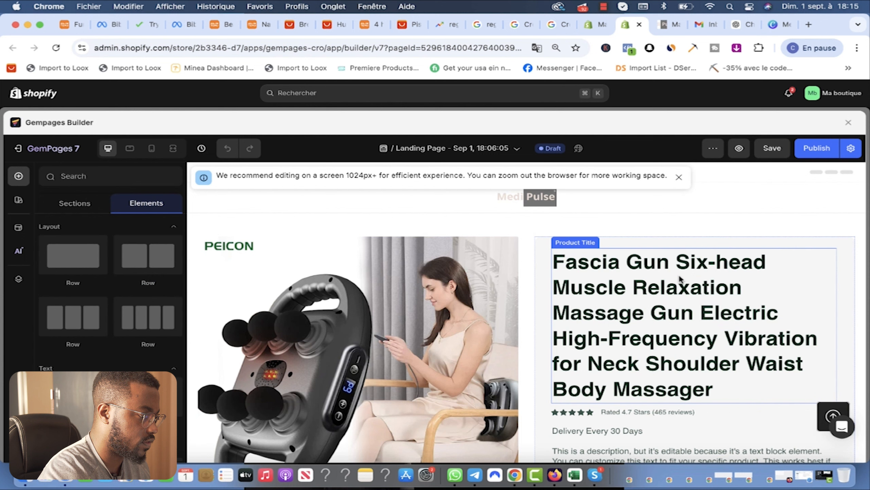
click(604, 283)
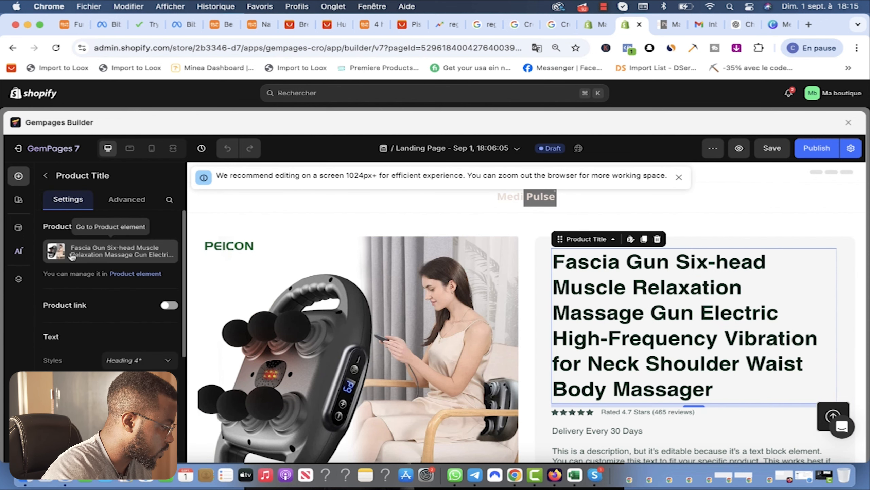
click(86, 253)
click(99, 286)
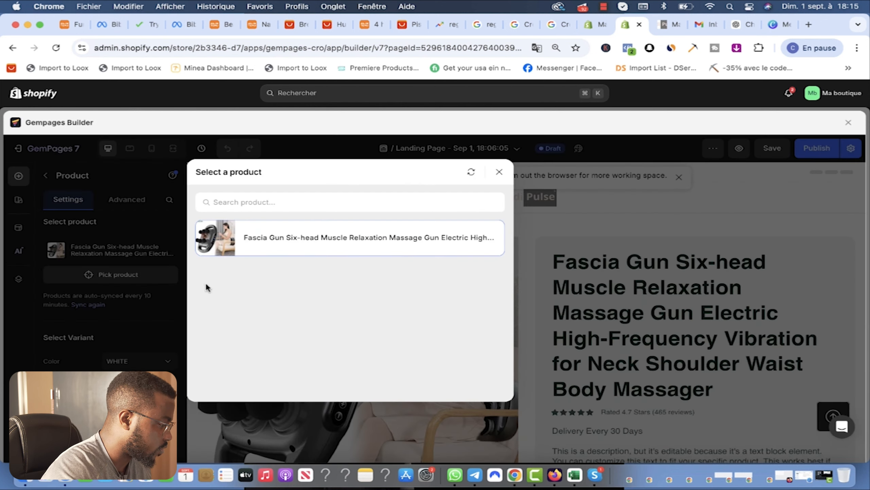
click(275, 205)
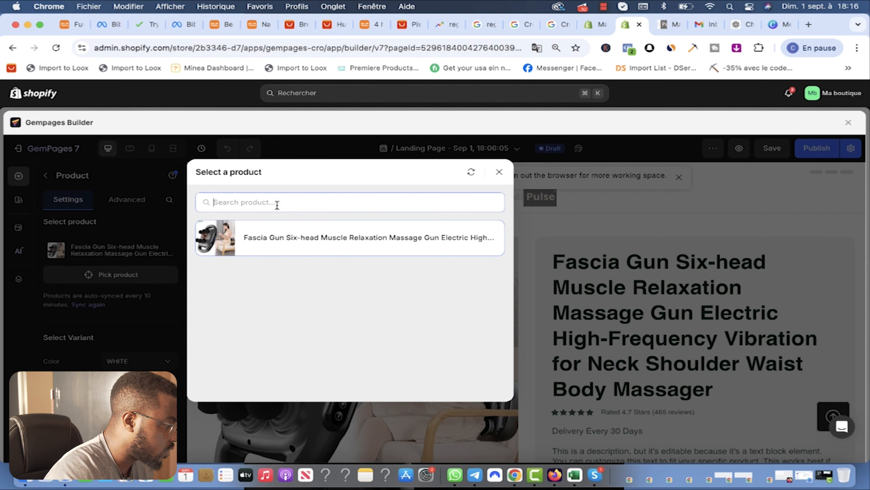
text(MEDIA PULSE)
key(ctrl+shift+Tab)
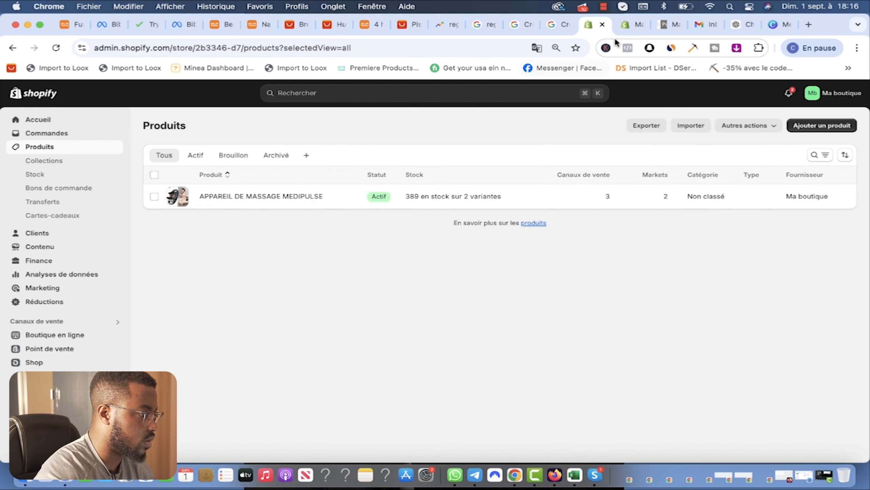
click(631, 25)
click(501, 170)
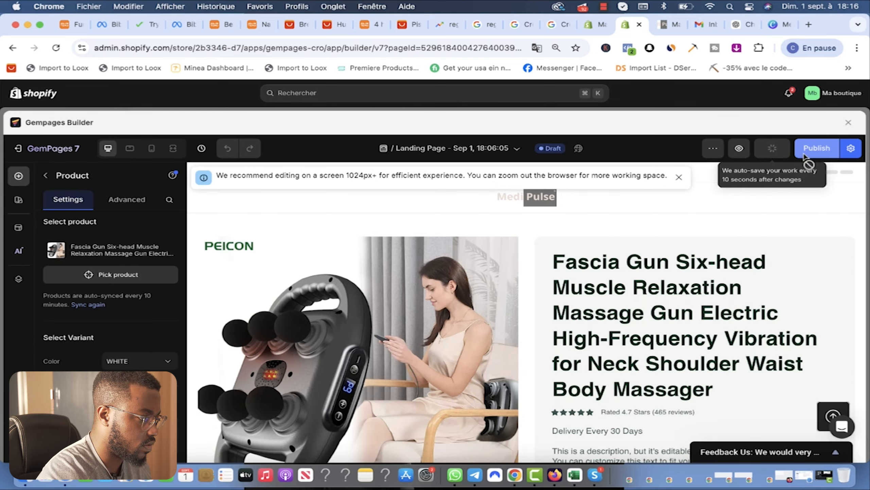
Step: Publish the landing page and reload so the title shows APPAREIL DE MASSAGE MEDIPULSE
click(817, 148)
key(super+k)
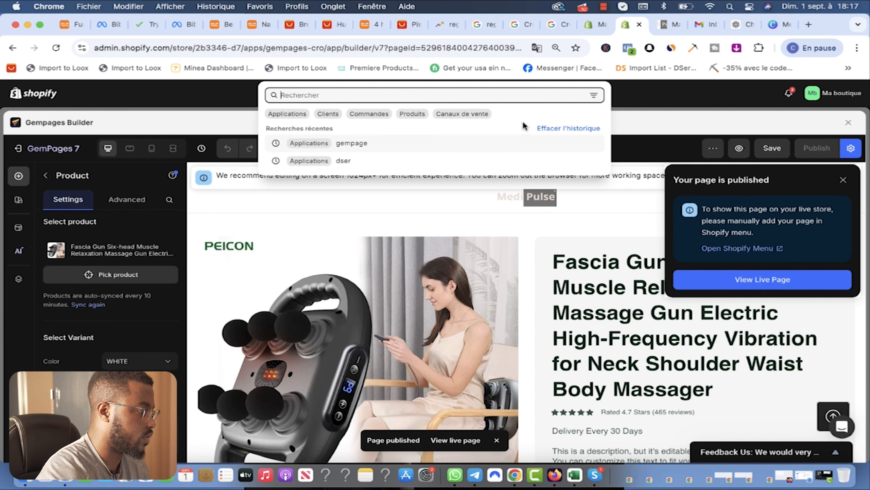
click(479, 46)
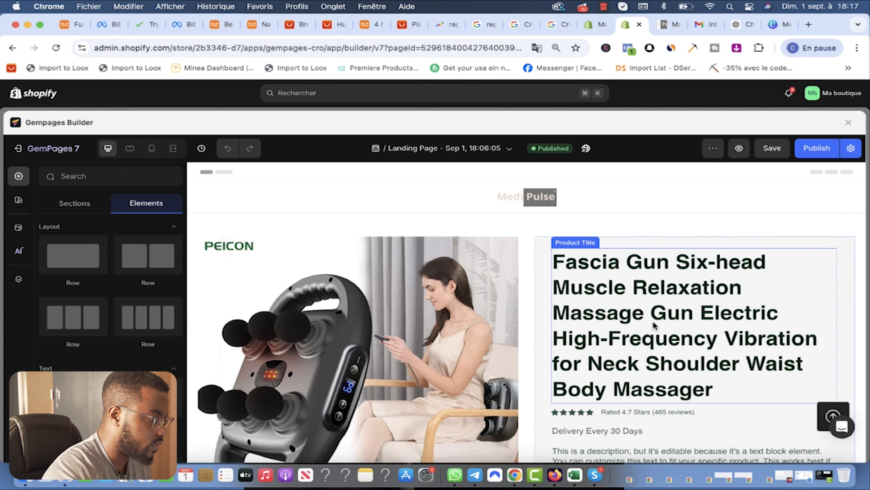
click(652, 340)
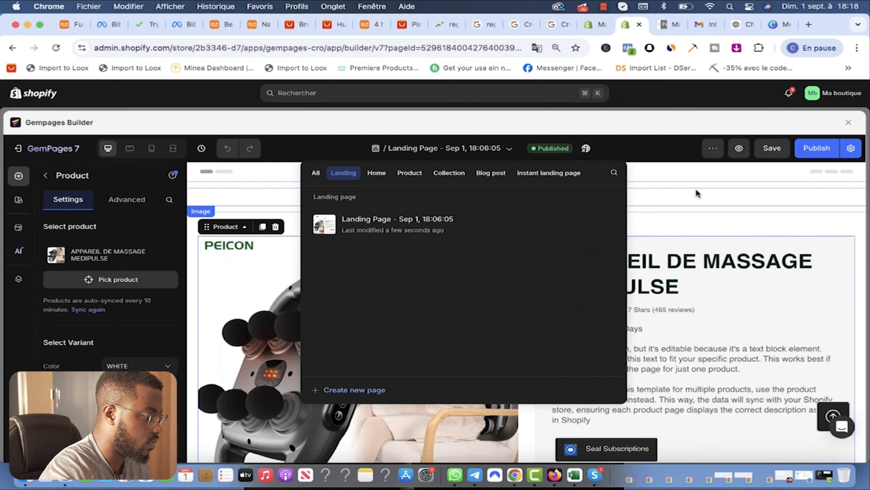
click(698, 193)
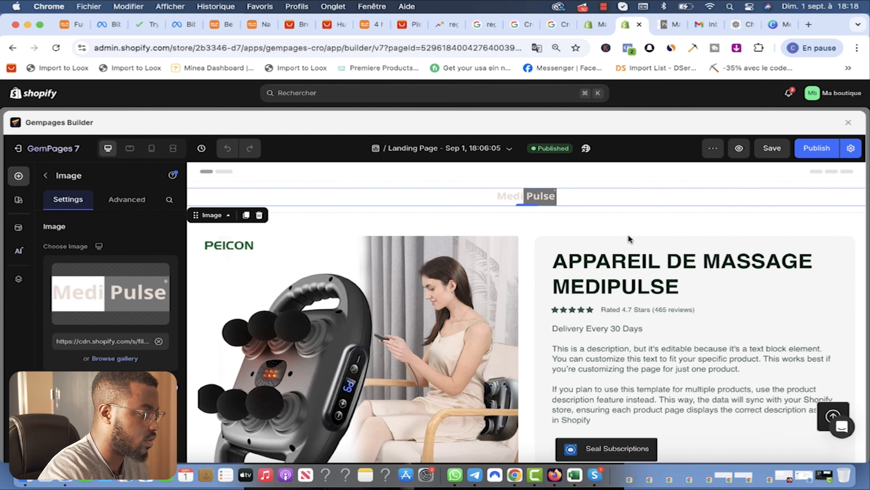
Step: Translate the rating text into French, replacing Stars with Étoiles and reviews with Avis
click(626, 311)
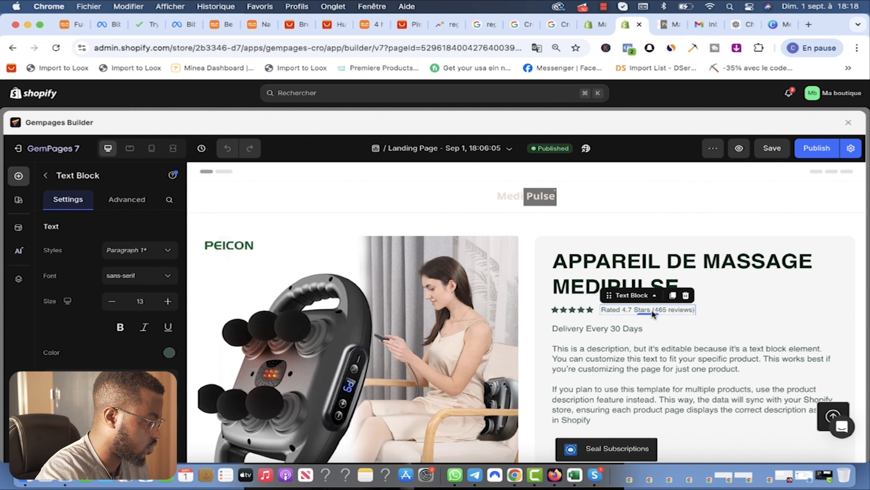
double_click(636, 312)
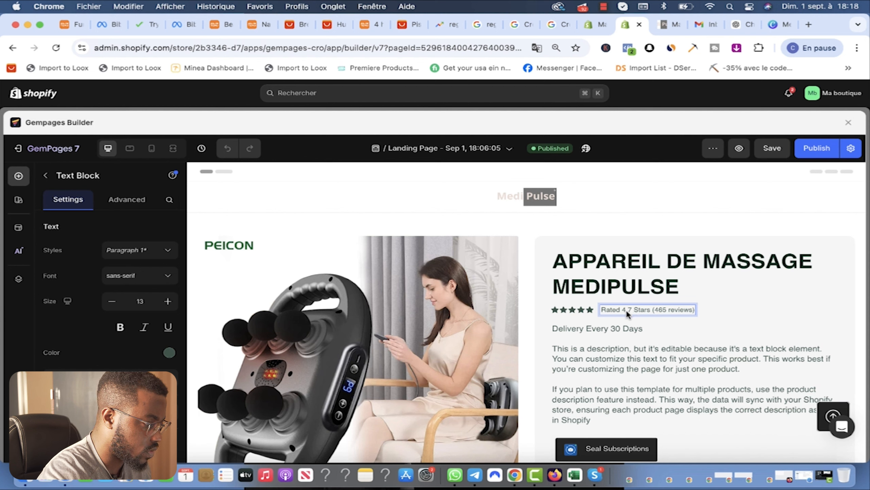
double_click(620, 309)
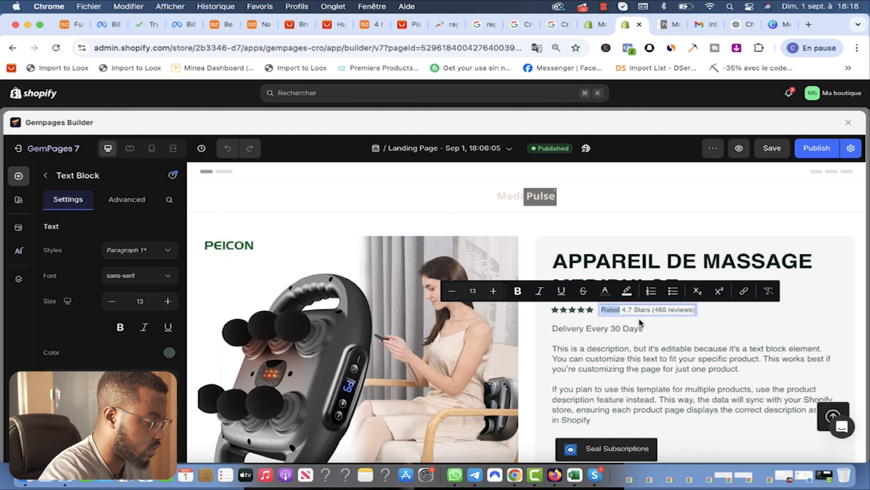
text(Vvis)
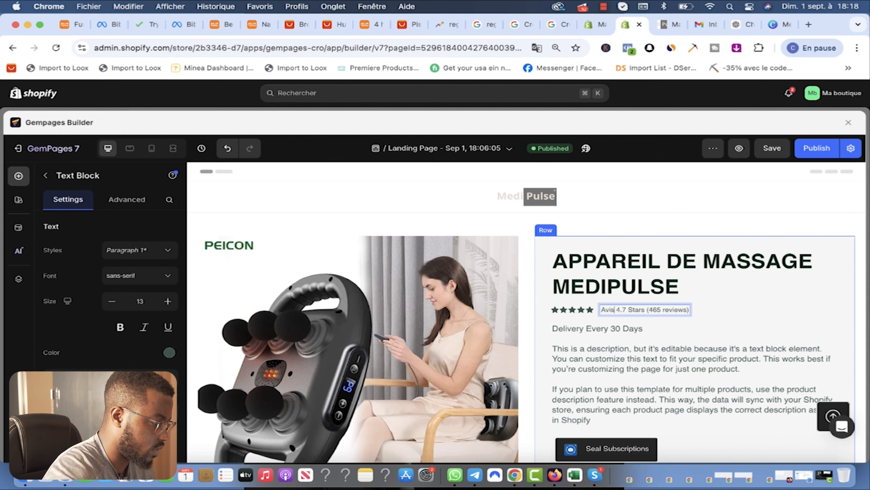
key(BackSpace)
key(BackSpace)
key(BackSpace)
key(BackSpace)
text(Score)
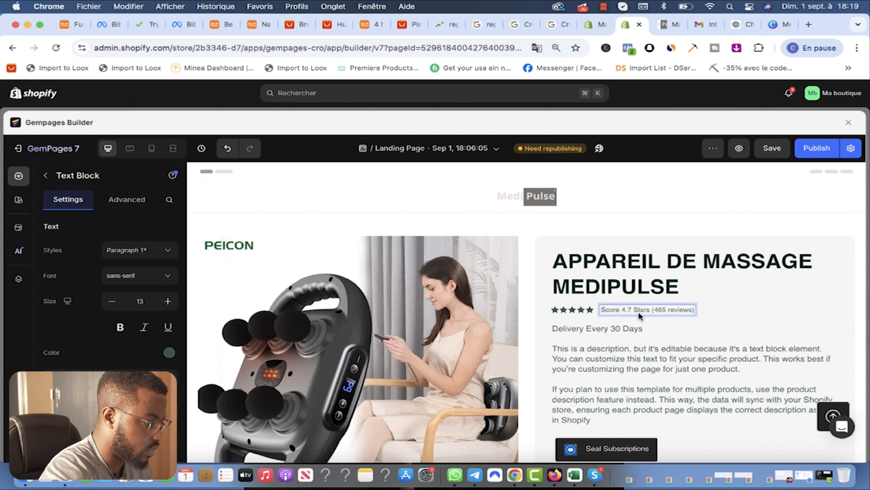
double_click(640, 310)
text(Étoiles)
double_click(674, 310)
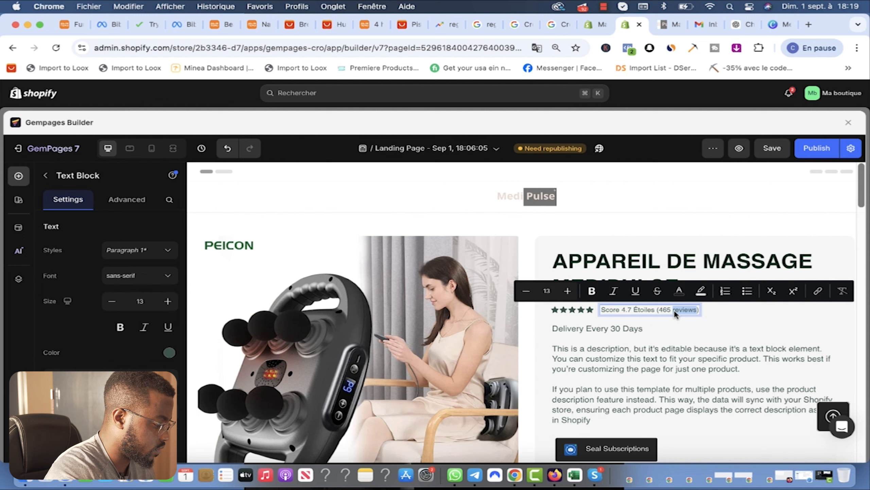
text(Avis)
Step: Replace the delivery line with 'Livraison en 7 À 10 jours', then go back to ChatGPT
click(699, 313)
click(606, 327)
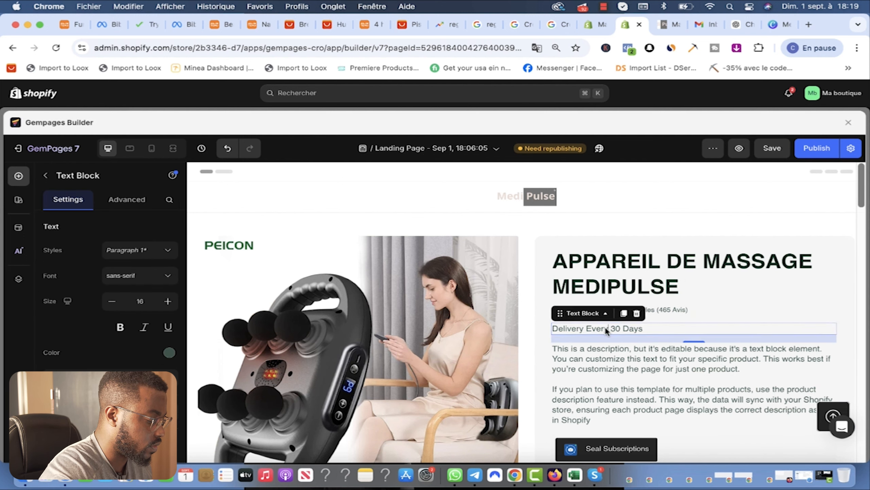
click(612, 329)
triple_click(609, 328)
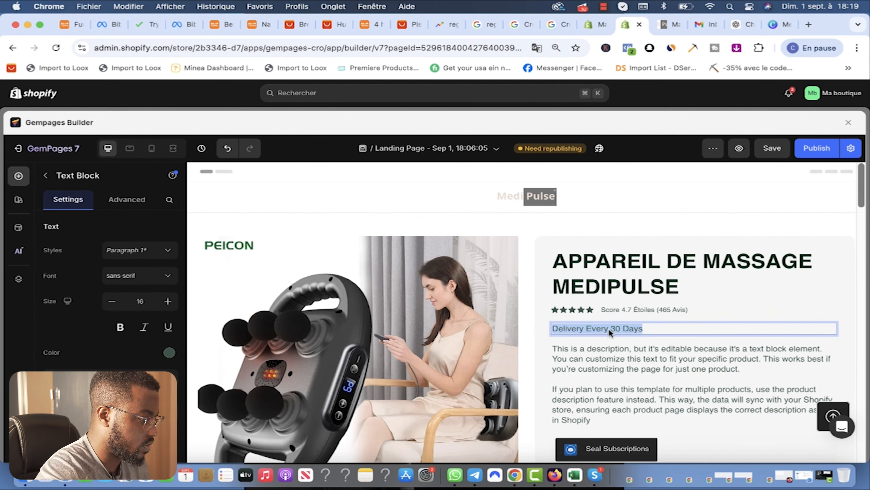
text(Livrai)
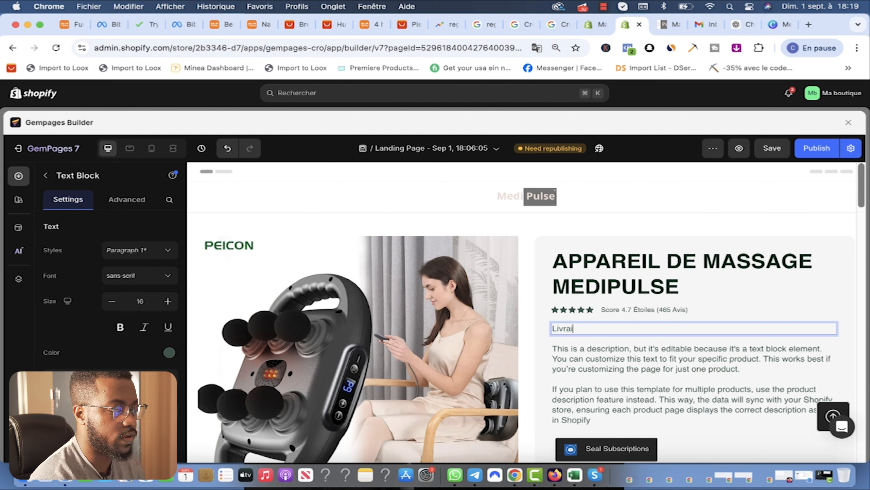
text(son en)
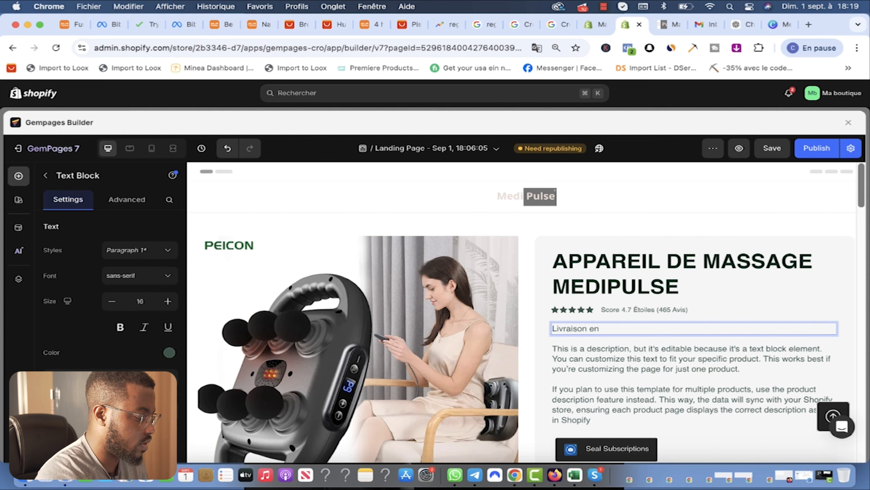
text(È)
key(BackSpace)
text(7 À 10 jours)
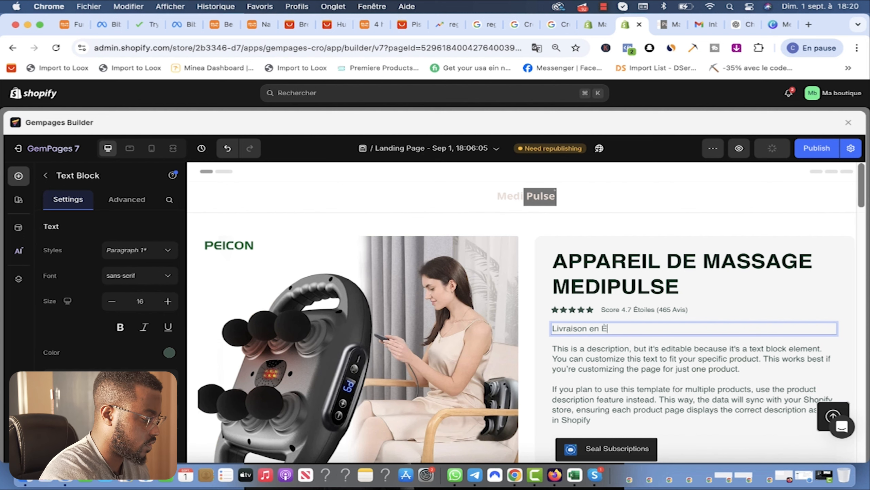
scroll(685, 295, down, 2)
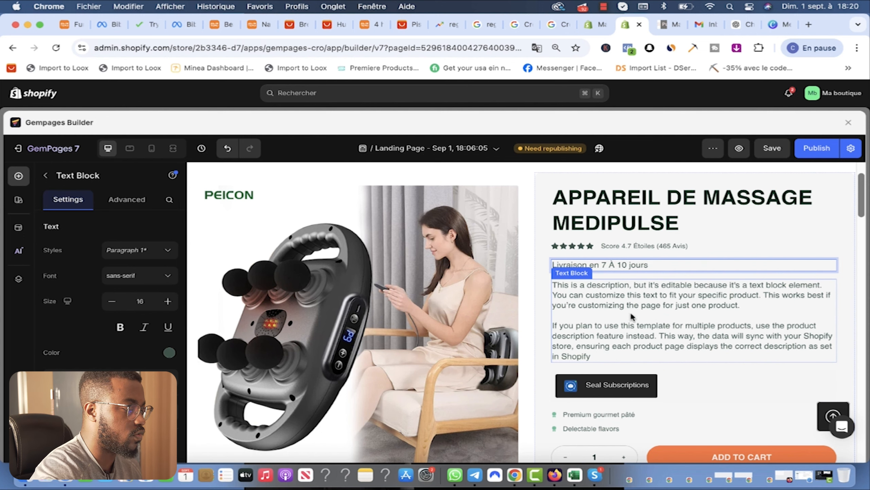
click(761, 23)
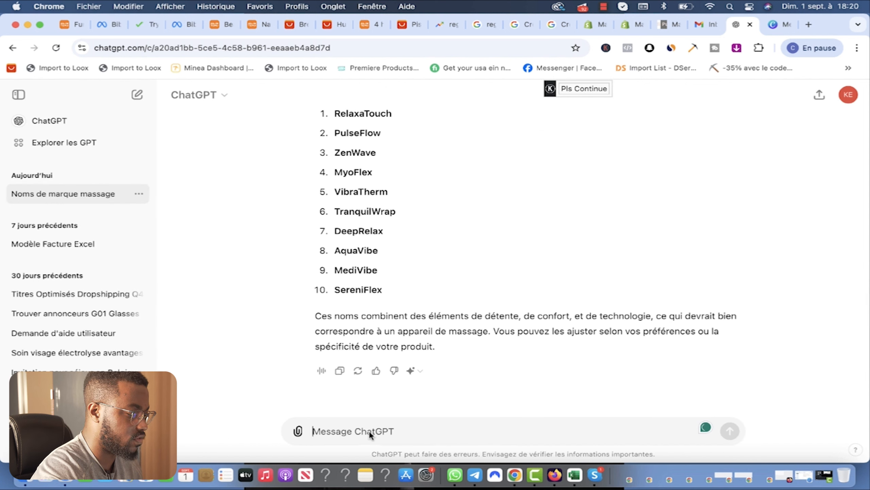
Step: Ask ChatGPT for four benefits of the six-ball body massager, then select the placeholder description in GemPages
text(mon produit)
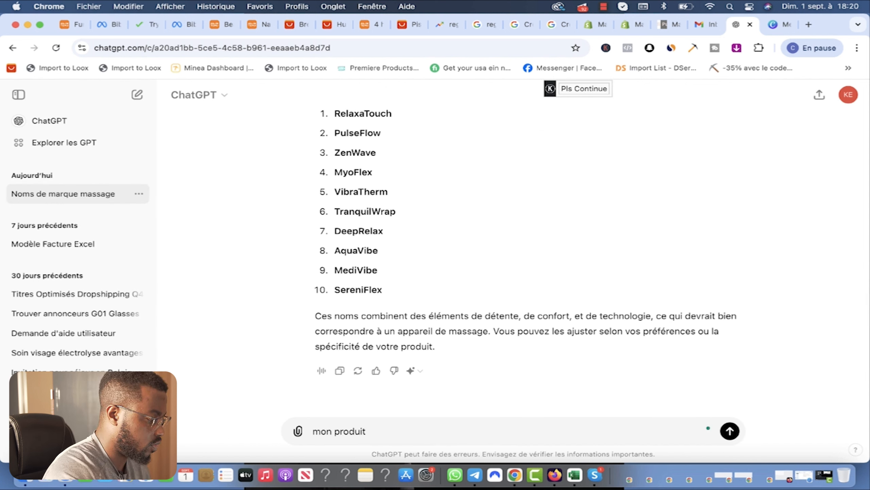
text( est un a)
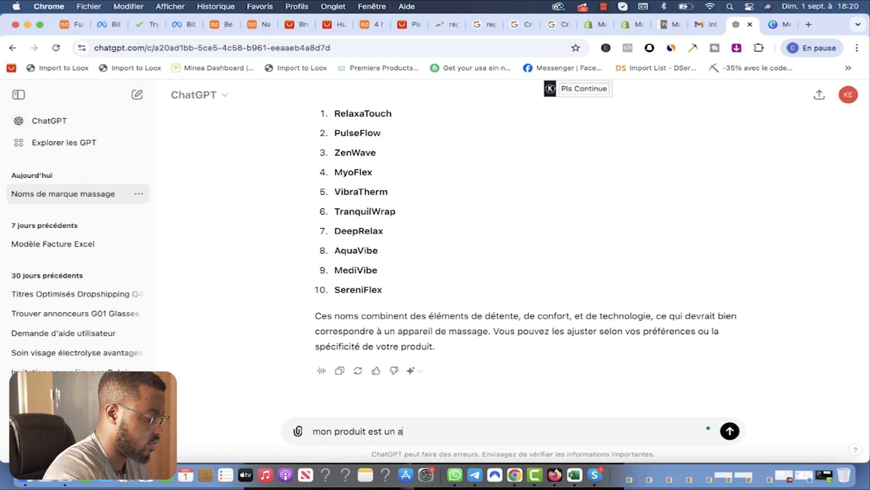
text(ppareil de massage du)
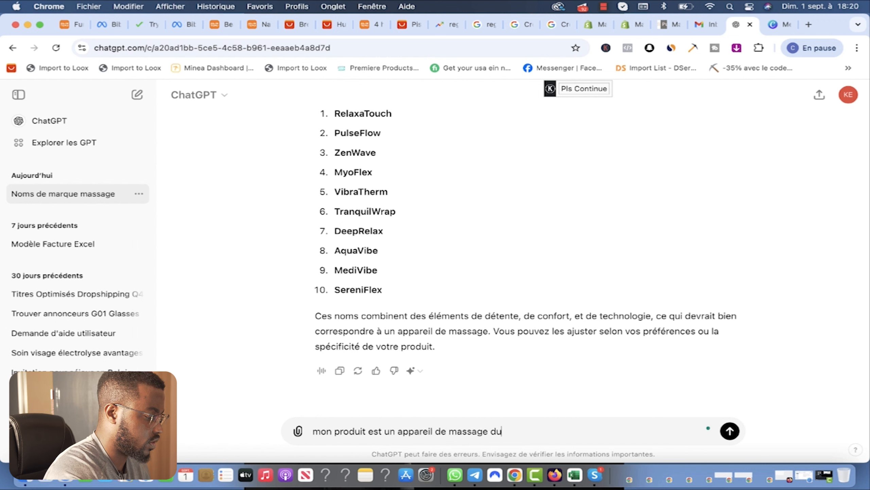
text( corps qui a 6)
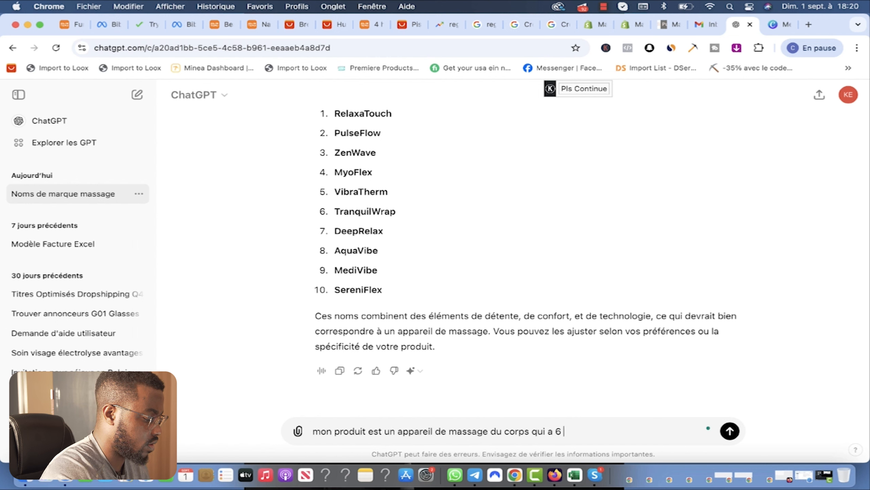
text( boules de p)
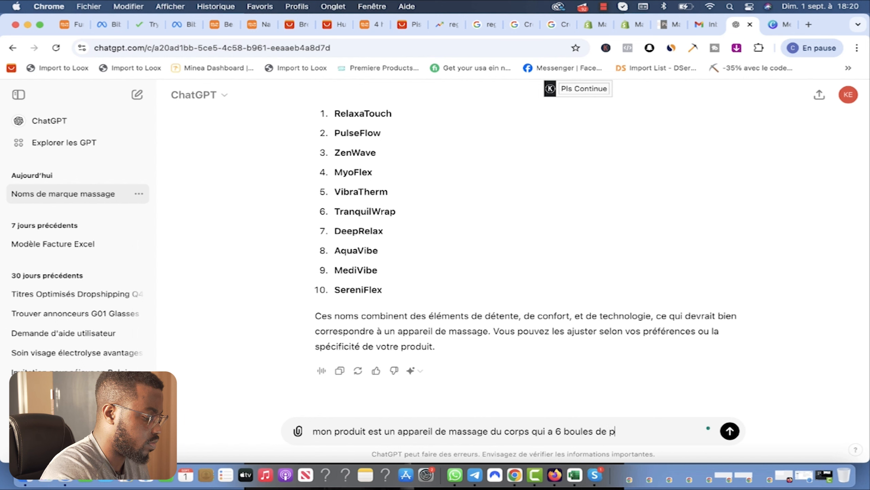
text(oint d'action de massage )
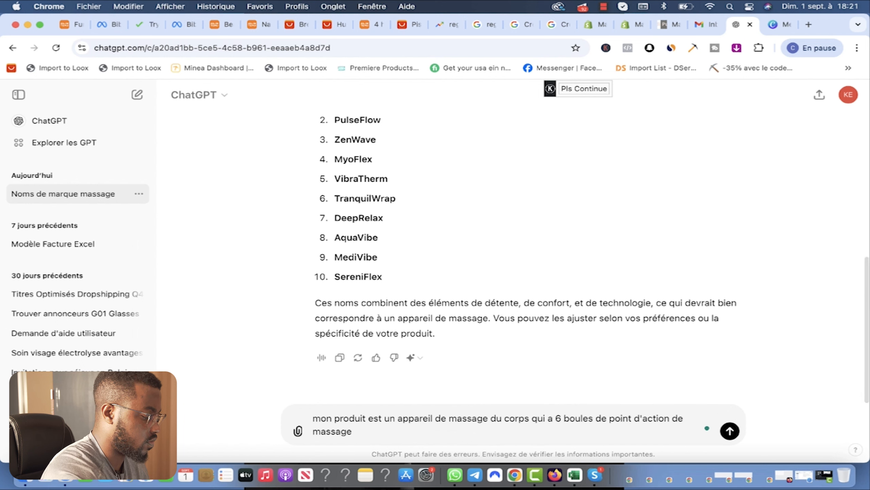
text(donc peut s)
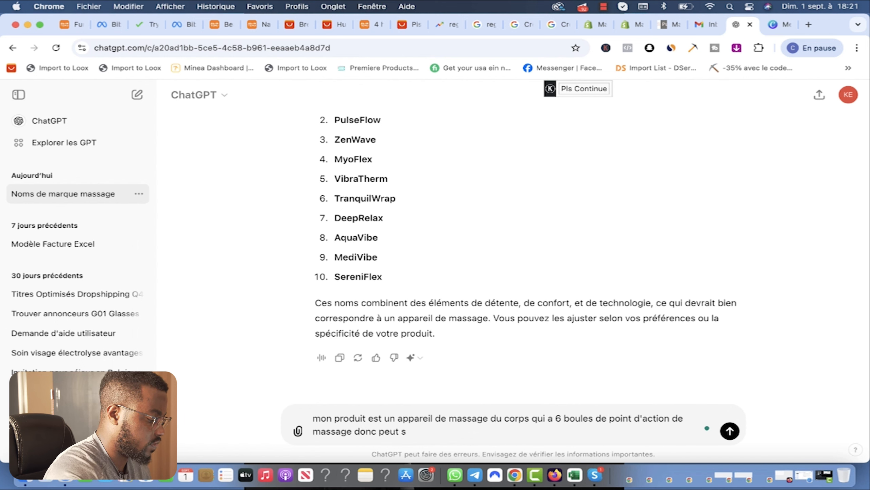
key(BackSpace)
text(cibler 6 zones du )
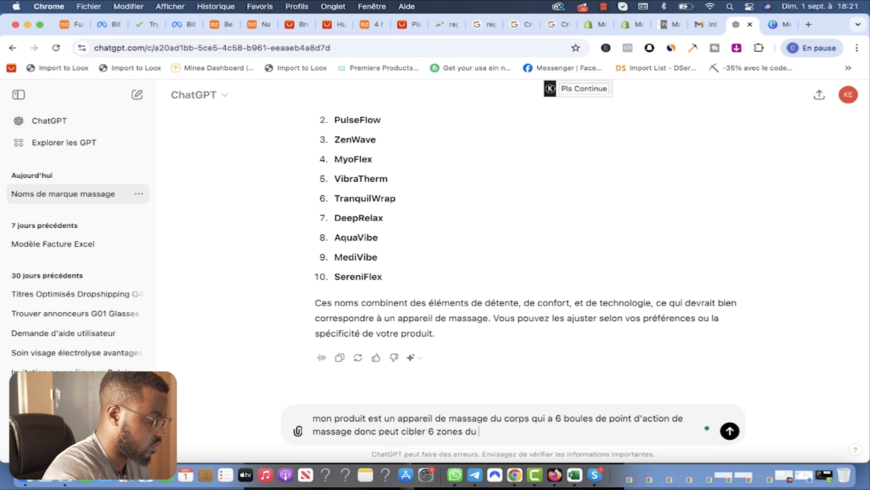
text(corps en meme t)
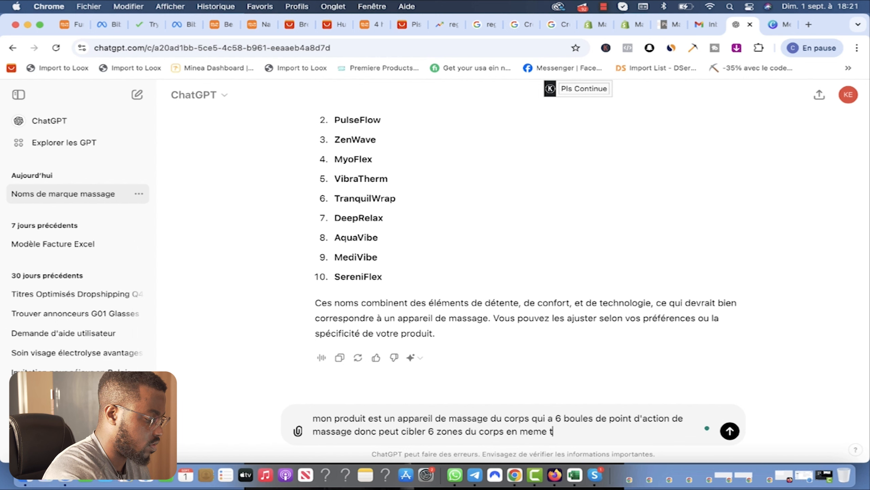
text(emps. j'aimerai que tu)
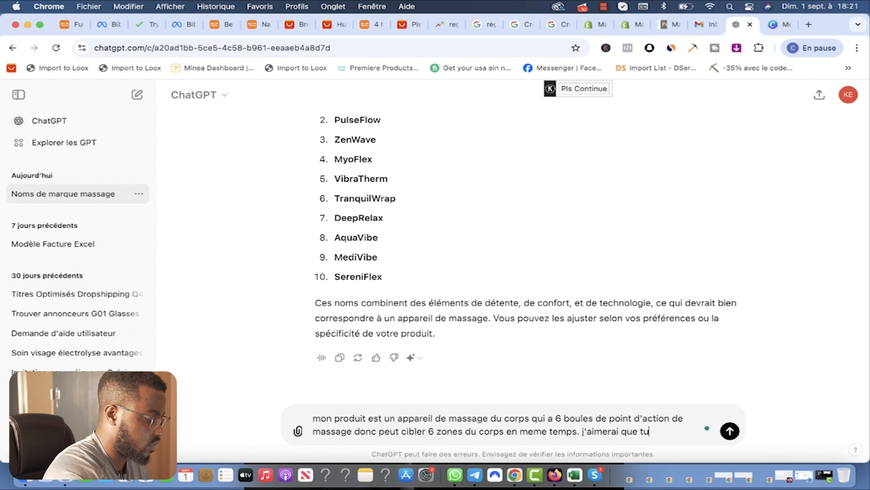
text( me donnes 4 avantag)
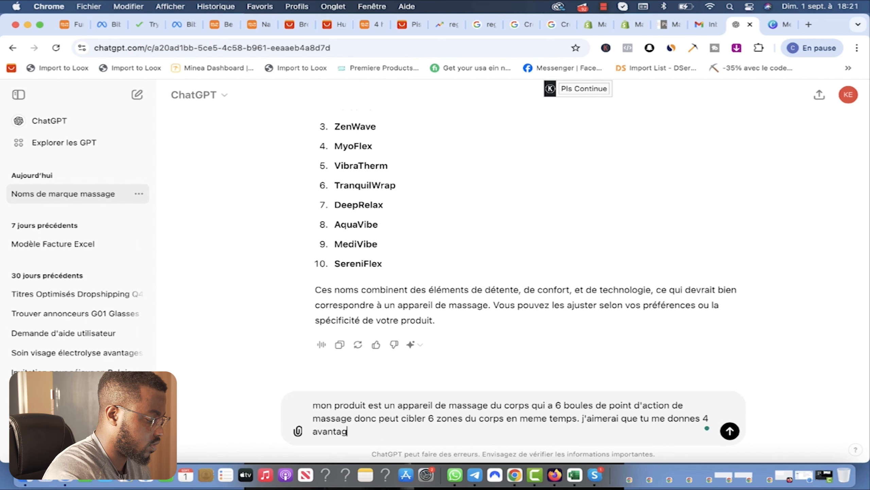
text(es d'utilisati)
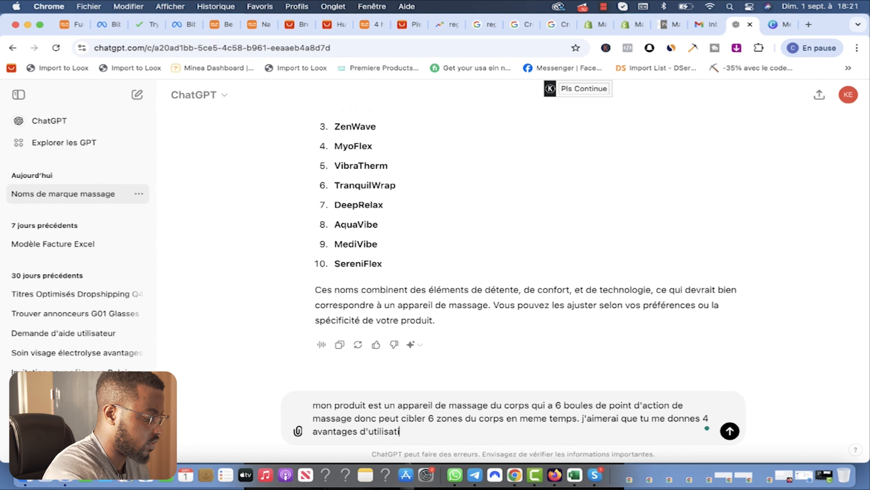
text(on de mon appareil)
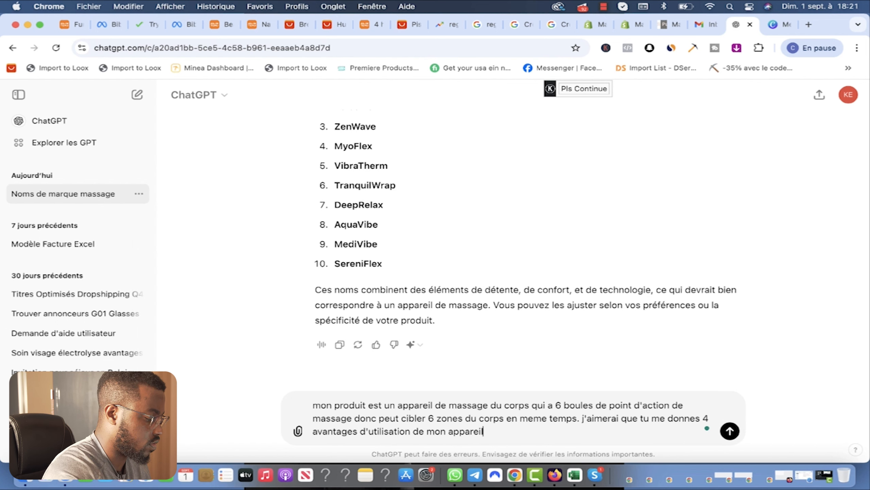
key(Return)
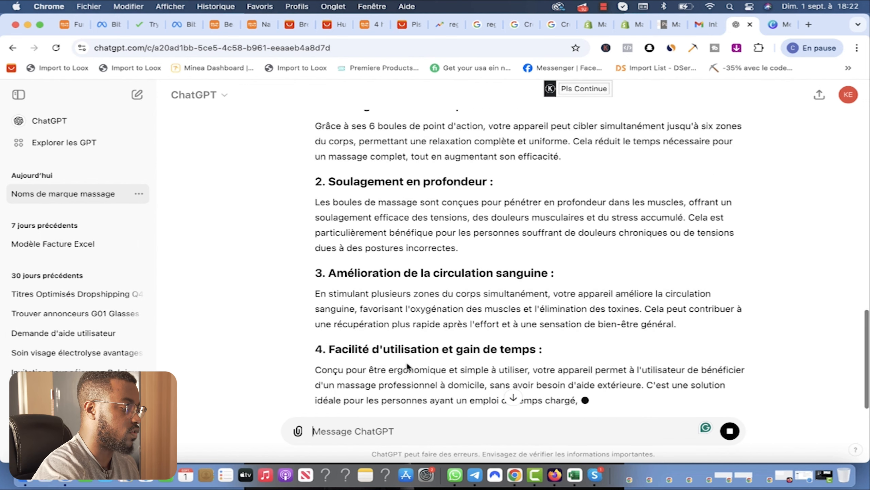
scroll(408, 365, up, 3)
scroll(434, 291, up, 2)
drag(546, 277, 327, 276)
click(631, 24)
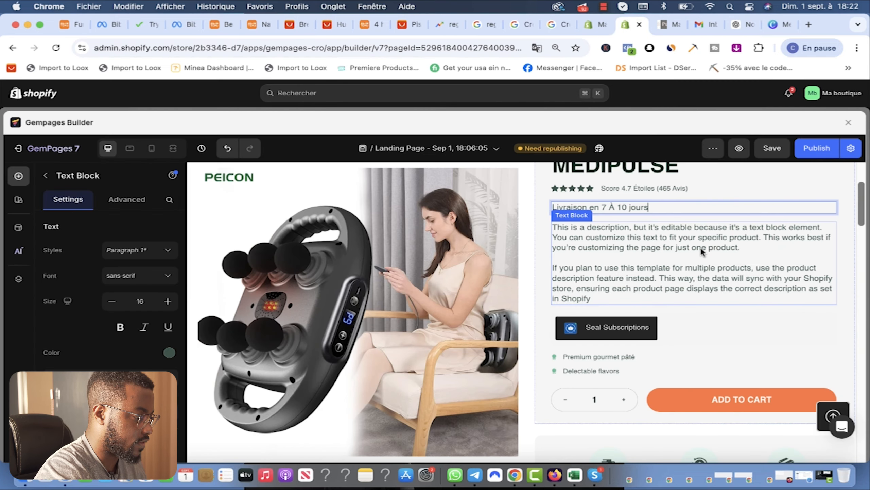
click(701, 246)
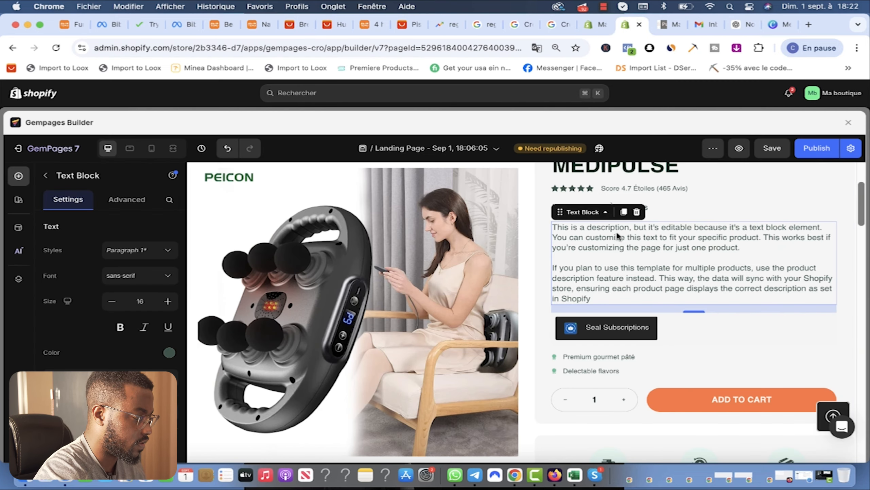
key(Delete)
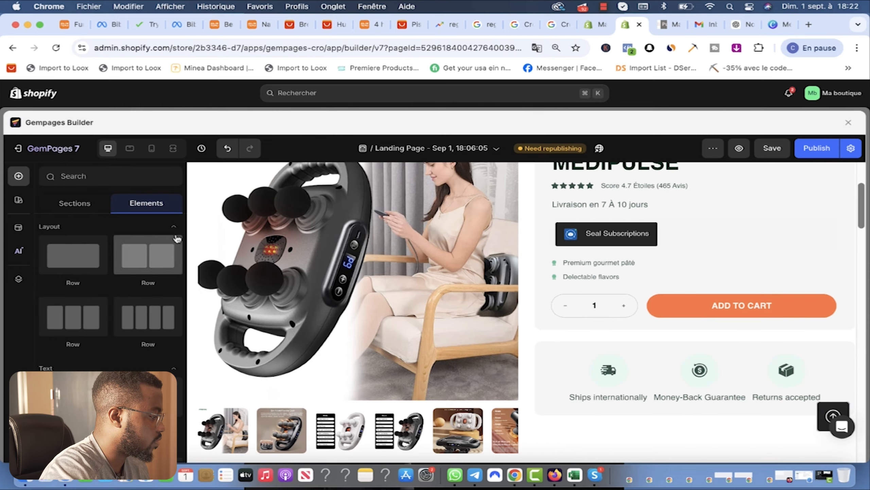
click(75, 203)
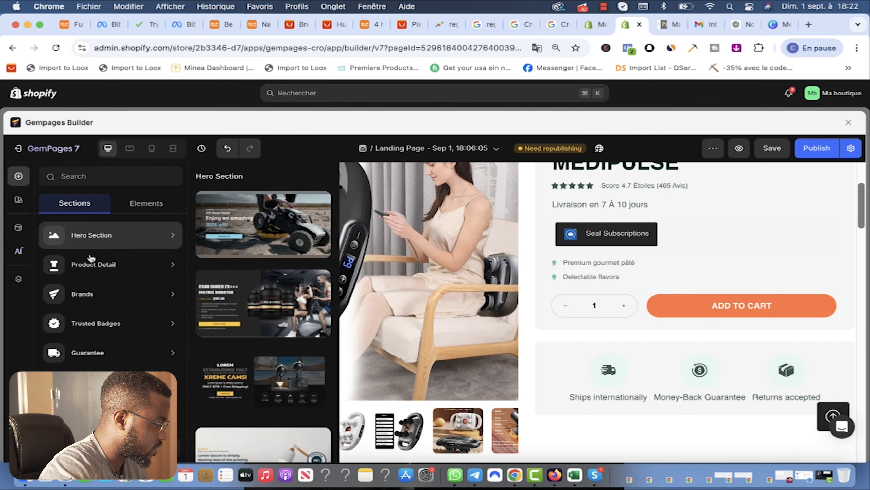
mouse_move(103, 381)
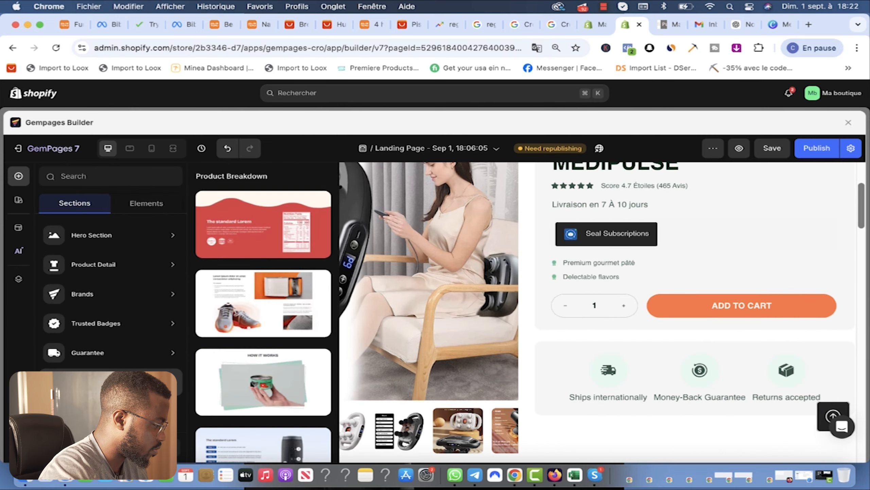
scroll(103, 381, down, 2)
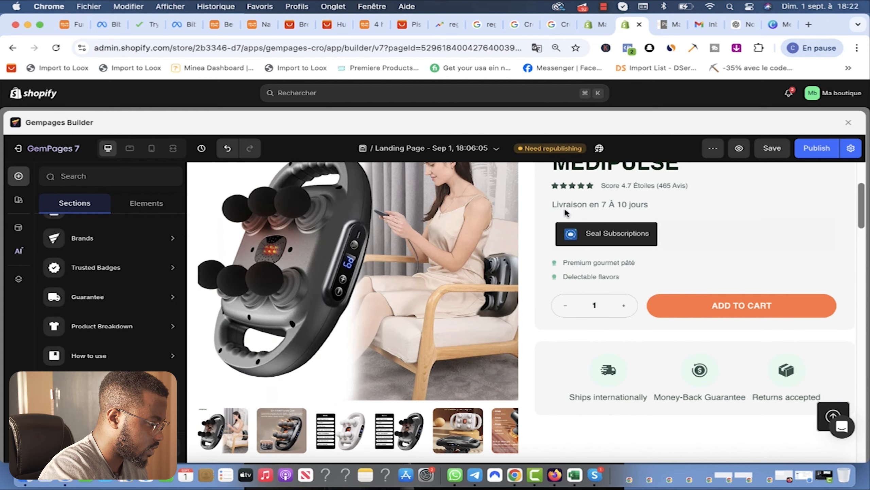
mouse_move(102, 271)
mouse_move(99, 244)
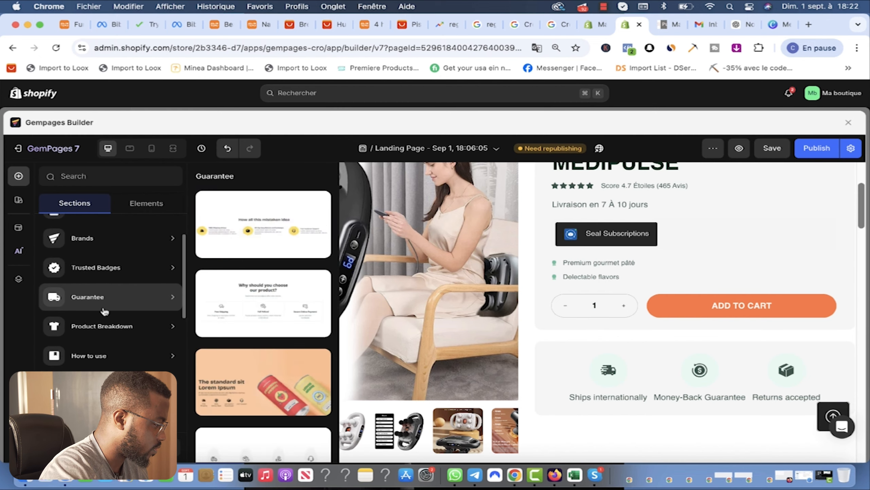
scroll(92, 343, down, 2)
mouse_move(90, 350)
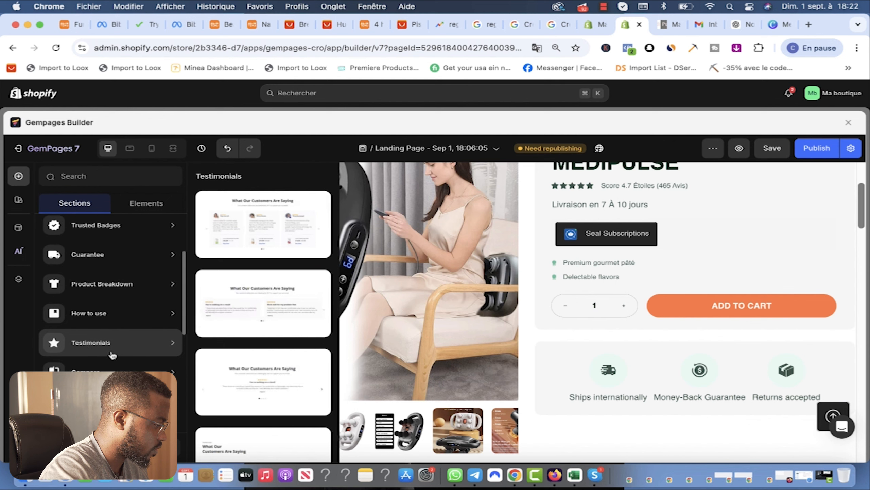
scroll(110, 343, down, 2)
scroll(110, 342, down, 2)
mouse_move(101, 328)
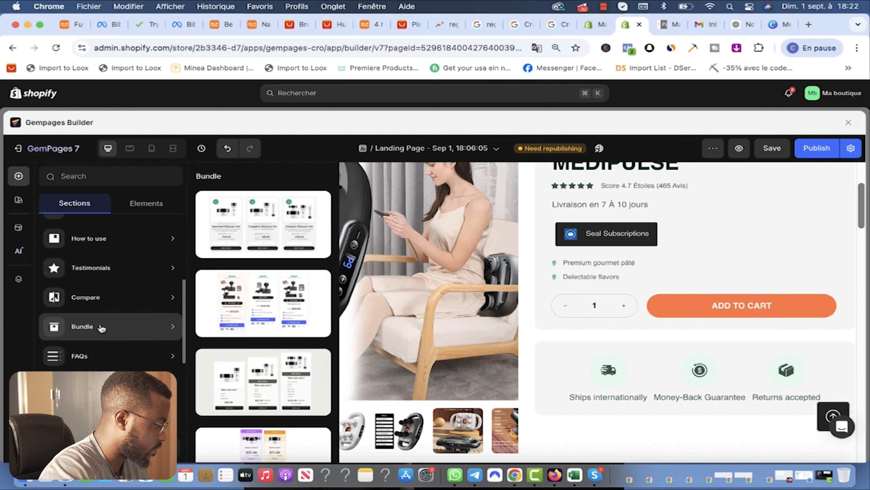
scroll(100, 336, down, 4)
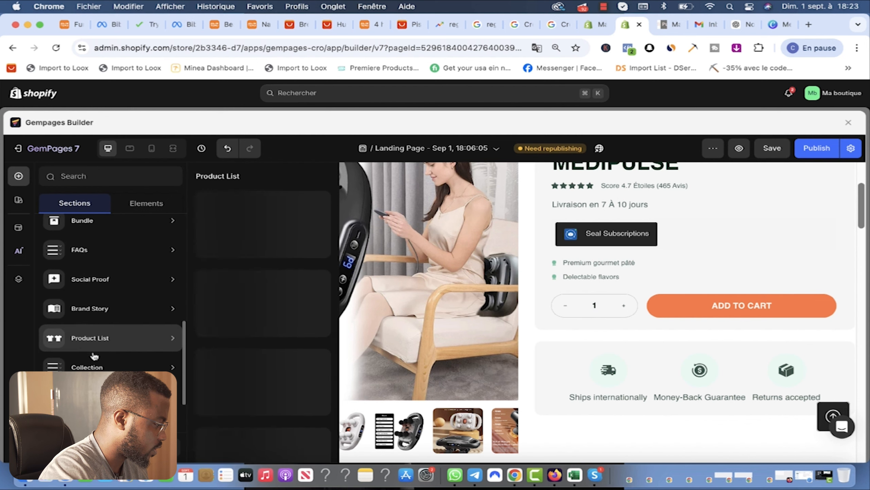
mouse_move(89, 367)
scroll(89, 367, down, 2)
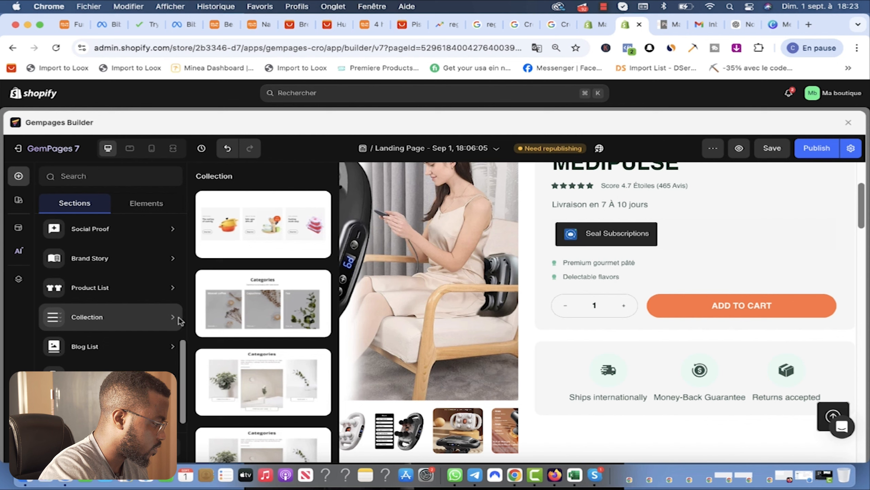
scroll(275, 329, down, 4)
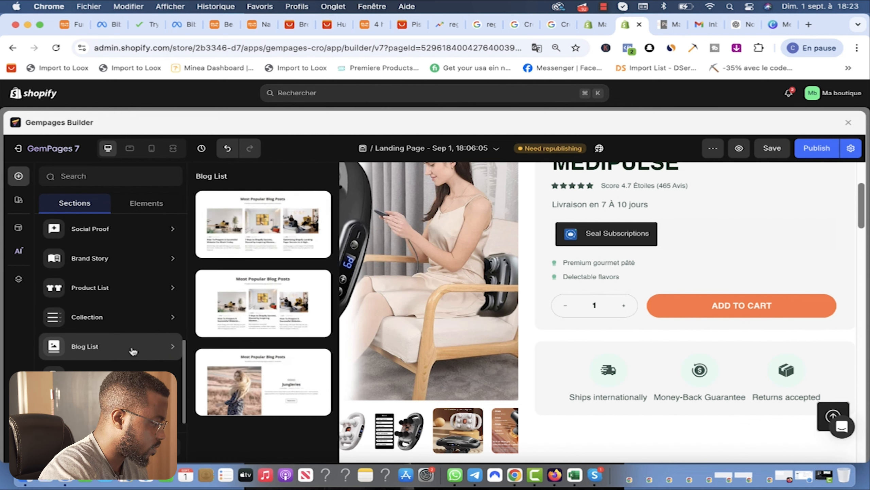
scroll(164, 377, down, 1)
mouse_move(150, 385)
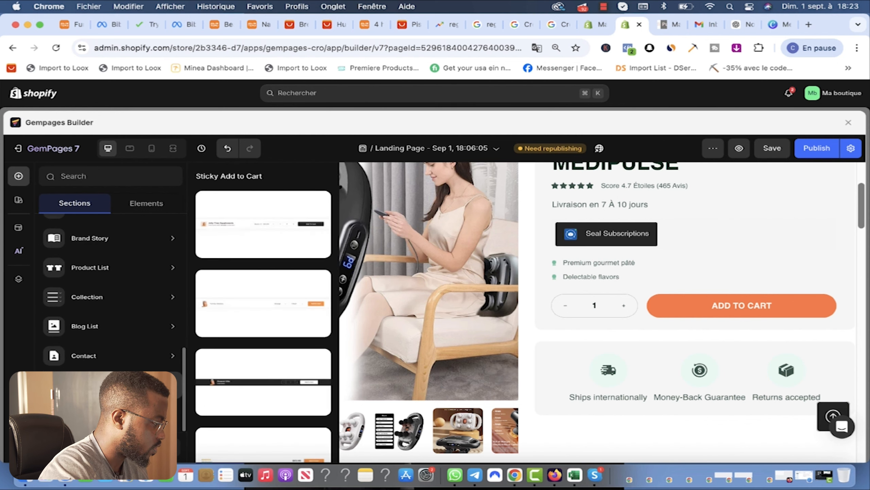
scroll(103, 308, up, 5)
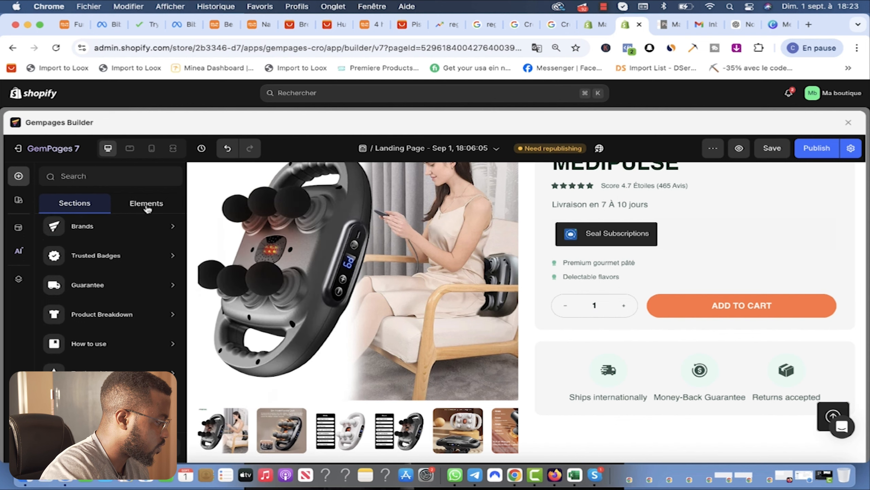
click(147, 204)
Step: Copy the four-point checklist from the cosmetics section, undoing a misplaced paste
click(77, 204)
click(18, 199)
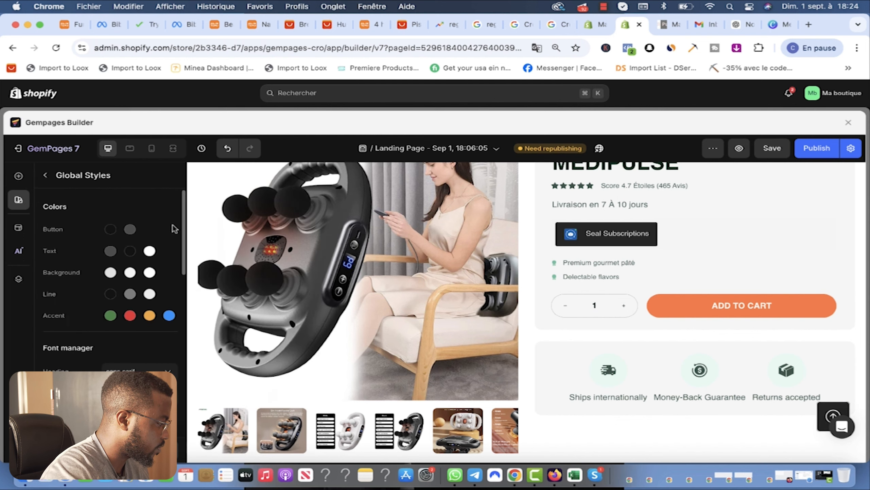
click(45, 175)
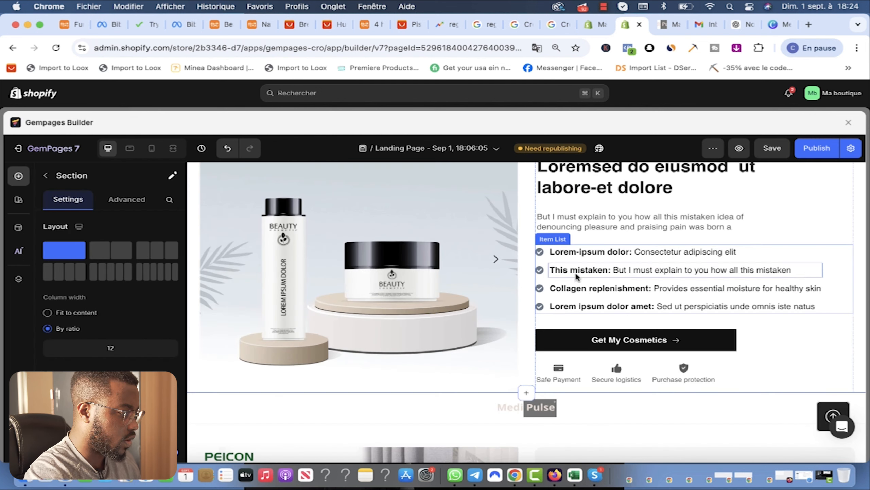
click(570, 251)
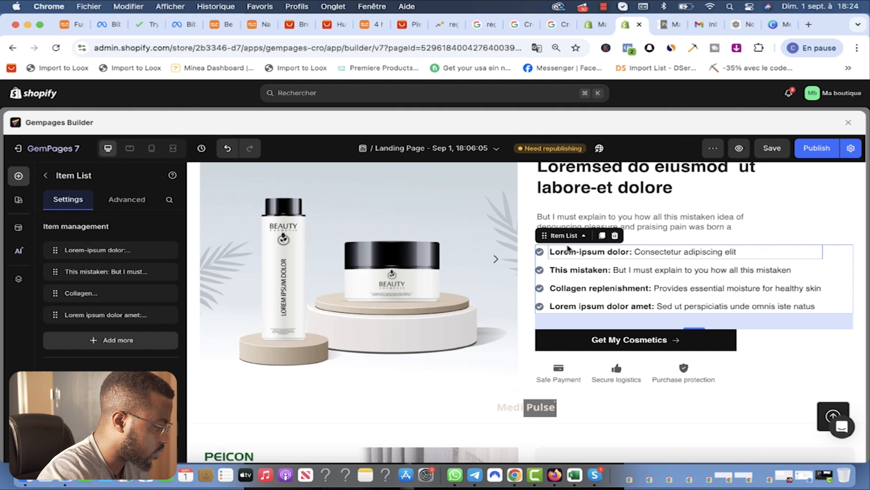
key(super+s)
scroll(652, 327, down, 2)
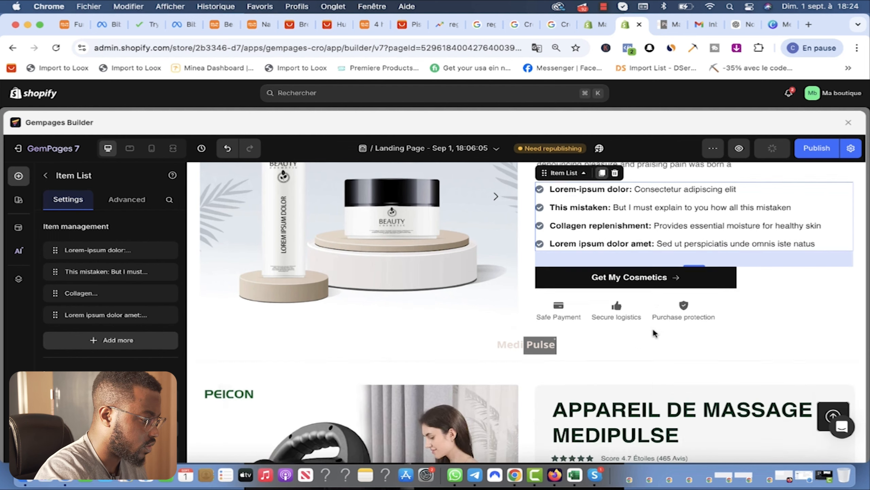
key(super+v)
key(super+z)
Step: Paste the checklist into the MEDIPULSE product section and move it below the delivery line
scroll(604, 226, up, 5)
scroll(617, 257, down, 13)
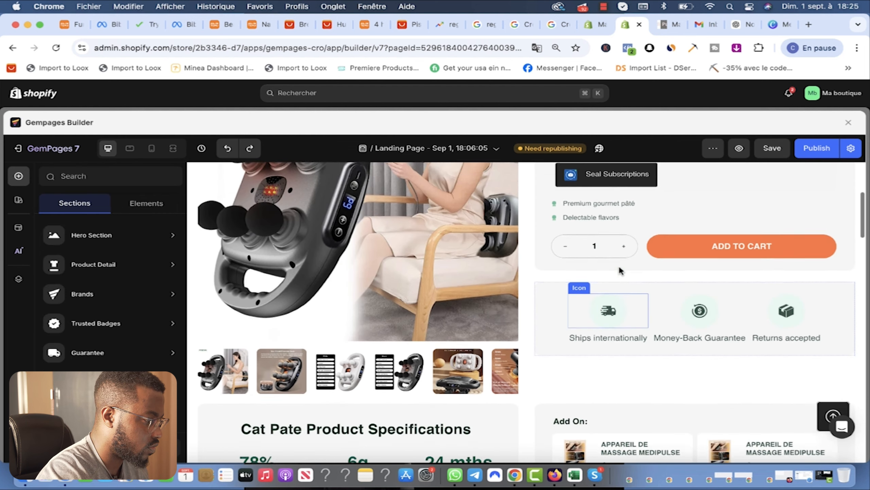
scroll(622, 261, up, 1)
key(super+s)
drag(608, 356, 608, 324)
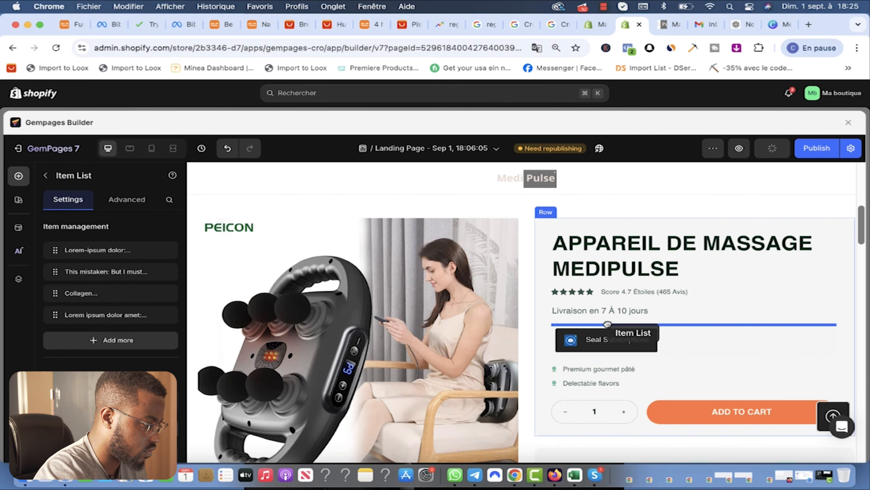
scroll(617, 322, up, 2)
scroll(634, 322, down, 3)
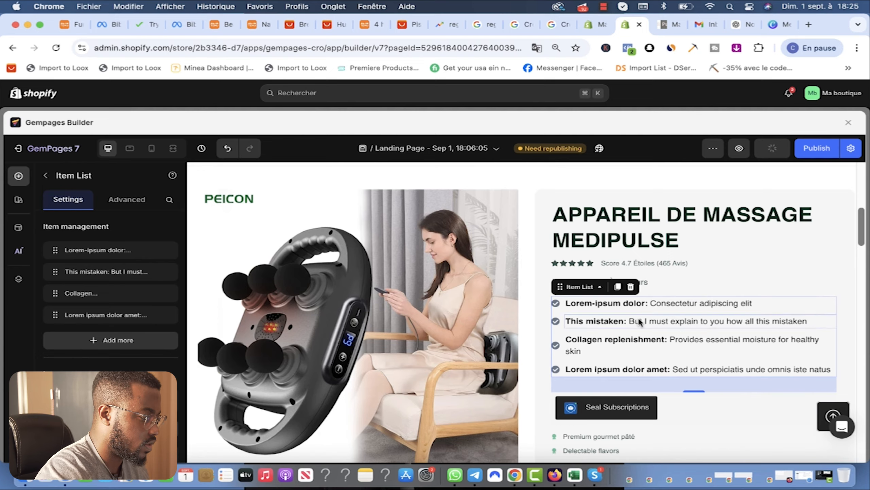
scroll(638, 322, up, 10)
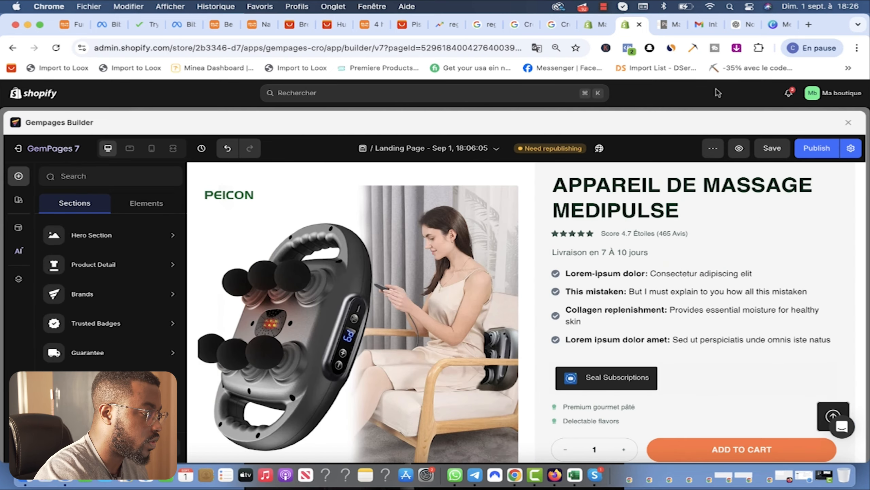
Step: Copy ChatGPT's advantage headings, such as 'Soulagement en profondeur' and 'Amélioration de la circulation sanguine', into the checklist
click(739, 25)
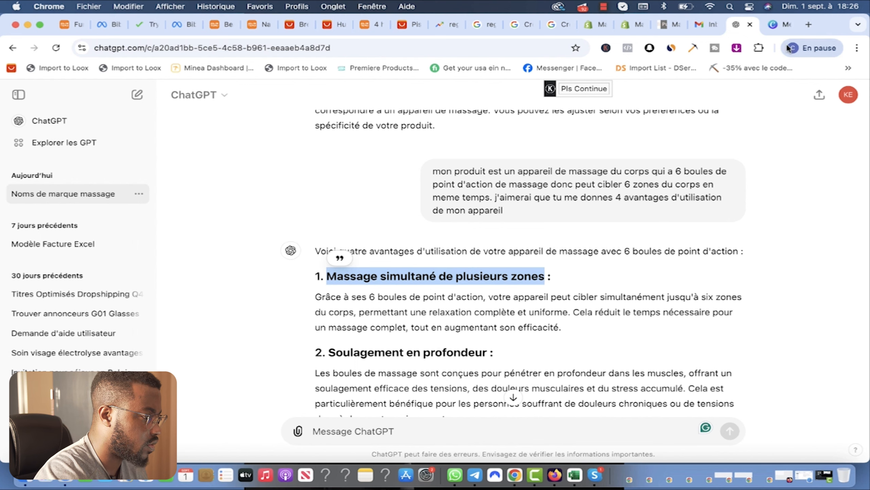
click(632, 24)
click(756, 275)
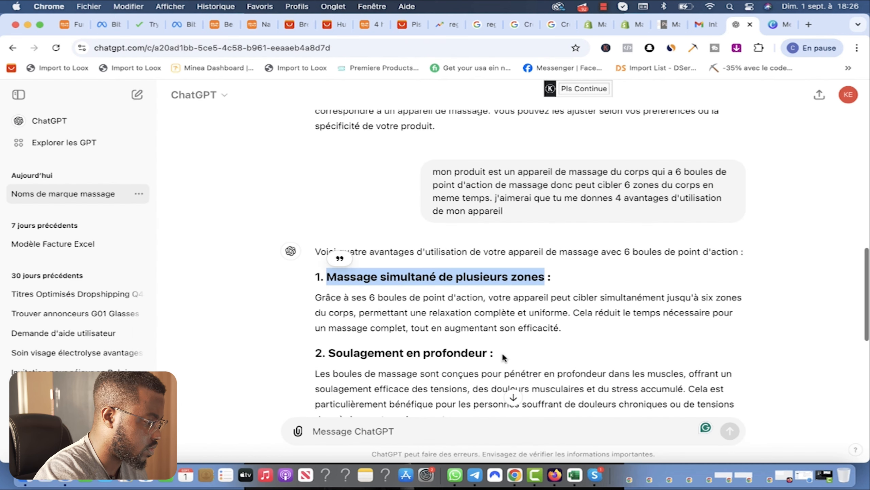
drag(490, 356, 329, 355)
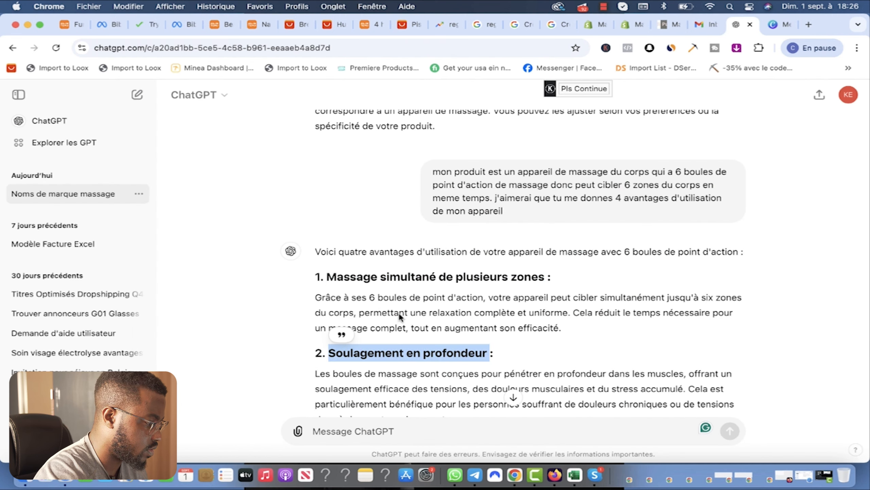
click(632, 24)
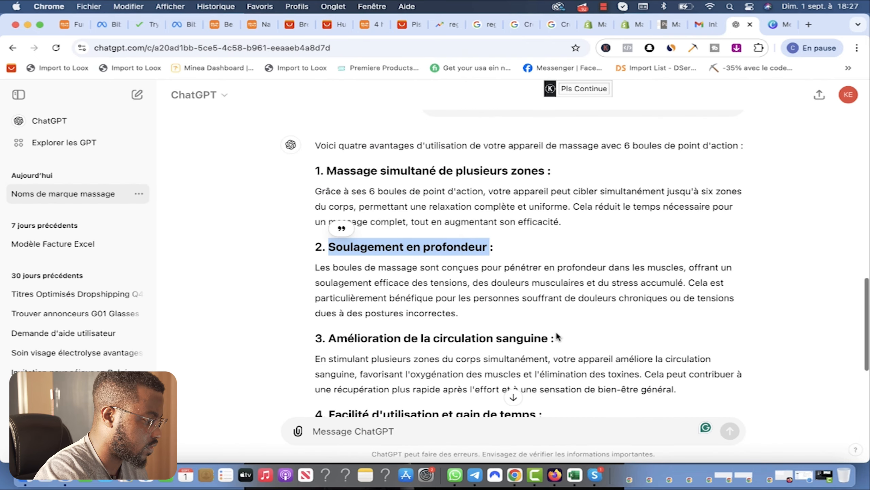
drag(548, 338, 331, 341)
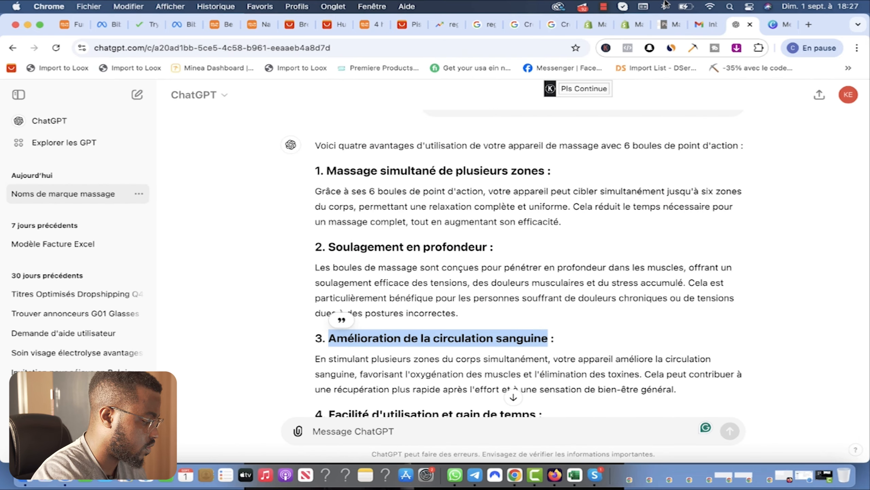
click(636, 25)
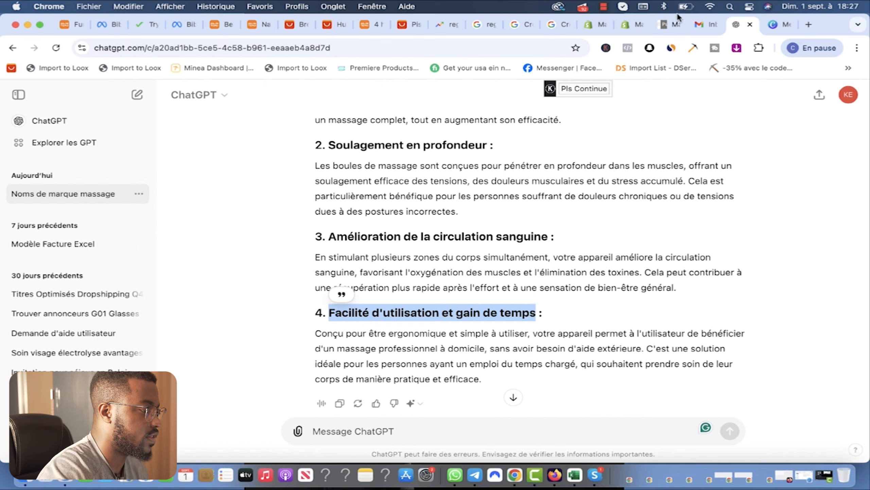
click(634, 27)
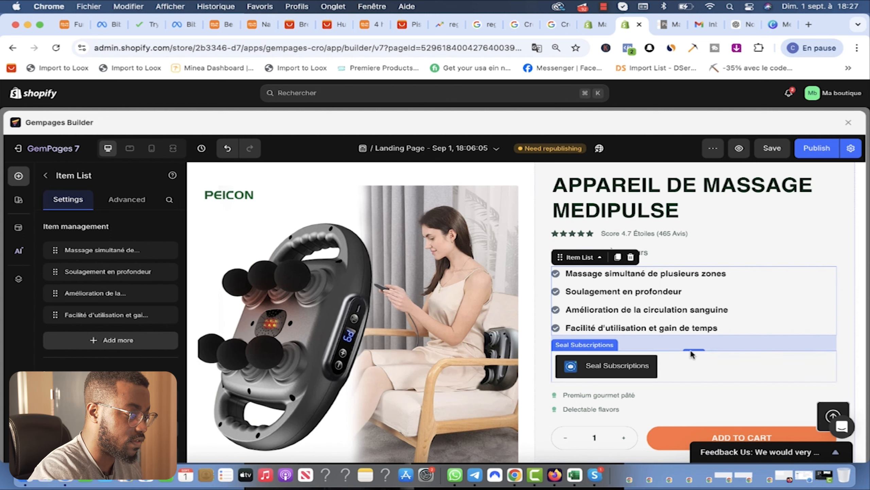
Step: Reduce the spacing below the benefit checklist to 7 px
scroll(685, 343, down, 6)
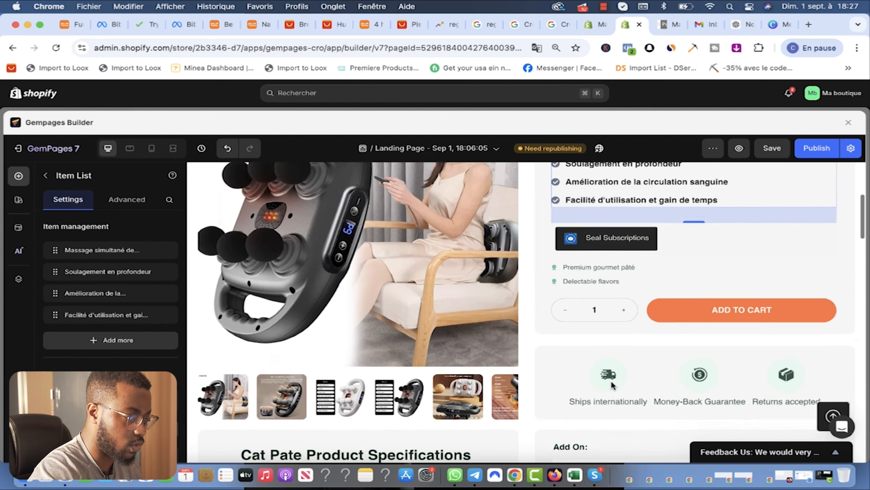
scroll(668, 339, up, 6)
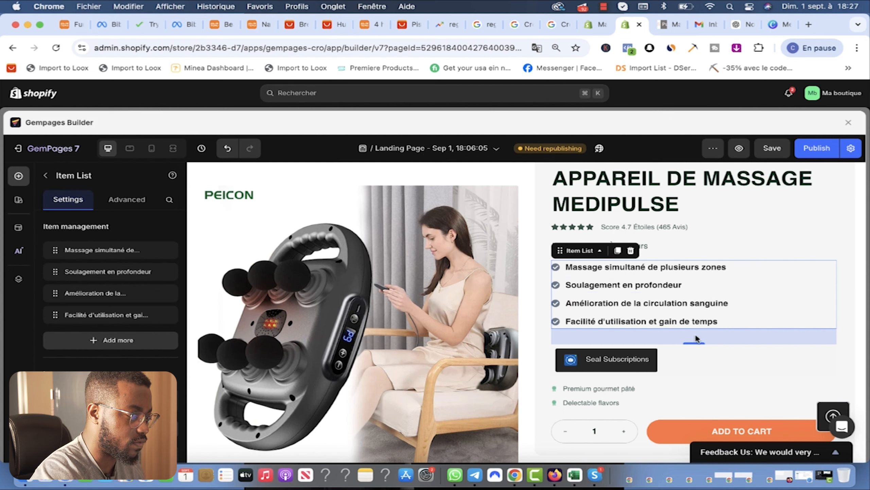
drag(696, 342, 696, 330)
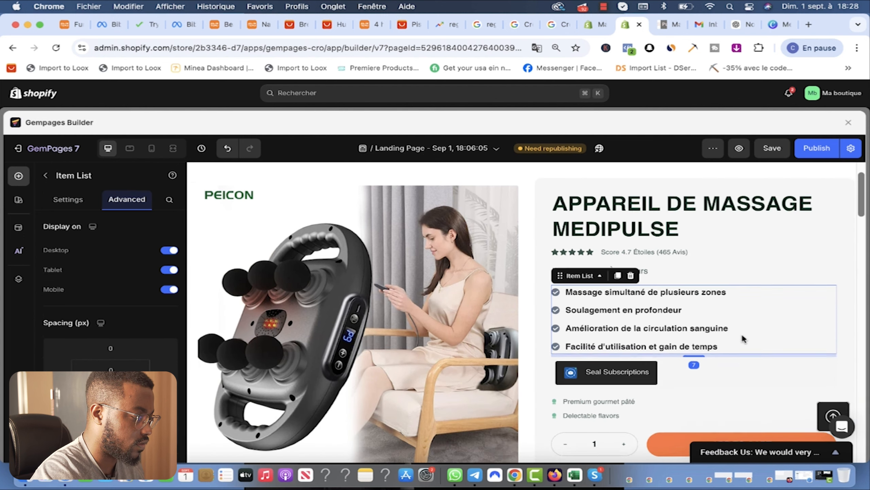
scroll(603, 363, down, 2)
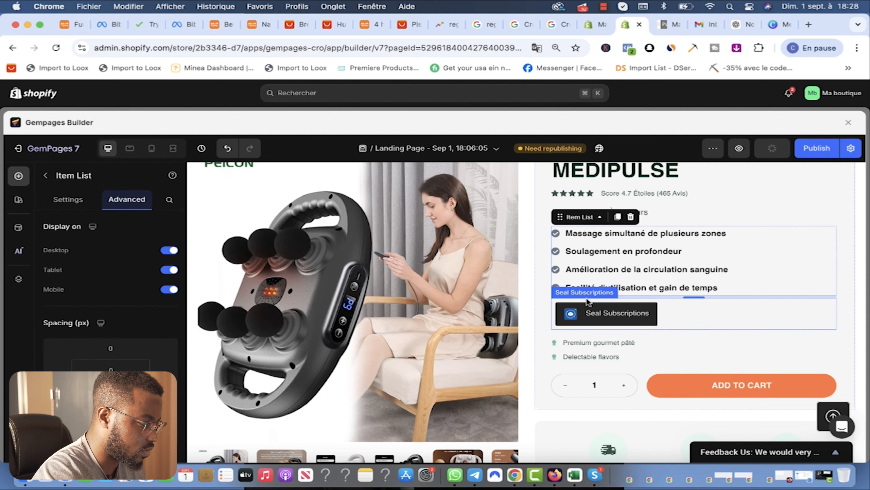
Step: Delete the Seal Subscriptions block and add bullets 'Satisfaction ou Remboursé en 30 jours' and 'Resultat Rapide'
click(580, 316)
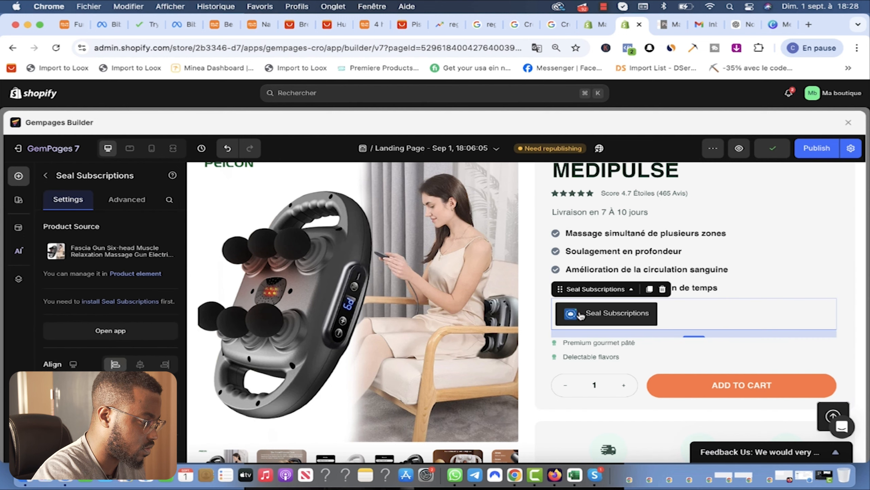
click(663, 289)
click(632, 313)
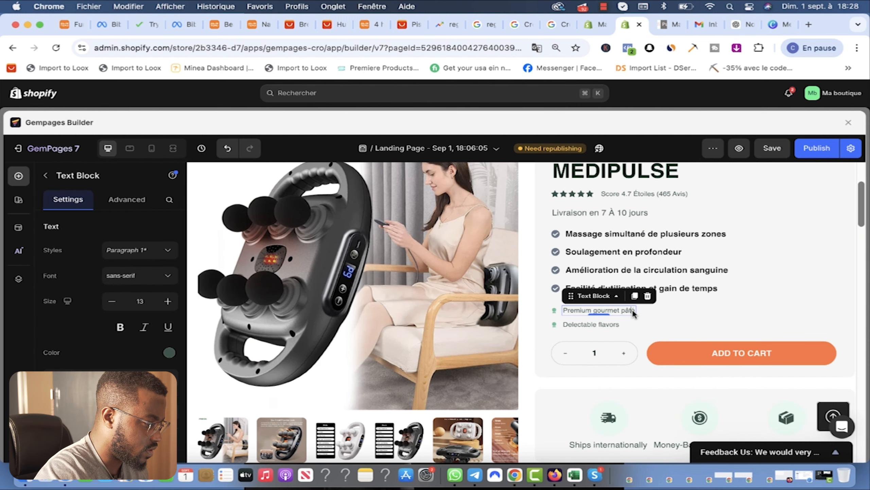
double_click(632, 312)
triple_click(632, 312)
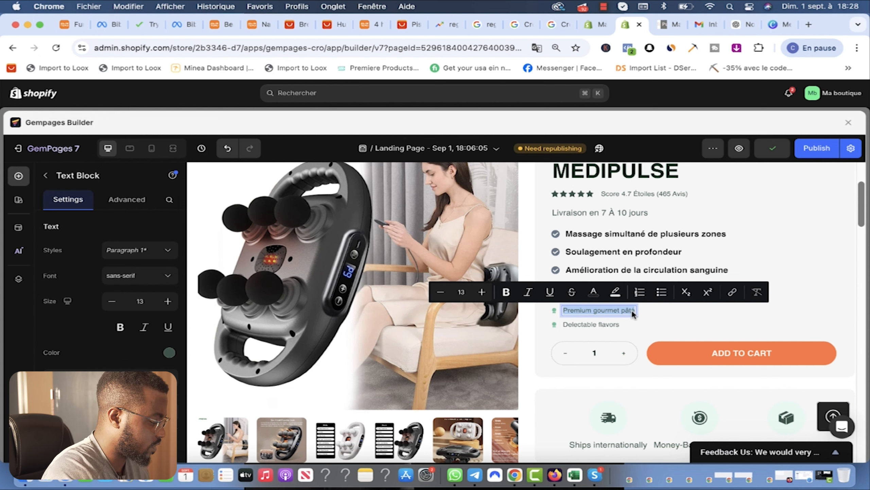
text(Satif)
text(factio)
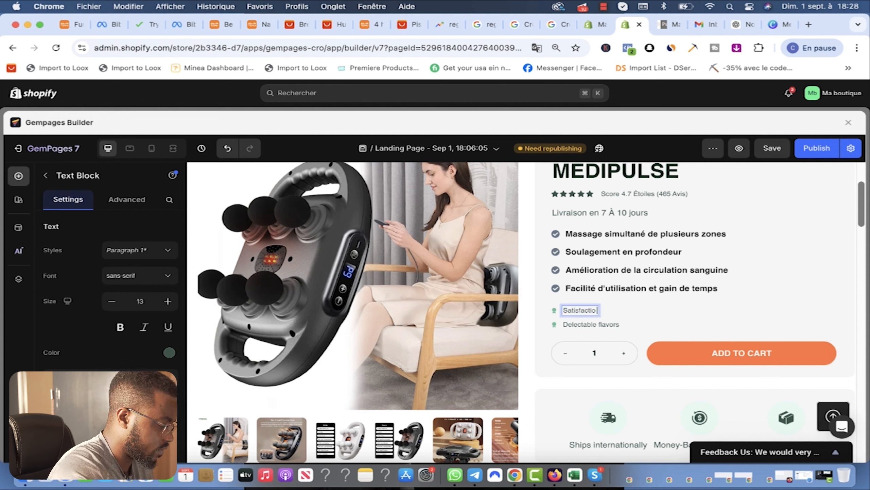
text(n ou)
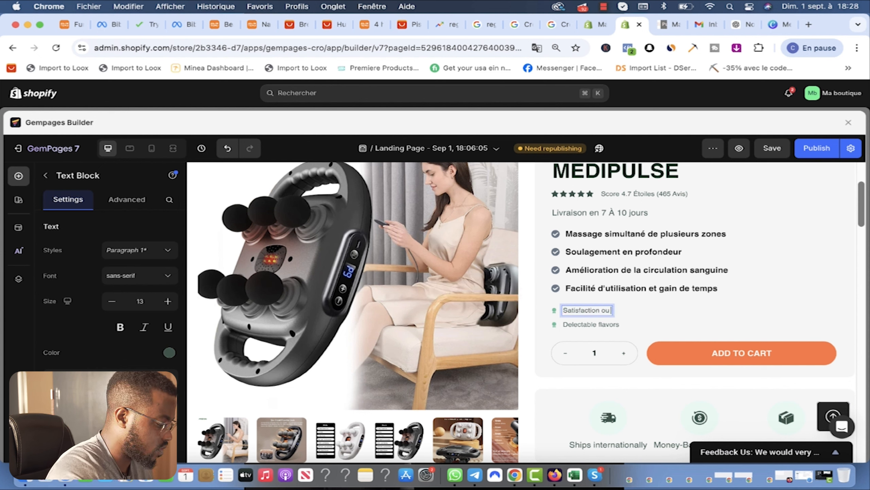
text( Remoursé en 30)
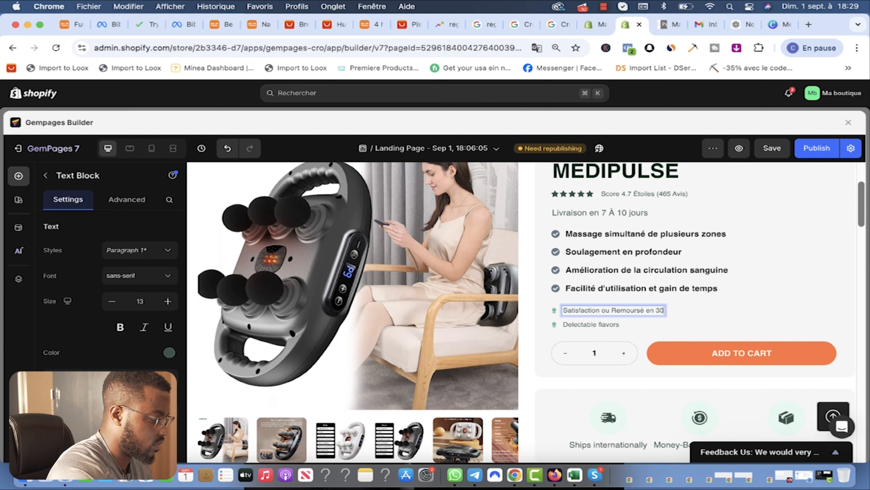
text(Resultat Rapide)
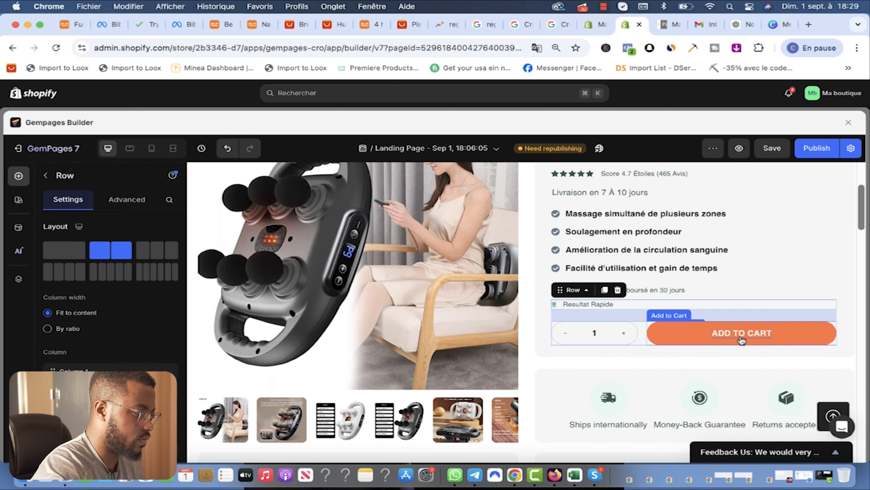
Step: Change the add-to-cart button label to 'AJOUTER AU PANIER' and save the page
click(740, 337)
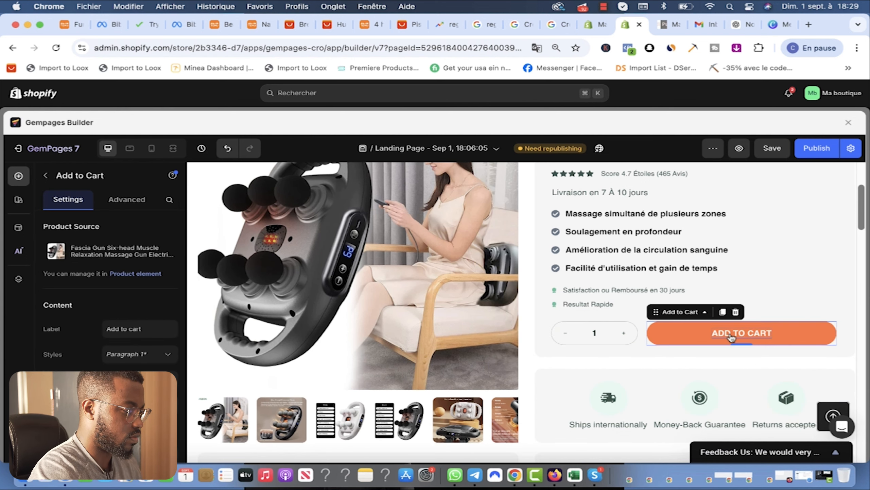
double_click(749, 333)
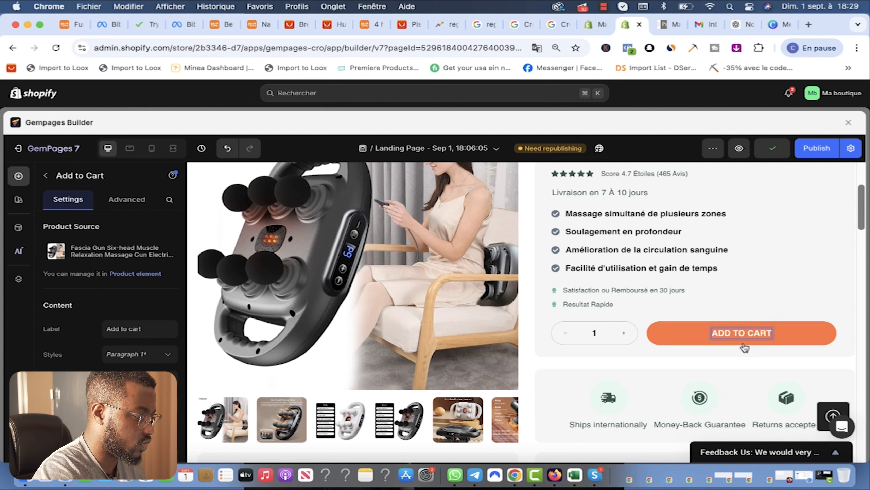
text(AJOUTER)
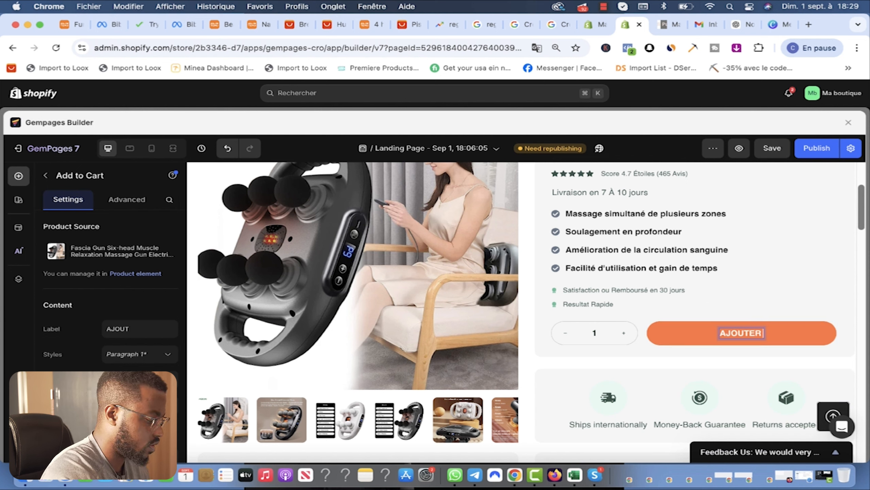
text( AU PANIER)
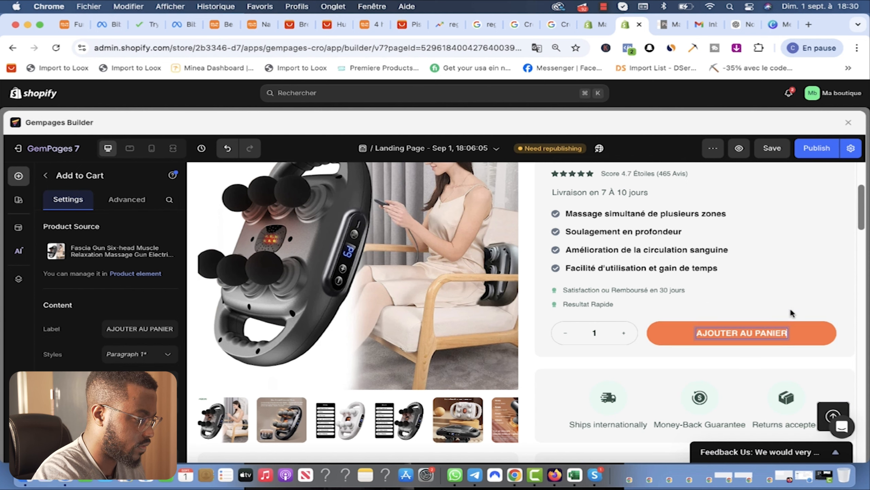
click(791, 312)
key(super+s)
click(768, 332)
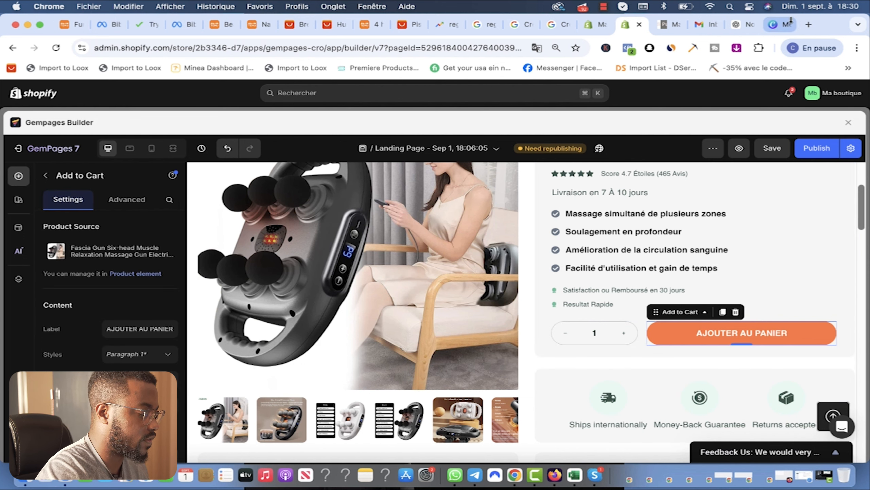
scroll(675, 203, up, 4)
scroll(278, 404, down, 5)
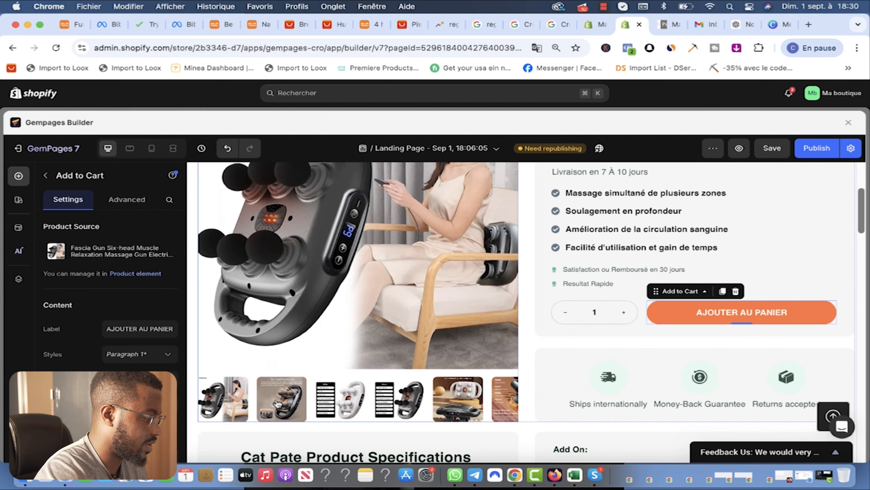
click(278, 404)
scroll(446, 343, up, 3)
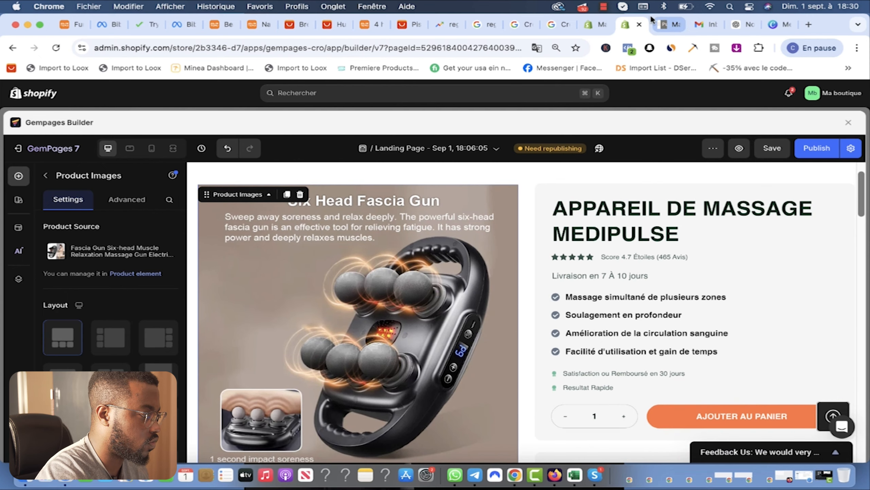
Step: Look up and copy the Medi Pulse logo's beige text colour in Canva: hex EBDDD4
click(783, 27)
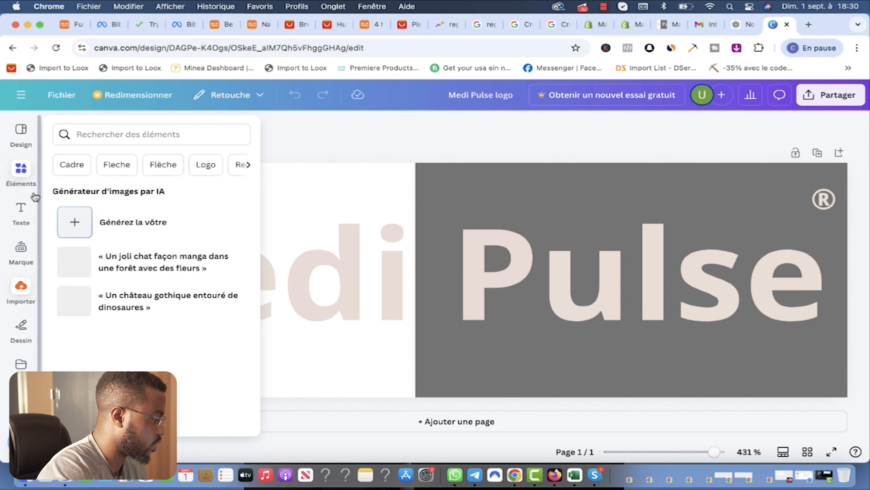
click(21, 289)
click(92, 262)
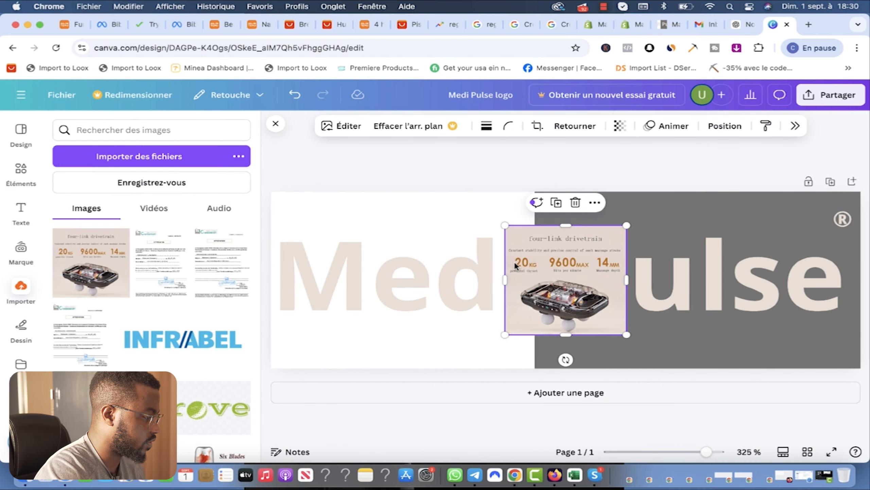
click(753, 321)
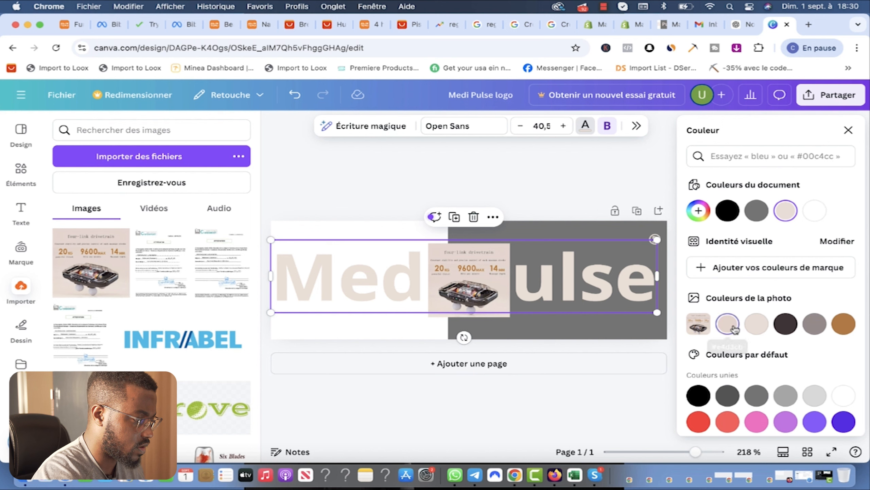
click(756, 327)
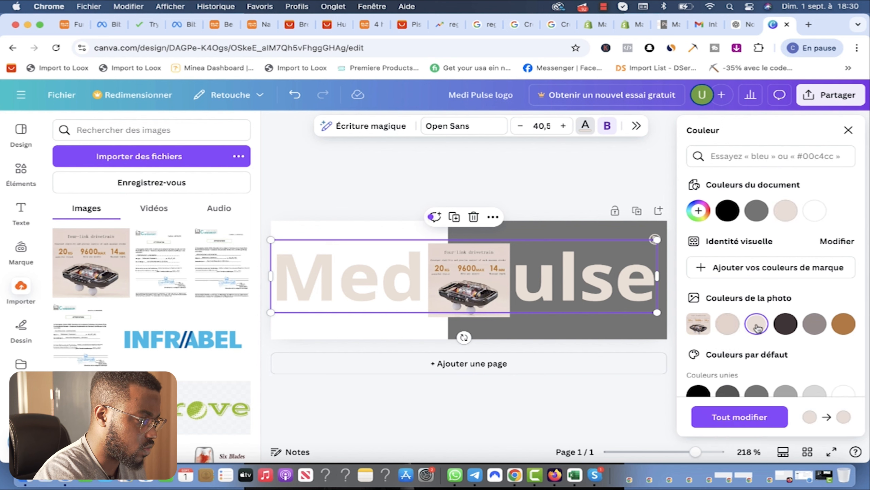
click(698, 210)
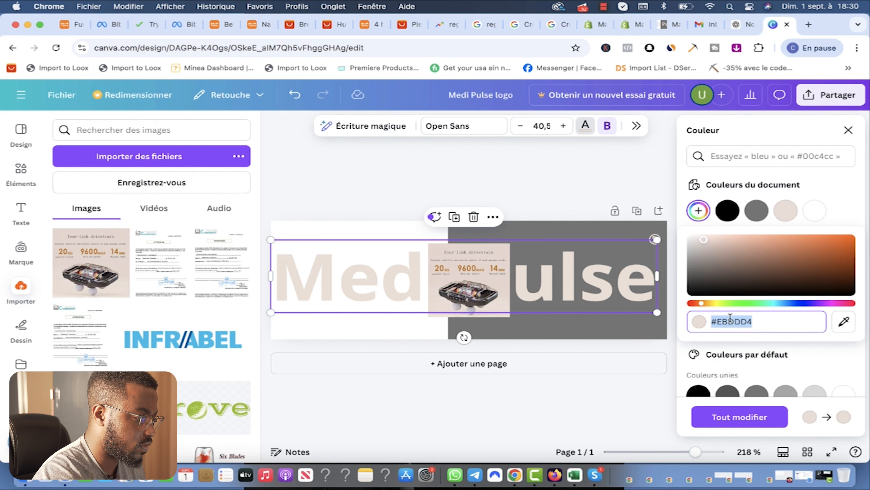
drag(759, 322, 709, 323)
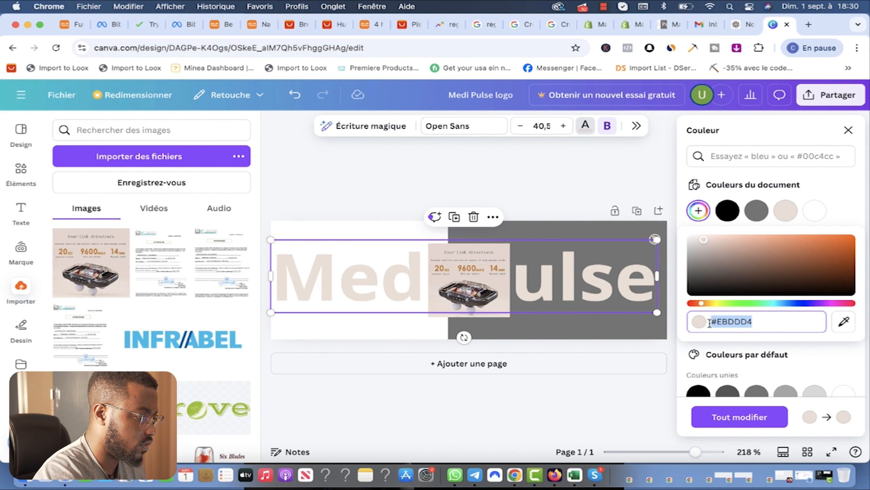
click(848, 130)
click(848, 130)
Step: Select the AJOUTER AU PANIER button and bring up its style settings
click(634, 29)
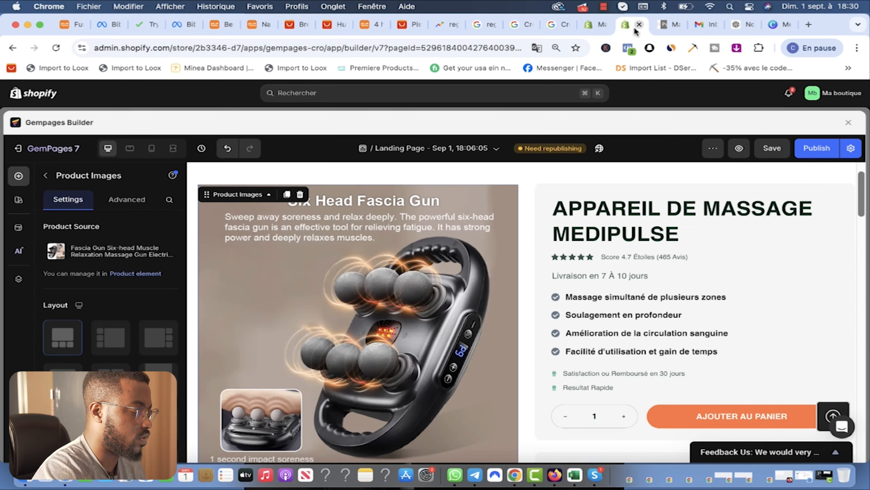
scroll(719, 348, down, 3)
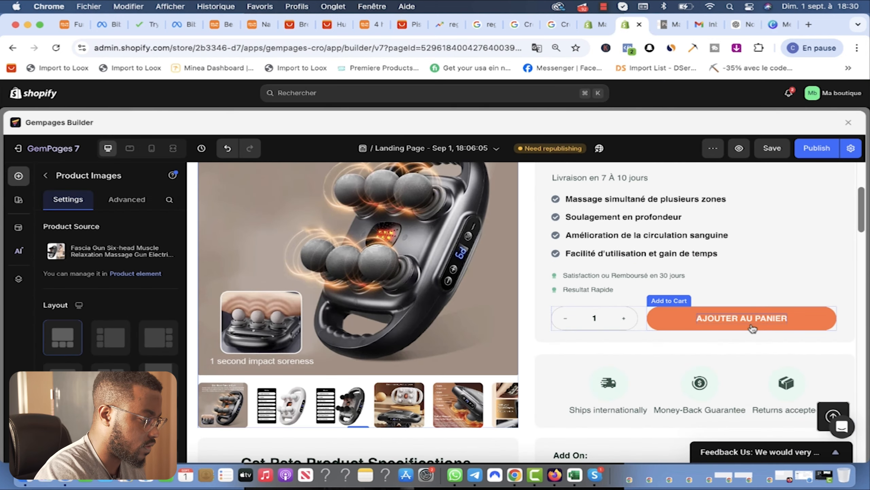
click(752, 328)
scroll(151, 322, down, 2)
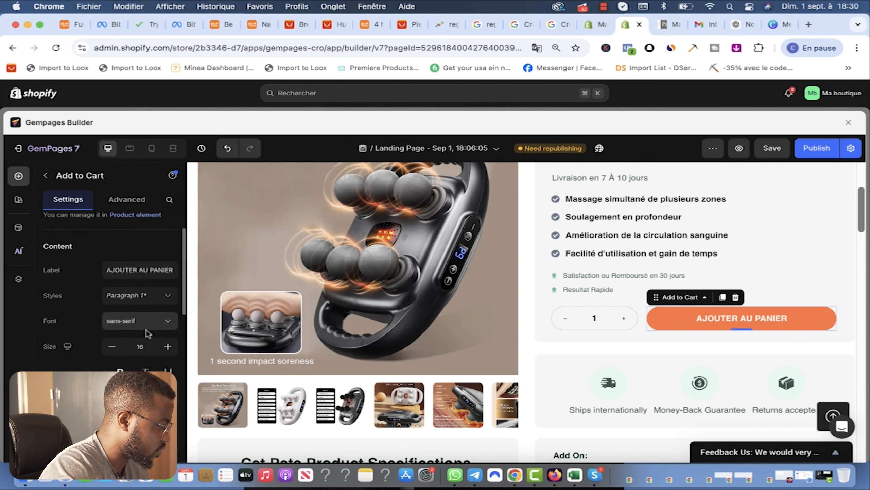
scroll(113, 291, up, 2)
click(126, 199)
scroll(103, 326, down, 5)
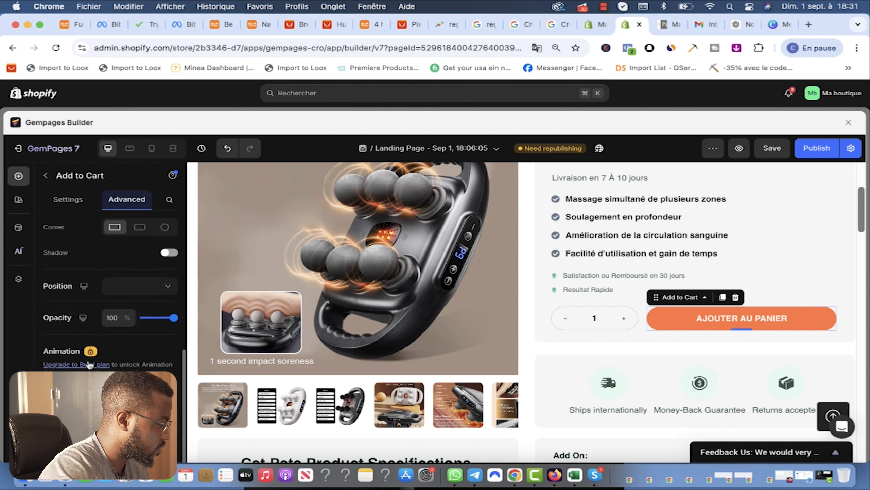
scroll(90, 365, down, 1)
click(68, 199)
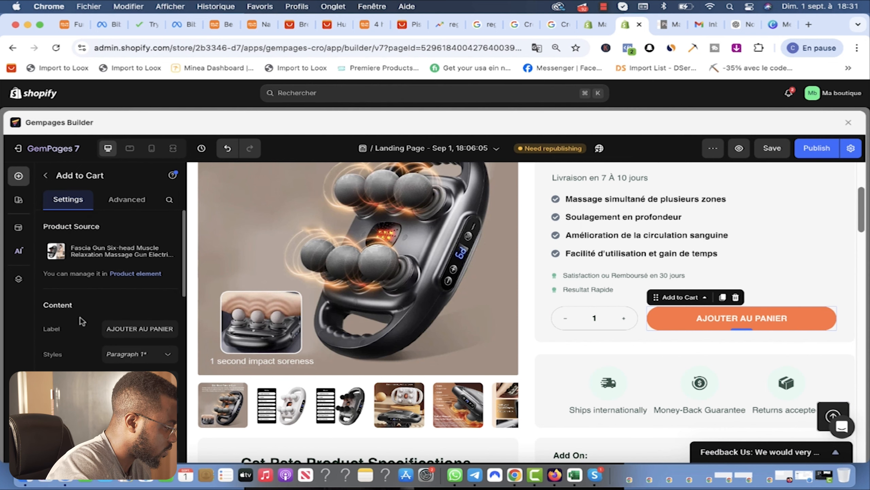
scroll(82, 320, down, 3)
scroll(86, 322, down, 10)
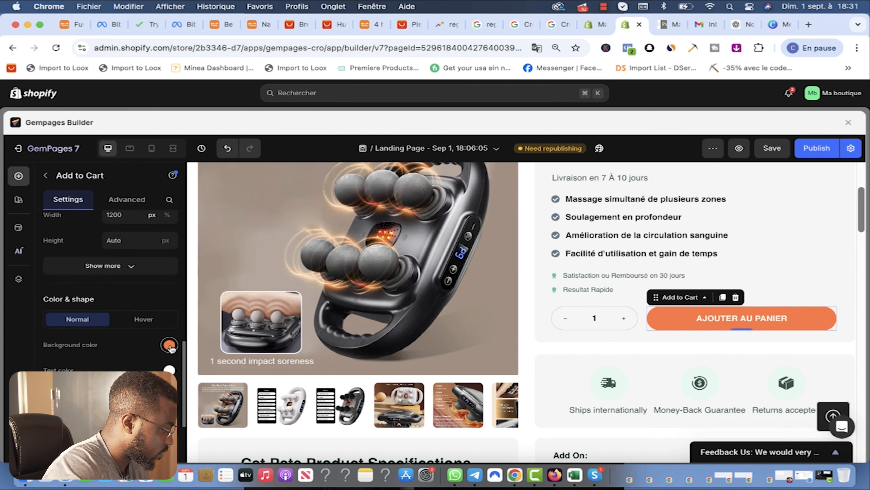
Step: Set the button background to the pasted beige EBDDD4, then deepen it to D1BDB1
click(169, 346)
click(85, 272)
triple_click(96, 274)
text(#ebcdd4)
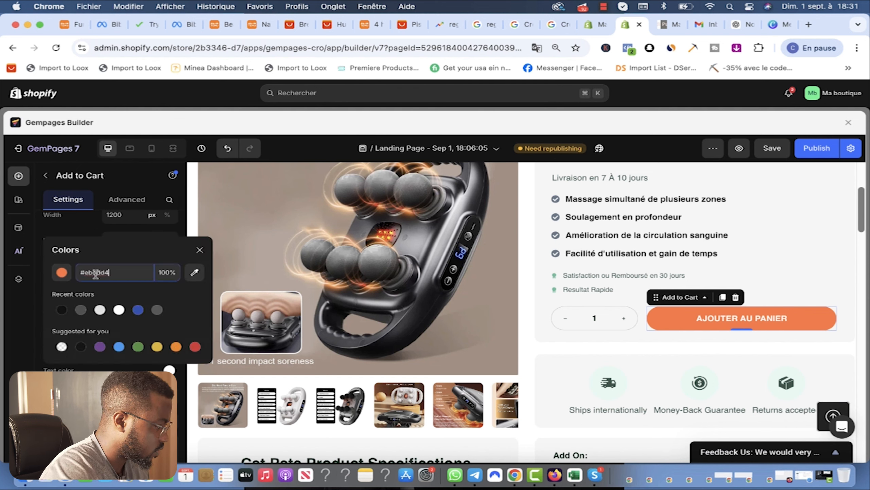
key(Return)
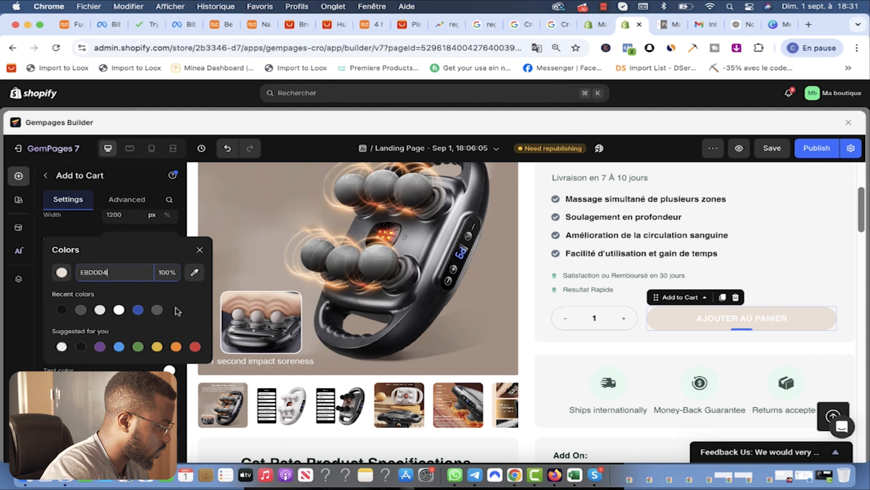
click(61, 278)
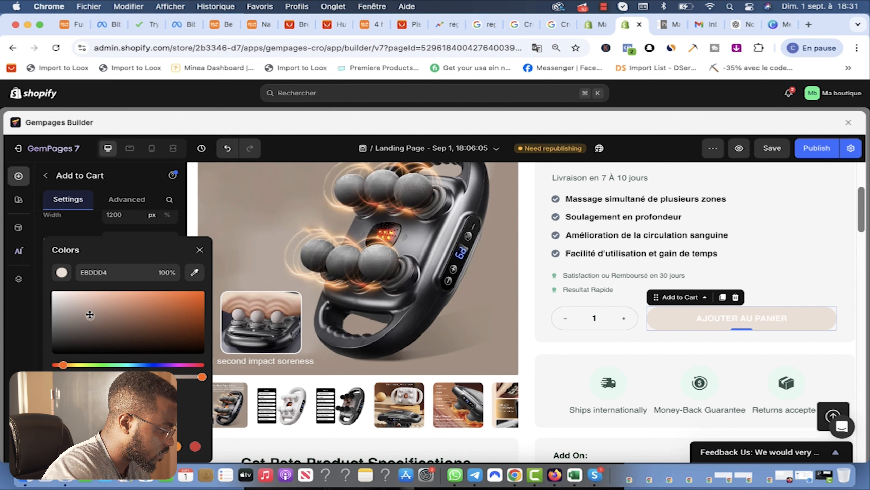
click(76, 303)
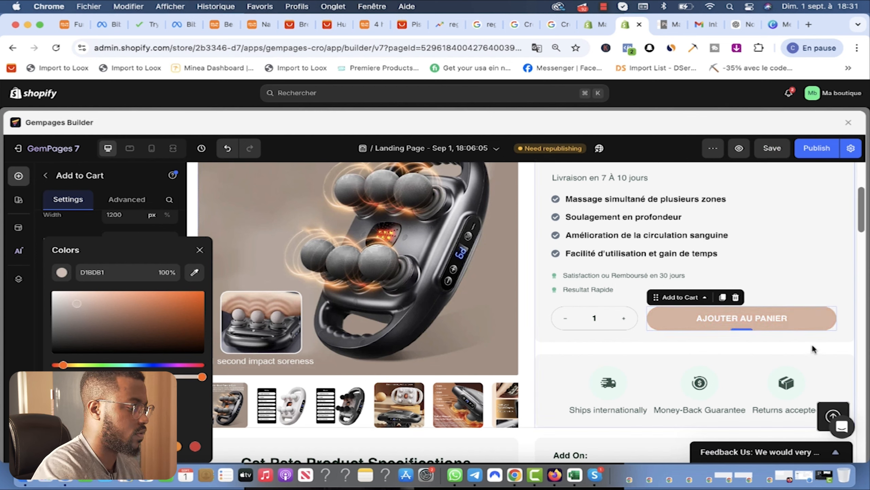
double_click(82, 273)
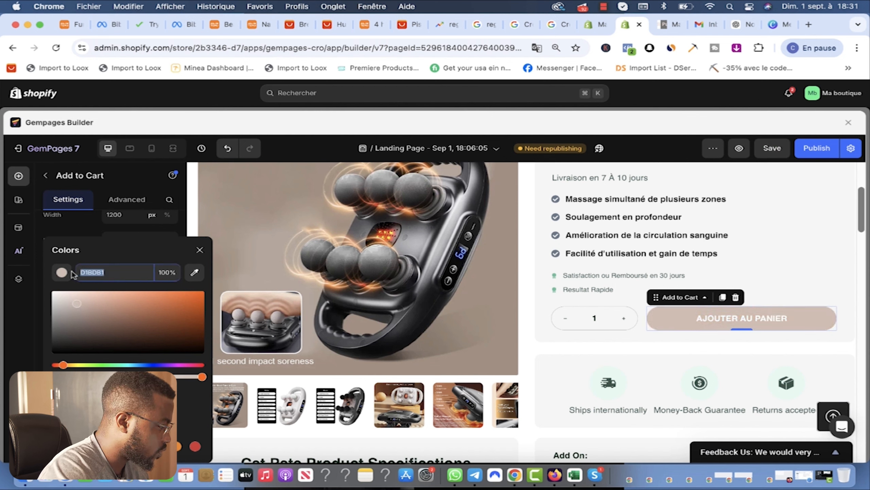
click(199, 251)
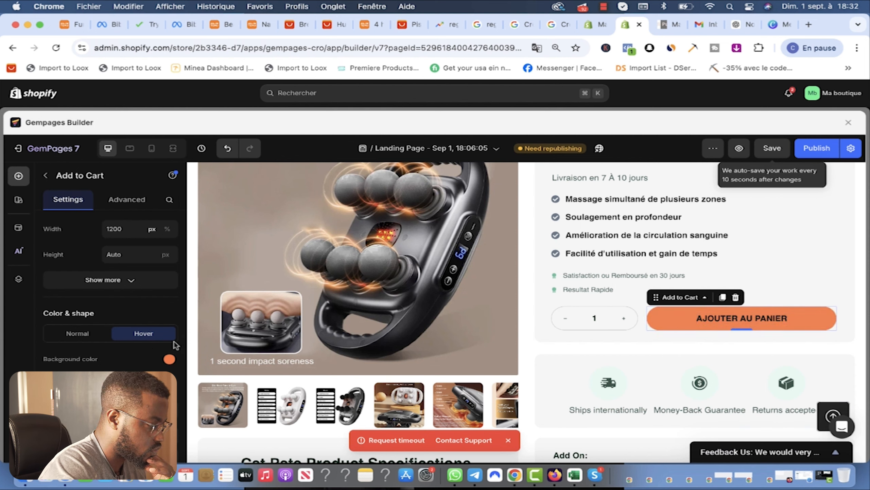
Step: Set the button's hover background to a lighter beige, E5CCBC
click(169, 360)
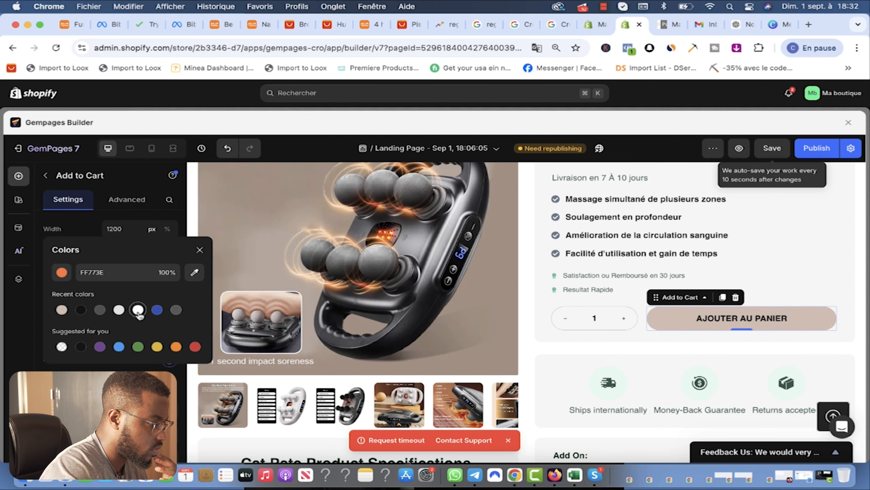
click(138, 311)
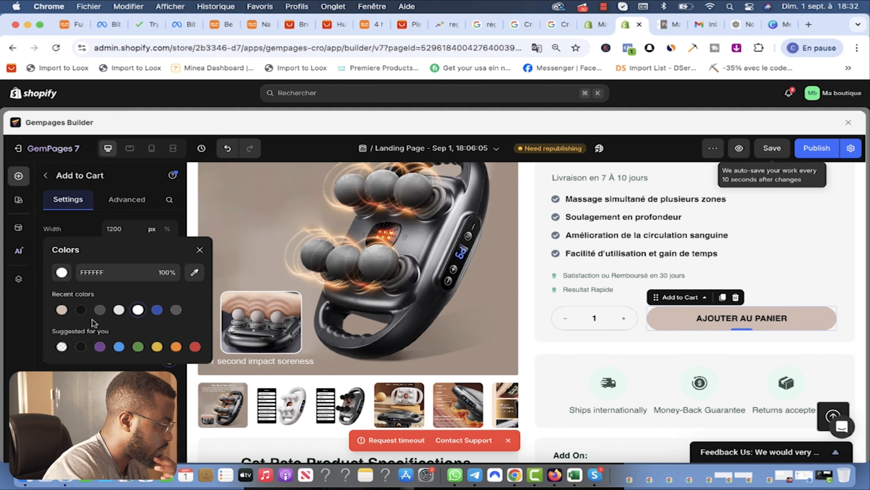
click(61, 311)
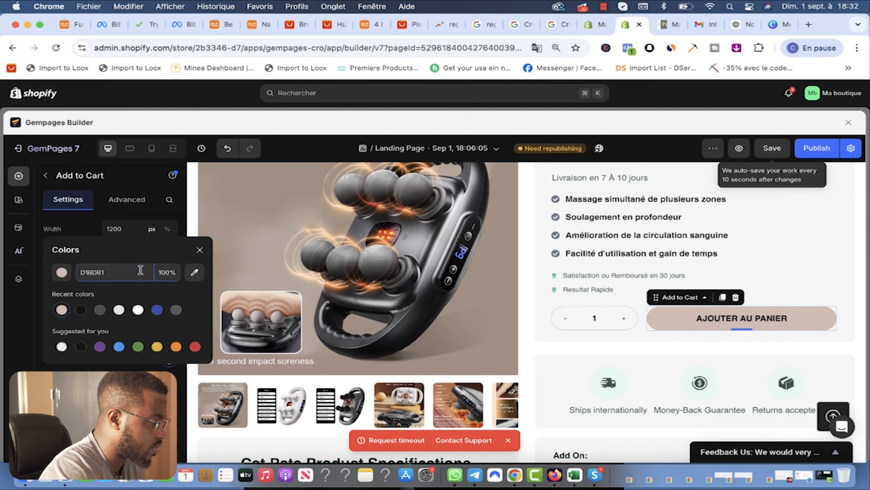
click(62, 272)
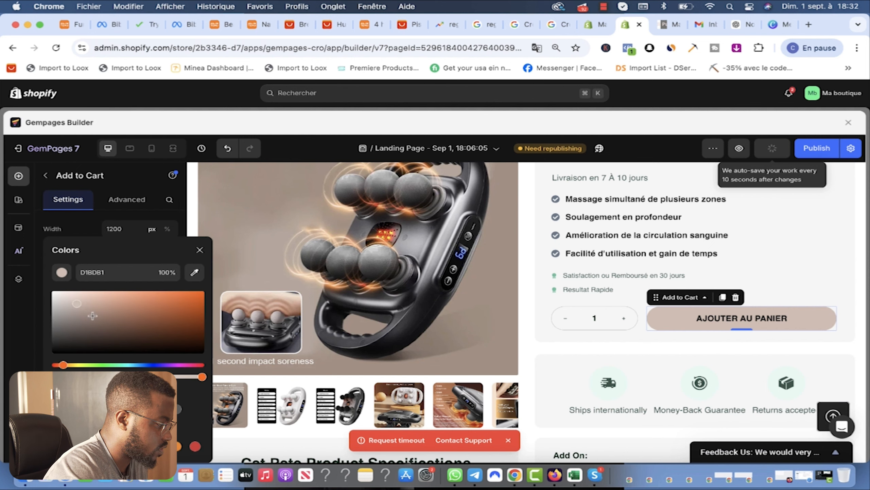
click(81, 298)
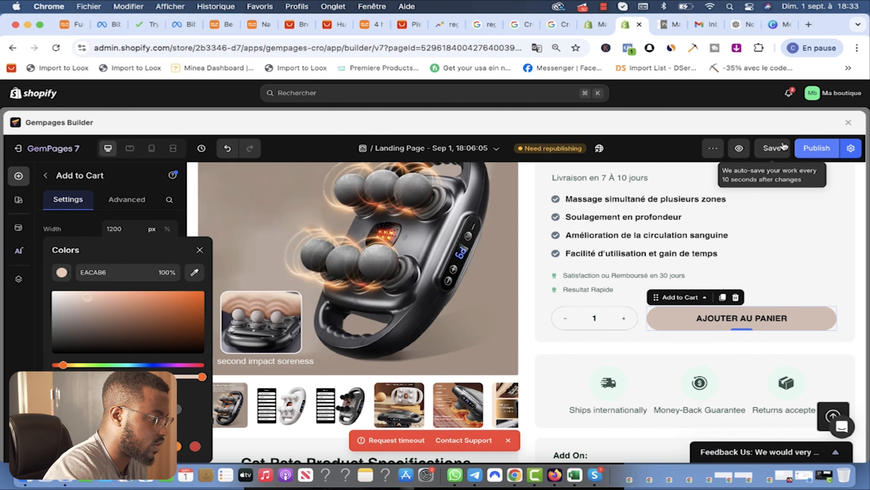
click(186, 217)
scroll(628, 283, down, 4)
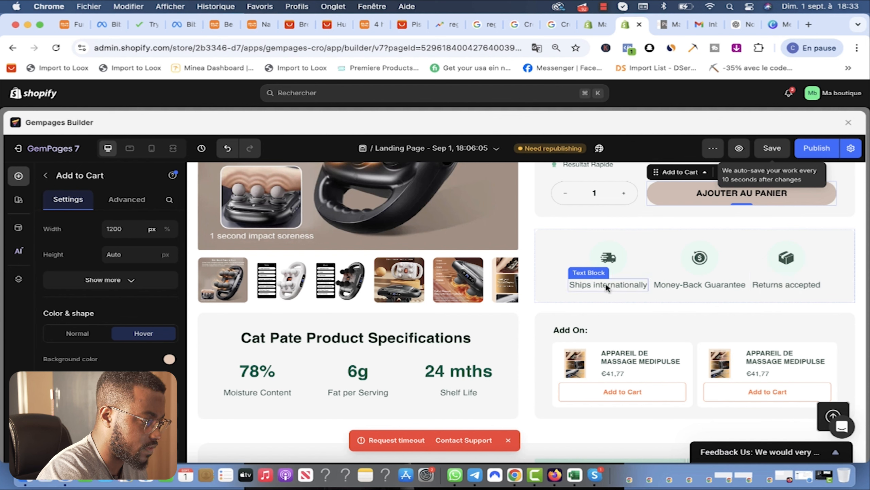
Step: Replace the Ships internationally, Money-Back Guarantee and Returns accepted badges with French wording like 'Livraison Rapide en 10jours'
click(593, 283)
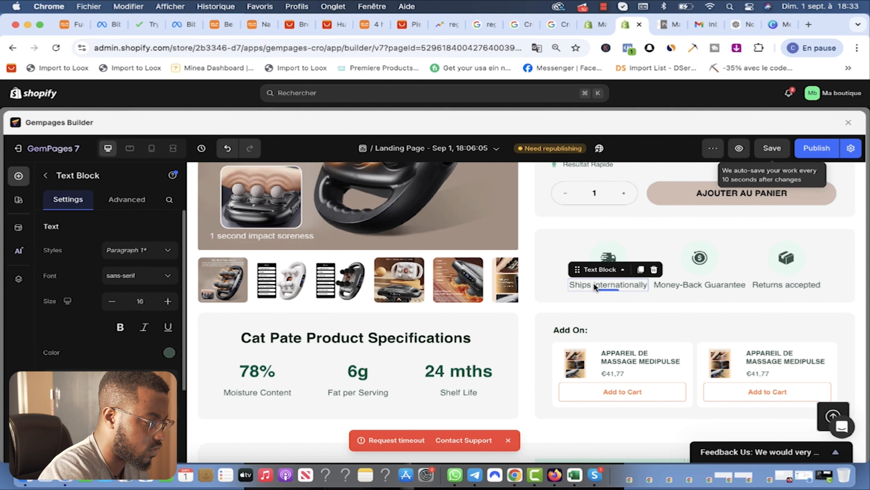
triple_click(628, 283)
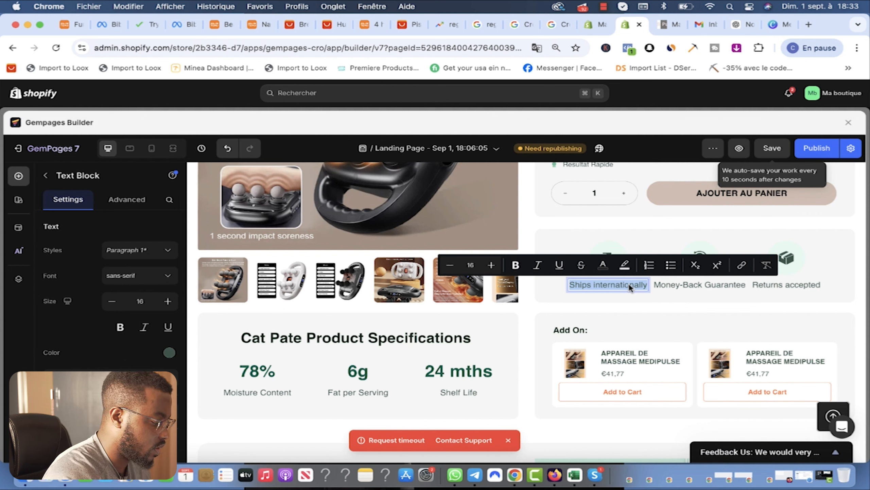
text(Livraison)
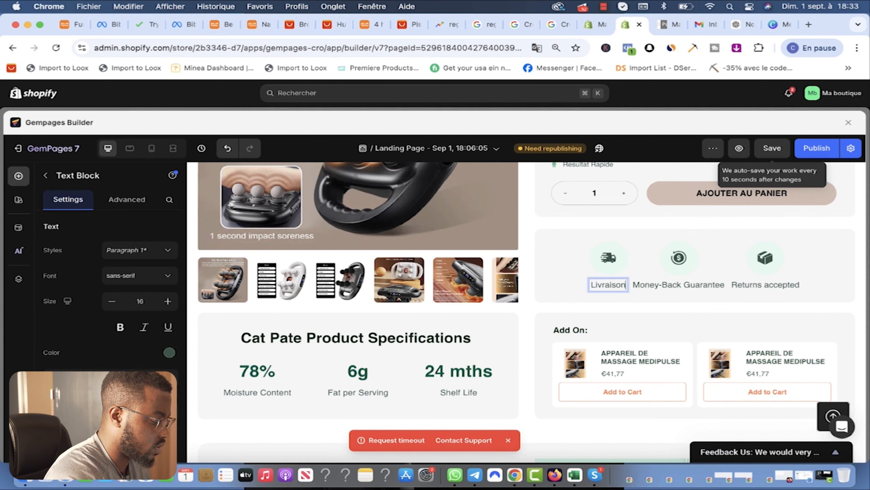
text( Rapide en 10jours)
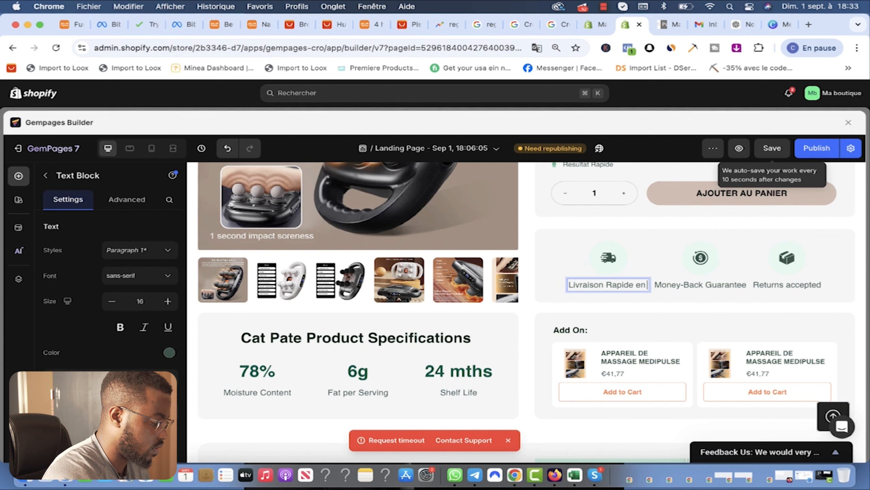
triple_click(713, 284)
text(Rembours)
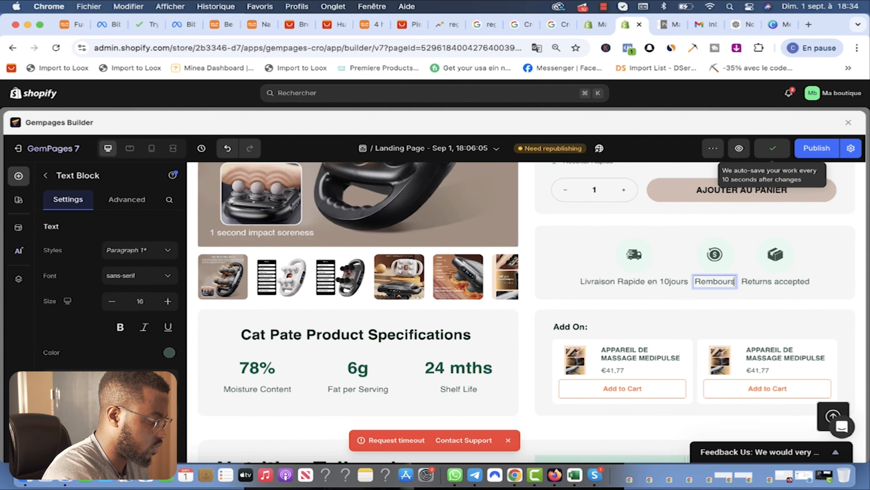
text(ement Granntie)
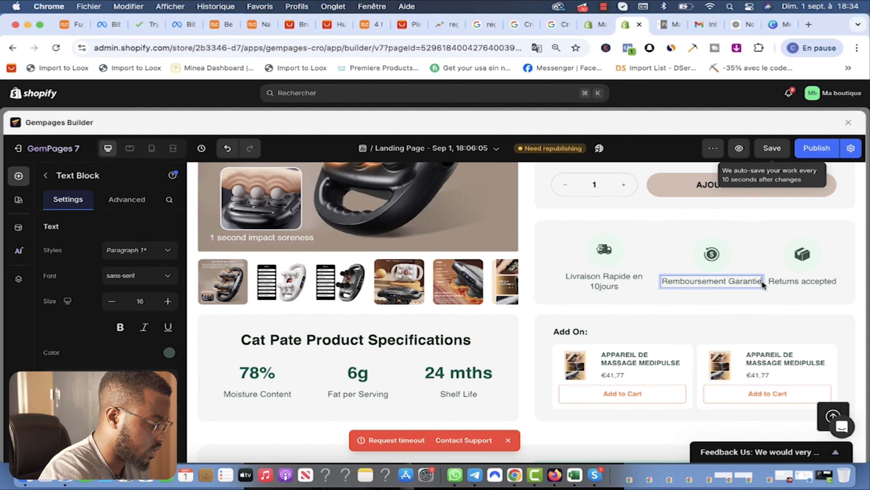
text( si pas satisfait)
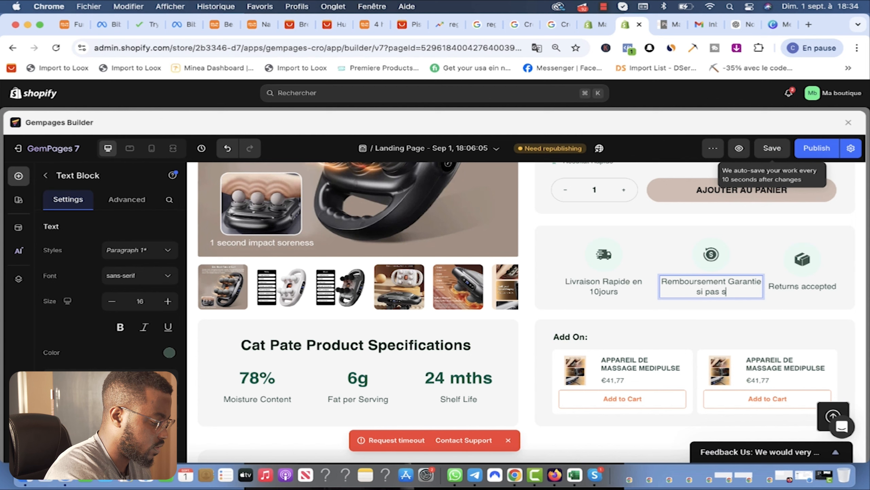
triple_click(814, 281)
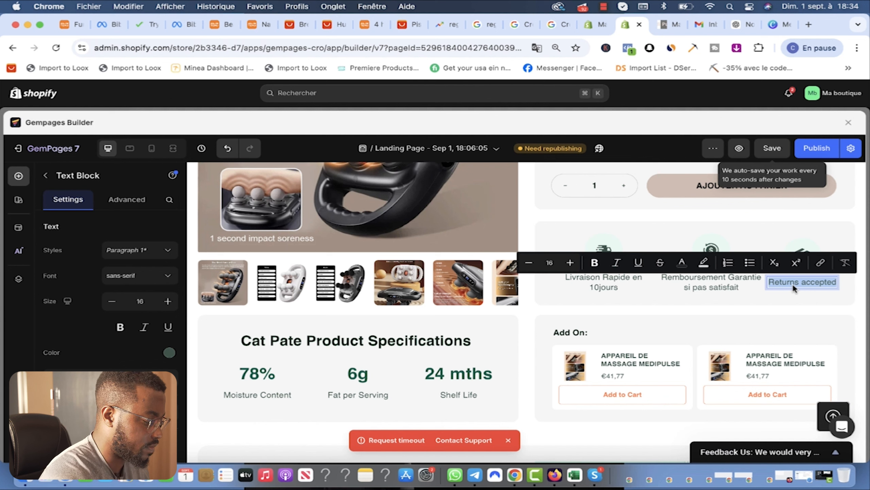
text(Achange)
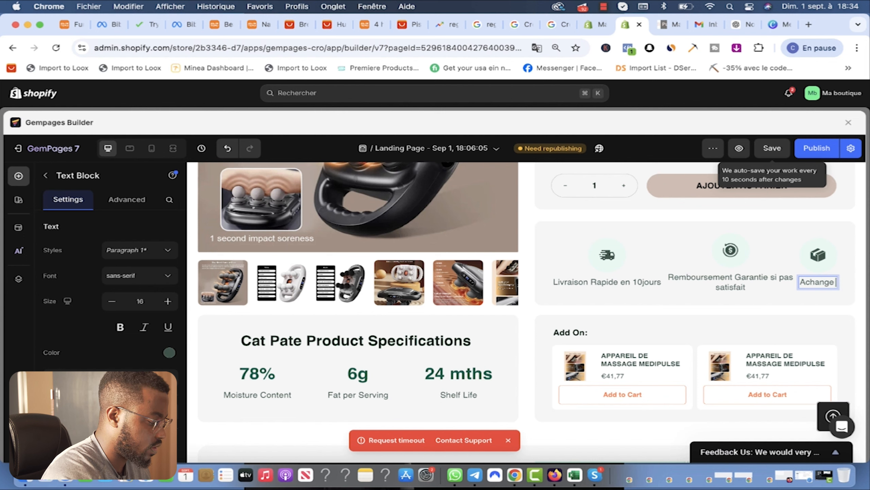
click(772, 315)
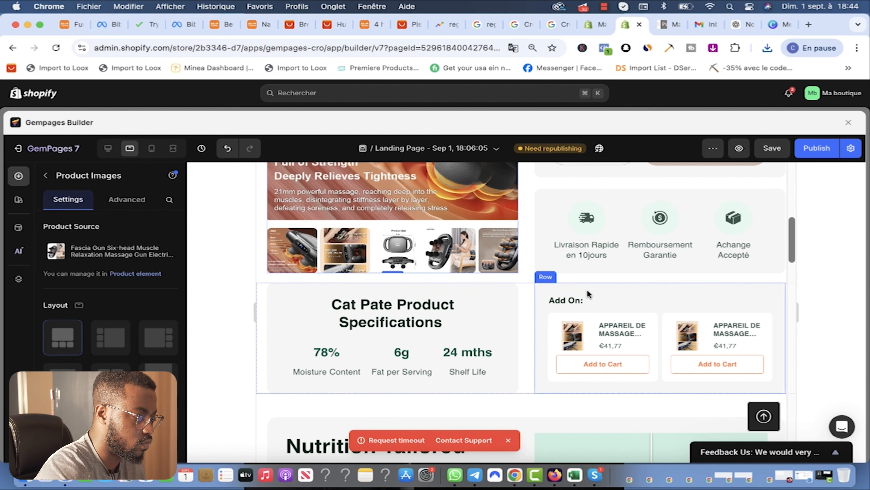
Step: Delete the 'Add On:' heading block and the Cat Pate Product Specifications row
click(567, 299)
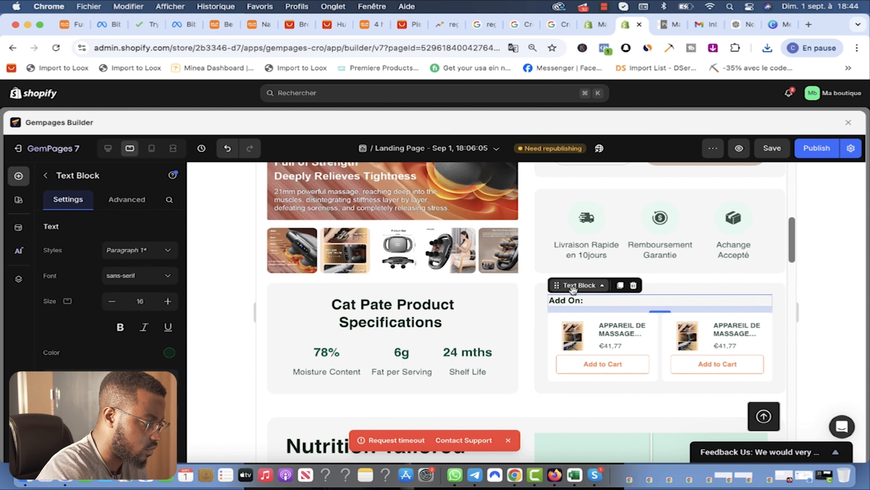
click(635, 287)
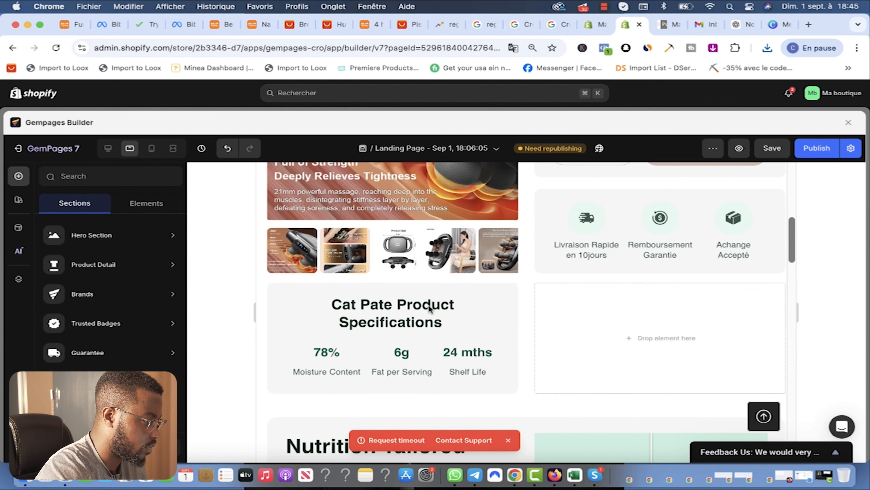
click(278, 287)
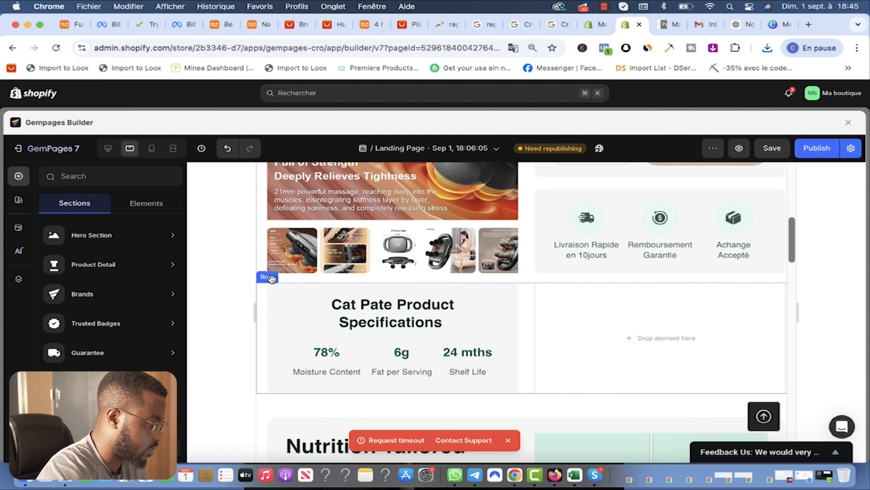
key(Delete)
Step: Scroll through the landing page to review it after the deletions
scroll(516, 367, down, 10)
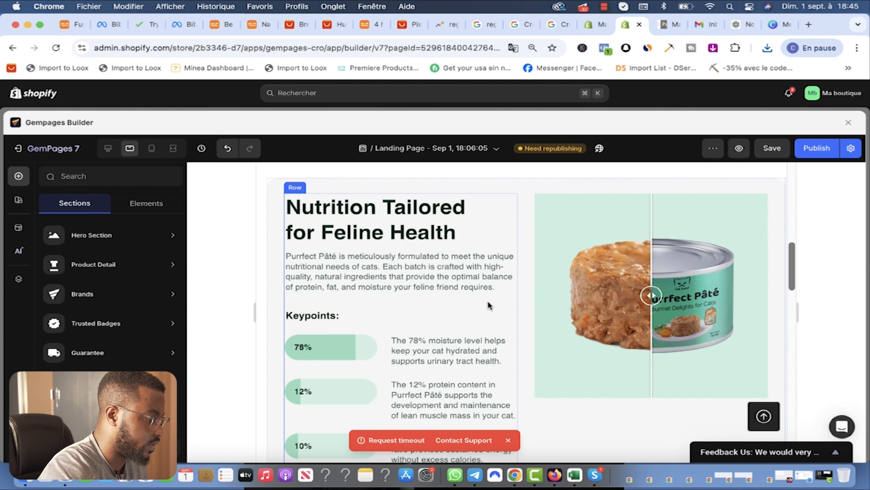
scroll(482, 280, up, 3)
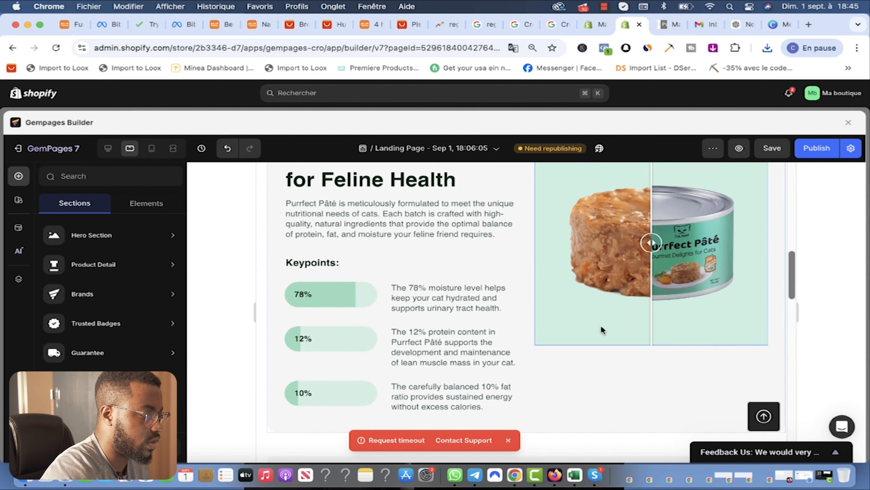
scroll(598, 328, down, 5)
scroll(559, 324, down, 6)
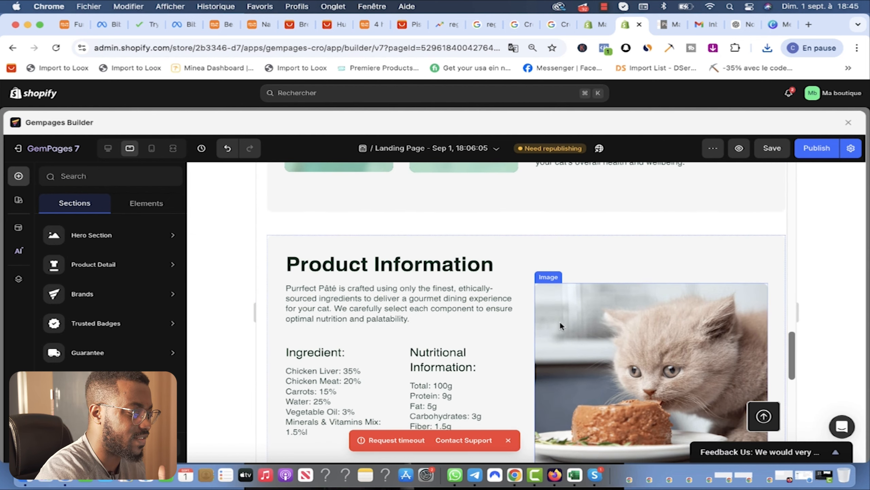
scroll(560, 322, down, 5)
scroll(562, 324, up, 8)
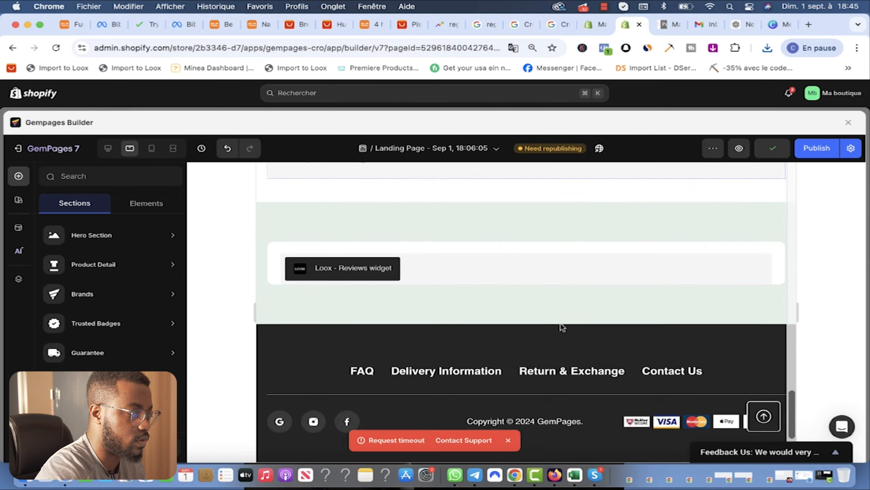
scroll(562, 327, up, 6)
Step: Ask ChatGPT, in French, for every marketing angle on the product for a top-performing product description
click(742, 24)
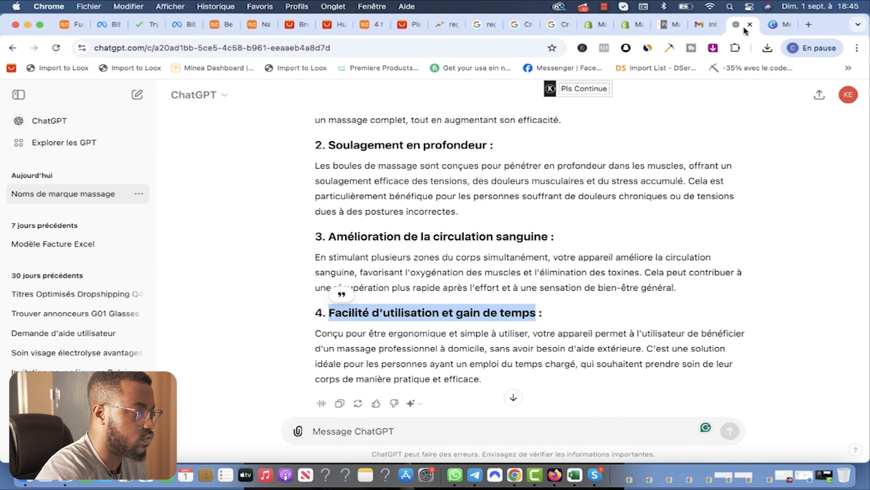
scroll(484, 364, down, 3)
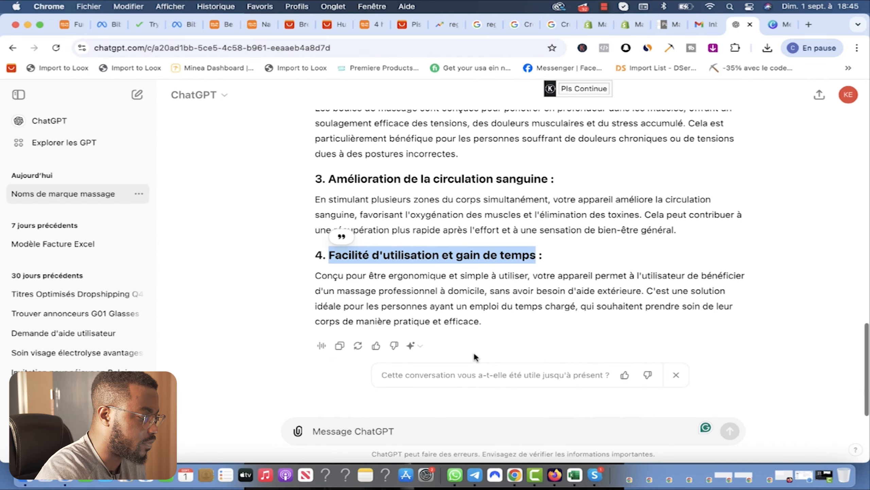
click(434, 432)
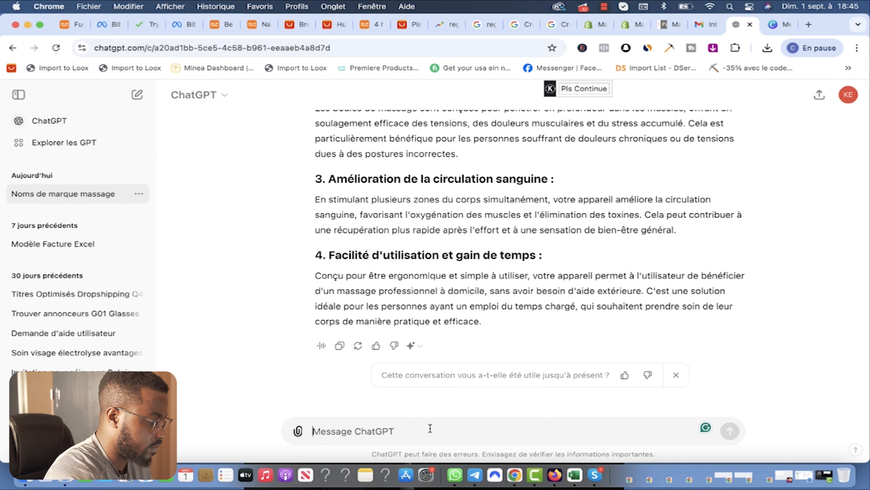
text(j'aimerai que tu me donne tous les differents angle marketing sur ce produit car j'aimerai rediger la)
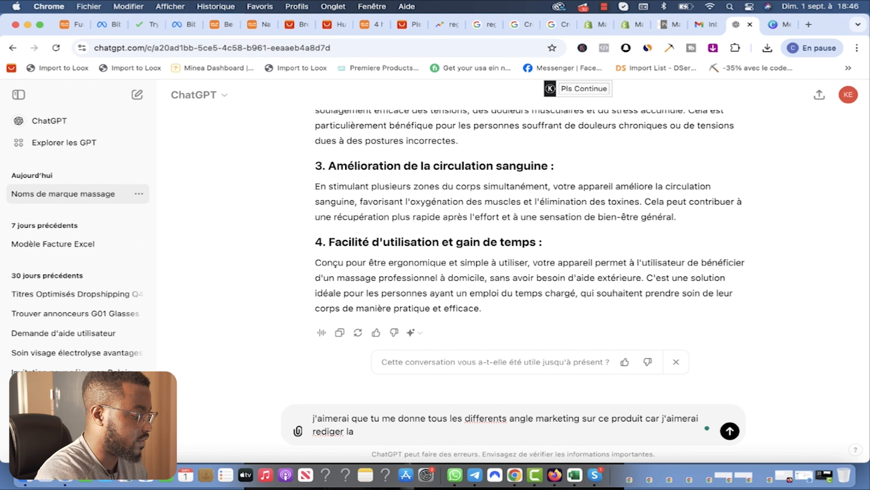
text(descri)
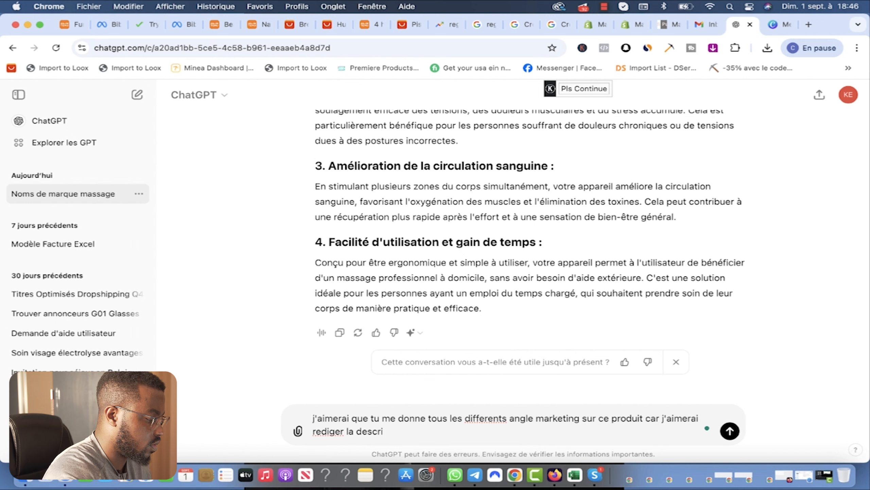
text(p)
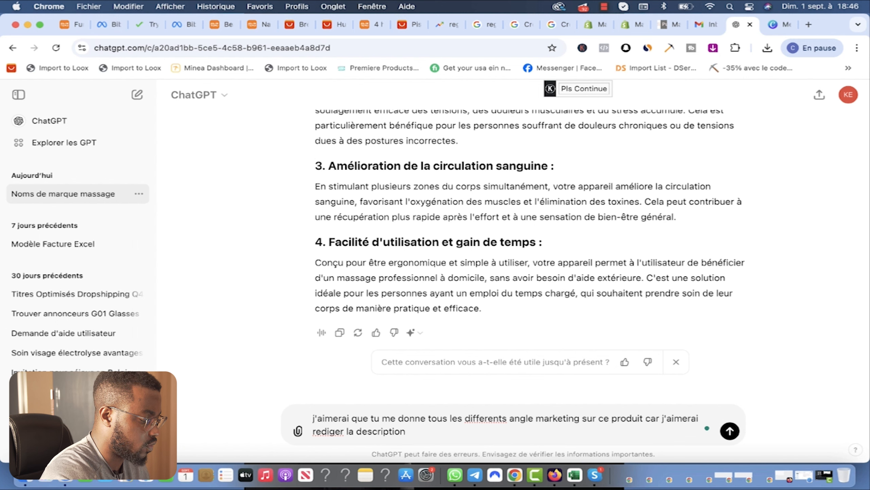
text(tion sur ma page produit )
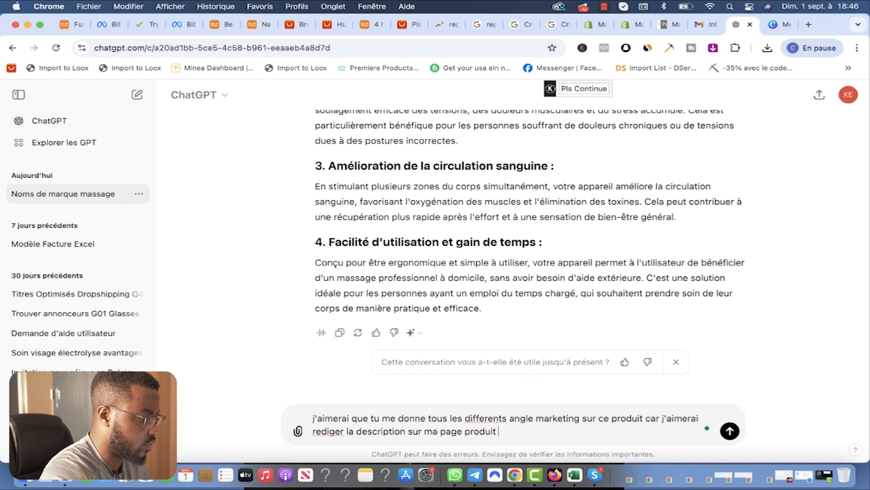
text(la plus performante)
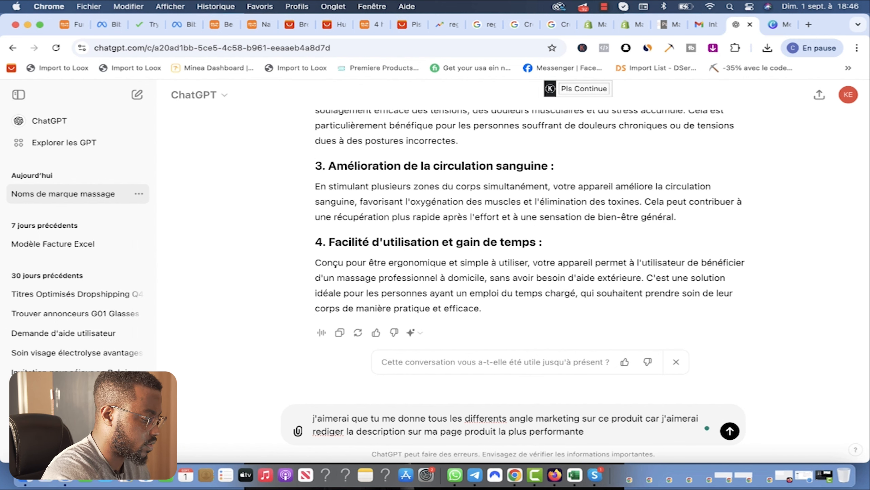
text(.)
key(Return)
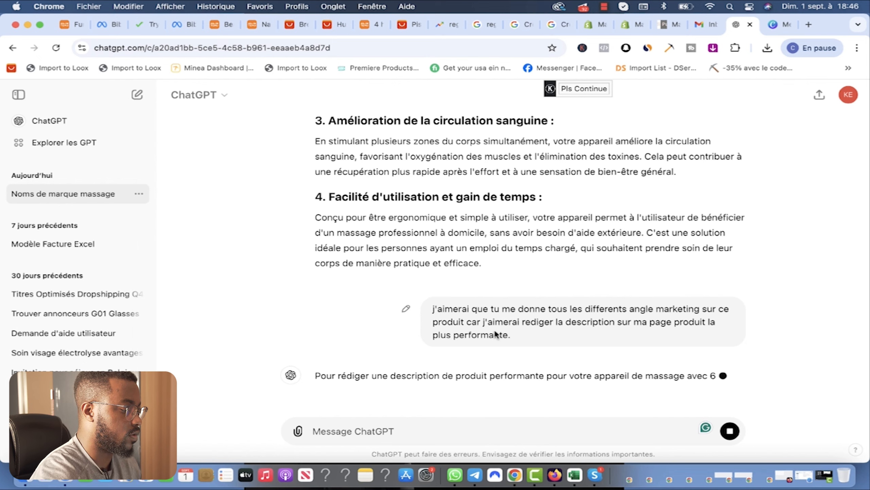
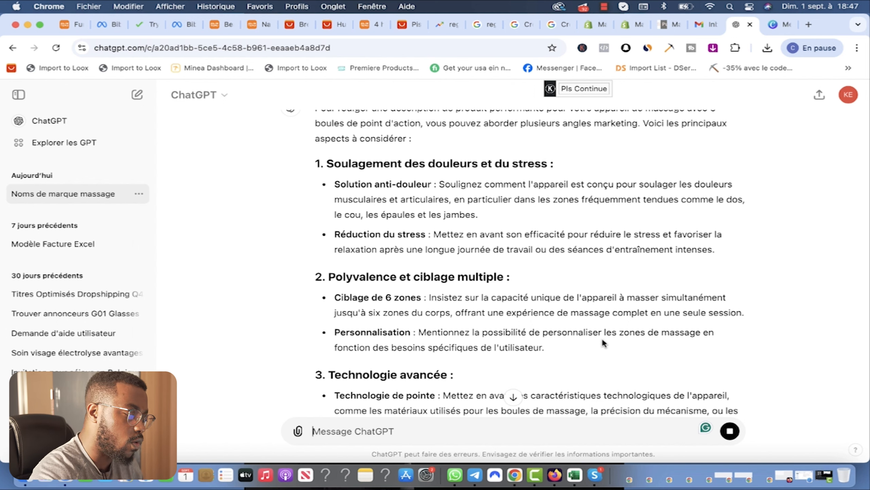
Step: Scroll ChatGPT's marketing-angle list and select its first heading, 'Soulagement des douleurs et du stress'
scroll(446, 294, down, 10)
scroll(455, 307, down, 9)
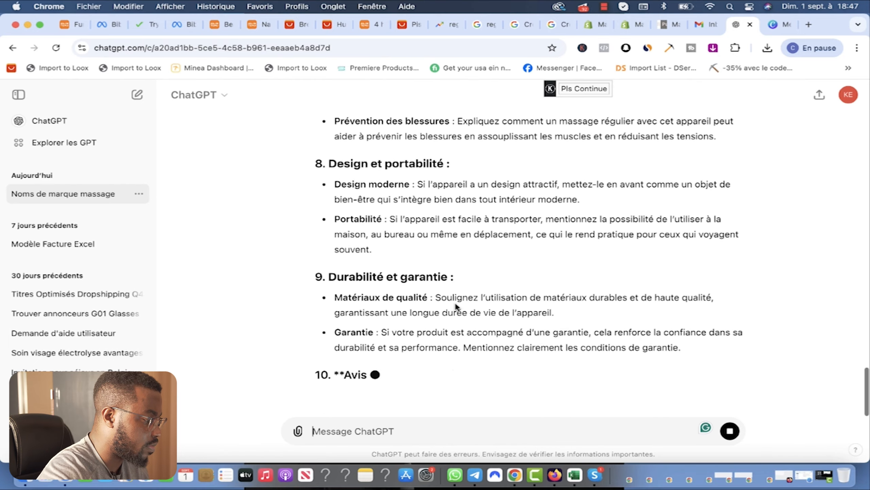
scroll(456, 305, up, 20)
scroll(456, 303, down, 3)
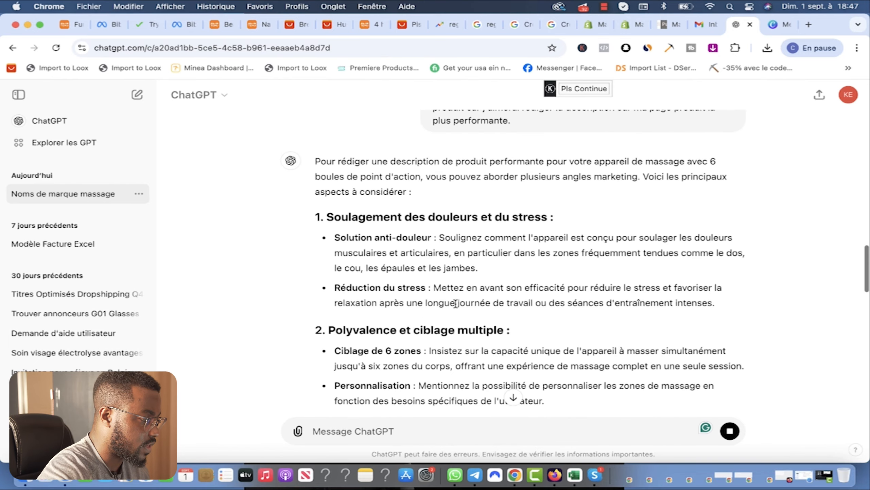
scroll(428, 261, down, 4)
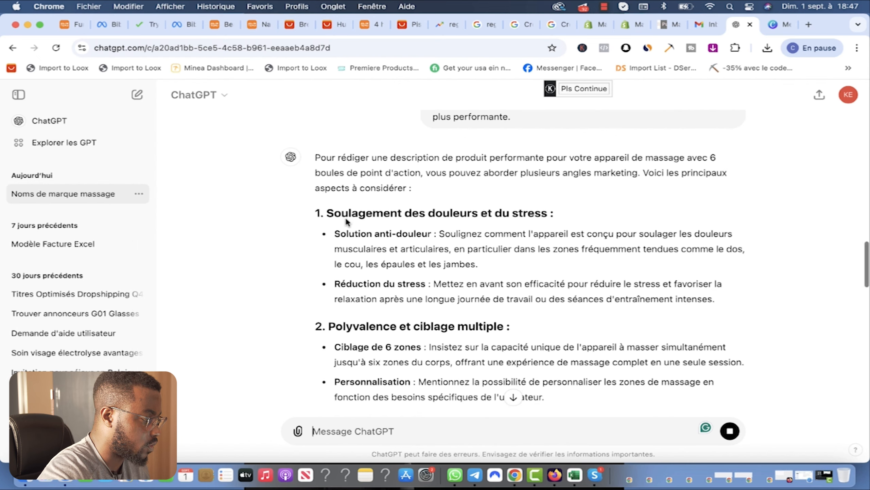
scroll(416, 231, up, 2)
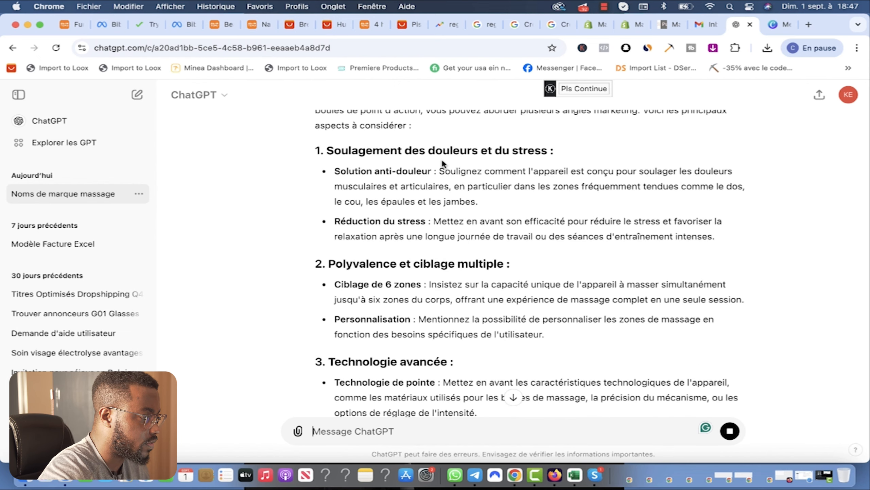
scroll(446, 161, down, 1)
scroll(344, 134, up, 1)
drag(327, 148, 548, 150)
key(super+c)
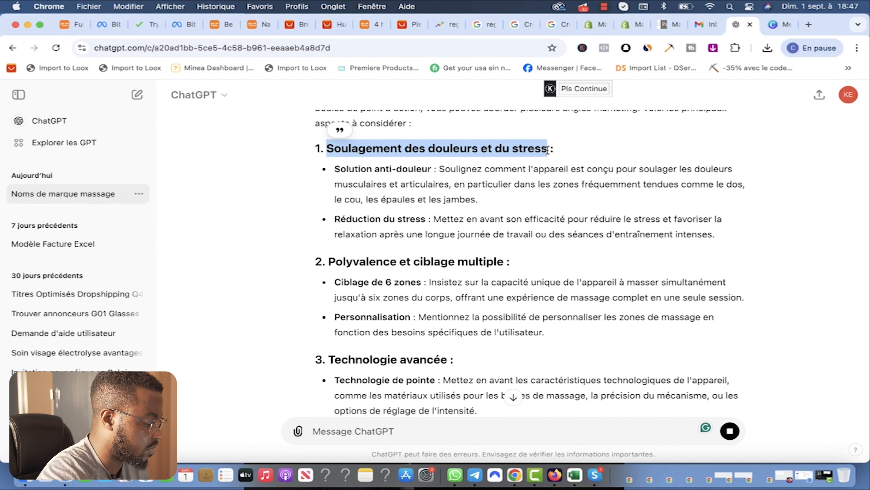
Step: Paste 'Soulagement des douleurs et du stress' over the 'Nutrition Tailored for Feline Health' heading in GemPages
click(628, 26)
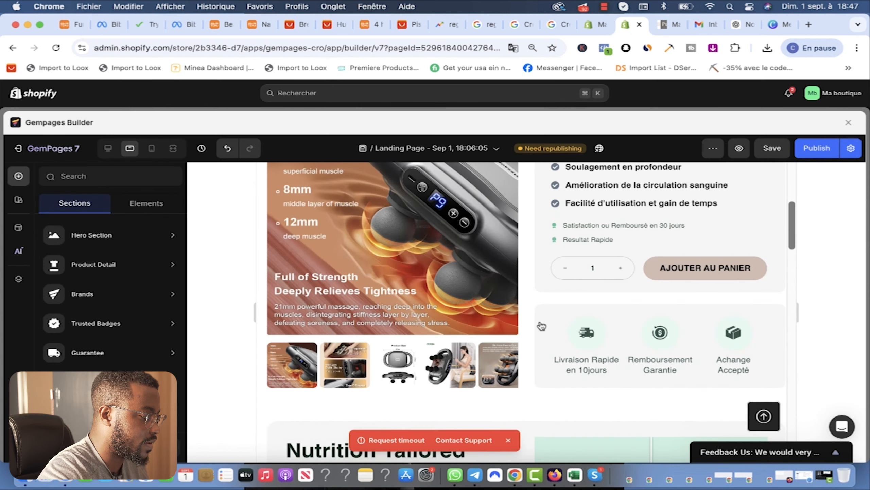
scroll(535, 343, down, 5)
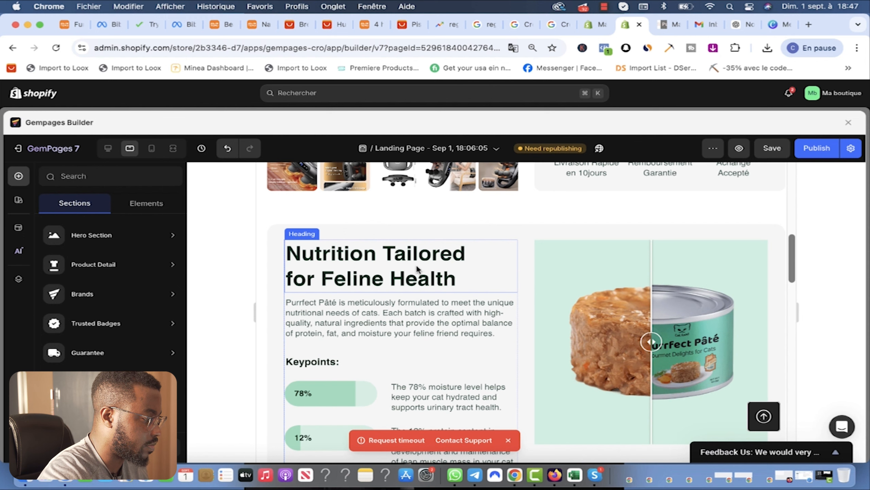
click(418, 270)
key(super+a)
key(super+v)
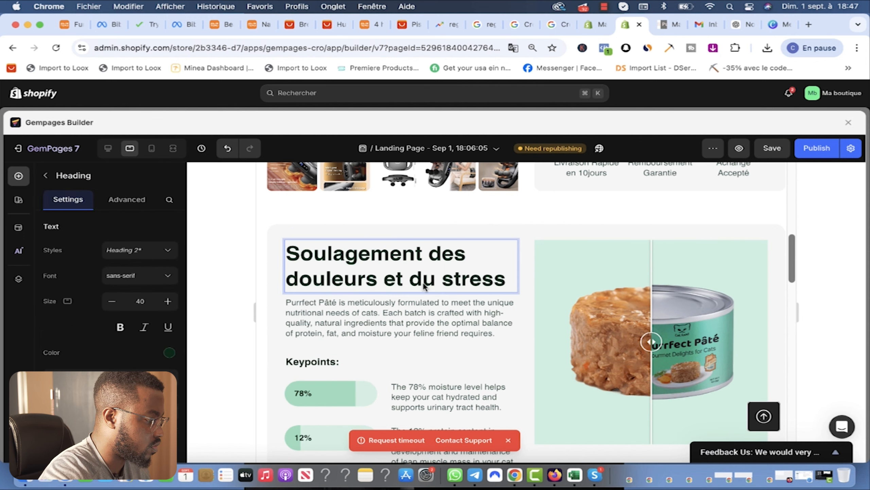
click(745, 25)
Step: Ask ChatGPT for scientifically proven percentage data for the 'Soulagement des douleurs et du stress' section
click(433, 430)
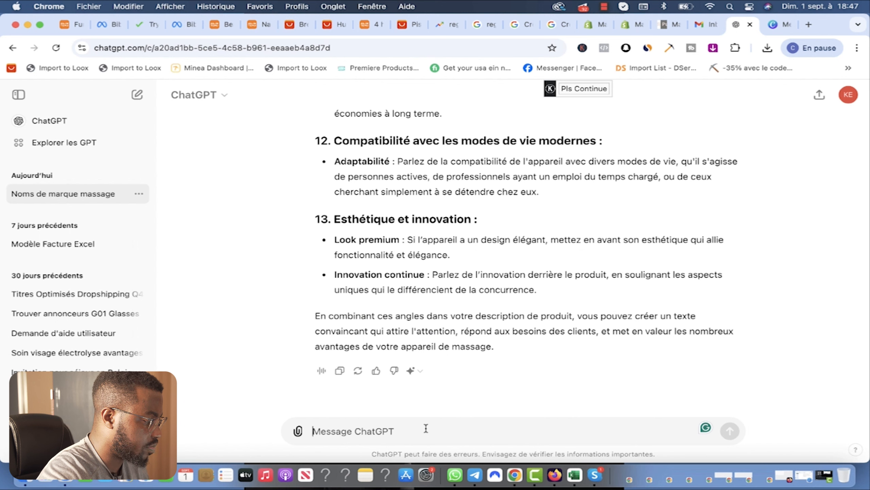
key(super+v)
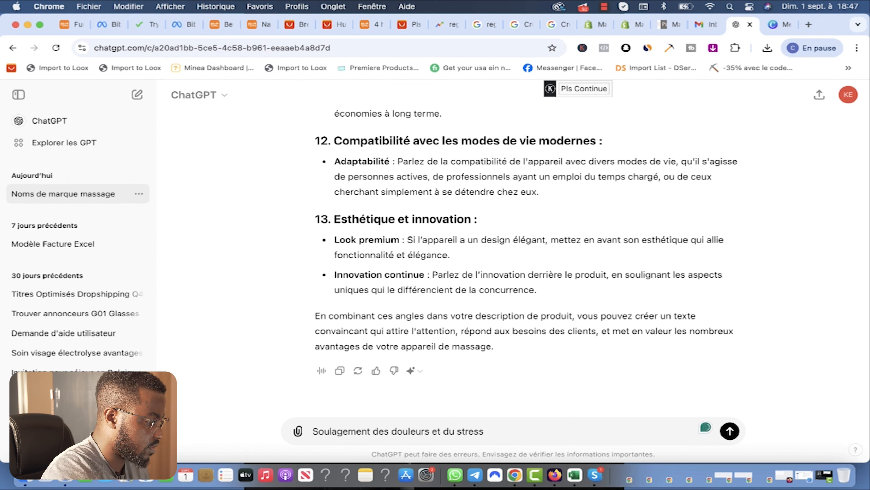
text(")
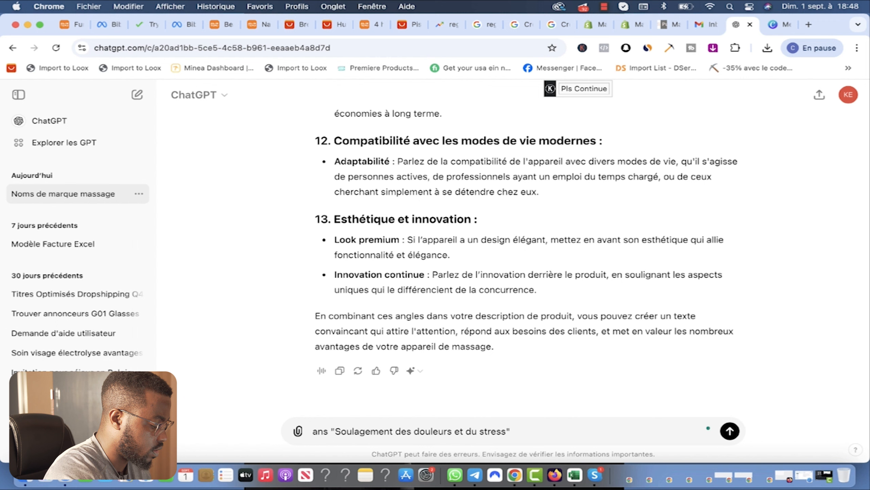
key(BackSpace)
key(BackSpace)
key(BackSpace)
key(BackSpace)
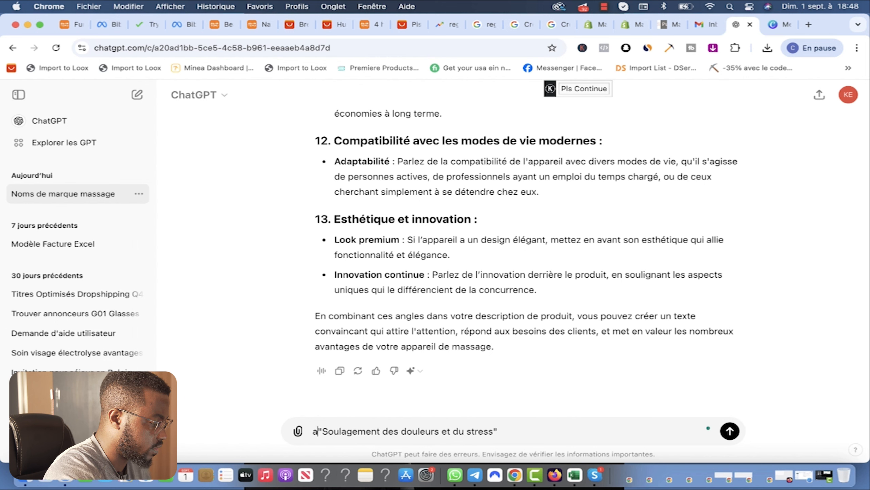
text(dans la section "Soulagement)
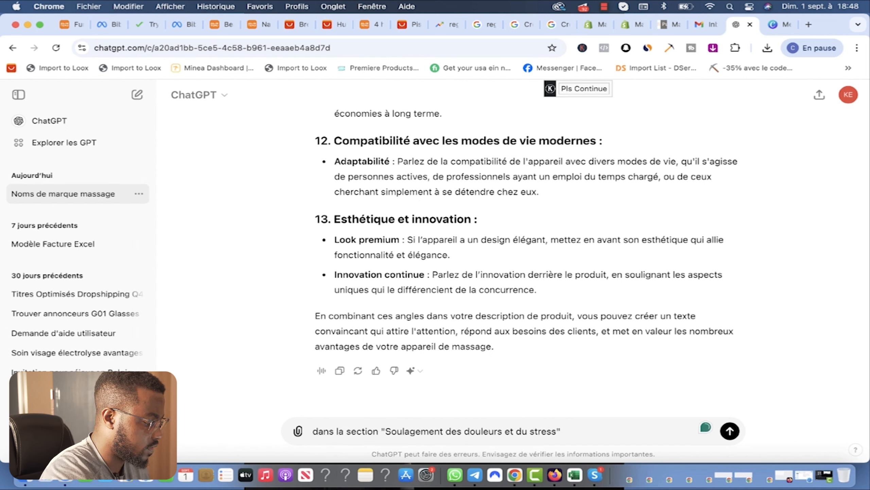
text( des douleurs et du stress" j'aimerai avoir des )
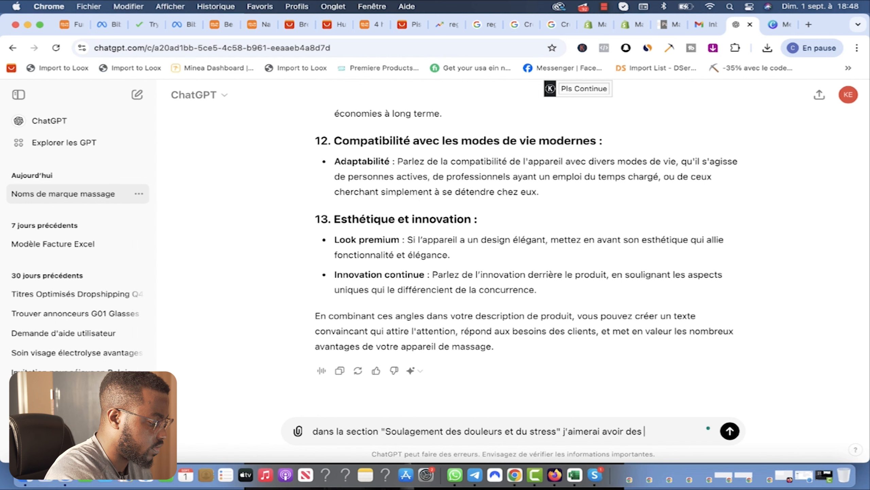
text(donnés statisfait prouv)
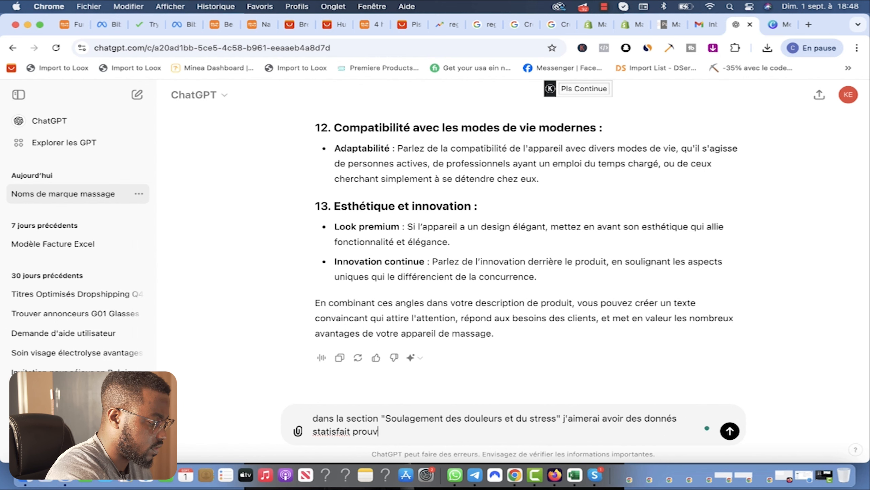
text(é scientifiquement , en pour)
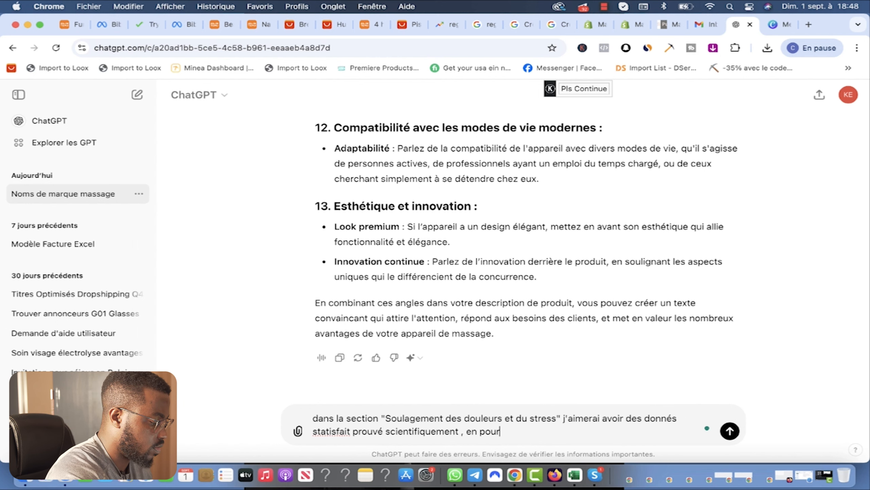
text(centafe)
key(BackSpace)
text(ge si possible)
key(Return)
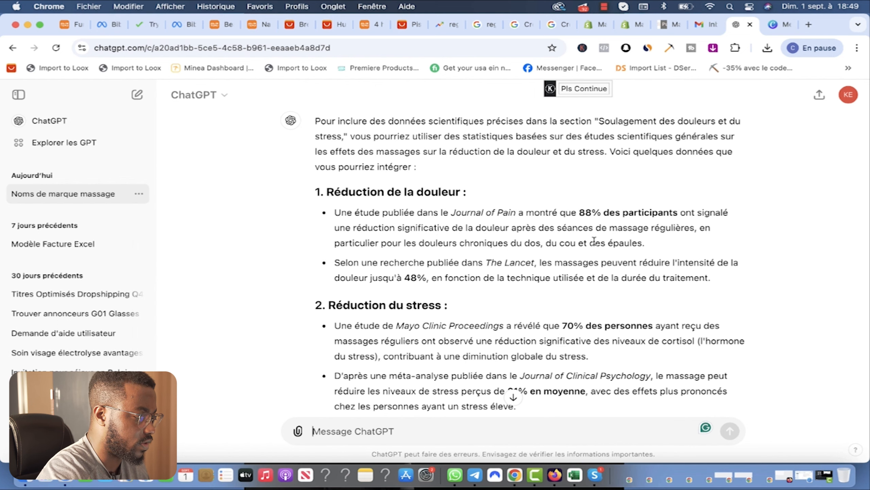
Step: Read through ChatGPT's reply with massage study percentages and a sample description paragraph
scroll(595, 240, down, 7)
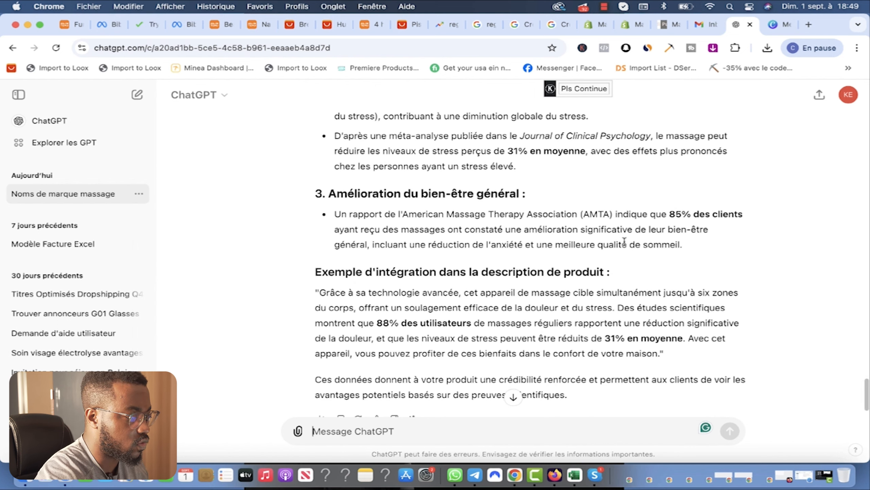
scroll(624, 241, up, 4)
scroll(383, 273, up, 1)
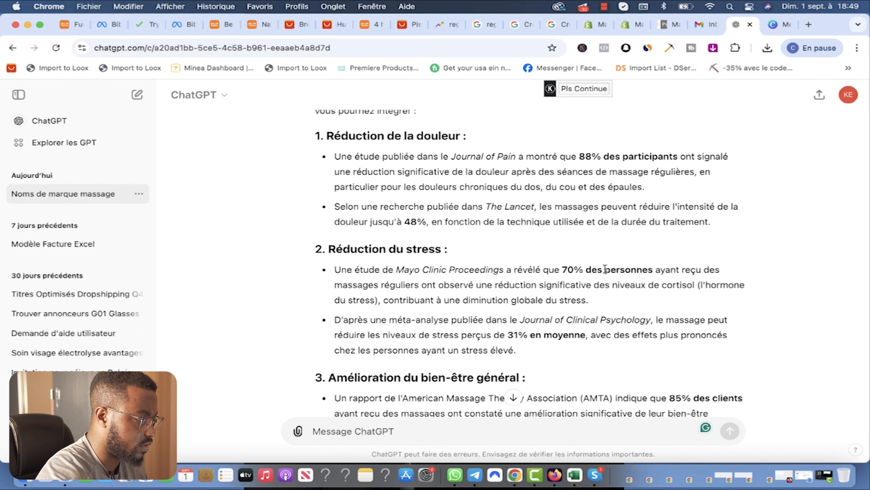
scroll(584, 298, down, 3)
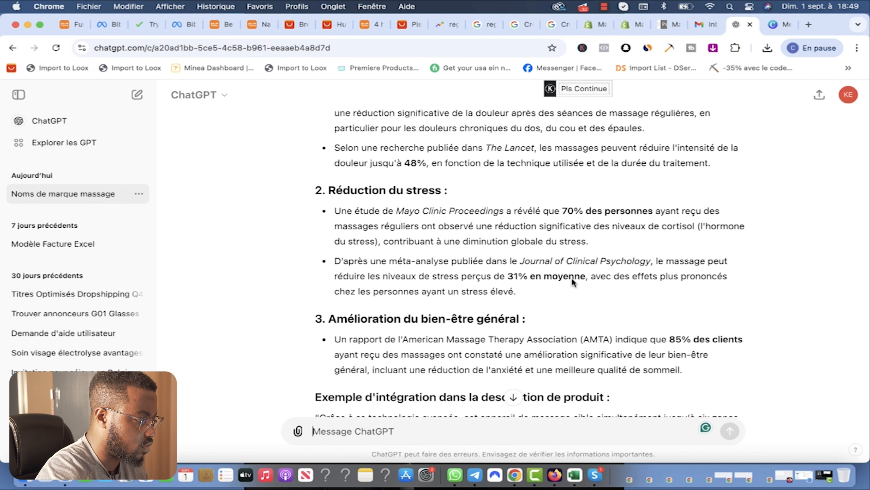
scroll(521, 304, down, 1)
scroll(521, 304, down, 2)
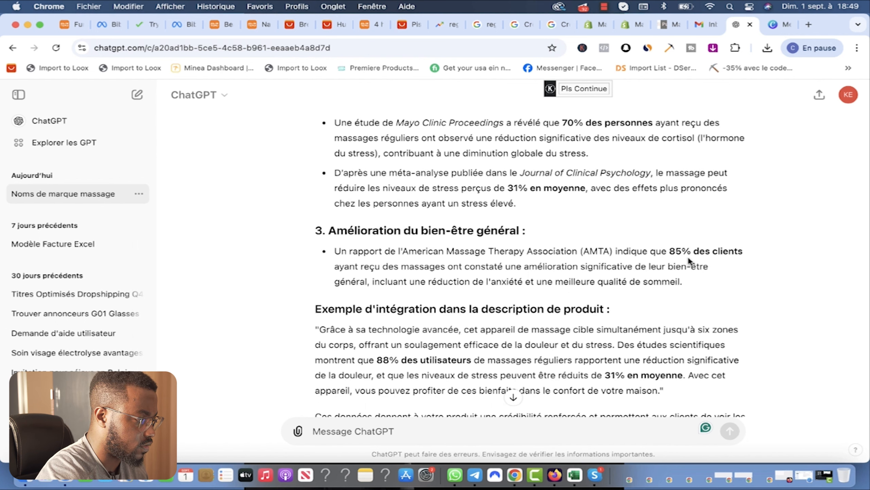
scroll(486, 269, up, 8)
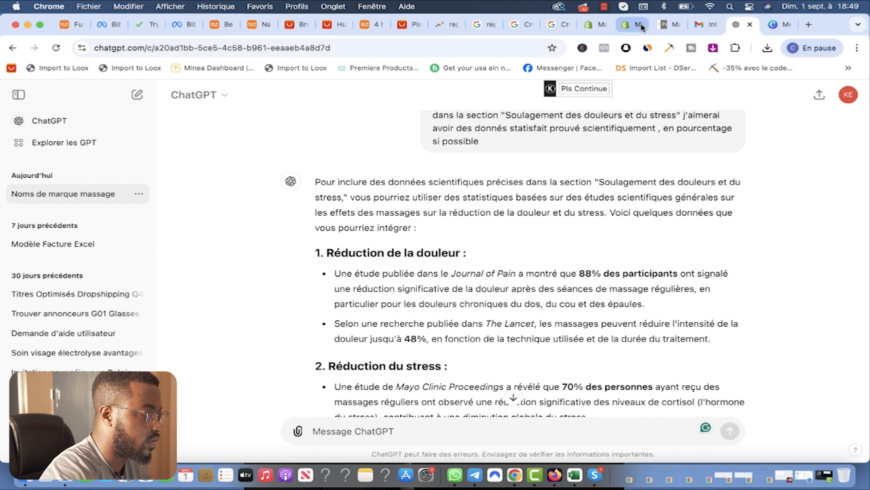
Step: Select the two pain-relief bullet points from section 1 of ChatGPT's answer
click(634, 23)
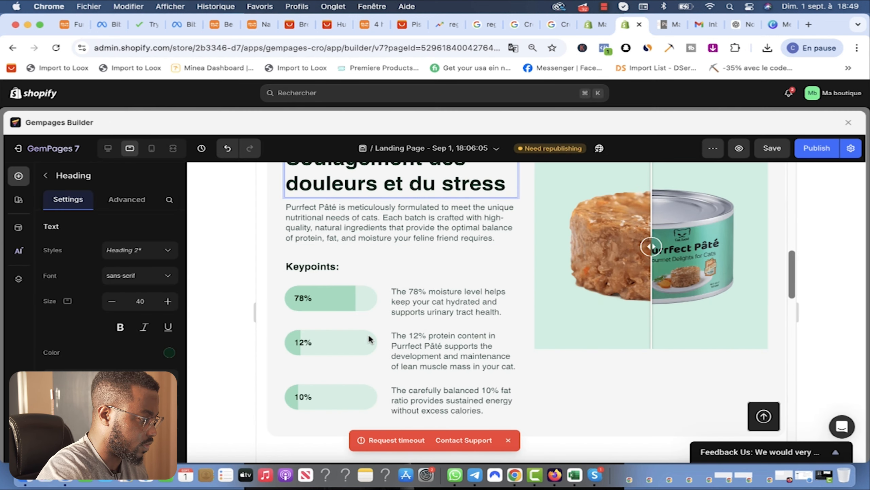
scroll(460, 340, down, 2)
scroll(393, 215, up, 3)
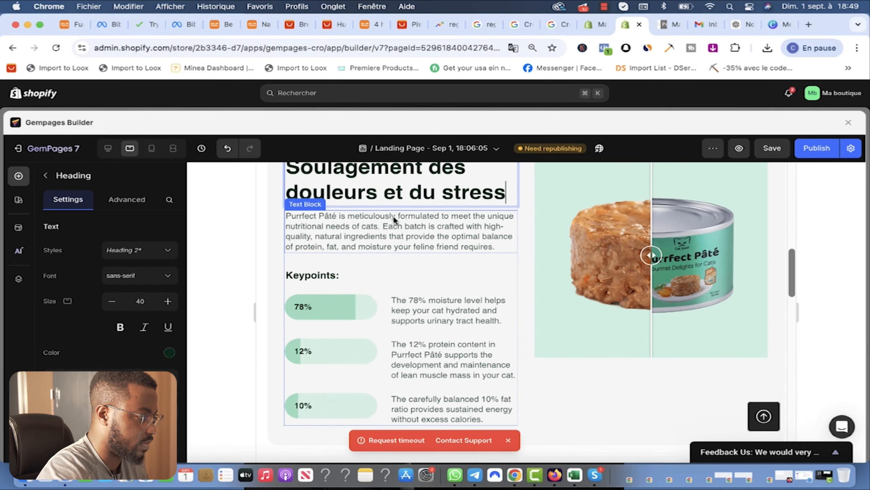
click(745, 26)
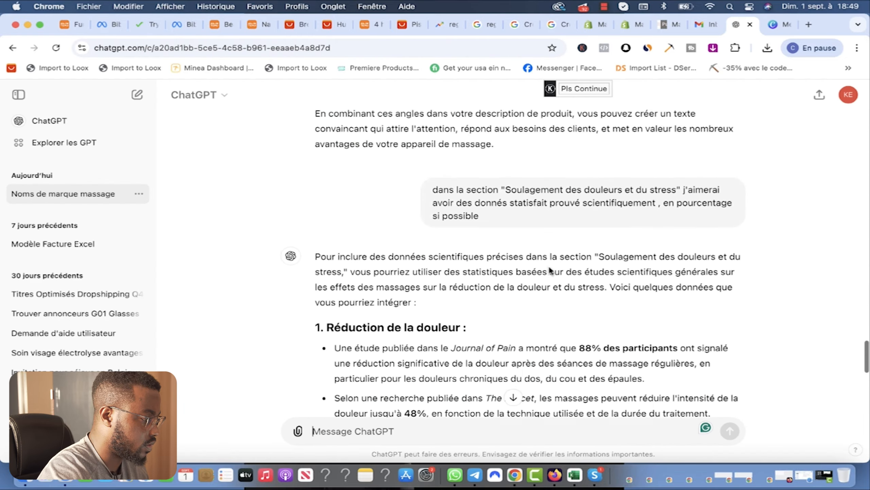
scroll(549, 264, down, 10)
scroll(549, 263, up, 15)
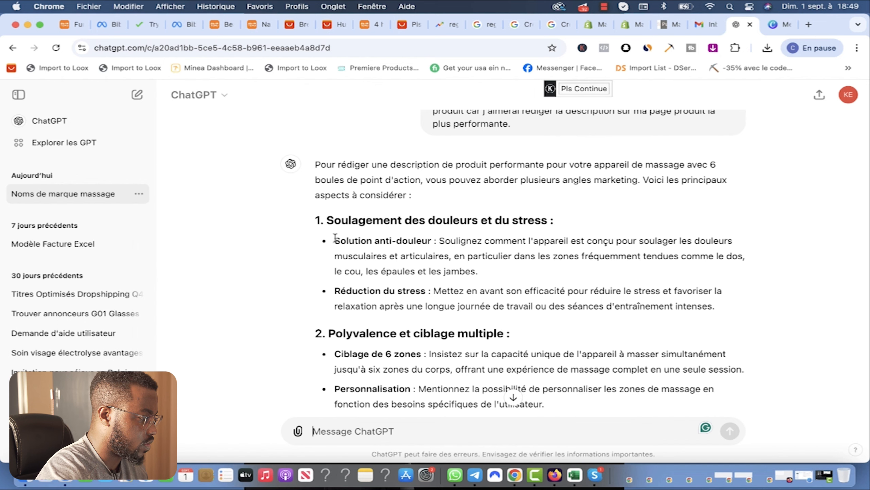
drag(713, 308, 331, 245)
key(super+c)
Step: Replace the Purrfect Pâté paragraph in GemPages with the French pain-relief bullets
click(627, 29)
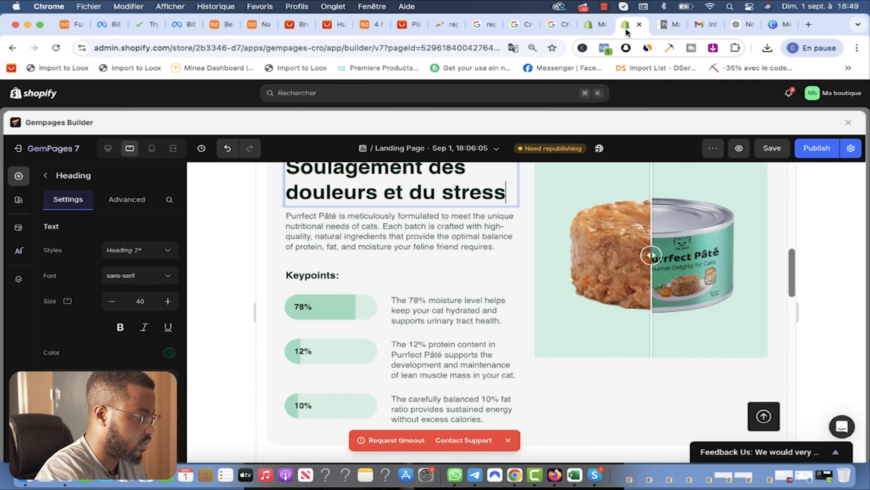
click(482, 284)
drag(502, 294, 287, 263)
key(super+v)
Step: Select the pain-relief row and the product images element to inspect them
click(514, 192)
scroll(563, 204, up, 7)
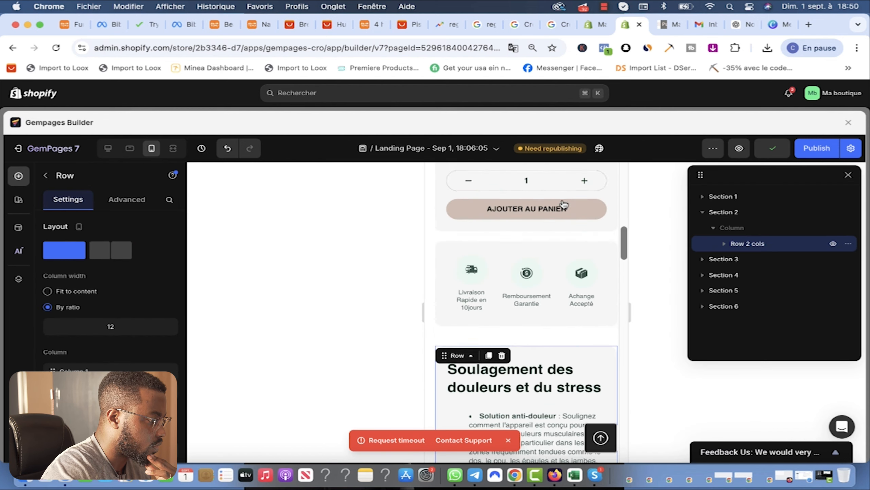
scroll(564, 204, up, 8)
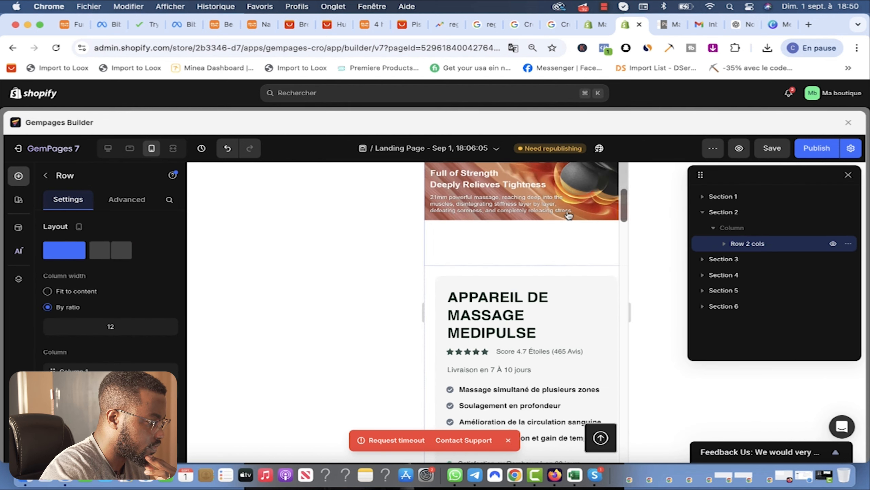
scroll(568, 214, up, 3)
click(502, 239)
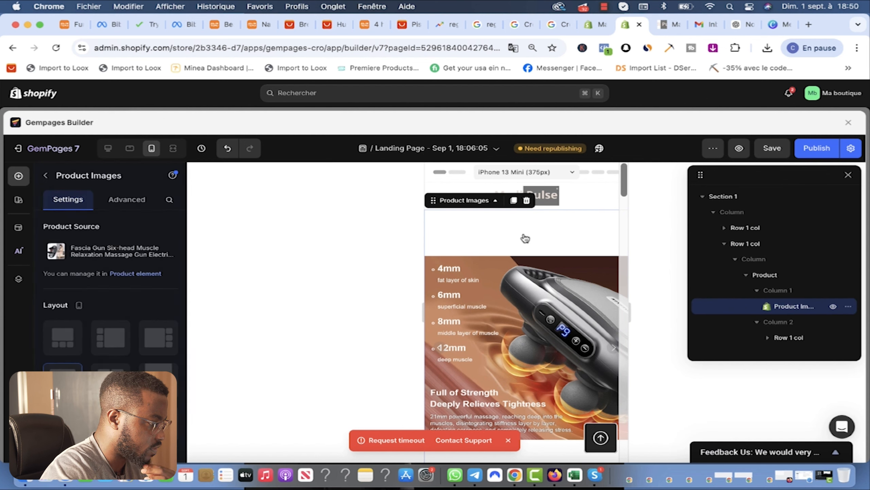
scroll(525, 247, down, 6)
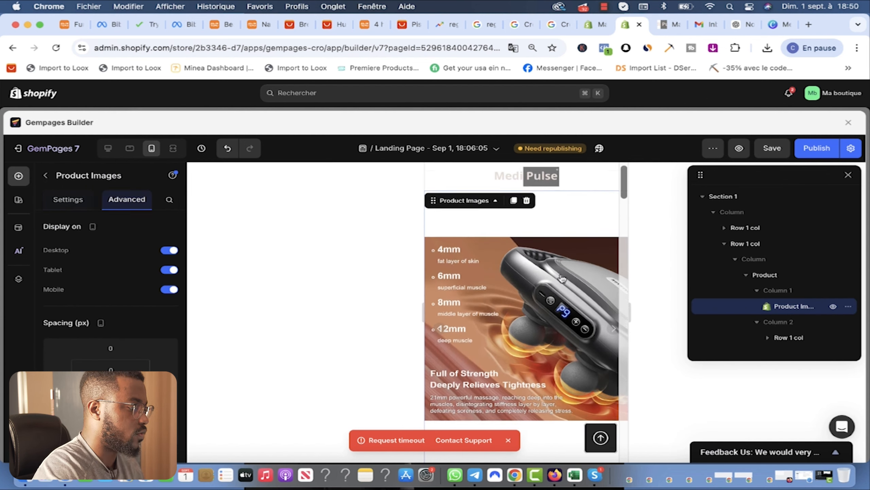
scroll(504, 275, down, 3)
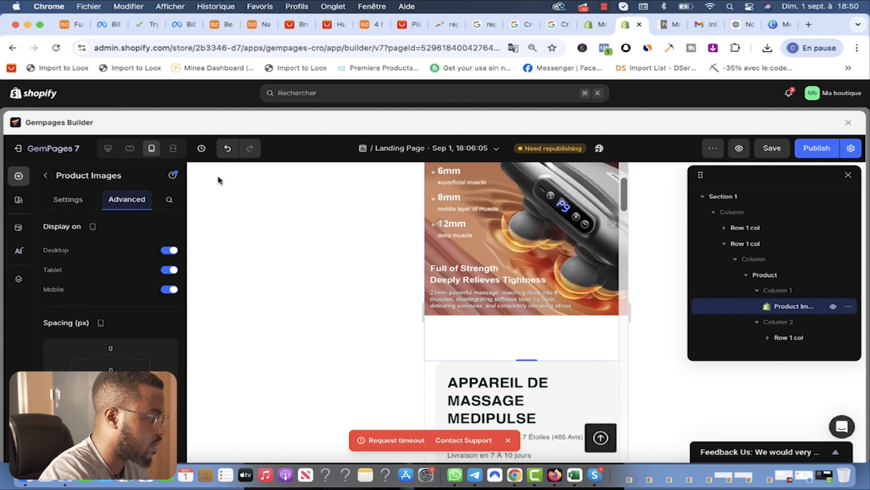
Step: Preview the page in the tablet layout, down to the Image Comparison block
click(130, 148)
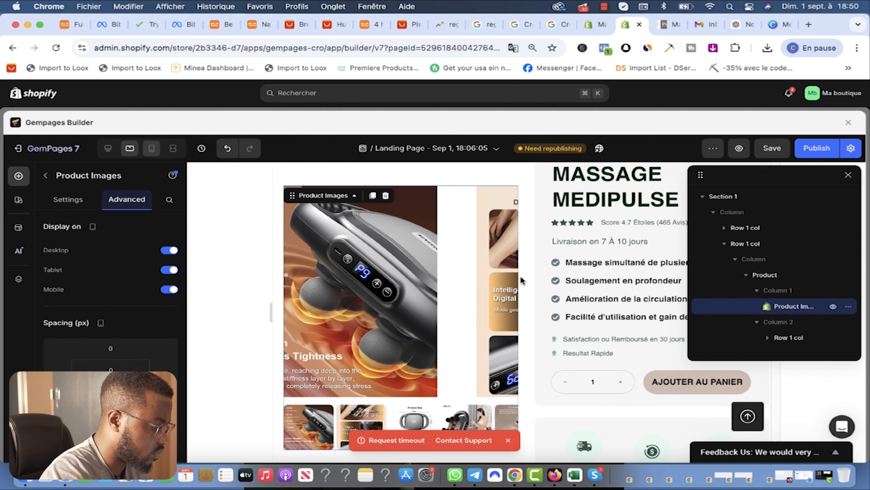
scroll(521, 288, down, 10)
scroll(547, 311, up, 1)
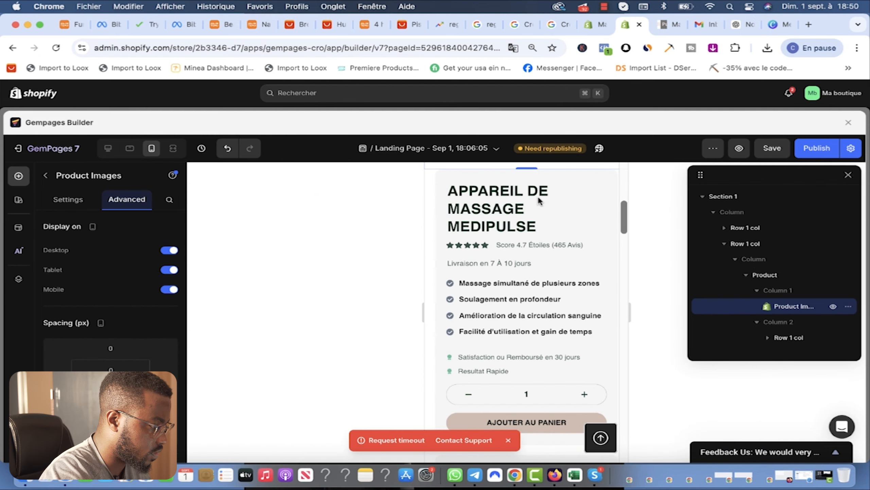
scroll(541, 316, down, 5)
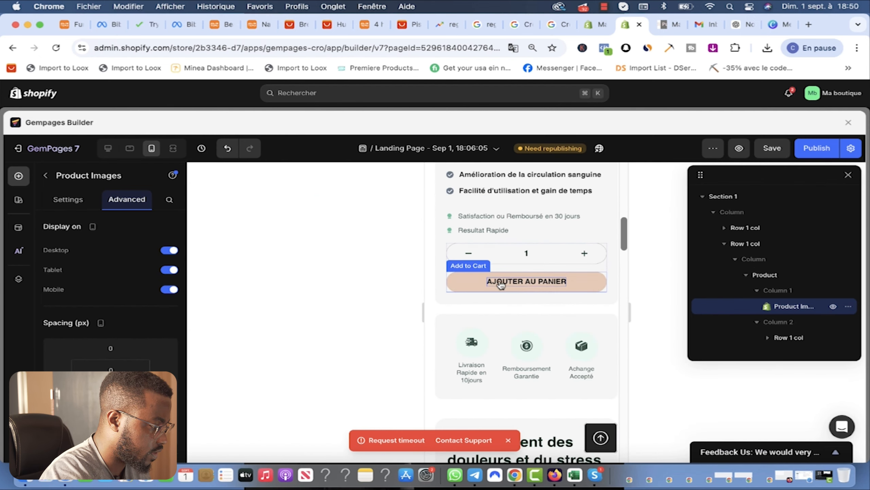
scroll(565, 320, down, 4)
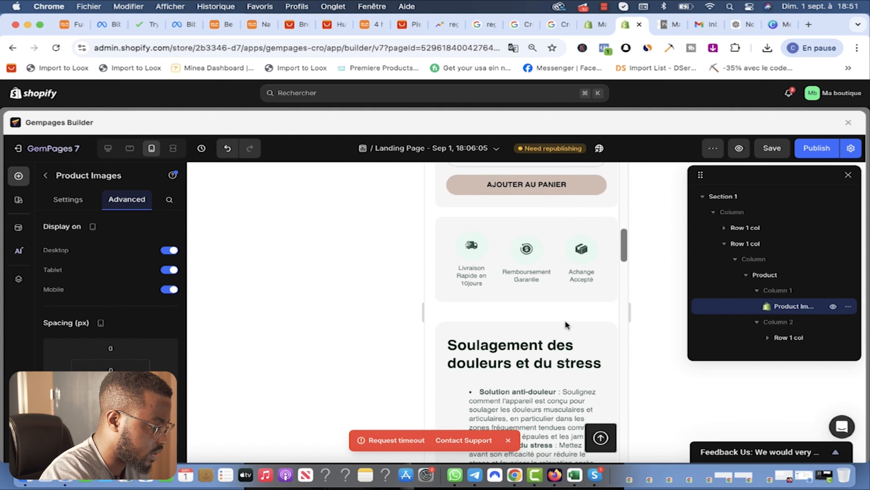
scroll(565, 323, down, 4)
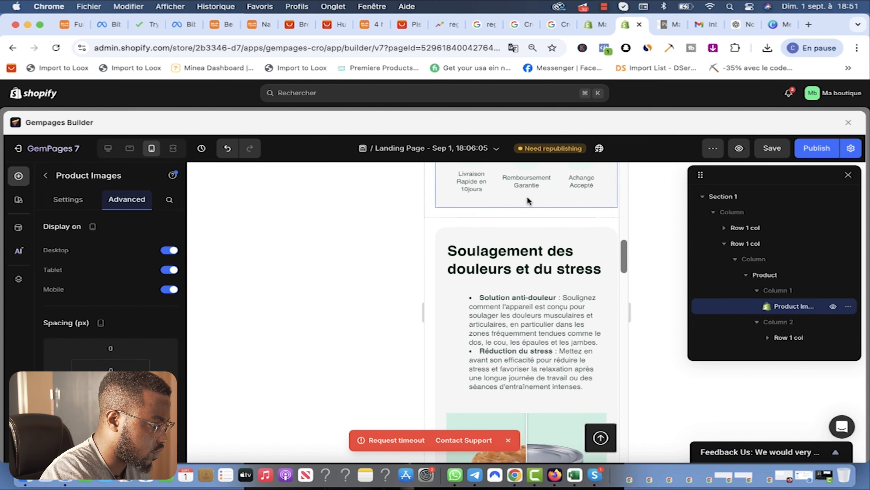
scroll(566, 209, down, 3)
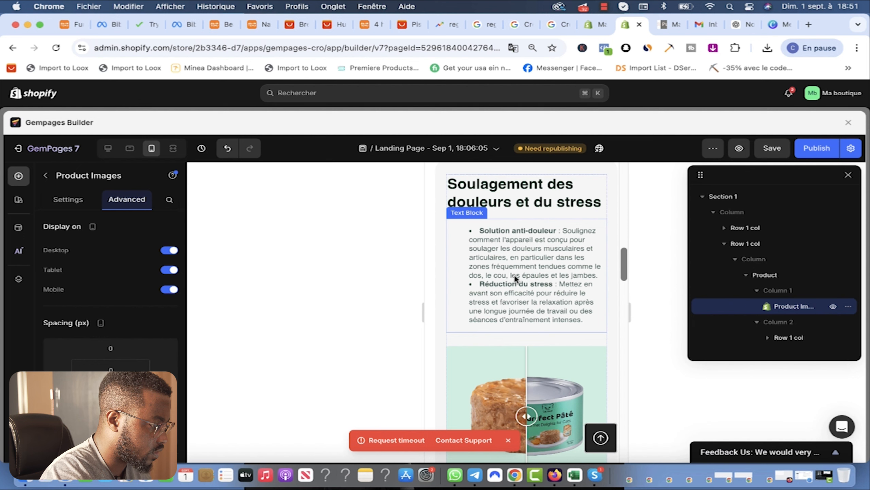
scroll(553, 269, down, 4)
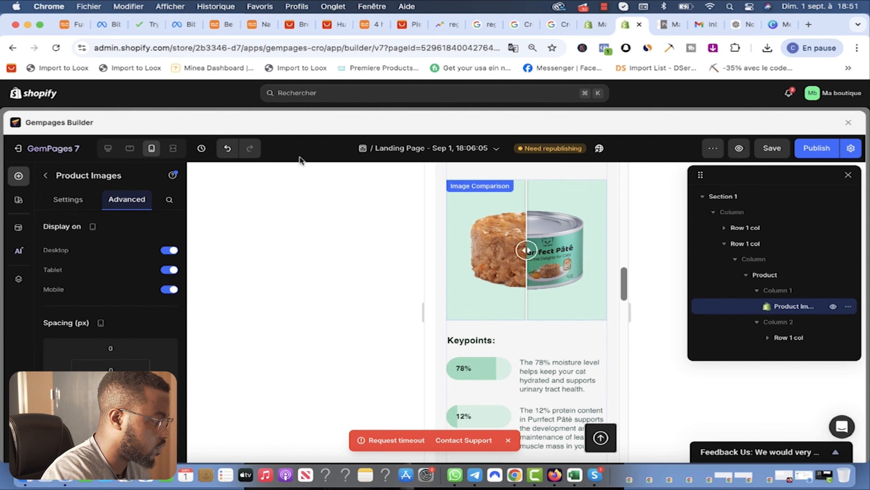
Step: Delete the cat-food Image Comparison block in the tablet layout
click(130, 149)
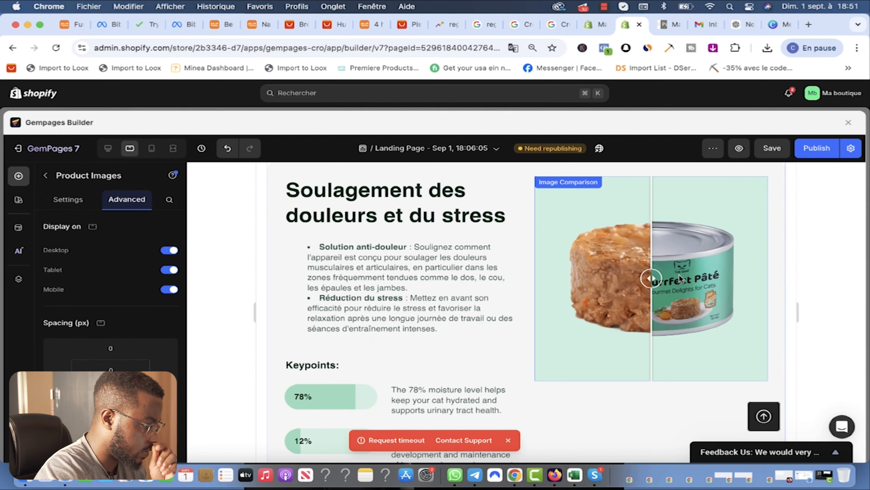
click(578, 185)
scroll(129, 347, down, 1)
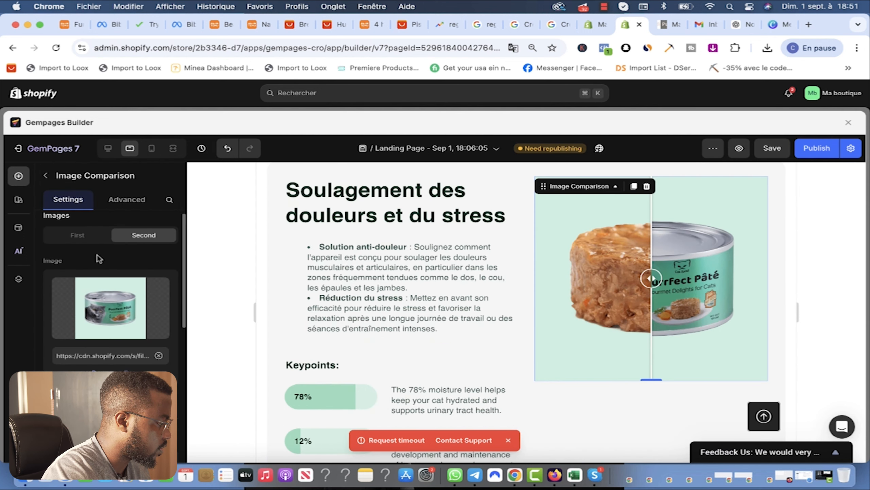
click(646, 187)
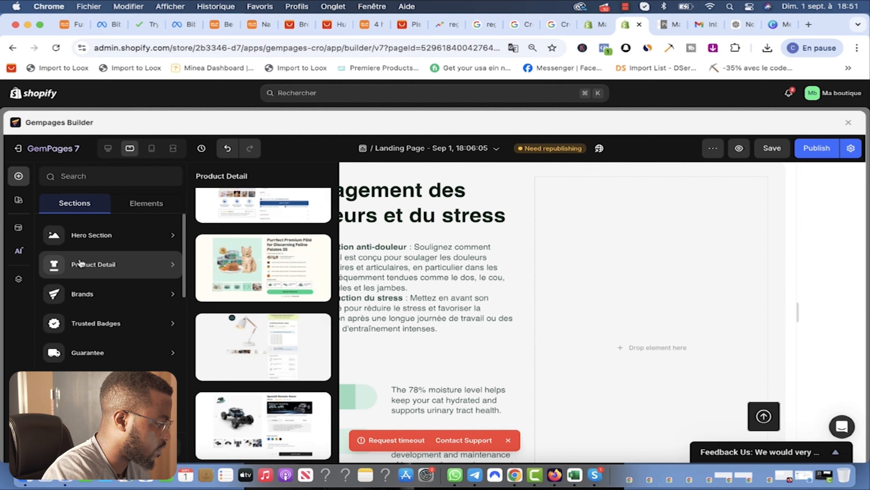
Step: Place an Image element in the empty column beside the pain-relief text
mouse_move(85, 238)
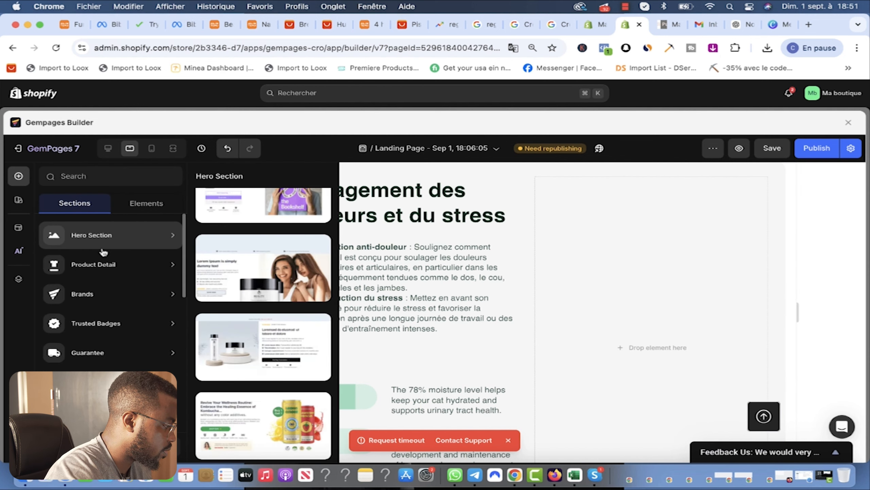
mouse_move(93, 279)
click(14, 231)
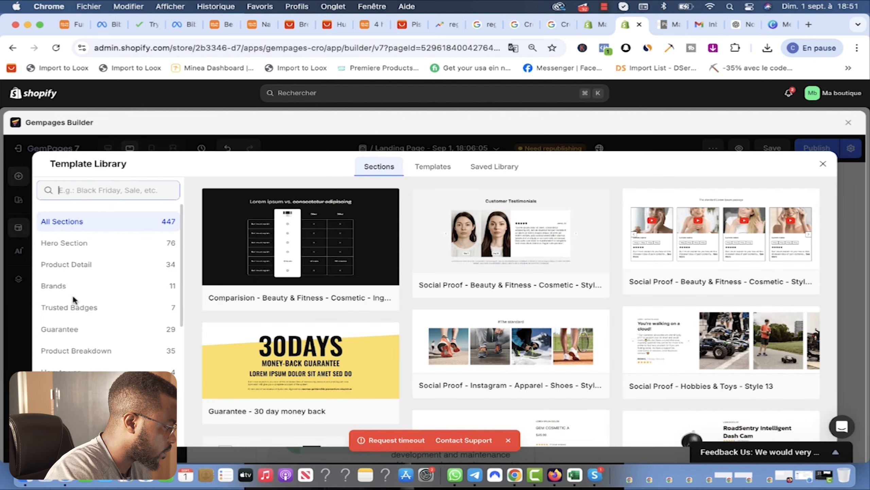
click(824, 166)
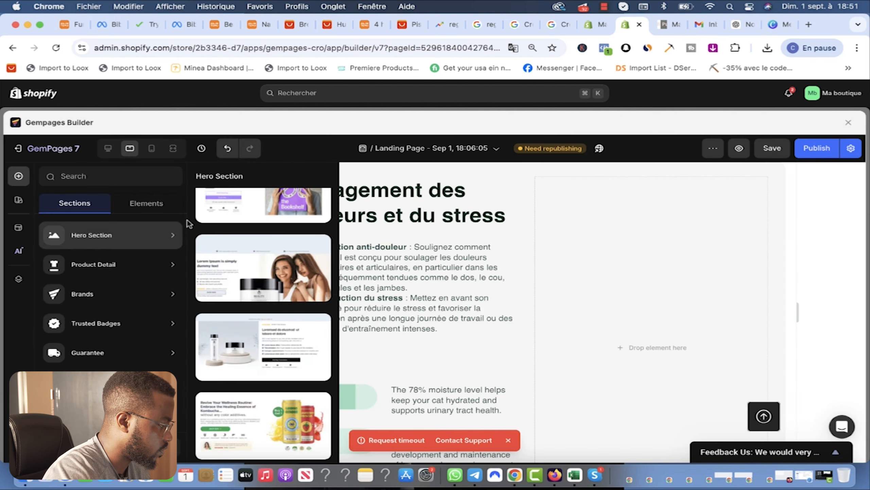
click(147, 207)
click(92, 206)
mouse_move(112, 246)
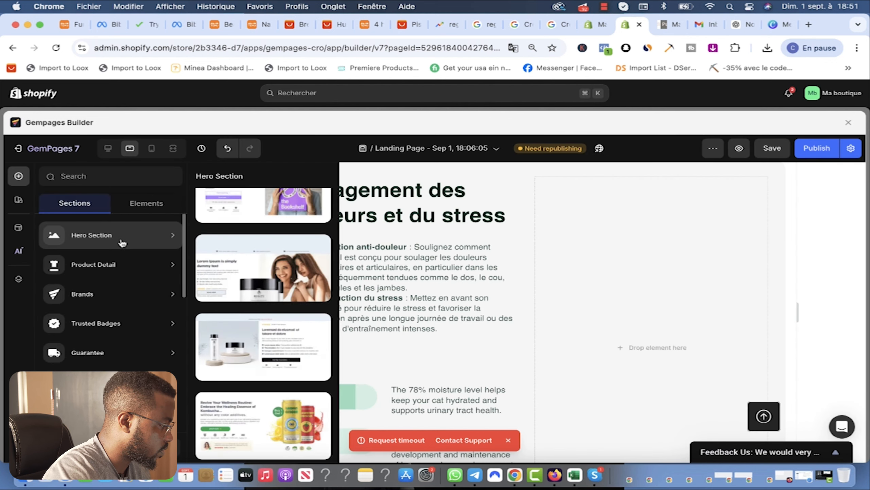
mouse_move(104, 296)
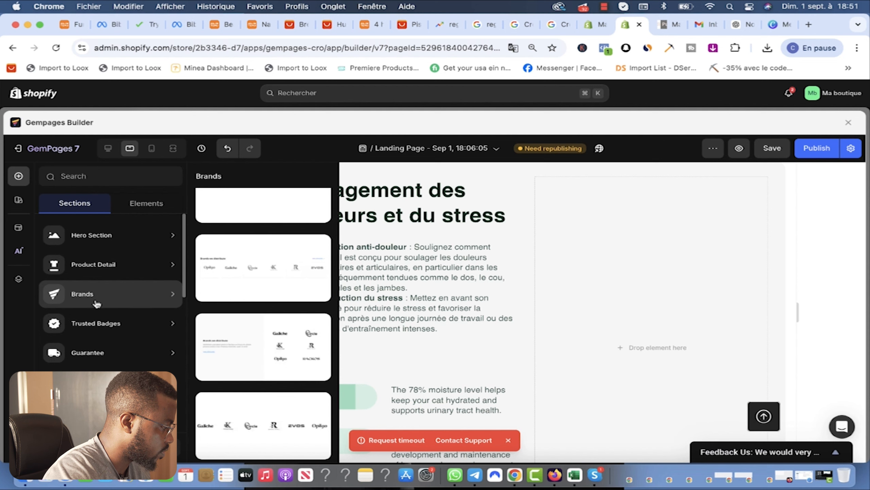
mouse_move(107, 268)
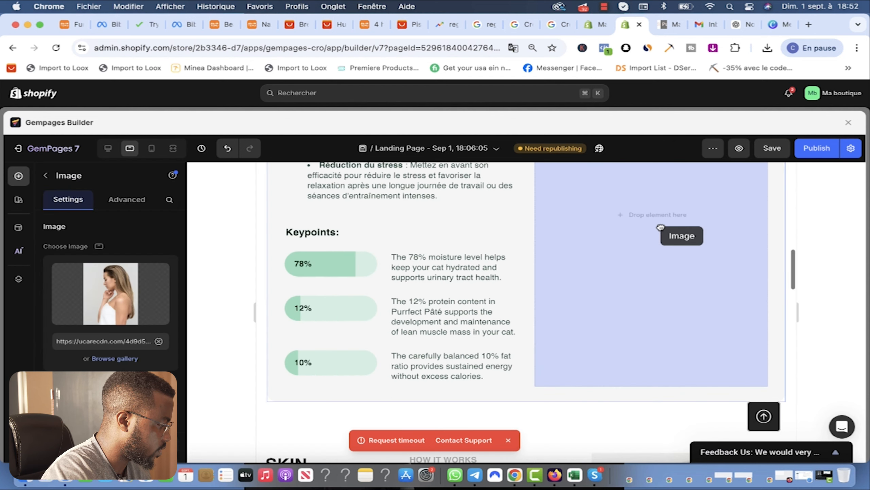
drag(660, 227, 643, 217)
scroll(648, 319, down, 6)
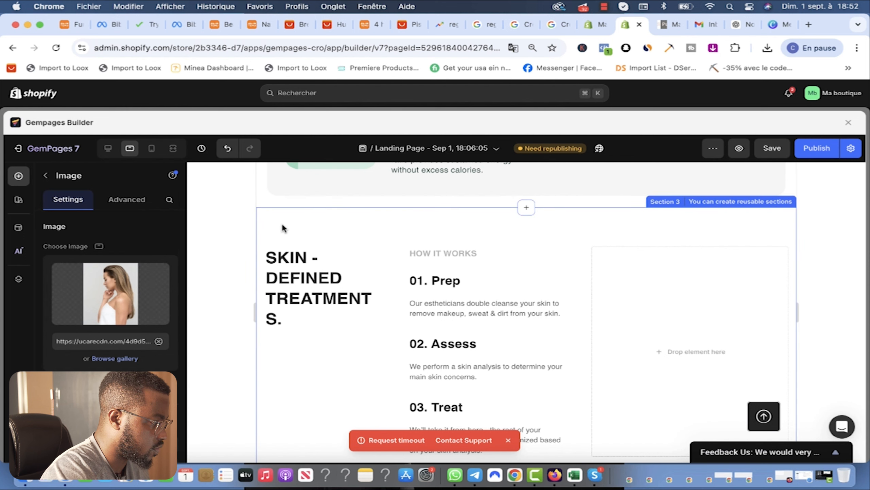
Step: Delete the SKIN - DEFINED TREATMENTS section
scroll(587, 261, down, 5)
scroll(588, 262, up, 6)
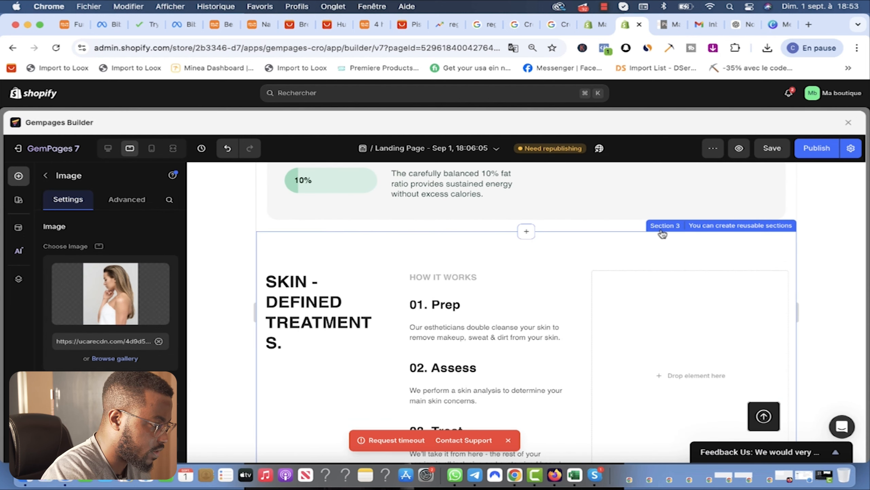
click(663, 232)
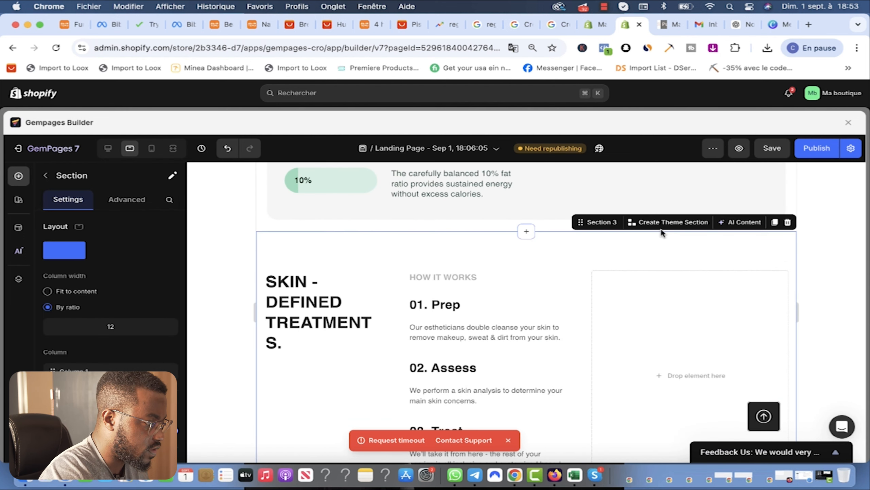
click(788, 222)
Step: Replace the woman photo with a massager .webp uploaded from the massage gun images folder
scroll(497, 258, up, 6)
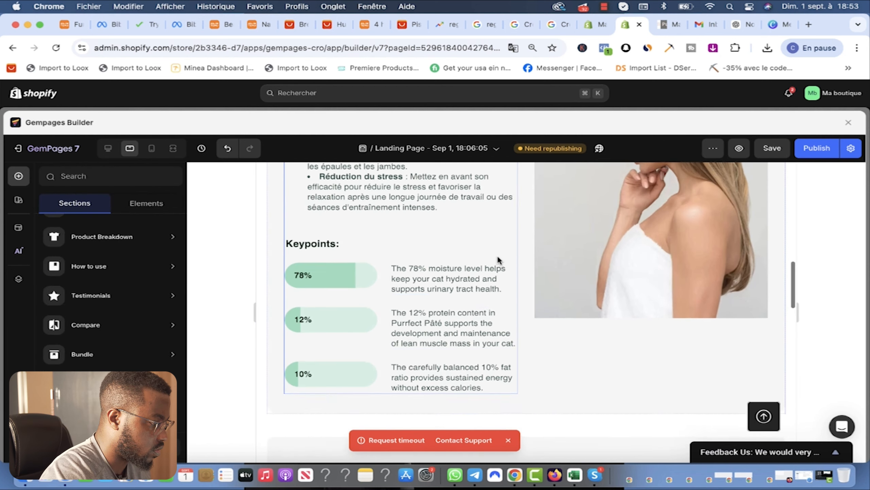
scroll(507, 264, up, 3)
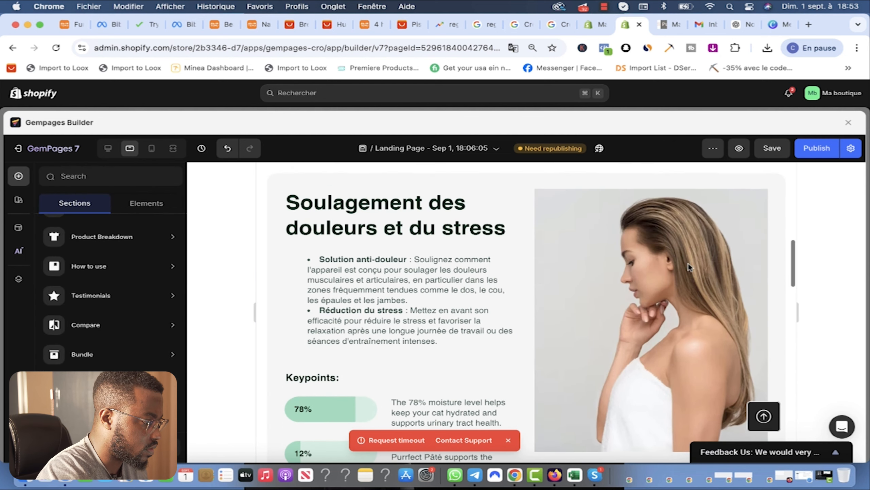
click(653, 332)
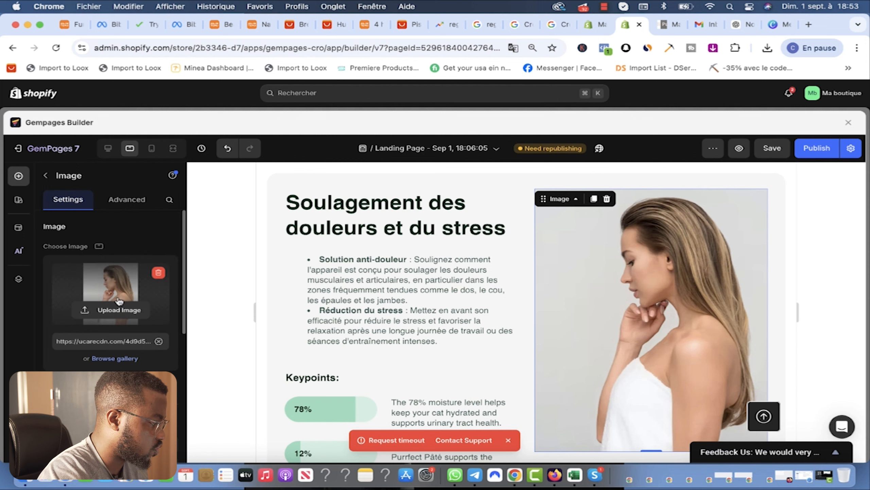
click(114, 309)
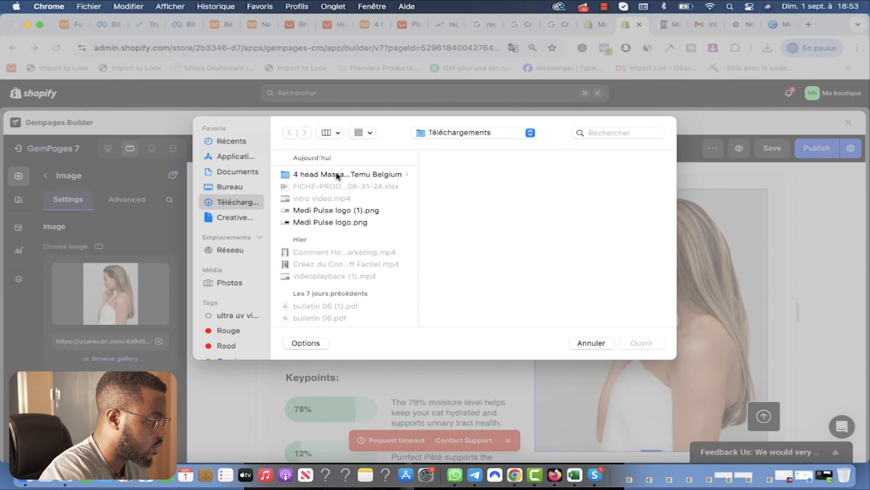
click(480, 174)
key(Down)
key(Down)
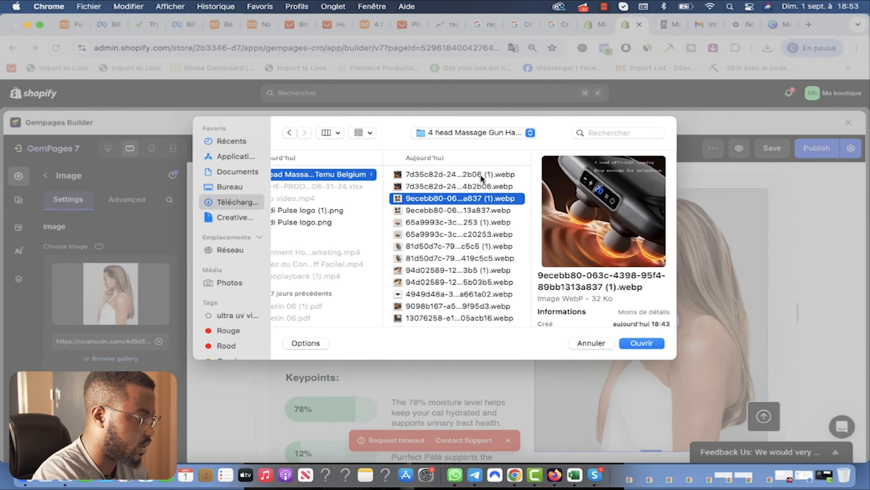
key(Up)
key(Down)
key(Down)
key(Down)
key(Down)
key(Down)
key(Down)
key(Down)
key(Down)
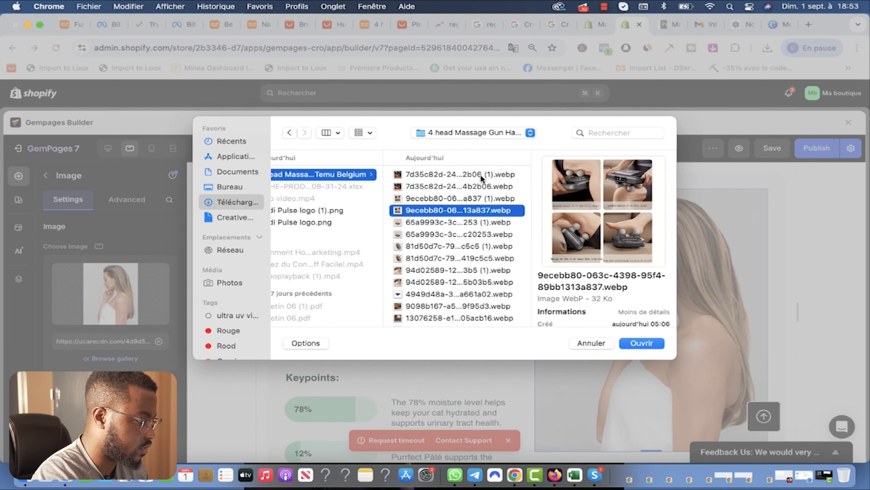
click(642, 344)
scroll(562, 280, up, 2)
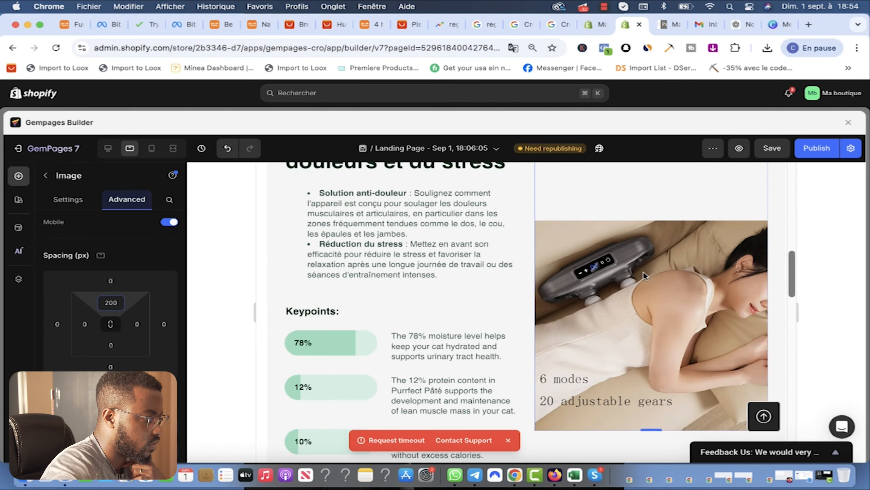
Step: Reduce the massager image's top spacing from 200 to 100 in the tablet layout
scroll(643, 271, down, 2)
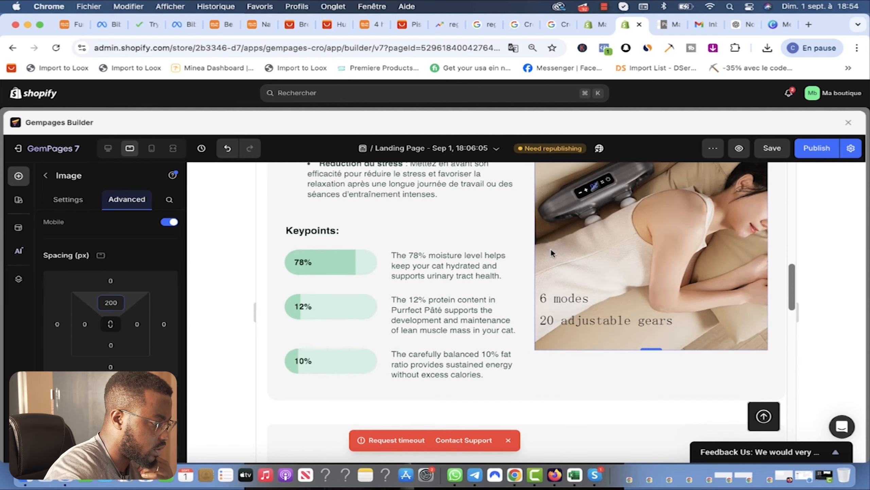
scroll(551, 257, up, 5)
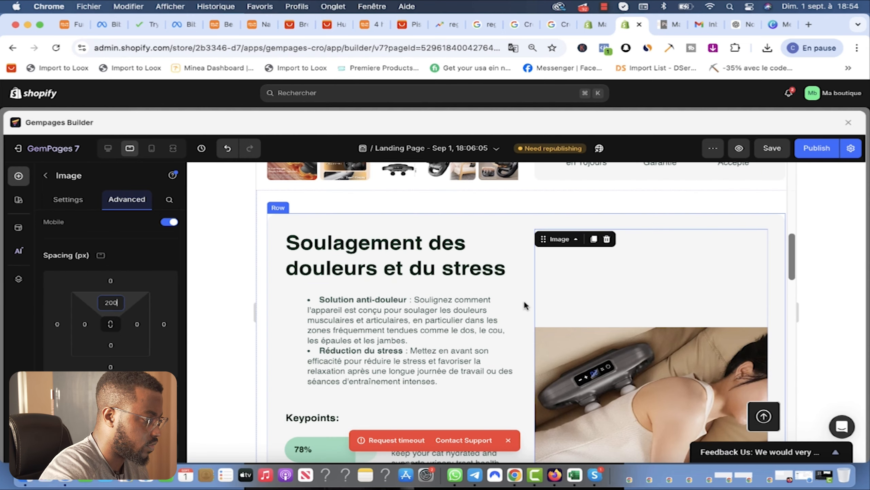
click(525, 302)
click(151, 148)
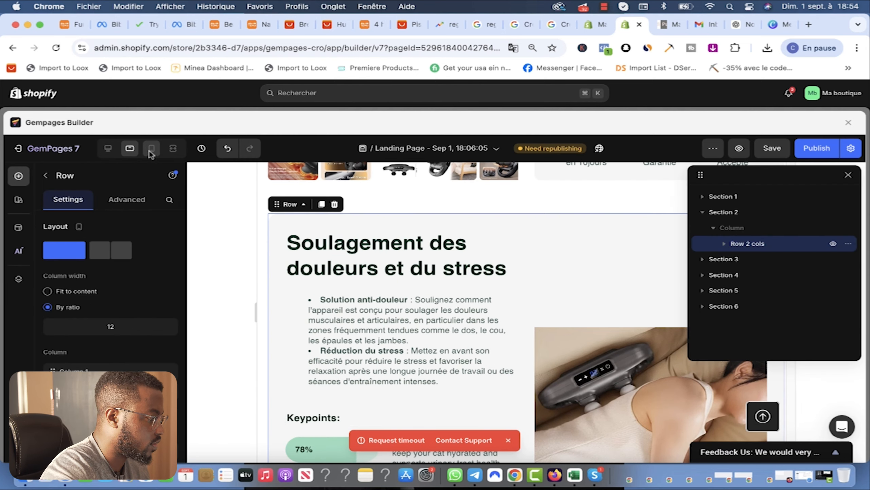
scroll(570, 230, down, 10)
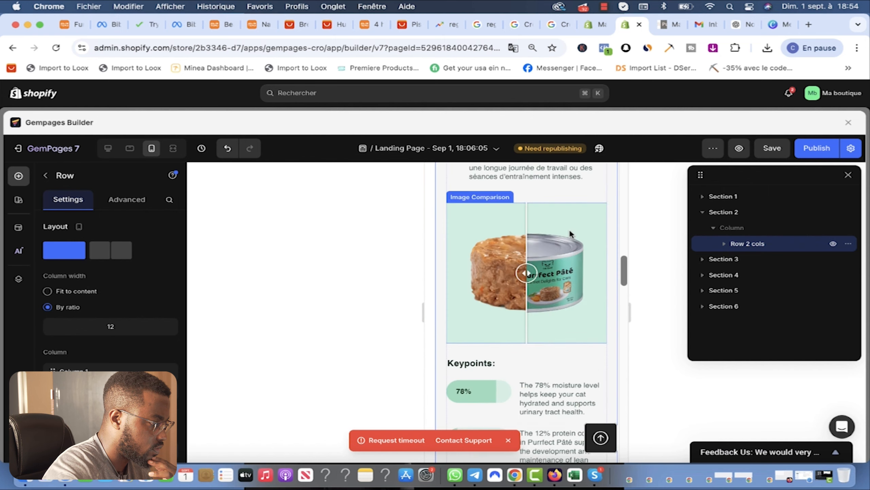
click(523, 283)
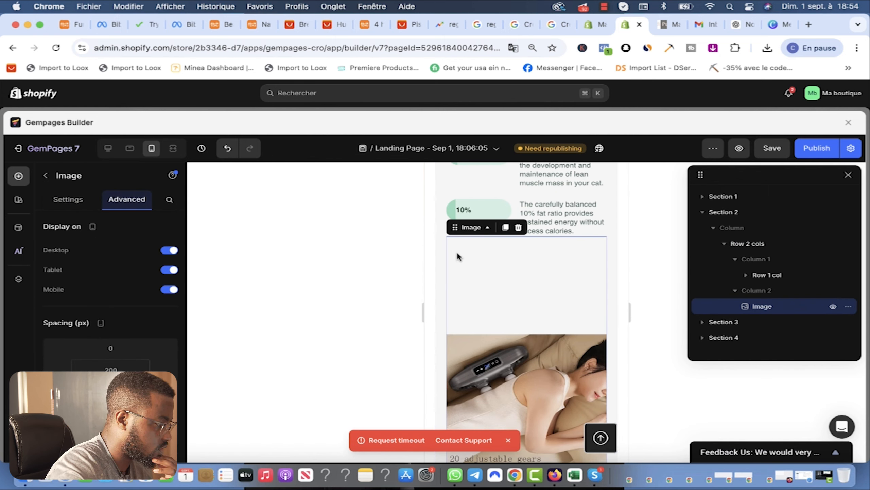
click(111, 369)
text(-200)
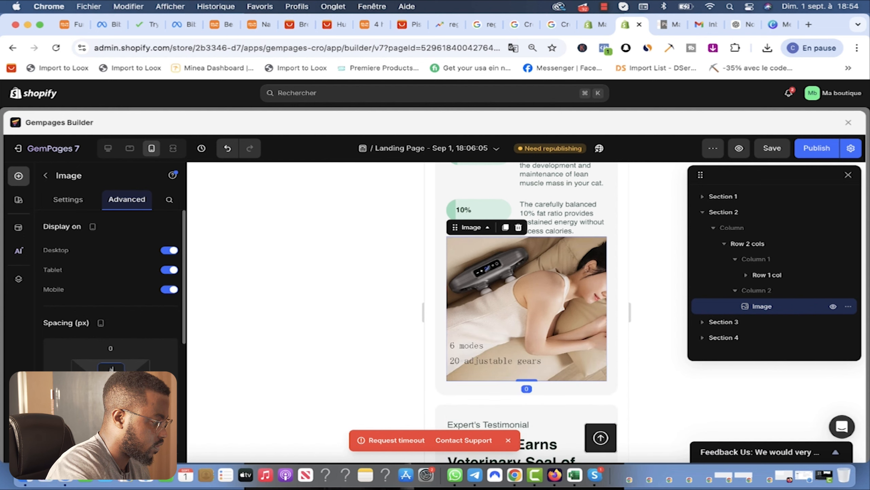
key(BackSpace)
key(BackSpace)
key(BackSpace)
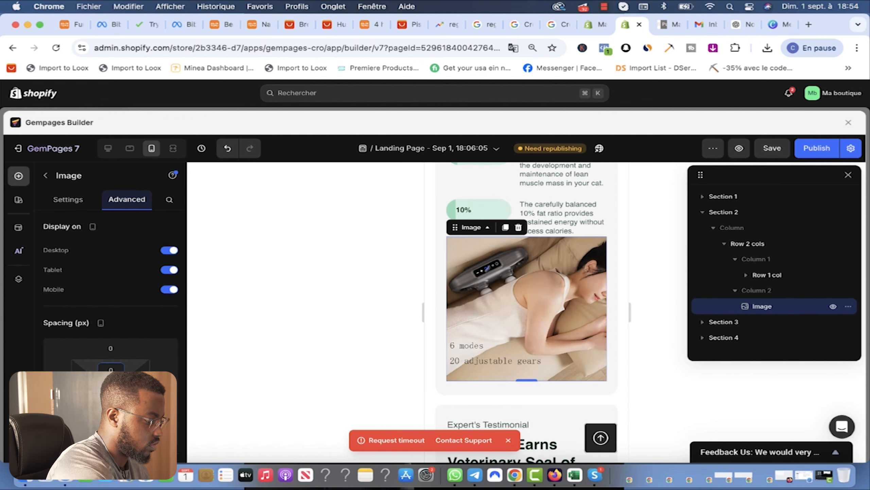
click(130, 148)
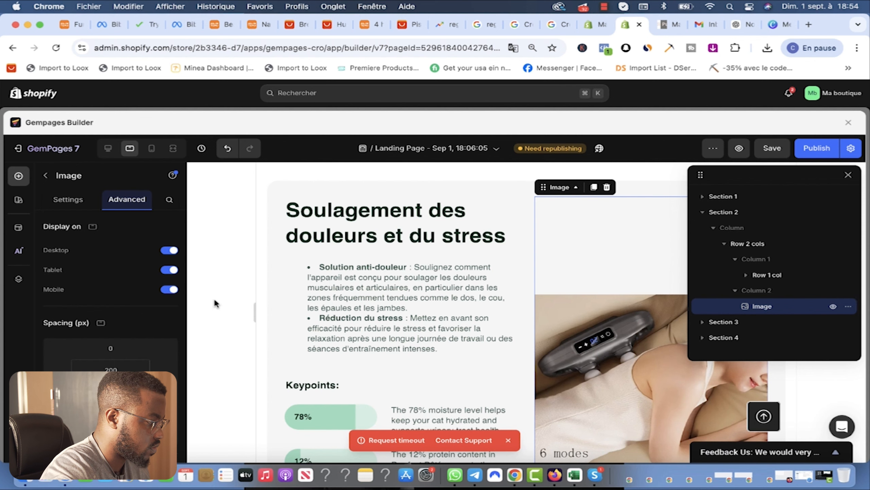
double_click(110, 369)
text(100)
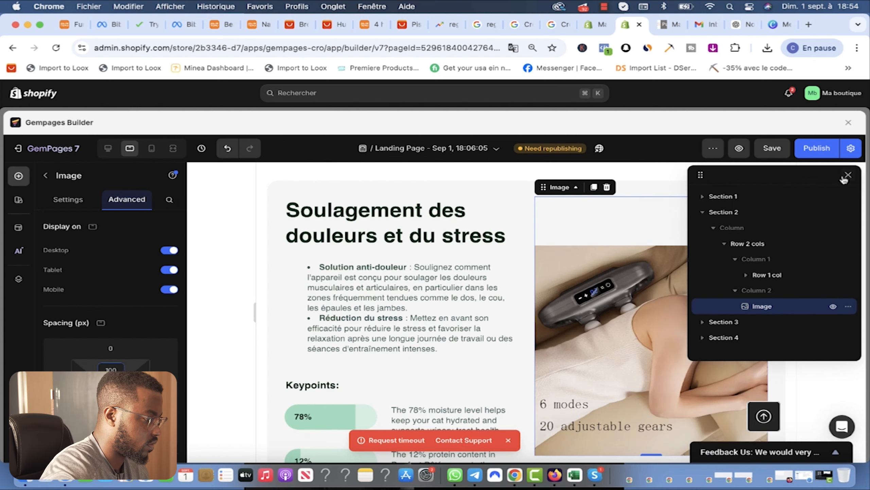
scroll(340, 260, down, 5)
scroll(341, 266, up, 3)
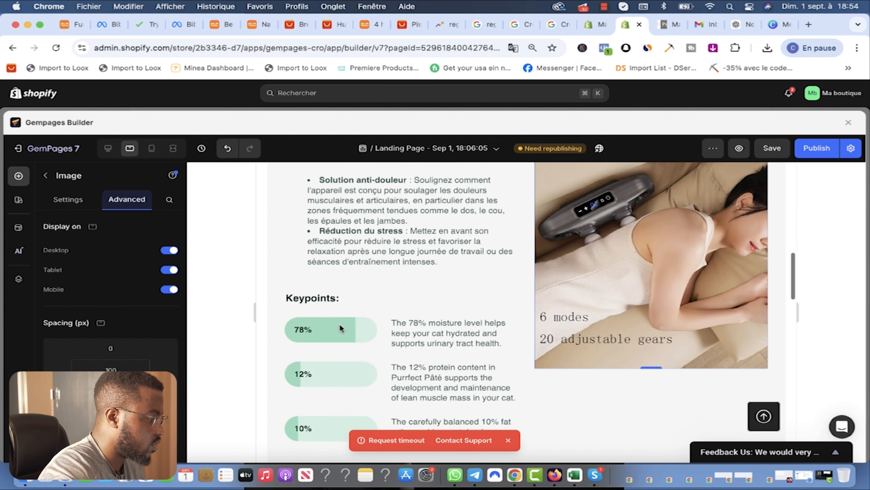
Step: Rename the Keypoints heading to 'Données Scientifique'
click(332, 300)
click(334, 300)
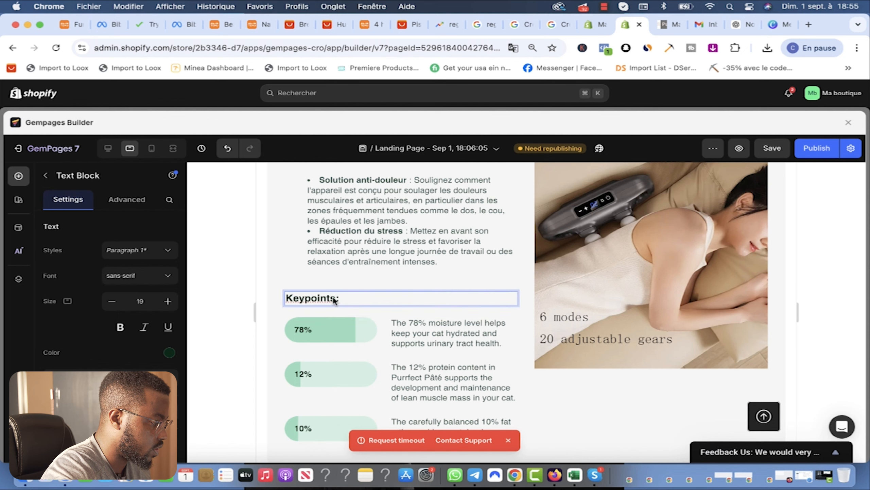
drag(334, 299, 286, 298)
text(Données Scientifique)
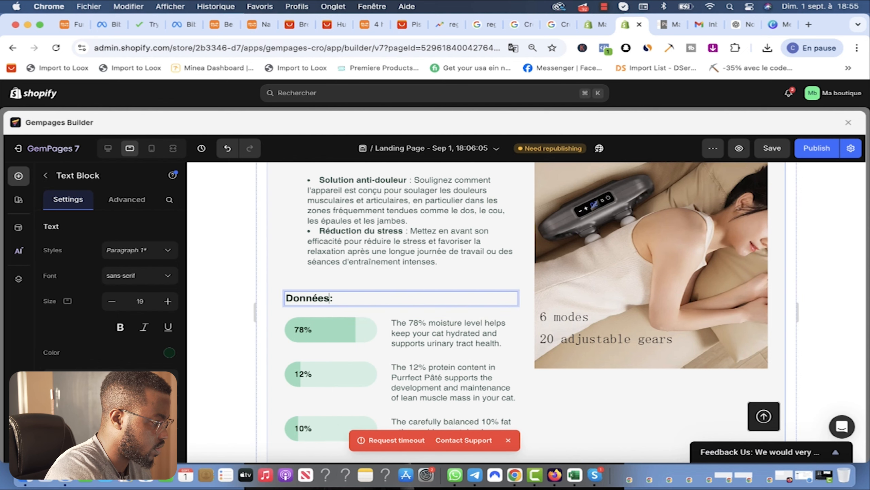
scroll(379, 328, down, 3)
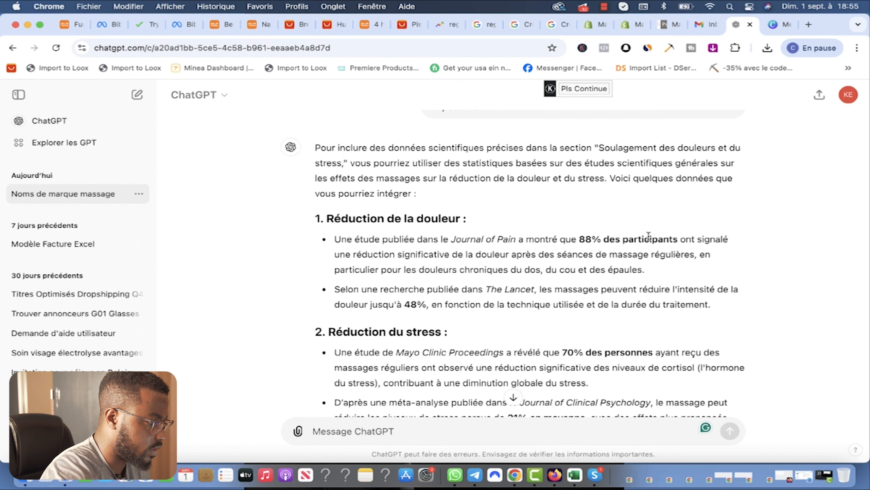
Step: Select the Journal of Pain sentence stating 88% of participants reported less pain
drag(682, 239, 585, 239)
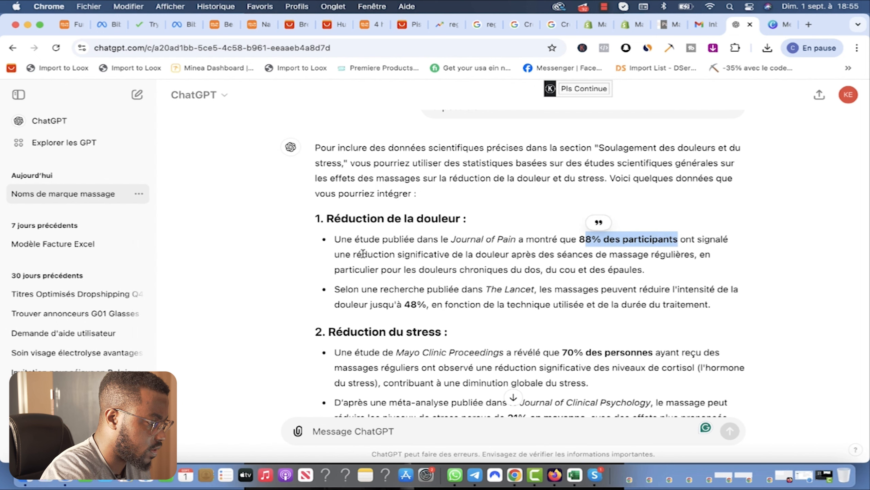
scroll(370, 244, down, 3)
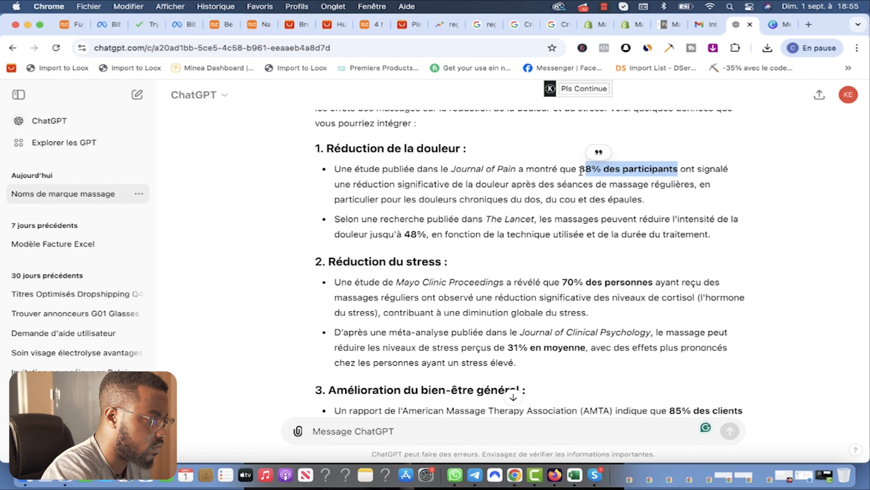
drag(581, 170, 643, 198)
key(super+c)
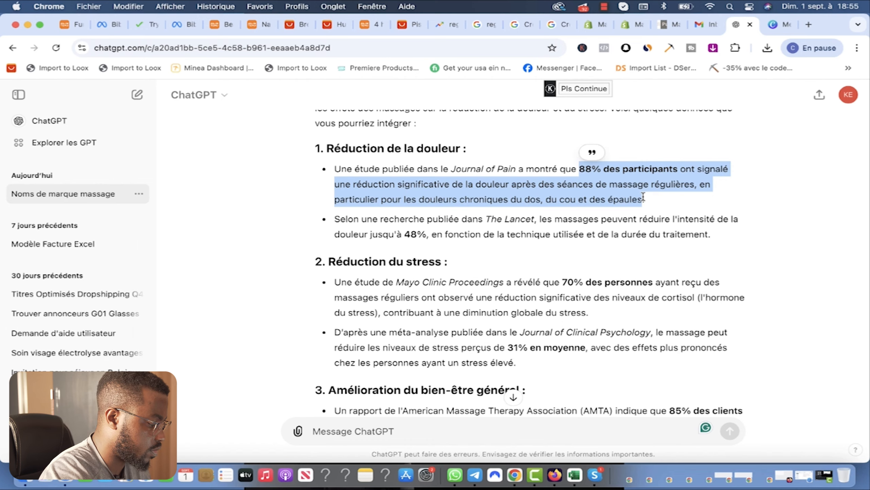
click(632, 27)
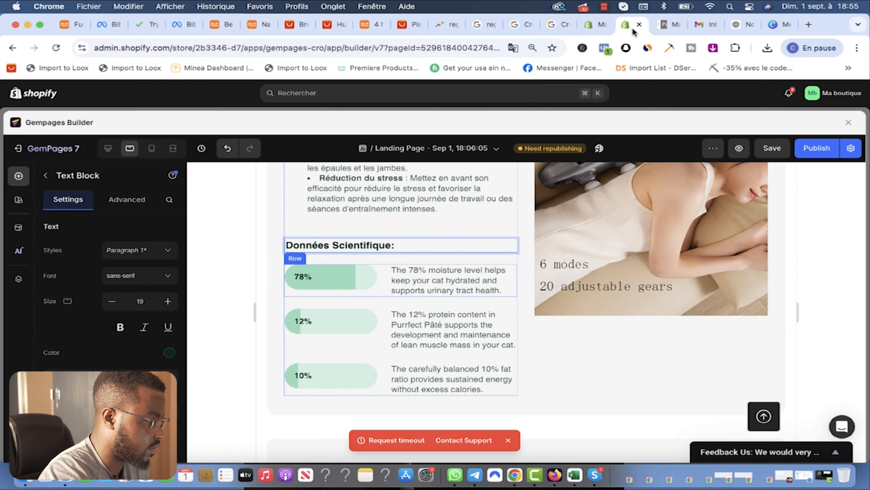
Step: Paste the 88% pain statistic into the 78% keypoint, using 'des clients' and ending at 'régulières'
click(418, 280)
key(super+a)
key(super+v)
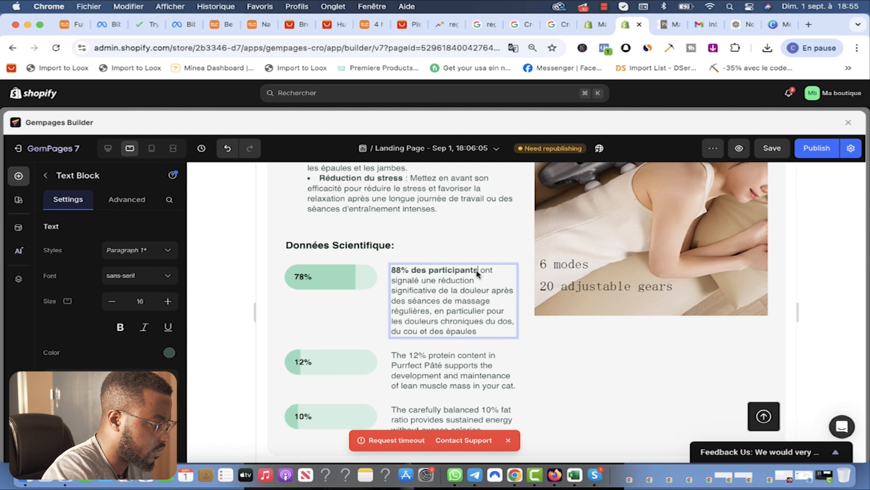
drag(476, 270, 429, 270)
text(des gens)
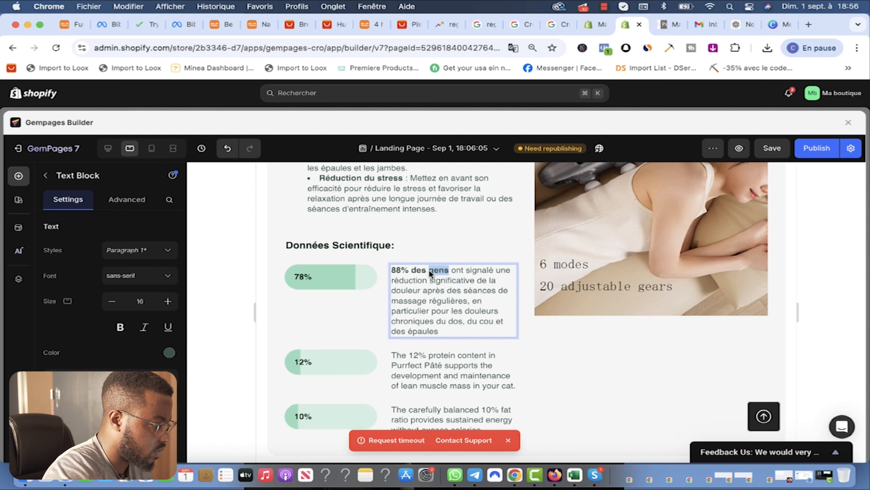
text(clients)
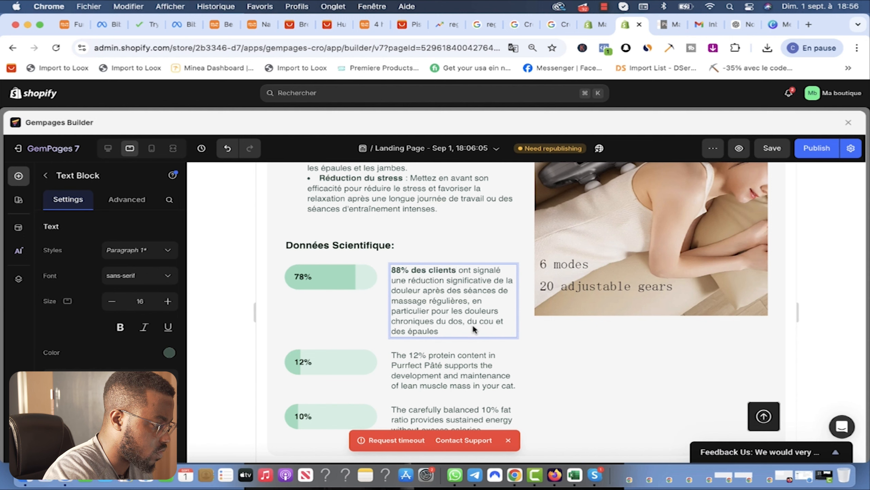
click(470, 301)
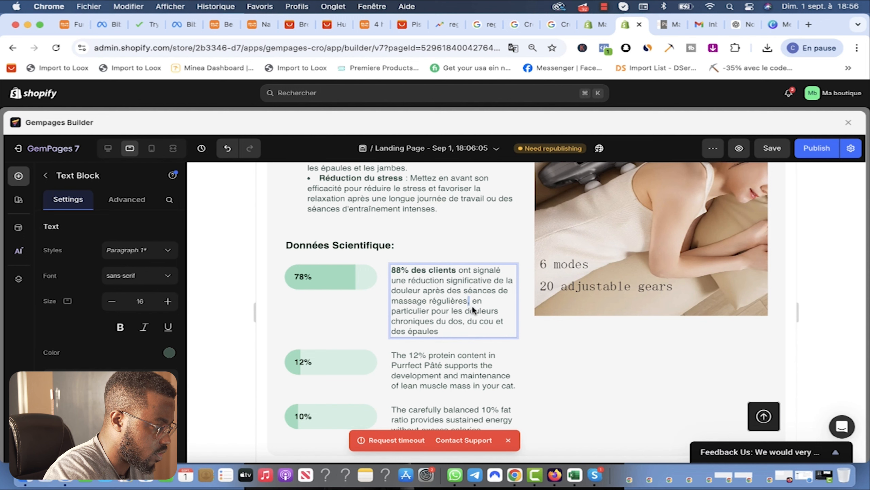
drag(472, 304, 483, 331)
key(BackSpace)
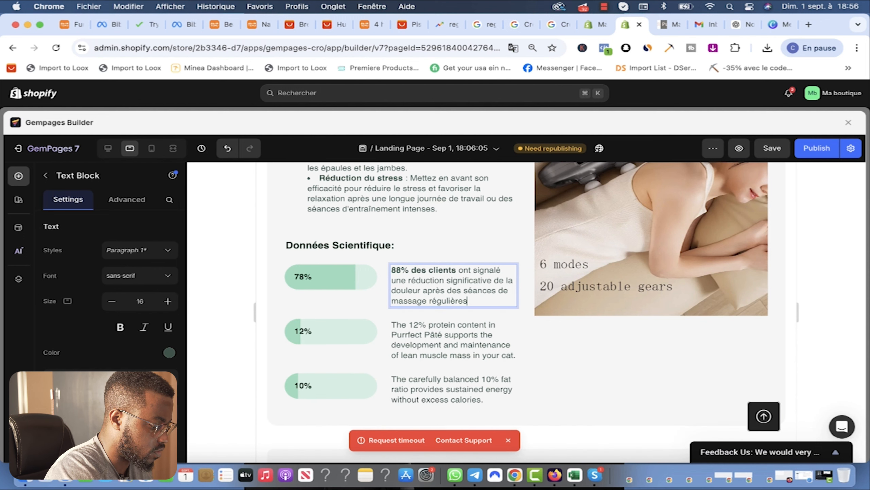
click(306, 279)
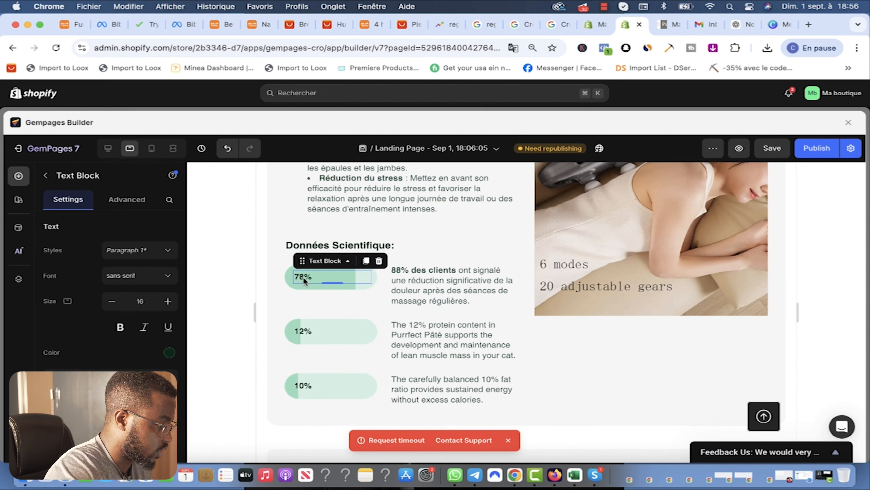
click(304, 279)
Step: Copy the ChatGPT paragraph on the Mayo Clinic finding that 70% des personnes had reduced cortisol
click(740, 25)
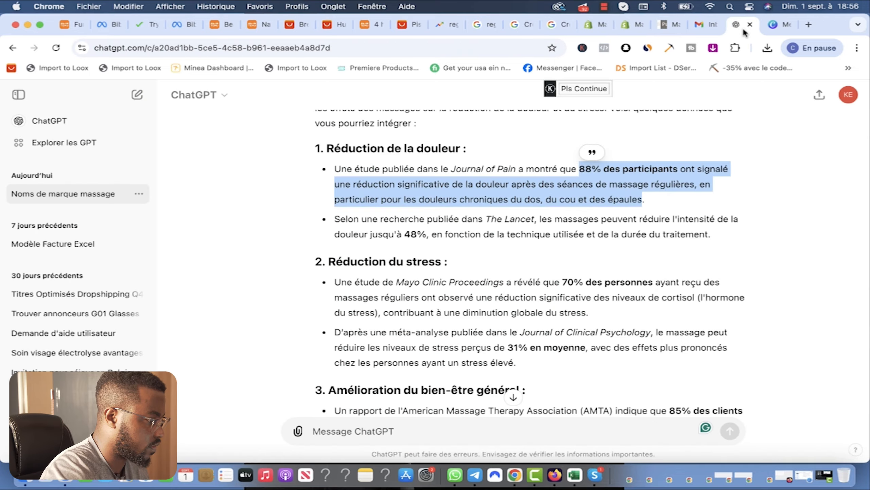
scroll(563, 290, down, 2)
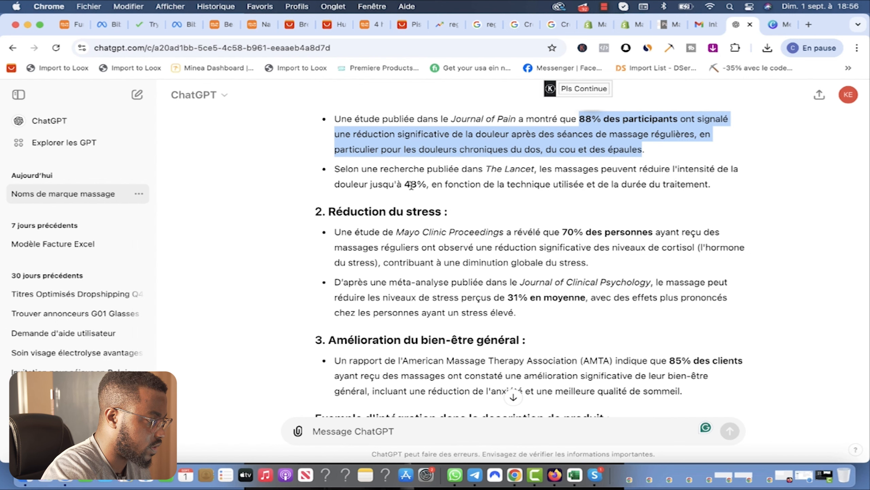
scroll(504, 187, down, 1)
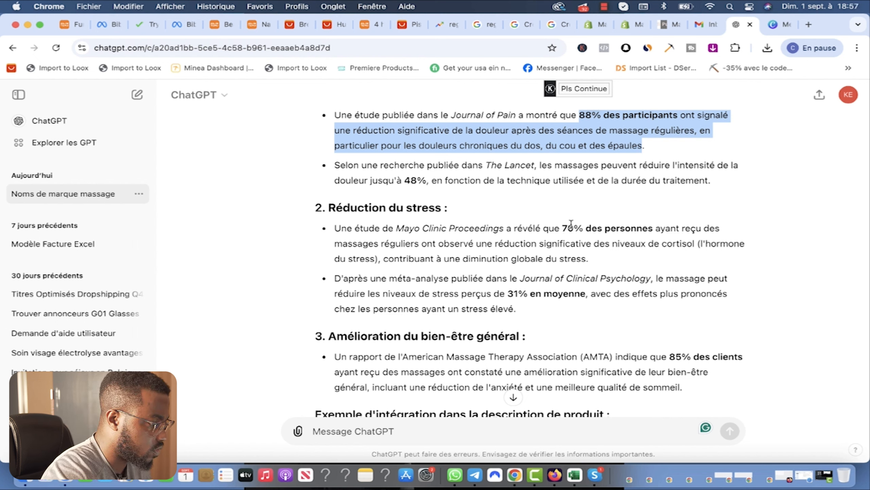
drag(563, 227, 654, 246)
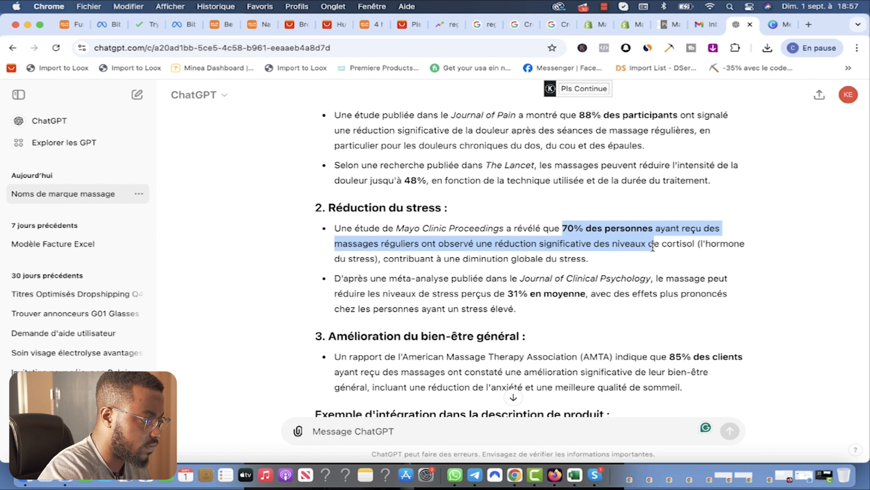
drag(673, 250, 675, 259)
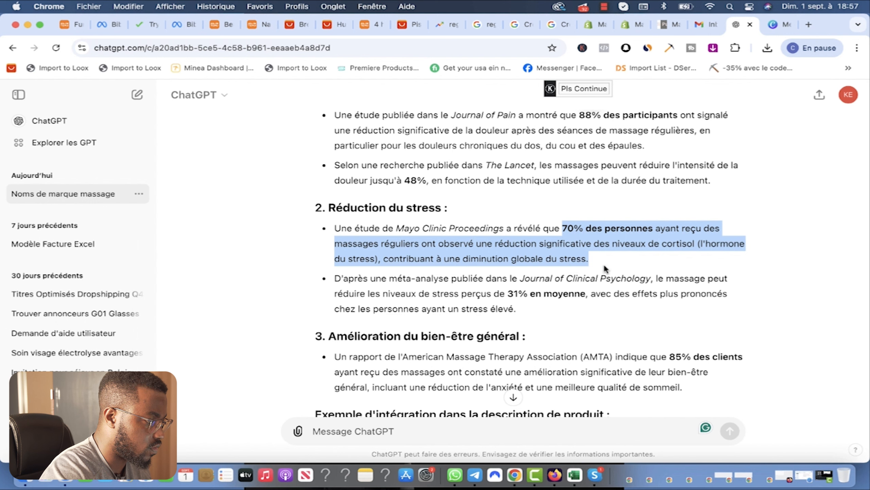
drag(590, 264, 599, 263)
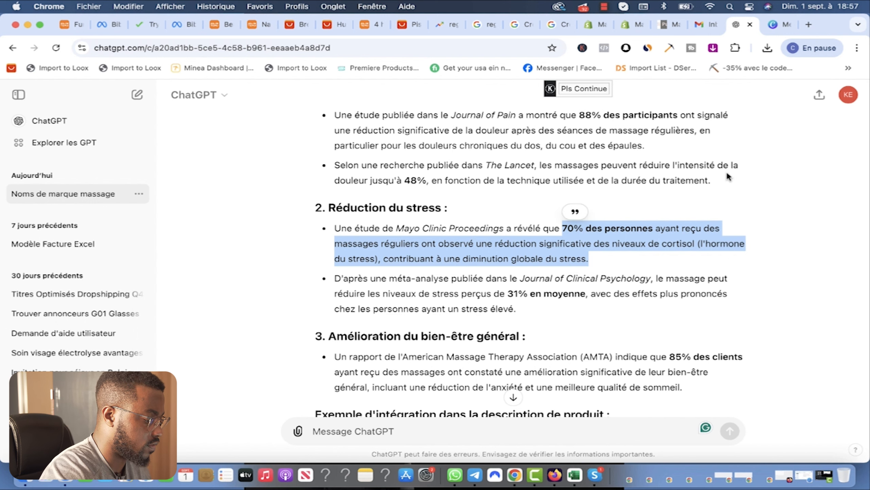
click(632, 25)
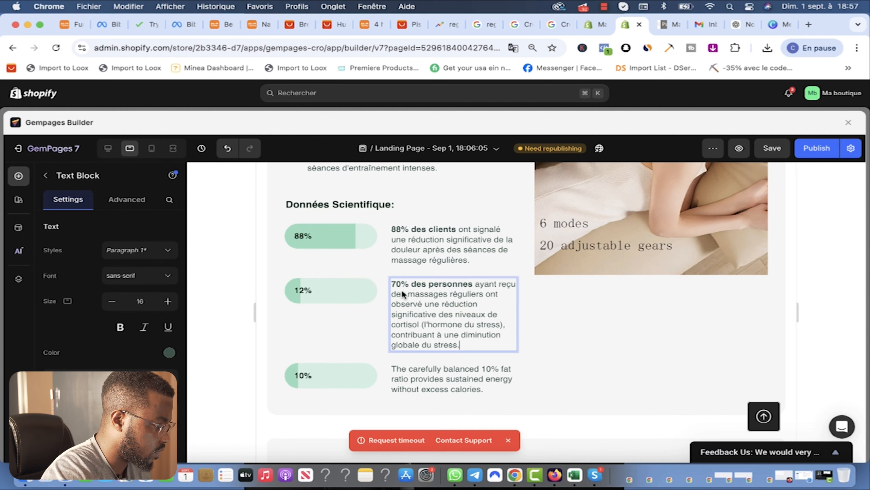
Step: Trim the second statistic's French text to end at cortisol and change its 12% label to 70%
drag(472, 284, 412, 284)
key(BackSpace)
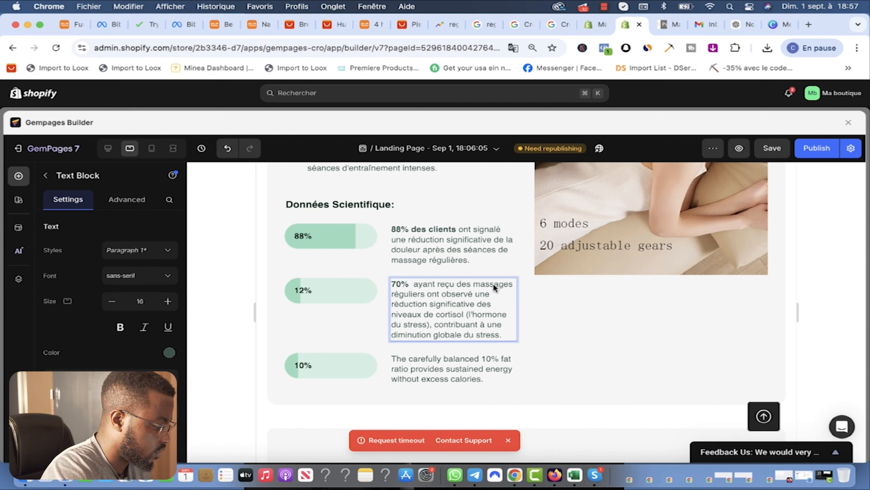
text(des personnes)
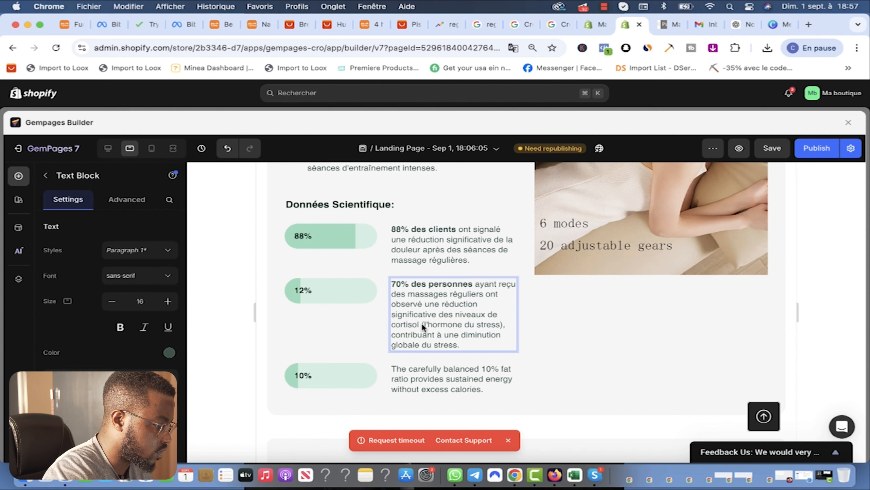
drag(423, 324, 464, 344)
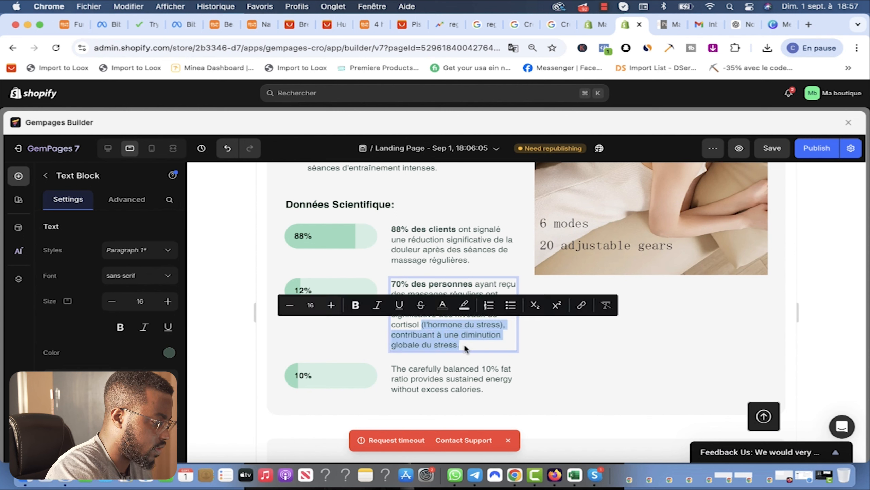
key(BackSpace)
text(.)
click(308, 291)
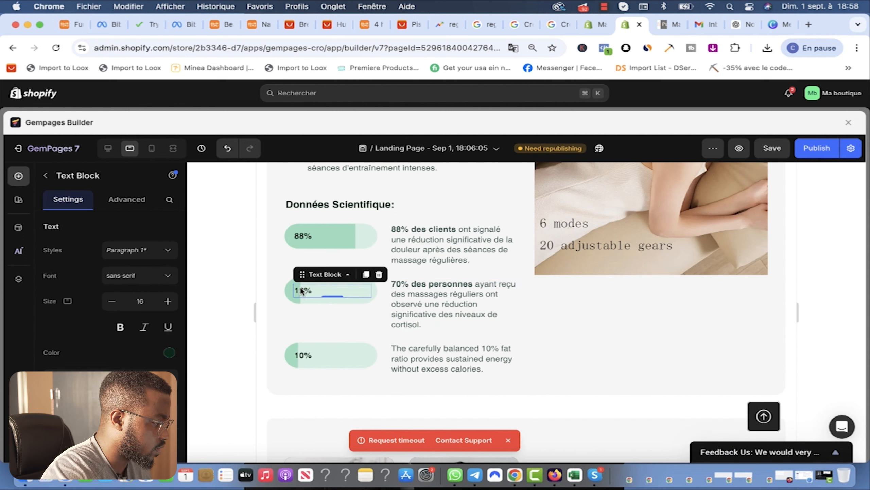
click(307, 292)
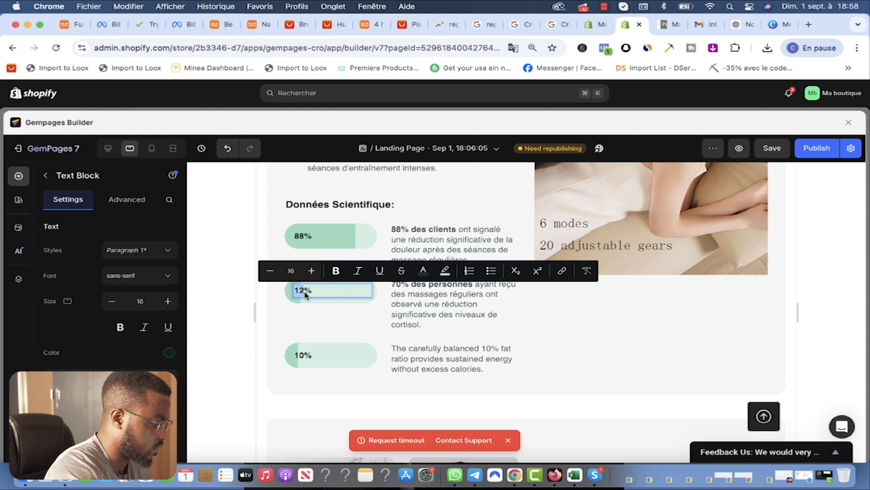
text(70)
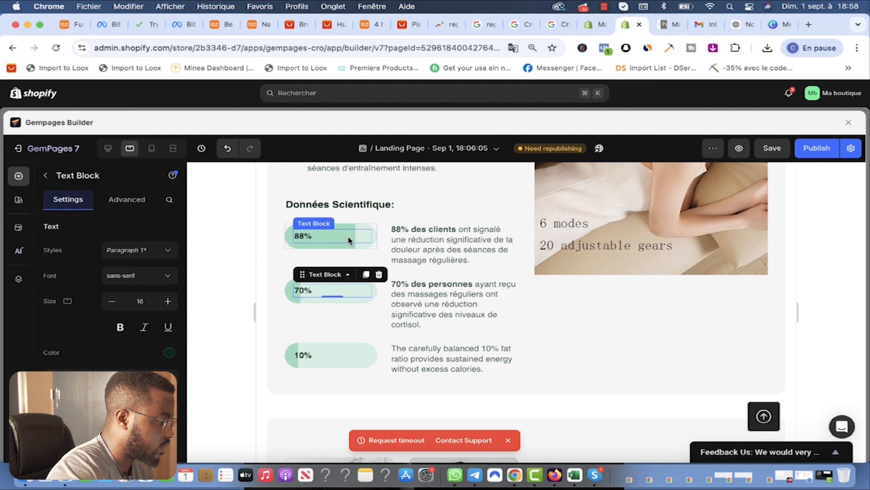
Step: Undo an accidental duplicate of the 88% row and reselect the statistic bars row
click(358, 239)
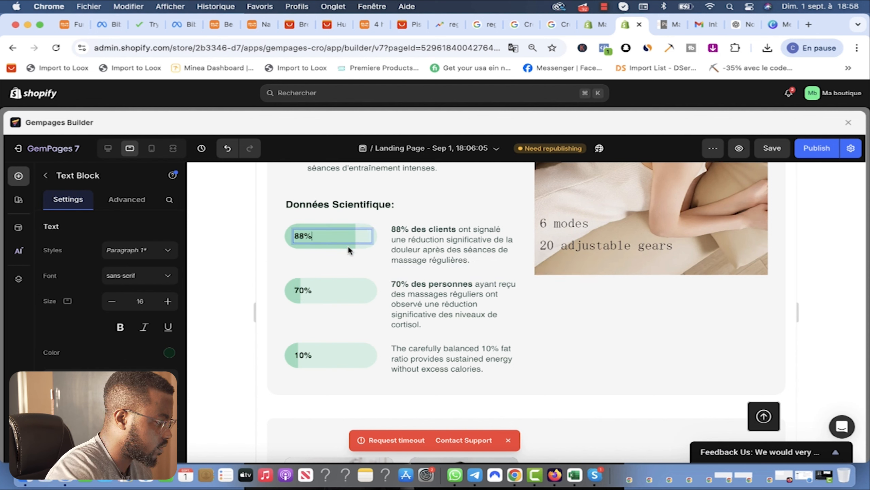
click(349, 246)
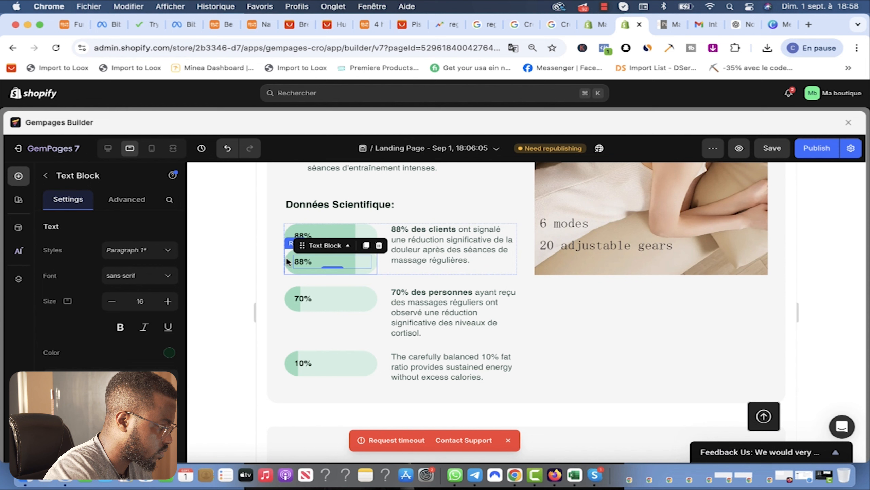
key(super+z)
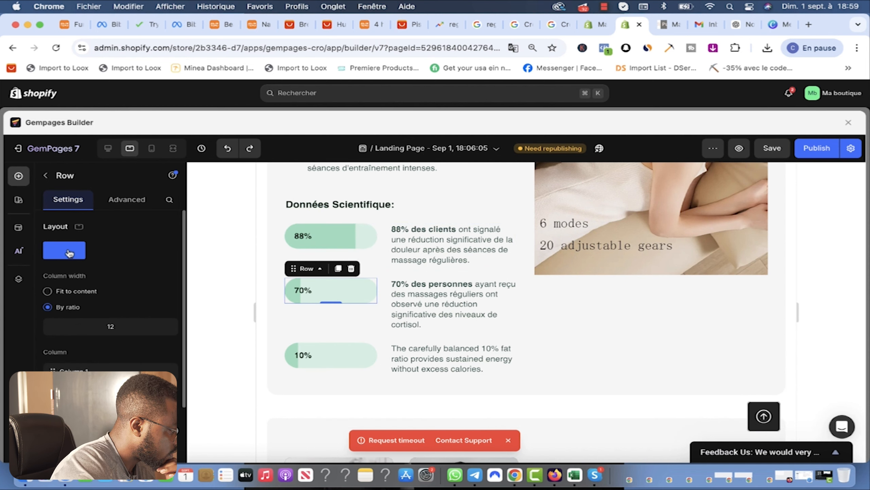
scroll(86, 315, down, 5)
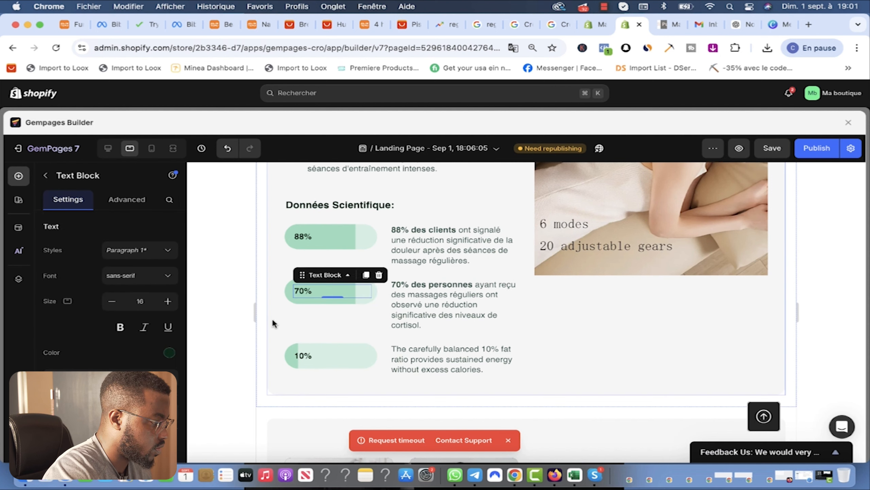
click(273, 318)
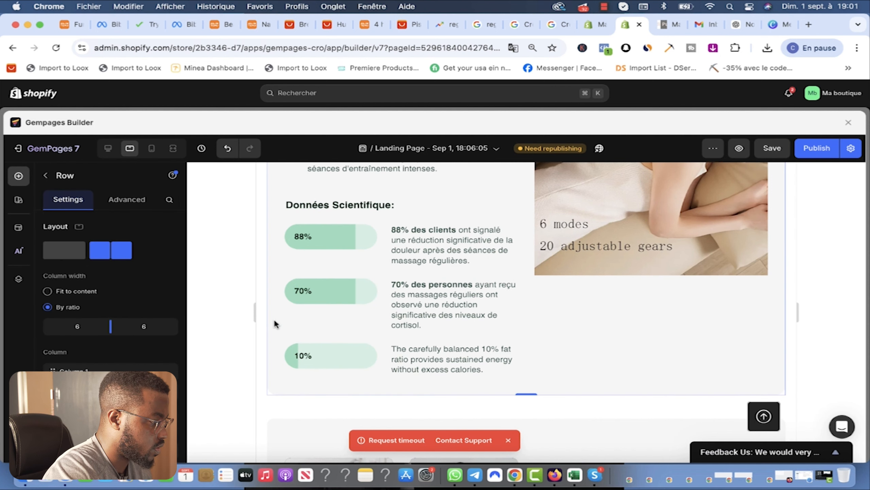
Step: Extend the 70% bar's green fill to about 70% and save the landing page
click(596, 23)
click(624, 25)
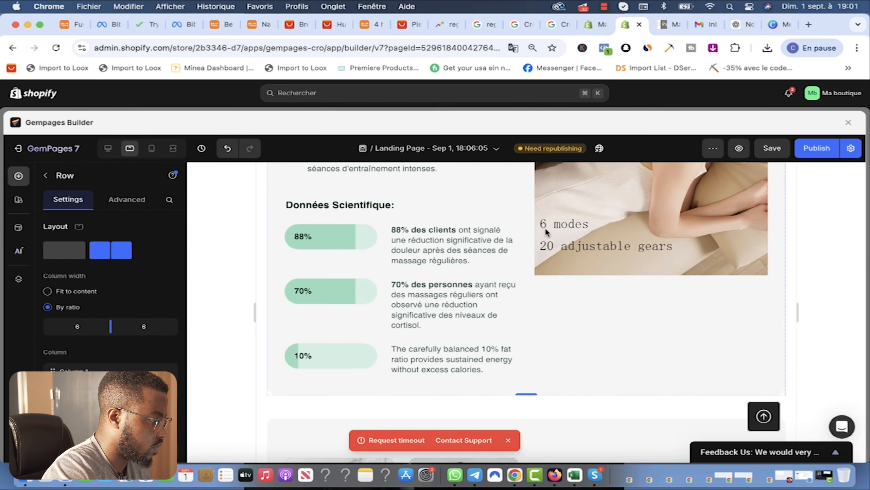
click(360, 298)
click(359, 297)
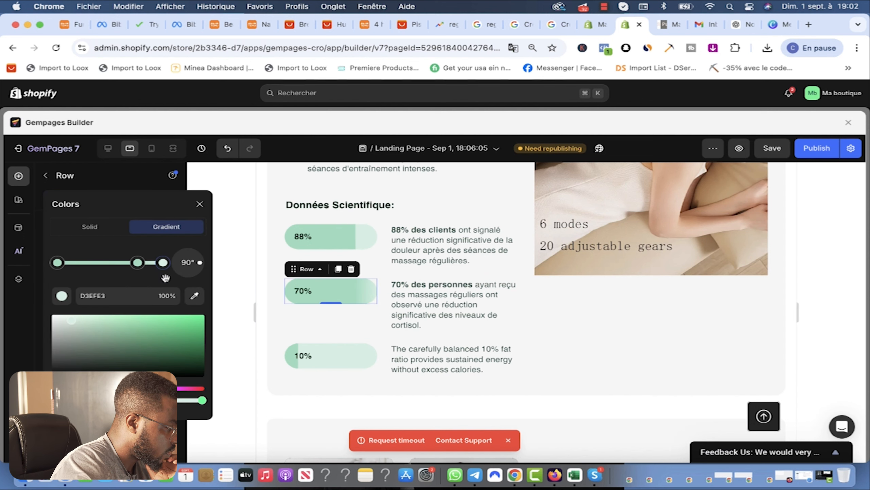
mouse_move(121, 263)
mouse_down()
mouse_move(98, 264)
mouse_move(131, 263)
mouse_up()
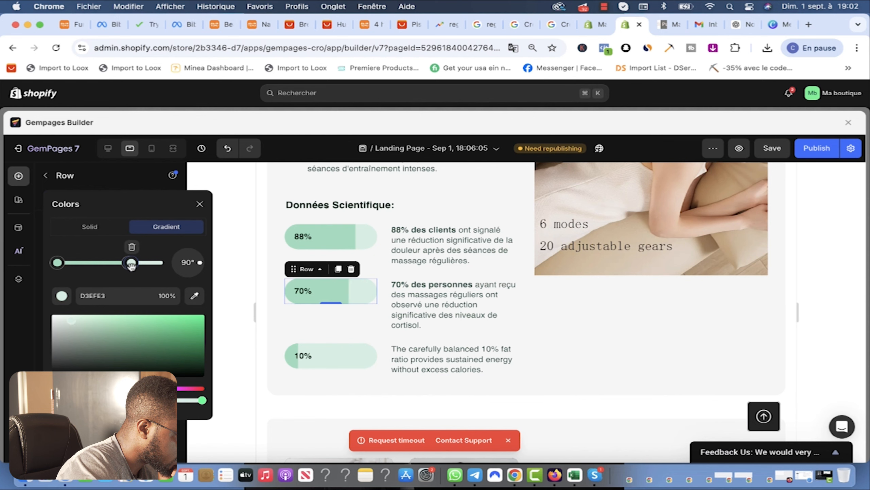
click(772, 148)
Step: Select the ChatGPT sentence '85% des clients ayant reçu des massages…' about significant improvement
click(740, 28)
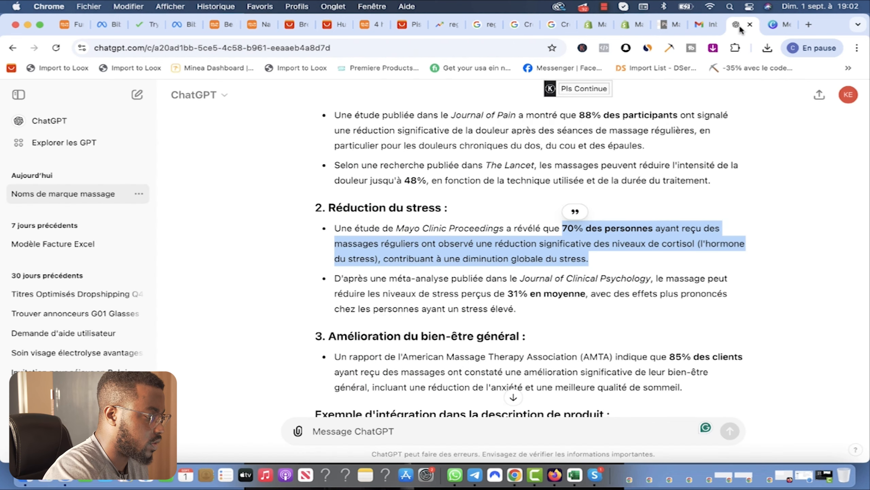
scroll(629, 177, down, 3)
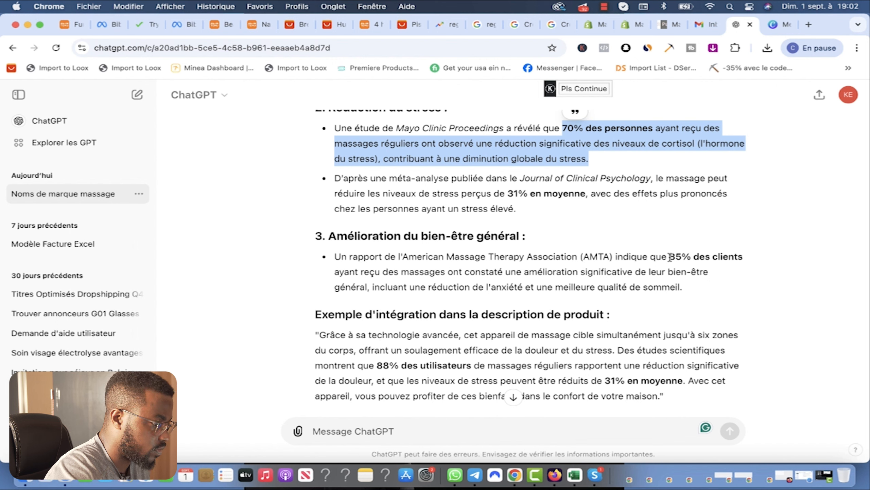
drag(670, 257, 385, 287)
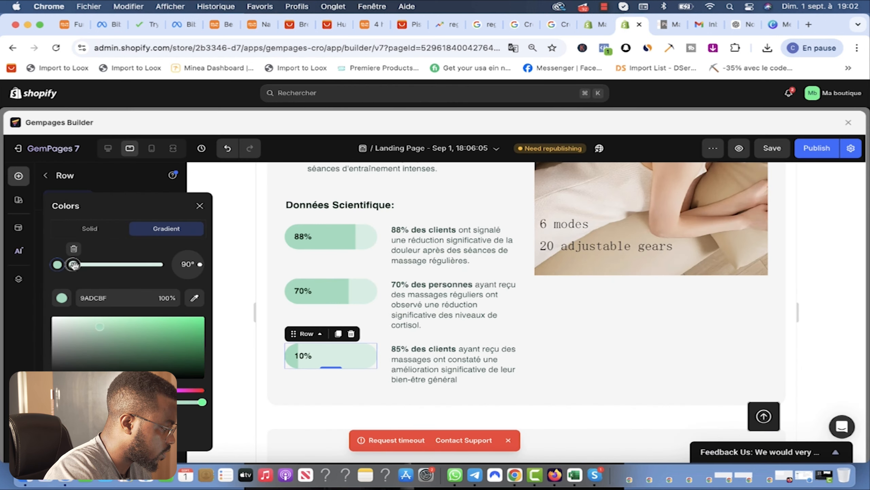
Step: Extend the third bar's green fill to about 85%, relabel it from 10% to 85%, and save
drag(73, 264, 146, 264)
drag(69, 267, 139, 264)
click(297, 357)
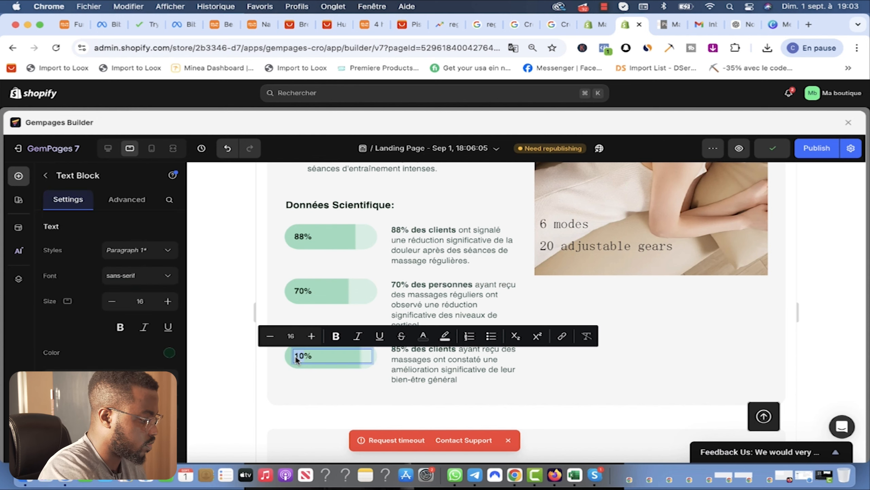
text(85)
click(342, 377)
click(774, 149)
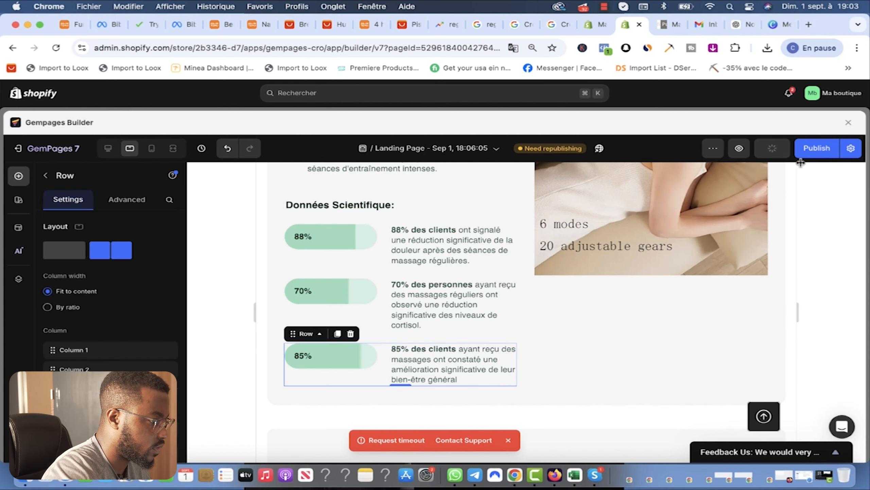
scroll(579, 269, up, 7)
scroll(579, 269, down, 3)
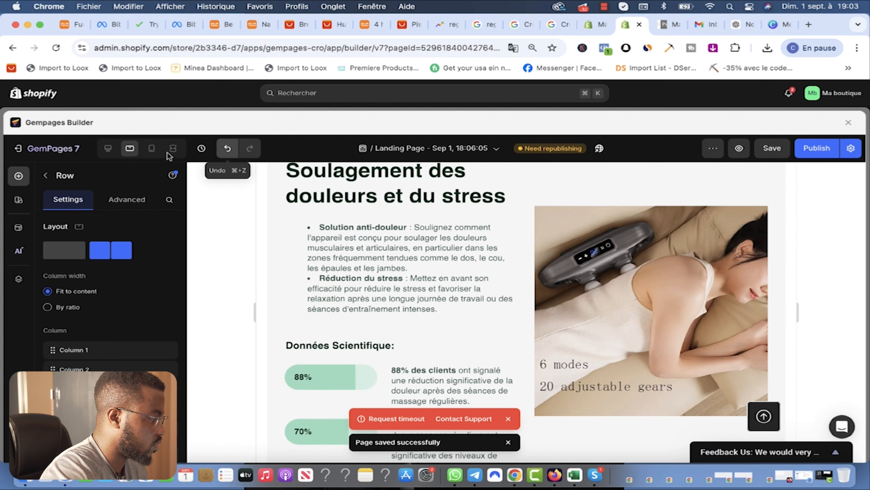
Step: In the mobile preview, delete the pâté before-and-after image comparison
click(152, 154)
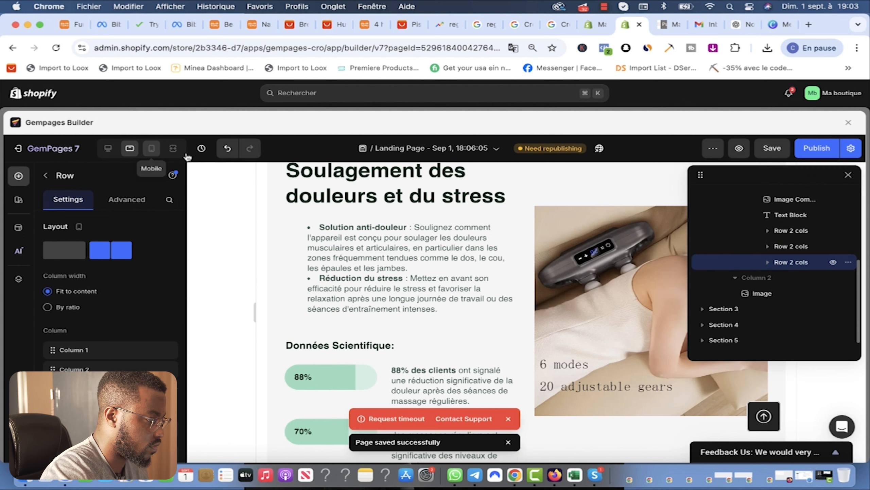
scroll(572, 238, up, 3)
scroll(571, 237, down, 3)
scroll(571, 237, up, 8)
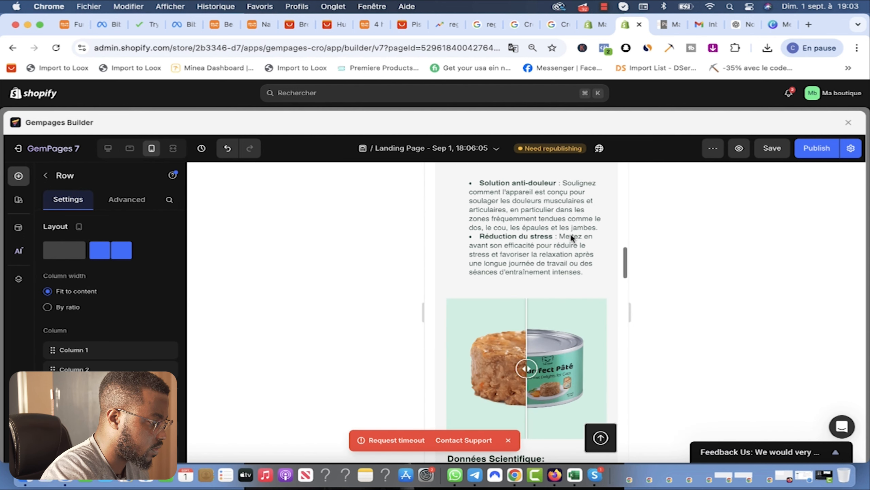
scroll(571, 237, down, 4)
scroll(506, 256, up, 2)
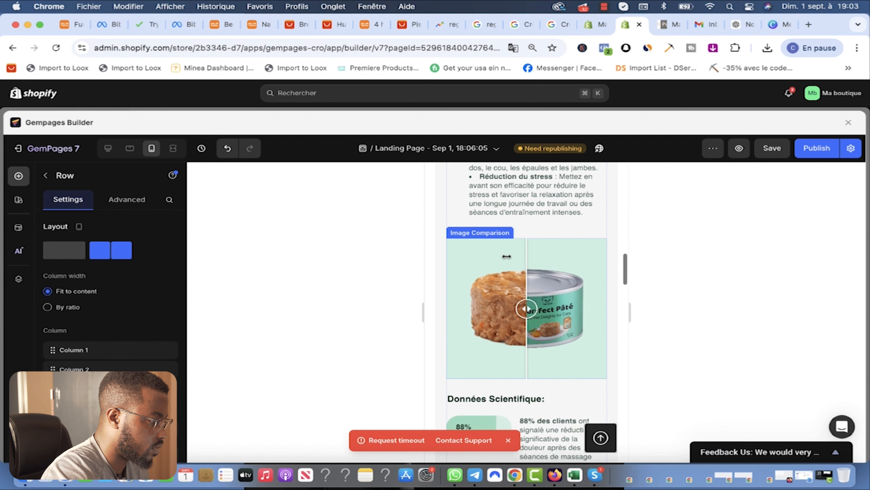
scroll(503, 250, down, 6)
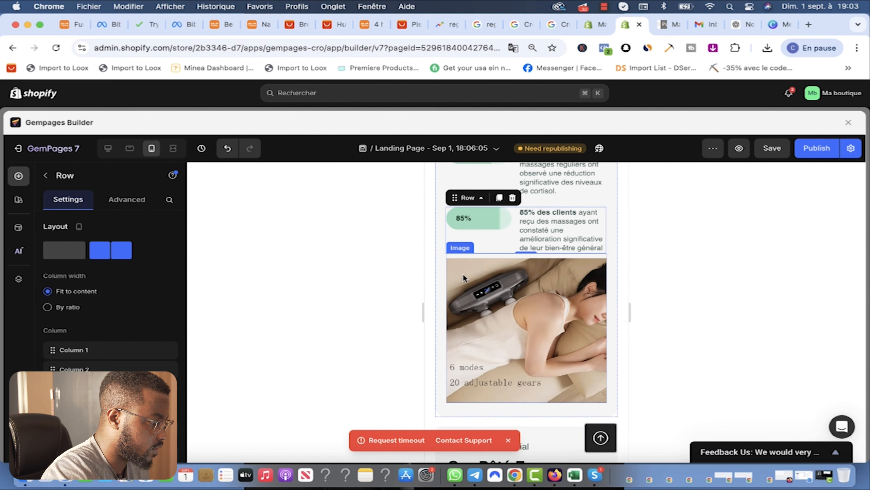
scroll(460, 255, up, 6)
click(551, 255)
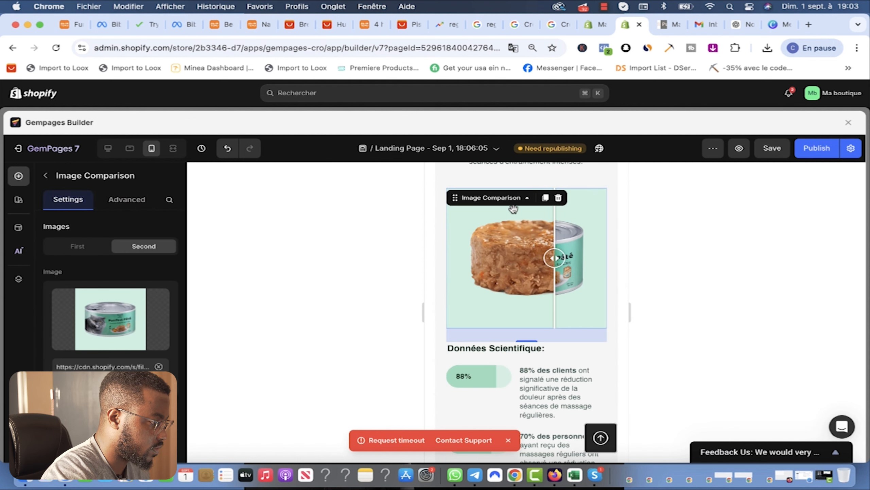
click(559, 198)
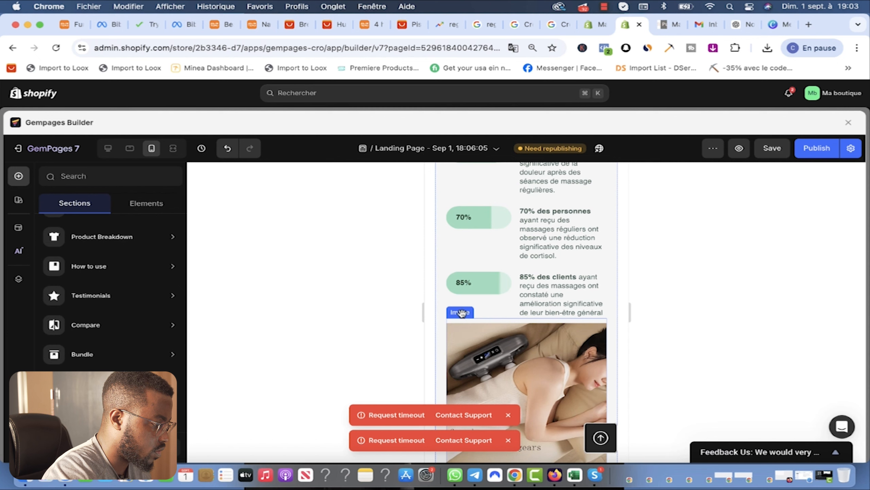
Step: Try moving the massage photo above Données Scientifique, check it in tablet preview, then undo
drag(461, 313, 481, 236)
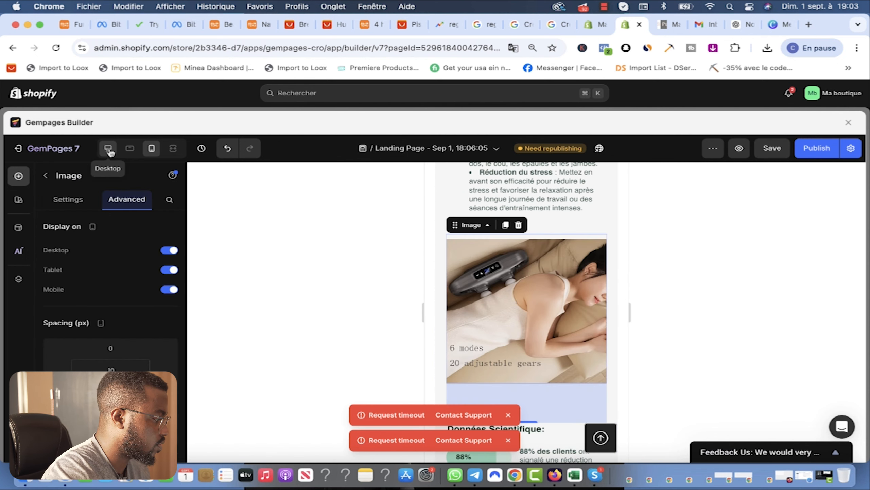
click(129, 148)
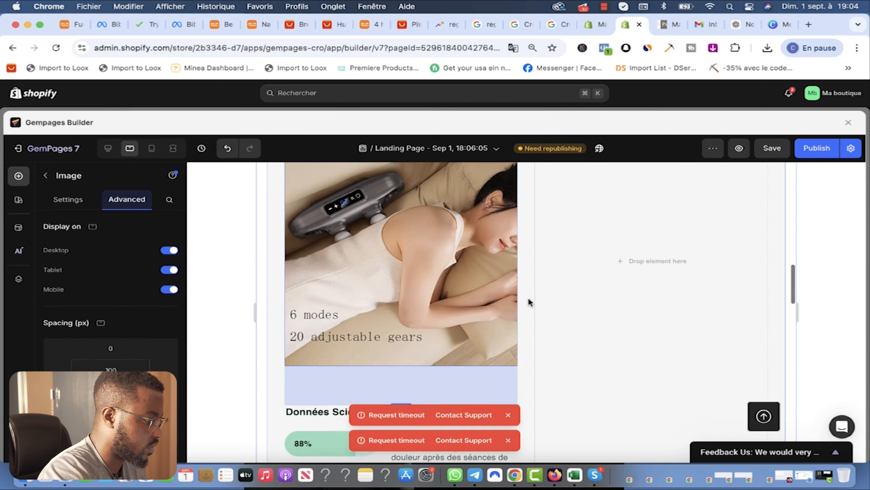
scroll(531, 302, up, 2)
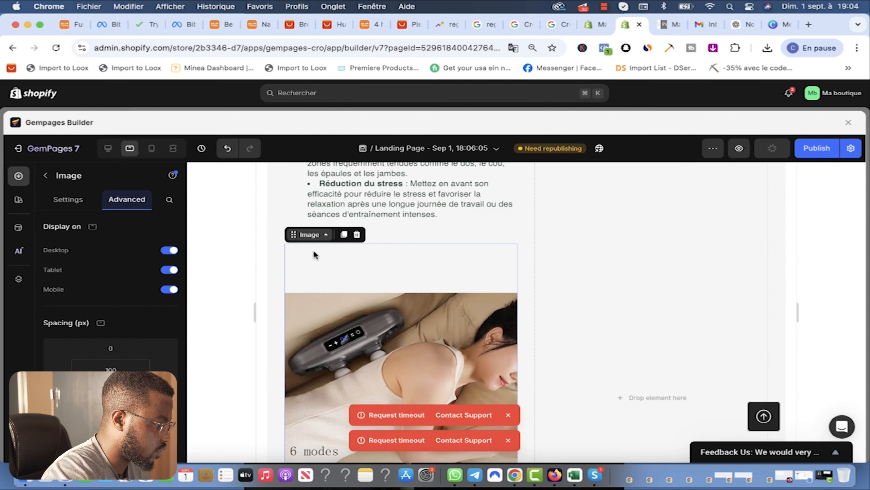
scroll(430, 328, up, 4)
scroll(430, 327, up, 4)
scroll(430, 326, down, 10)
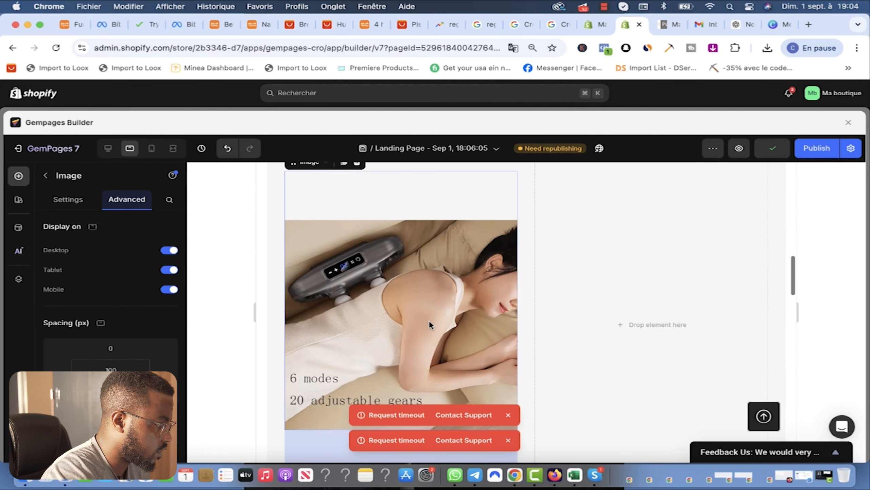
click(229, 150)
Step: Review the page in mobile preview down to the Expert's Testimonial section
scroll(634, 246, up, 8)
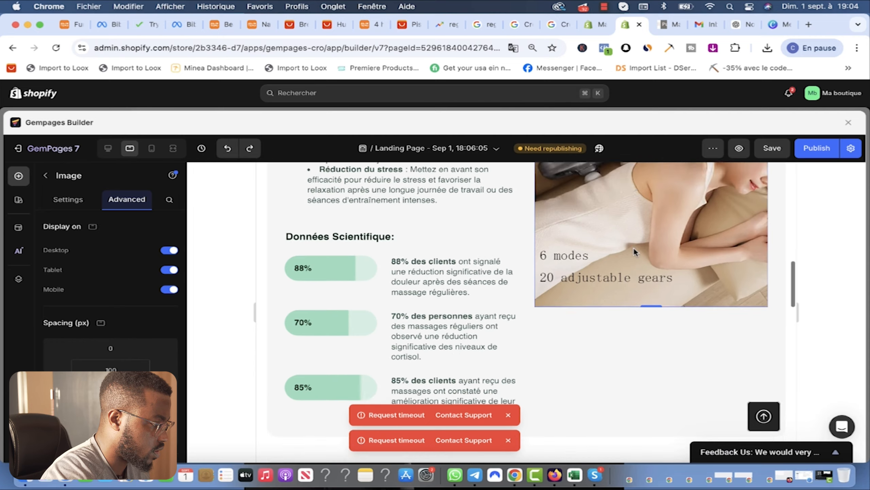
scroll(544, 308, down, 5)
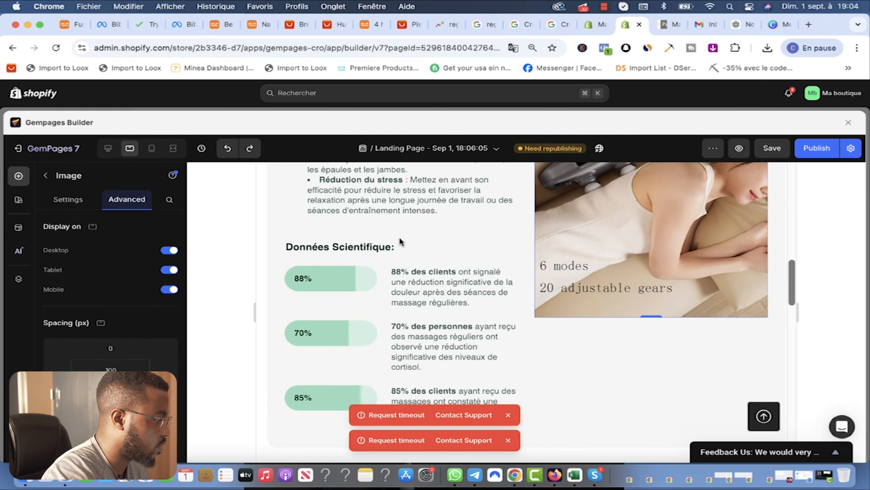
click(151, 149)
scroll(647, 337, down, 10)
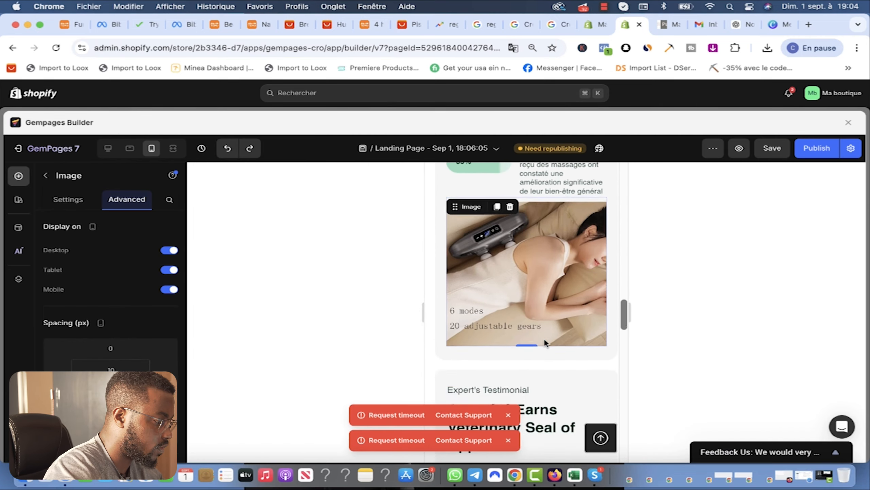
scroll(574, 344, down, 1)
scroll(574, 343, up, 4)
scroll(574, 343, down, 6)
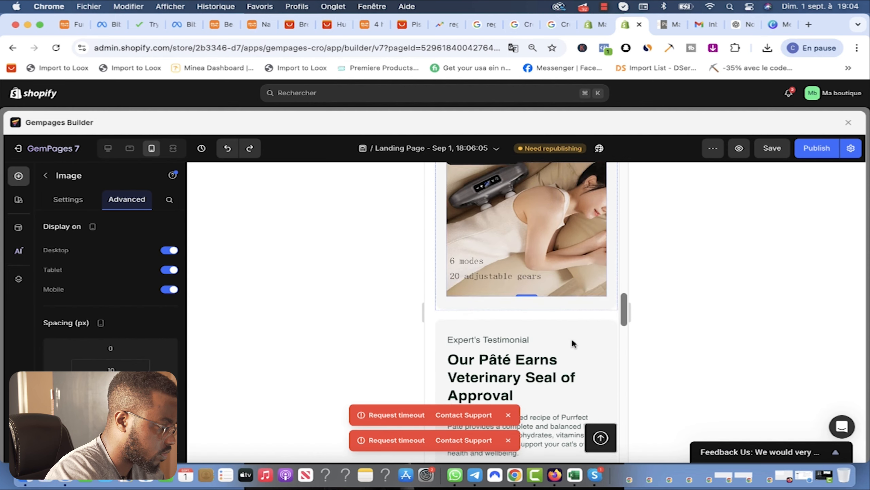
scroll(574, 343, up, 7)
scroll(550, 278, up, 6)
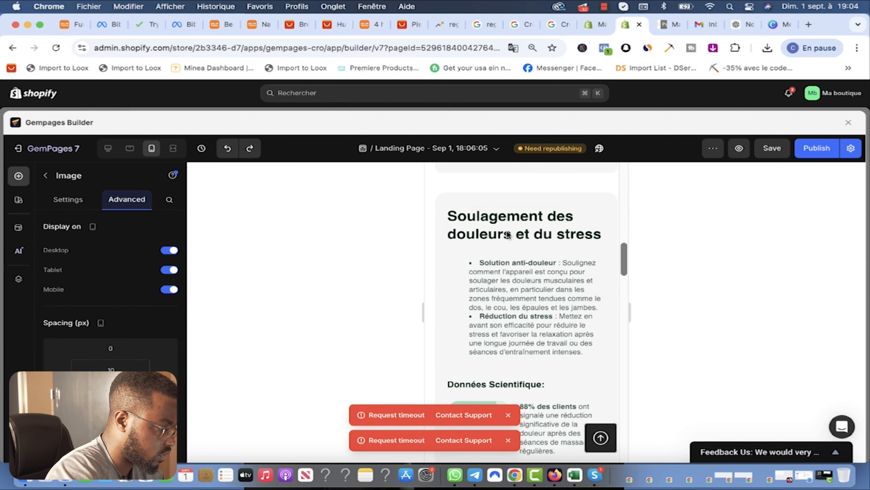
scroll(496, 258, down, 4)
scroll(518, 371, down, 5)
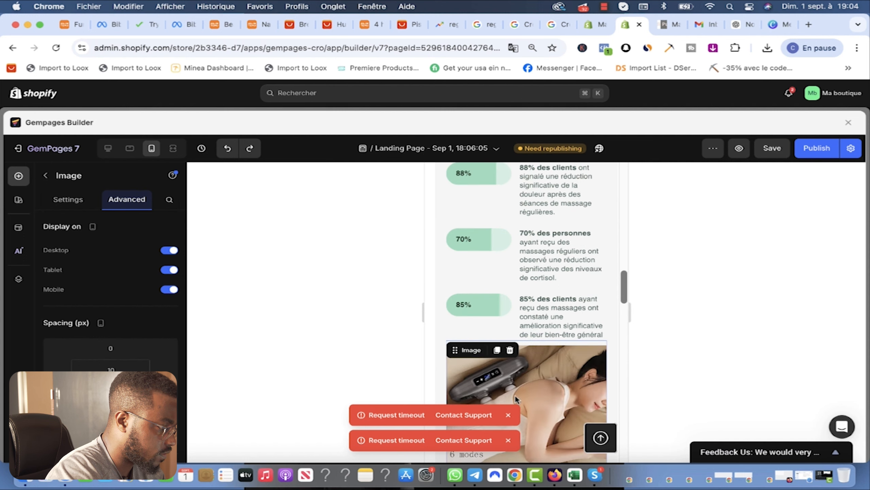
scroll(480, 240, up, 3)
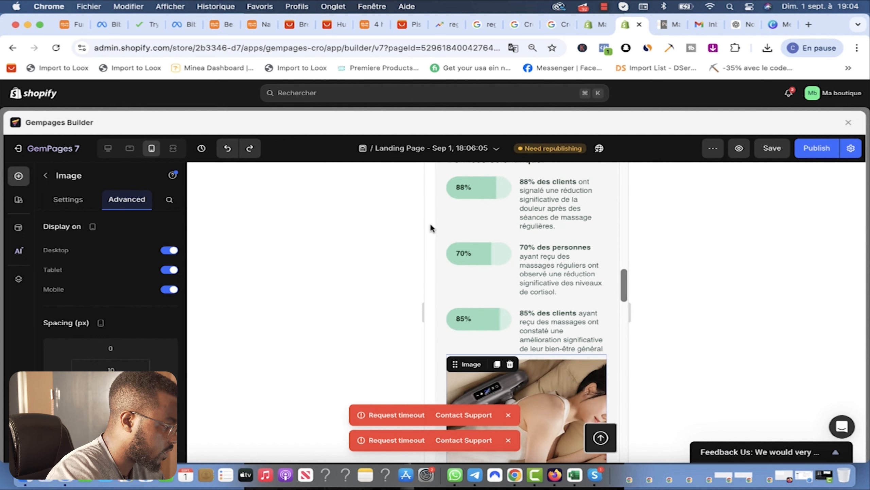
scroll(535, 299, up, 4)
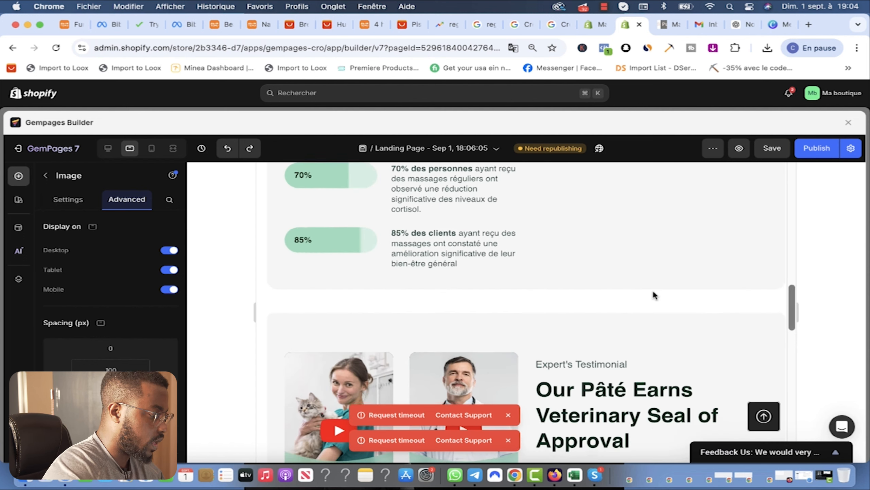
scroll(653, 289, down, 6)
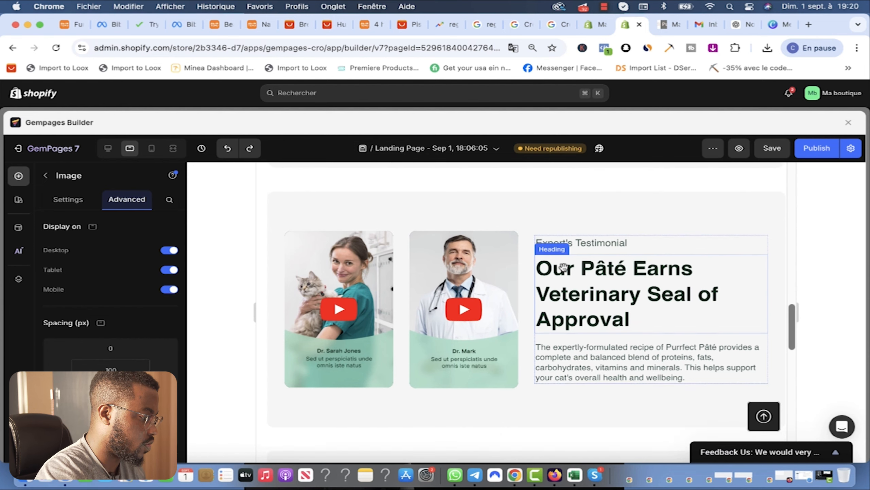
scroll(562, 306, up, 2)
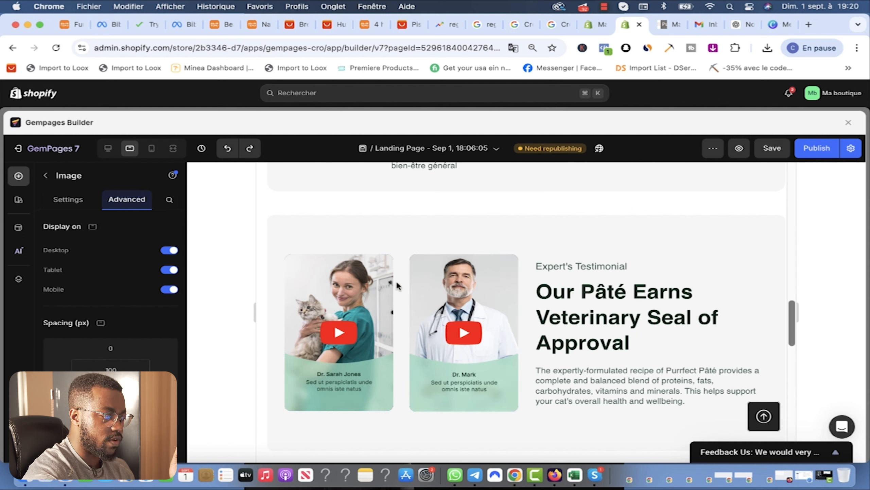
Step: Select the Expert's Testimonial row and bring up the section template library
click(276, 210)
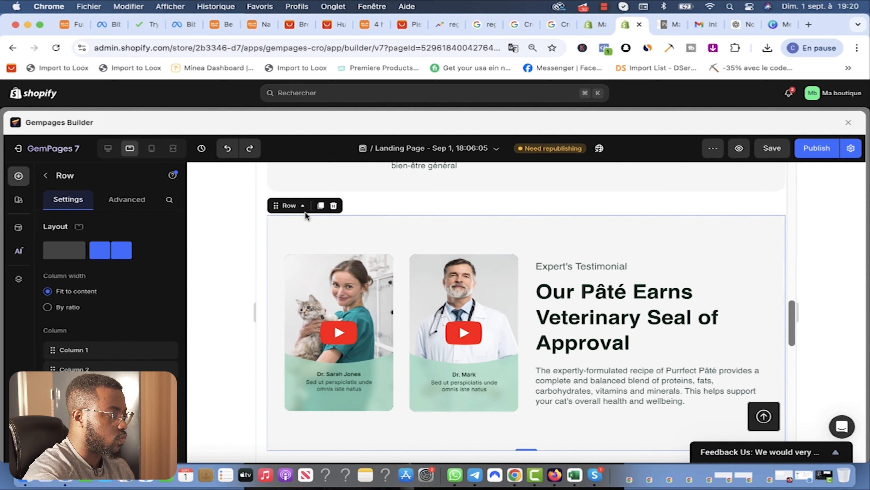
click(333, 206)
Step: Add a Brand Story photo-and-text template into the empty slot on the page
mouse_move(84, 269)
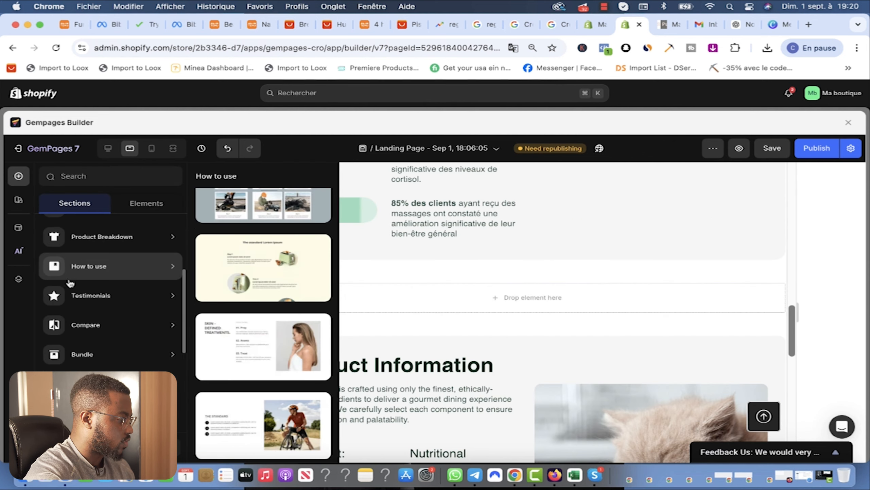
mouse_move(98, 338)
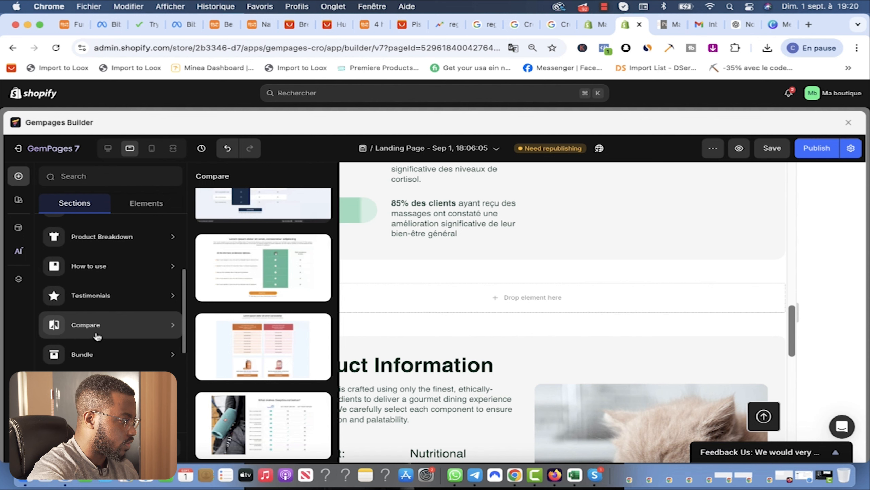
scroll(98, 337, down, 2)
mouse_move(93, 364)
scroll(108, 334, down, 1)
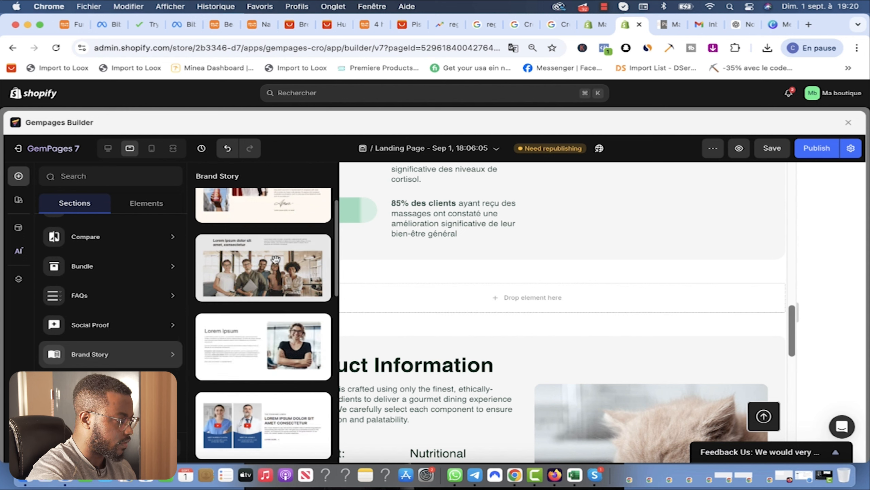
scroll(271, 297, up, 1)
mouse_move(151, 413)
scroll(150, 412, down, 1)
scroll(150, 412, down, 1)
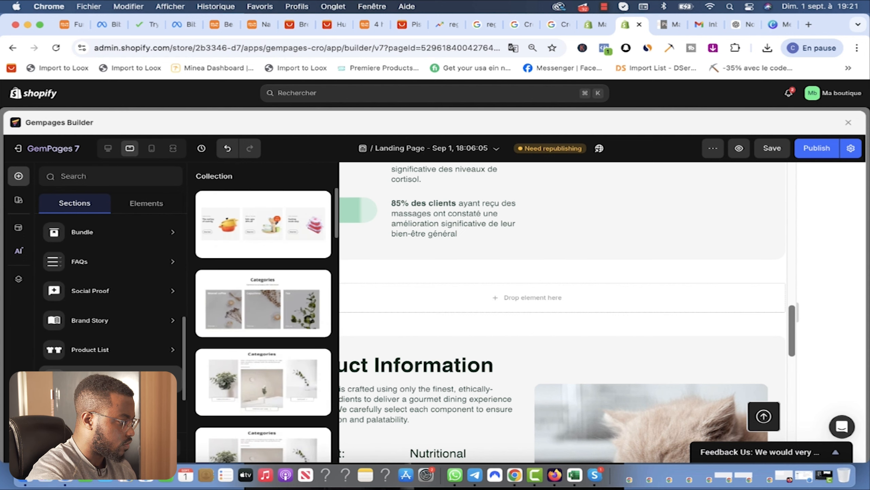
scroll(151, 412, down, 3)
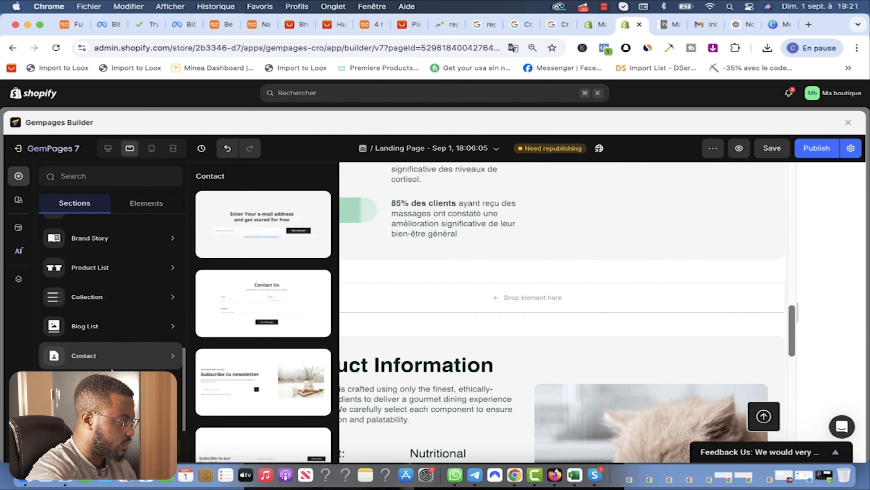
scroll(93, 351, up, 4)
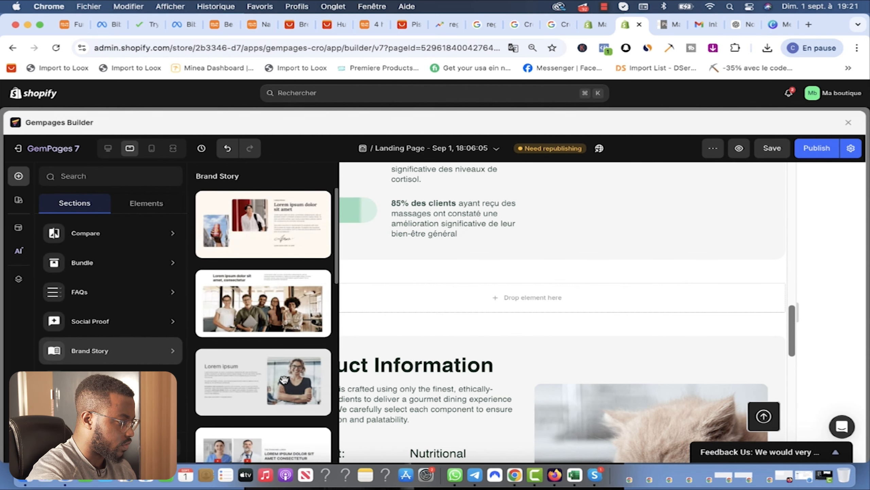
drag(258, 387, 644, 296)
Step: Replace the section's woman photo with the uploaded four-photo massager image file
click(659, 282)
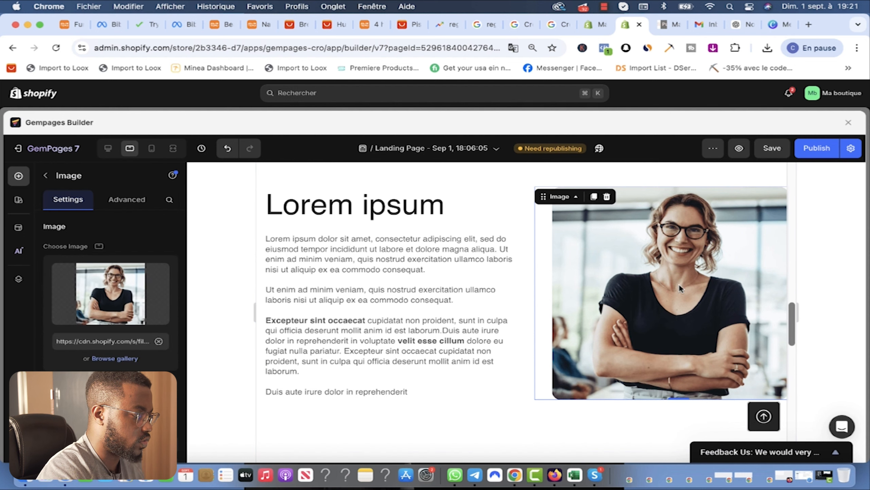
click(110, 305)
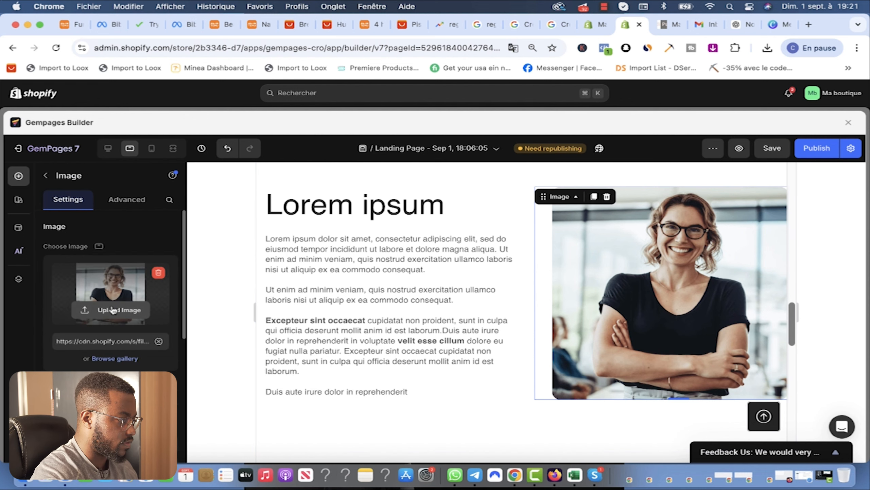
click(349, 194)
key(Down)
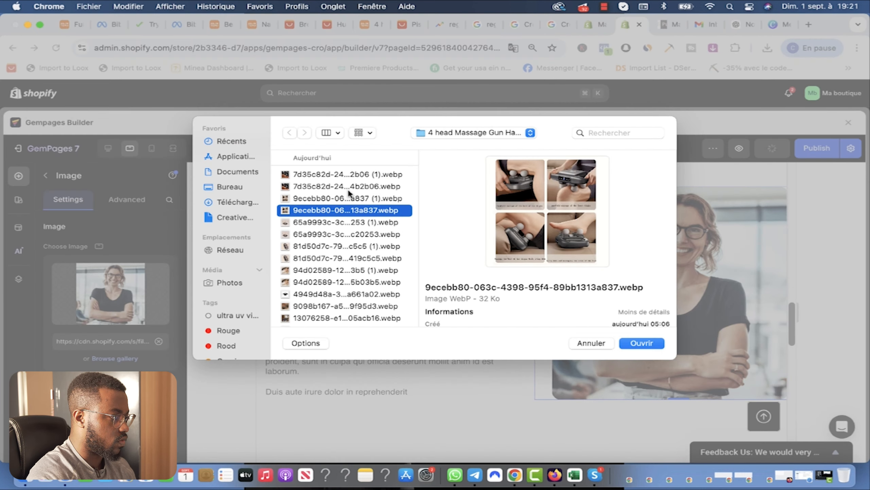
key(Up)
key(Down)
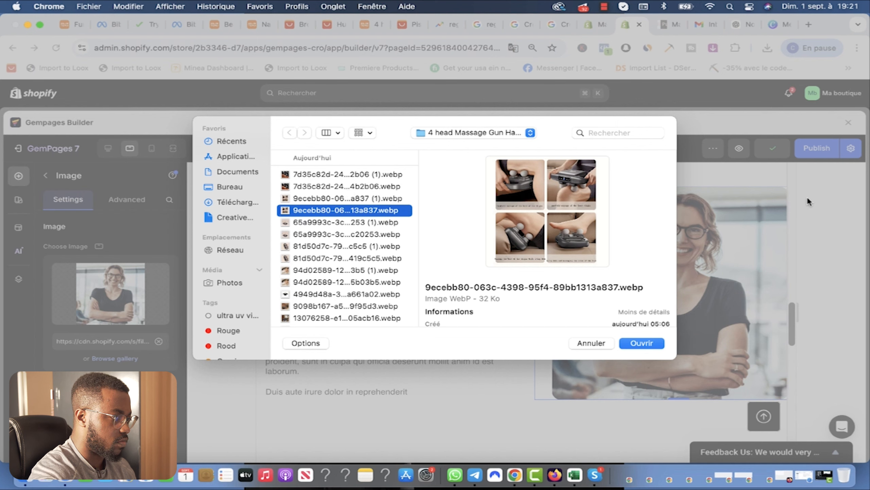
click(639, 341)
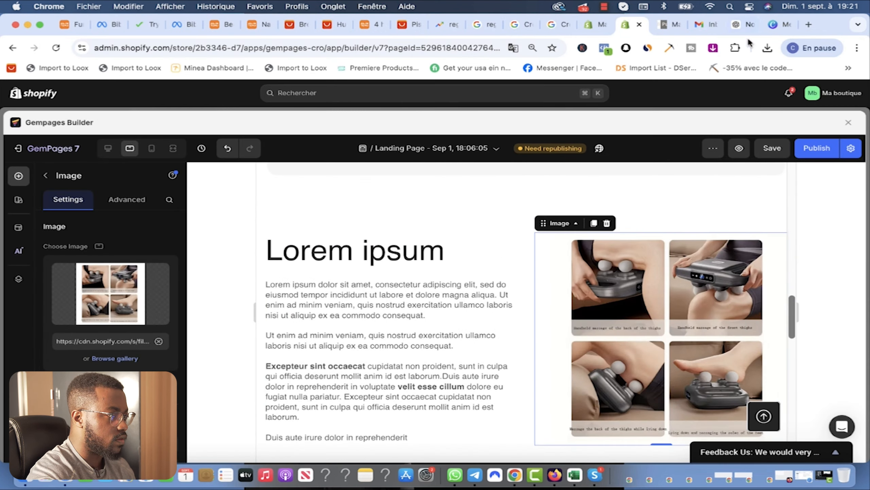
Step: Select the heading 'Polyvalence et ciblage multiple' in ChatGPT's massage marketing reply
click(740, 22)
scroll(424, 252, up, 8)
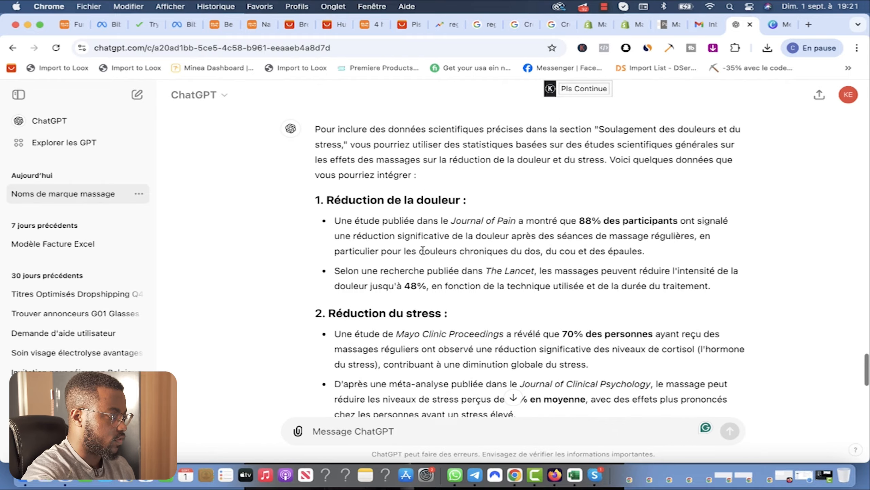
scroll(422, 252, down, 5)
scroll(451, 214, down, 3)
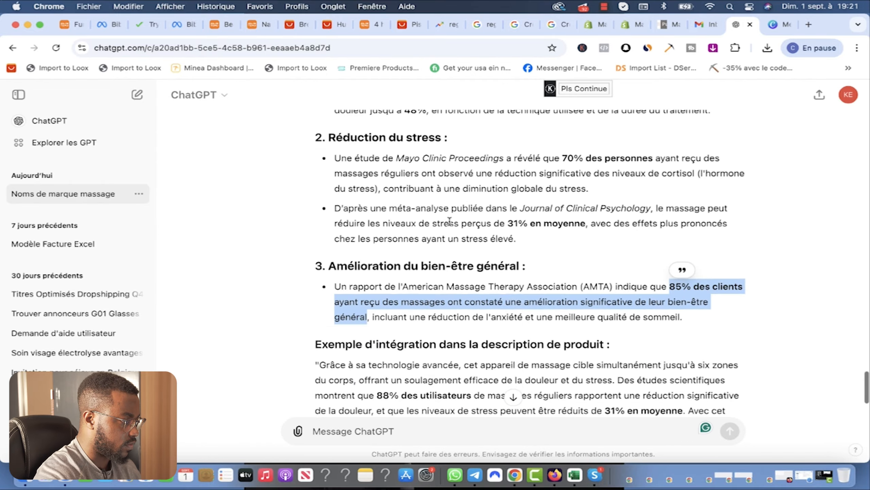
scroll(450, 222, up, 10)
scroll(449, 223, down, 4)
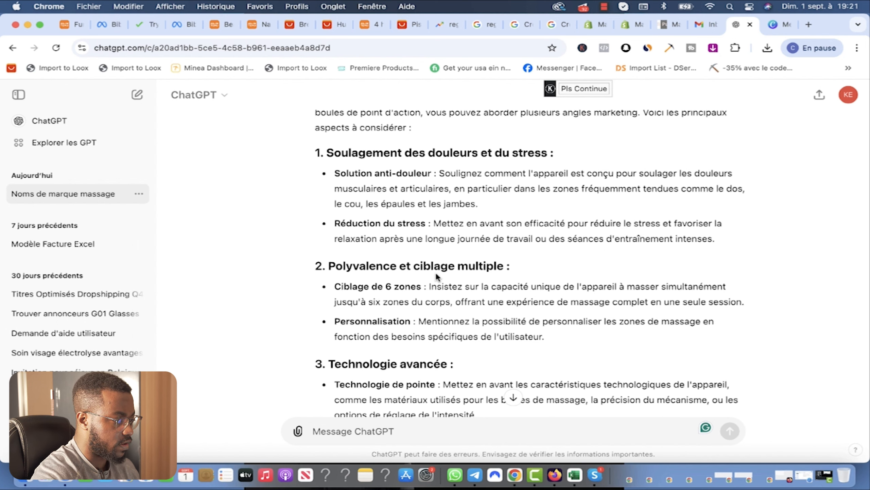
scroll(406, 271, down, 3)
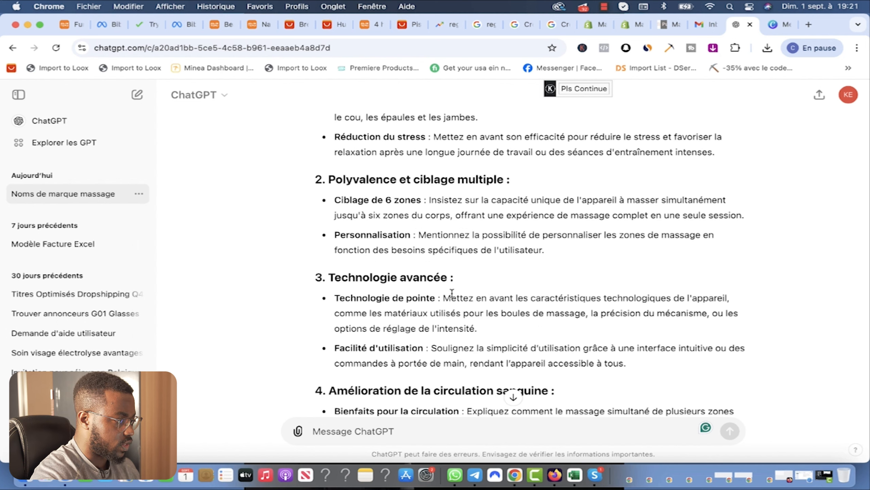
scroll(445, 294, down, 2)
scroll(445, 324, down, 2)
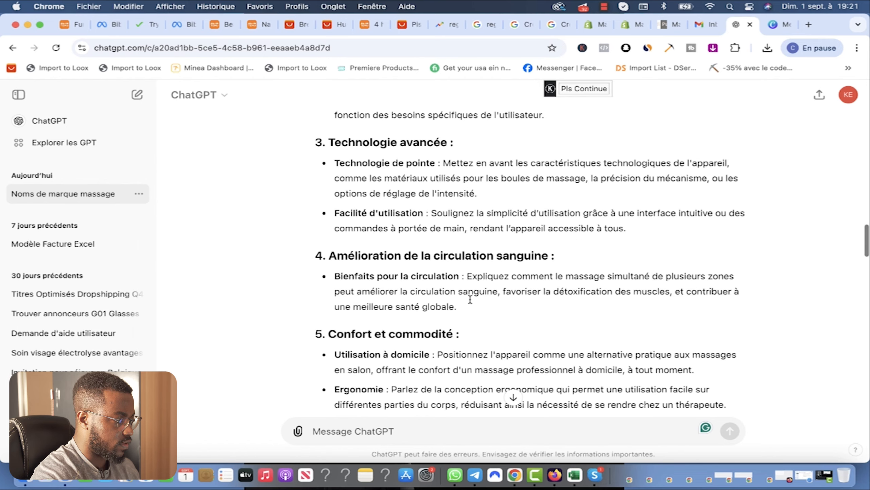
scroll(514, 295, up, 5)
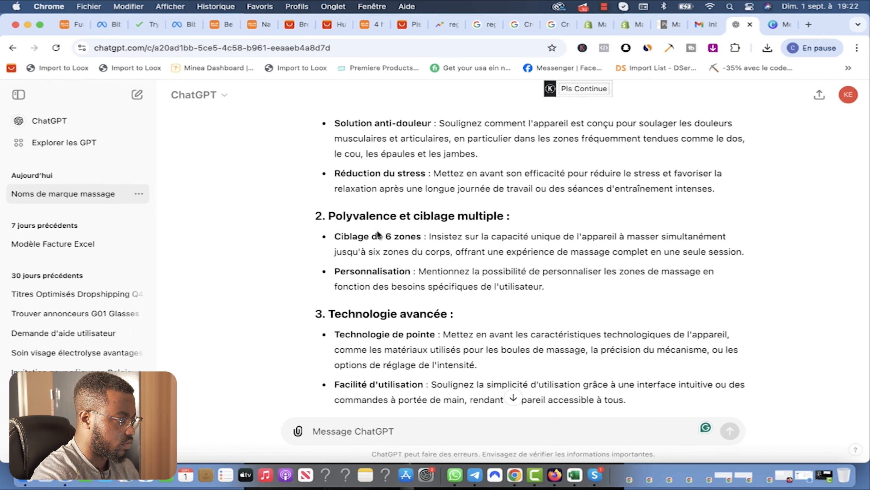
drag(504, 215, 328, 216)
key(super+c)
scroll(549, 171, up, 2)
Step: Replace the new section's body text with the pasted 'Polyvalence et ciblage multiple' content
click(632, 24)
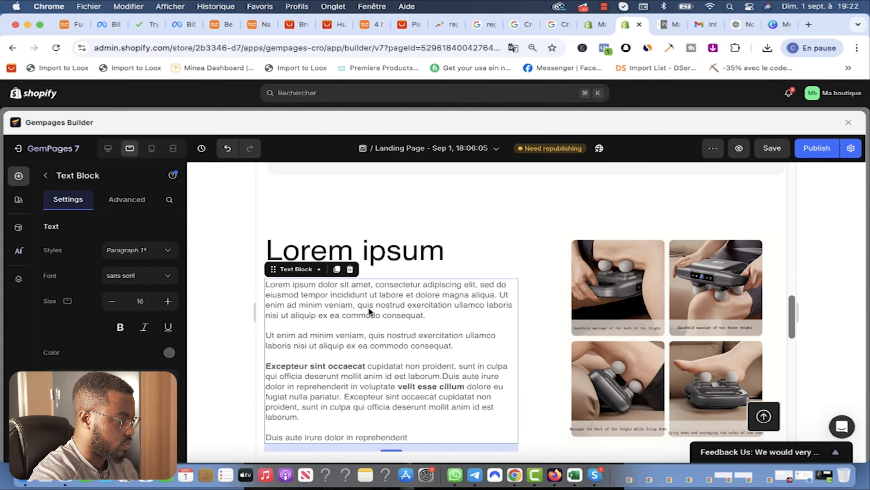
double_click(366, 304)
key(super+a)
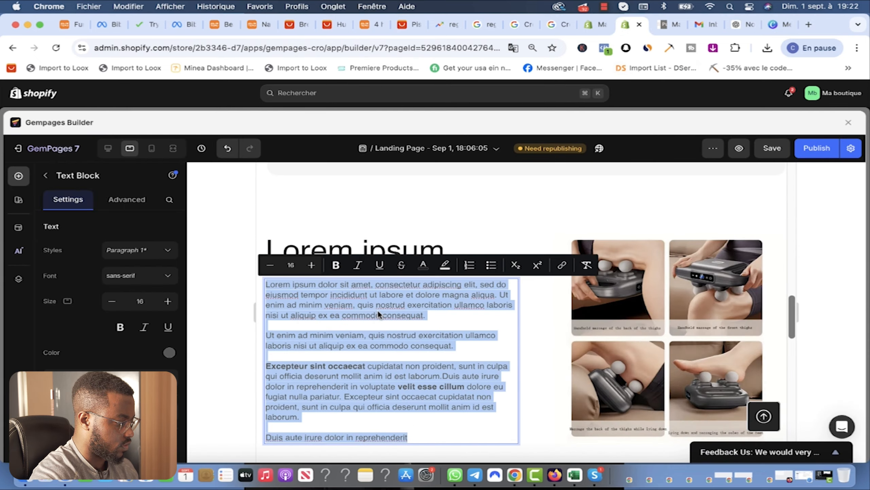
key(super+v)
Step: Inspect the existing Soulagement heading's style to match the new heading against it
scroll(500, 230, up, 5)
scroll(500, 230, up, 1)
click(411, 237)
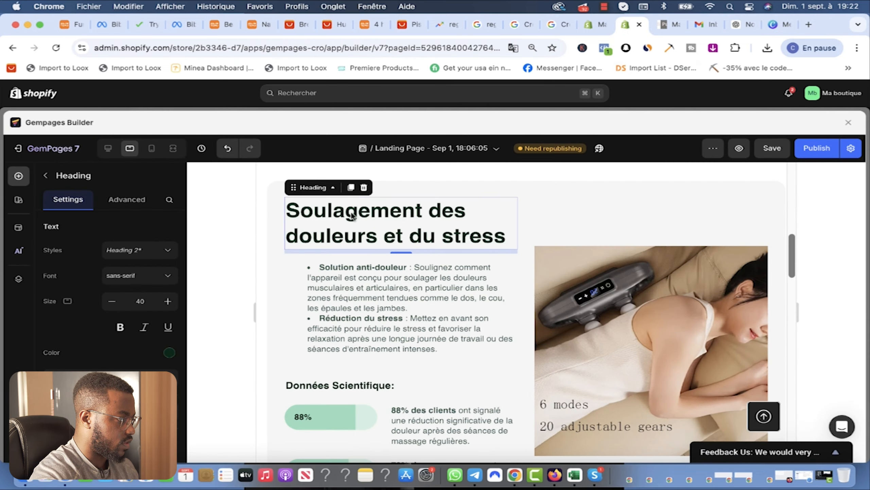
click(366, 213)
double_click(374, 214)
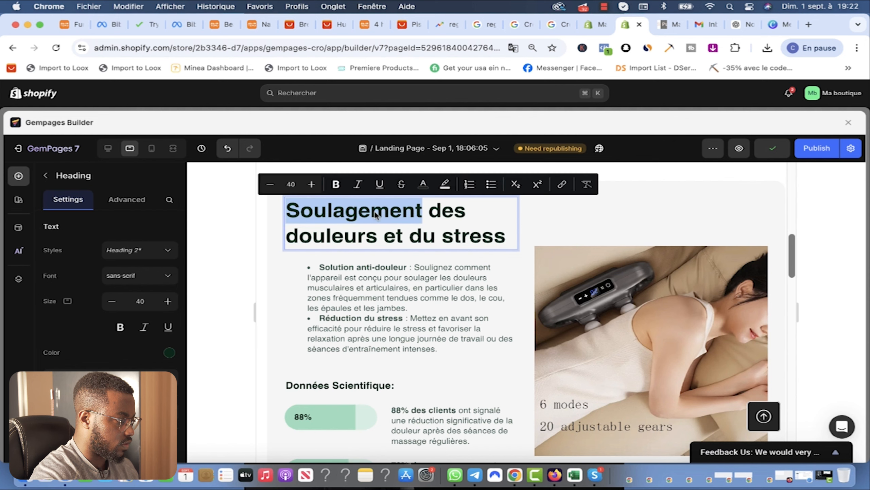
click(421, 236)
scroll(430, 236, down, 12)
click(401, 259)
scroll(403, 261, up, 14)
click(407, 310)
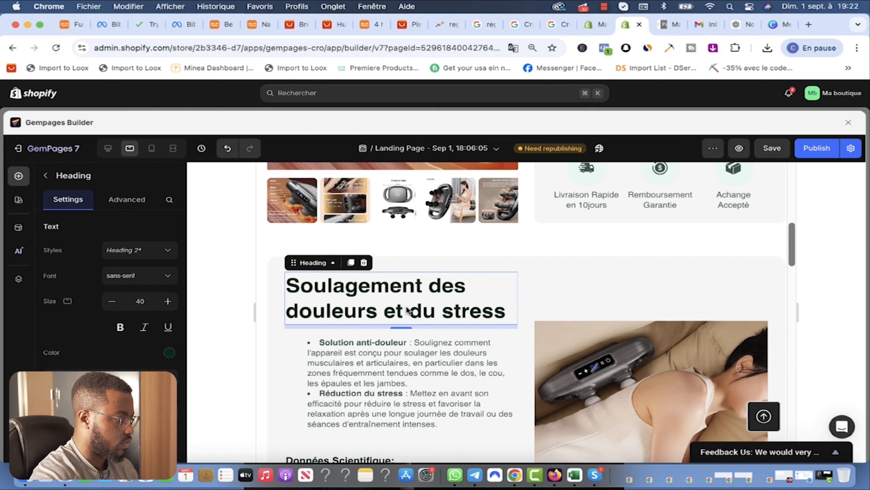
click(407, 311)
key(super+a)
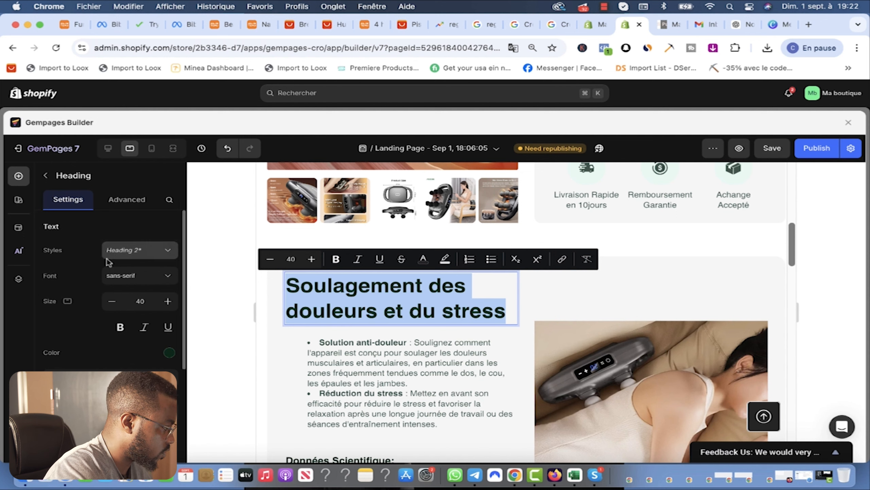
scroll(408, 343, down, 10)
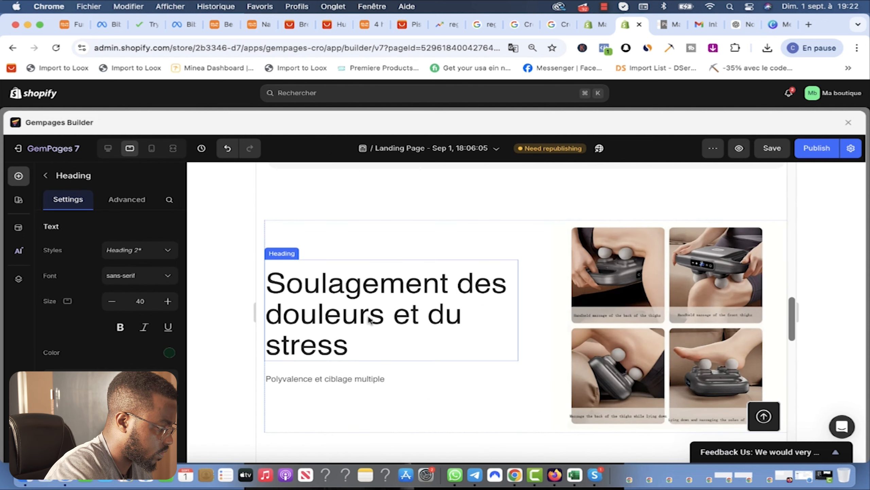
Step: Set the new section's heading to size 40 in bold and save the page
click(358, 305)
key(super+a)
click(274, 255)
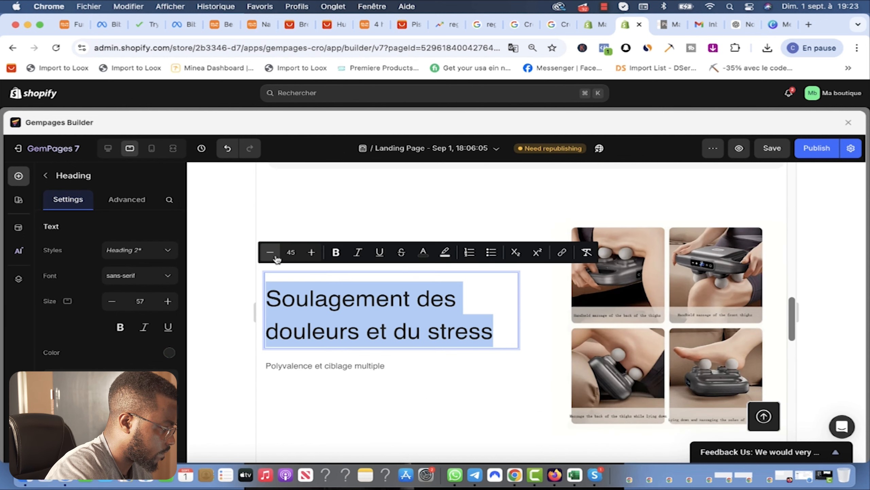
click(271, 253)
click(270, 253)
click(270, 253)
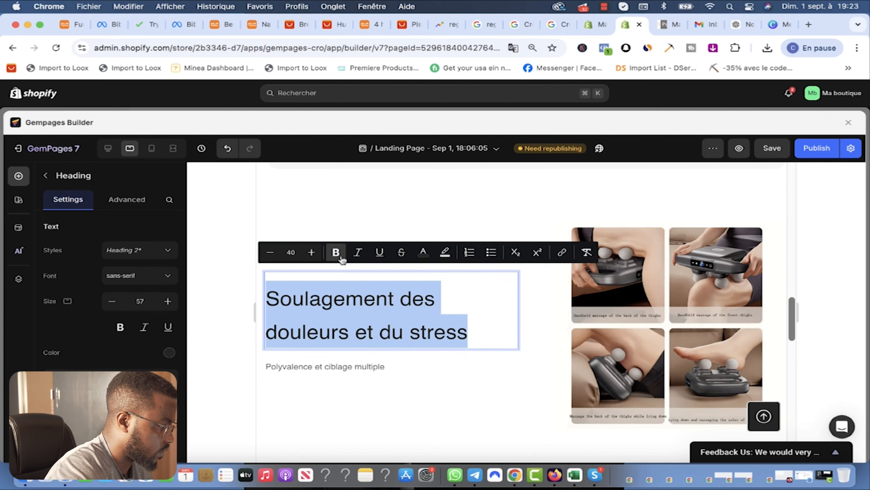
click(336, 252)
scroll(489, 355, up, 3)
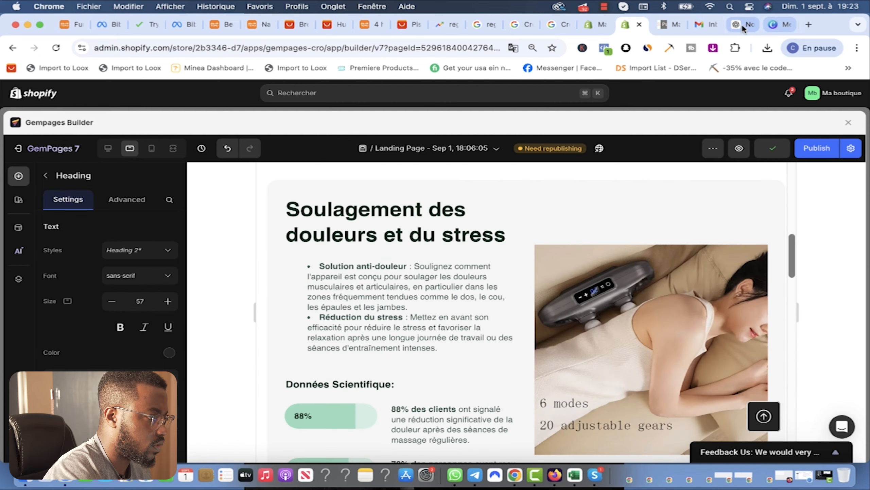
click(740, 24)
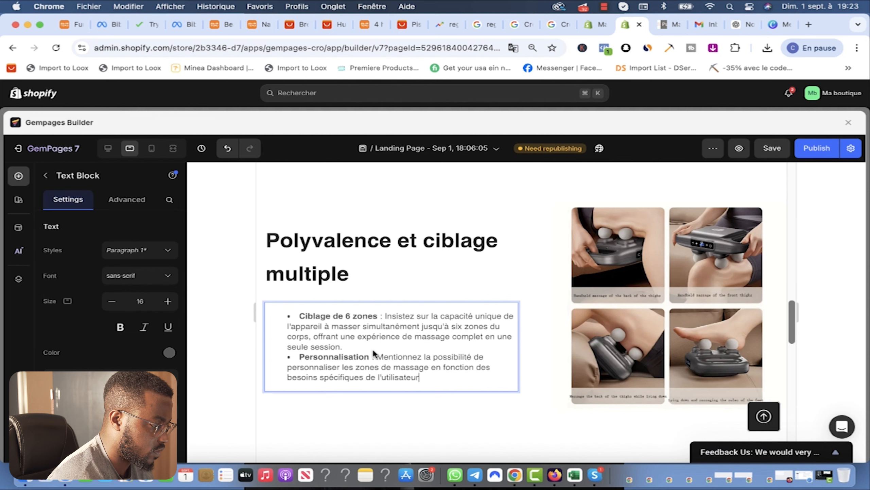
key(super+s)
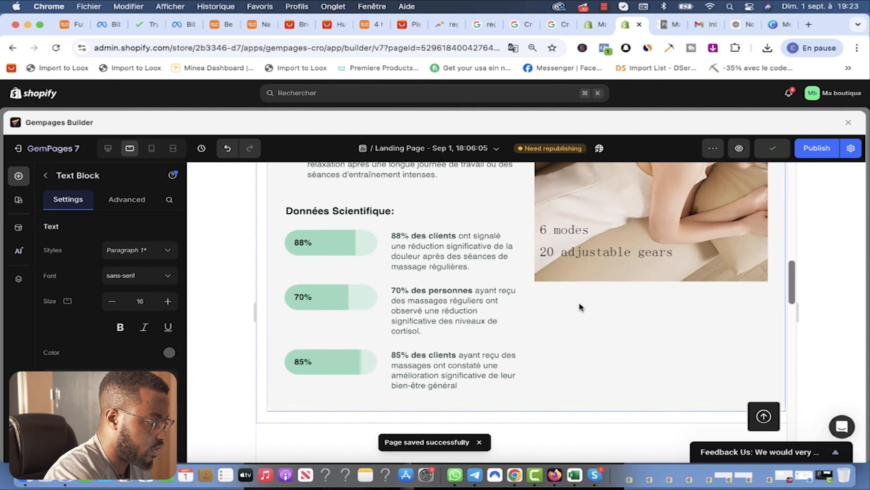
Step: Drag the Customer Testimonials template from the Social Proof section library onto the page
click(18, 175)
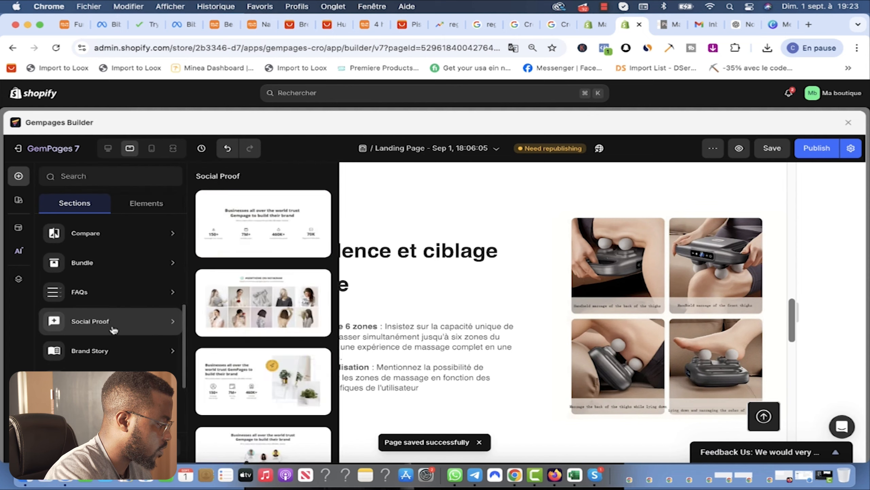
mouse_move(104, 345)
mouse_move(84, 325)
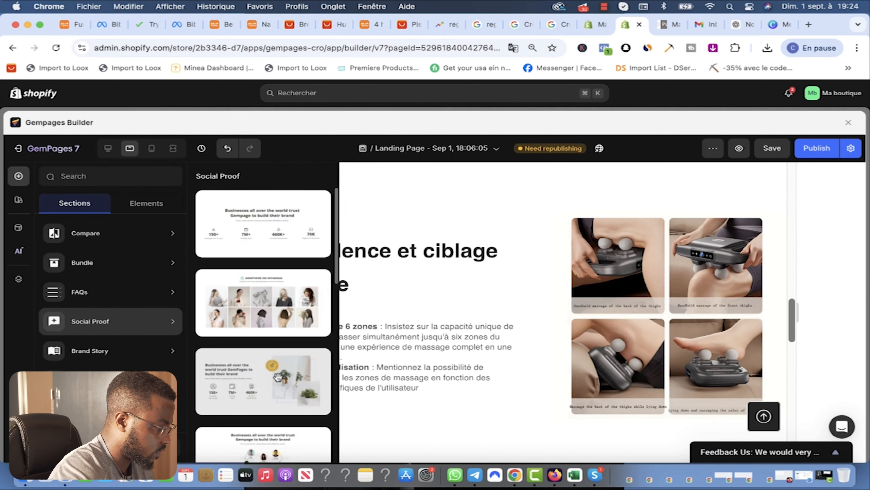
scroll(278, 379, down, 5)
scroll(278, 379, down, 5)
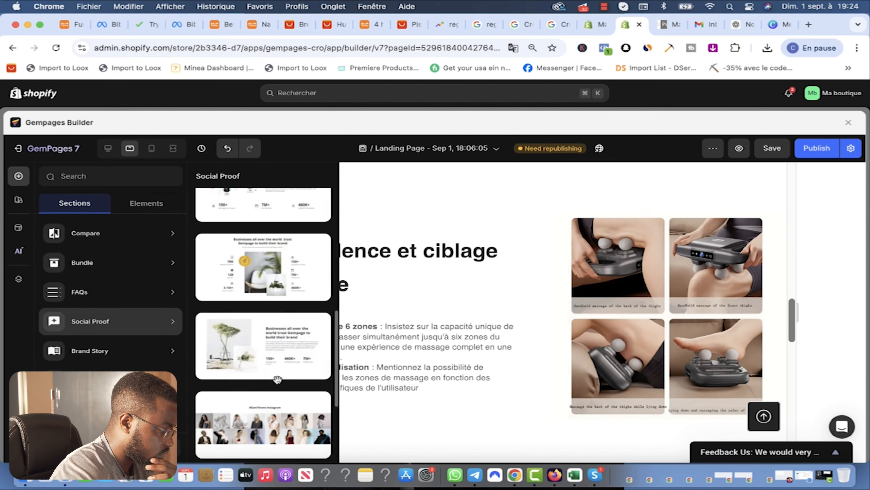
scroll(274, 360, down, 3)
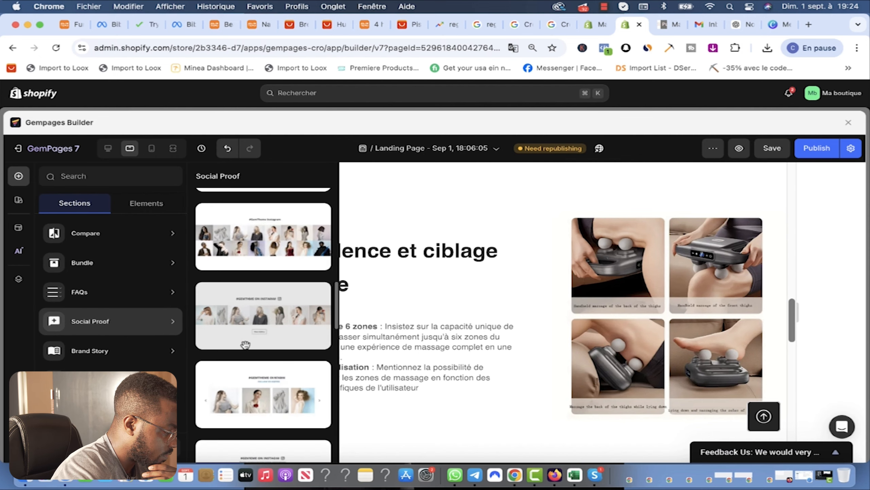
scroll(267, 347, down, 4)
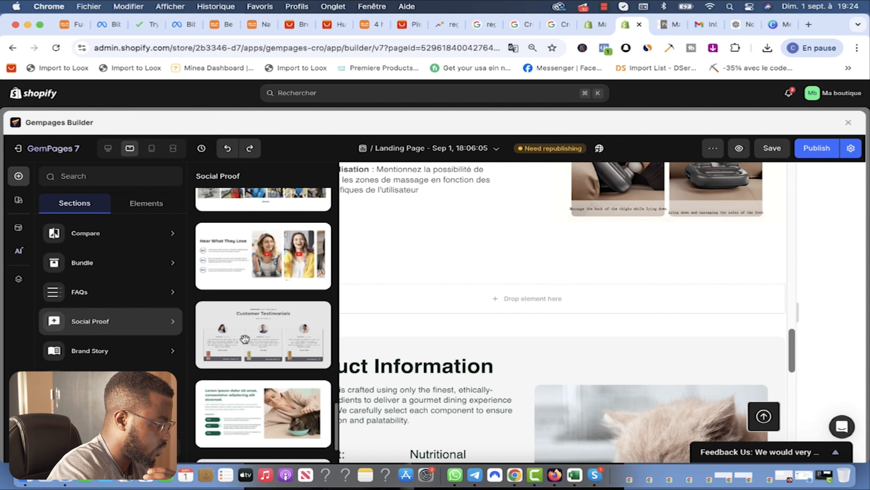
drag(244, 338, 510, 299)
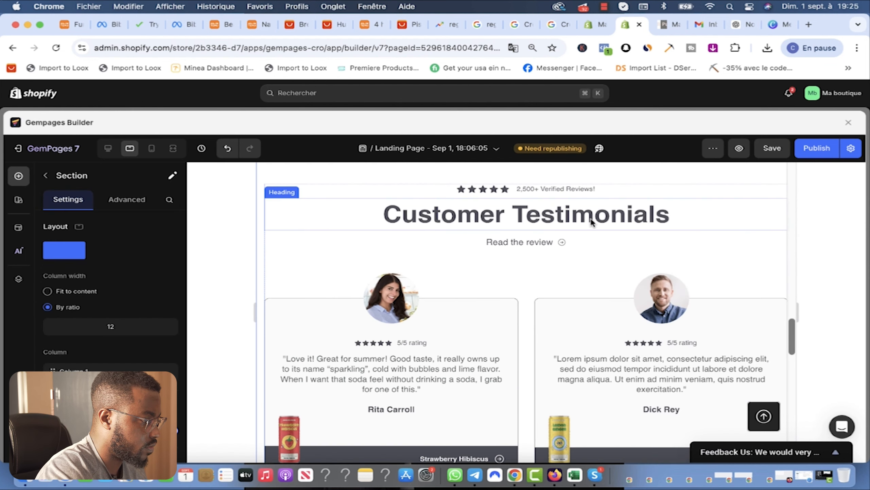
Step: Set the fifth rating star's icon color to the green swatch
click(505, 189)
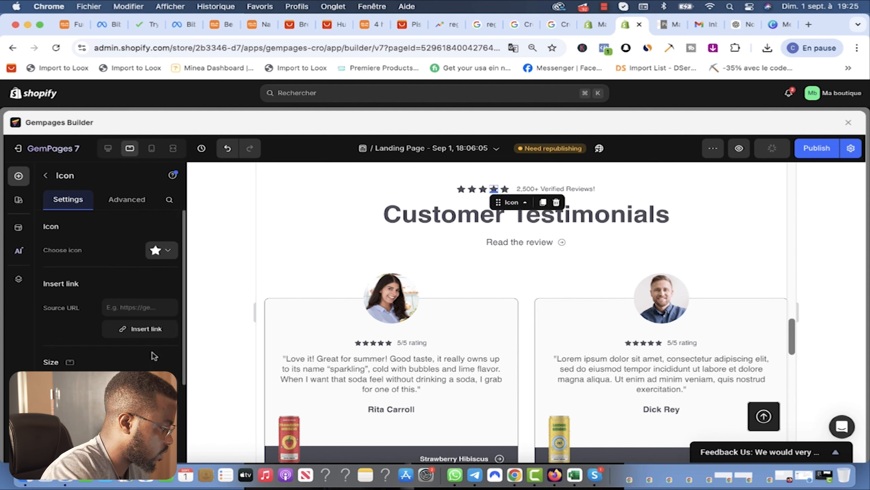
scroll(154, 355, down, 5)
click(169, 314)
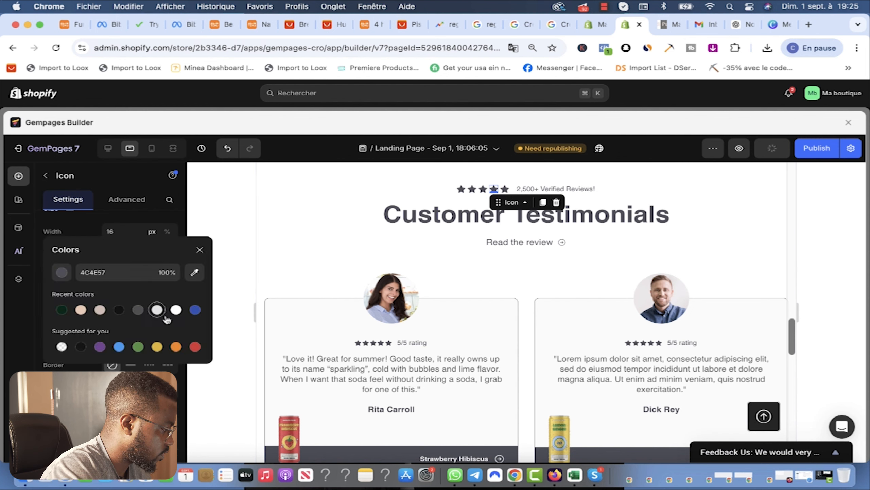
click(138, 347)
click(199, 250)
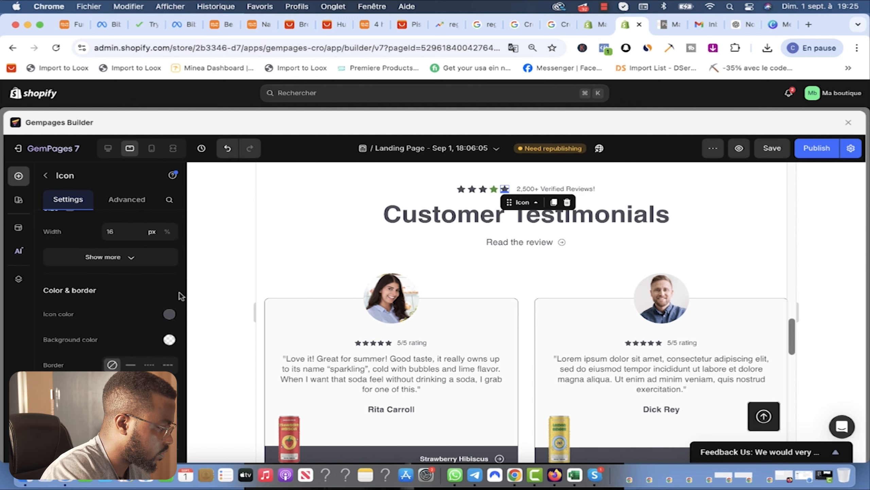
scroll(172, 319, up, 1)
click(483, 190)
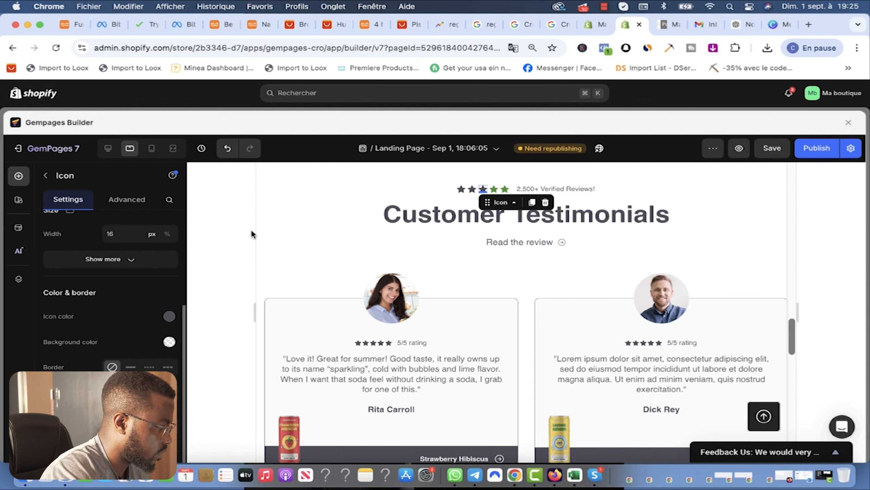
Step: Select the first card's strawberry can image and browse the massager image files for a replacement
click(653, 236)
scroll(289, 377, down, 3)
click(289, 365)
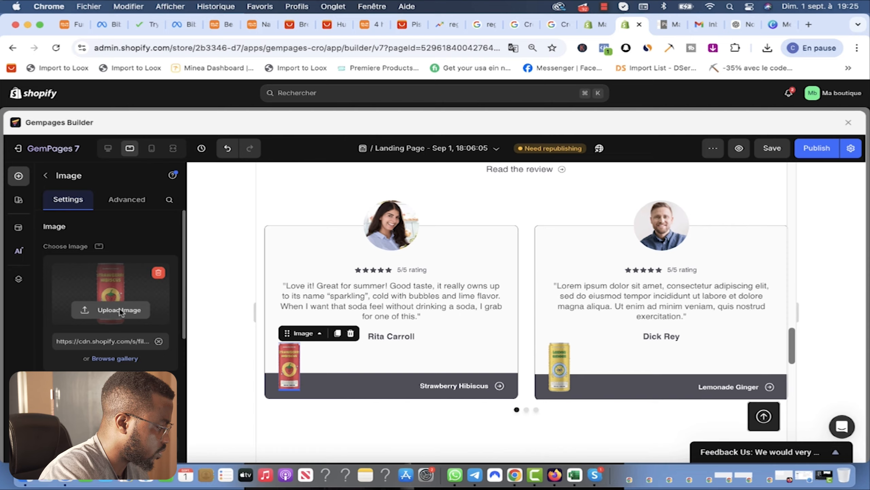
click(119, 309)
click(308, 295)
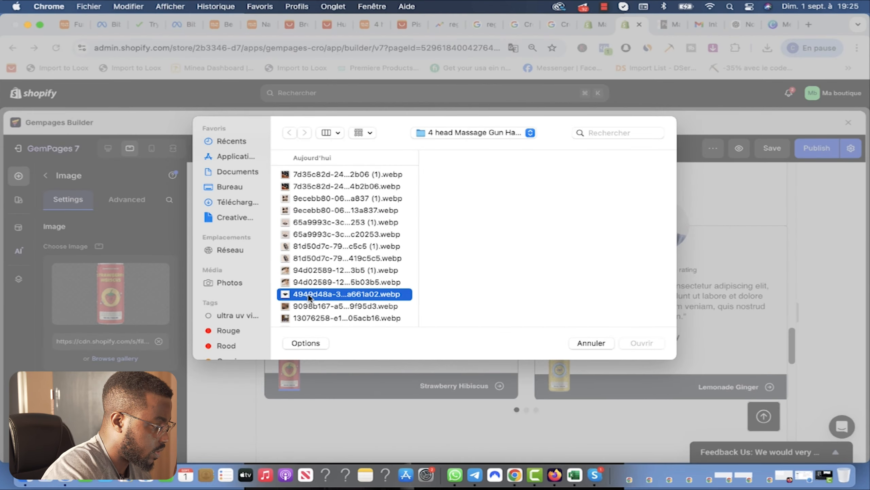
click(330, 306)
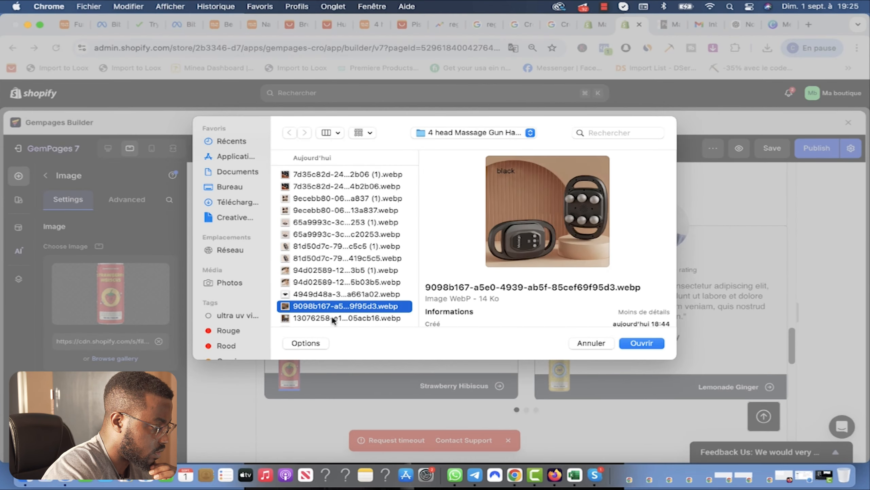
click(332, 317)
click(328, 281)
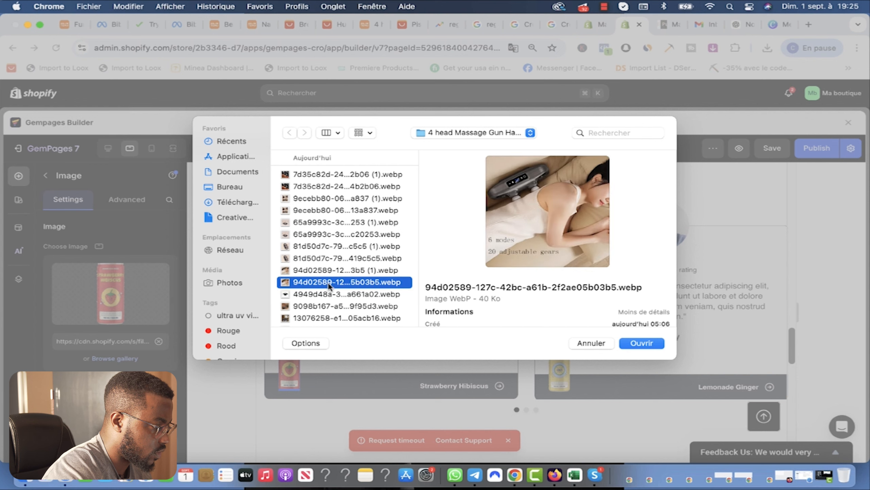
click(329, 271)
click(332, 249)
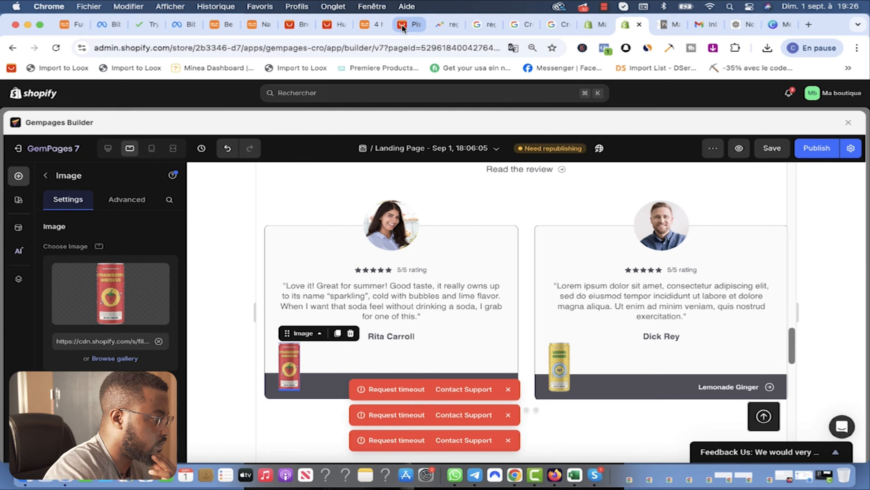
click(402, 24)
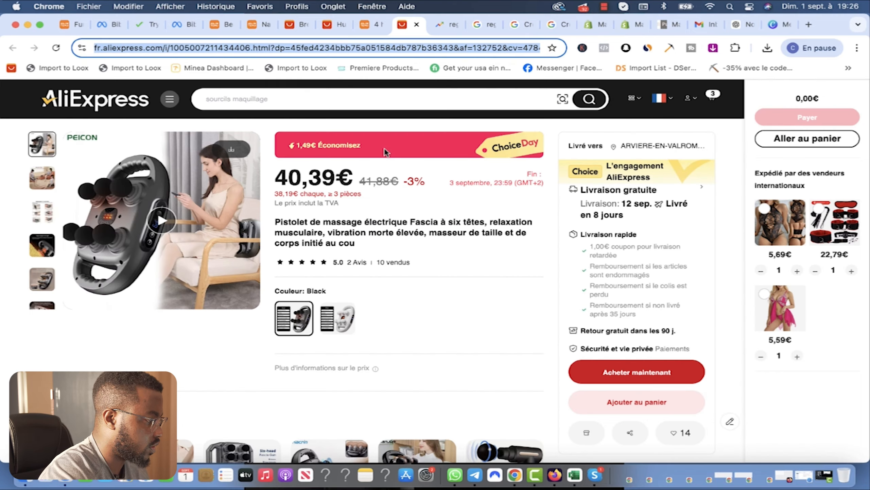
Step: Look over the six-head massager AliExpress listing and the Google image search for six-ball massagers
scroll(377, 172, down, 10)
scroll(318, 296, up, 9)
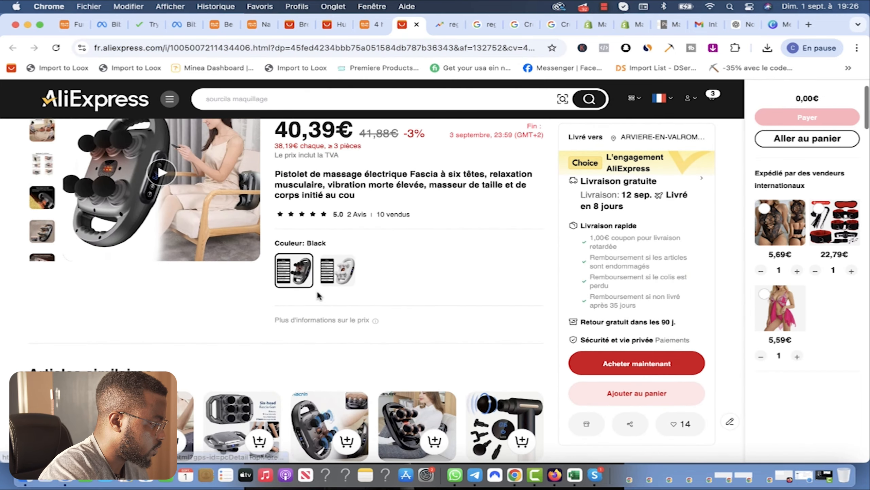
scroll(319, 296, up, 2)
scroll(454, 285, down, 10)
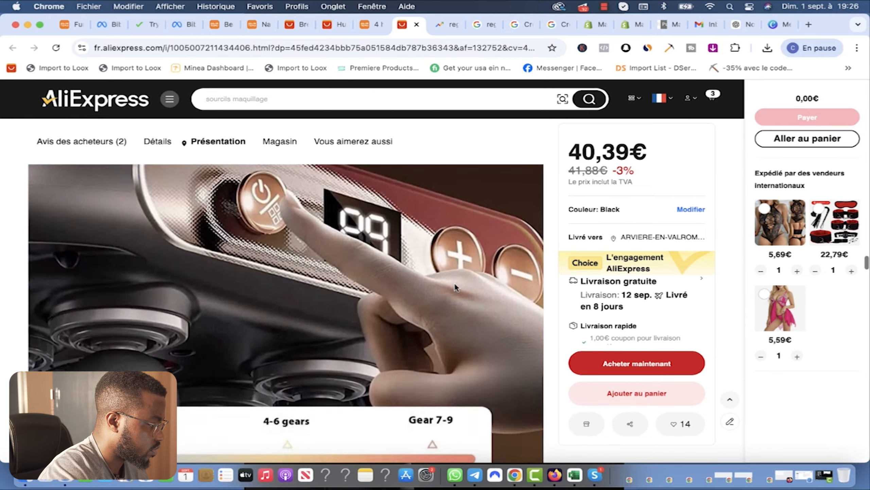
scroll(454, 282, down, 5)
key(super+9)
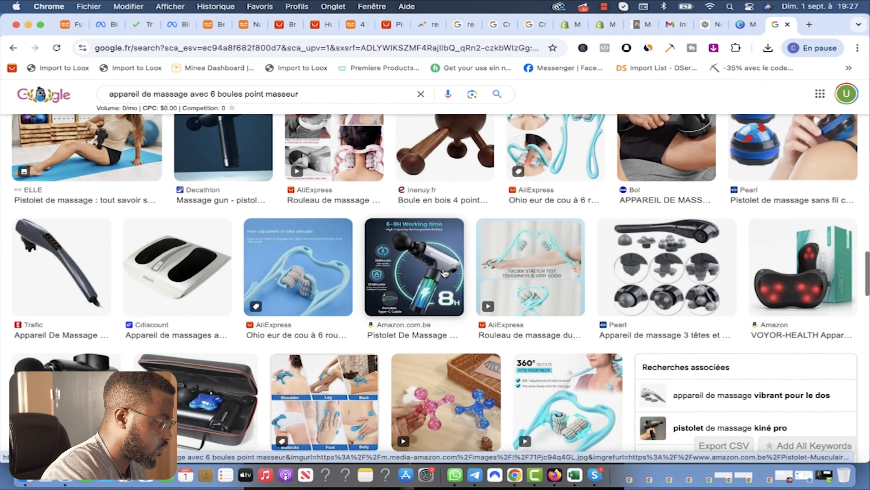
scroll(443, 271, down, 5)
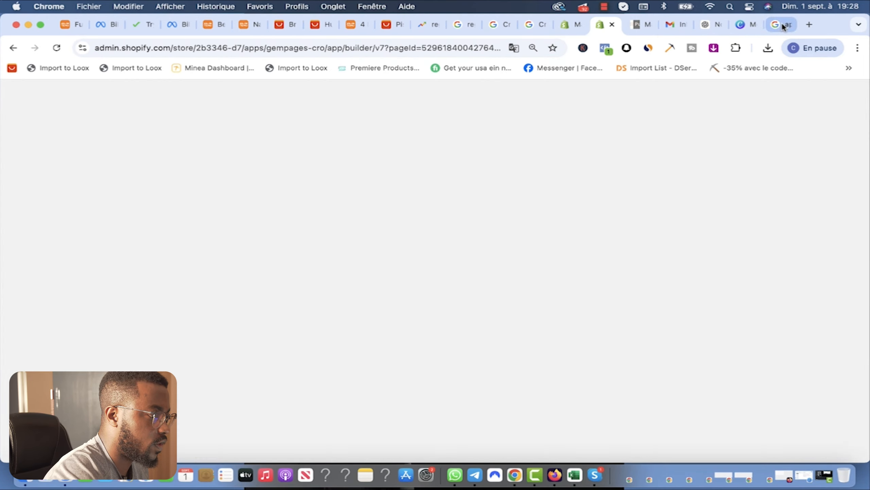
Step: Delete the product image pasted over the Medi Pulse logo in Canva, then return to GemPages
click(779, 26)
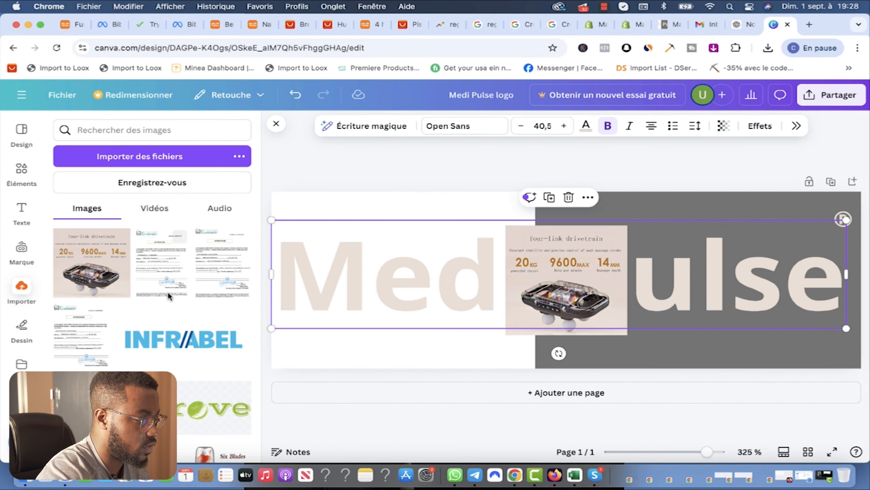
click(599, 297)
key(Delete)
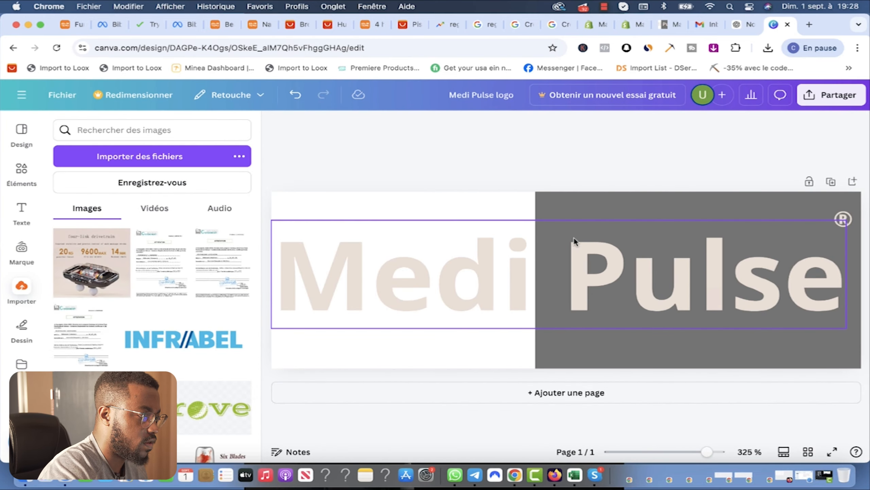
click(740, 27)
click(766, 25)
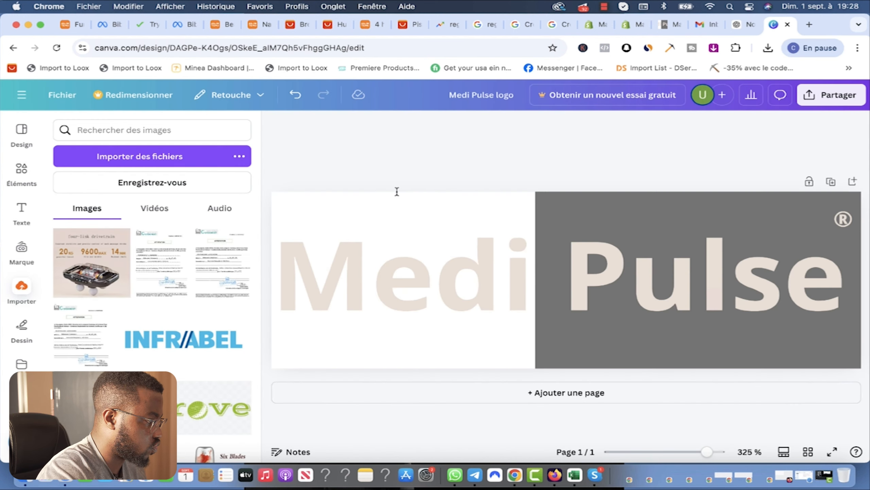
click(626, 26)
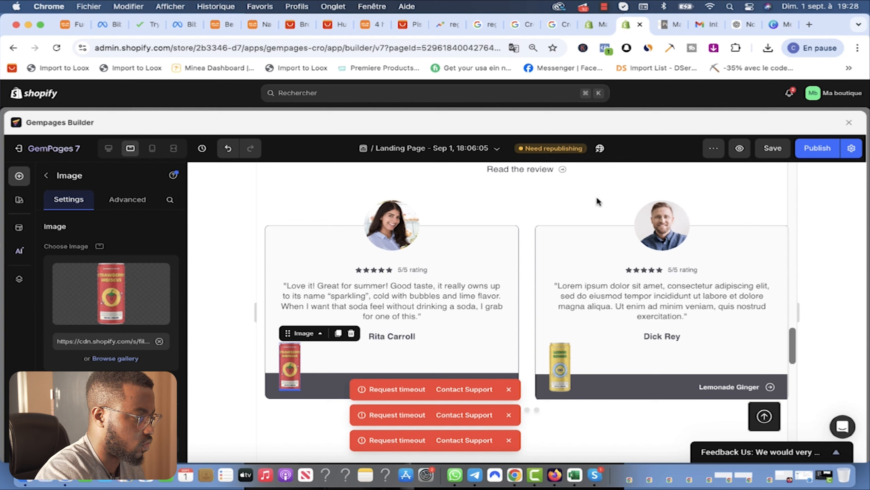
Step: Dismiss the timeout notices and upload the cutout massage-gun image over the first card's strawberry can
click(510, 391)
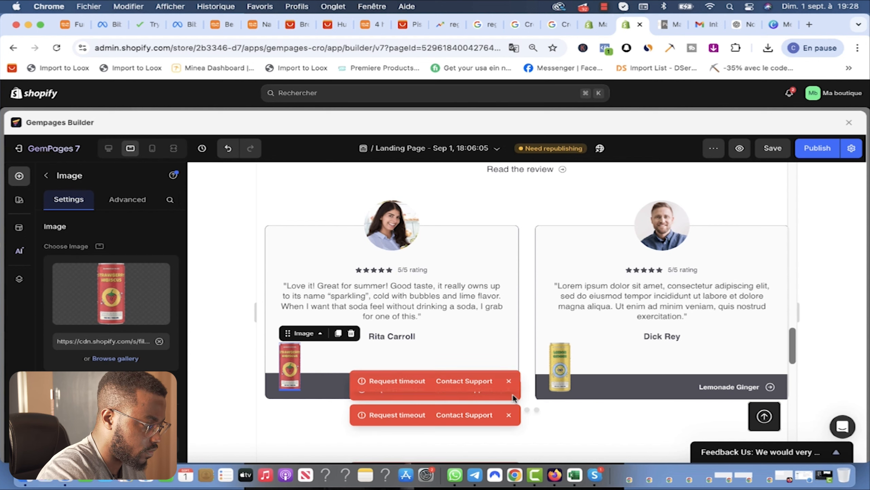
click(509, 391)
click(509, 389)
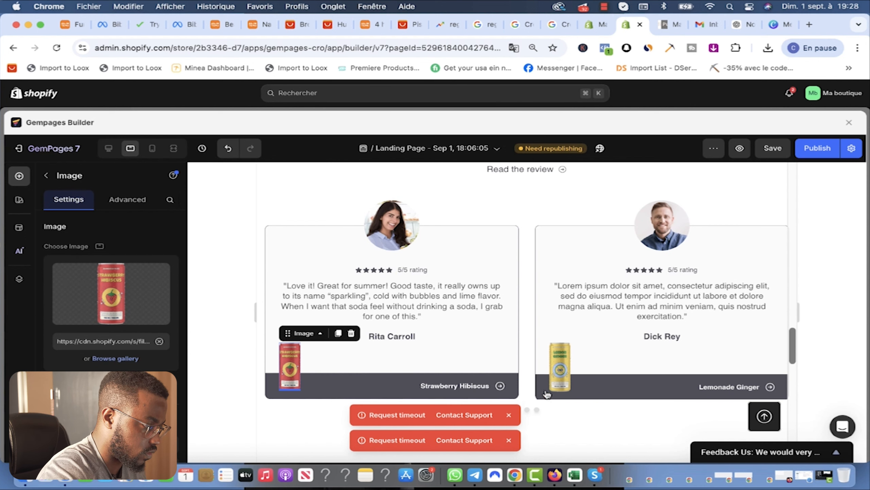
click(502, 383)
click(290, 375)
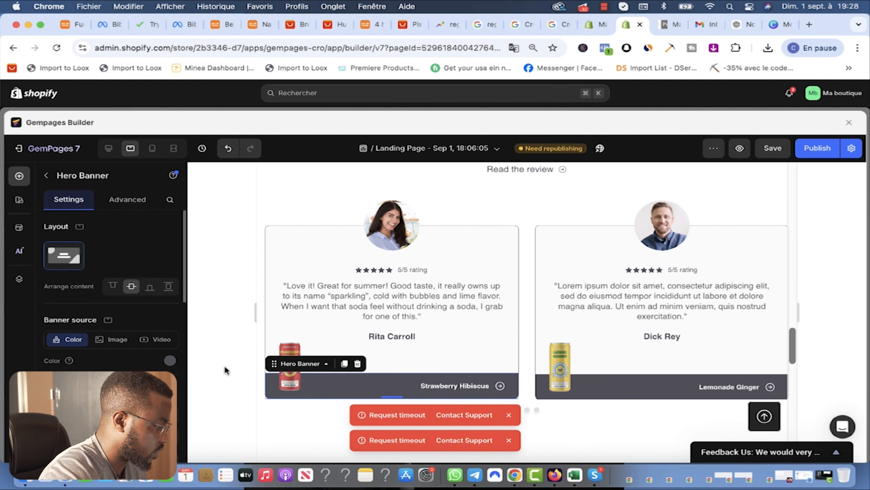
click(291, 356)
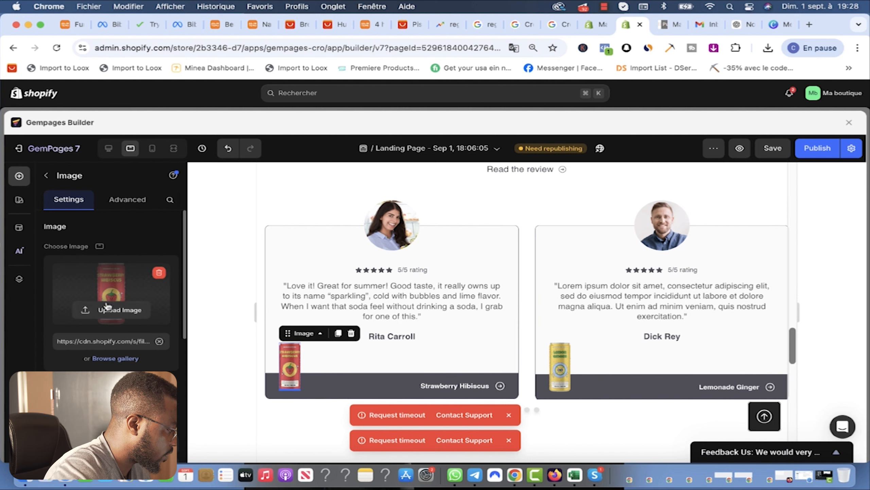
click(119, 310)
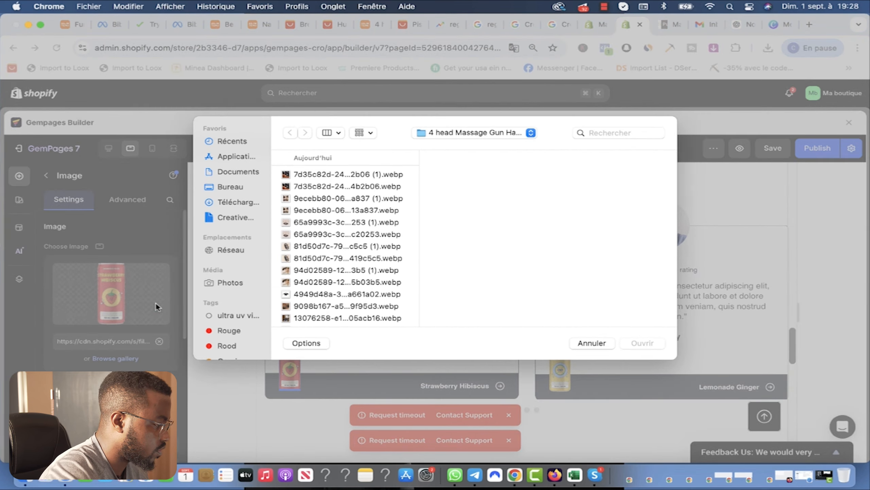
scroll(359, 304, down, 2)
scroll(359, 304, down, 3)
click(309, 280)
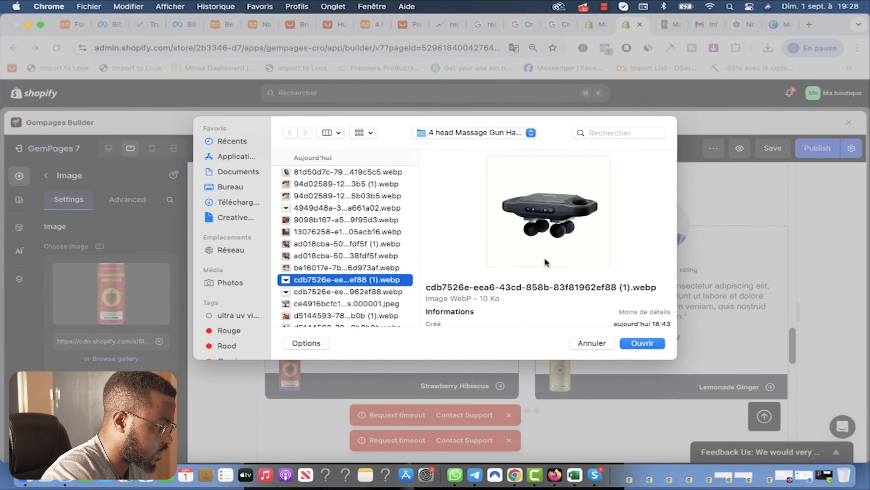
click(637, 342)
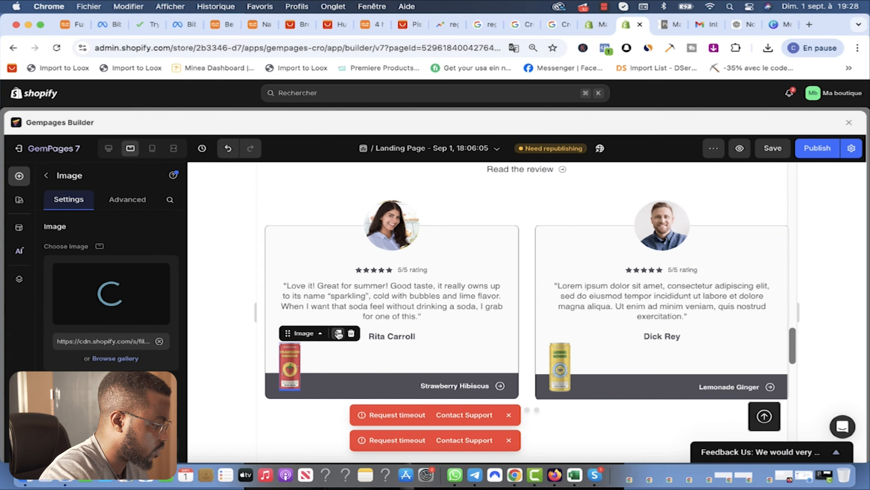
Step: Reselect the card images and browse the product folder for another massager image file
mouse_move(103, 312)
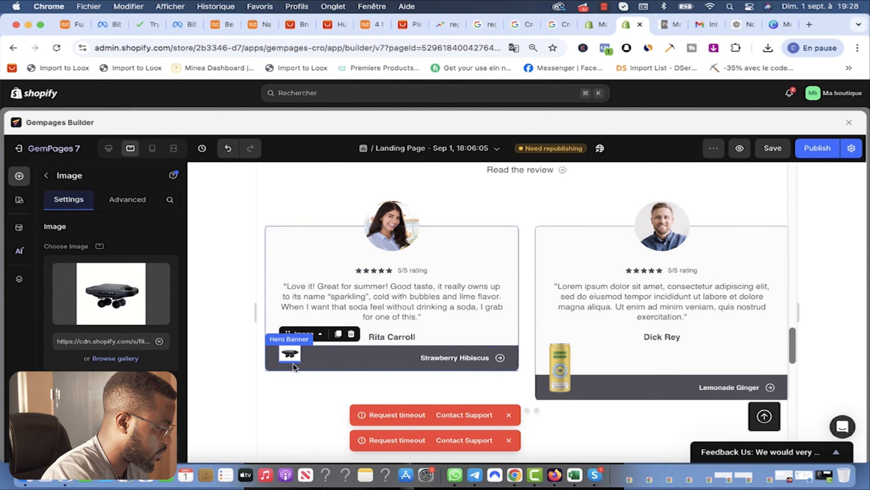
scroll(295, 368, up, 1)
scroll(563, 385, down, 1)
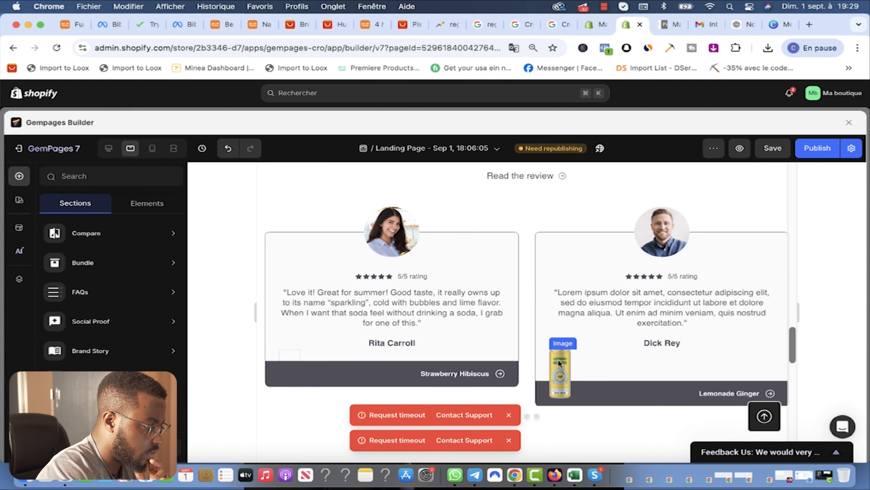
click(559, 359)
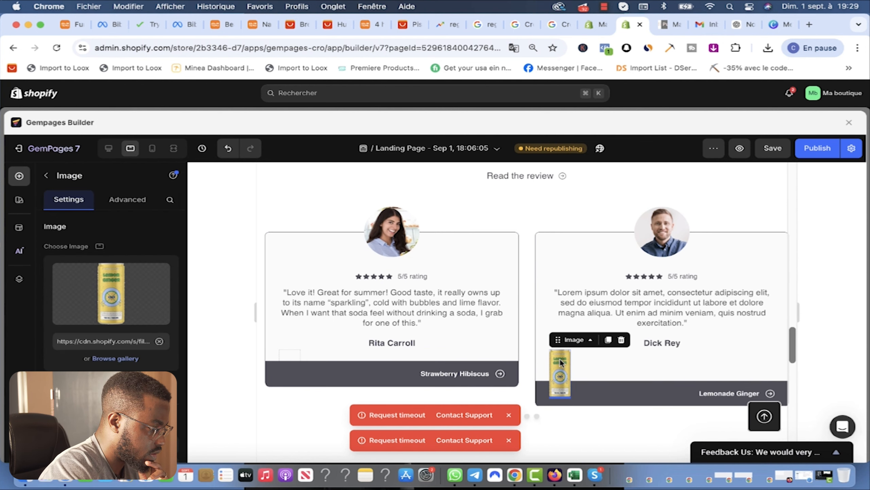
click(287, 365)
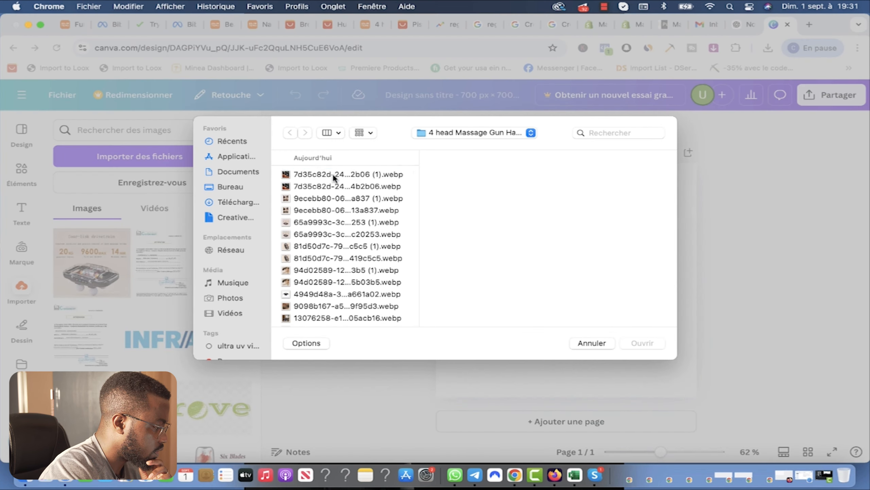
click(333, 174)
key(Down)
key(Down)
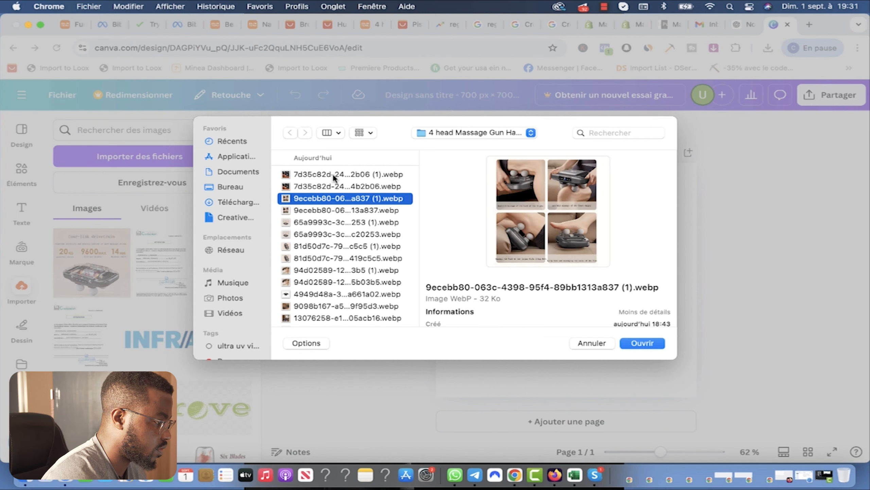
Step: Upload the chosen massager .webp image to Canva's uploads
key(Down)
key(Down)
key(Down)
key(Down)
key(Down)
key(Down)
key(Down)
key(Down)
key(Down)
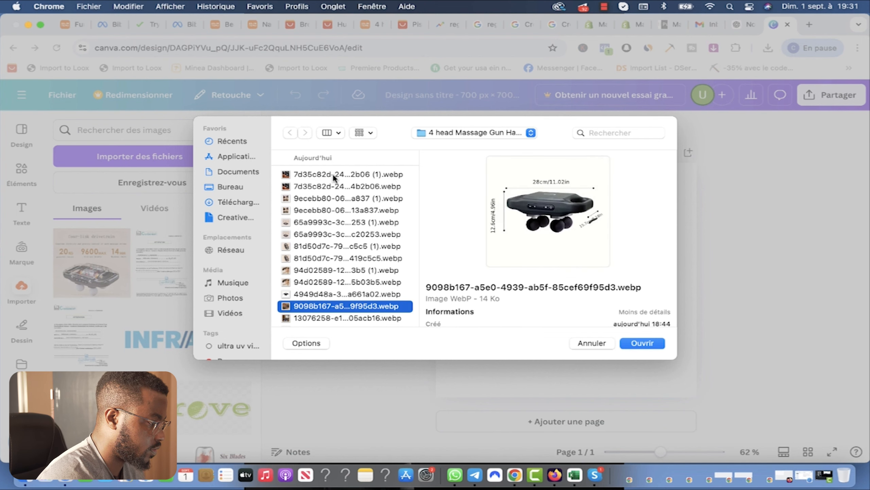
key(Down)
key(Down)
key(Down)
key(Down)
key(Down)
click(639, 342)
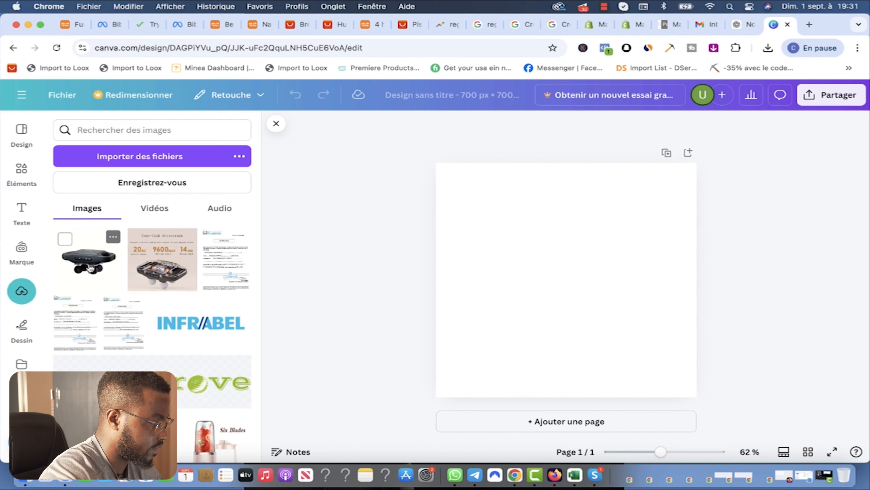
Step: Place the massager image on the page, stretch it to fill, then delete it
click(89, 268)
drag(648, 207, 697, 163)
drag(486, 353, 437, 398)
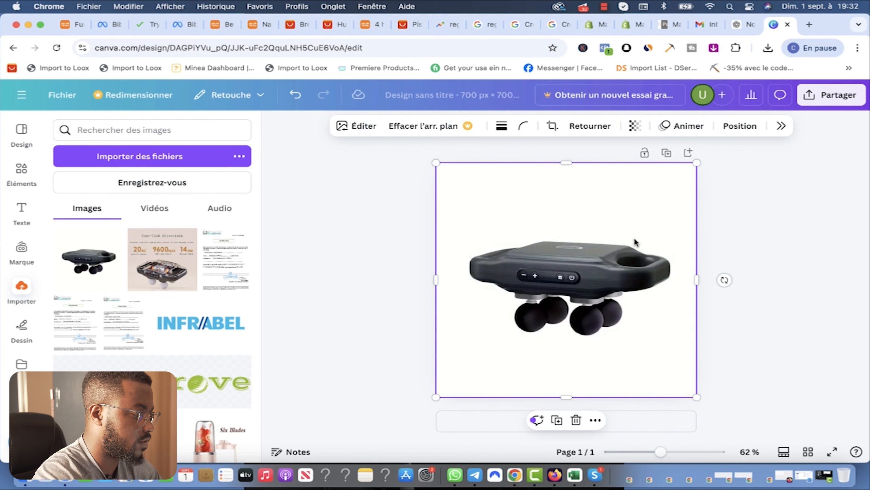
key(Delete)
click(813, 24)
Step: Search Google for 'convertir une image webp en fond transparent' and open the Remove Background site
text(go)
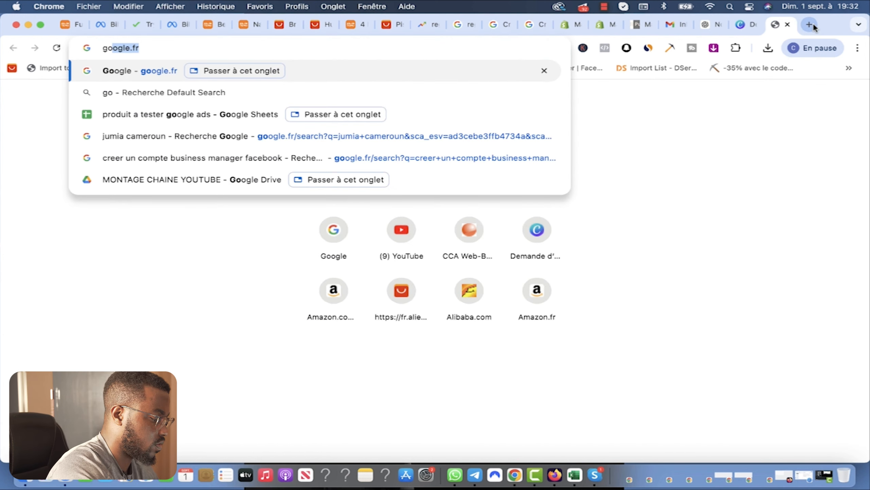
key(Return)
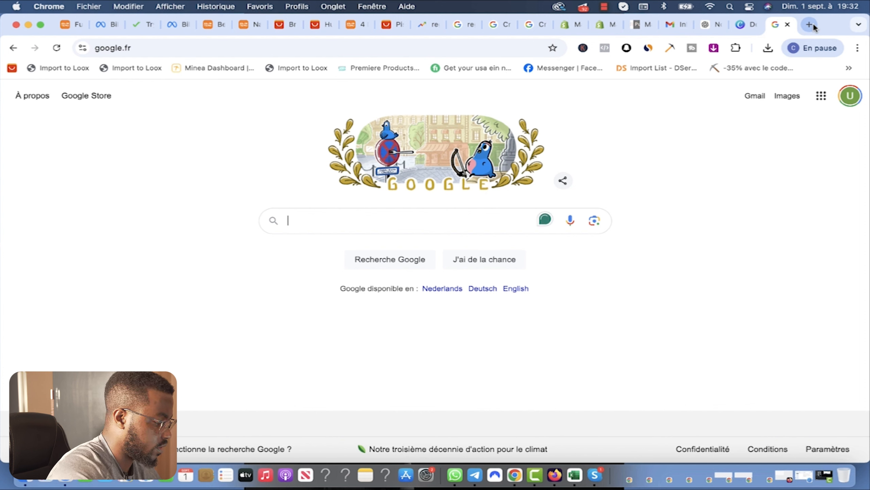
text(convertir une )
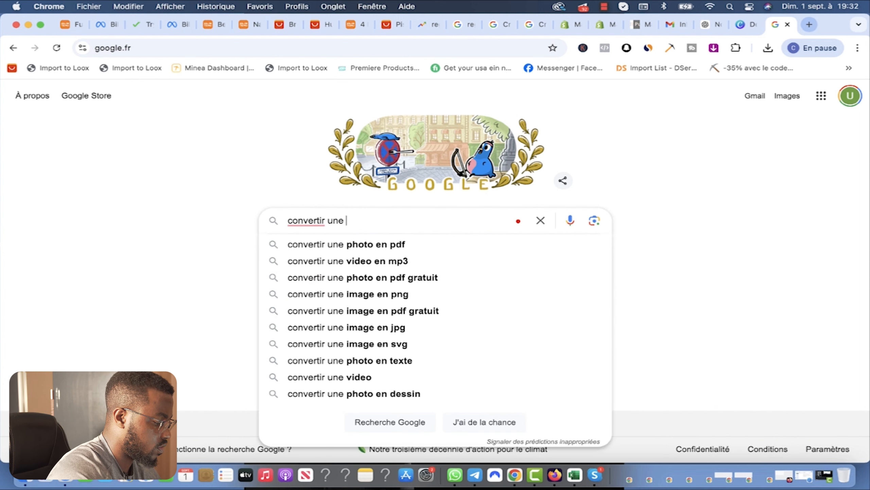
text(image webp)
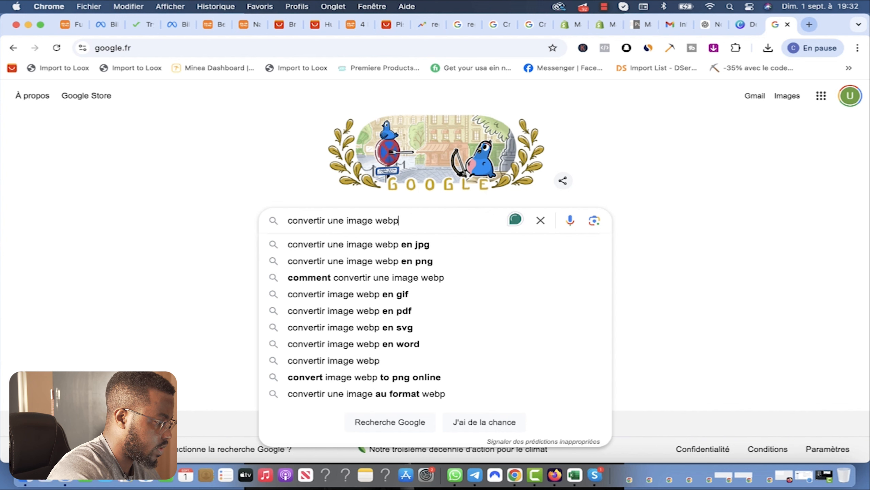
text( en fon)
click(484, 294)
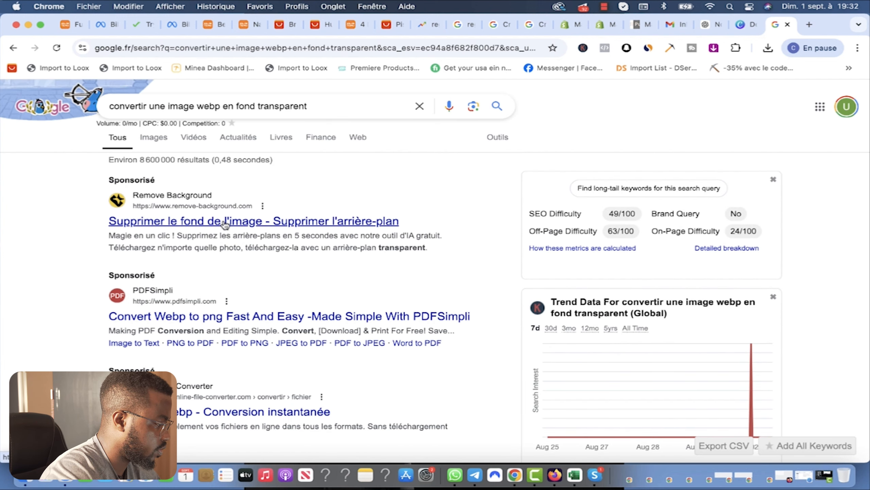
click(225, 224)
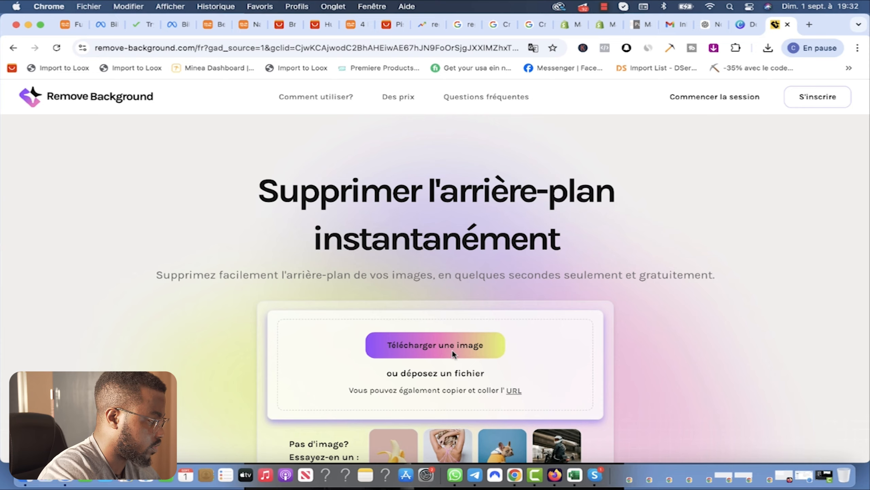
Step: Upload the massager image to Remove Background, try the HD download, and close the tab at the payment prompt
click(451, 350)
click(650, 338)
click(565, 377)
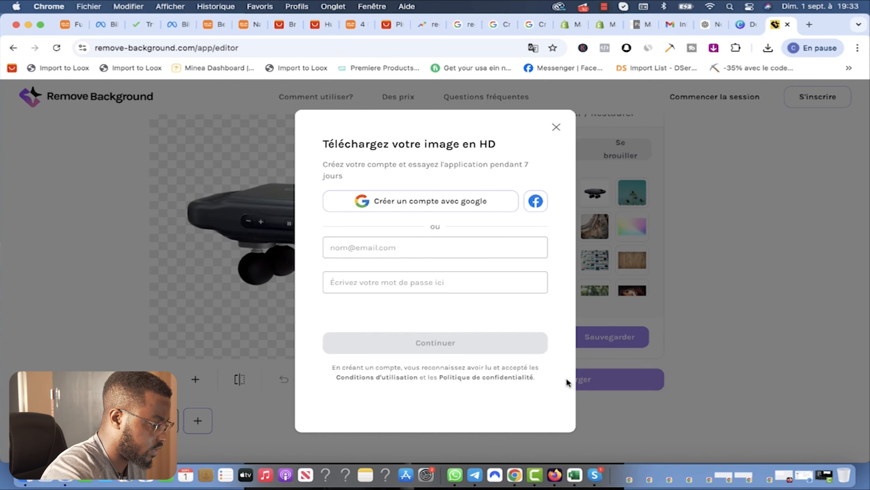
click(386, 249)
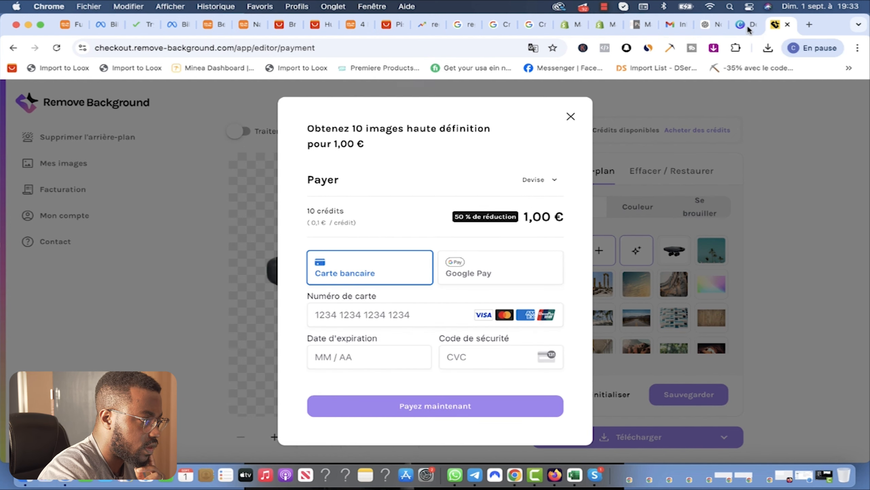
key(super+w)
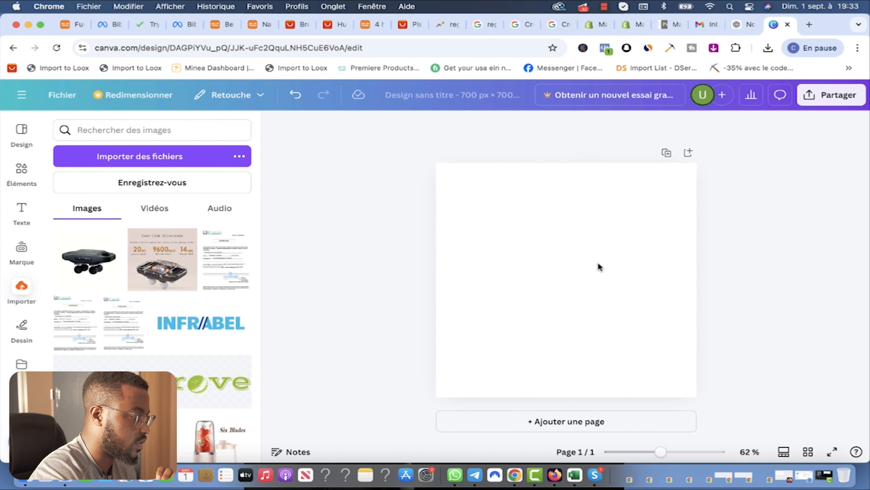
Step: Search Google again and open remove.bg, accepting cookies but cancelling the image upload
click(809, 24)
text(go)
key(Return)
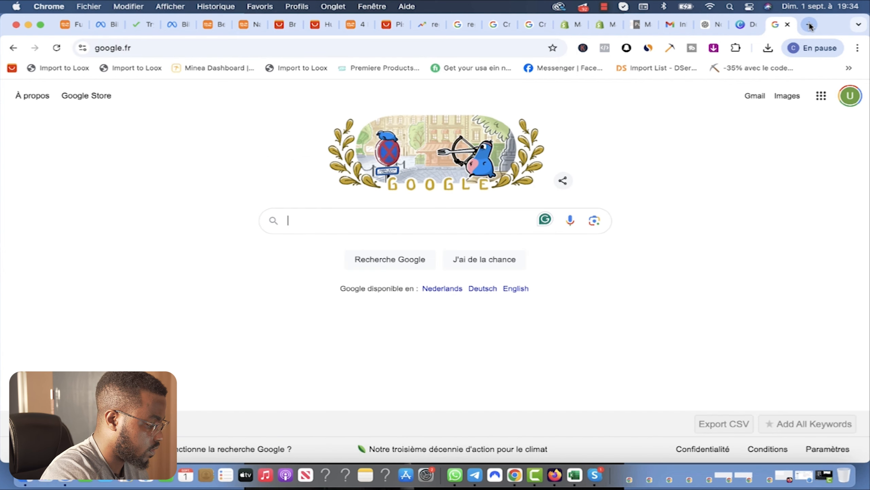
text(con)
click(404, 246)
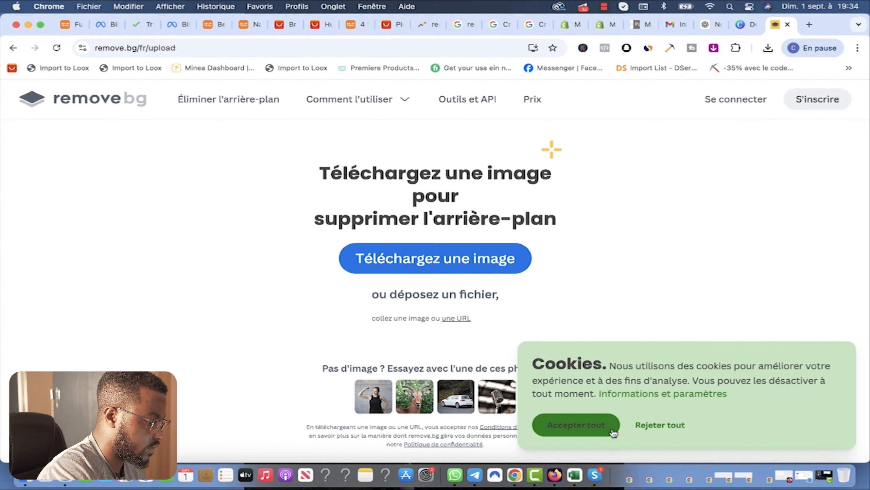
click(612, 430)
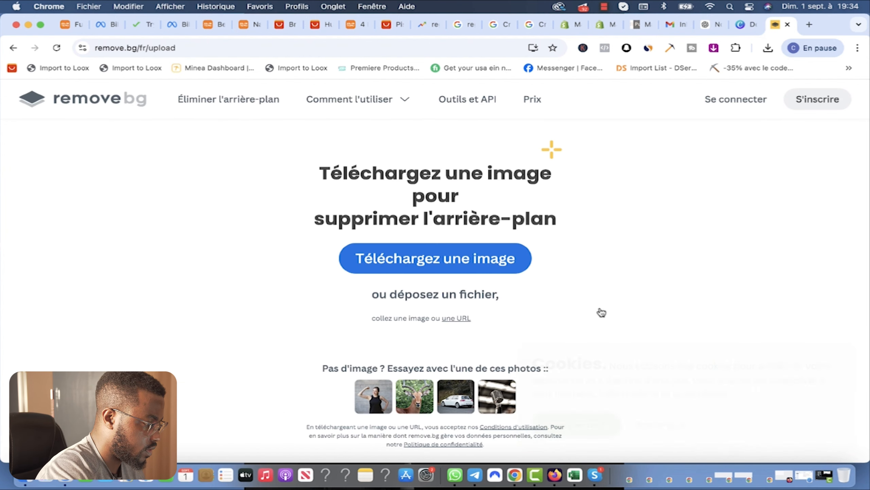
click(449, 262)
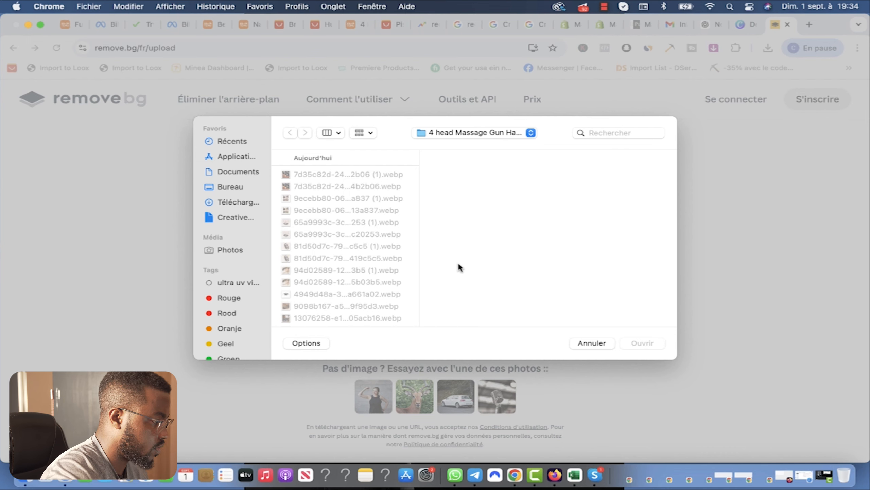
key(Escape)
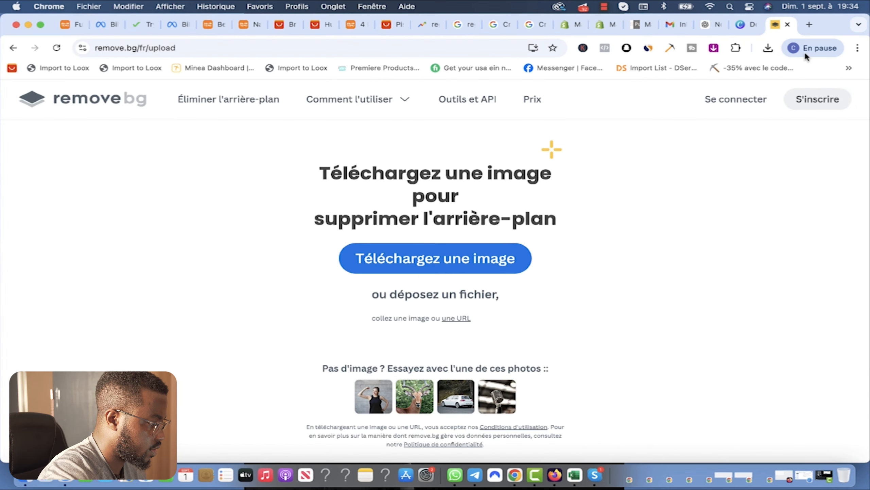
click(13, 48)
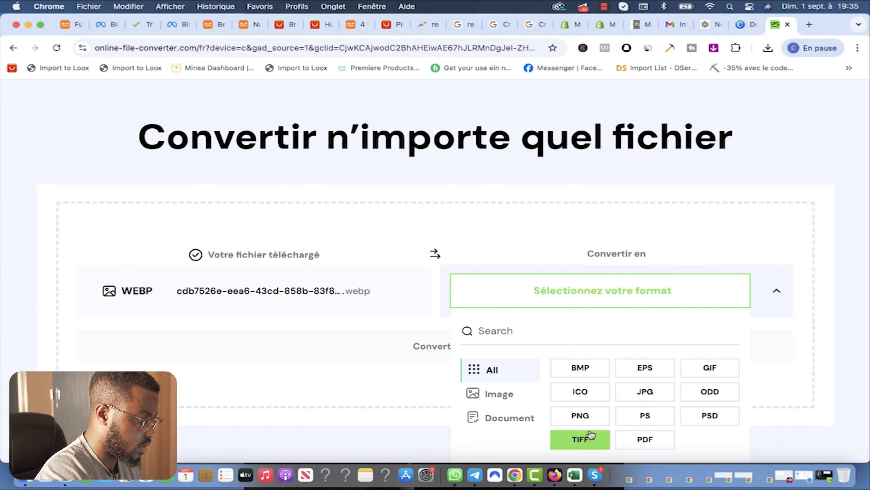
Step: Convert the massager WebP file to PNG on Online File Converter
click(495, 395)
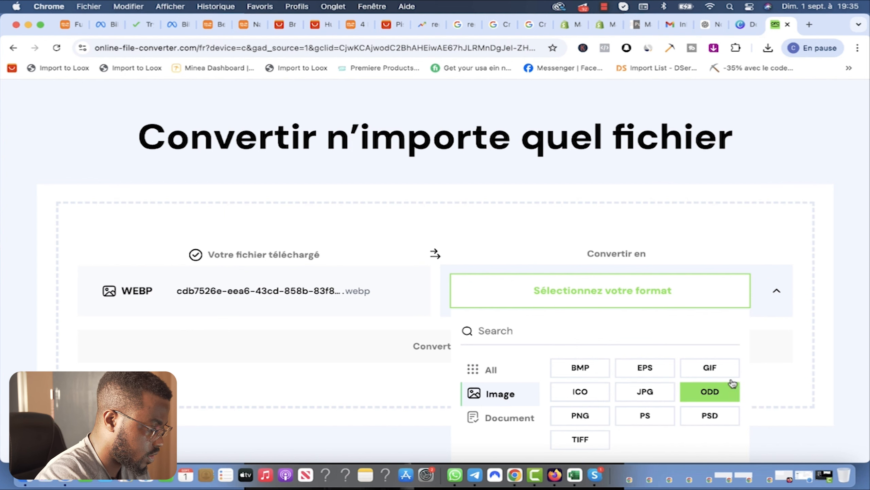
click(580, 415)
click(465, 378)
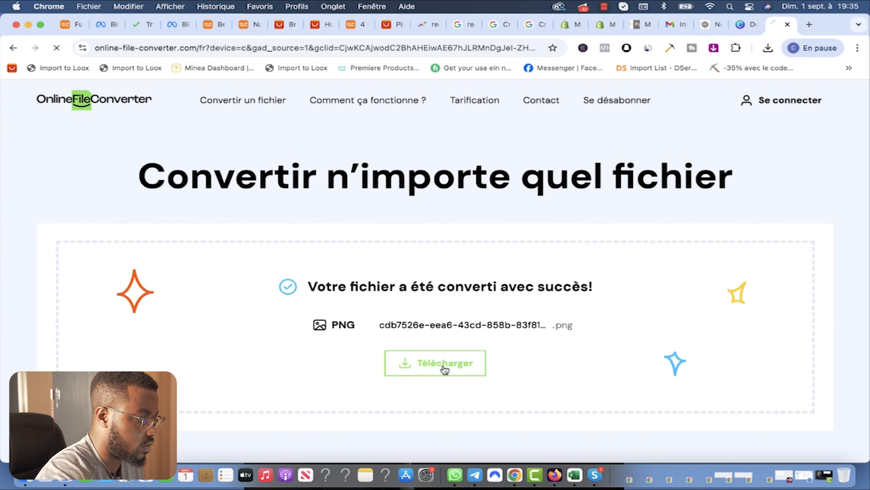
scroll(434, 367, down, 10)
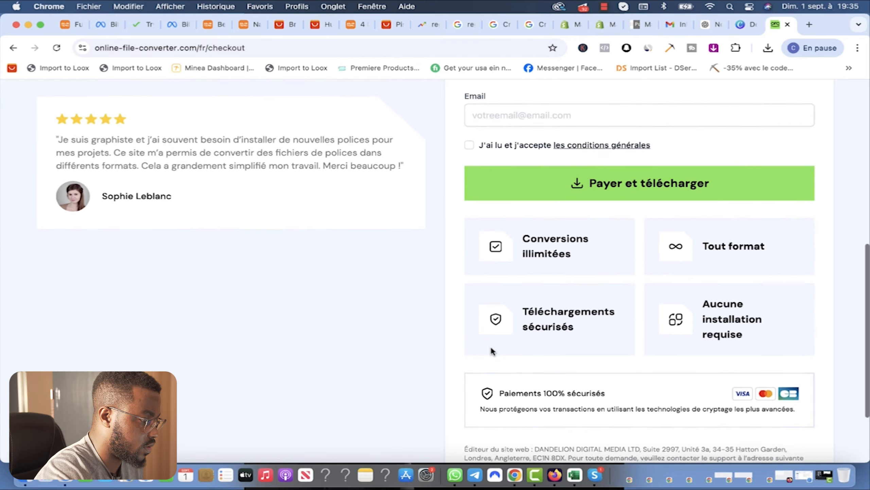
scroll(490, 347, up, 10)
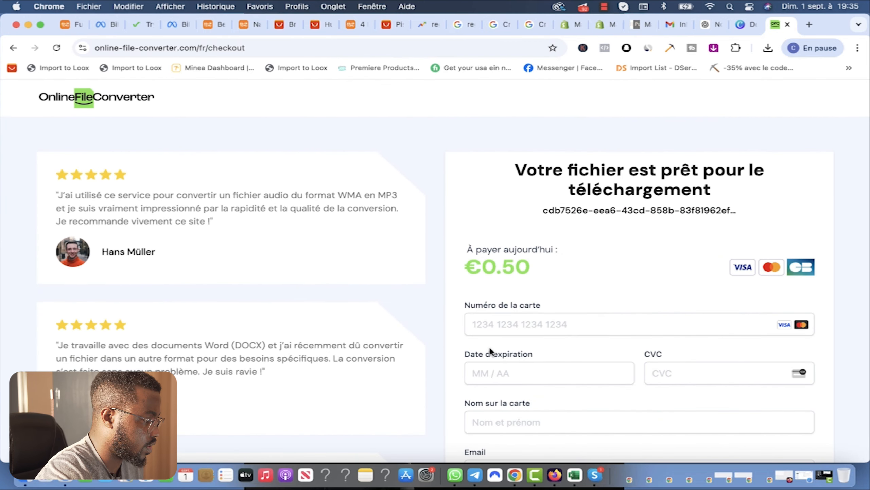
Step: Open Aspose's WEBP background-removal tool from the Google results and upload the massager image
click(13, 50)
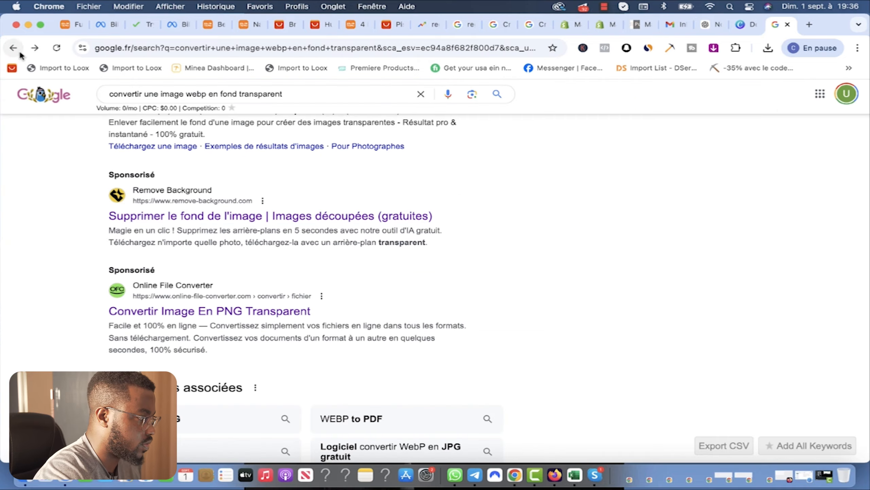
scroll(286, 277, up, 10)
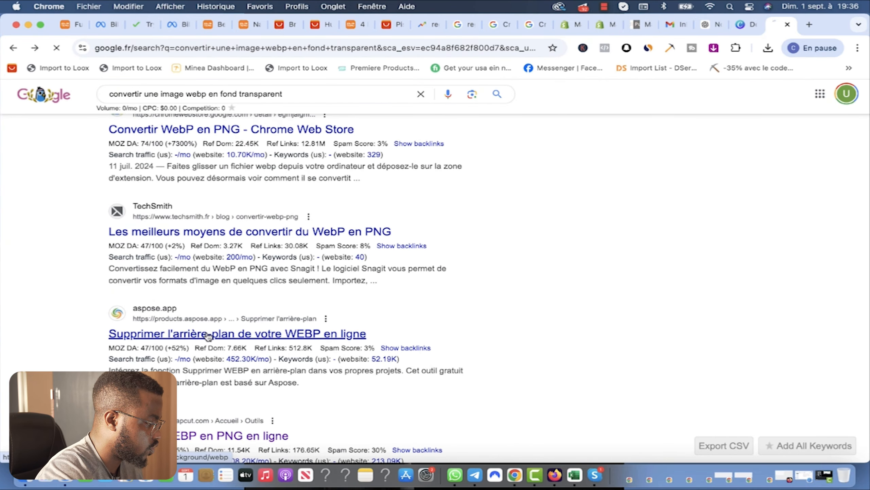
click(207, 333)
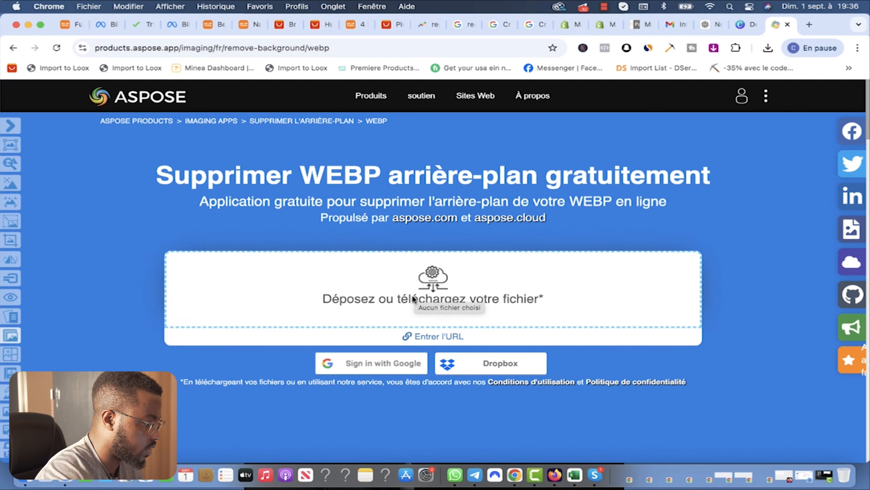
click(416, 297)
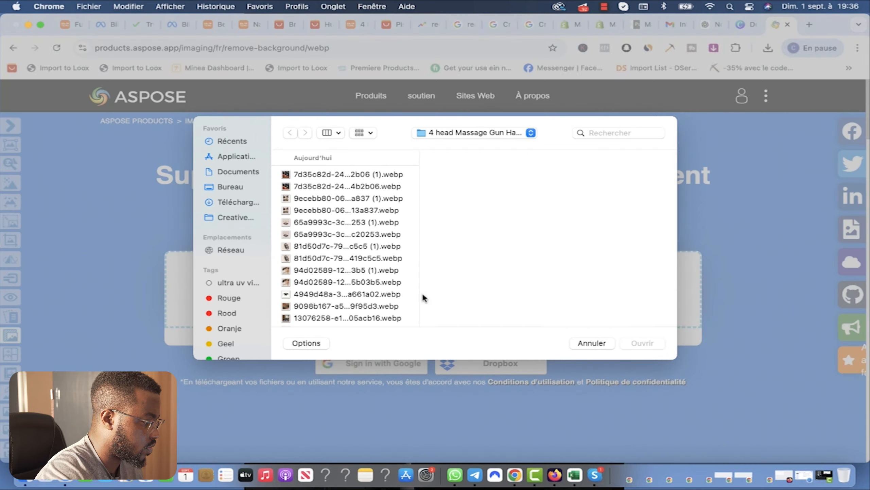
double_click(383, 307)
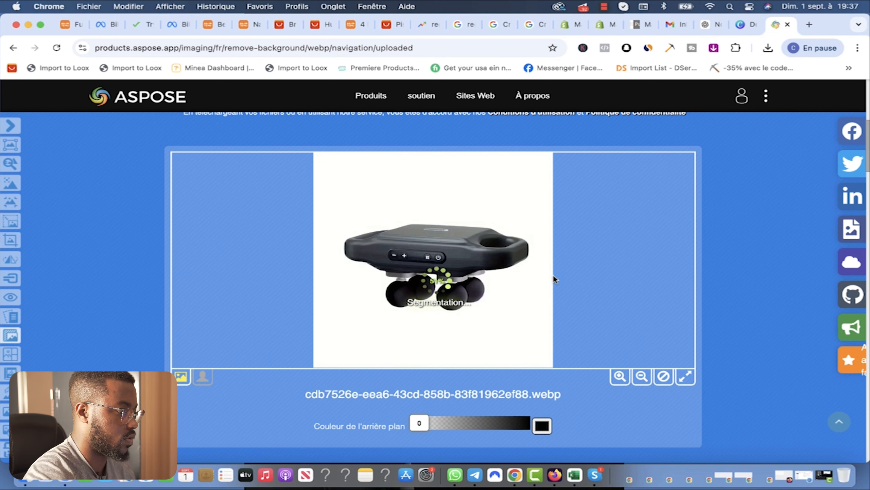
Step: Wait while segmentation stalls at 99%, then give up and go back to the Google results
scroll(709, 326, up, 2)
scroll(710, 322, up, 5)
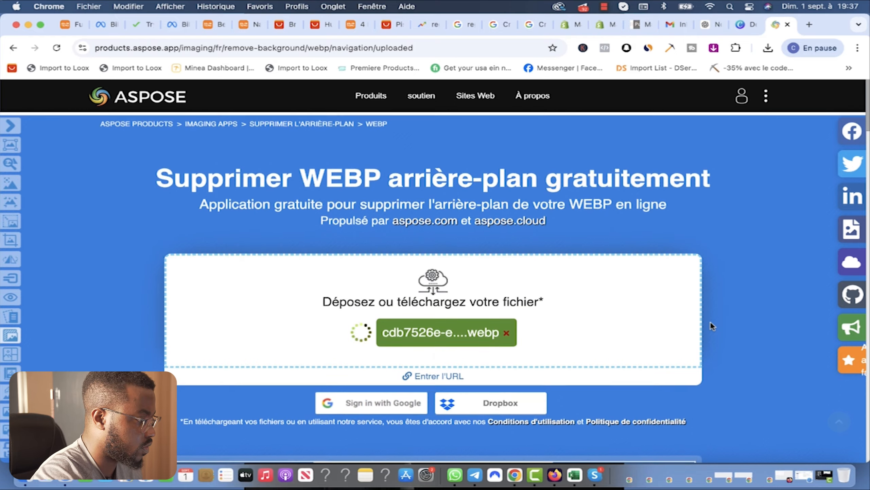
scroll(710, 321, down, 10)
scroll(710, 322, up, 6)
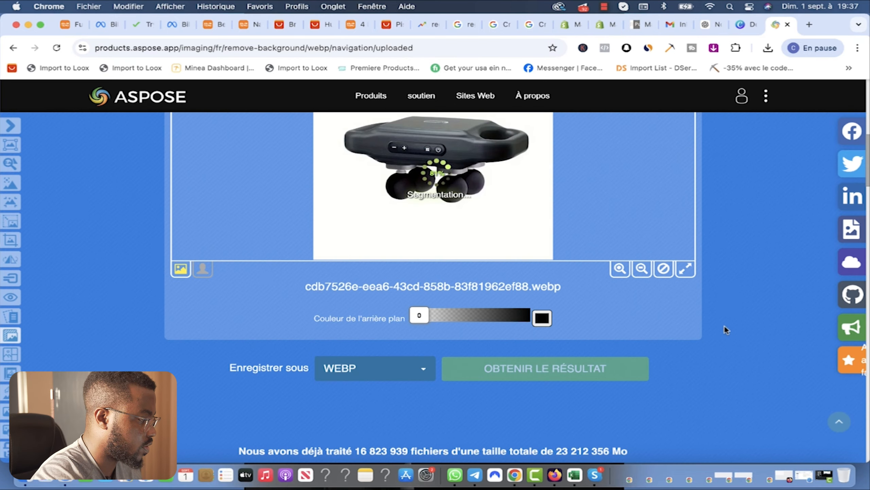
scroll(707, 291, up, 6)
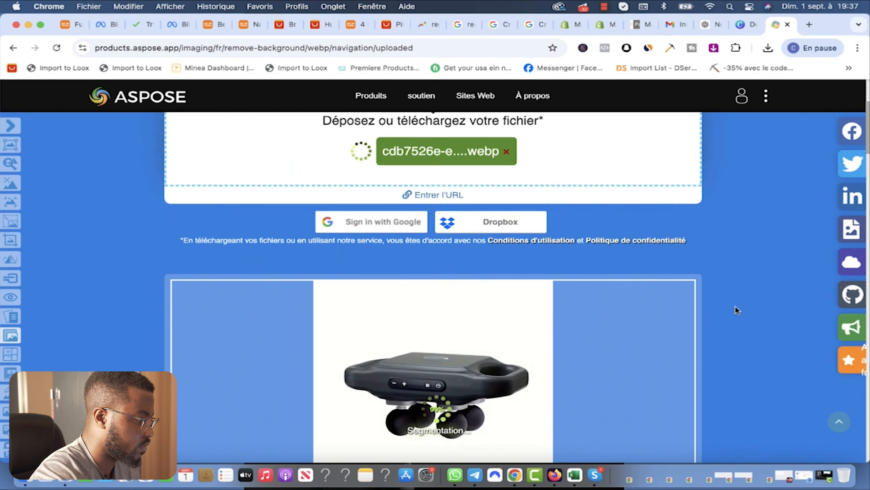
scroll(735, 307, down, 4)
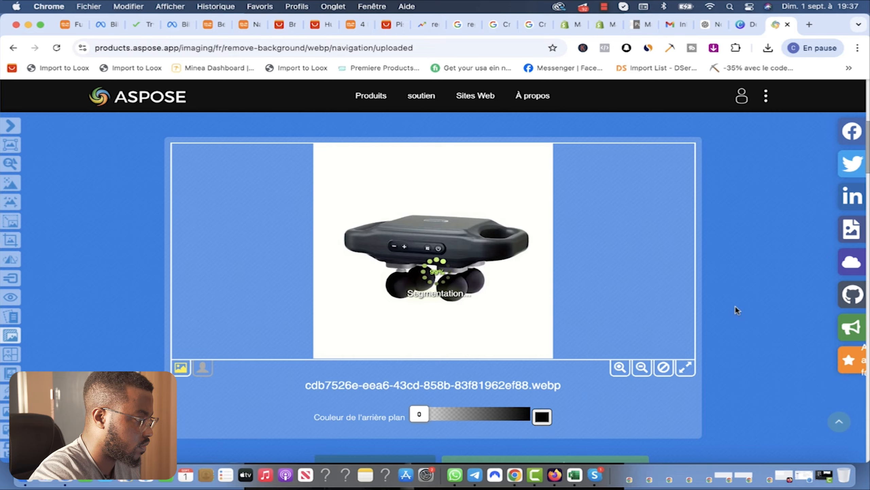
scroll(734, 307, down, 8)
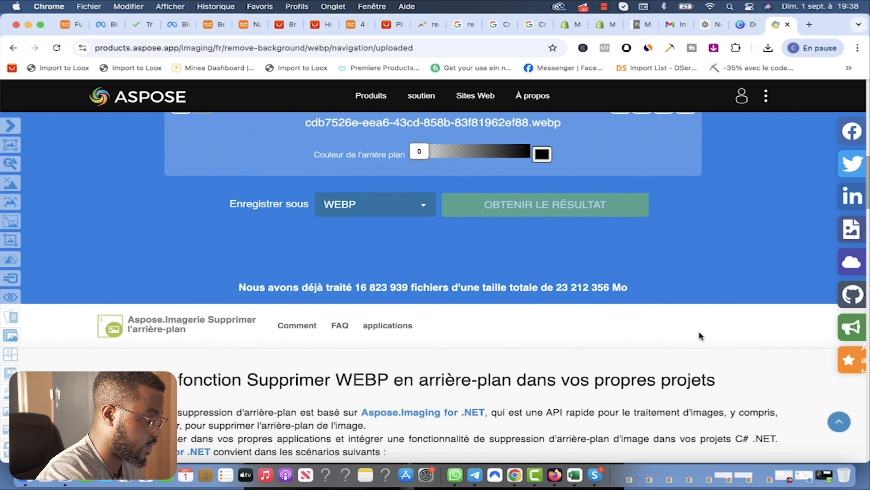
scroll(532, 334, down, 8)
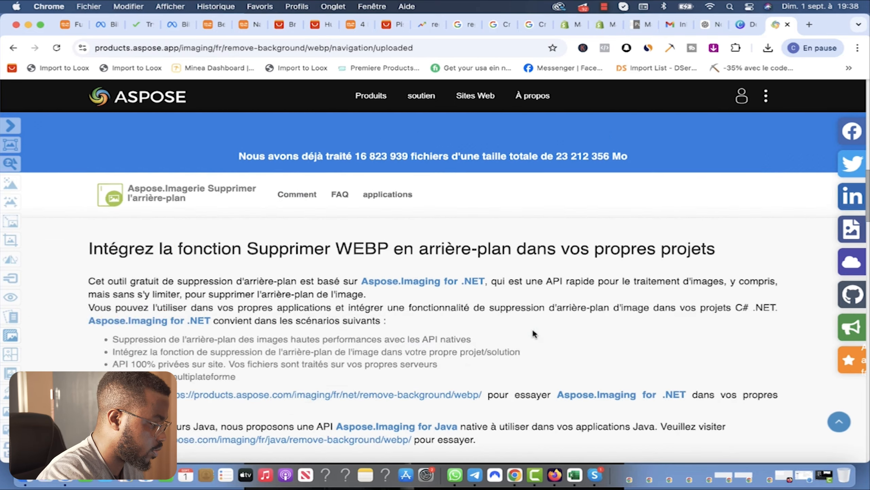
scroll(532, 334, up, 14)
scroll(640, 192, up, 5)
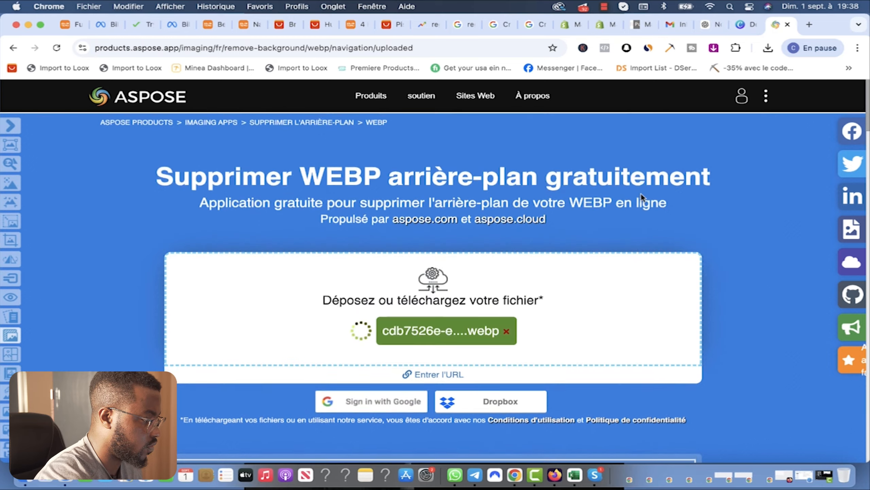
scroll(645, 211, down, 5)
scroll(644, 212, down, 5)
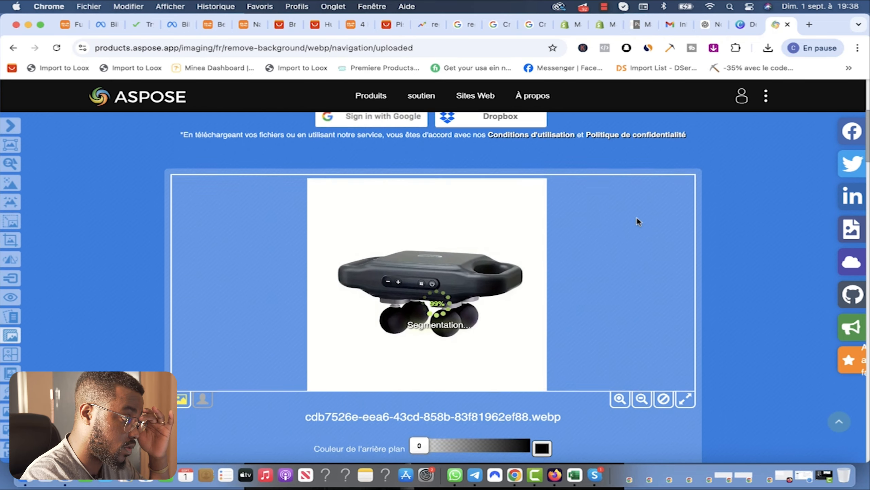
click(743, 25)
click(776, 27)
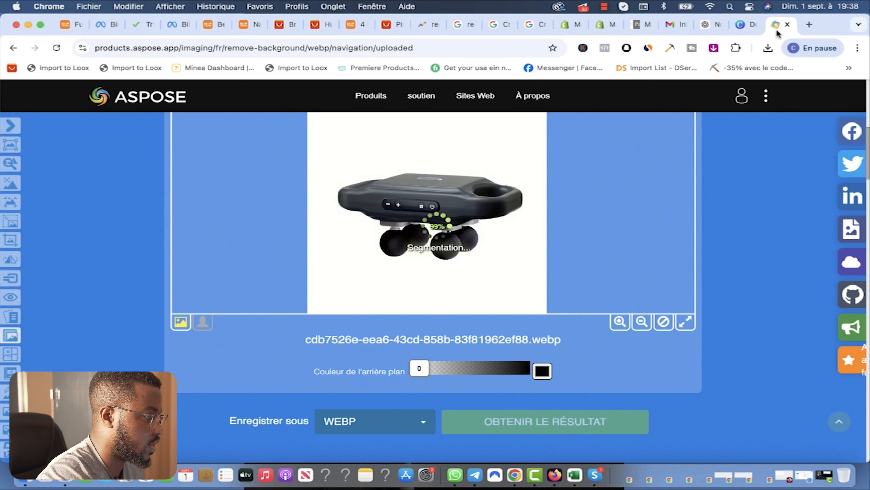
click(13, 48)
Step: Search Google for 'convertir une image en fond transparent gratuitement'
triple_click(337, 104)
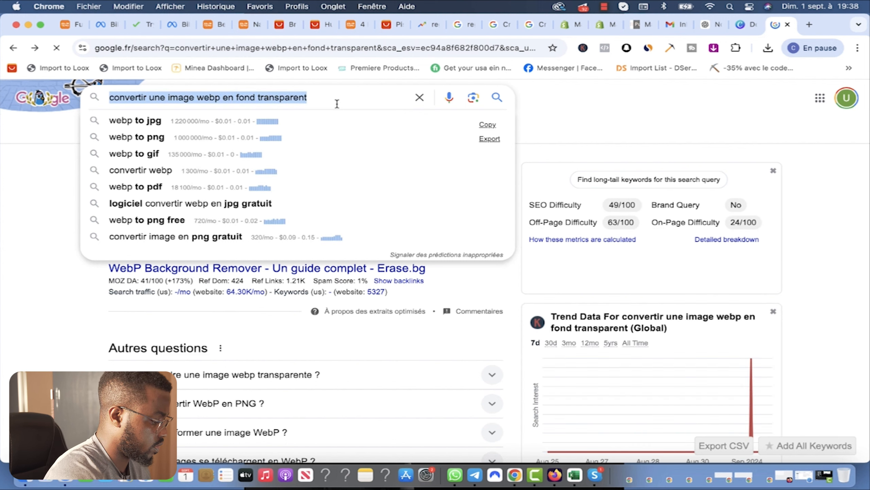
text(convertir une image en fond tra)
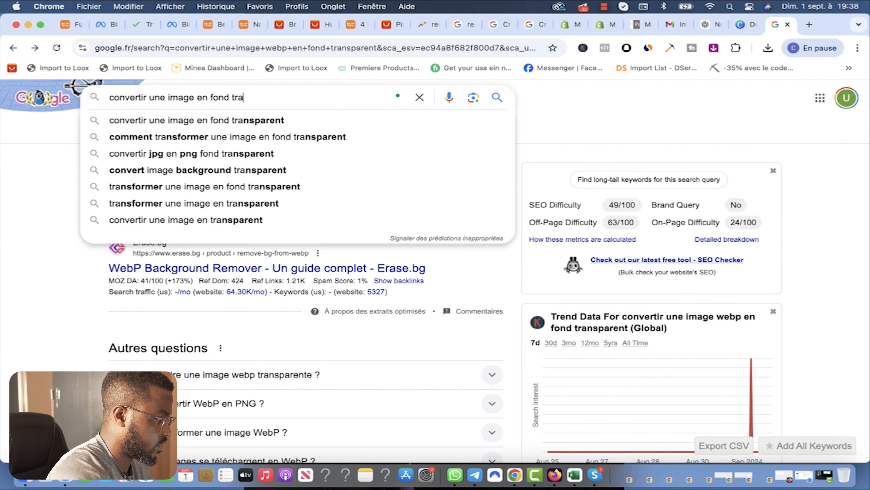
click(357, 123)
text(gratuitement)
key(Return)
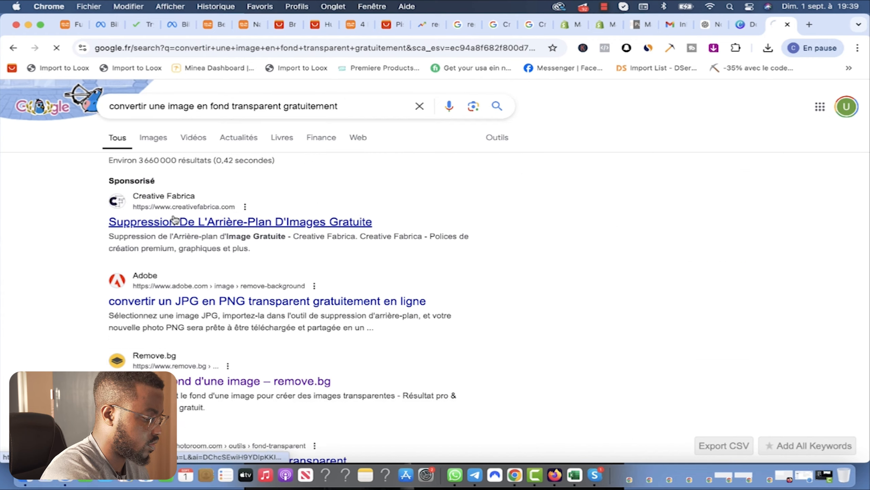
Step: Download the background-removed massager as image (1).png from Creative Fabrica and close its extra tab
click(173, 219)
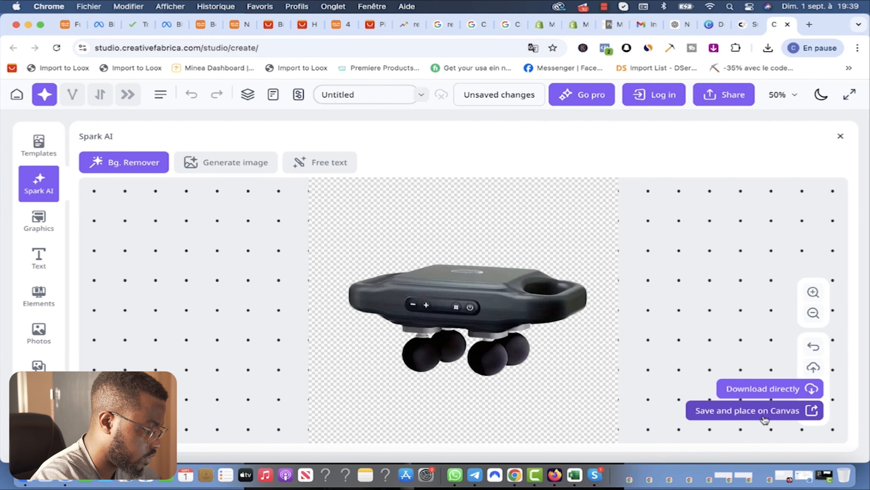
click(763, 389)
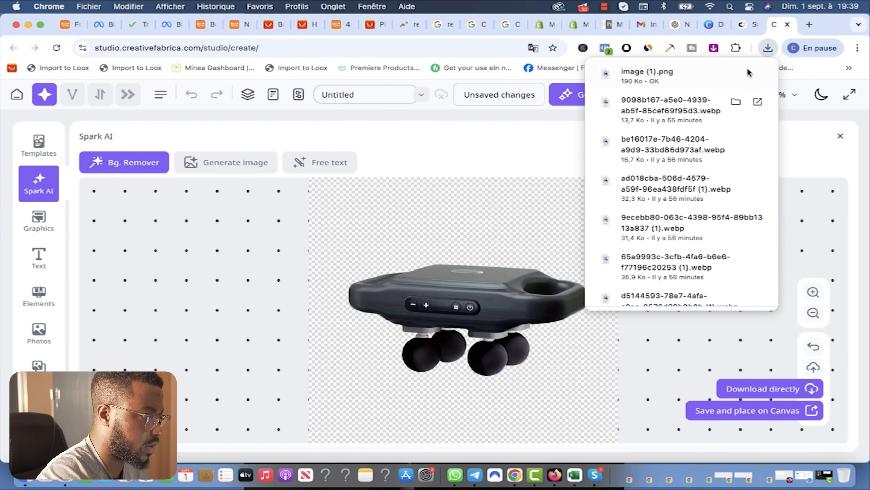
click(747, 28)
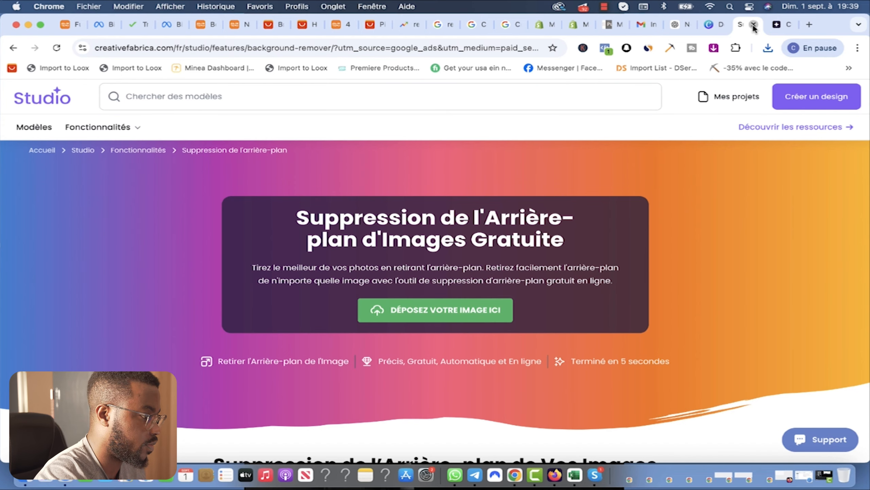
key(super+w)
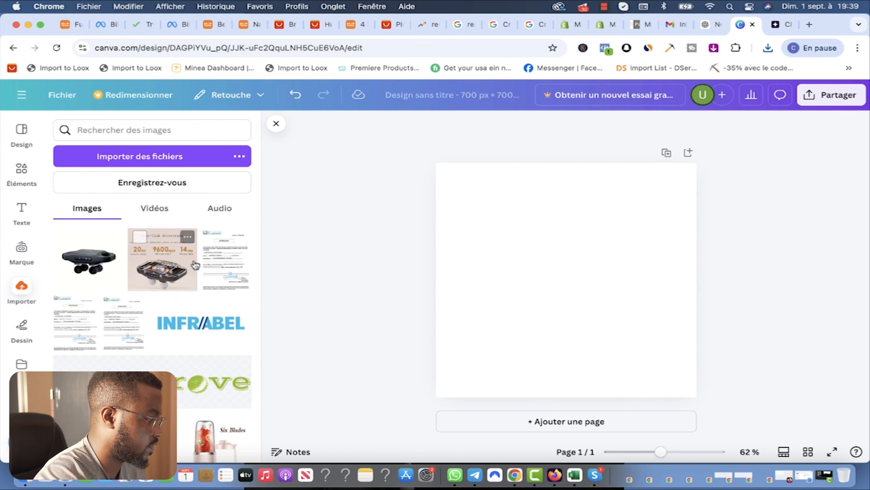
Step: Import image (1).png from Téléchargements into the Canva design and enlarge it on the page
click(143, 162)
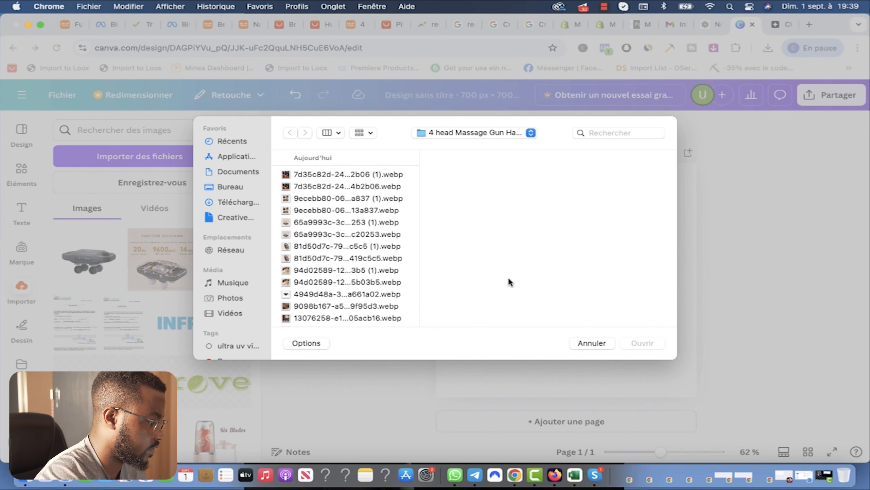
click(238, 202)
click(319, 196)
click(652, 346)
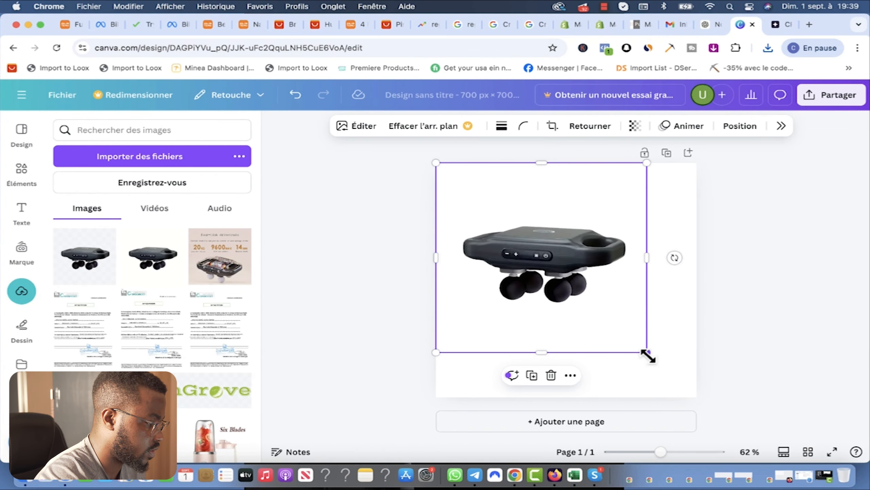
drag(648, 357, 697, 398)
Step: Download the Canva design as a PNG file and return to the Shopify store
click(831, 95)
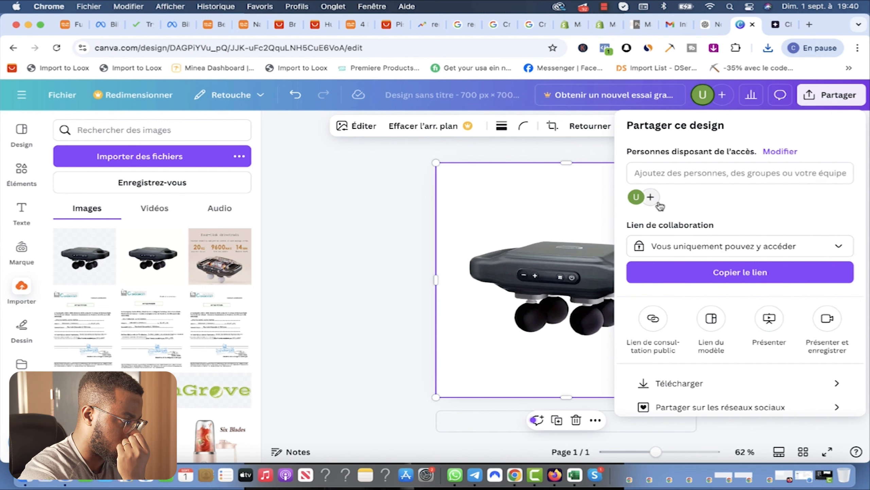
click(679, 383)
click(732, 178)
click(732, 179)
click(734, 317)
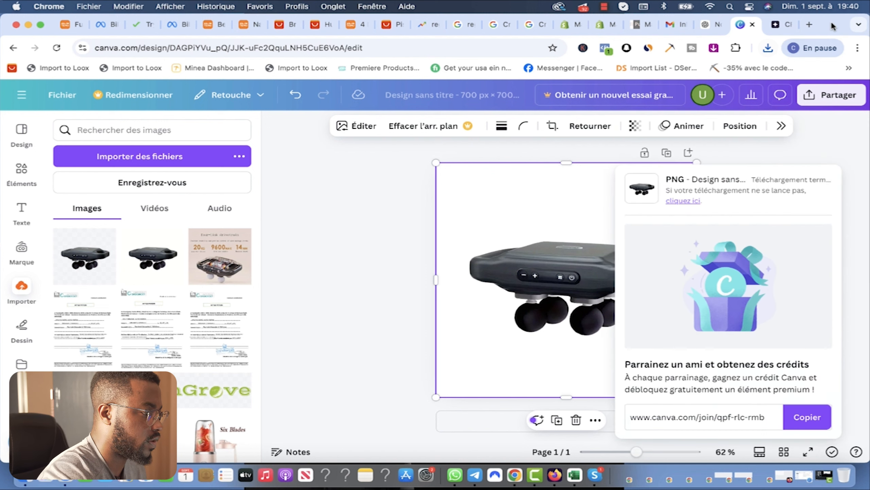
click(598, 28)
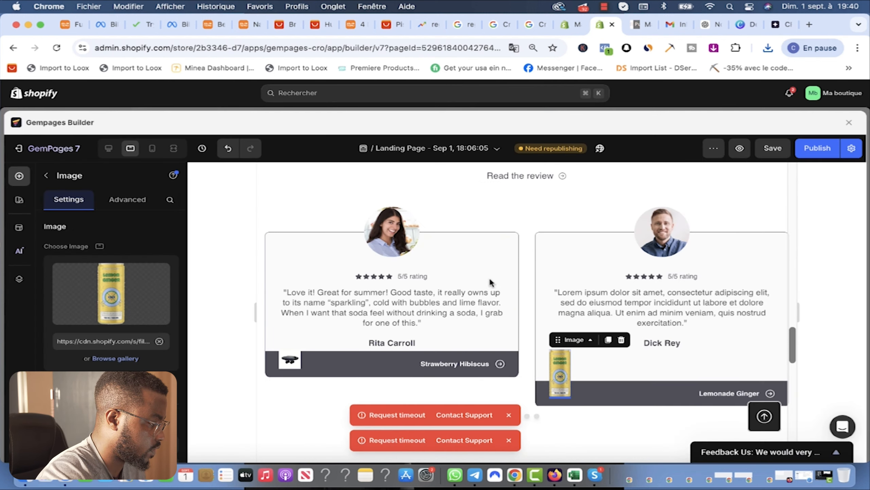
Step: Undo the last edit and select the massager image in the first testimonial card
click(293, 360)
click(228, 149)
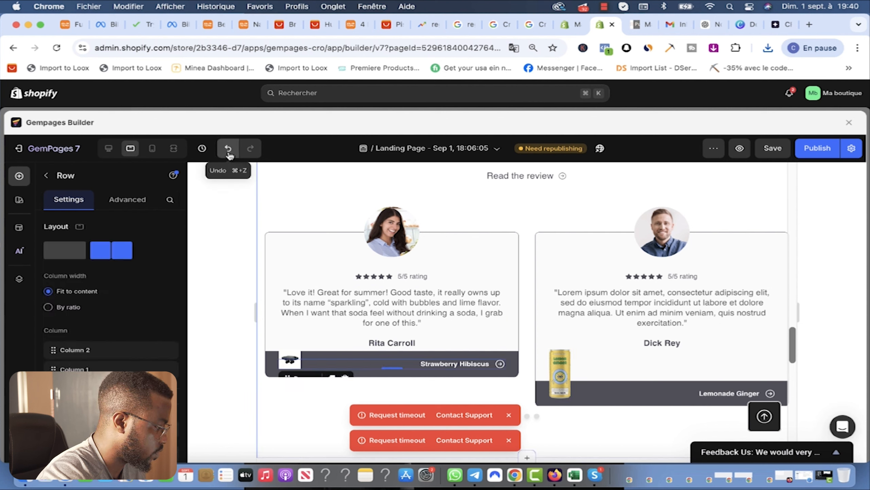
click(290, 360)
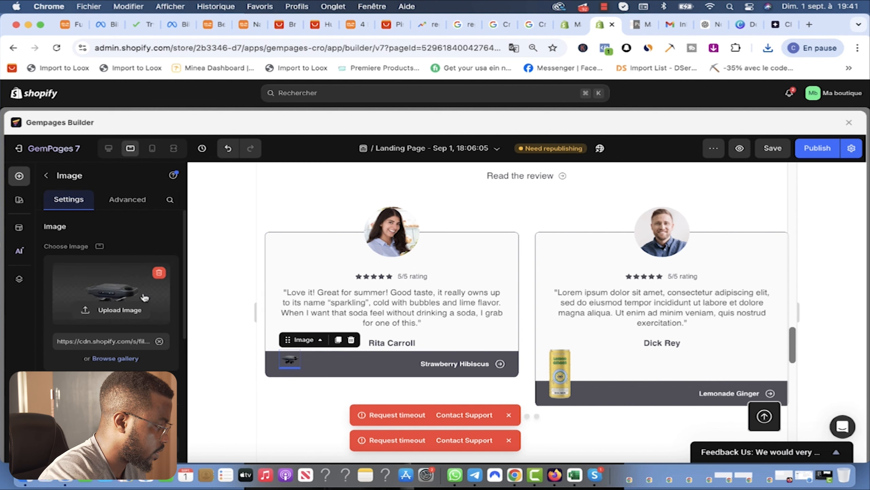
Step: Give the card image a Custom proportion with width 100, then switch it to Vertical
mouse_move(93, 316)
scroll(132, 343, down, 6)
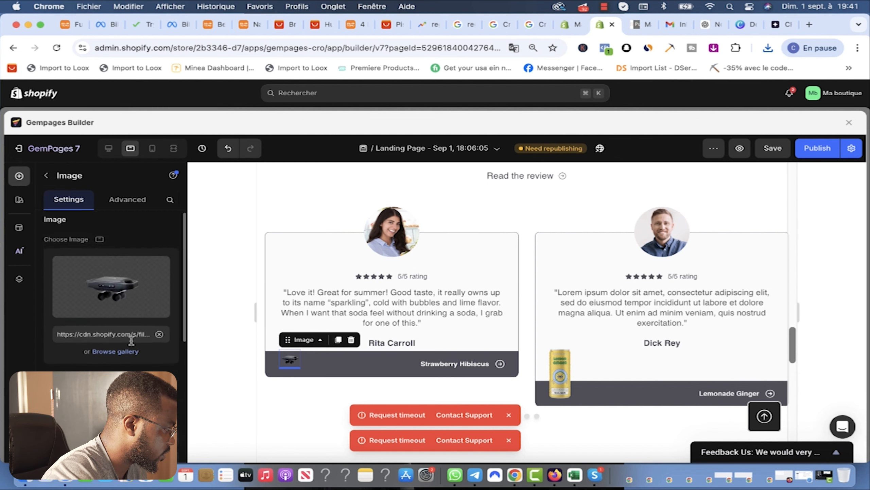
scroll(132, 343, down, 4)
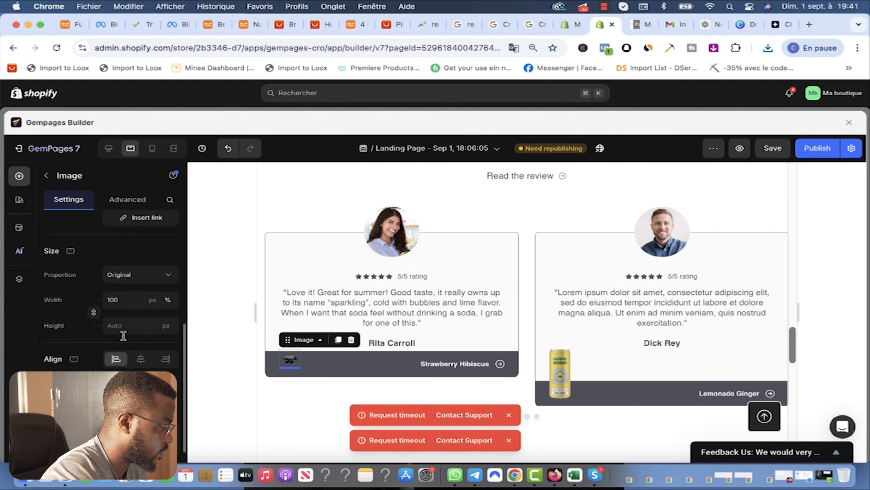
click(146, 280)
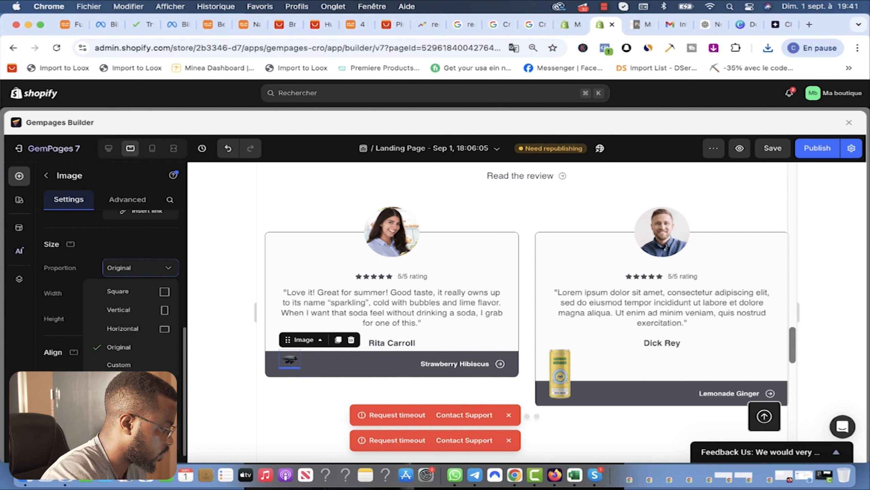
click(120, 365)
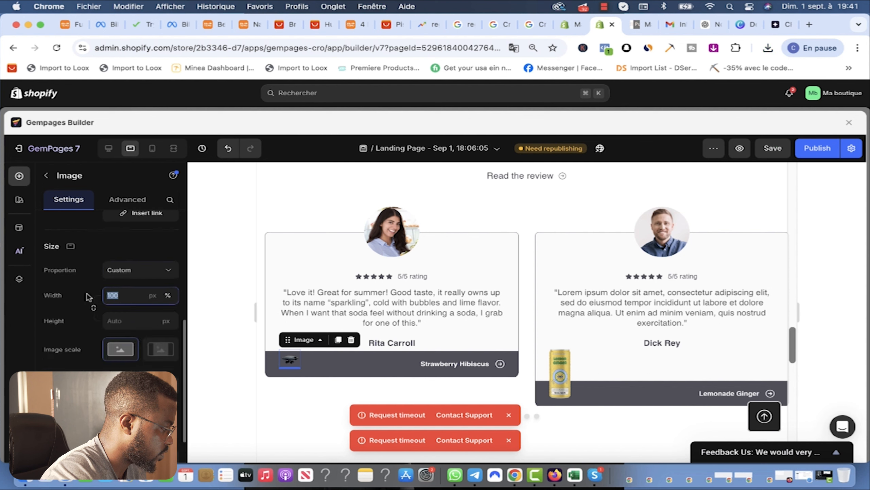
text(500)
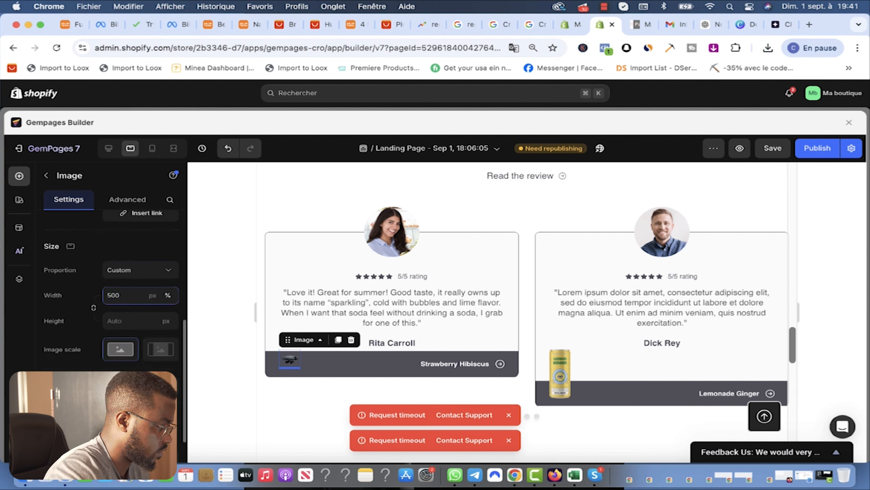
key(super+a)
text(100)
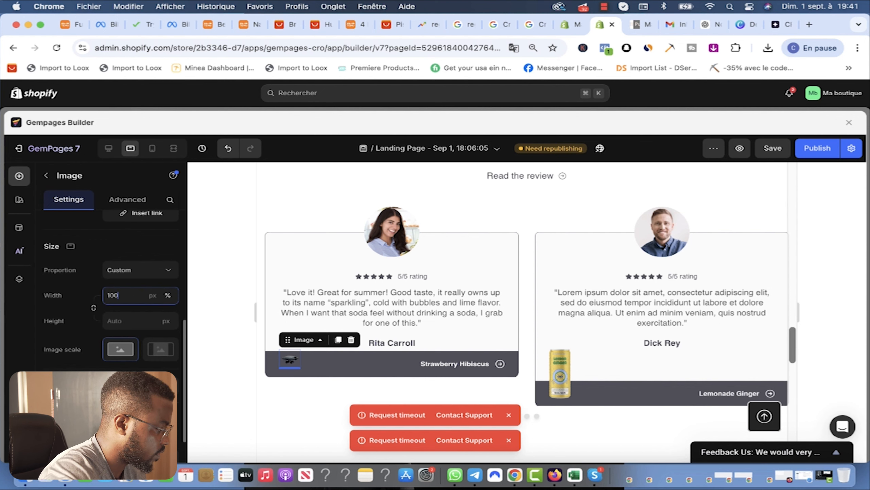
click(138, 273)
click(131, 332)
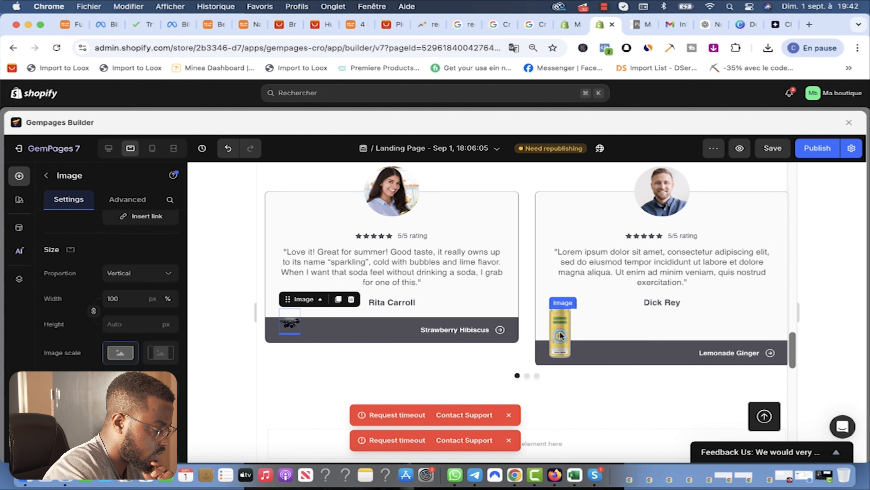
click(561, 335)
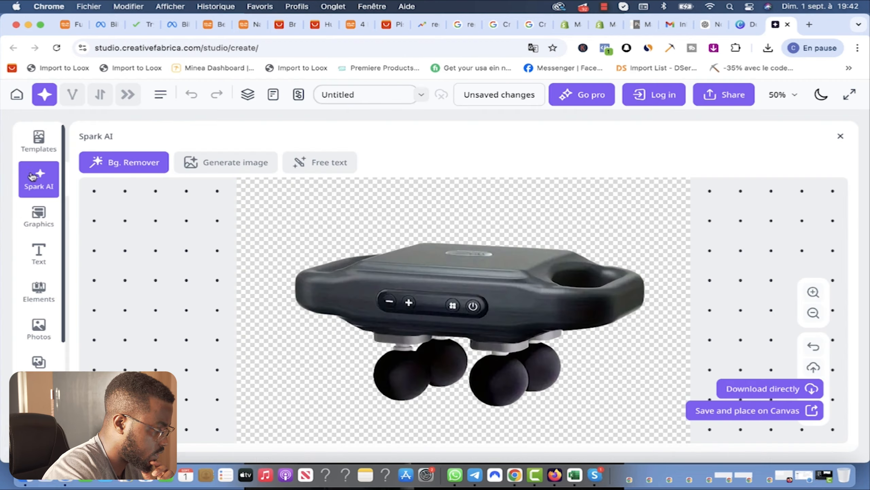
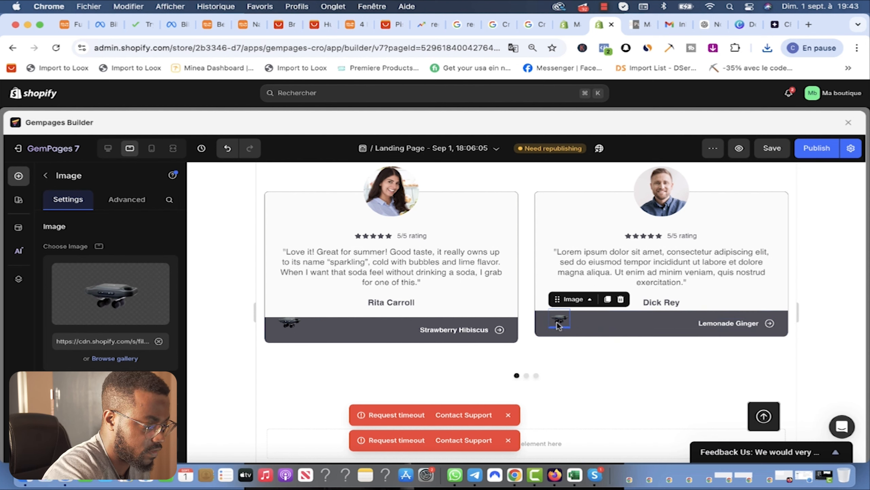
Step: Inspect the product banner's advanced position options without changing anything
click(290, 326)
click(124, 200)
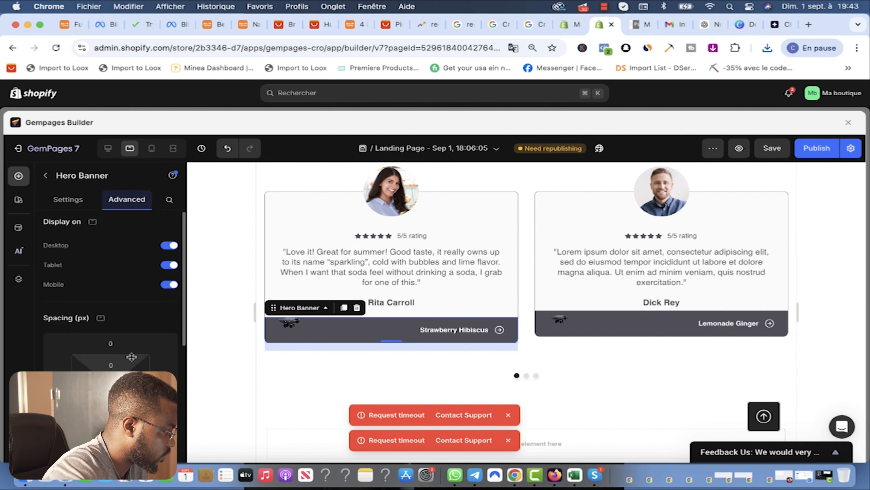
scroll(132, 343, down, 5)
scroll(111, 309, down, 5)
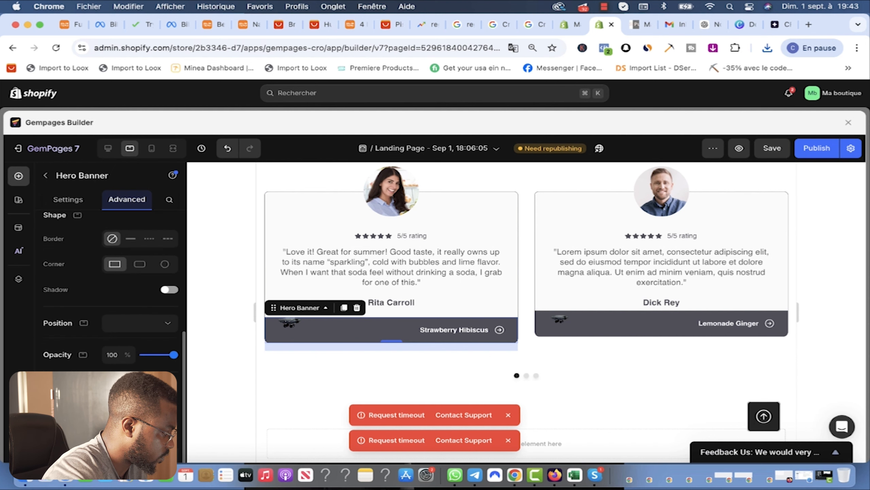
click(167, 326)
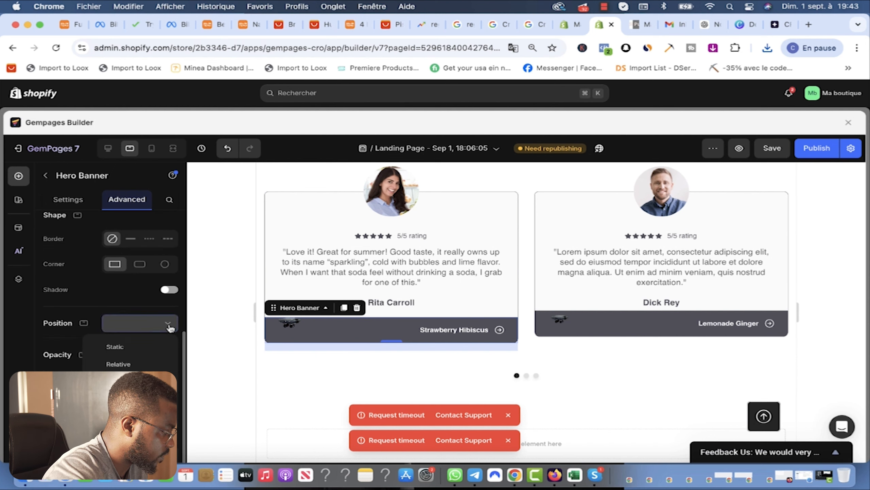
click(59, 356)
scroll(60, 356, down, 1)
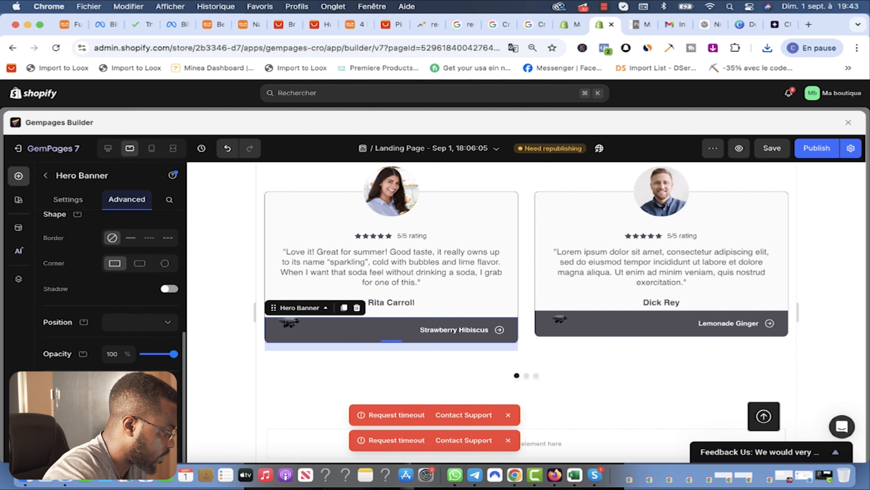
scroll(117, 256, up, 8)
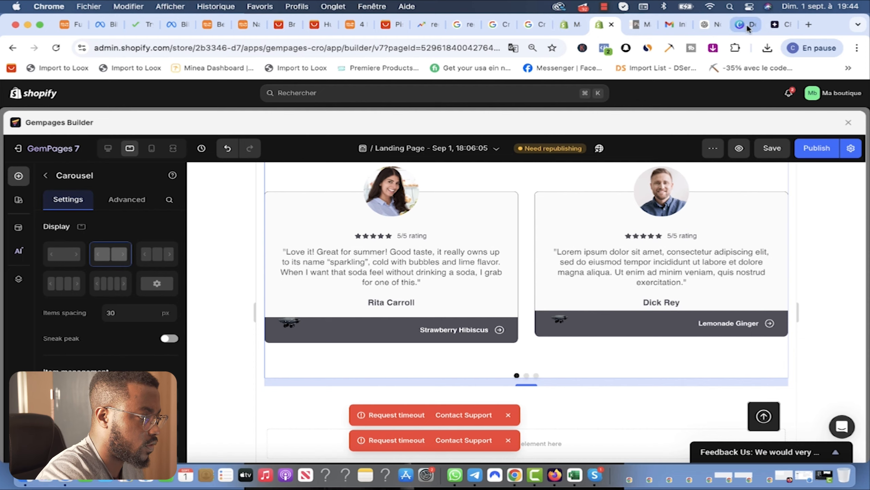
Step: Ask ChatGPT for 4 testimonials for the massager and select the first one
click(706, 25)
scroll(437, 279, down, 10)
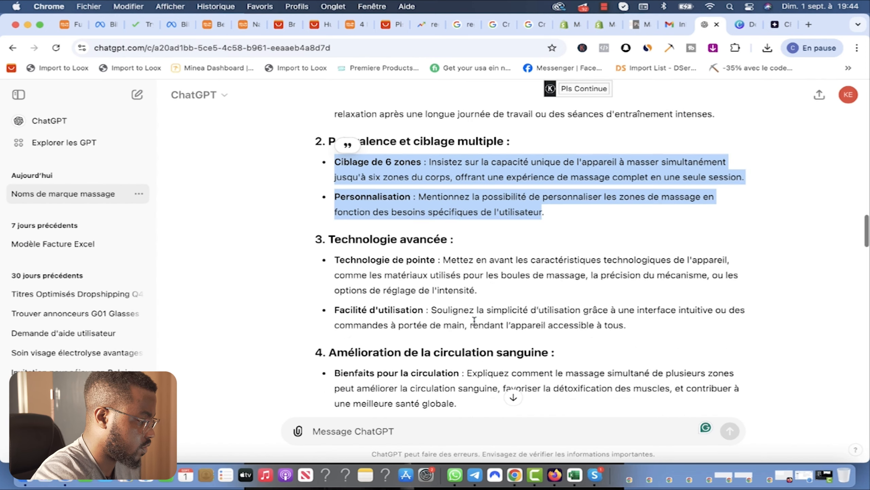
text(j'aimerai que )
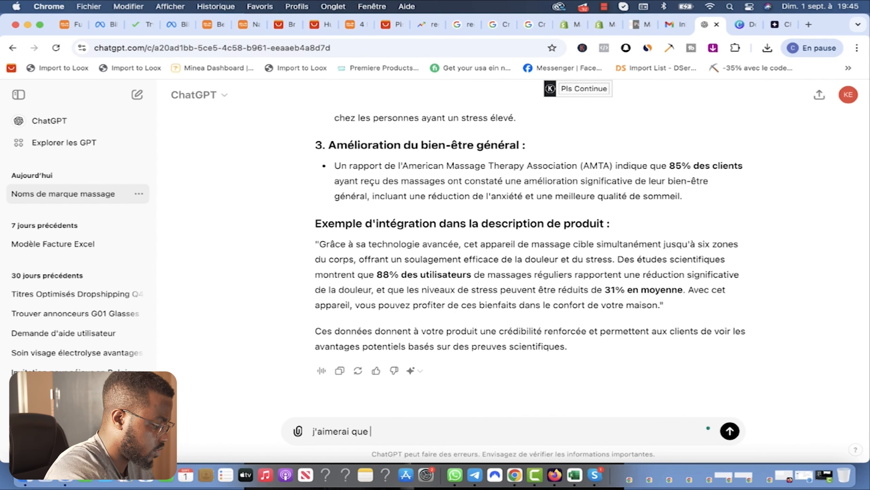
text(tu me gener)
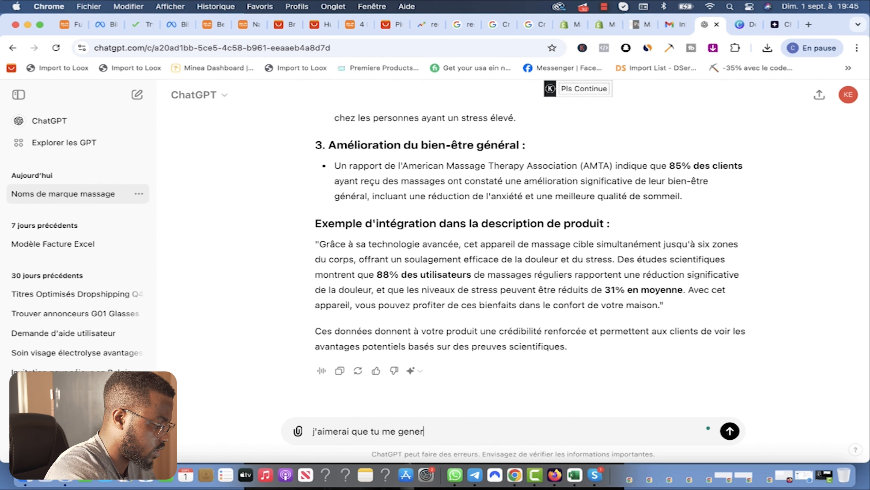
text(es 4 textes de "testimoniale" pour mon produit)
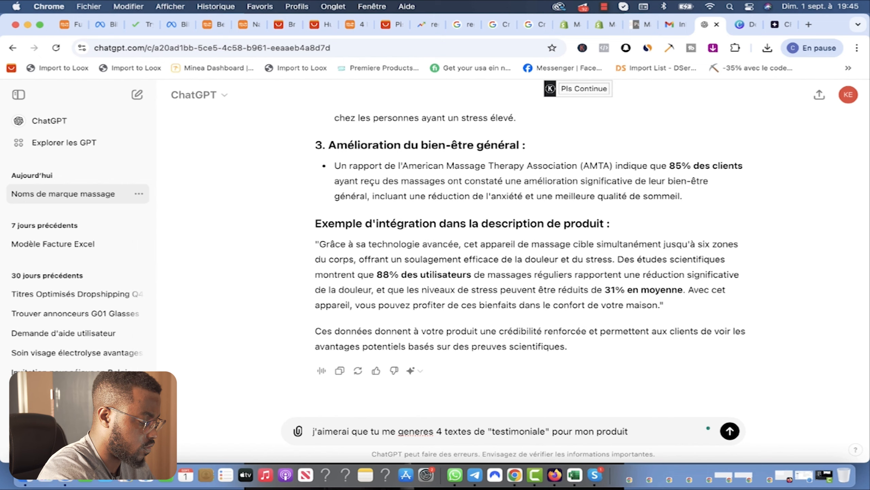
key(Return)
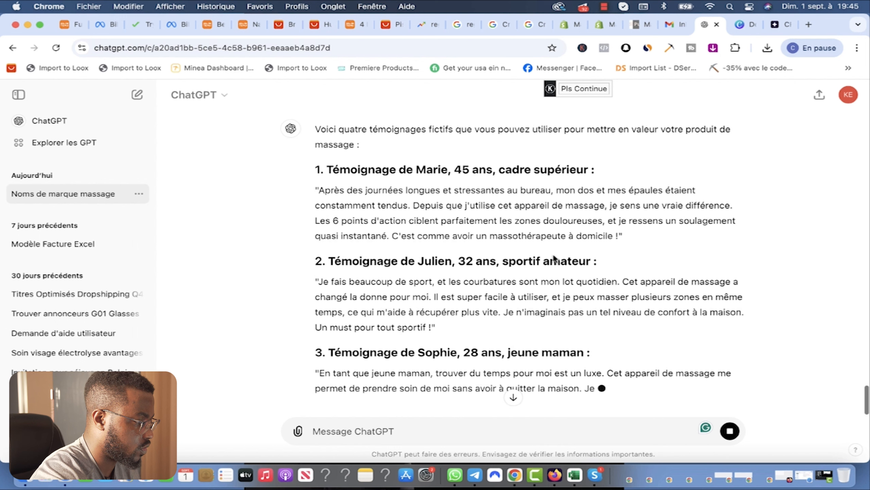
scroll(502, 360, up, 2)
drag(618, 297, 317, 250)
key(ctrl+c)
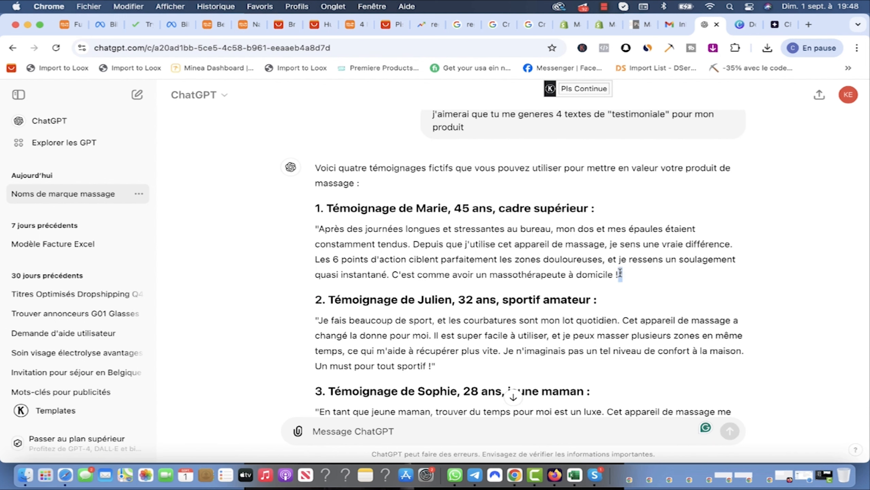
drag(620, 273, 321, 229)
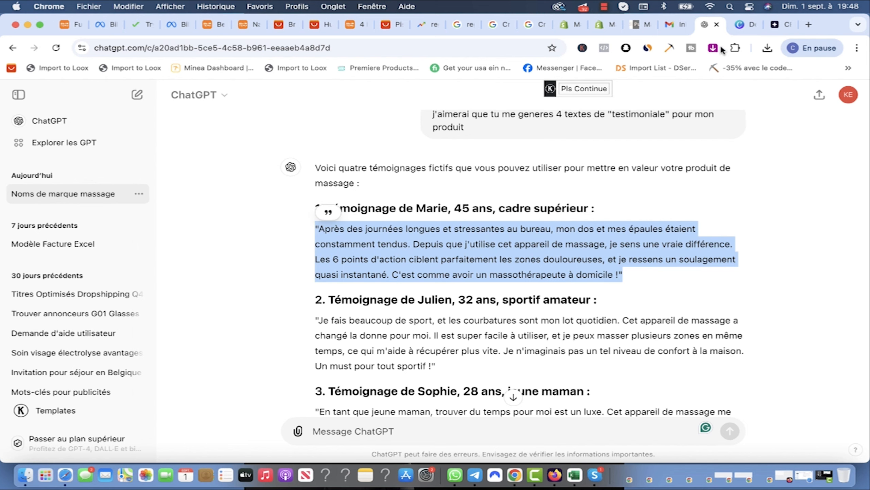
Step: Paste the first French testimonial over the left card's English quote
click(603, 25)
click(418, 282)
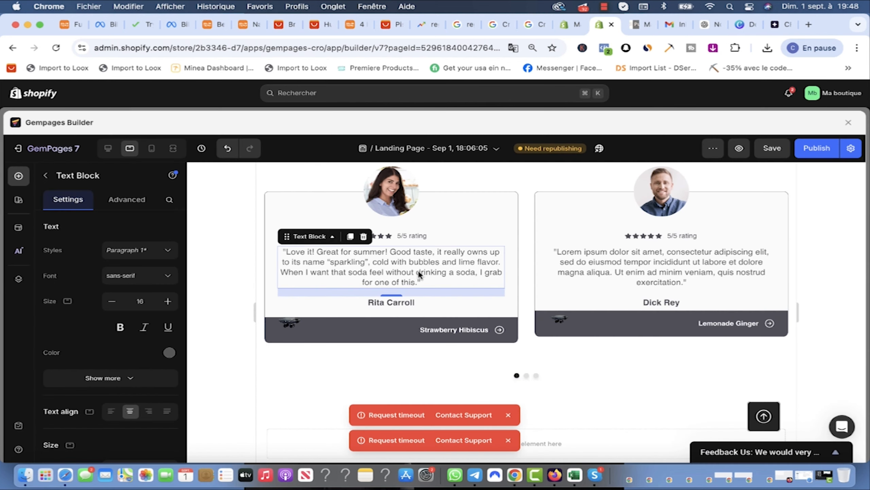
key(ctrl+a)
key(ctrl+v)
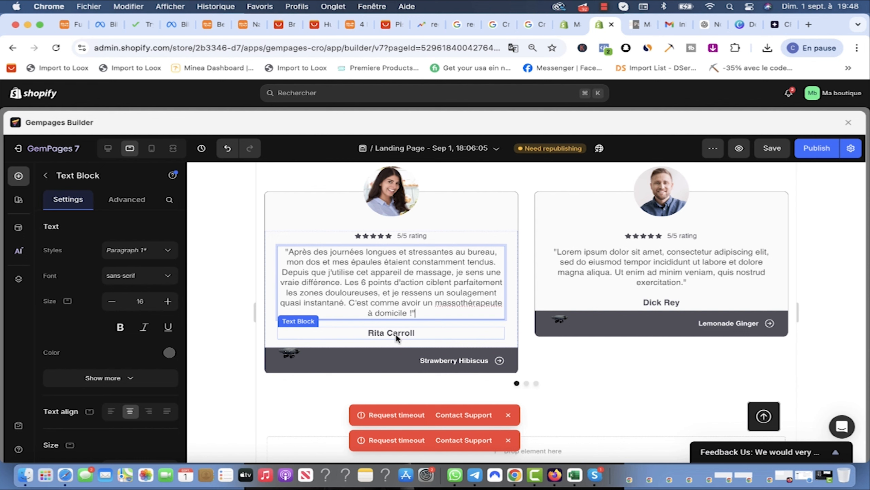
Step: Replace the word 'rating' with 'Note' in the card ratings
click(425, 236)
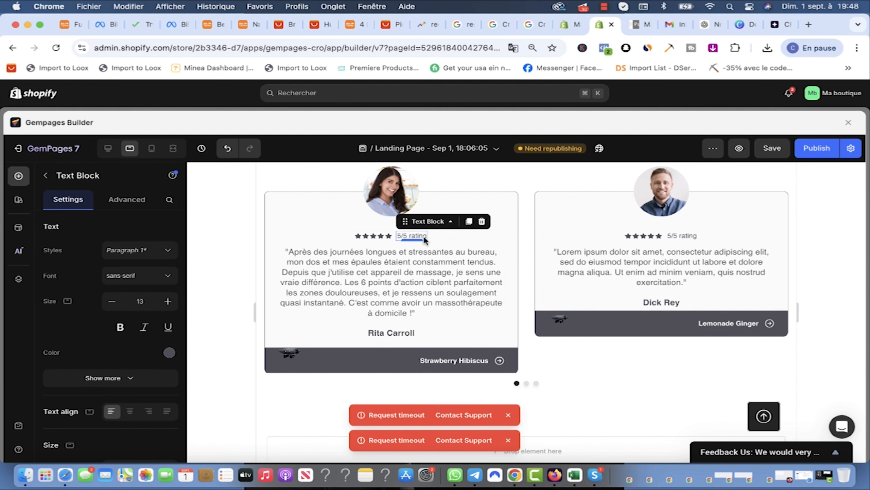
double_click(426, 236)
text(Note)
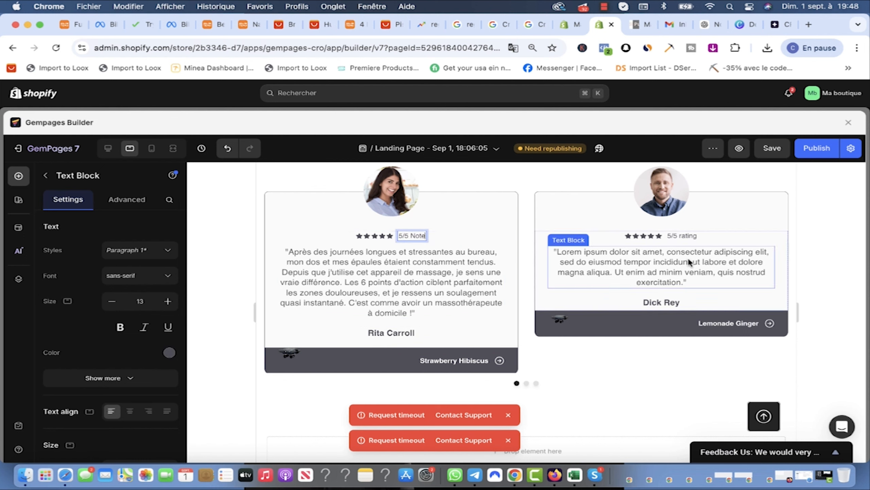
click(672, 235)
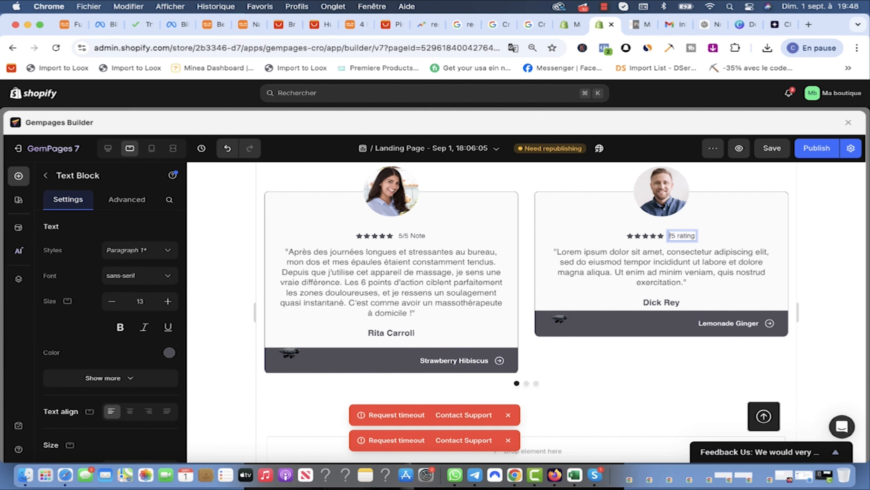
Step: Copy the joint and muscle pain testimonial from ChatGPT and save the landing page
click(716, 25)
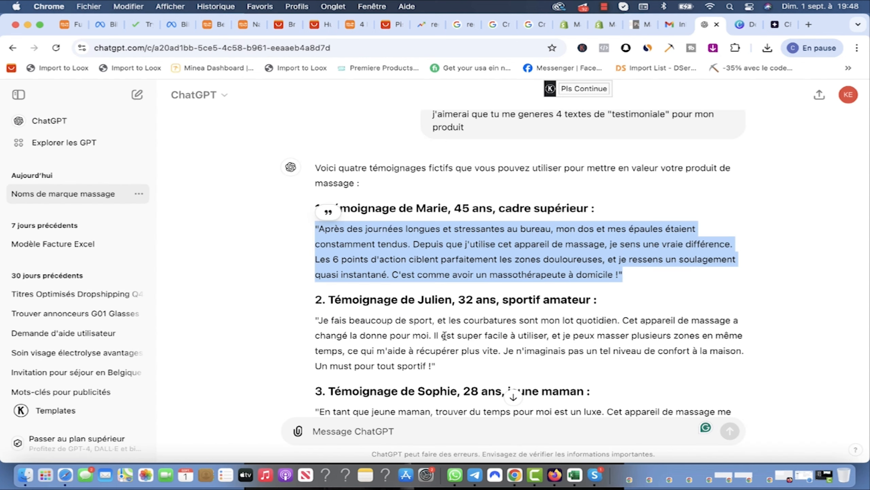
scroll(444, 335, down, 7)
drag(432, 335, 318, 275)
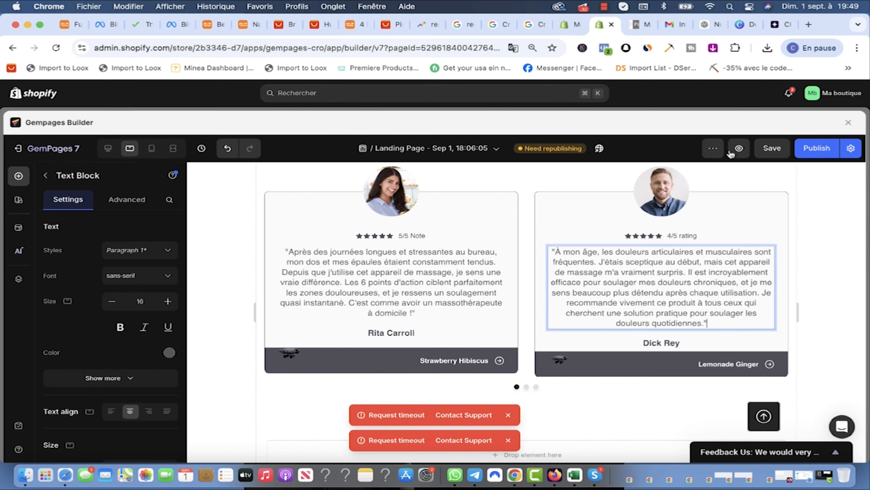
click(775, 150)
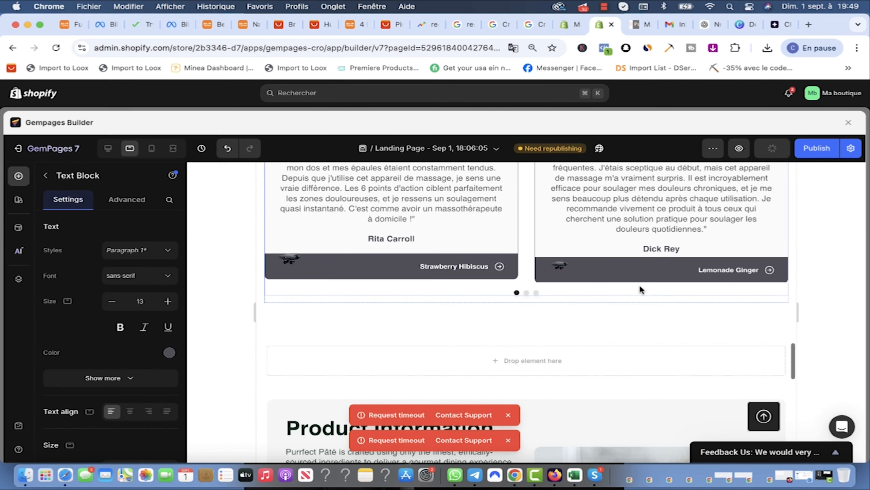
scroll(672, 326, up, 3)
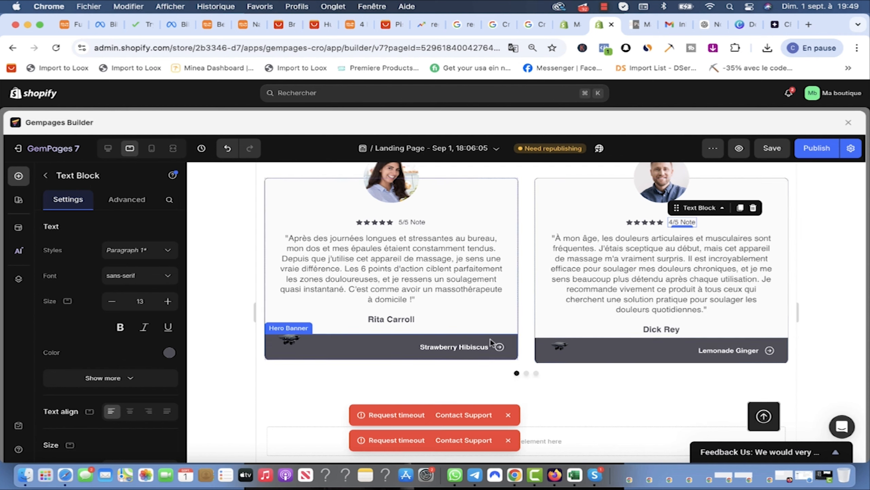
Step: Delete the banner strips from both the left and right testimonial cards
click(301, 335)
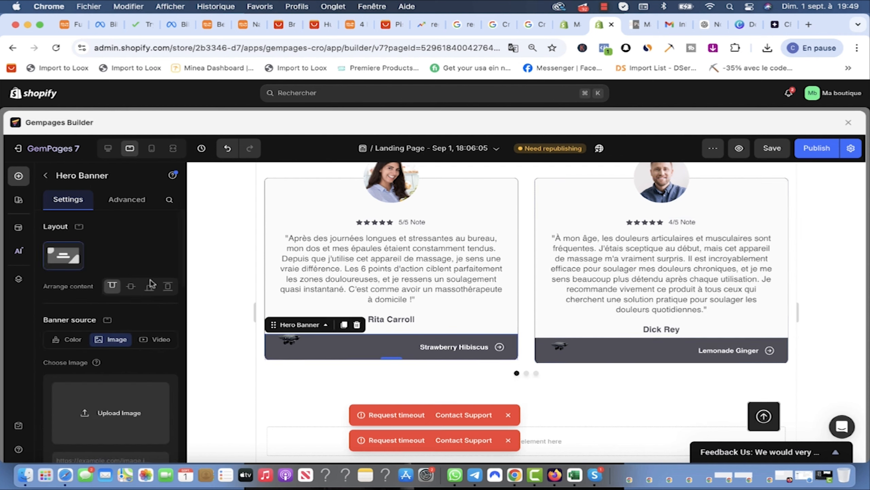
scroll(136, 377, down, 10)
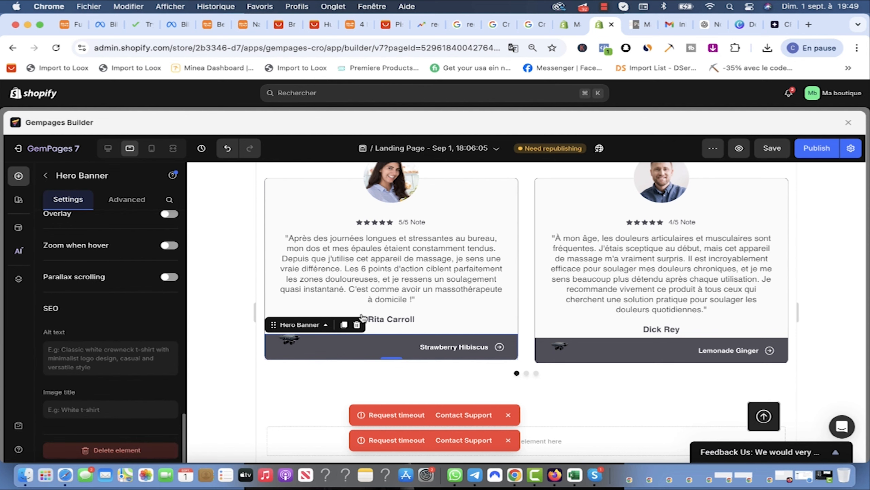
click(356, 324)
click(633, 363)
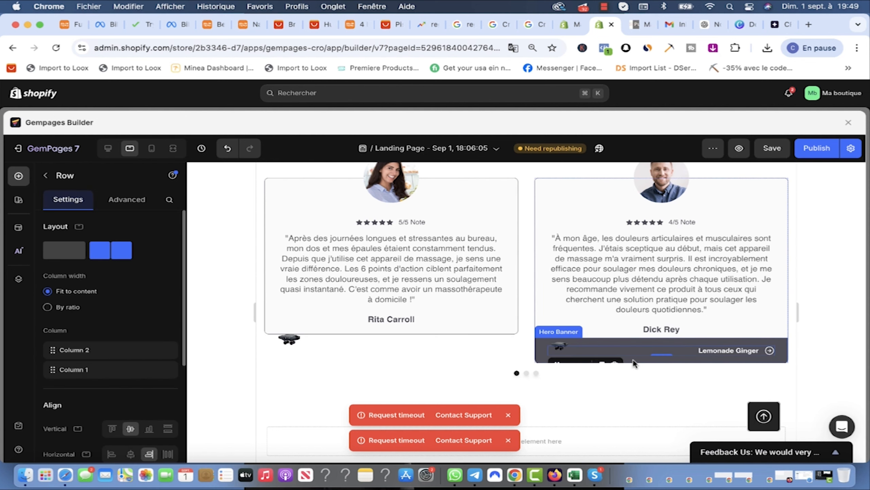
click(541, 350)
key(Delete)
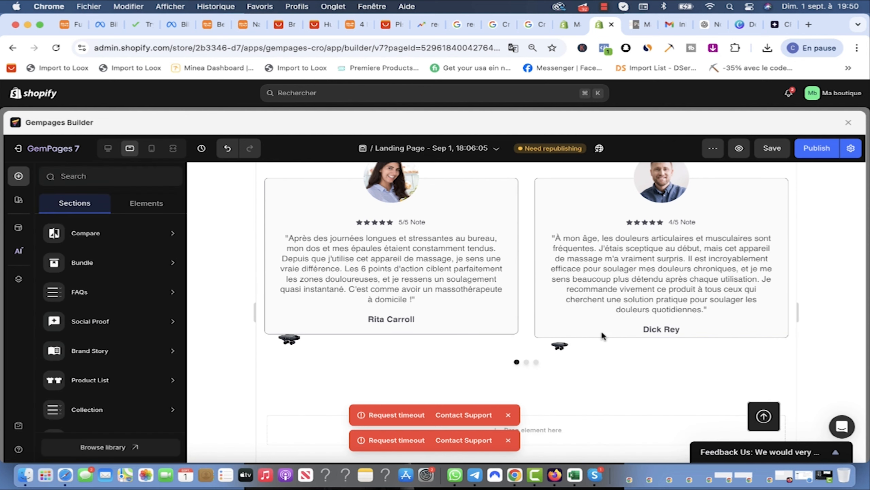
click(559, 346)
scroll(708, 306, down, 2)
click(708, 306)
scroll(708, 306, up, 2)
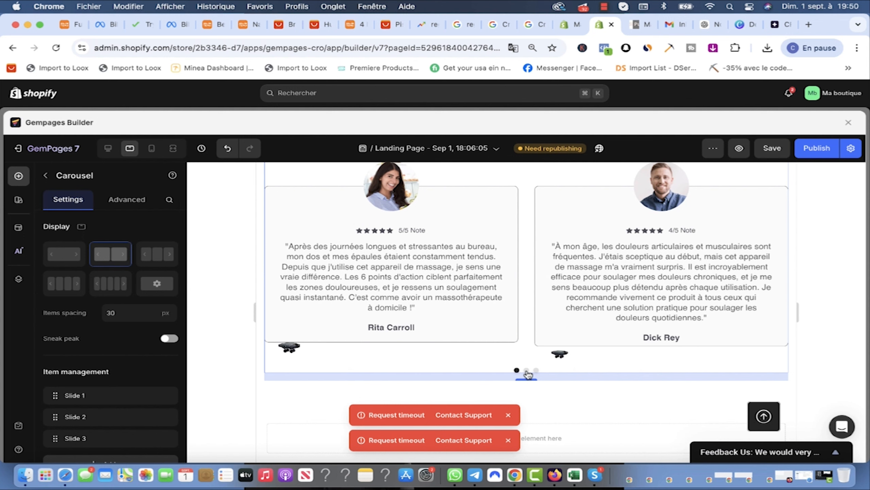
Step: On the next slide, replace the card's product picture with image (1).png
click(527, 370)
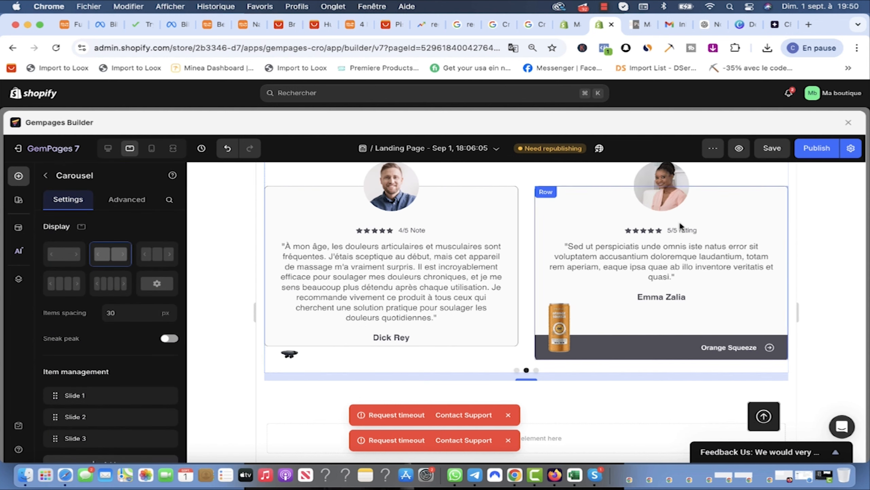
scroll(677, 261, up, 1)
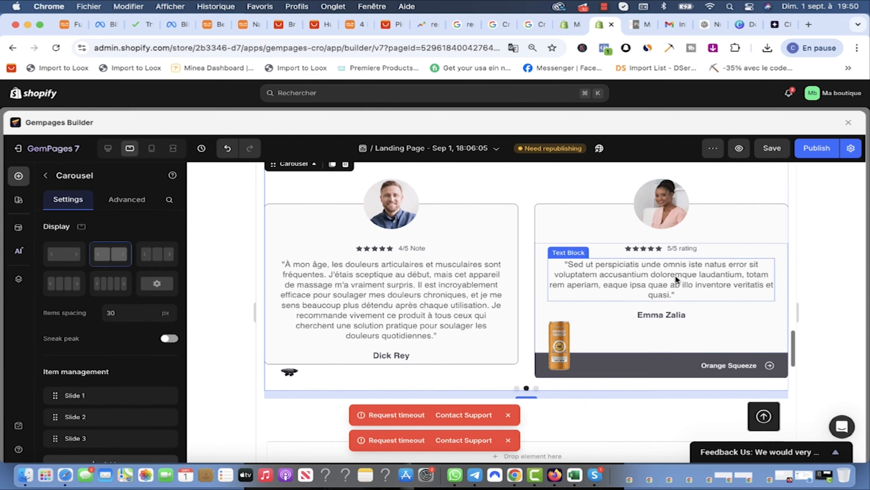
click(559, 348)
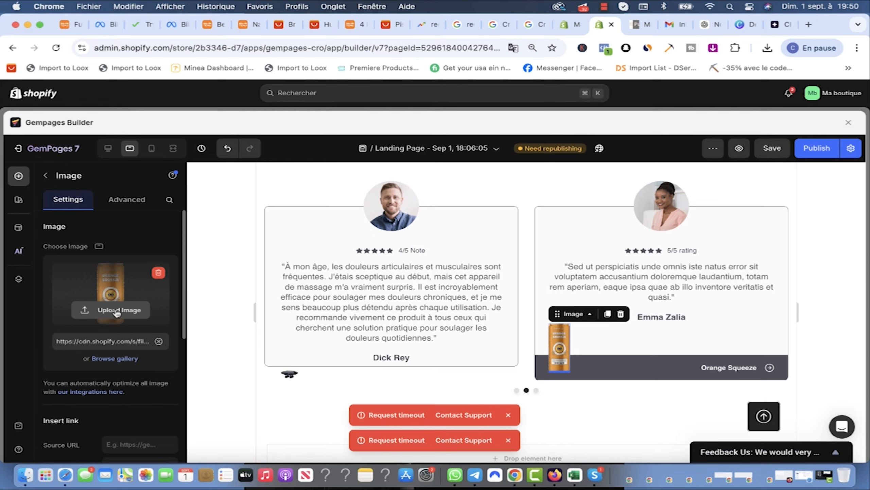
click(117, 311)
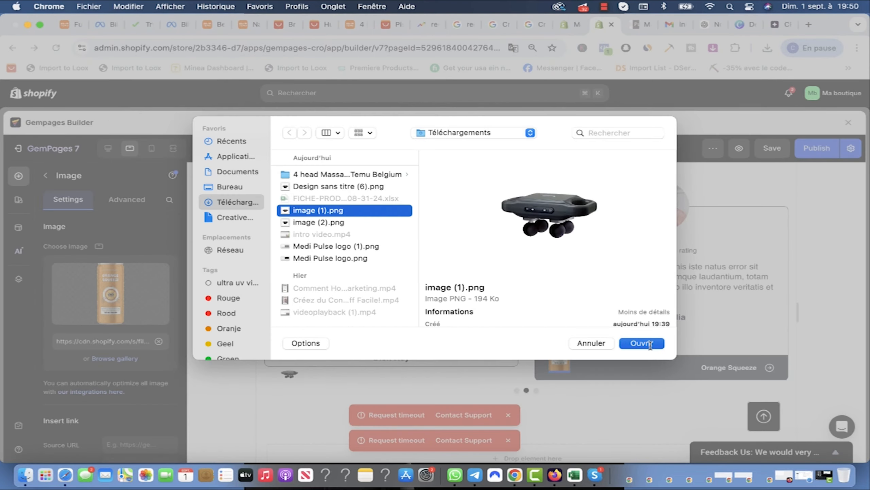
click(650, 343)
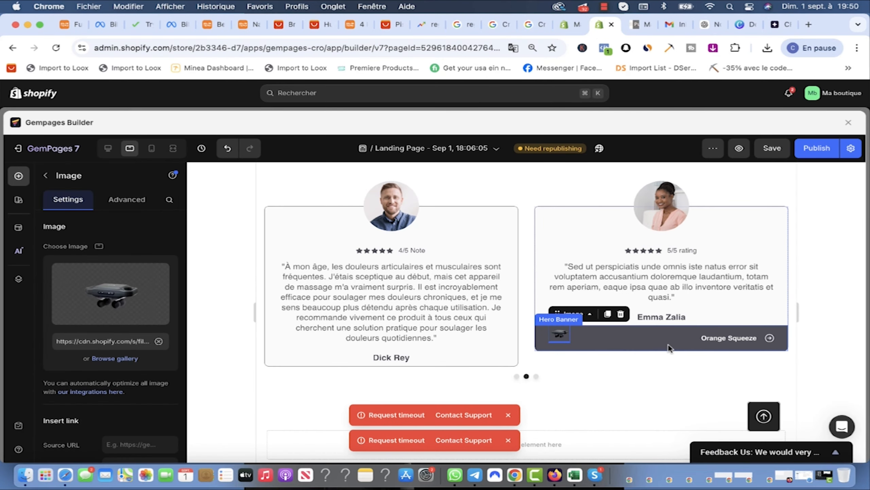
Step: Delete the dark banner strip from the testimonial card
click(671, 349)
scroll(115, 380, down, 10)
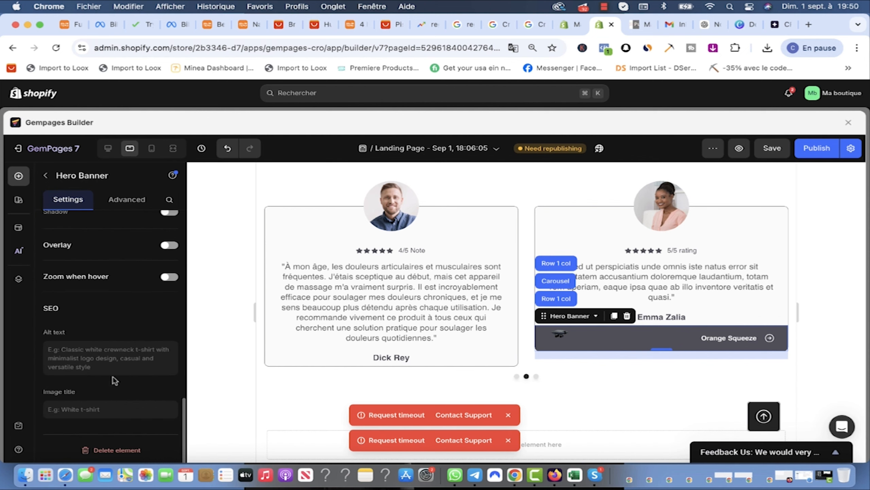
click(113, 450)
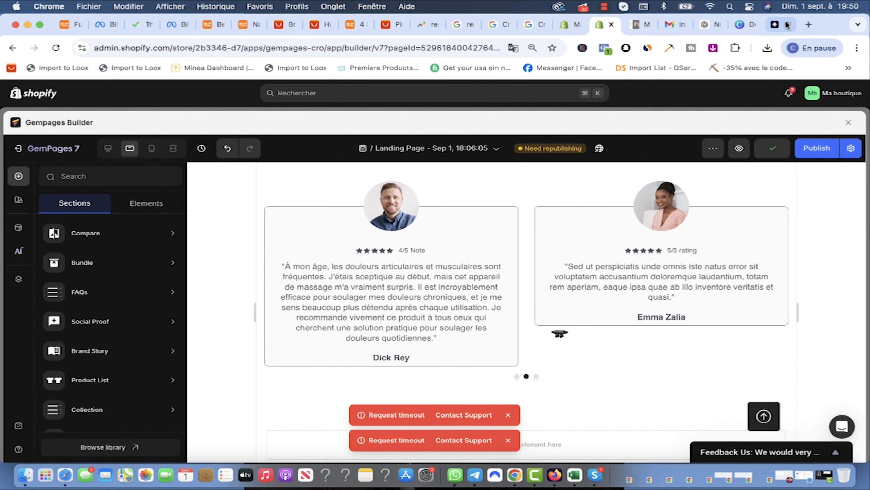
Step: Paste the young-mother testimonial from ChatGPT over the placeholder review text
click(703, 24)
drag(554, 229, 317, 184)
key(super+c)
click(605, 24)
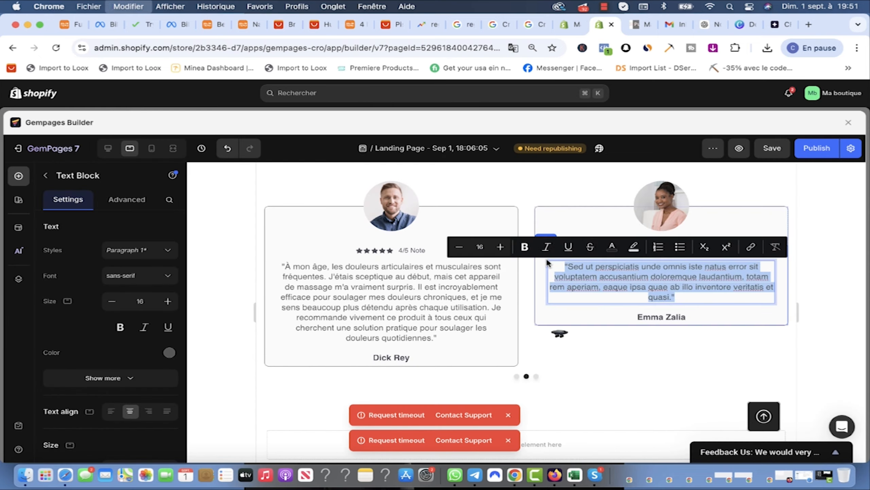
key(super+v)
Step: Cycle through the carousel slides and save the landing page
click(536, 376)
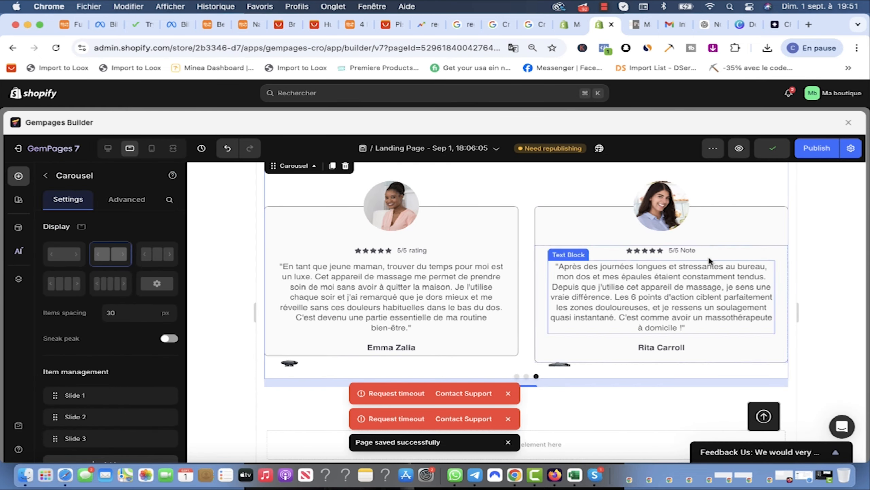
scroll(496, 190, down, 1)
scroll(417, 195, up, 5)
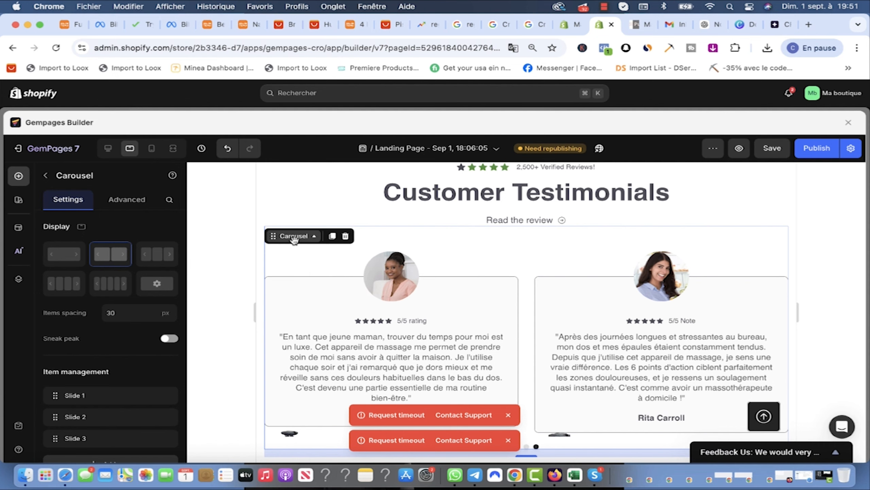
click(517, 374)
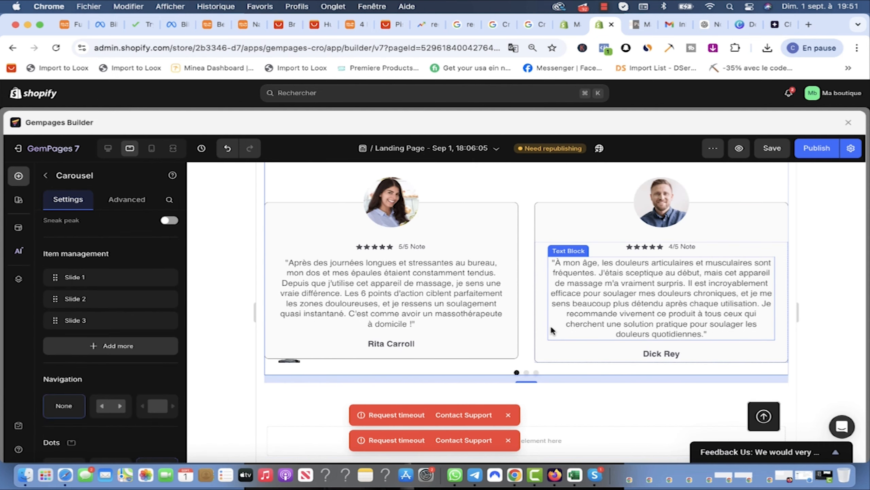
click(536, 373)
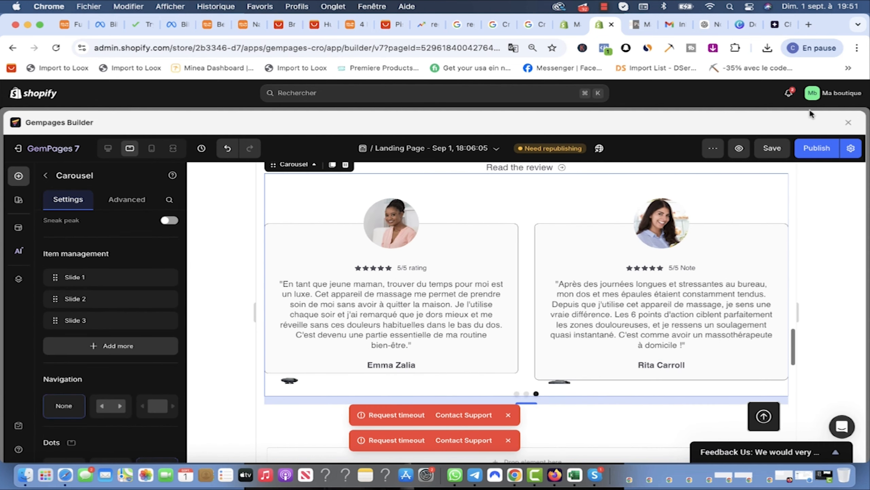
click(772, 148)
Step: Select the empty section below the testimonials
scroll(528, 336, down, 3)
scroll(612, 244, up, 1)
scroll(612, 243, down, 3)
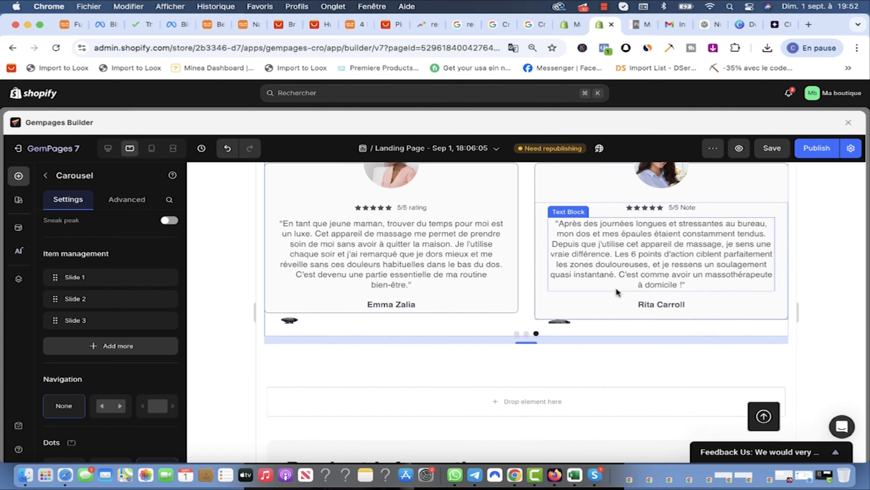
scroll(537, 268, up, 6)
scroll(538, 273, down, 6)
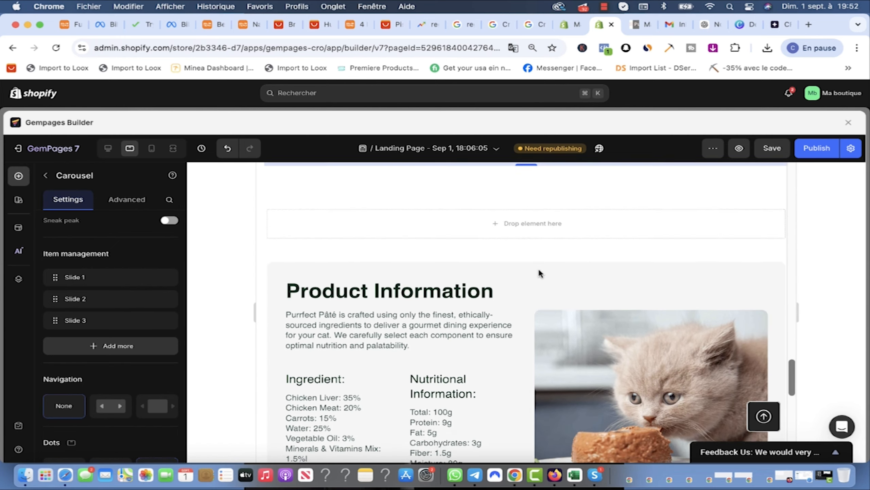
scroll(677, 231, up, 1)
click(678, 231)
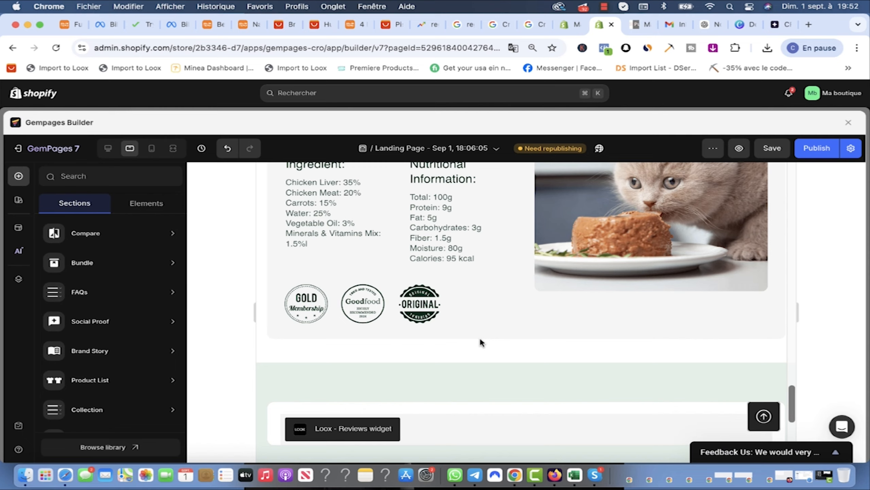
scroll(480, 338, up, 4)
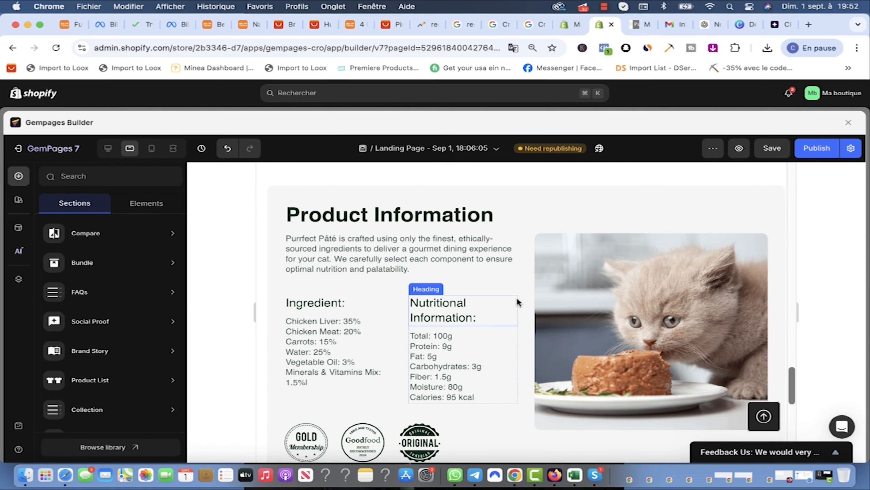
Step: Copy the heading 'Amélioration de la circulation sanguine' from ChatGPT's massage tips
click(704, 25)
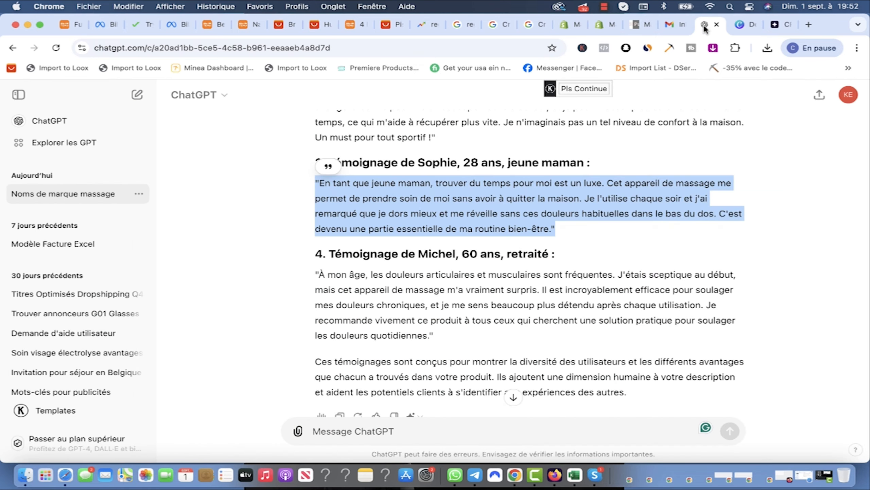
scroll(603, 285, up, 15)
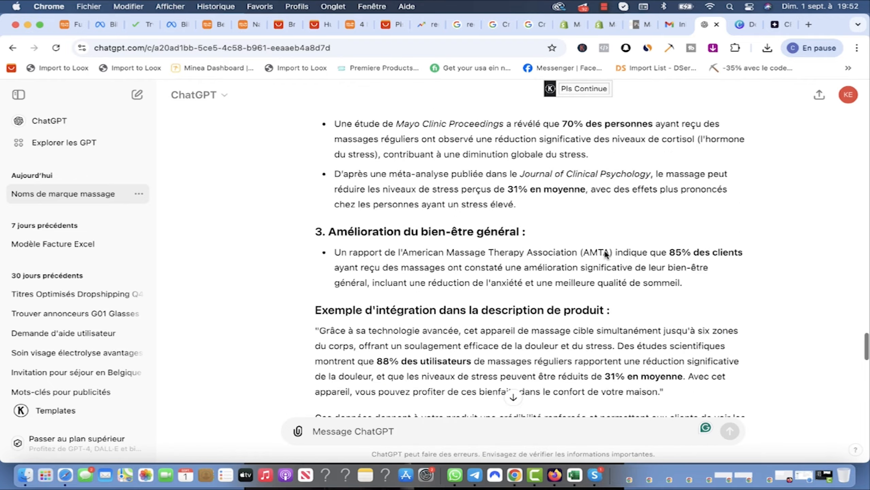
scroll(605, 252, up, 8)
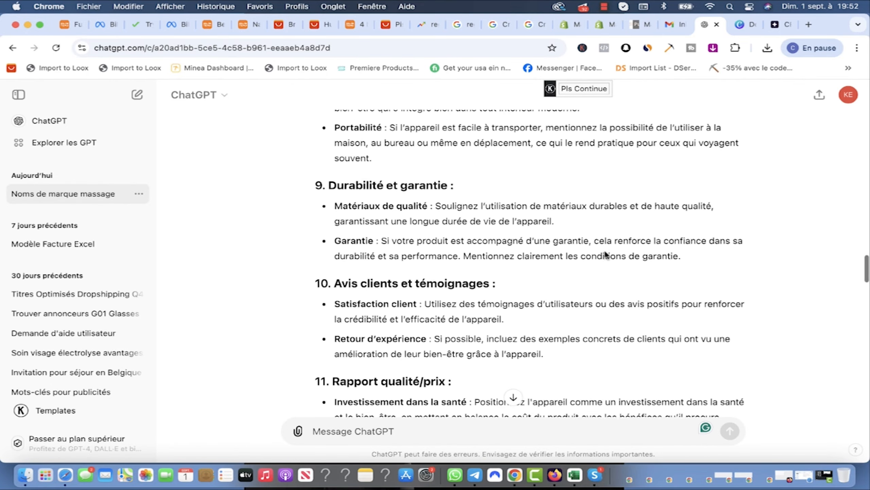
scroll(606, 254, down, 5)
scroll(605, 255, down, 2)
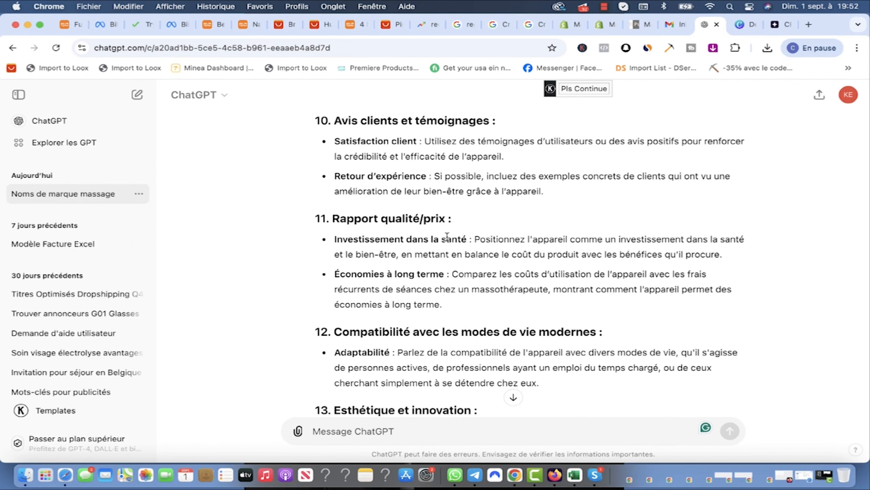
scroll(490, 244, up, 10)
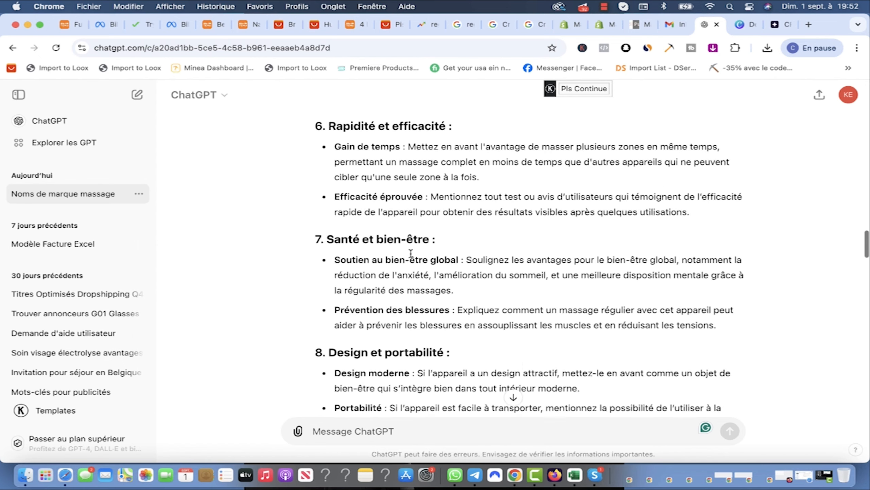
scroll(456, 291, up, 3)
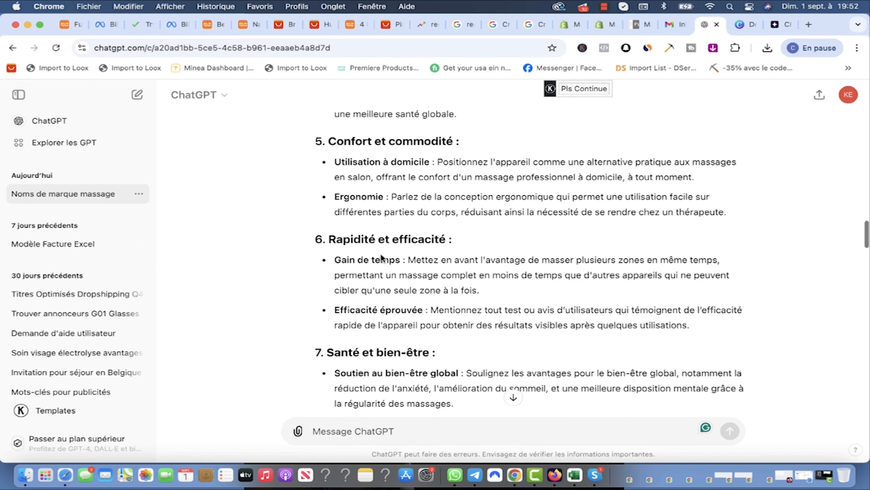
scroll(445, 283, up, 3)
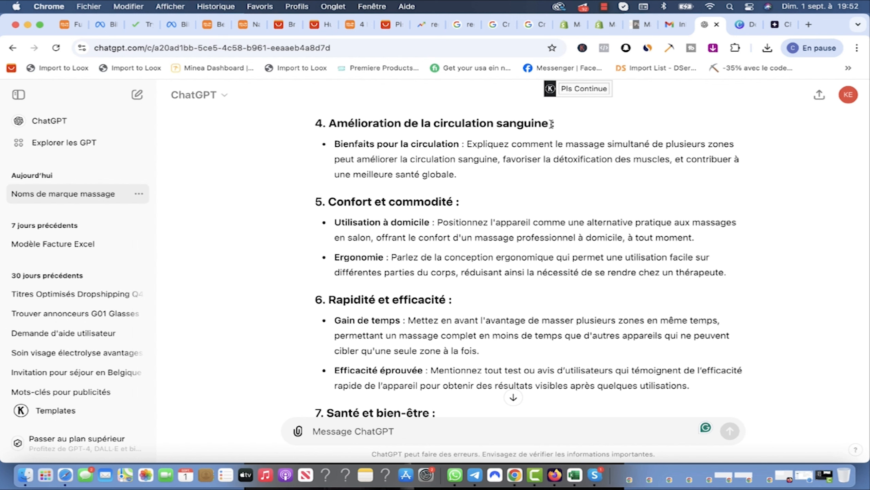
drag(552, 124, 341, 126)
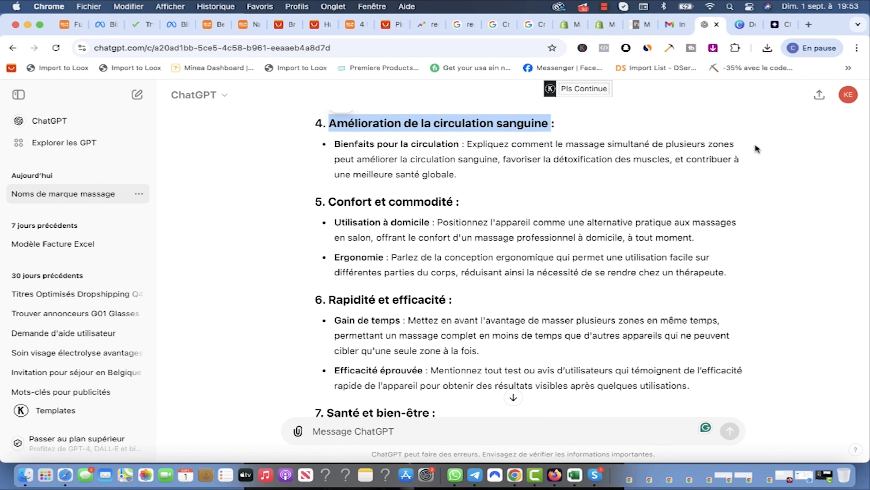
click(606, 24)
click(444, 216)
Step: Replace the Product Information heading with the circulation title and the description with the 'Bienfaits pour la circulation' bullet
triple_click(492, 217)
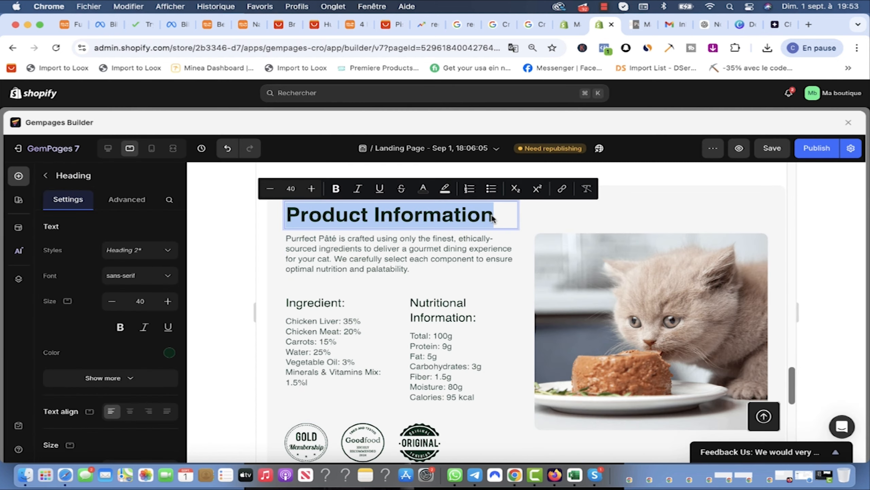
text(Amélioration de la circulation sanguine)
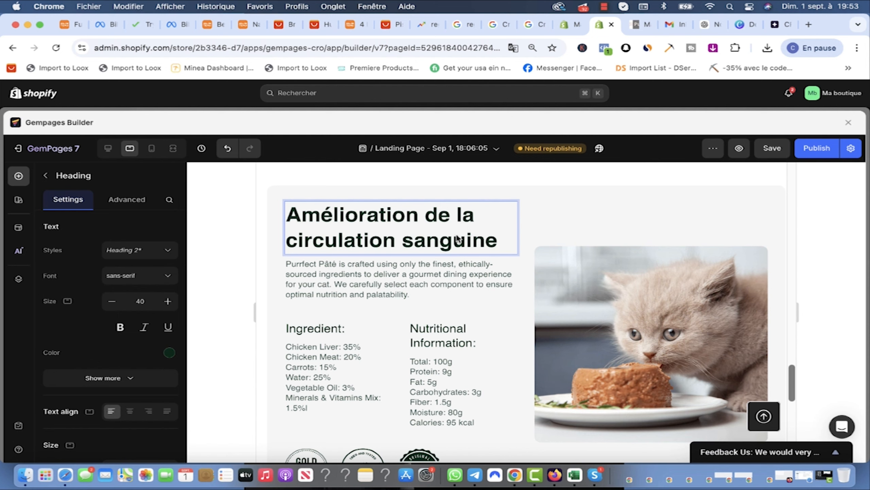
click(707, 22)
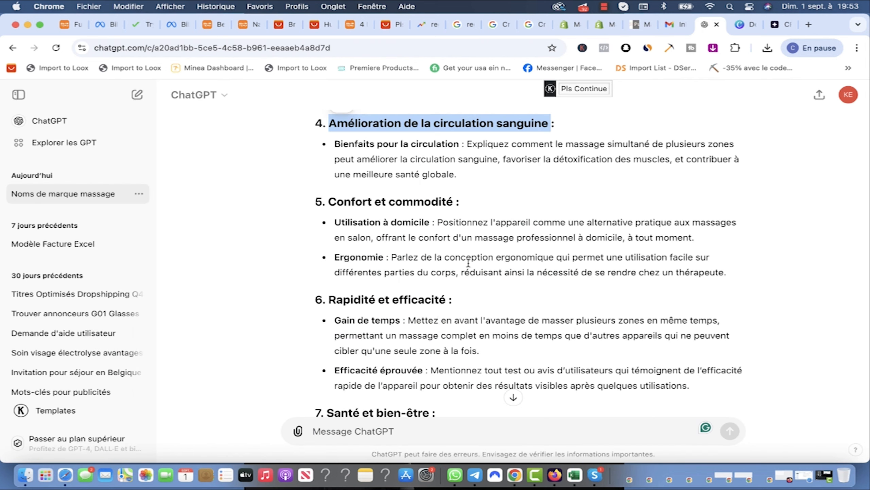
click(456, 174)
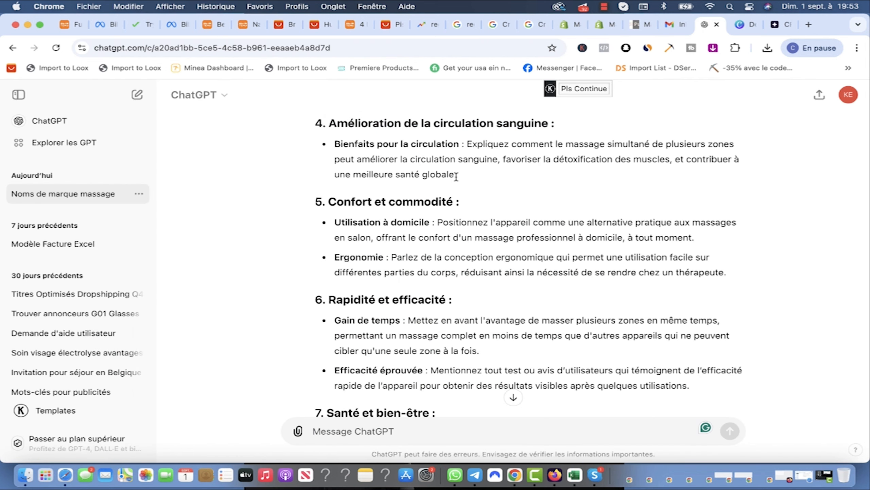
drag(456, 175, 335, 142)
key(super+c)
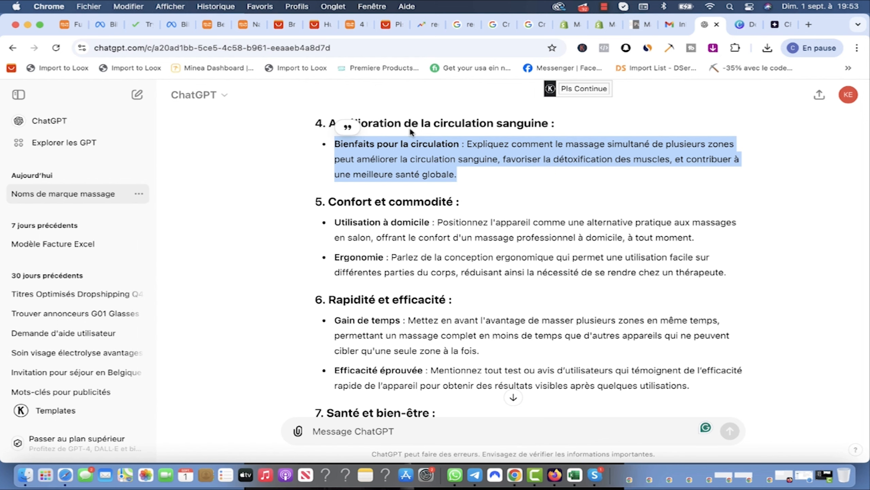
click(609, 23)
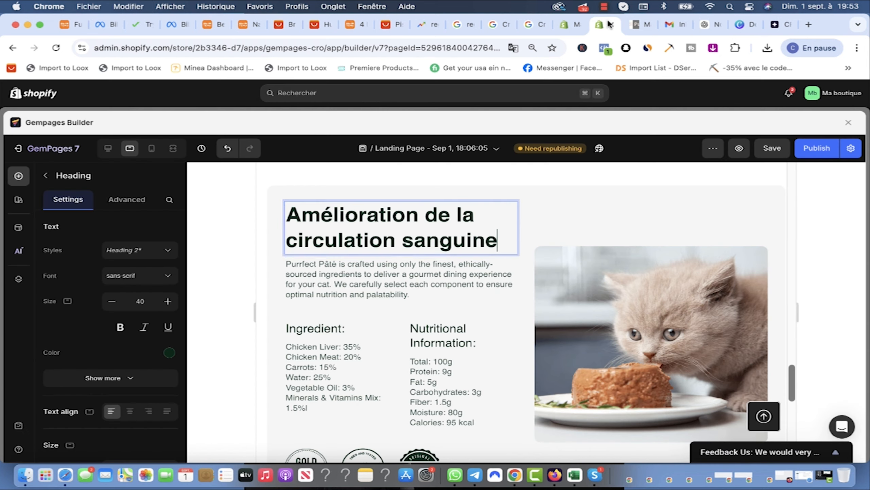
double_click(397, 284)
key(super+a)
key(super+v)
click(467, 328)
Step: Select the Ingredient: heading and copy 'Rapidité' from ChatGPT
scroll(467, 328, down, 3)
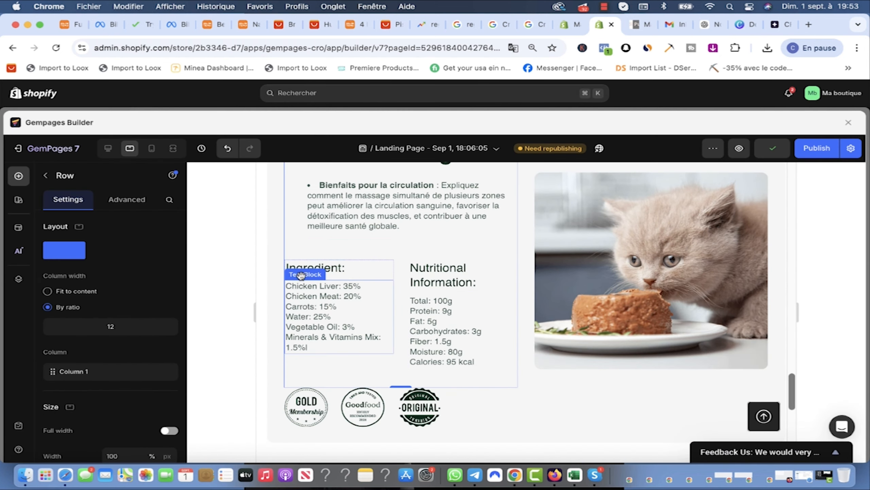
click(304, 255)
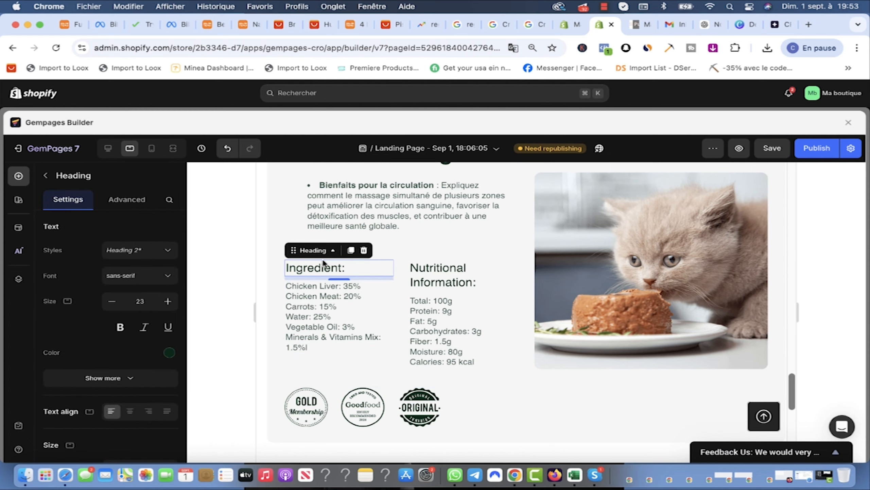
scroll(470, 279, down, 2)
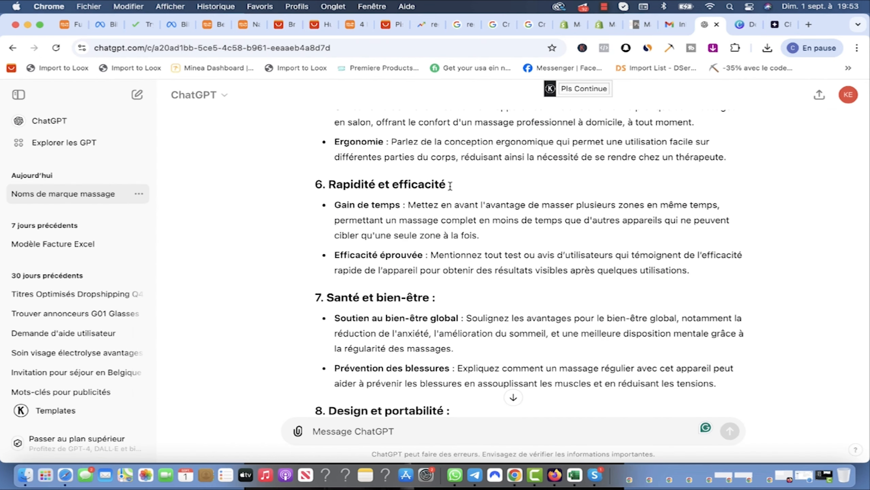
drag(375, 184, 331, 184)
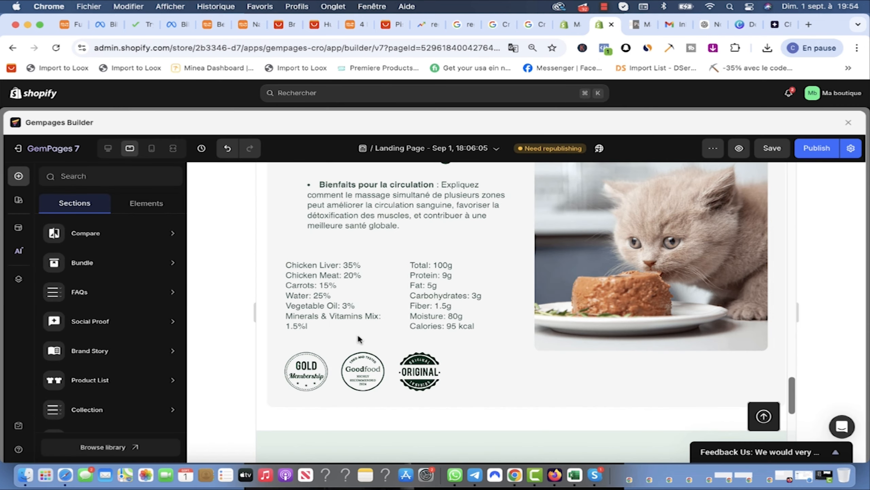
Step: Undo the accidental heading removal, reapply the Rapidité title, and save with Cmd+S
key(super+z)
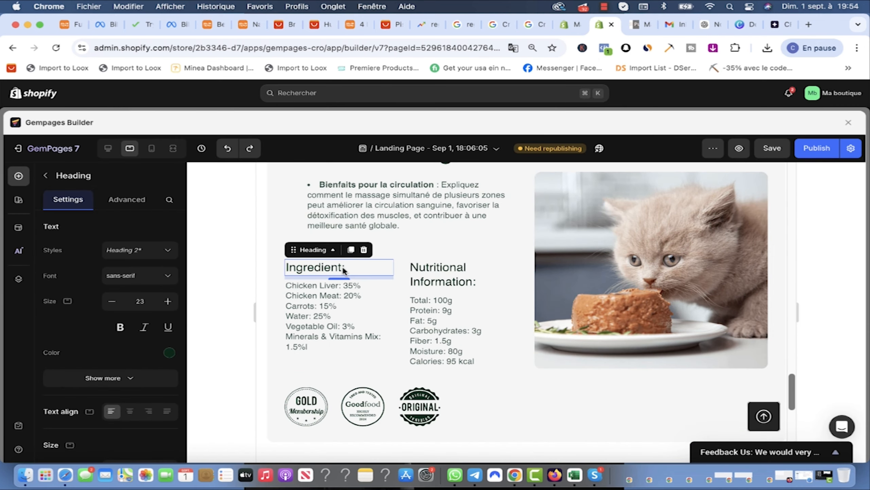
key(super+shift+z)
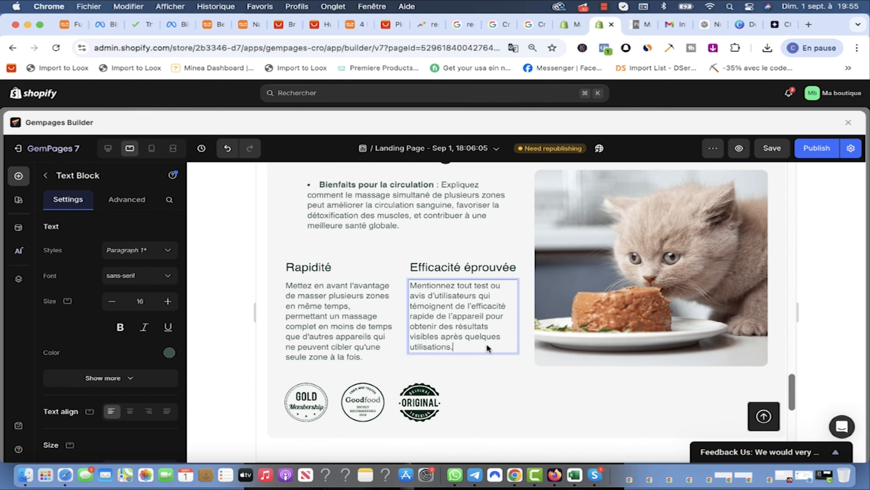
key(super+s)
scroll(650, 264, up, 3)
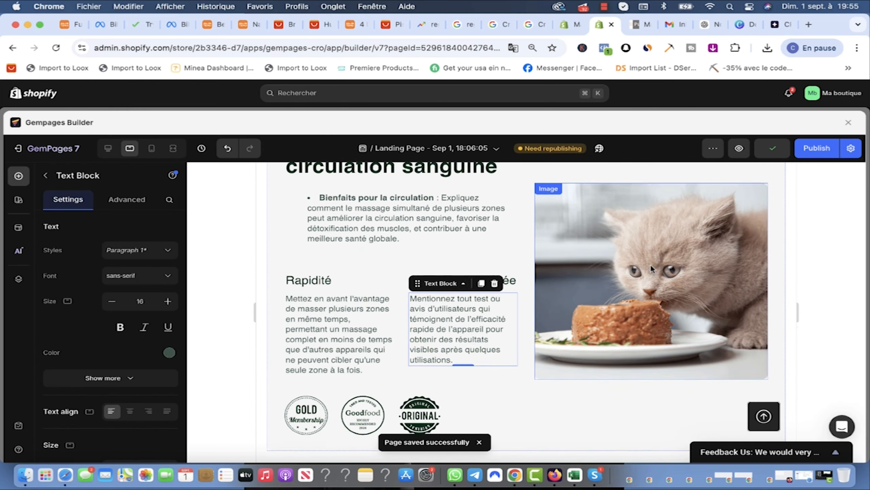
scroll(662, 270, down, 3)
Step: Replace the kitten photo with the four-link drivetrain image 65a9993c…c20253.webp
click(641, 268)
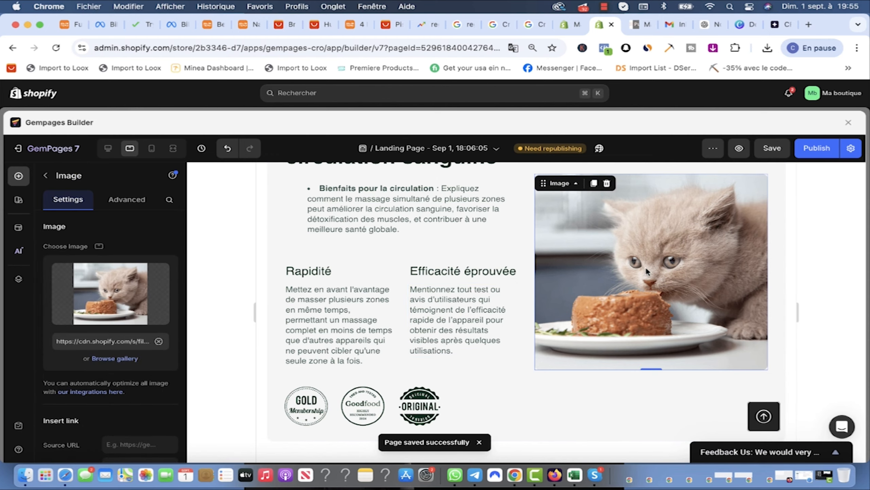
key(Up)
key(Up)
key(Up)
key(Up)
key(Up)
key(Up)
key(Up)
key(Up)
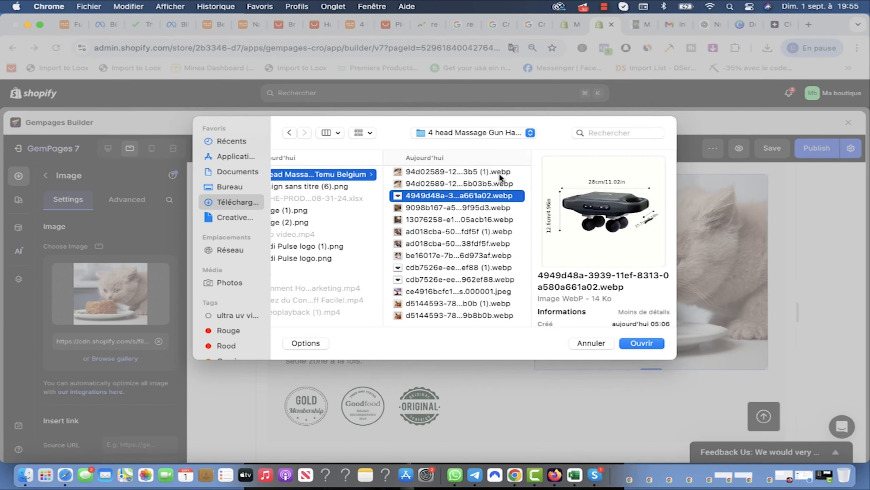
key(Up)
key(Up)
key(Up)
key(Up)
key(Up)
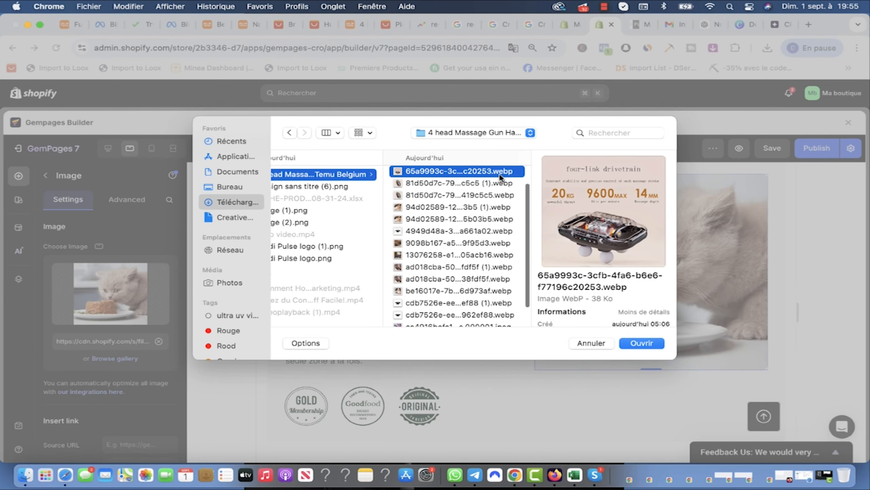
key(Down)
click(641, 342)
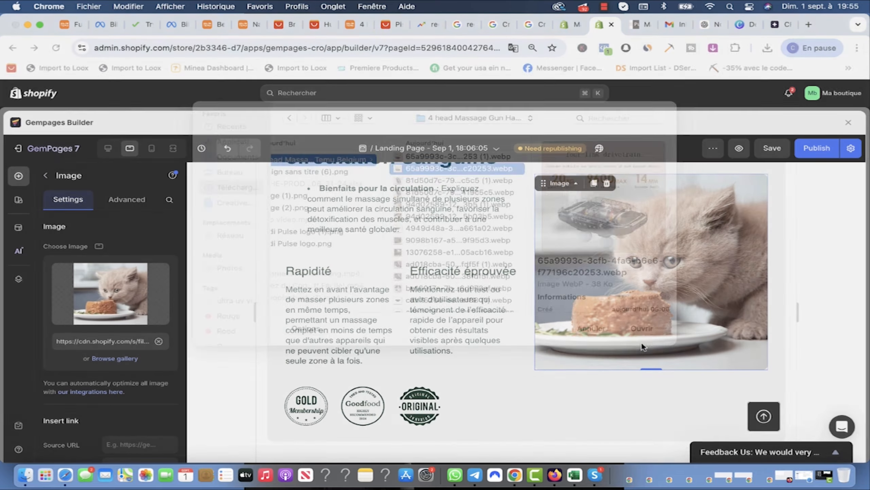
scroll(746, 253, up, 15)
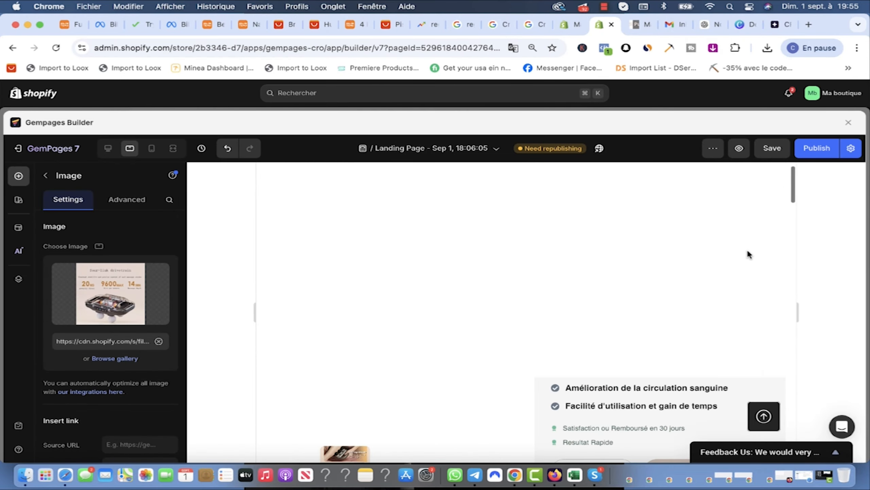
Step: Switch to the mobile layout and scroll past the testimonial carousel down to the footer
click(152, 149)
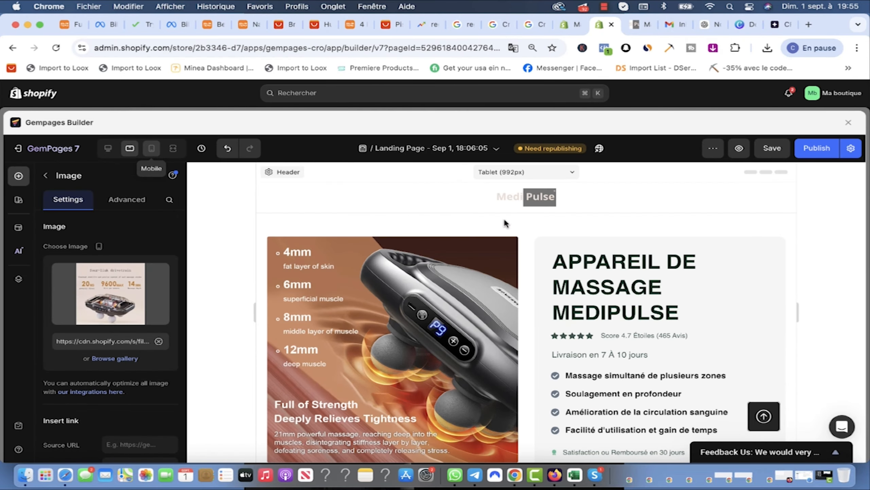
scroll(587, 292, down, 8)
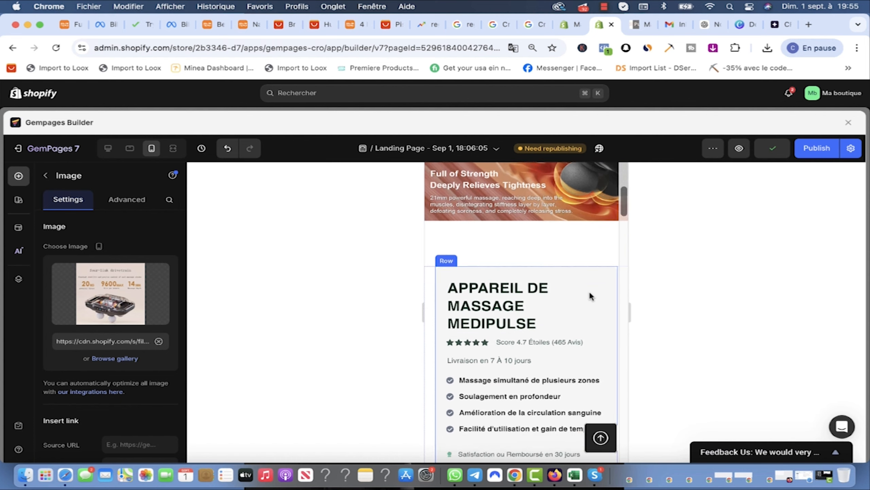
scroll(590, 296, down, 10)
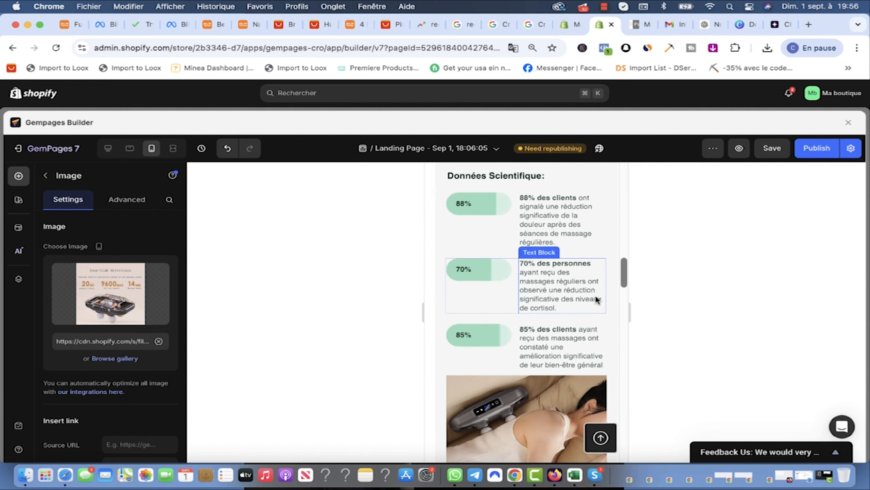
scroll(594, 297, down, 6)
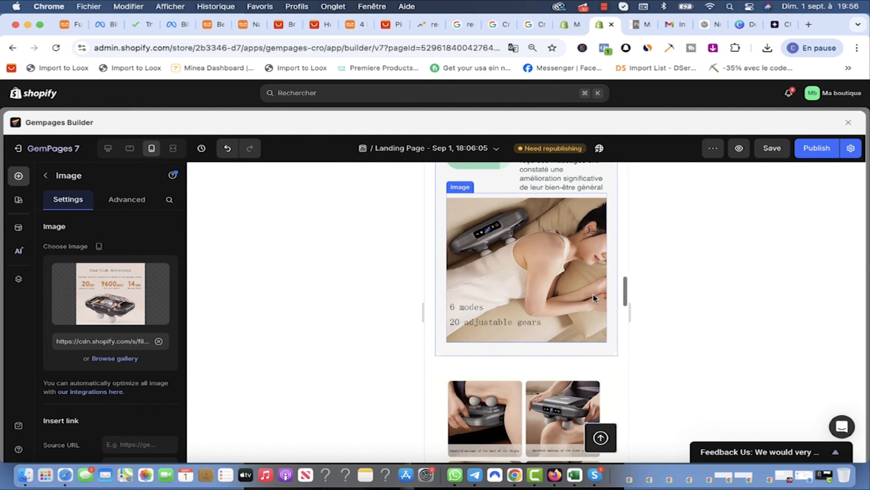
scroll(593, 297, down, 9)
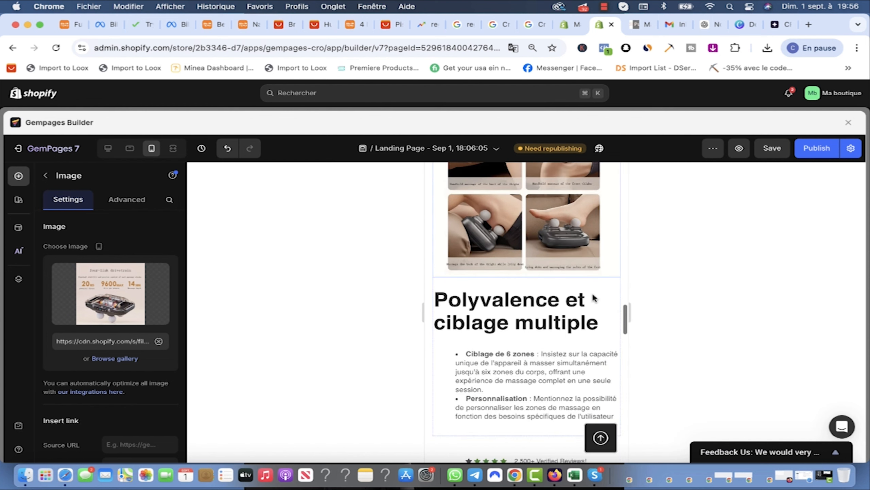
scroll(586, 295, down, 7)
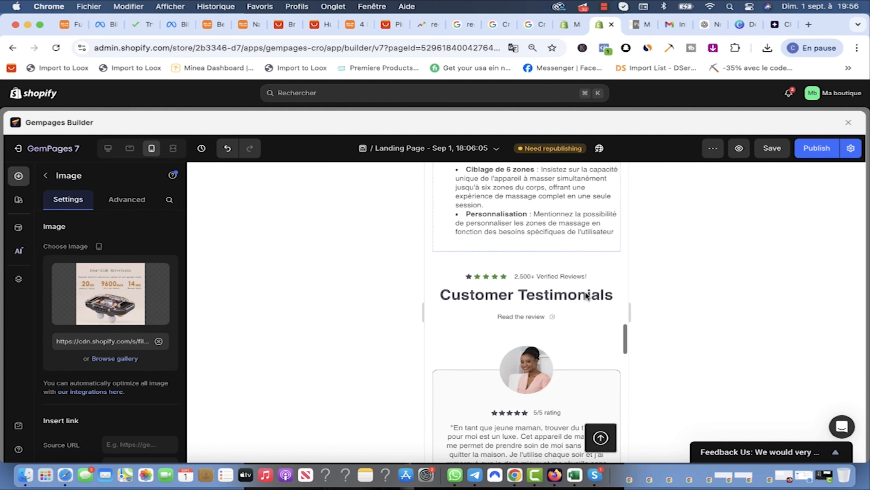
scroll(545, 336, down, 3)
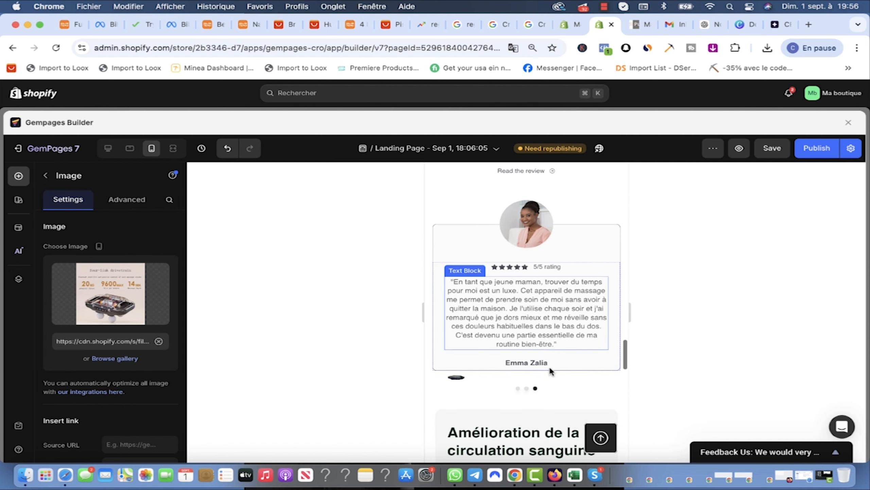
click(527, 389)
scroll(549, 371, down, 8)
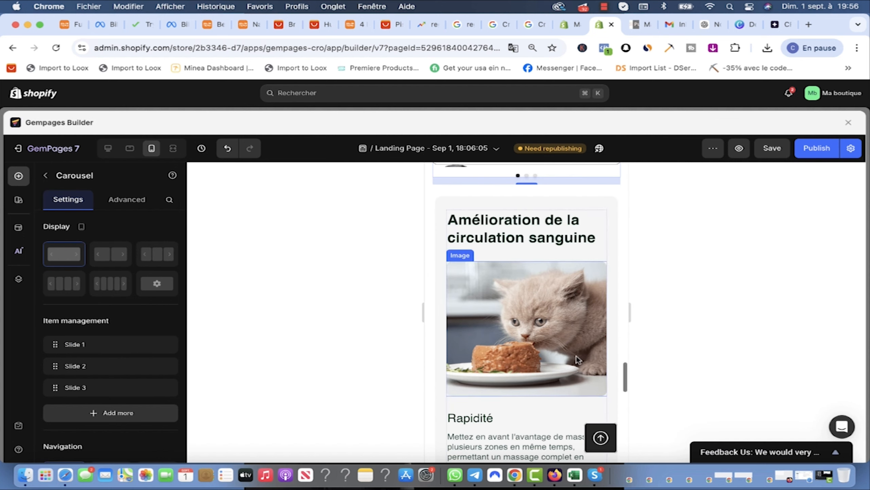
scroll(511, 305, down, 4)
scroll(539, 318, up, 3)
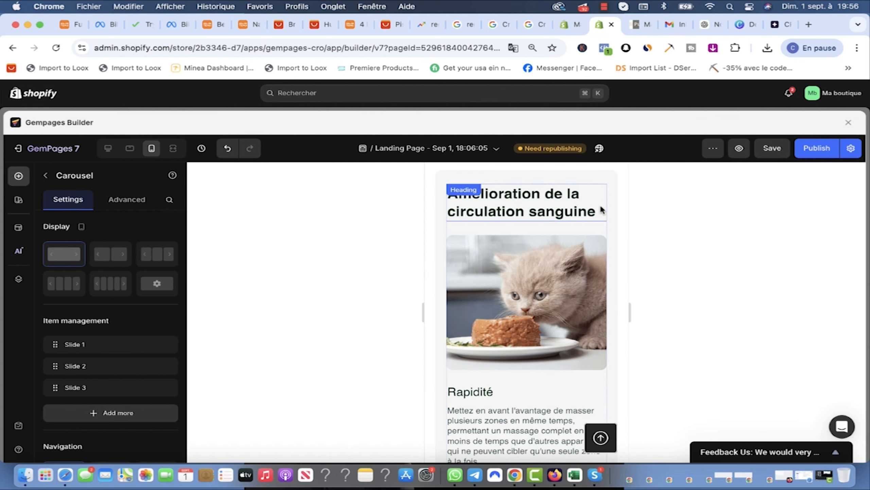
scroll(602, 210, down, 5)
scroll(499, 299, down, 5)
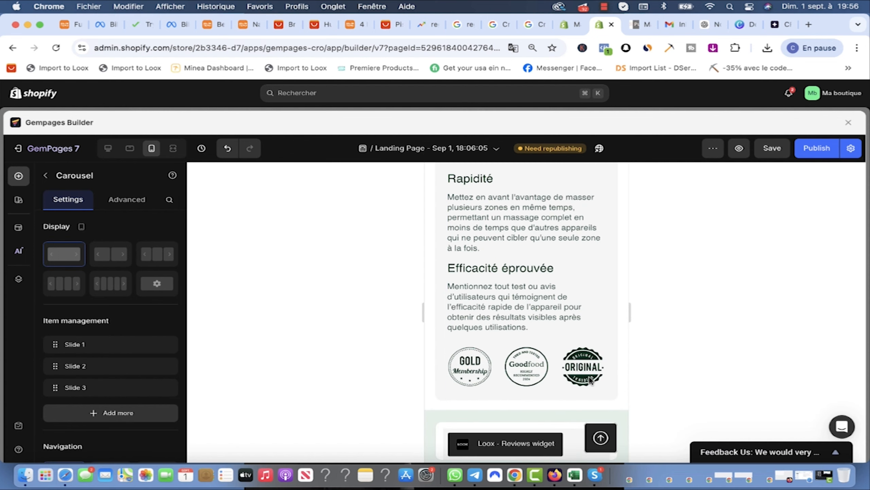
scroll(556, 326, down, 5)
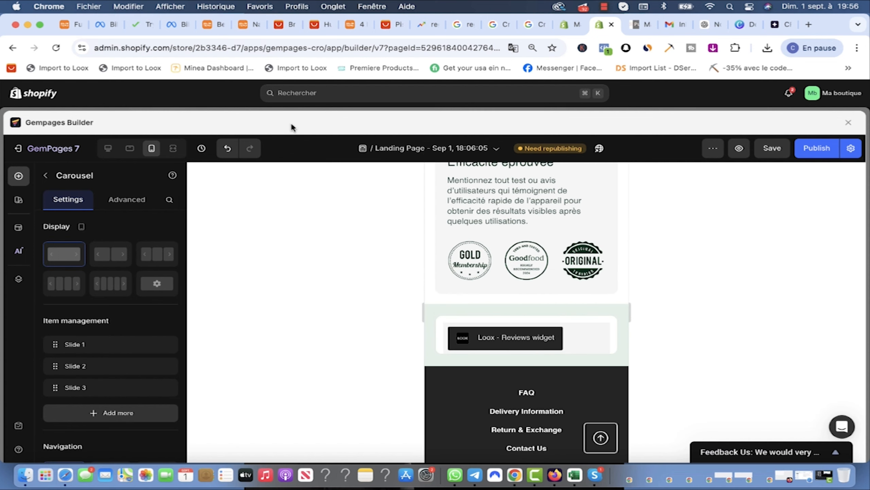
Step: Check the drivetrain image in tablet view, then find the kitten still showing in mobile view
click(128, 151)
scroll(628, 298, down, 5)
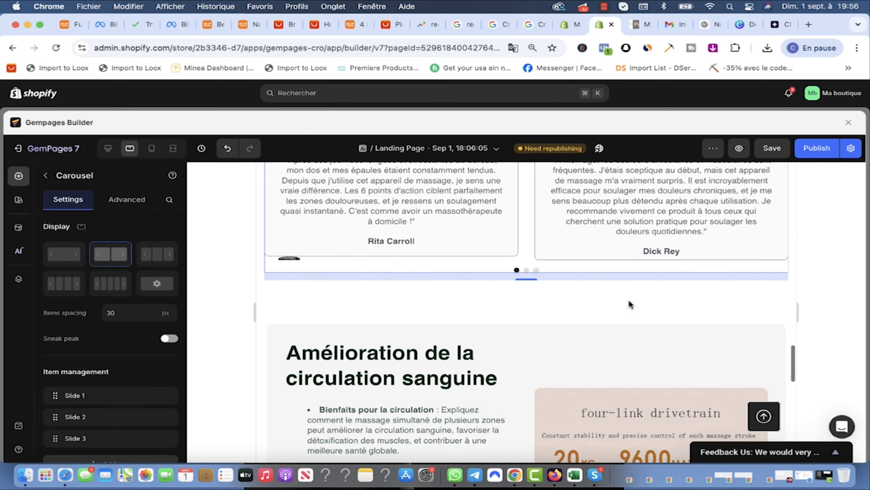
scroll(628, 298, up, 4)
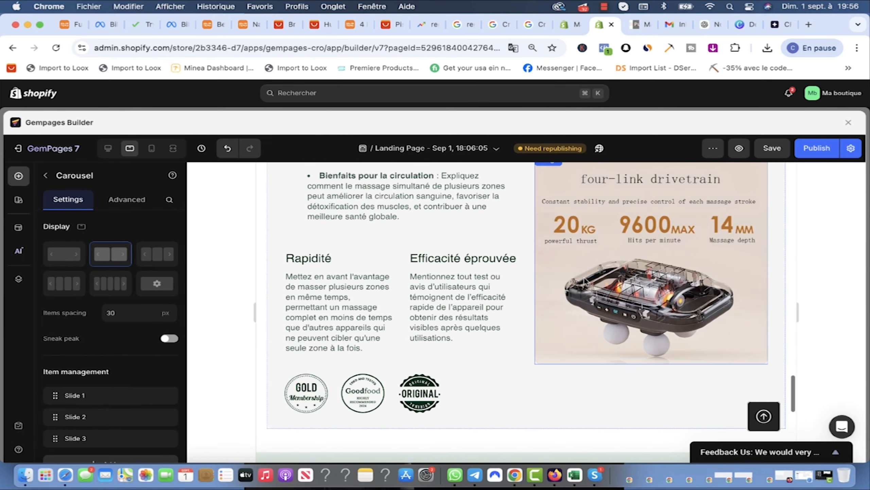
click(656, 277)
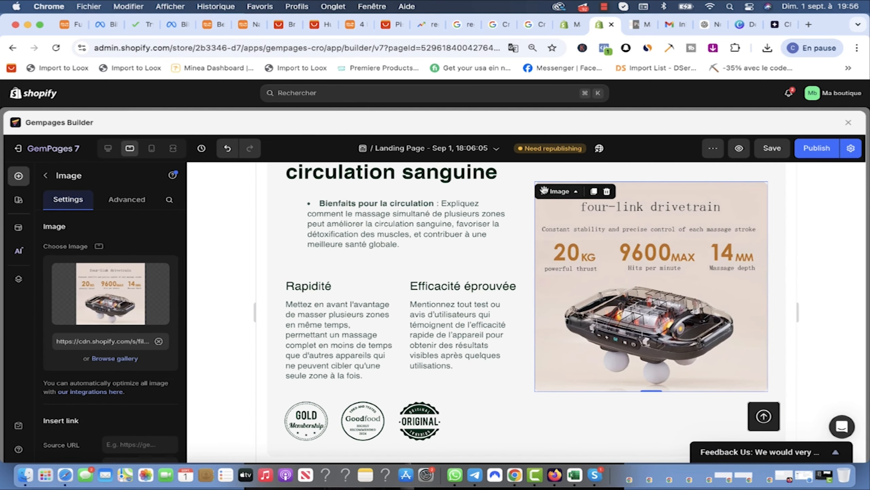
scroll(146, 302, down, 8)
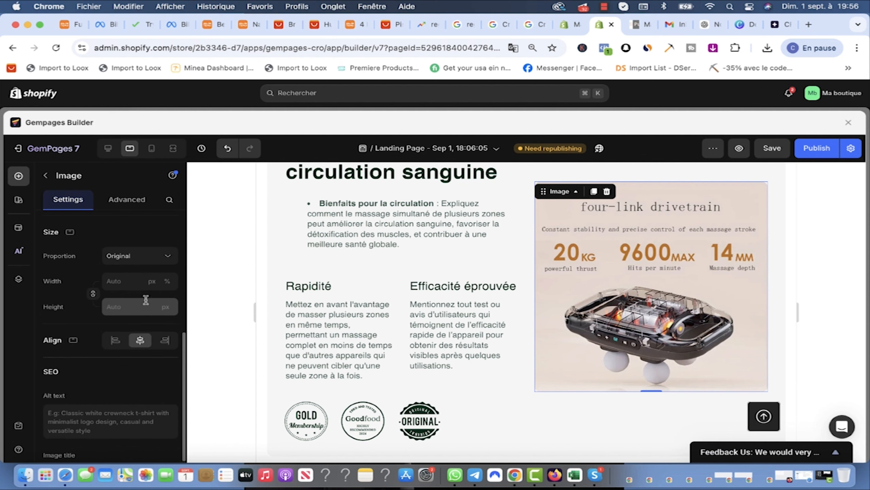
scroll(160, 335, up, 3)
scroll(160, 332, up, 3)
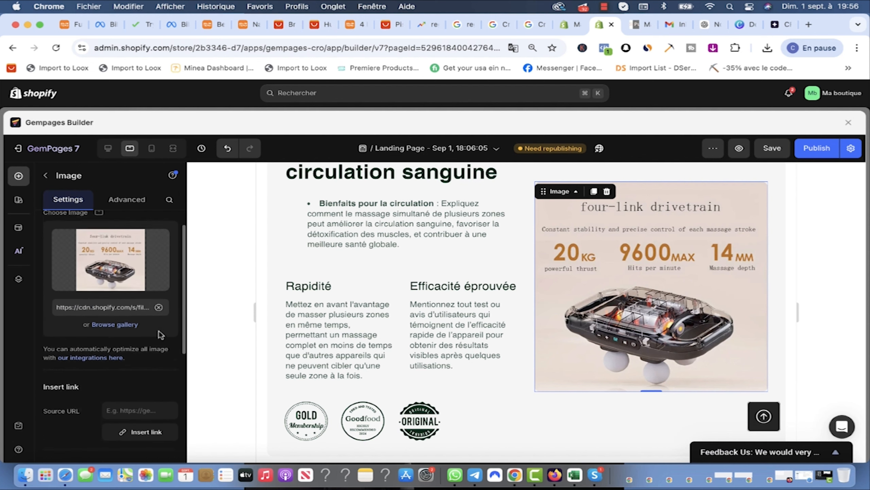
click(152, 151)
scroll(579, 298, up, 4)
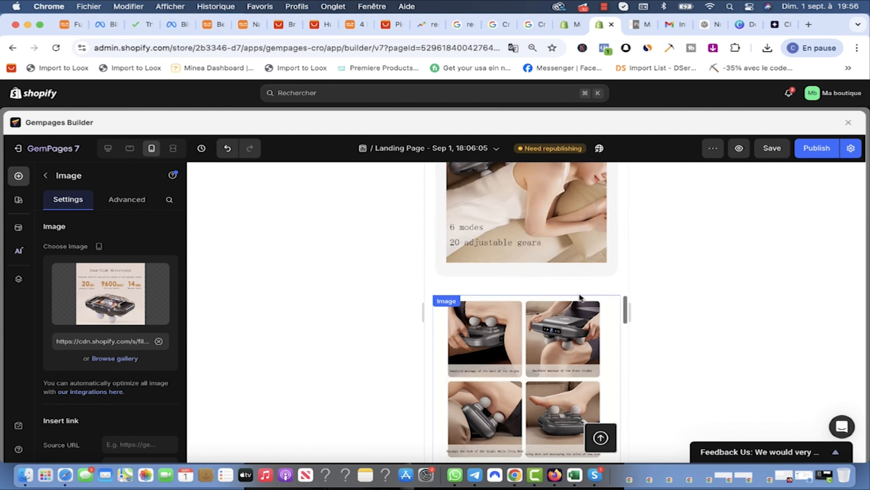
scroll(579, 297, down, 5)
scroll(579, 298, up, 2)
scroll(579, 293, down, 6)
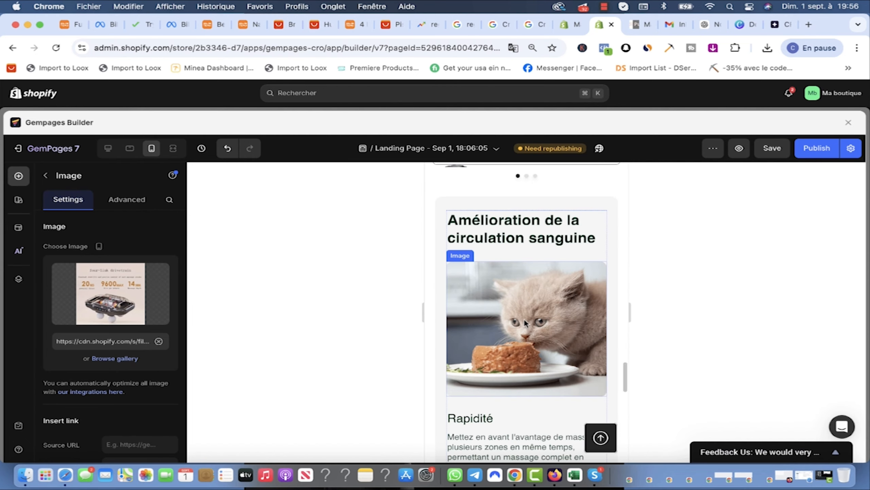
Step: In mobile view, replace the cat photo with the four-link drivetrain .webp image and save
click(461, 264)
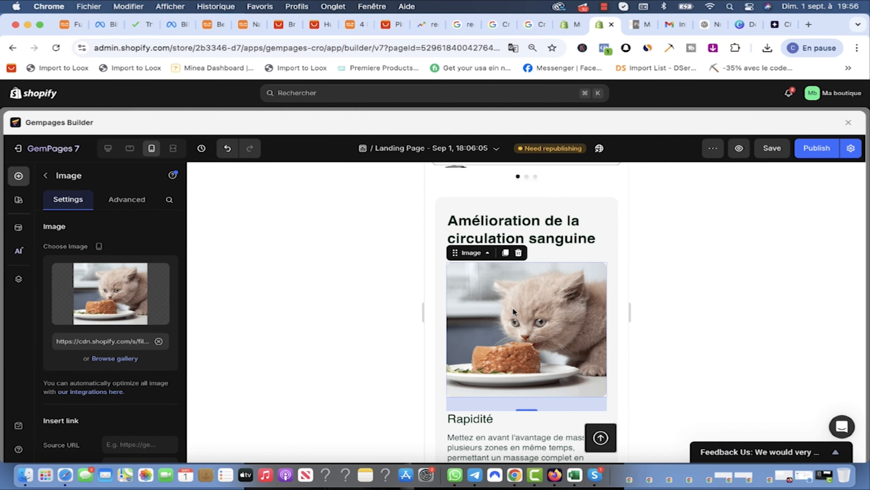
click(105, 309)
click(355, 233)
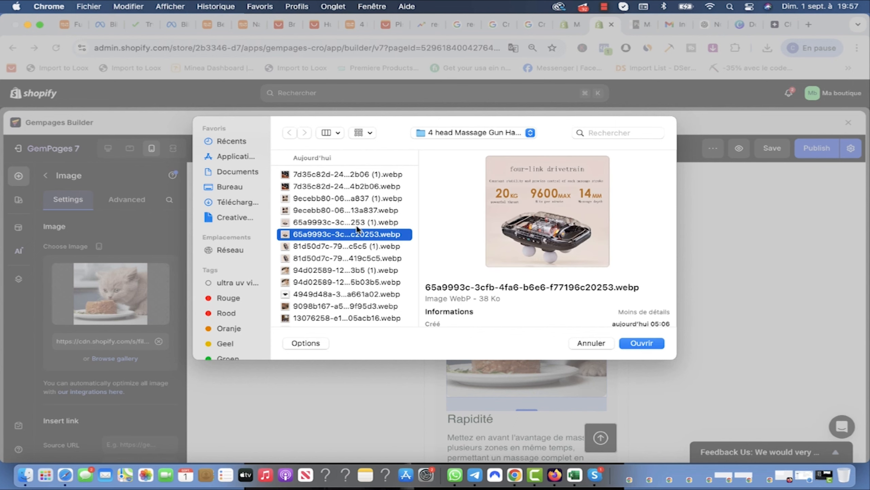
click(642, 343)
scroll(535, 340, up, 5)
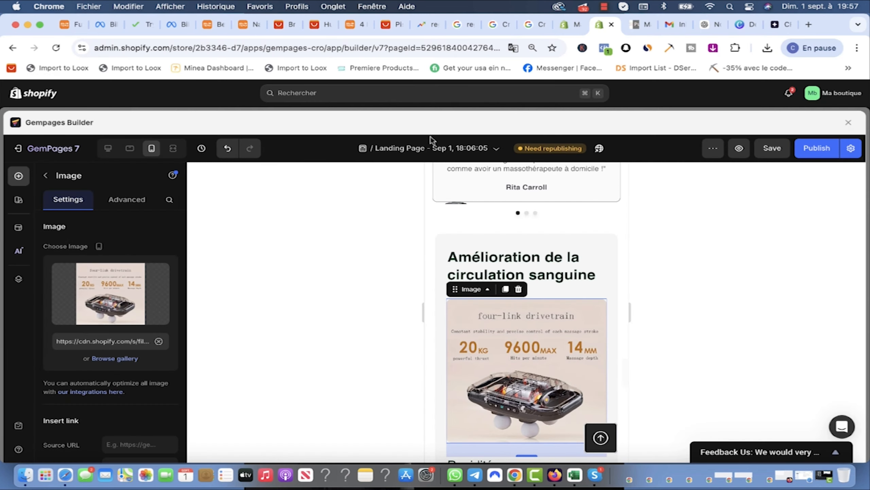
click(767, 154)
scroll(601, 271, down, 10)
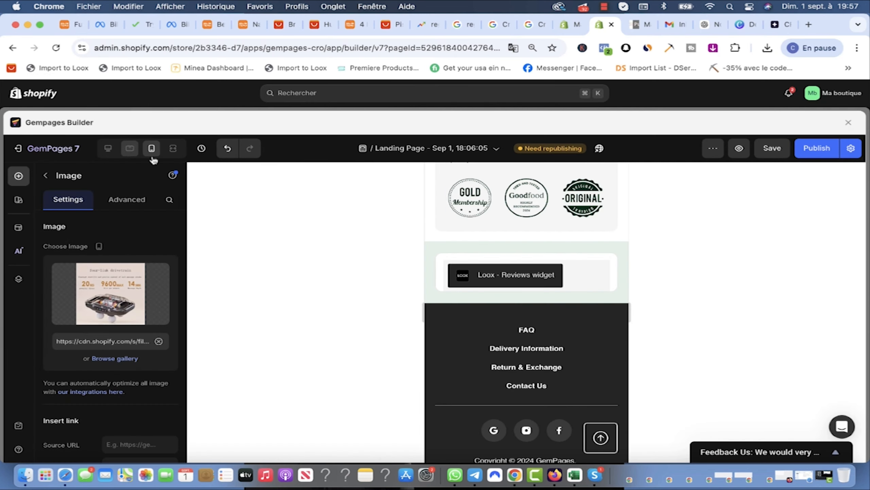
Step: Switch to the 992px tablet layout and scroll up from the footer to the MediPulse hero
click(130, 148)
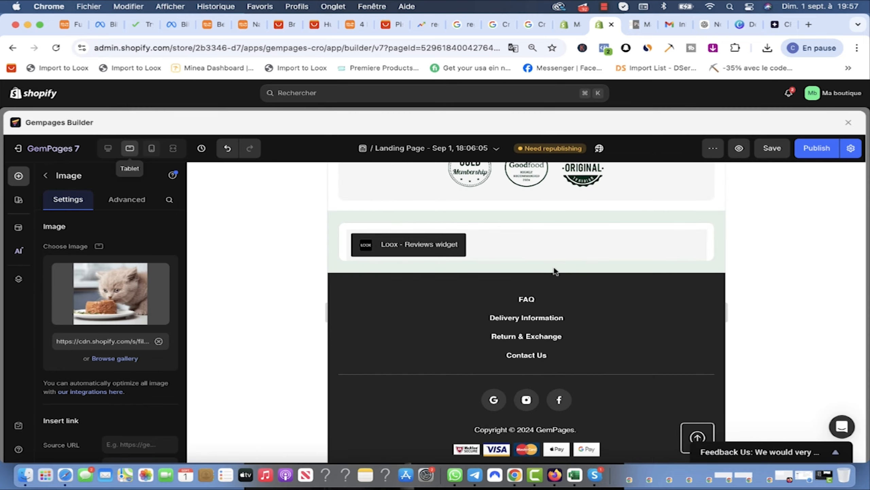
scroll(666, 327, up, 10)
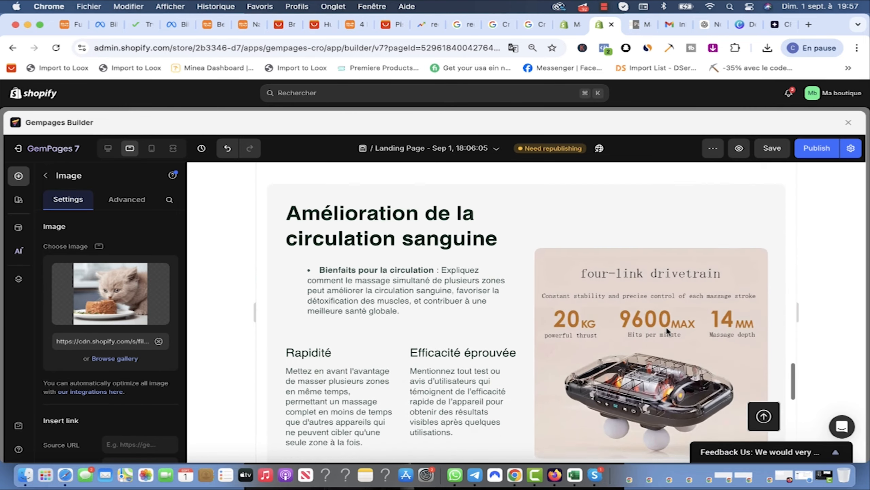
scroll(586, 317, up, 15)
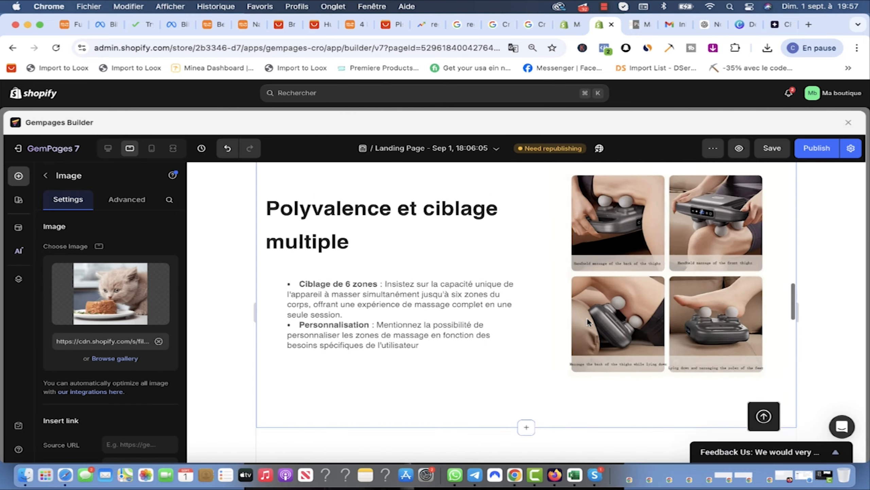
scroll(586, 317, up, 15)
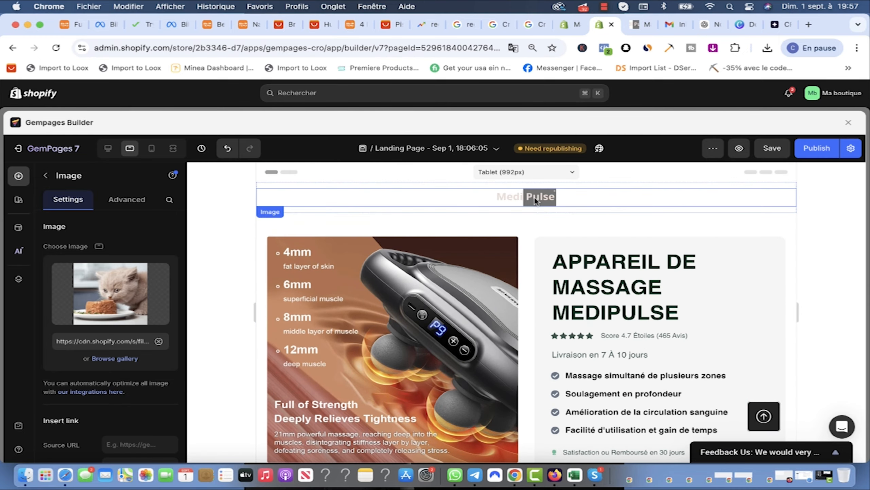
scroll(559, 251, down, 10)
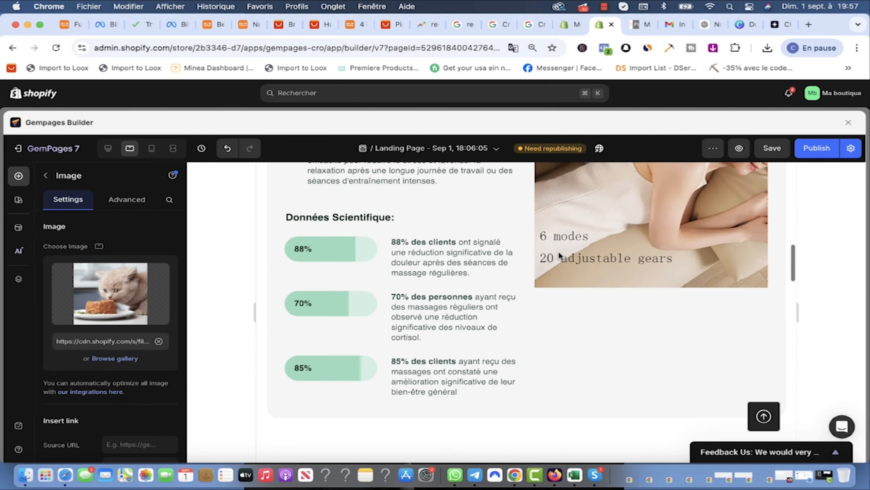
scroll(558, 249, up, 9)
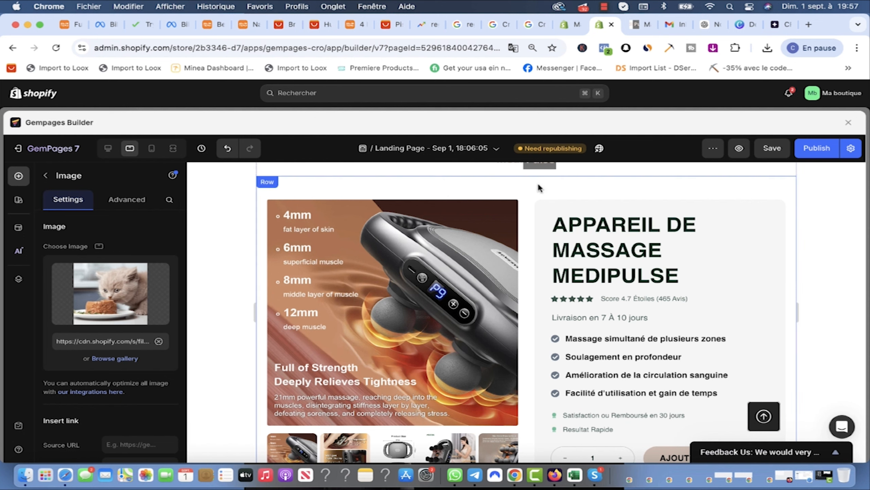
scroll(425, 216, up, 2)
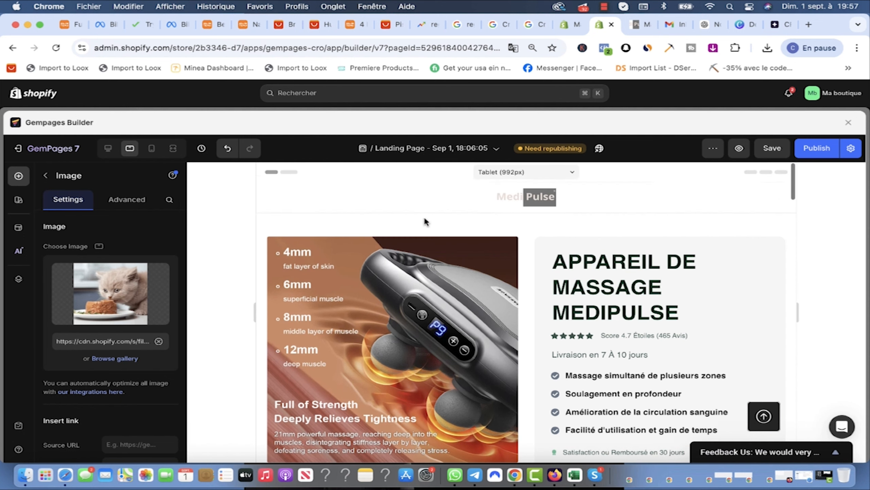
Step: Select the Product Images block in the hero row and review it in the mobile layout
click(384, 221)
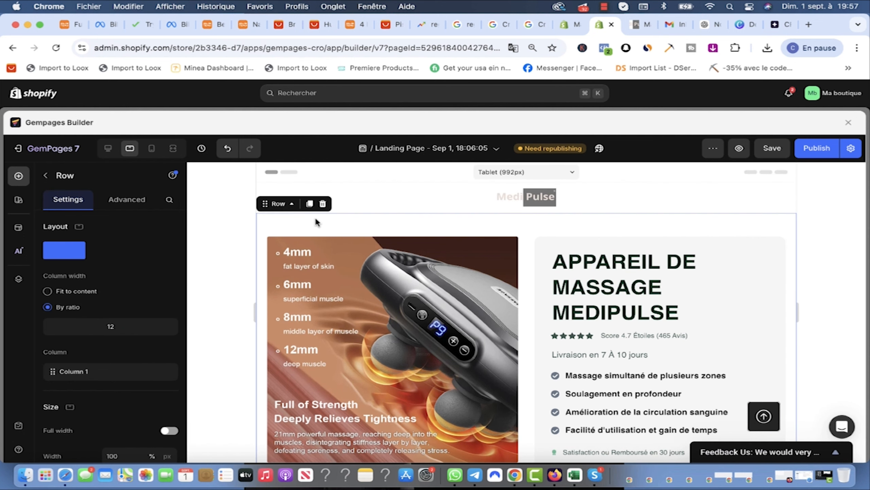
click(284, 232)
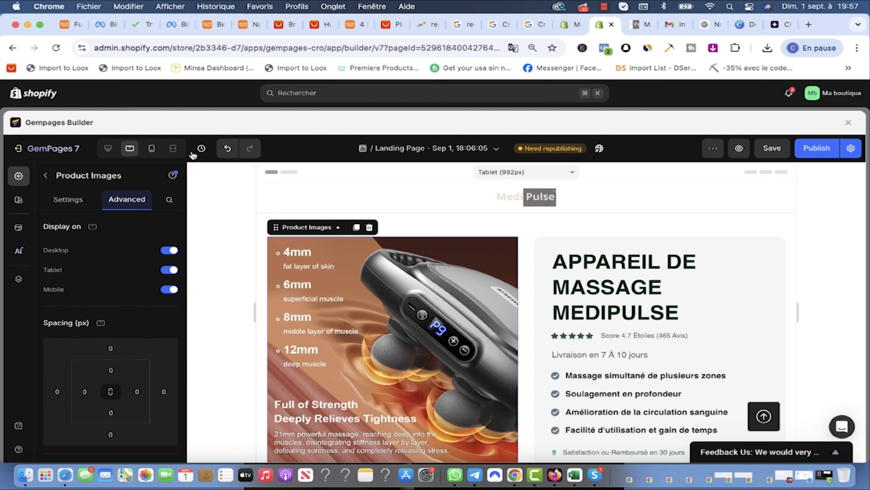
click(152, 148)
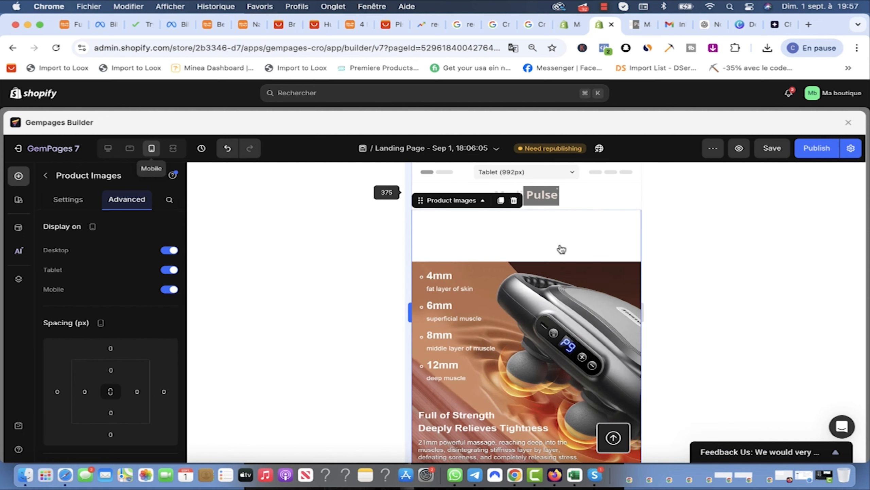
scroll(499, 211, down, 1)
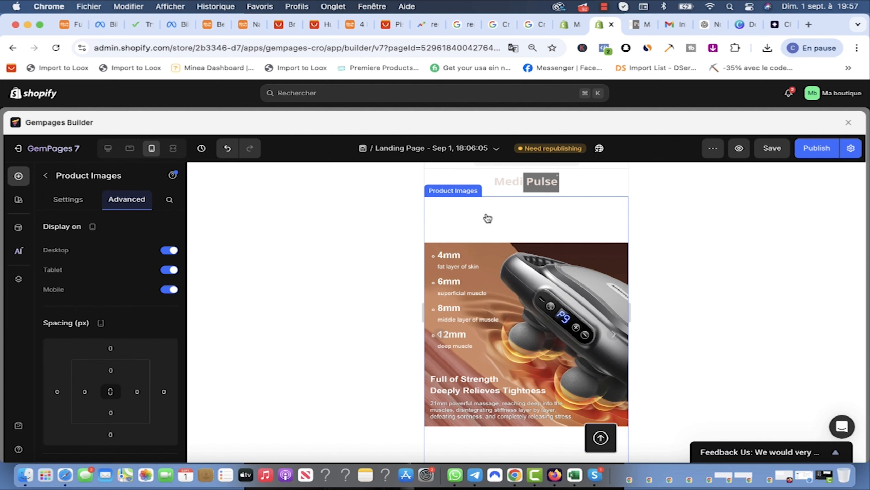
scroll(504, 240, down, 5)
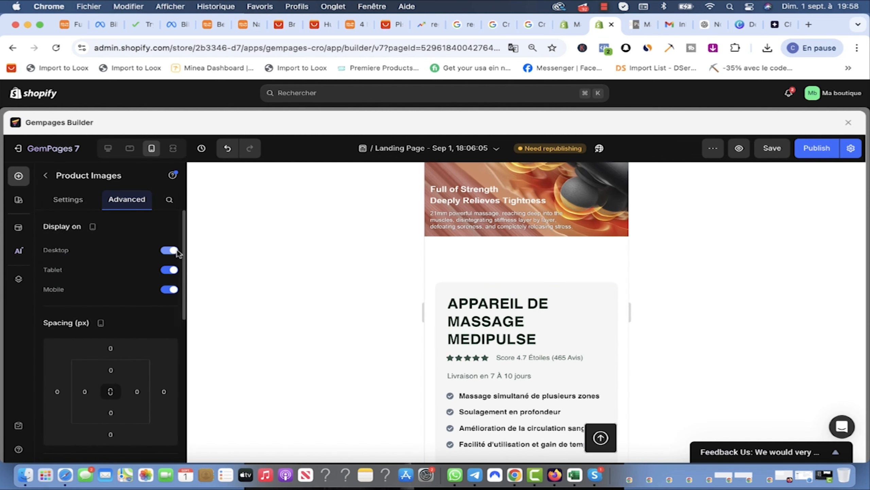
scroll(111, 314, down, 2)
scroll(112, 312, up, 2)
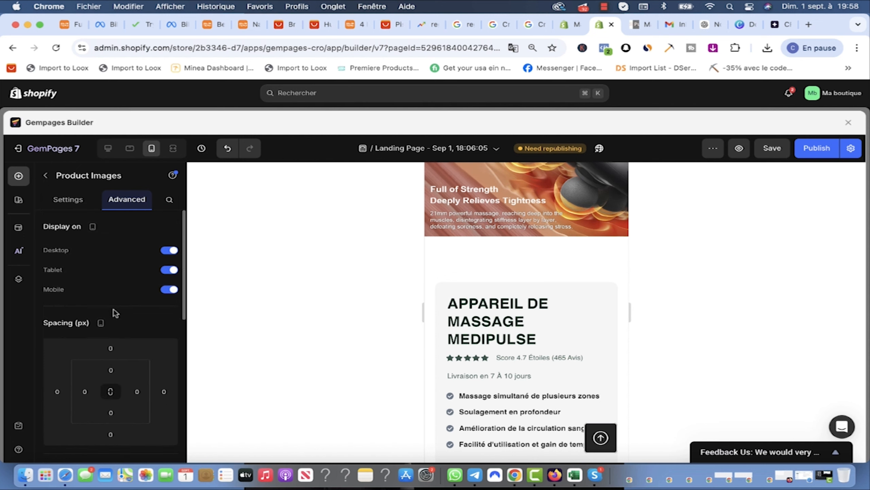
Step: Check the product images' general settings, then preview the landing page in a new tab
click(68, 199)
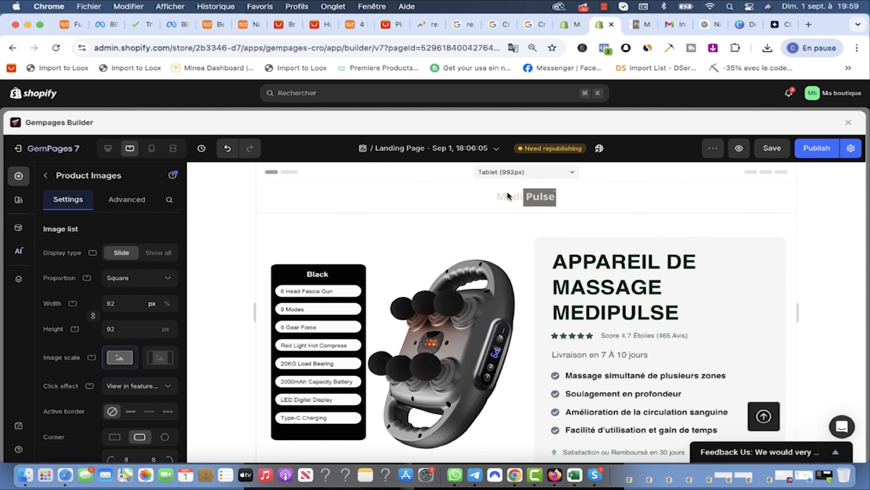
scroll(511, 197, down, 4)
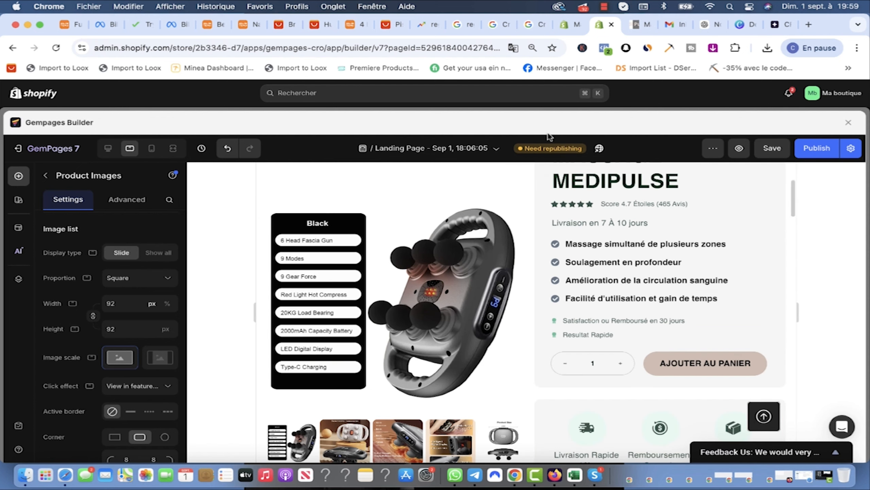
click(740, 149)
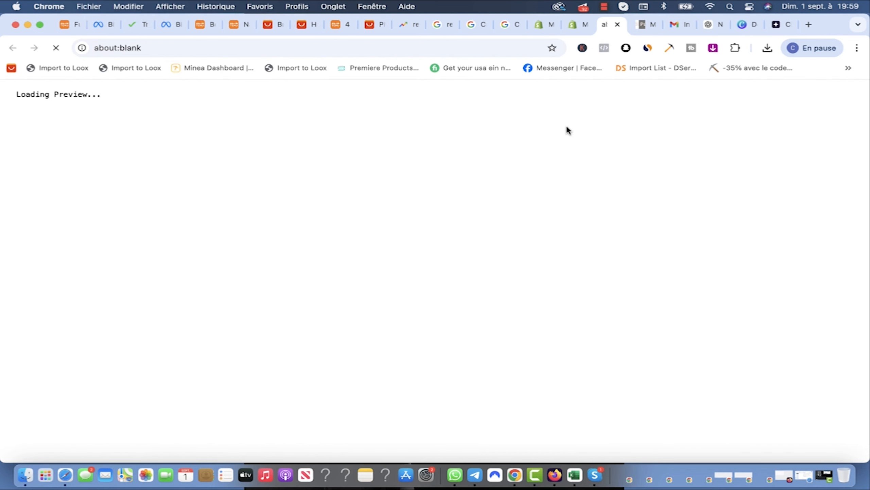
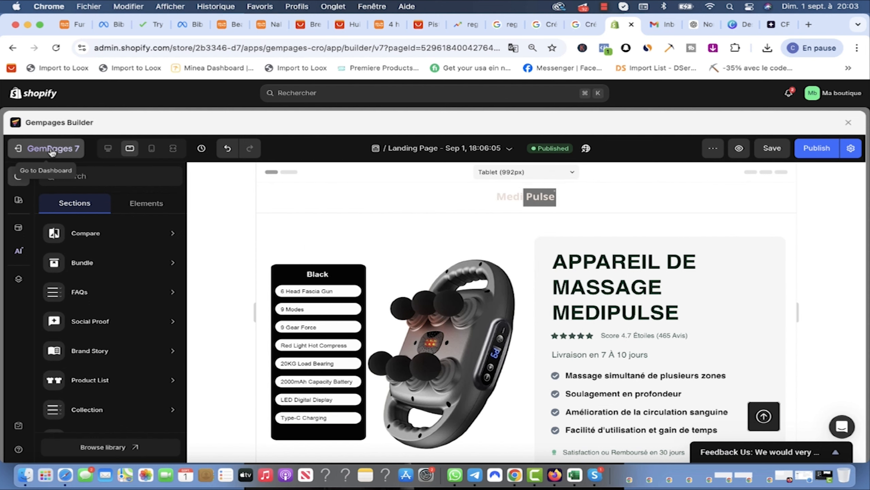
Step: Save the MediPulse landing page with the French hero, then launch Publish
click(772, 148)
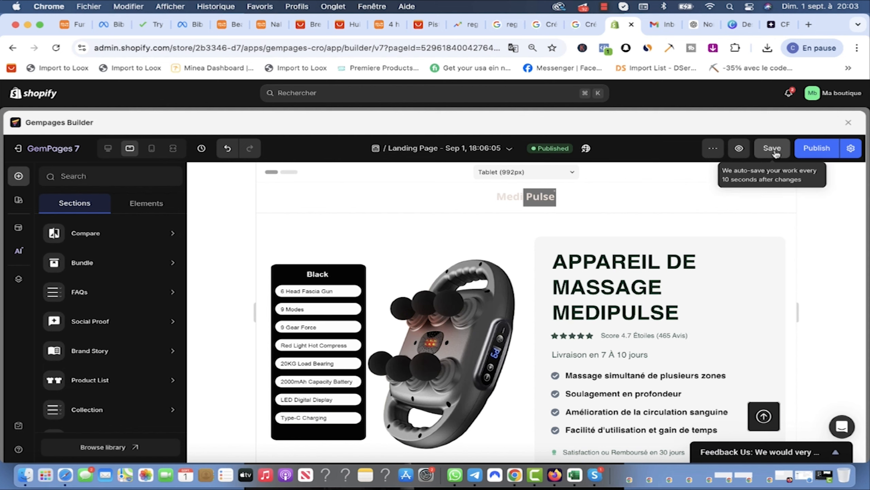
click(829, 157)
Step: Review the page's publish settings down to Header & Footer, then close them
click(852, 151)
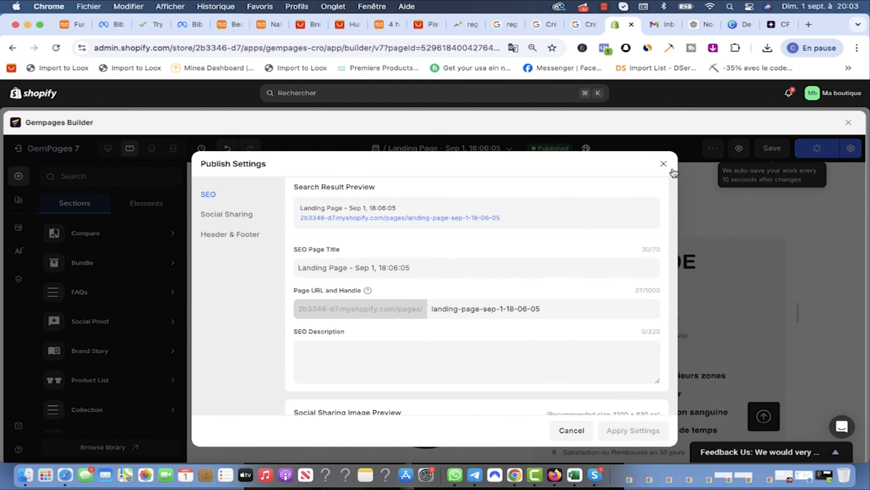
scroll(548, 284, down, 10)
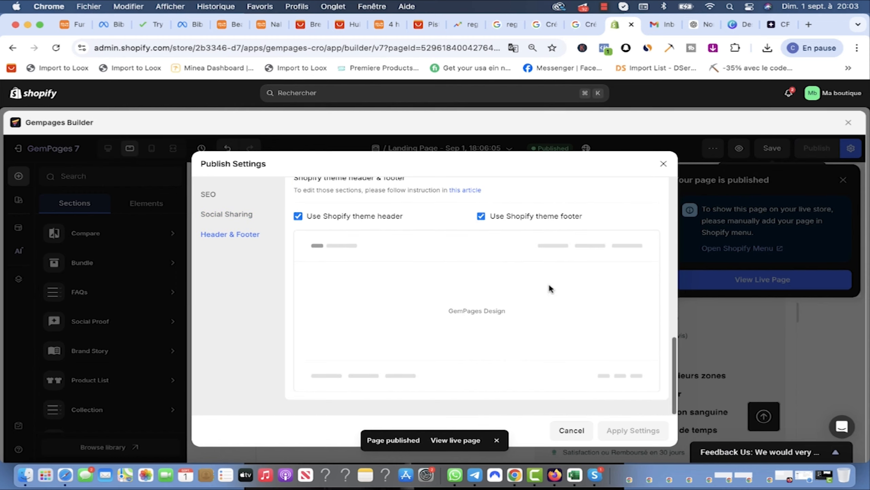
click(662, 164)
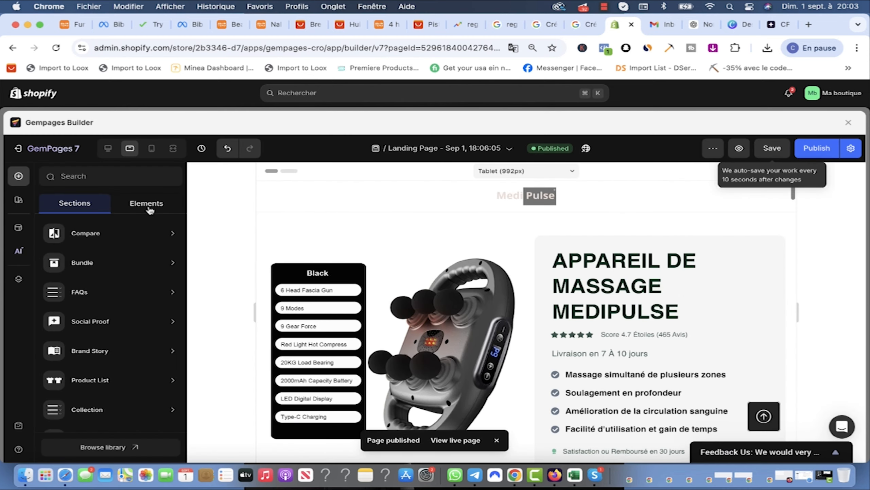
Step: Browse the Sections list, then leave the builder for the Shopify store admin
scroll(100, 311, down, 3)
mouse_move(108, 305)
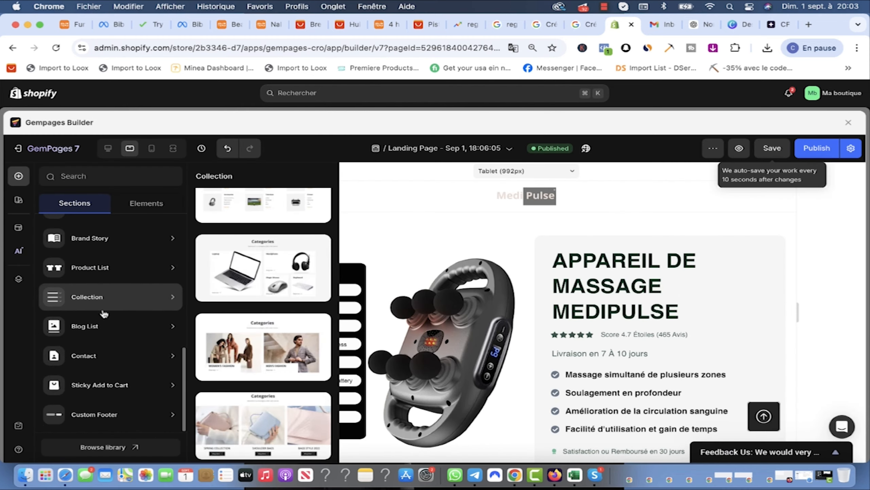
mouse_move(113, 326)
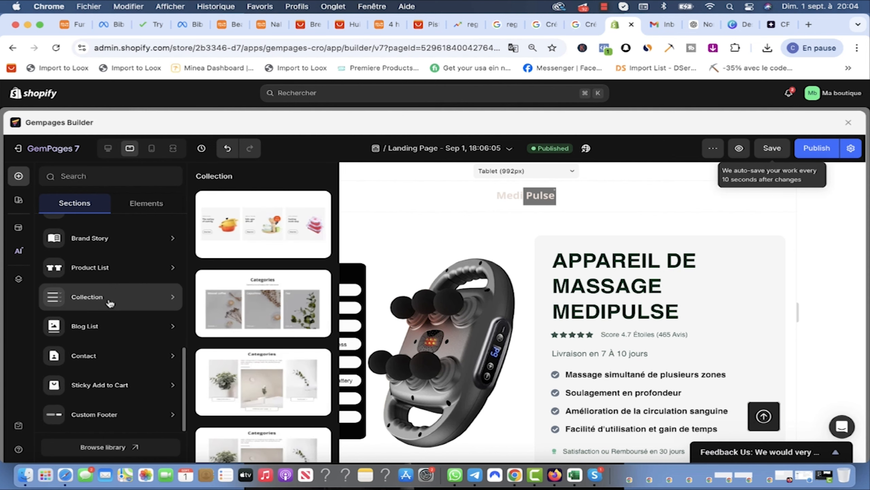
mouse_move(95, 269)
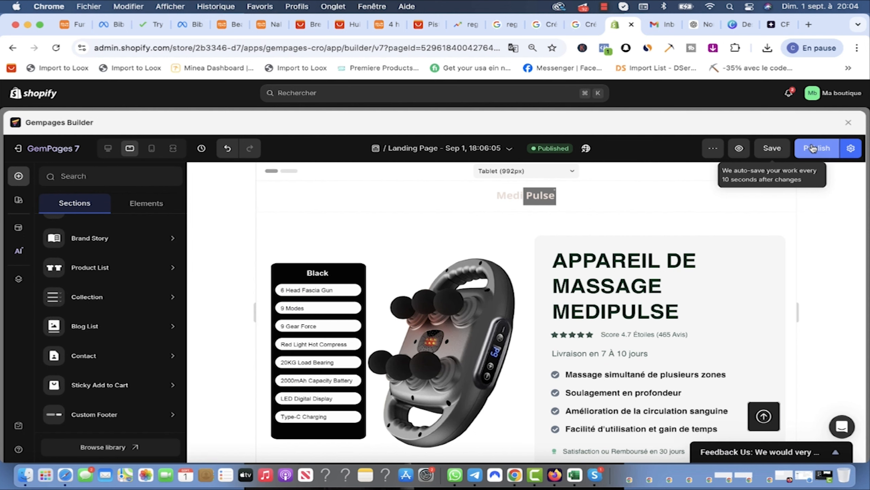
click(47, 96)
click(40, 147)
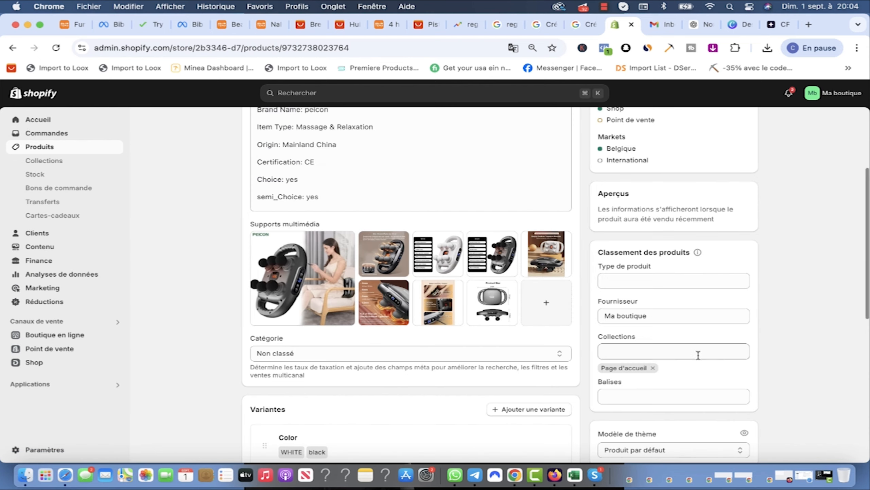
scroll(685, 339, down, 3)
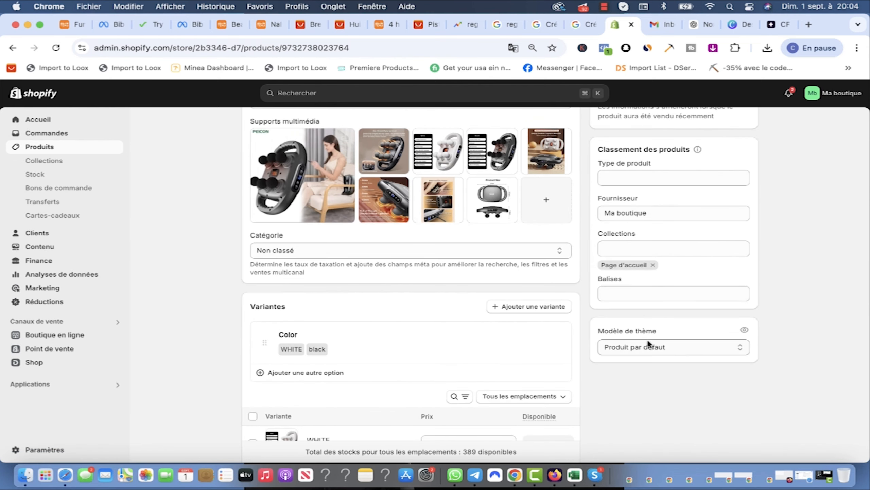
click(666, 348)
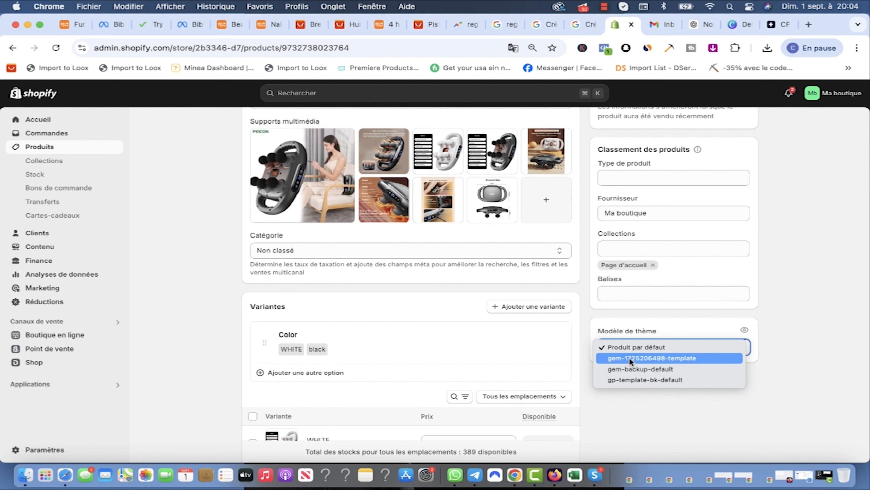
click(641, 357)
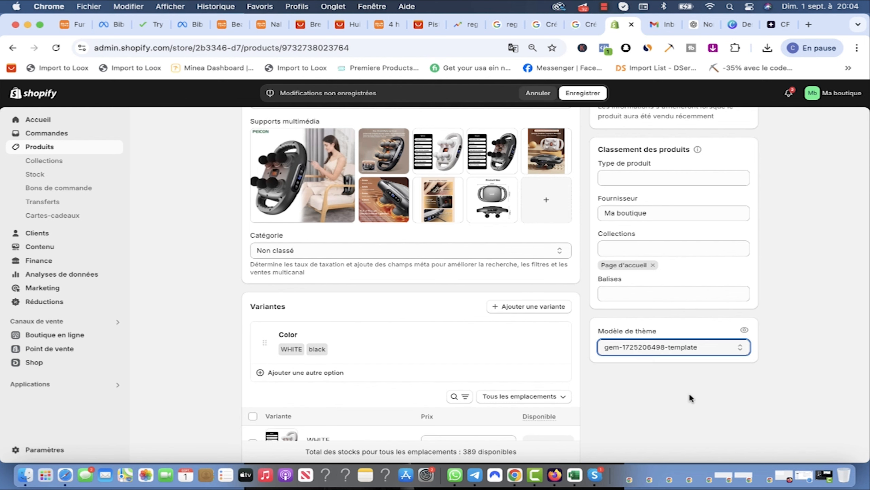
Step: View the product on the live storefront, then close that tab
scroll(700, 222, up, 7)
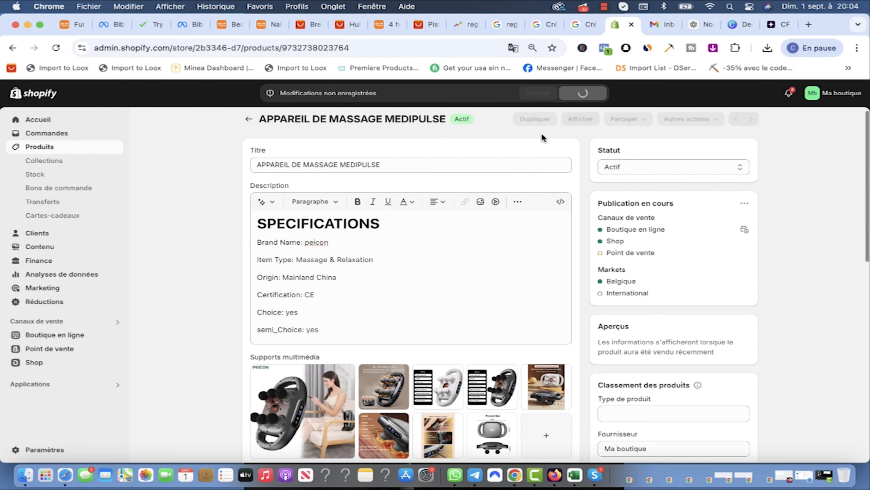
click(580, 120)
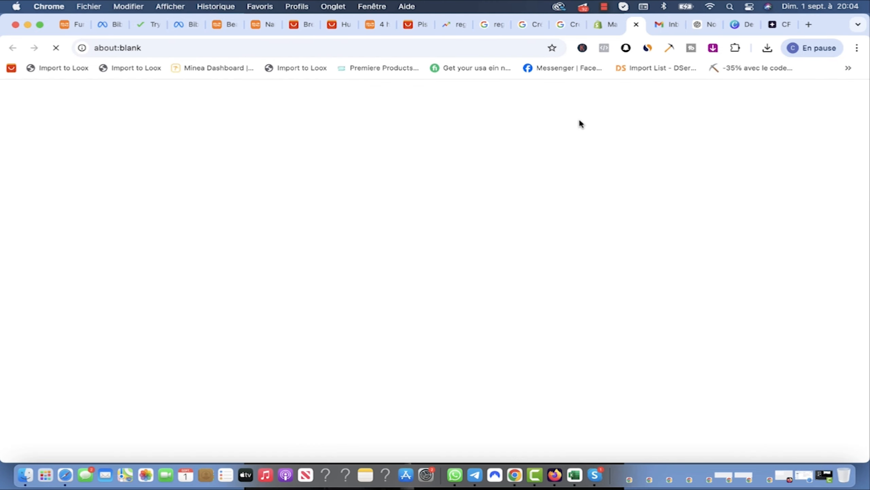
scroll(640, 139, down, 2)
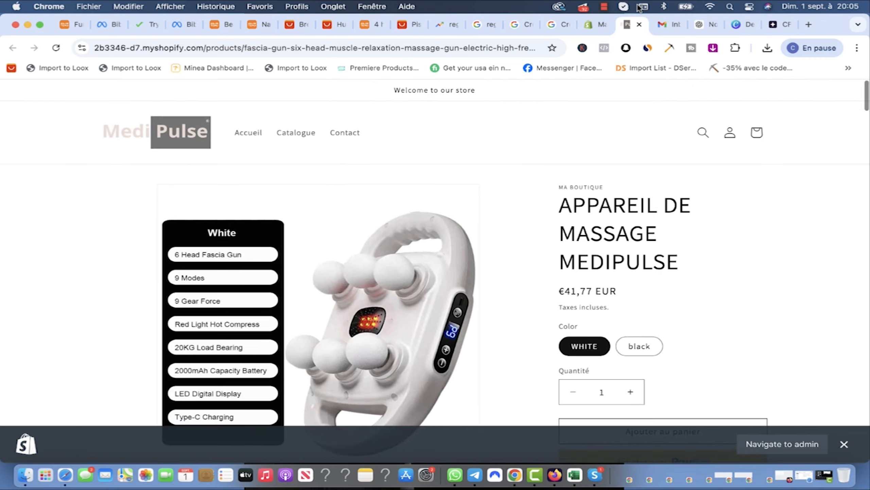
key(super+w)
Step: Switch the product back to the default template (gp-template-bk-default) and save
scroll(673, 425, down, 3)
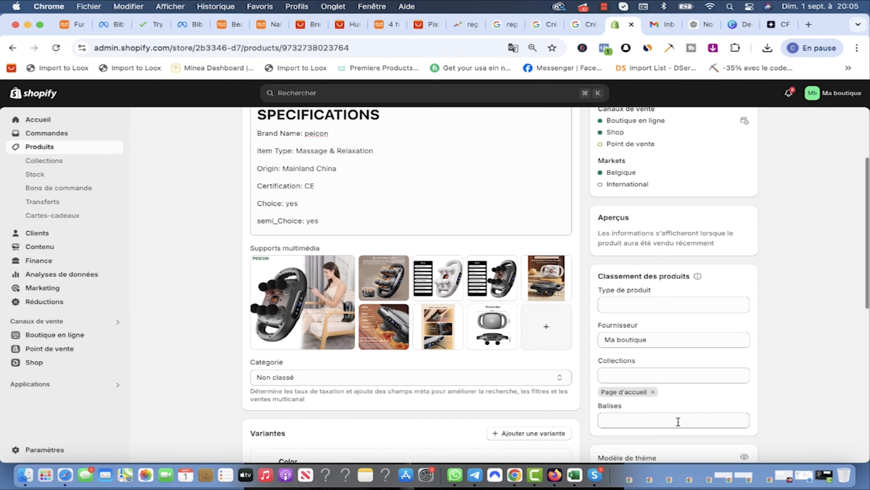
scroll(668, 397, down, 3)
click(671, 361)
click(646, 383)
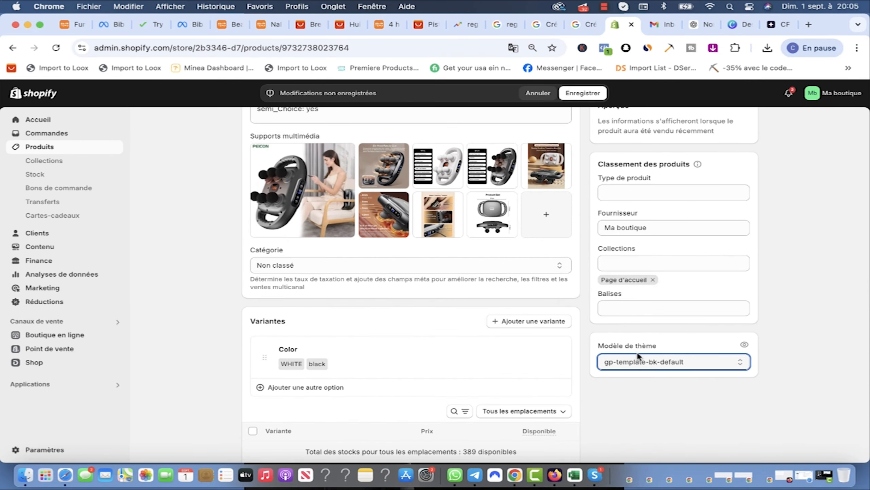
scroll(637, 357, up, 3)
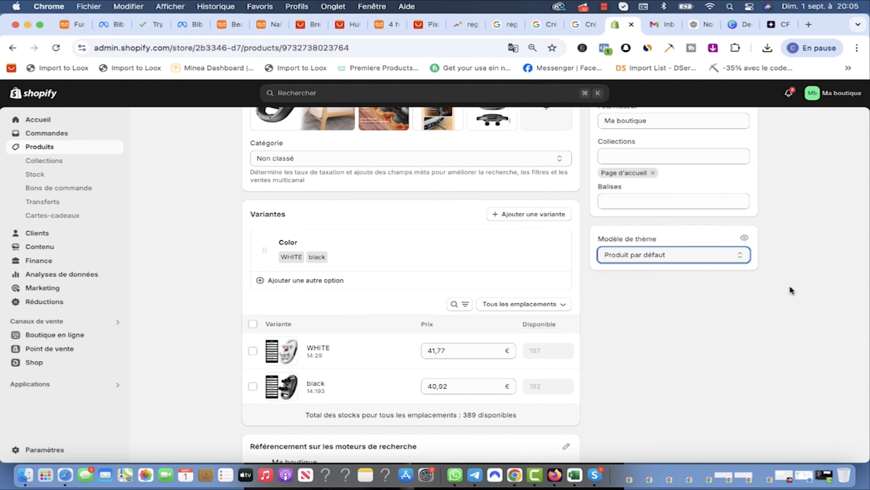
scroll(628, 280, up, 5)
key(super+s)
scroll(111, 274, up, 5)
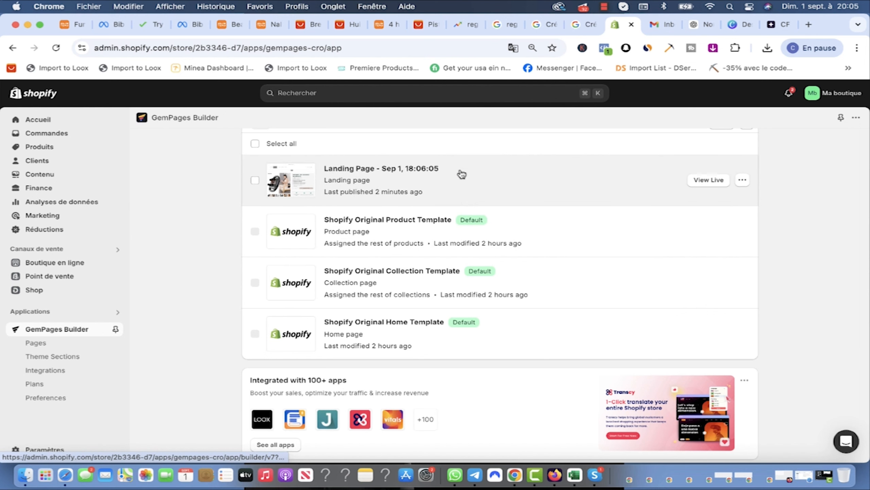
Step: Open the landing page live via View Live, scroll through it, and close the tab
click(742, 179)
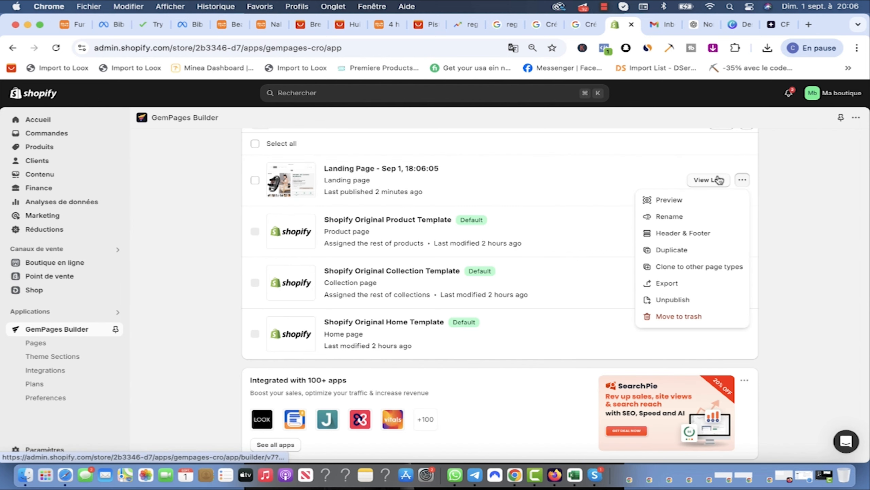
click(298, 179)
scroll(788, 234, up, 3)
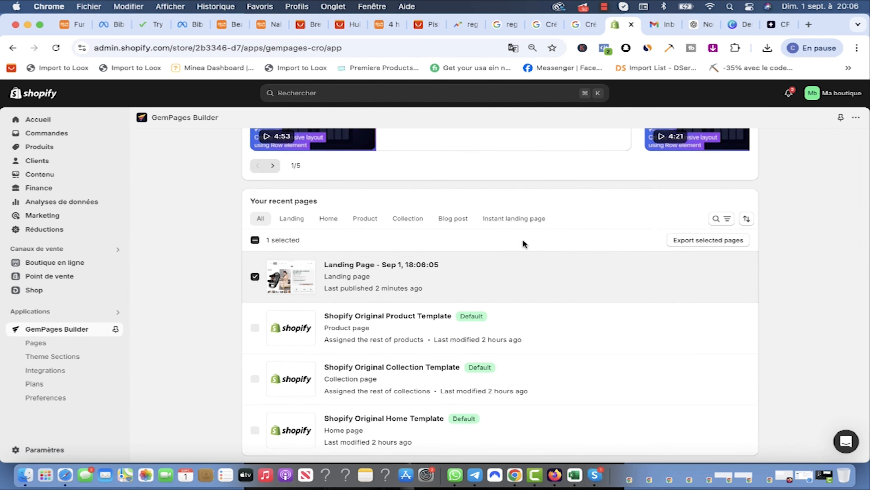
click(703, 286)
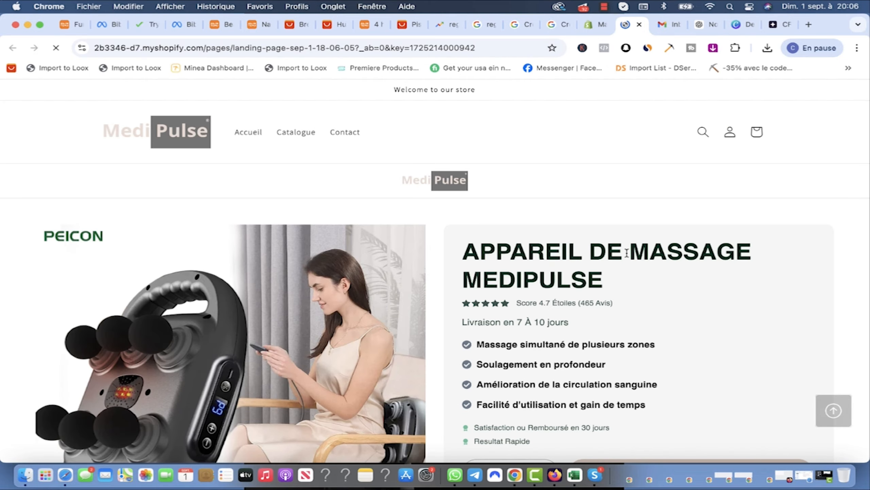
scroll(659, 320, down, 10)
scroll(661, 322, down, 15)
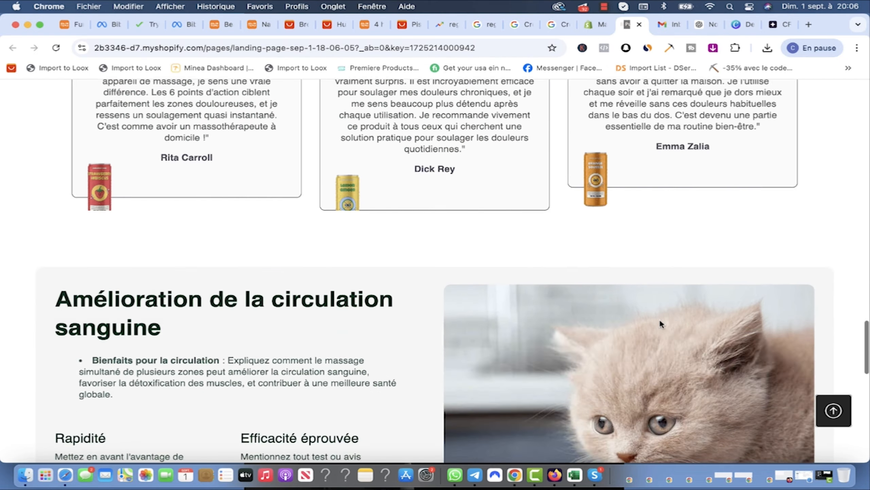
scroll(661, 321, down, 5)
scroll(658, 322, up, 20)
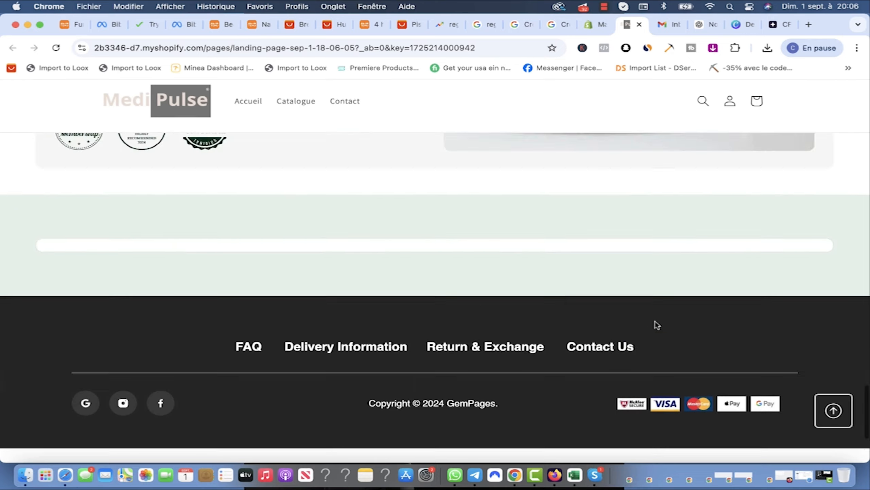
key(super+w)
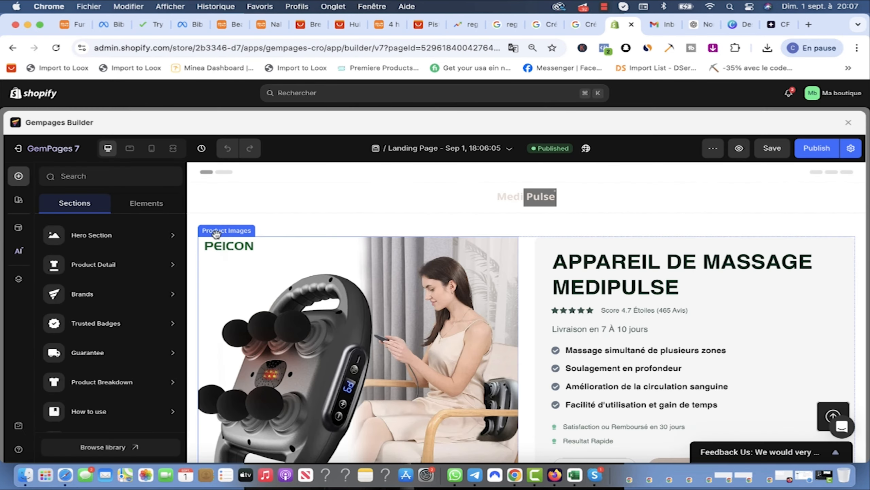
scroll(408, 291, down, 14)
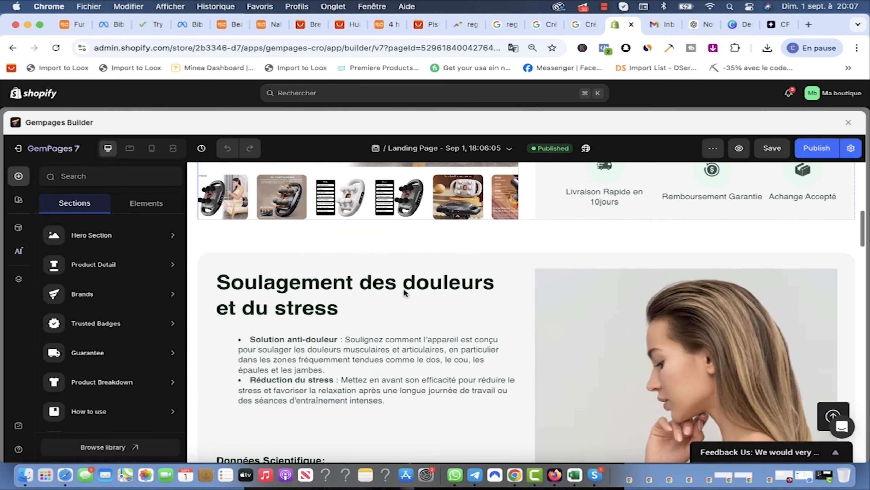
scroll(410, 290, up, 5)
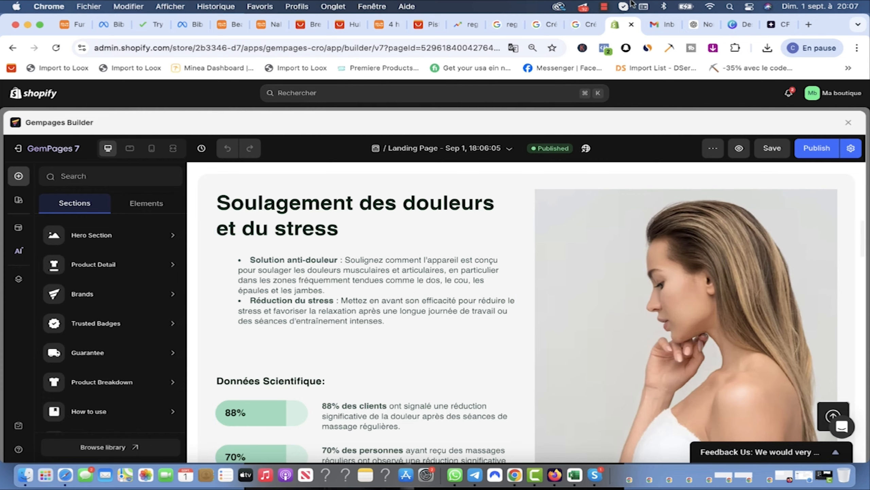
scroll(556, 250, down, 10)
scroll(556, 252, up, 12)
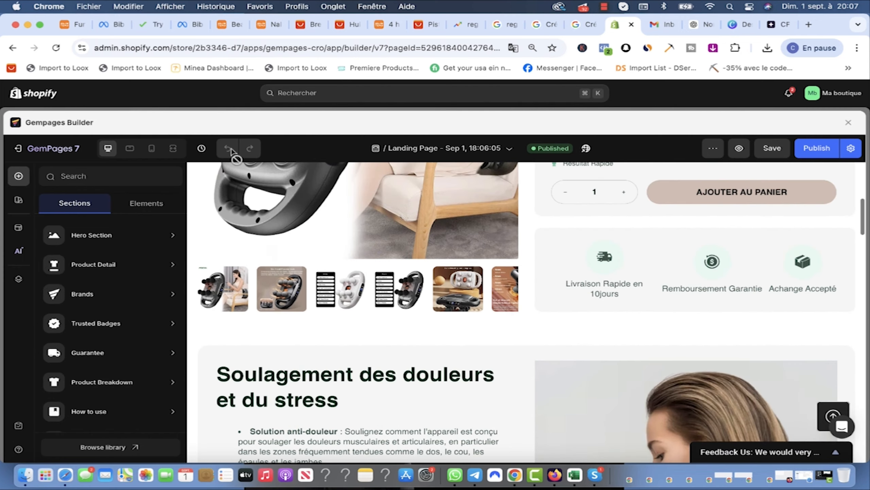
click(130, 148)
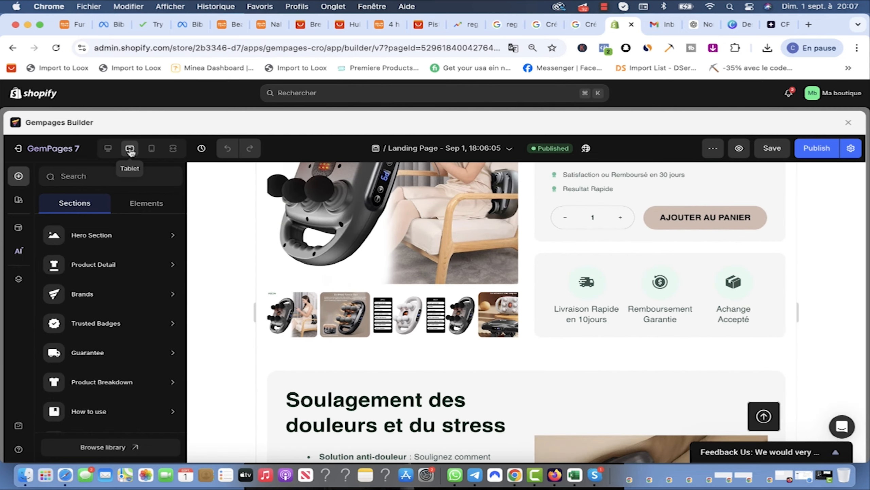
scroll(559, 316, down, 5)
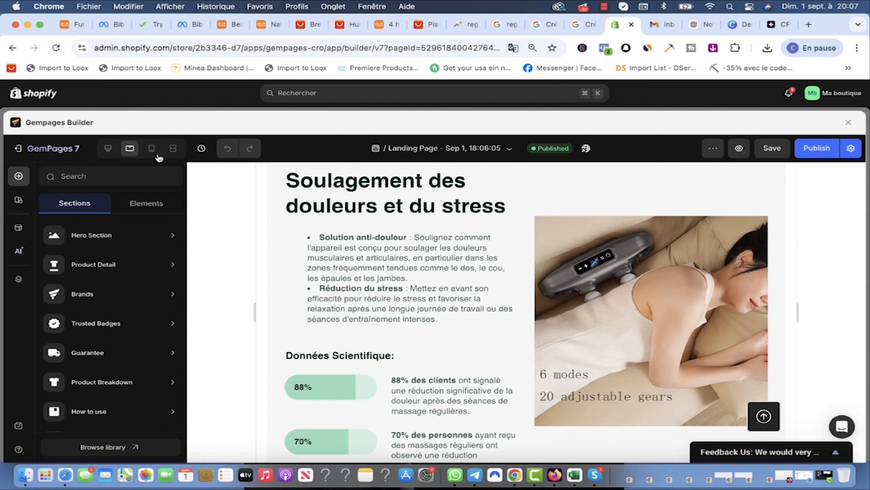
click(108, 154)
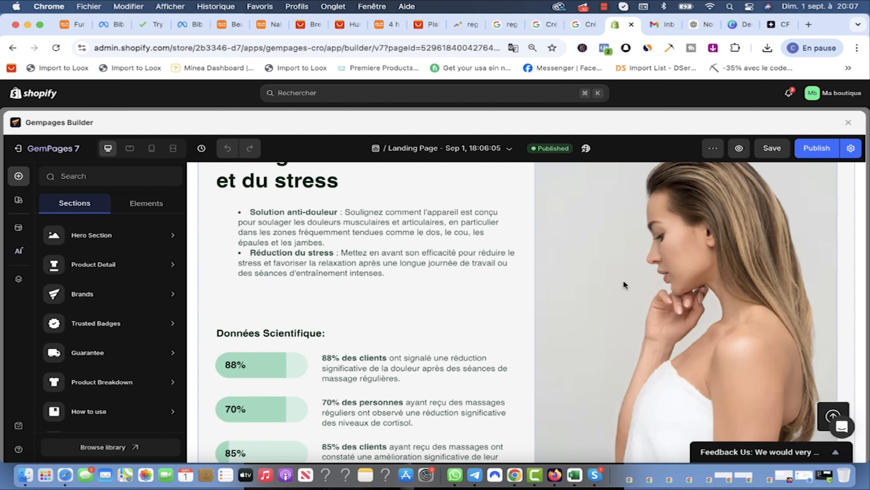
click(130, 152)
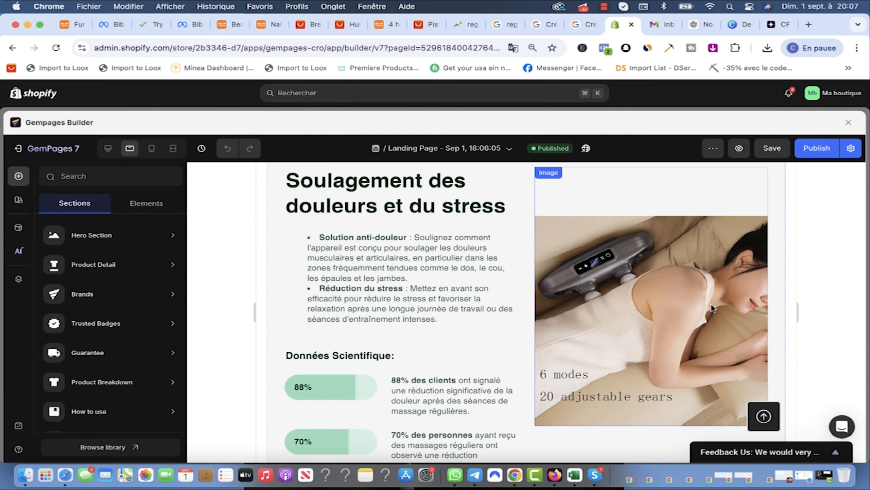
click(108, 150)
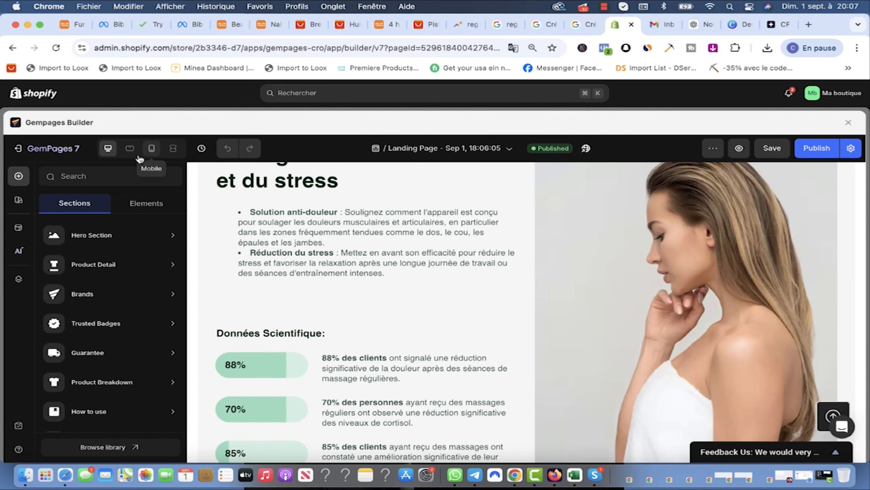
scroll(689, 228, down, 4)
scroll(695, 260, up, 5)
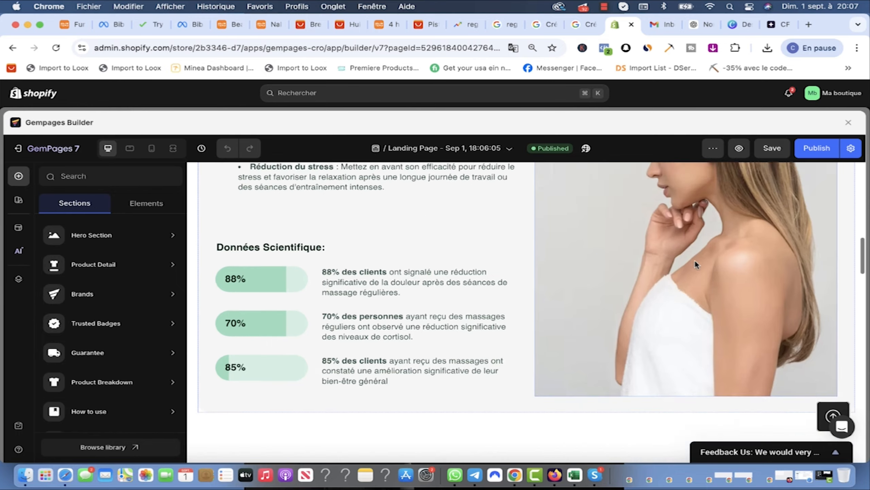
scroll(805, 268, down, 10)
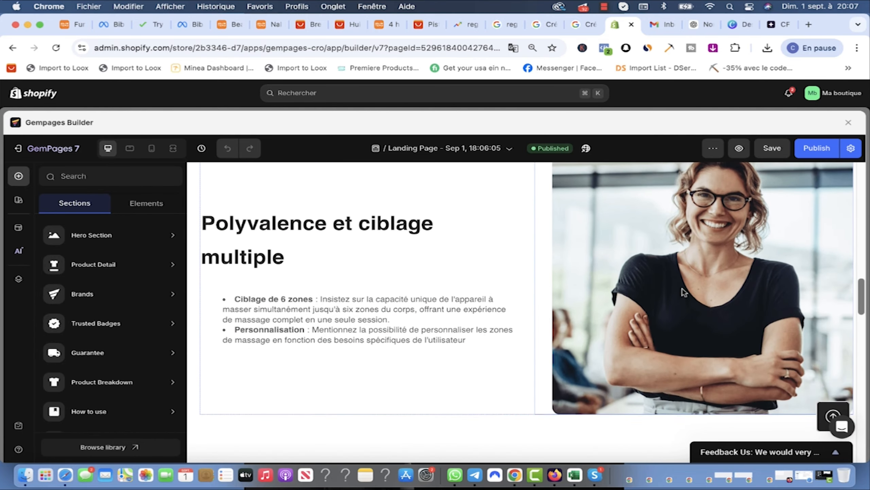
scroll(684, 291, up, 5)
click(129, 148)
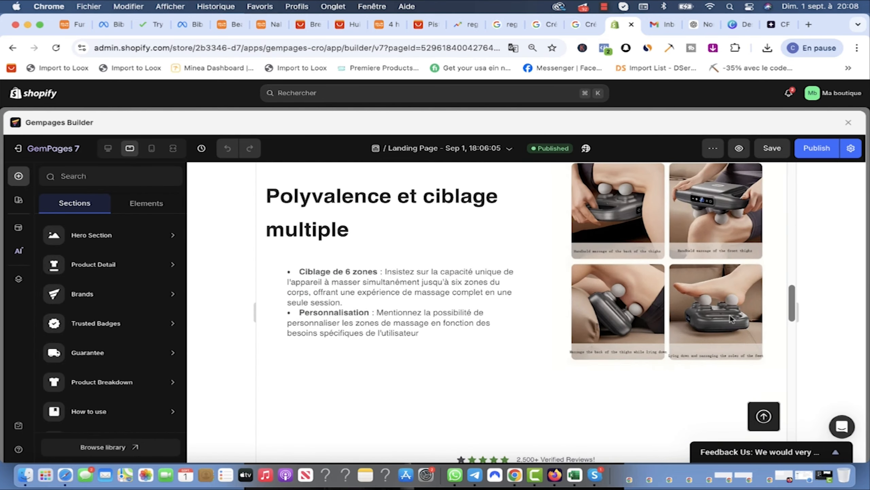
scroll(502, 251, up, 2)
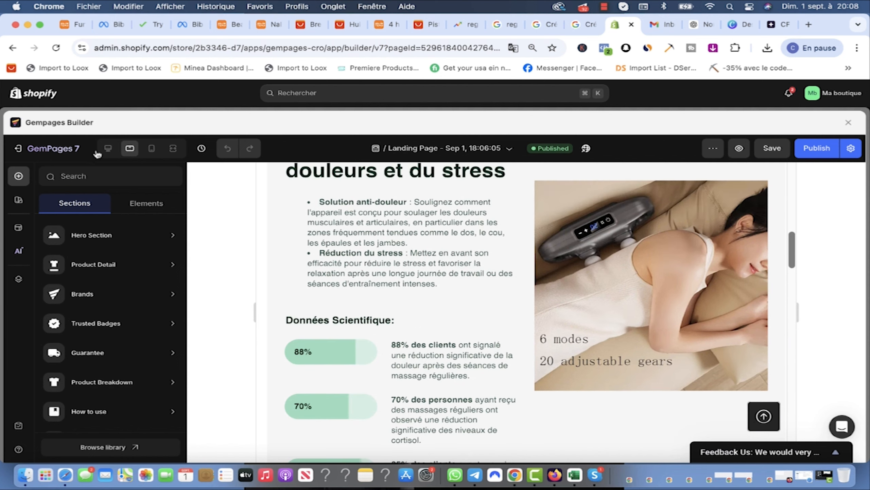
click(108, 150)
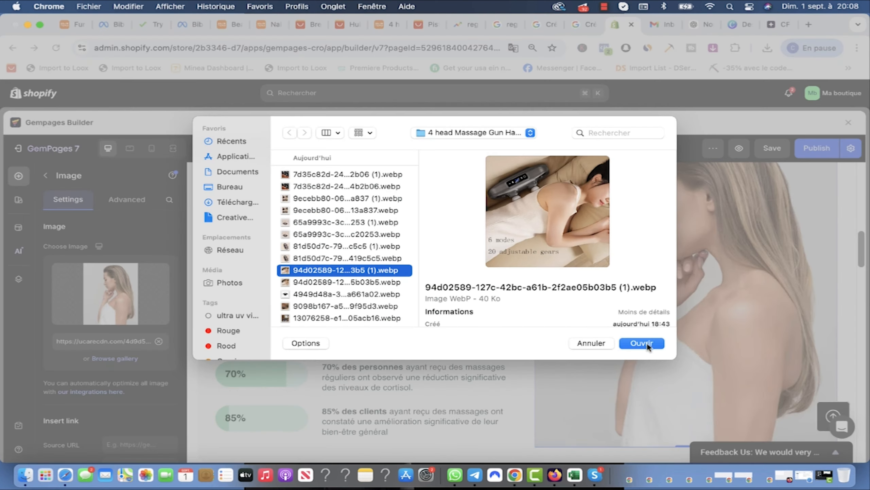
Step: Replace two benefit photos with a massager photo and the four-photo massage image
click(648, 346)
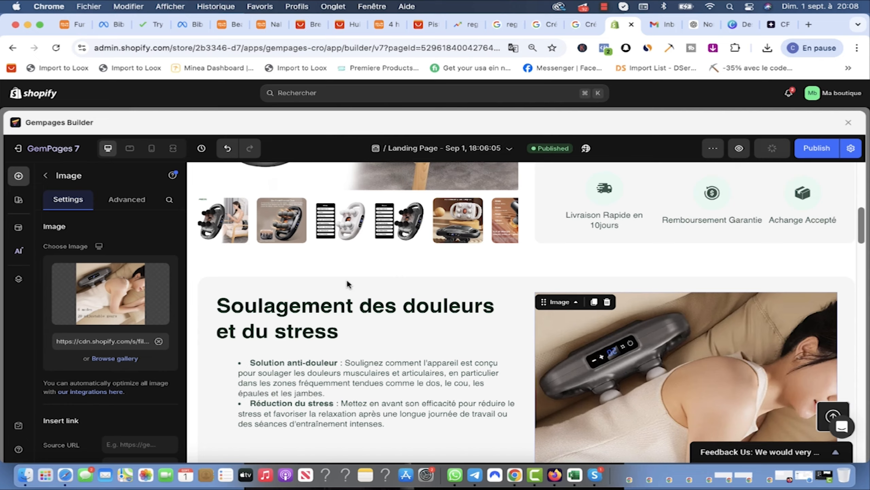
scroll(348, 283, down, 5)
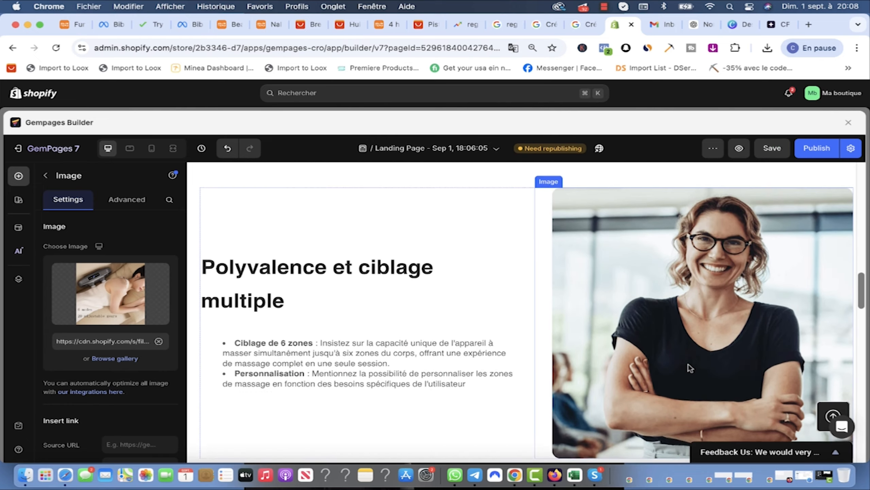
double_click(693, 357)
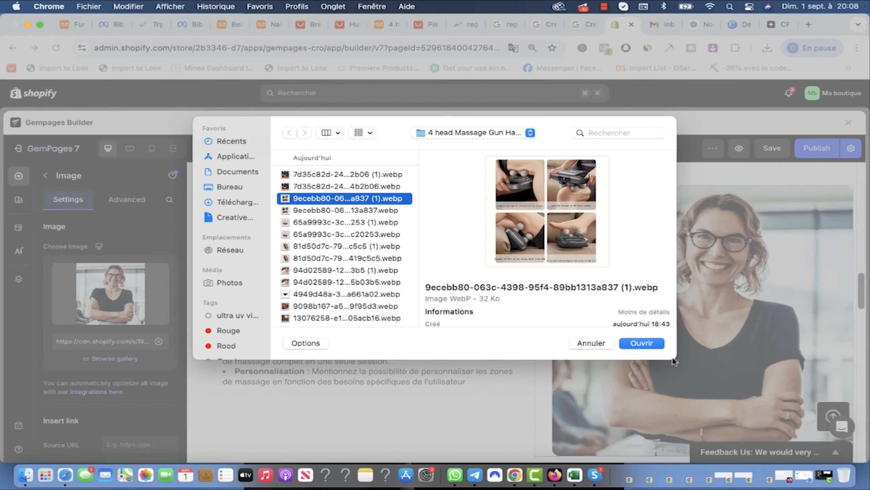
click(650, 344)
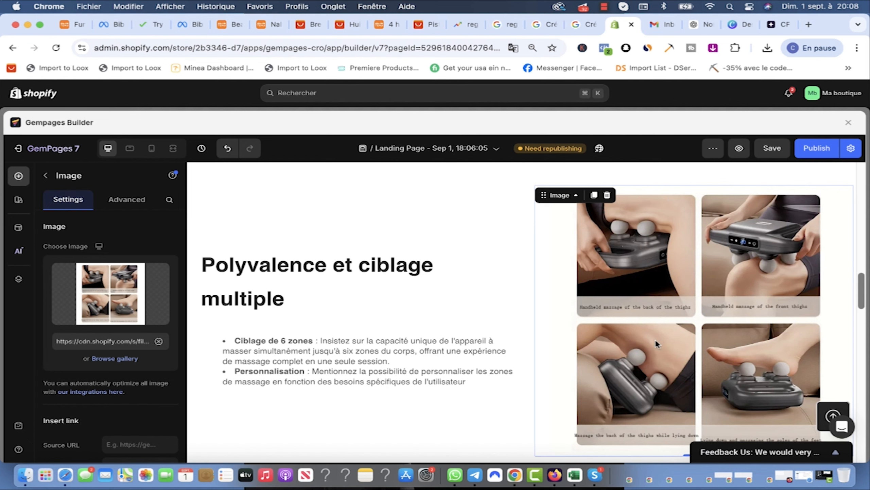
Step: Delete the can images from the first and second testimonials
scroll(359, 287, down, 10)
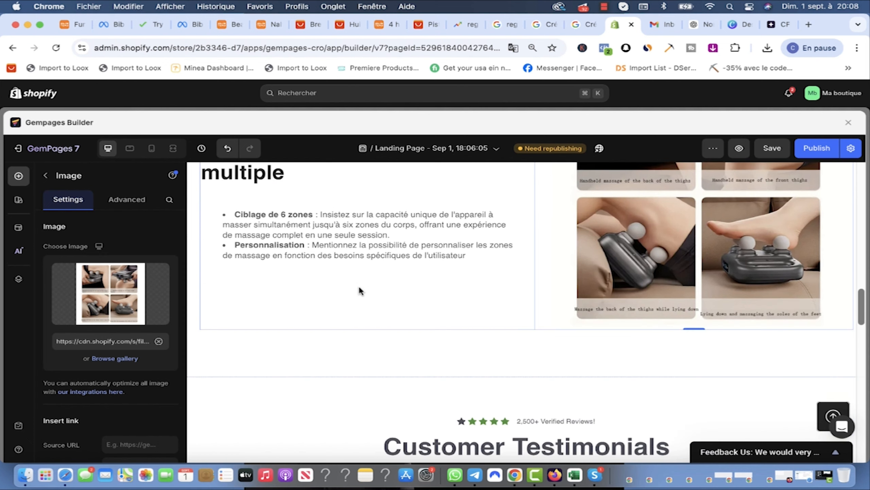
scroll(584, 324, down, 4)
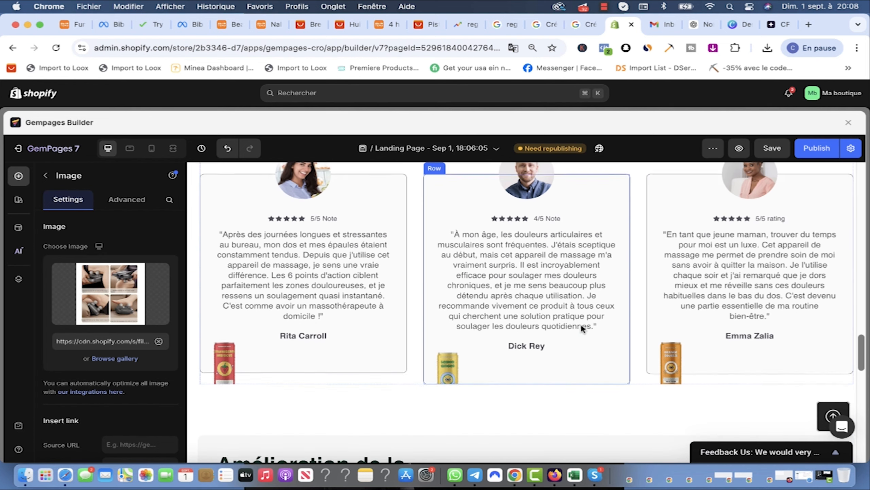
click(225, 375)
click(286, 341)
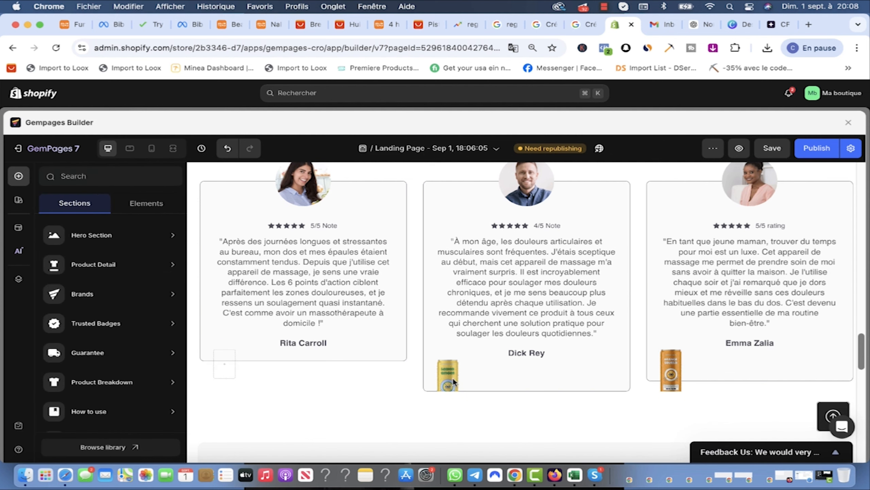
click(453, 376)
click(509, 350)
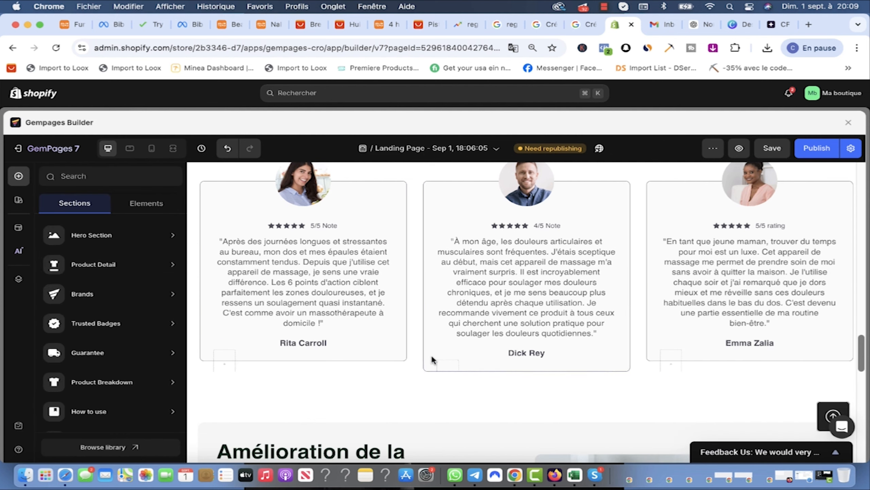
Step: Swap the circulation section's kitten photo for the four-link drivetrain image
scroll(448, 364, down, 3)
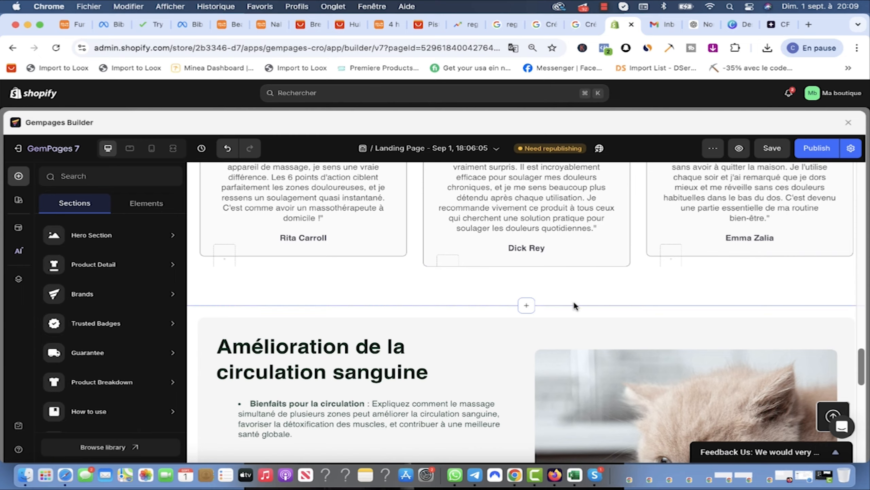
scroll(562, 308, down, 5)
scroll(515, 257, up, 2)
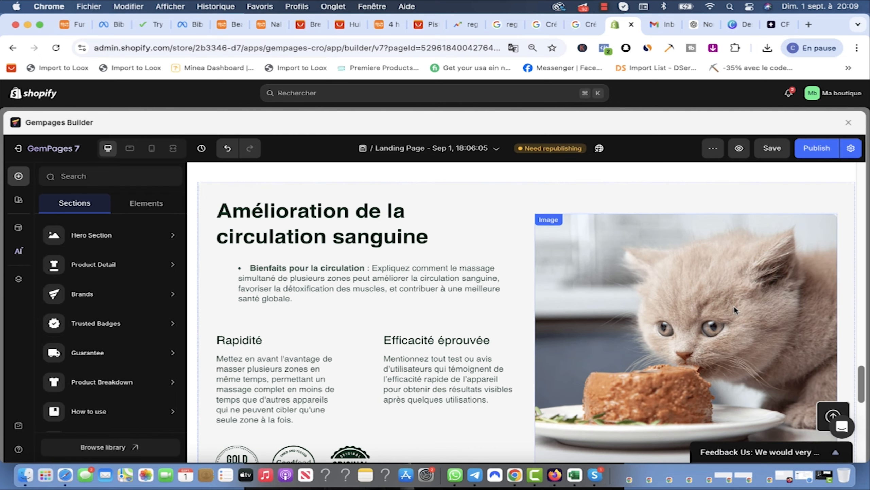
scroll(734, 308, down, 2)
click(131, 151)
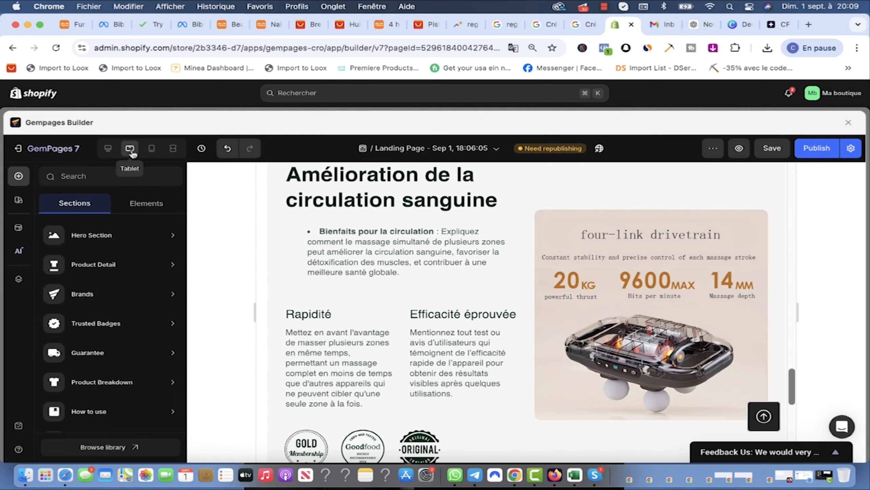
click(109, 150)
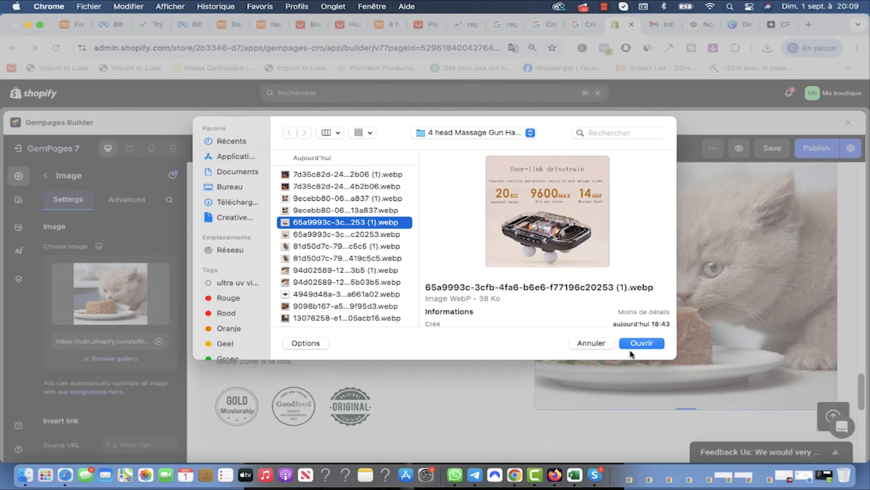
click(630, 350)
Step: Check the page in the mobile layout and save the changes
scroll(641, 318, up, 5)
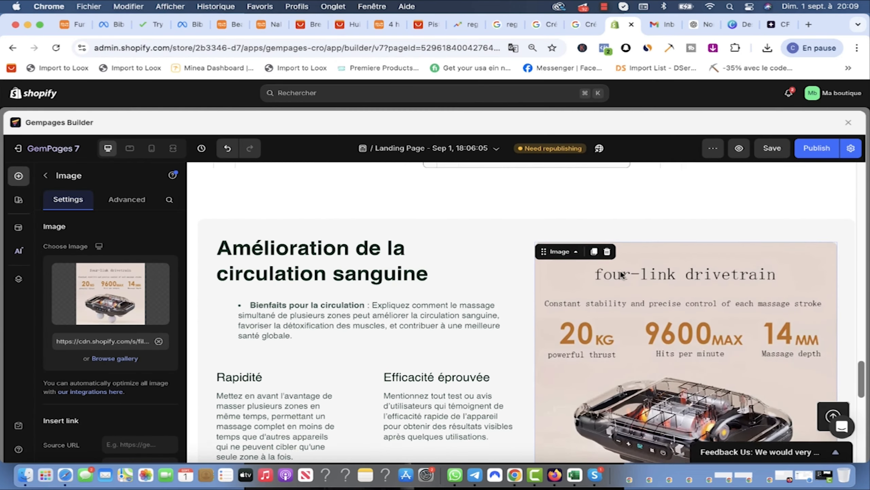
click(152, 149)
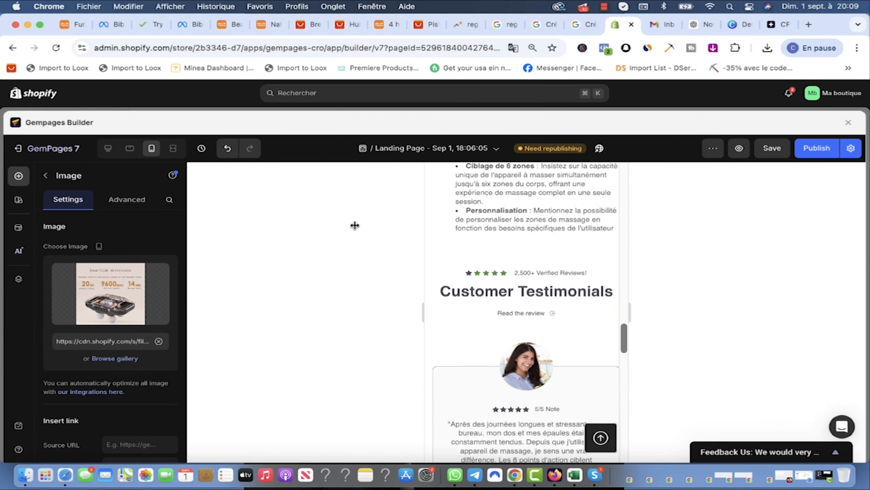
scroll(511, 306, down, 10)
scroll(512, 307, down, 8)
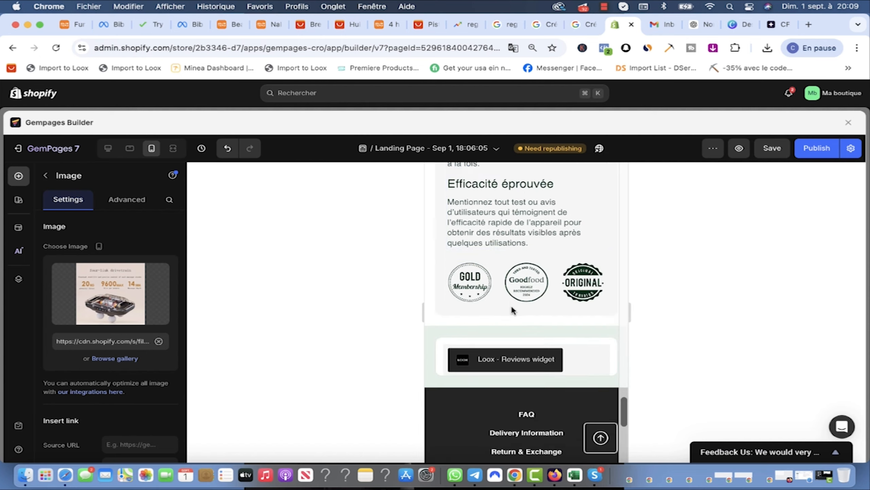
scroll(511, 305, up, 20)
scroll(535, 169, down, 3)
click(773, 148)
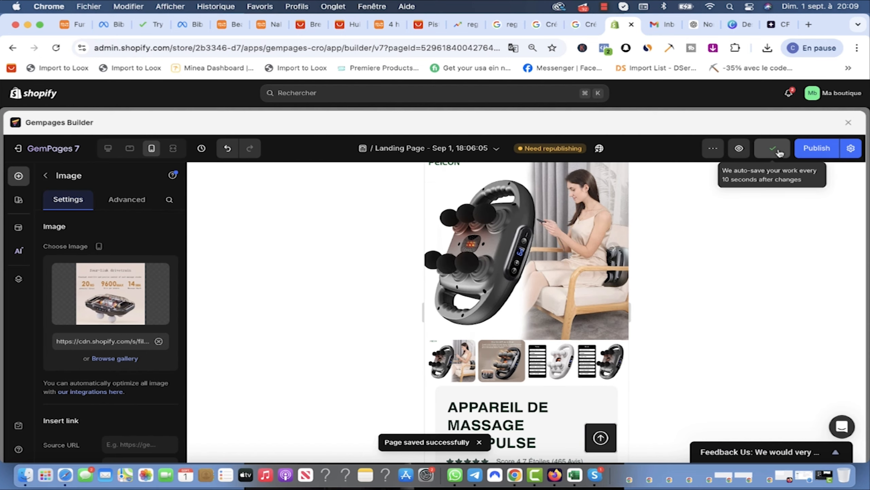
Step: Switch through tablet back to desktop layout and open a live preview
click(130, 151)
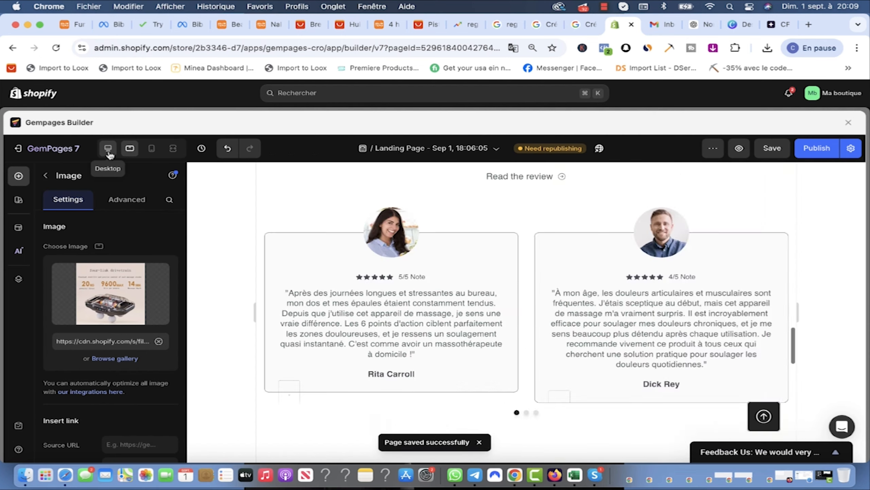
click(108, 150)
click(818, 151)
scroll(651, 195, down, 6)
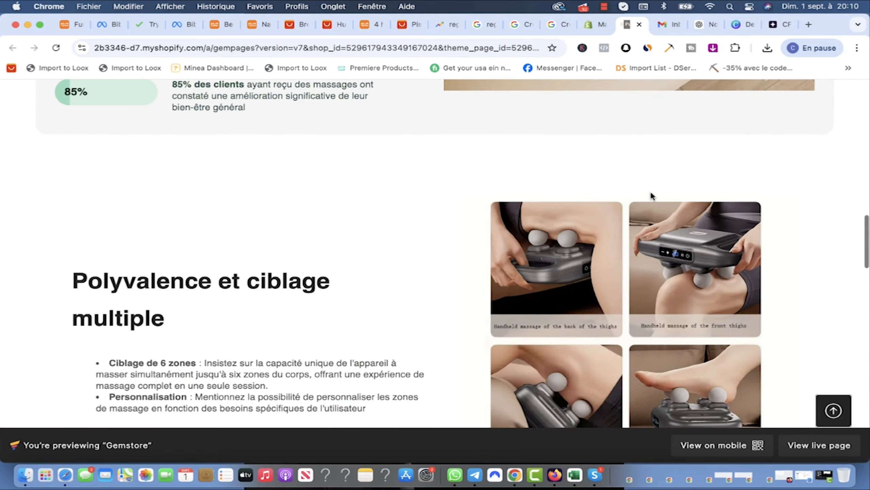
scroll(646, 195, down, 5)
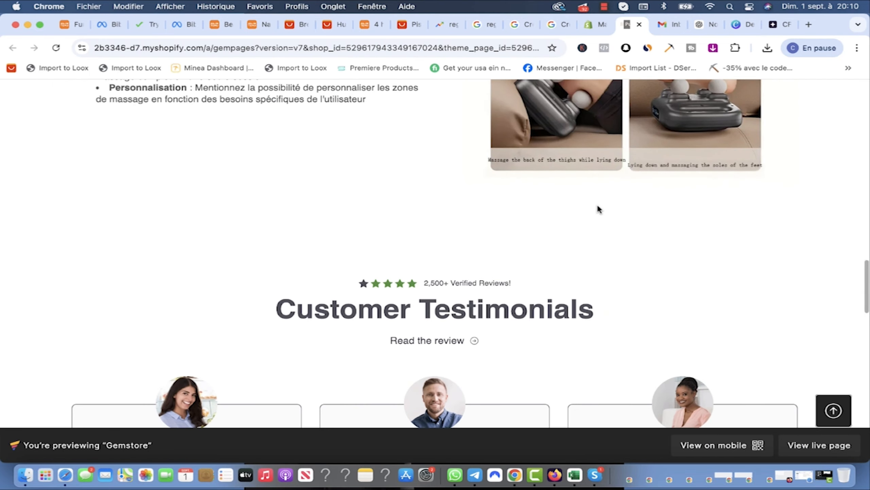
scroll(641, 208, up, 15)
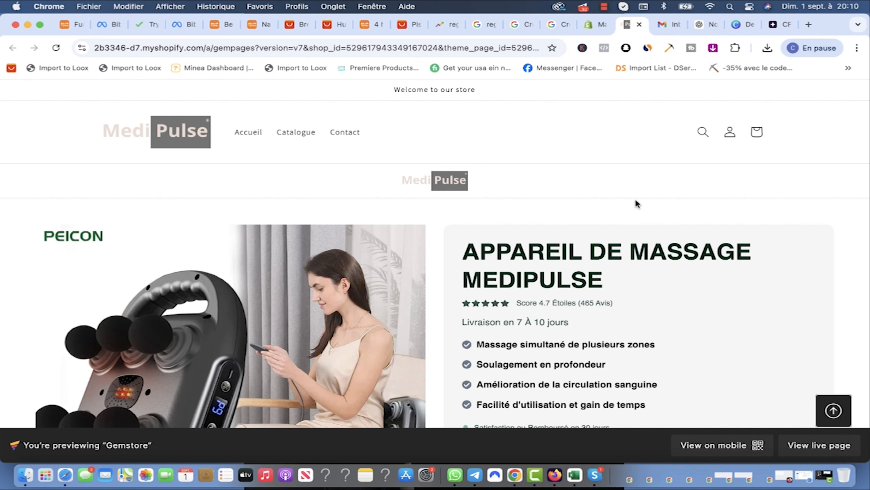
scroll(689, 232, down, 5)
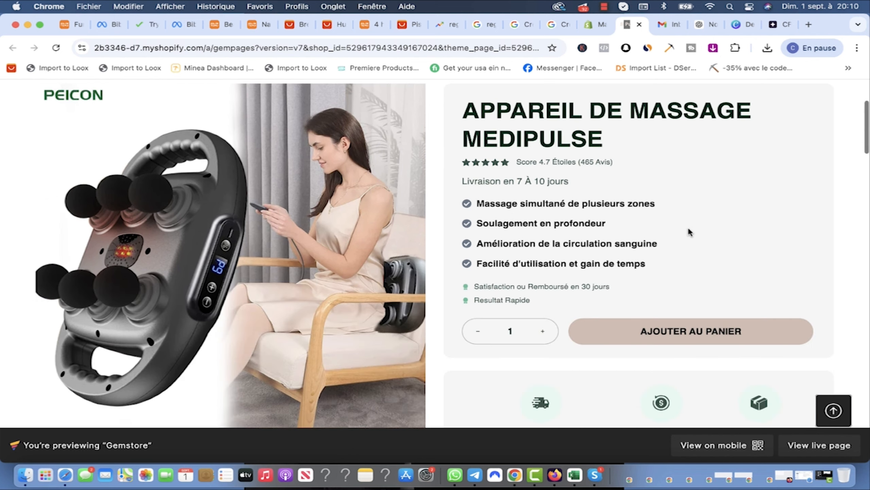
scroll(690, 232, down, 2)
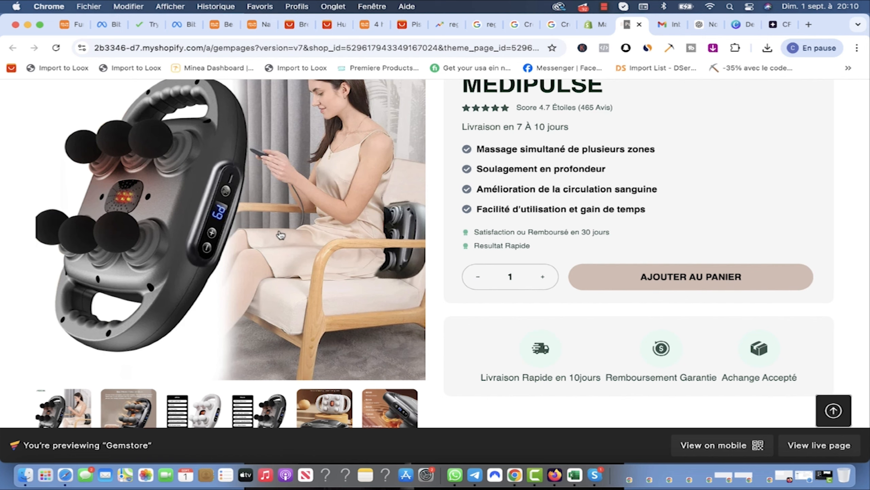
scroll(279, 309, down, 3)
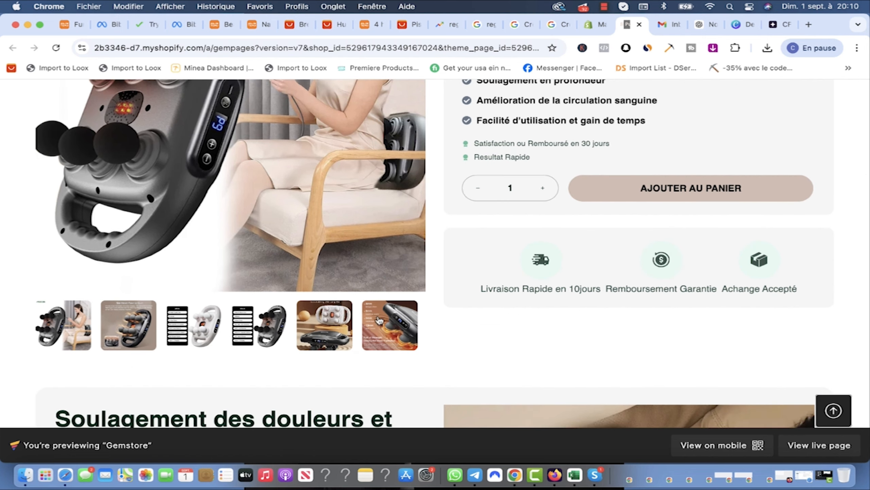
scroll(379, 321, down, 7)
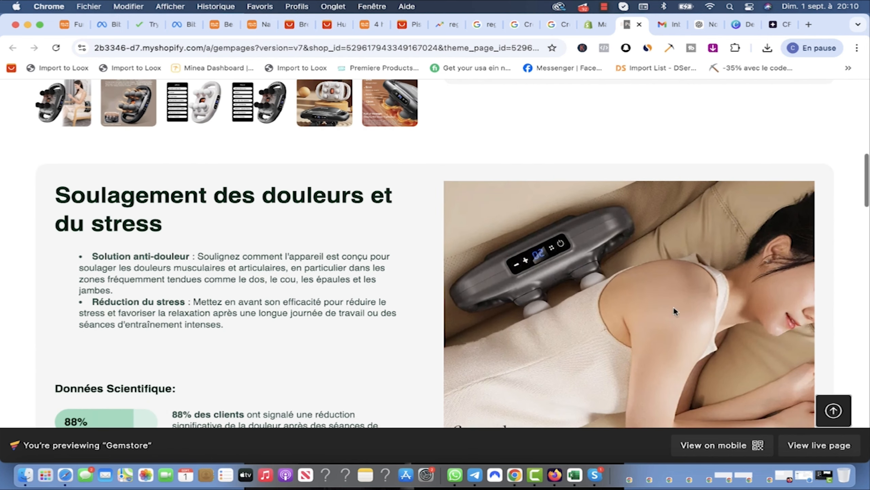
scroll(406, 264, down, 4)
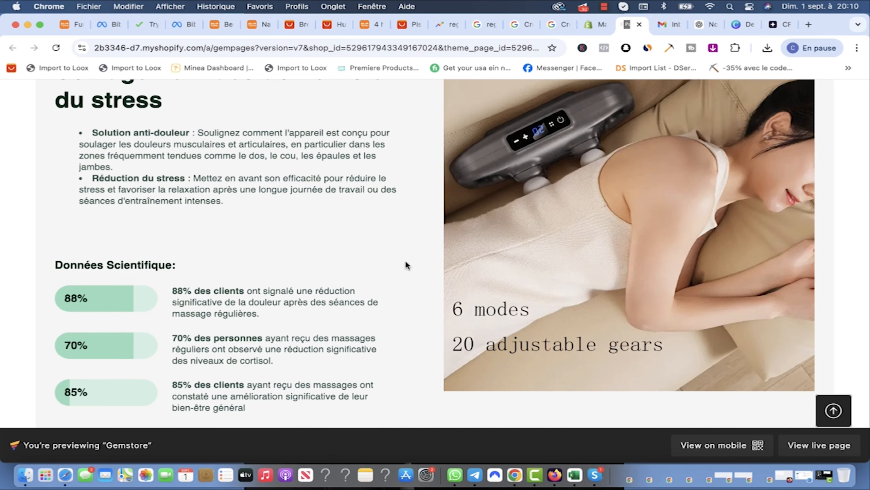
scroll(403, 264, down, 9)
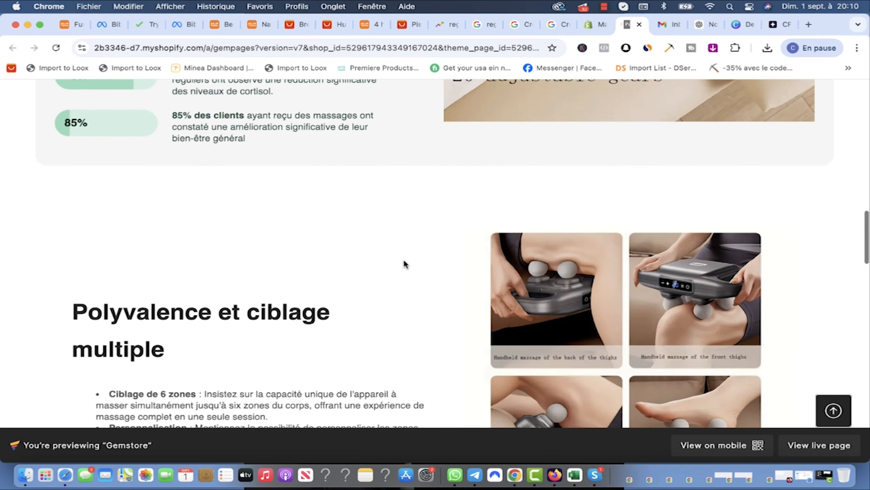
scroll(436, 279, up, 10)
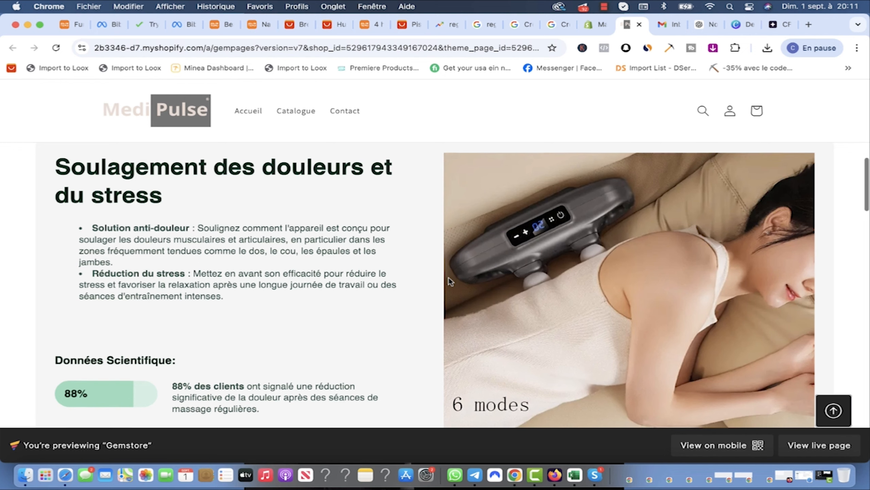
scroll(437, 278, down, 4)
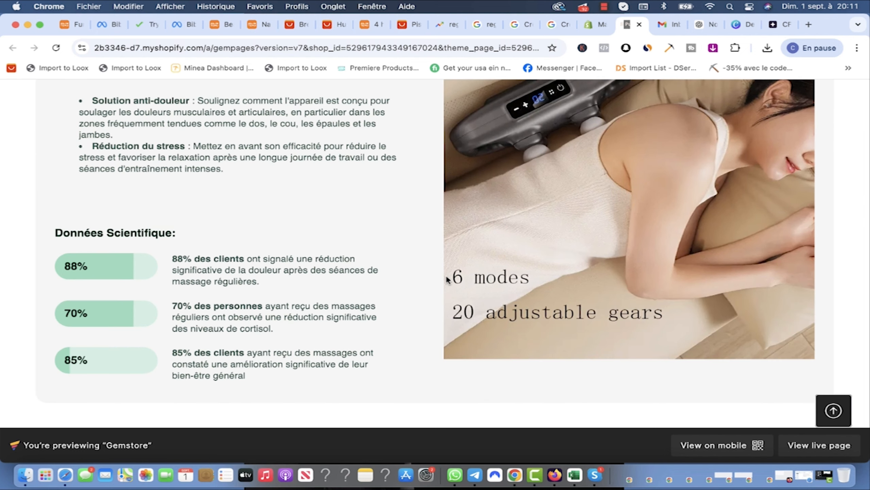
scroll(446, 278, up, 15)
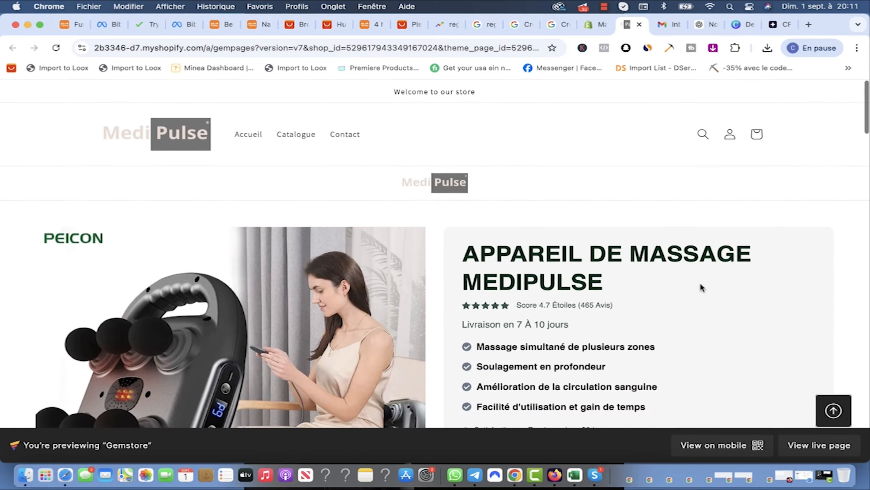
scroll(396, 254, down, 15)
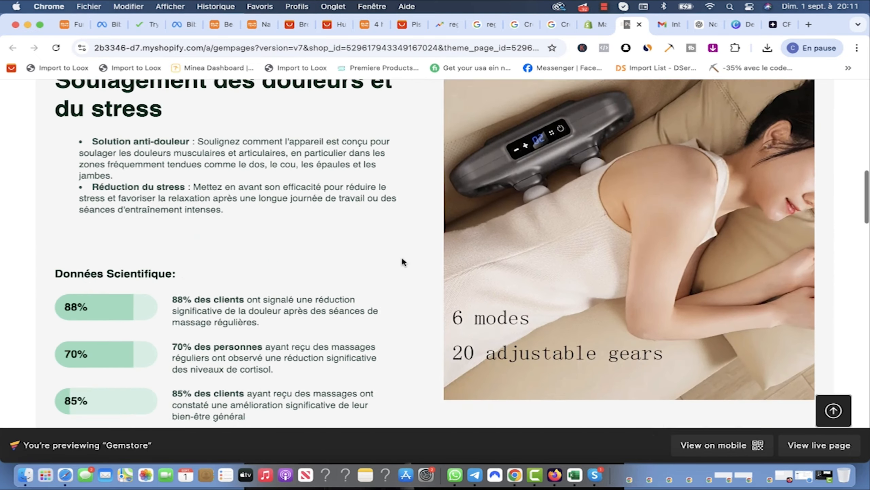
scroll(404, 261, down, 10)
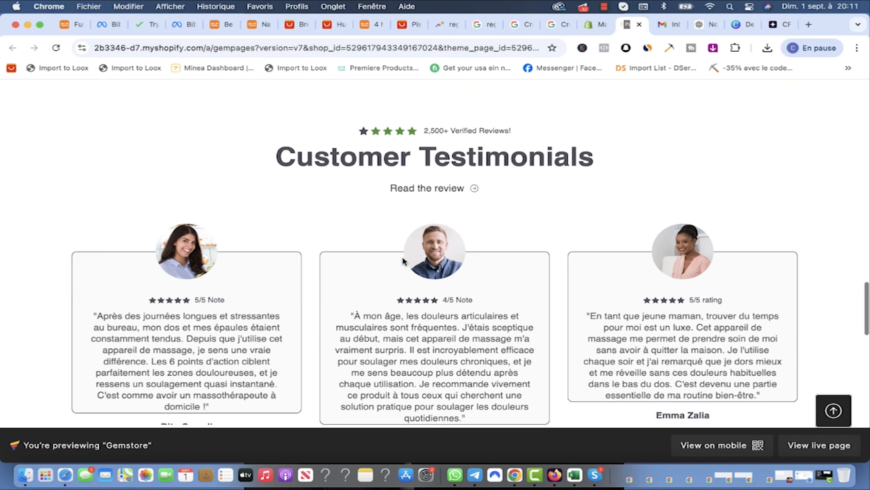
scroll(403, 262, down, 15)
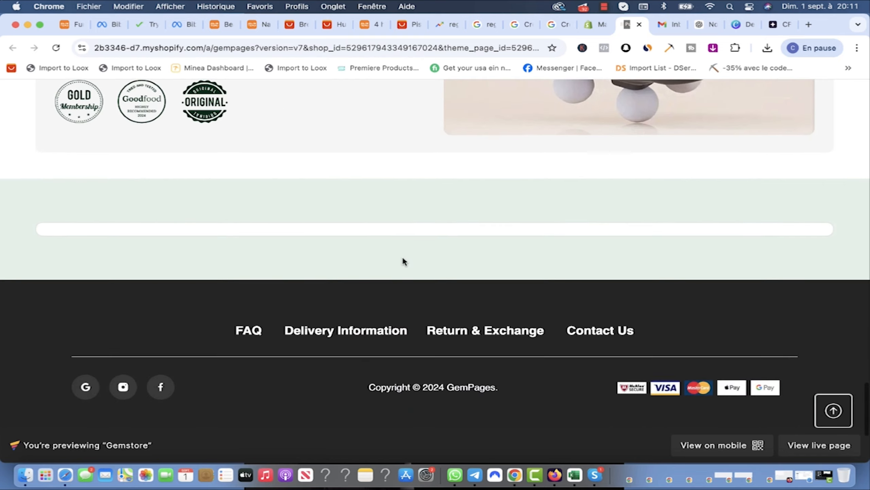
scroll(404, 261, up, 5)
scroll(343, 300, down, 2)
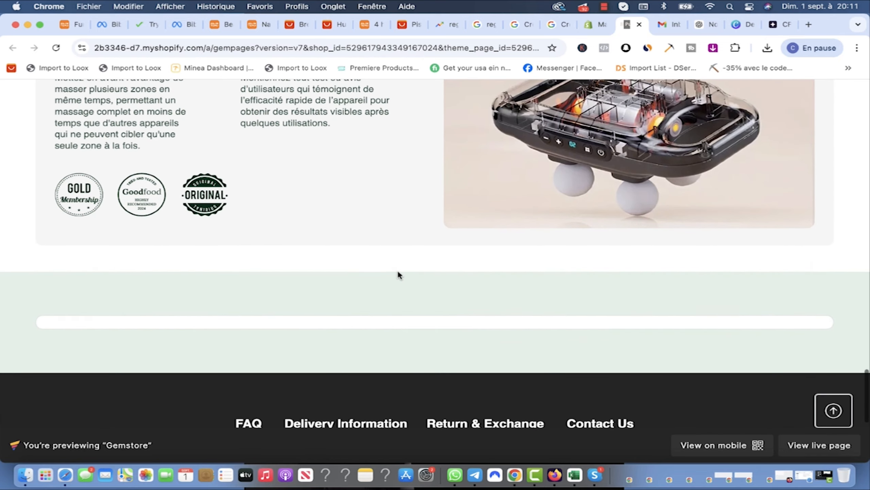
scroll(398, 274, up, 20)
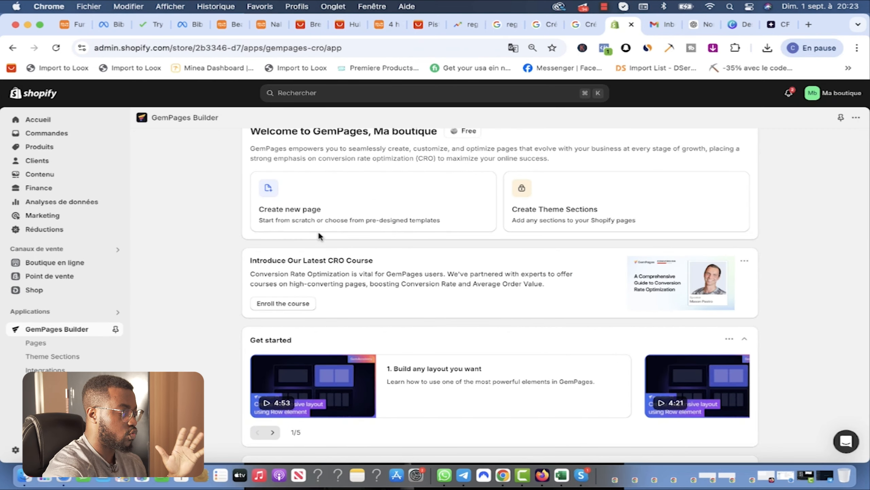
Step: Start a new page and filter templates to Home Page, showing Beauty - V1 and Bikini & Swimwear
click(340, 211)
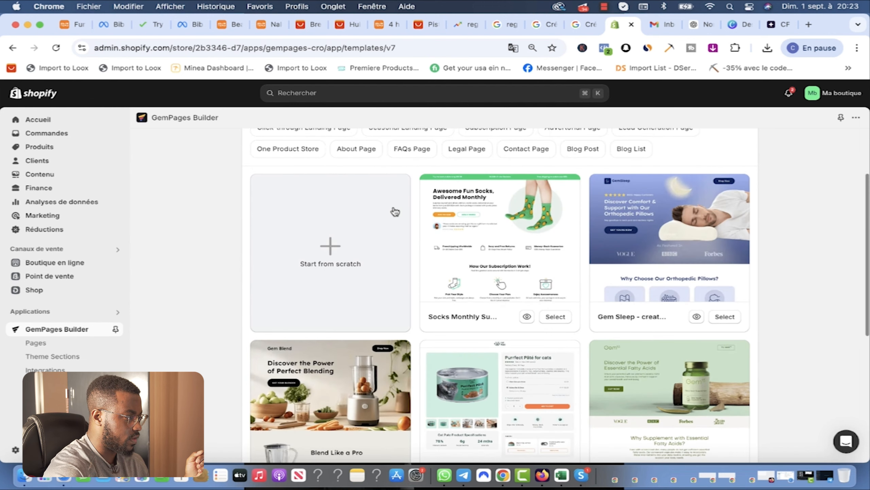
scroll(395, 210, up, 3)
click(341, 194)
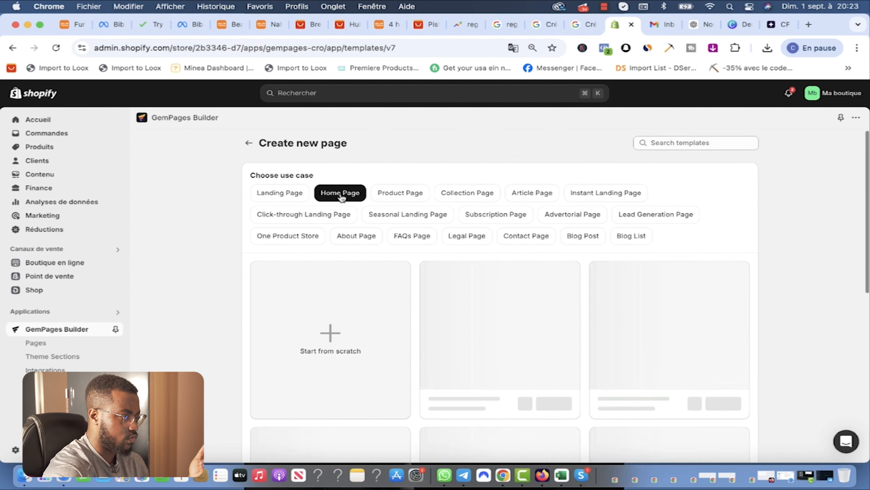
scroll(486, 283, down, 10)
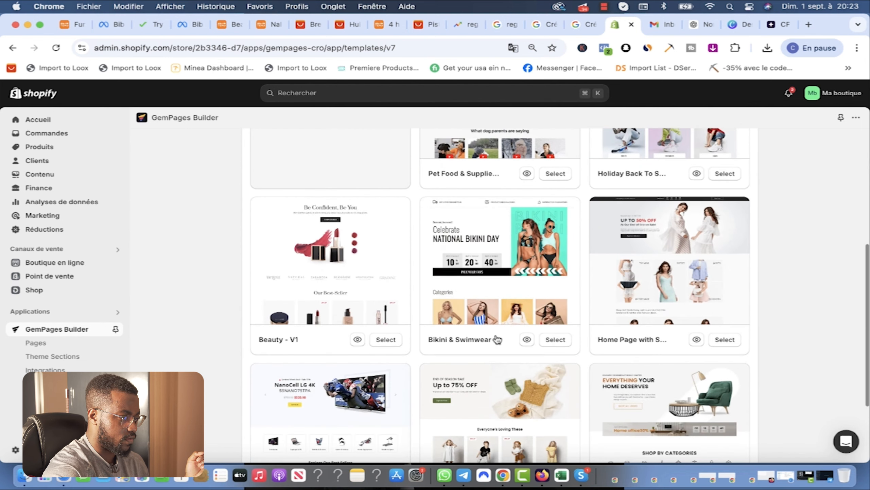
scroll(428, 323, up, 5)
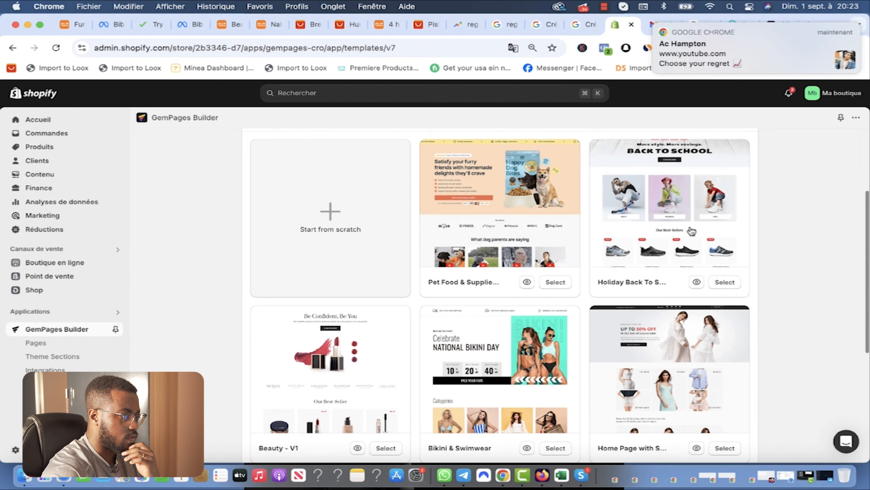
Step: Preview the Holiday Back To School template, scroll through it, and select it
click(672, 219)
scroll(517, 315, down, 15)
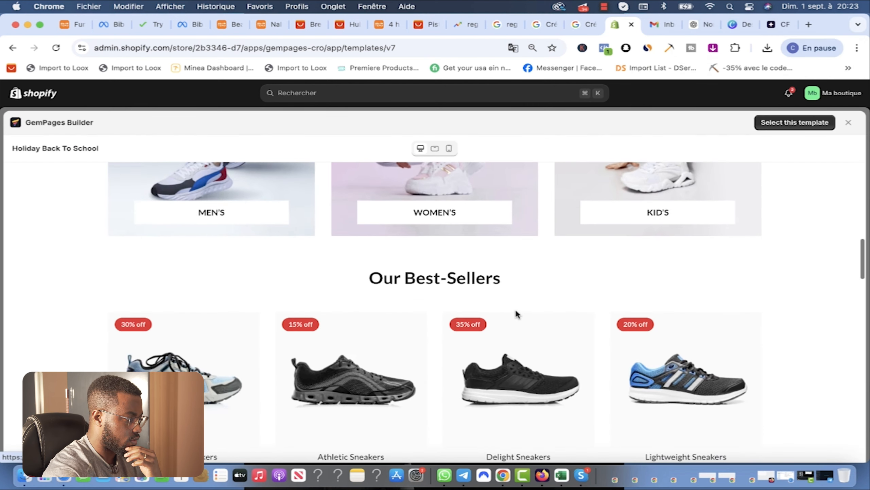
scroll(516, 310, down, 15)
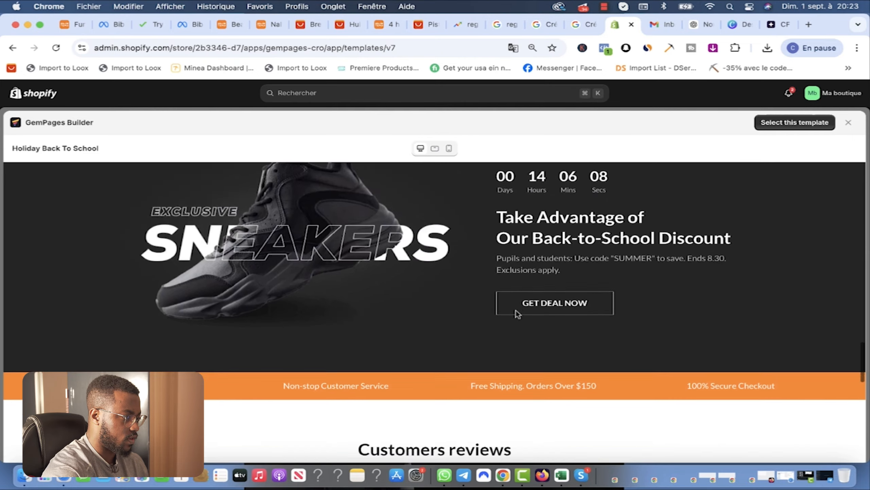
scroll(517, 311, down, 5)
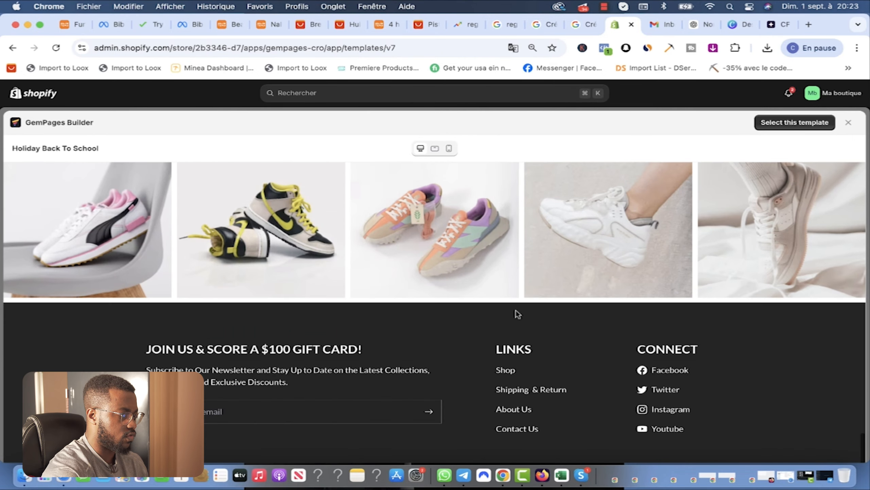
scroll(516, 310, up, 20)
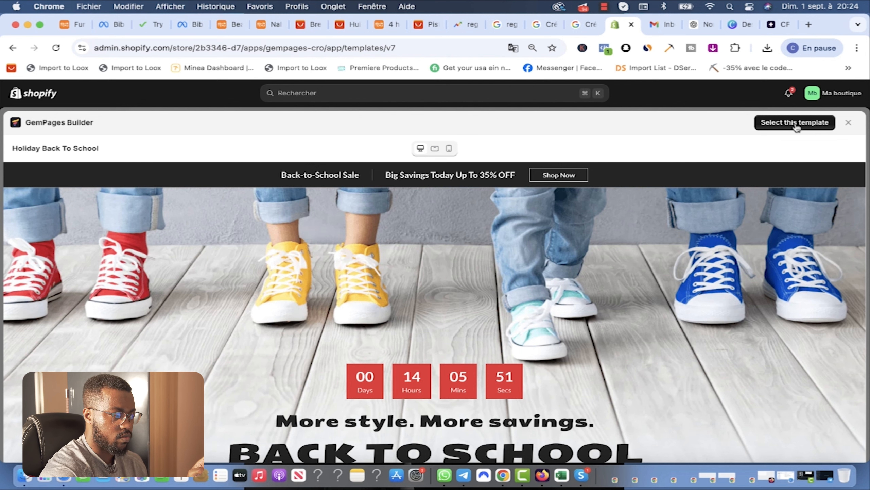
click(796, 124)
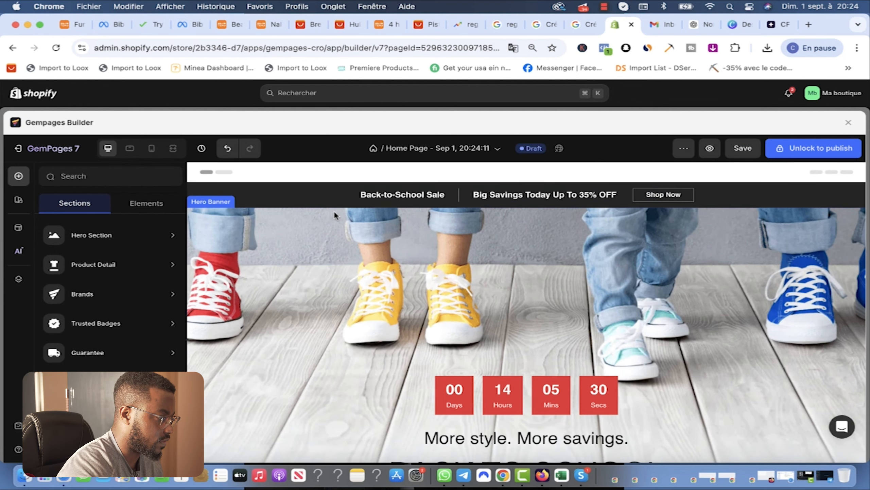
Step: Delete the word 'Sale' from the Back-to-School Sale announcement
click(408, 196)
drag(396, 195, 425, 197)
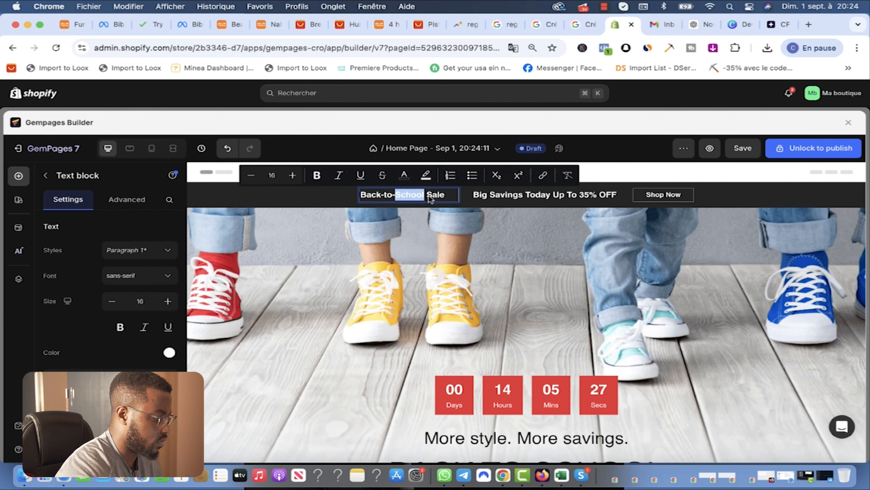
triple_click(431, 199)
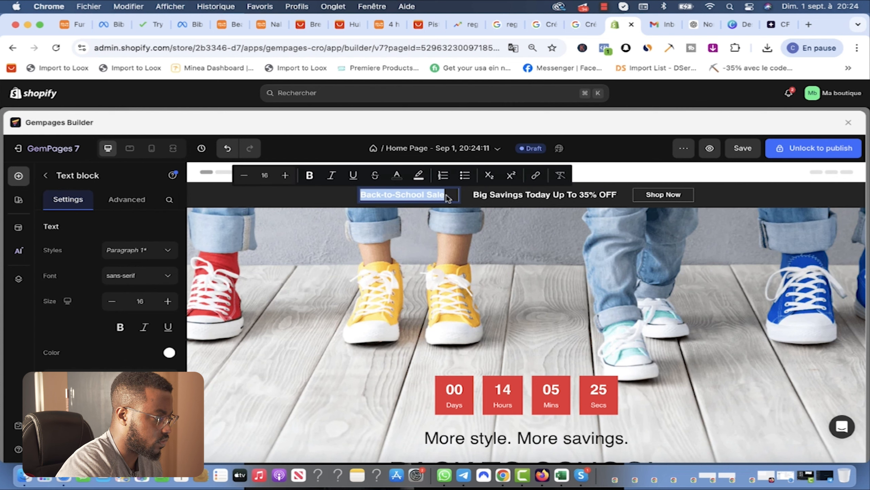
click(446, 197)
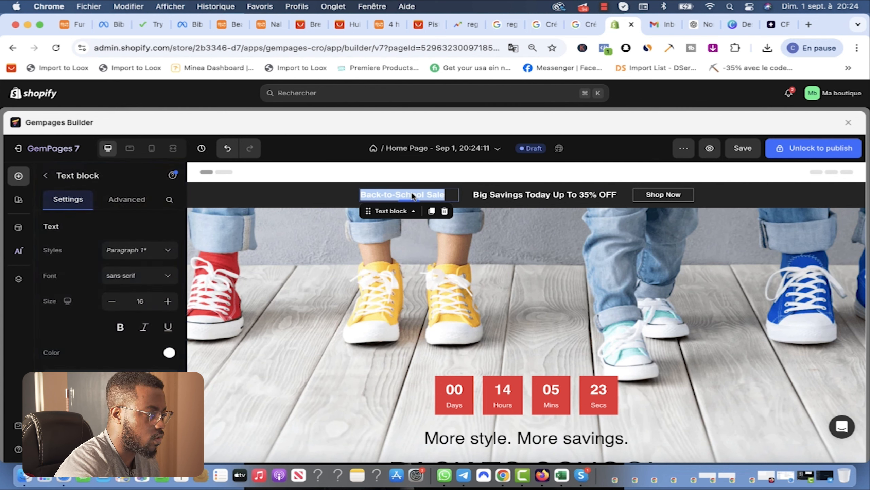
click(412, 197)
click(432, 196)
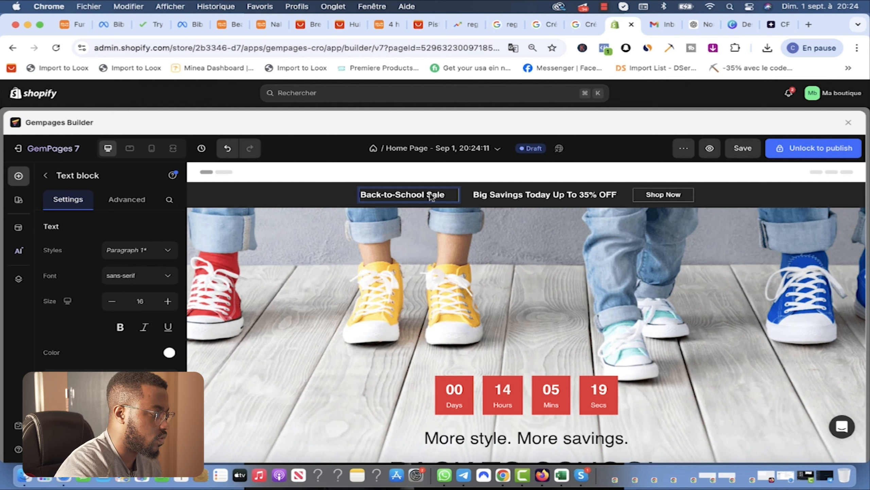
double_click(430, 197)
key(BackSpace)
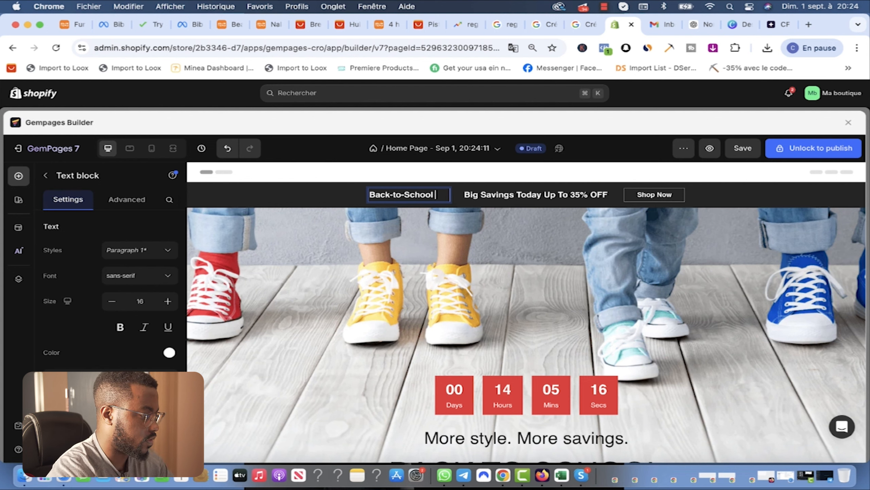
Step: Rewrite the offer text to 'Profiez de 35% réduction'
double_click(501, 196)
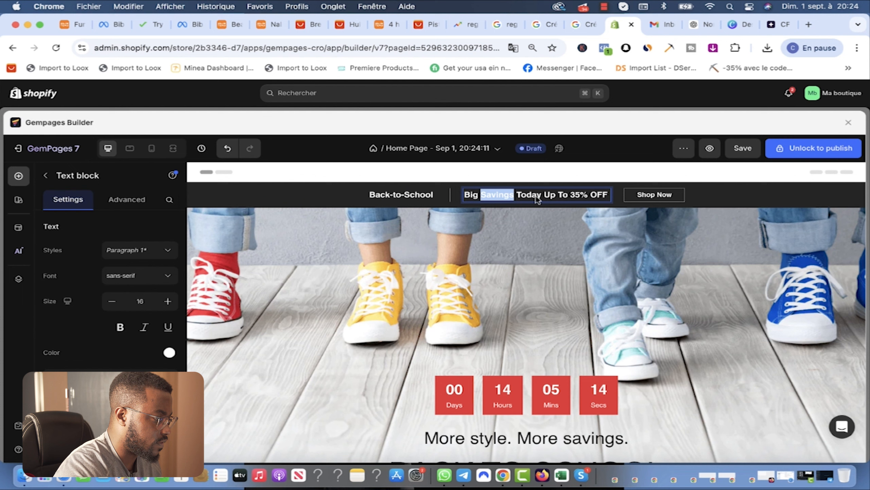
click(566, 198)
drag(560, 198, 464, 197)
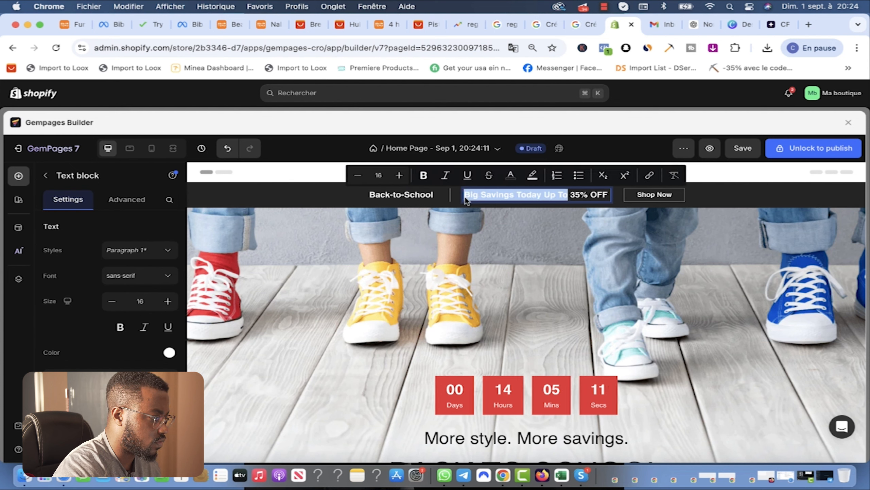
text(Profiez de)
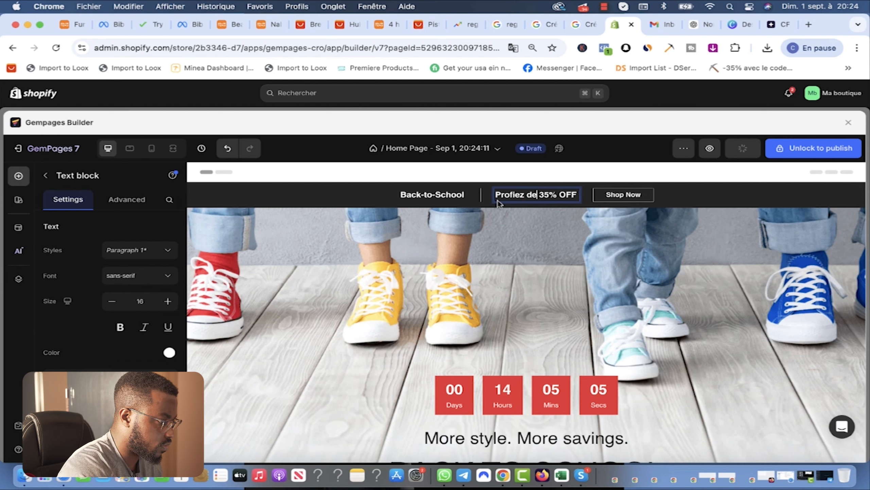
drag(578, 196, 560, 198)
text(reeduction)
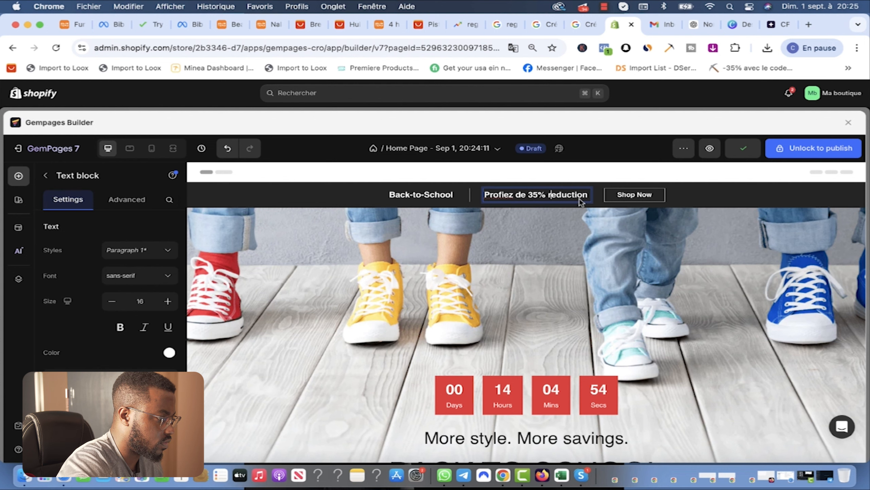
key(BackSpace)
text(é)
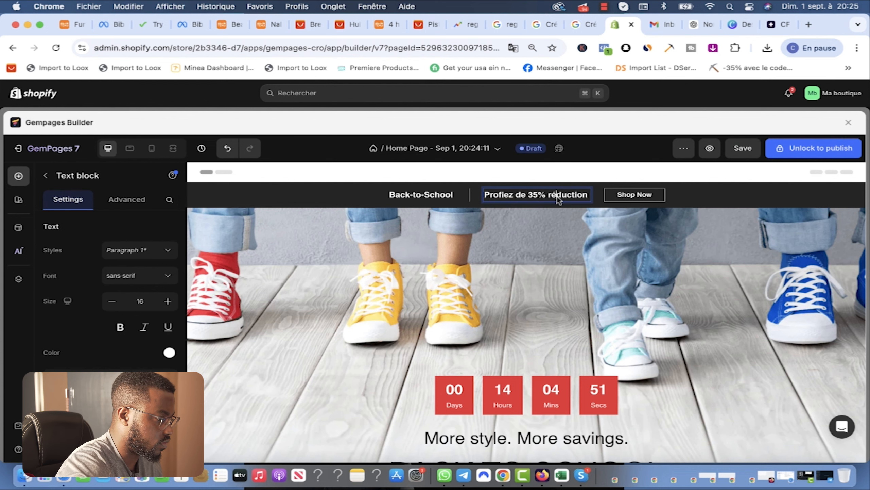
Step: Save the page and delete the Shop Now button from the announcement bar
click(751, 156)
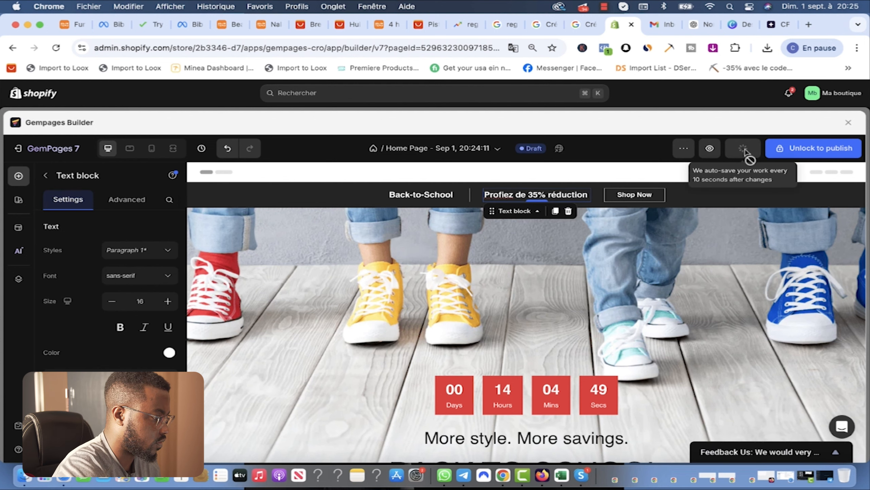
scroll(651, 177, down, 2)
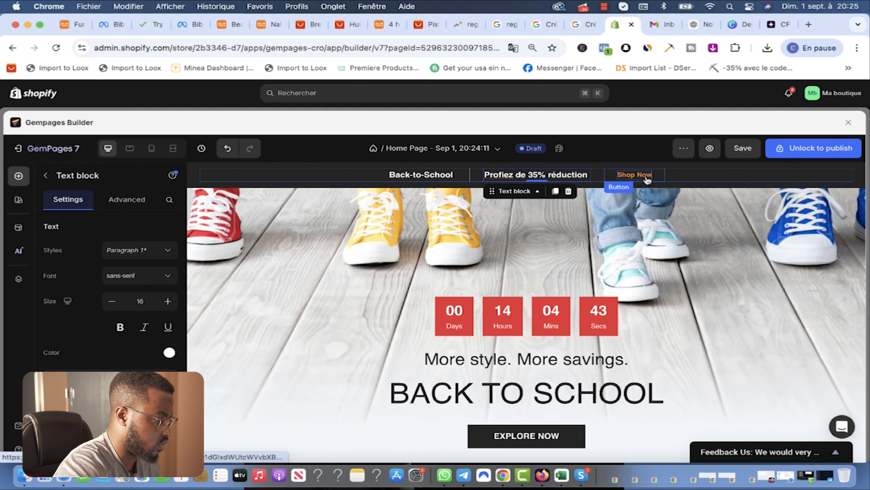
click(646, 176)
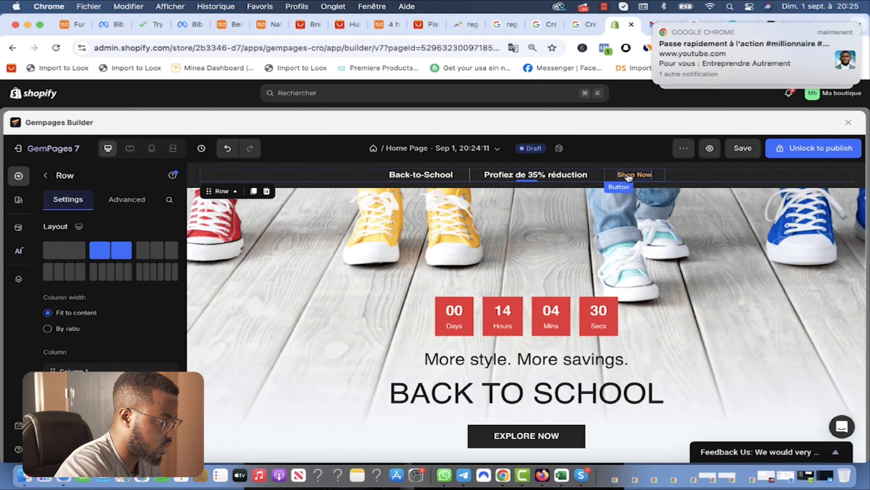
click(629, 176)
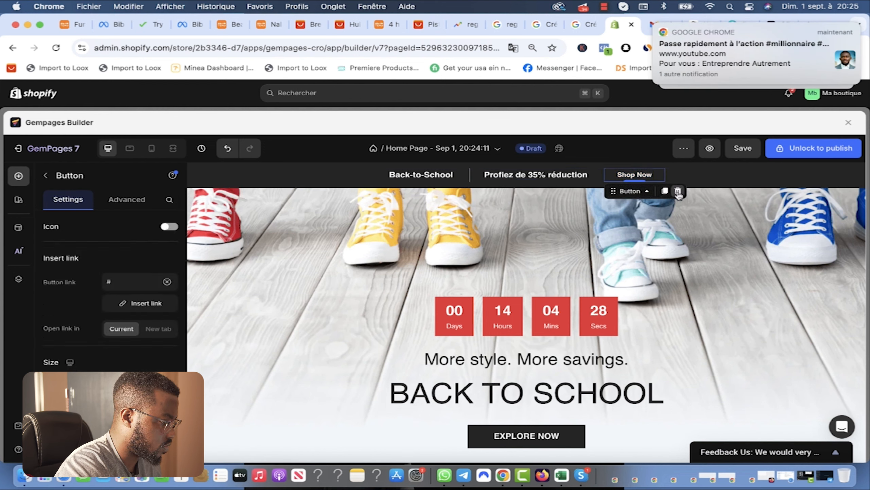
click(678, 192)
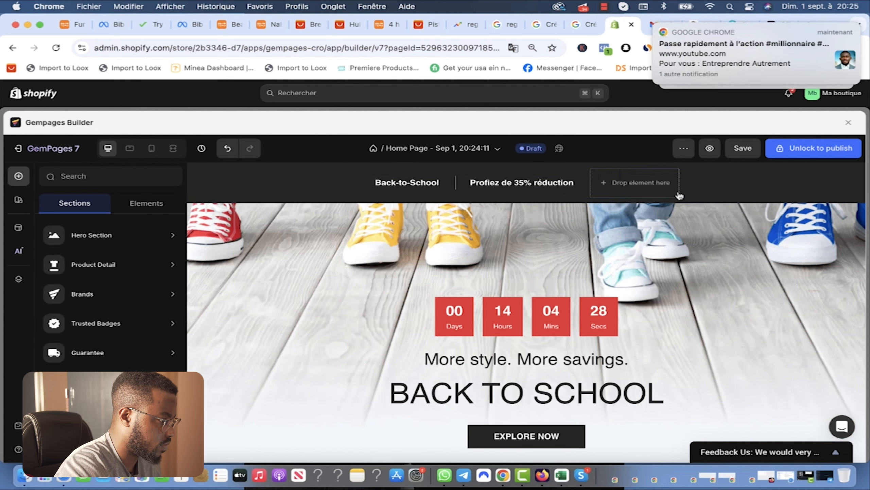
click(644, 185)
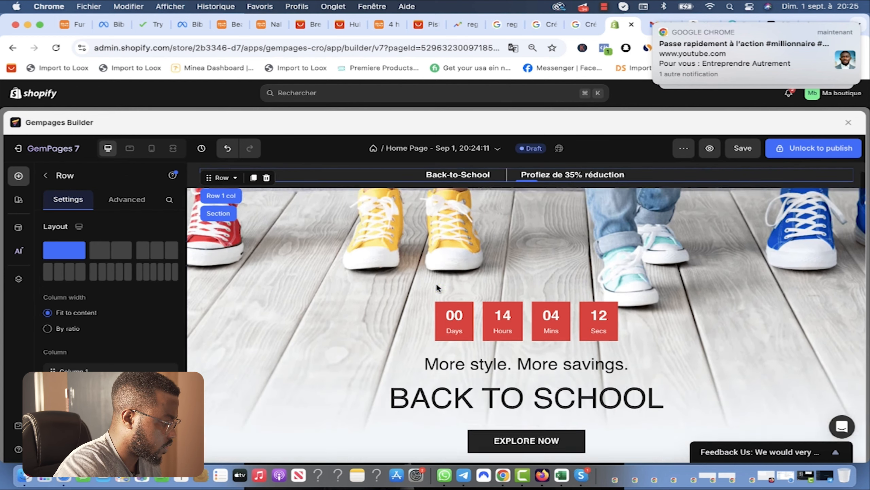
Step: Set the hero banner background to the first 7d35c82d webp massage gun image
click(403, 211)
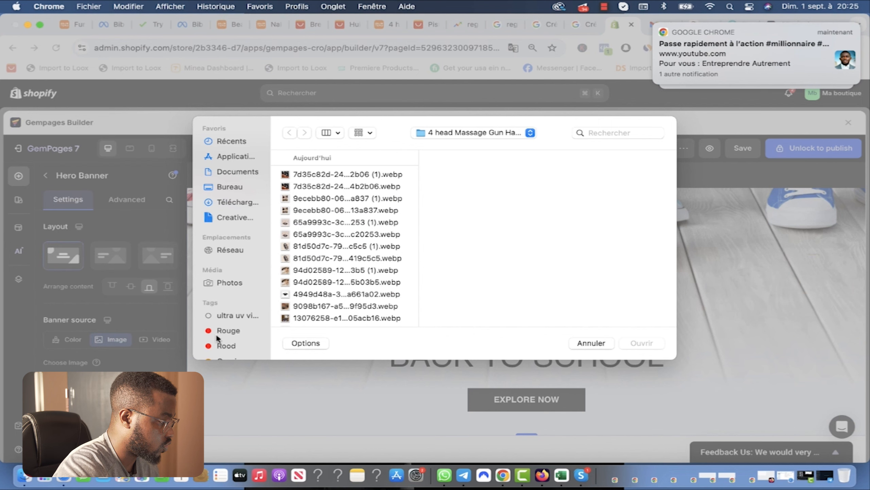
click(321, 175)
key(Down)
key(Down)
key(Up)
key(Up)
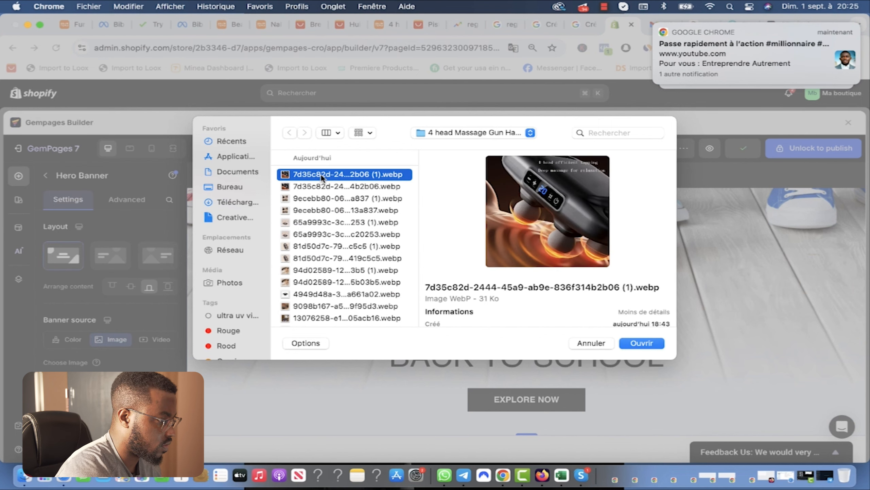
click(642, 343)
Step: Select the whole subheading line under the countdown for editing
click(567, 287)
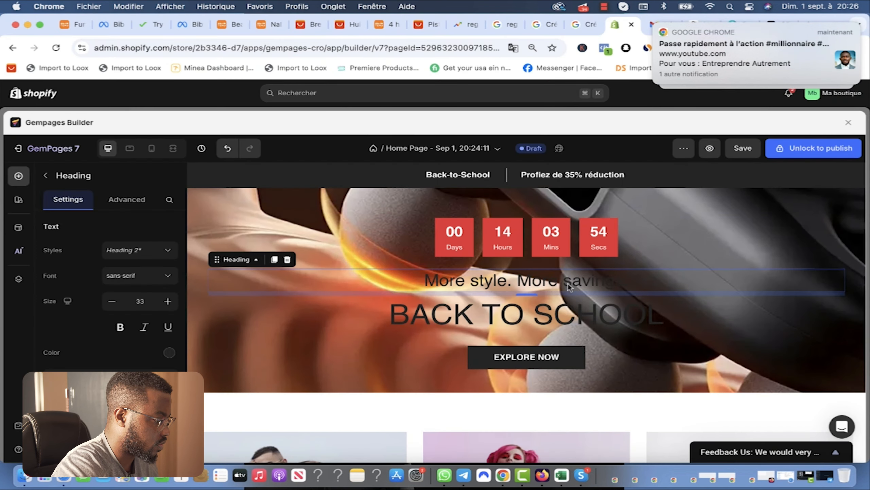
double_click(522, 283)
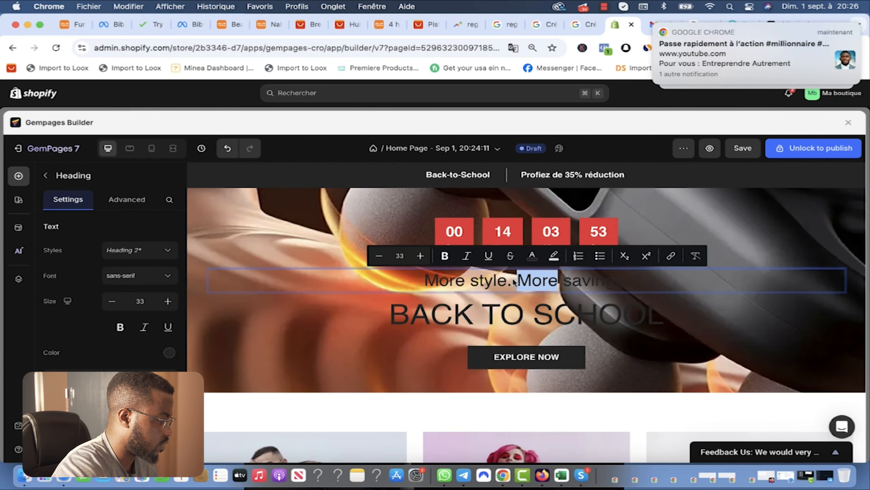
triple_click(491, 284)
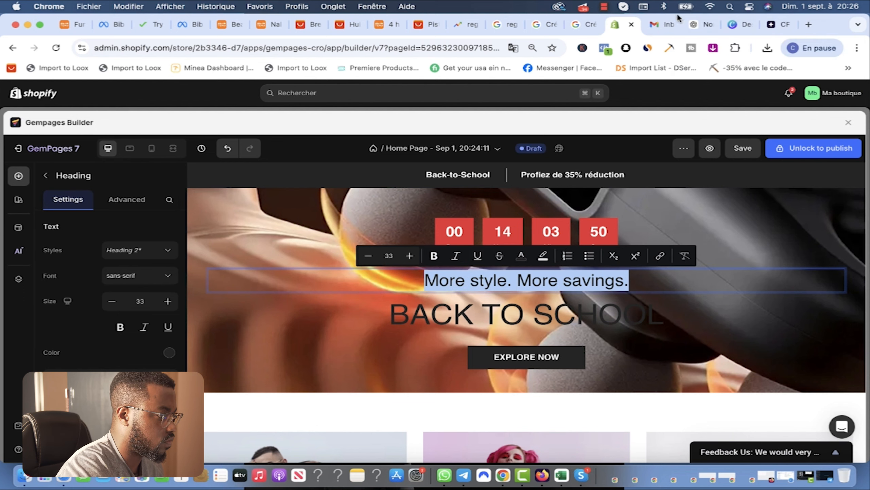
Step: Copy ChatGPT's section 7 phrase on reduced anxiety, better sleep and mental disposition
click(696, 27)
scroll(377, 308, down, 3)
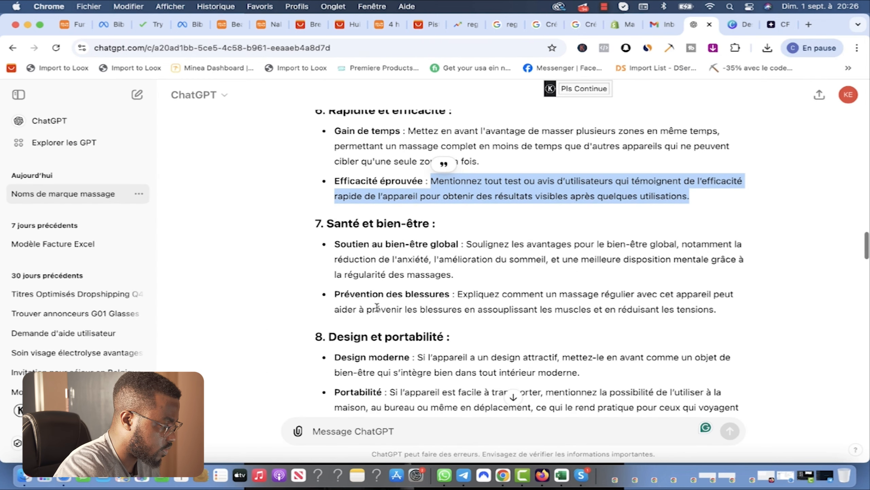
scroll(467, 362, down, 2)
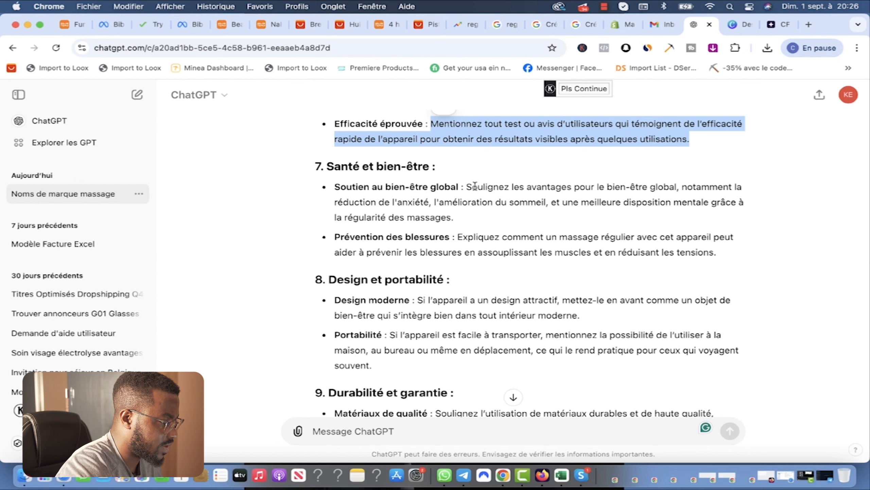
scroll(547, 227, down, 4)
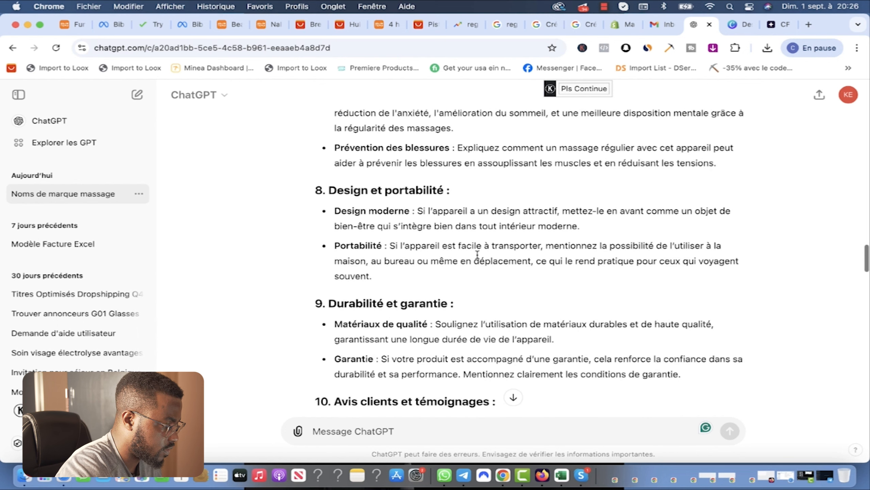
scroll(499, 287, up, 4)
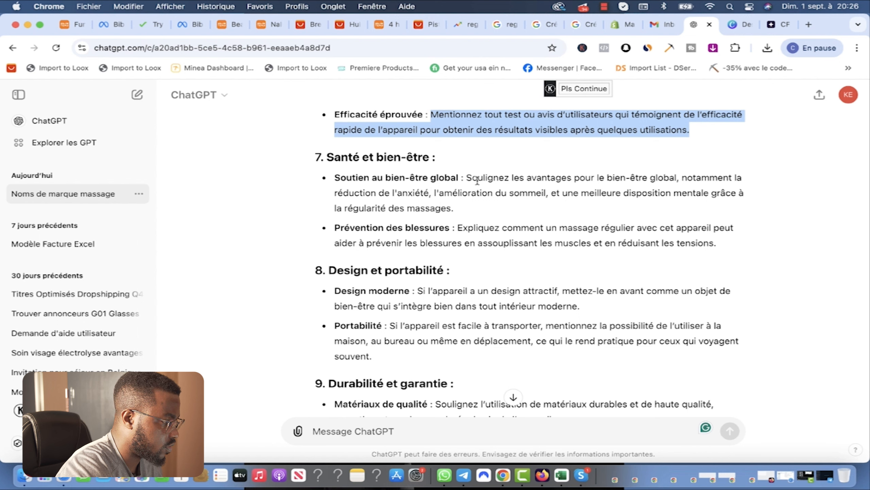
drag(467, 178, 680, 185)
drag(335, 193, 708, 196)
key(super+c)
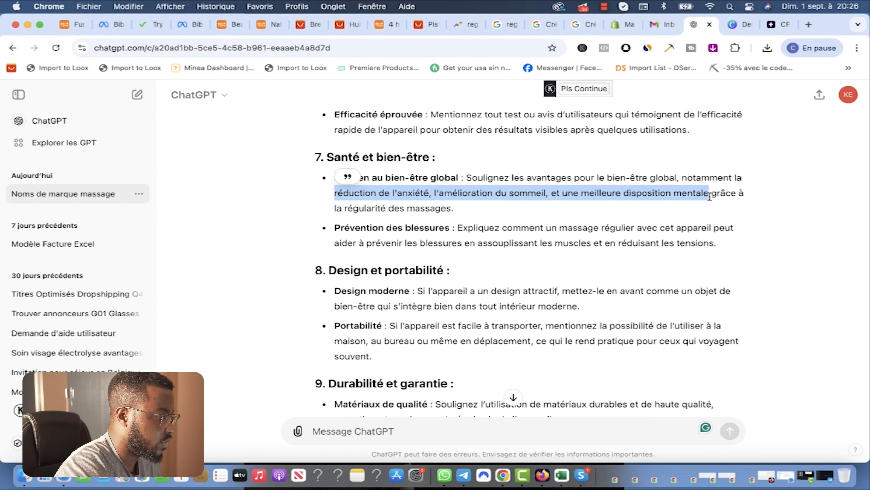
click(622, 24)
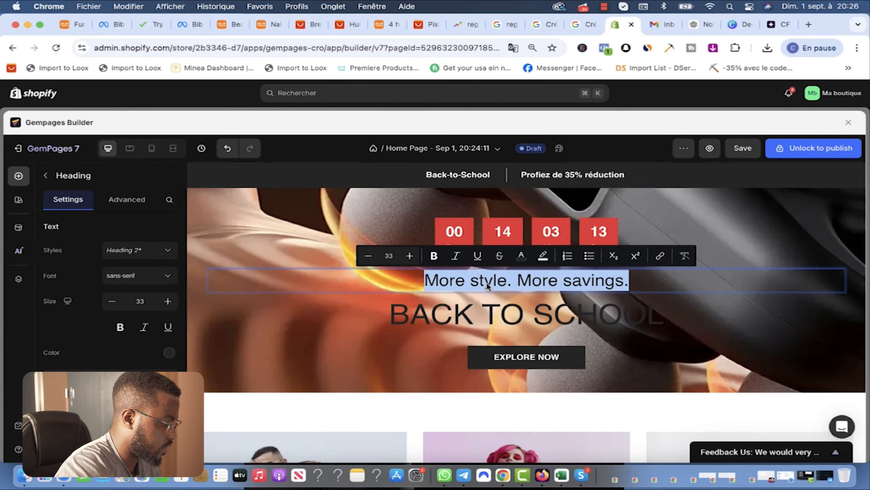
Step: Replace the hero subheading with the pasted French phrase in white, trimming it and ending it with 'en 30 Jours'
key(super+v)
key(super+a)
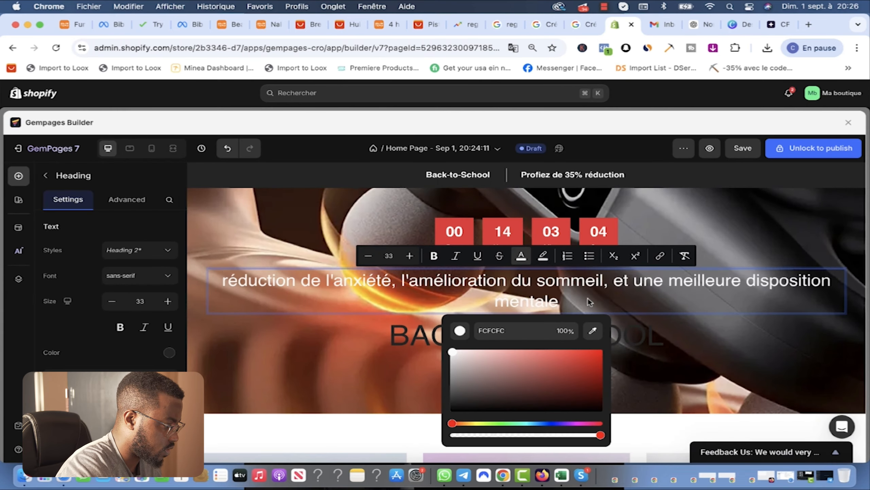
click(588, 302)
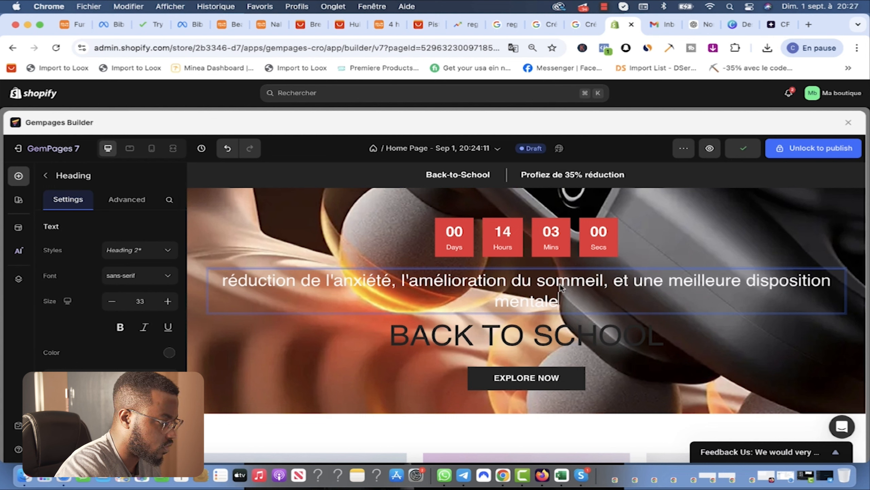
click(409, 284)
key(BackSpace)
key(BackSpace)
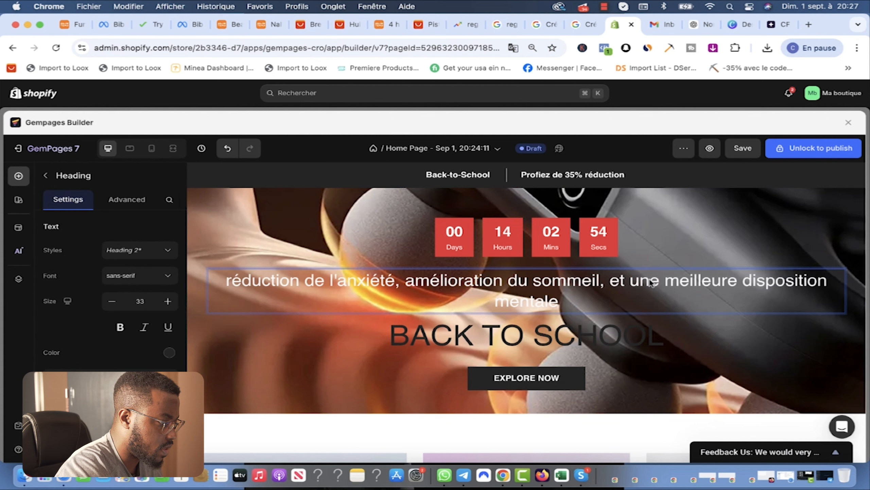
key(BackSpace)
key(BackSpace)
key(BackSpace)
key(BackSpace)
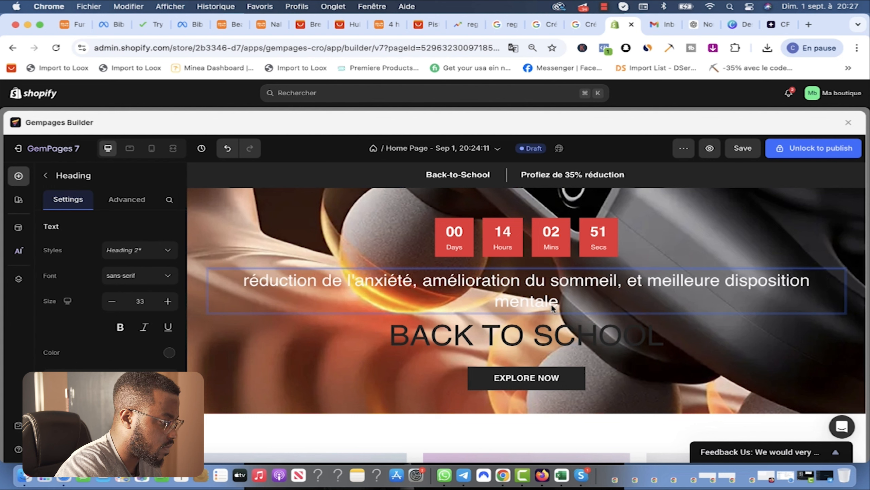
text(en 30 Jours)
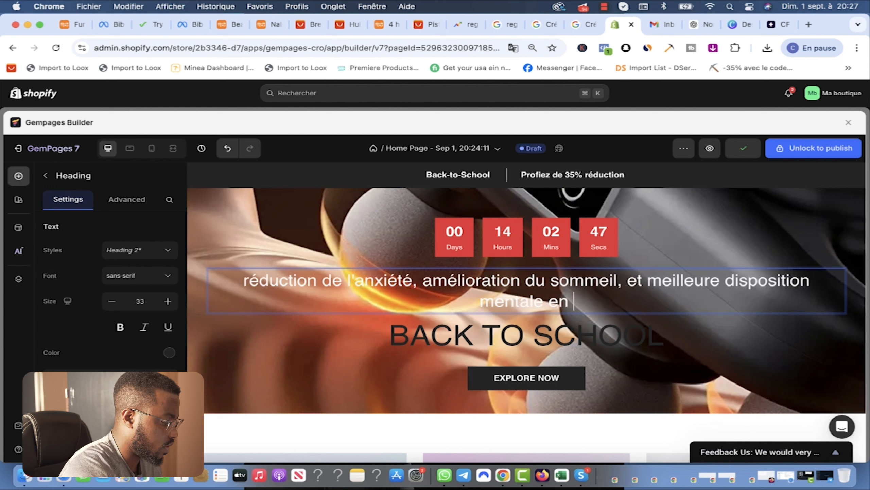
Step: Make the BACK TO SCHOOL heading text white
click(638, 338)
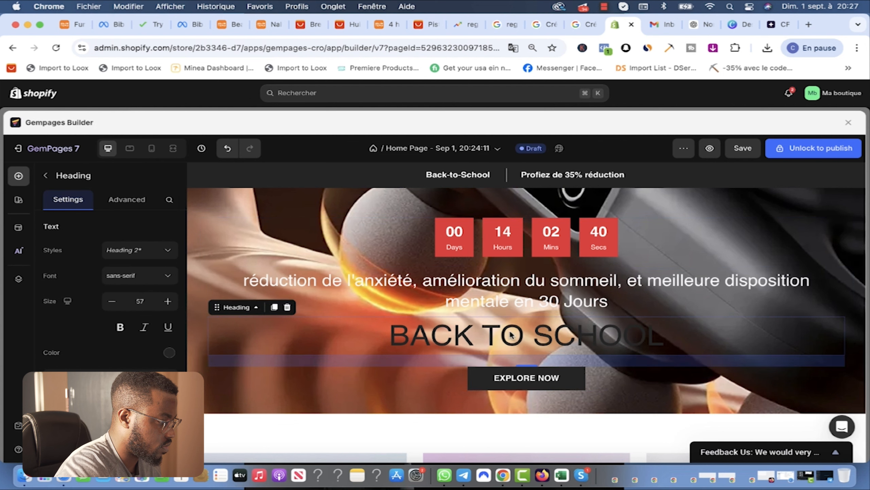
triple_click(526, 333)
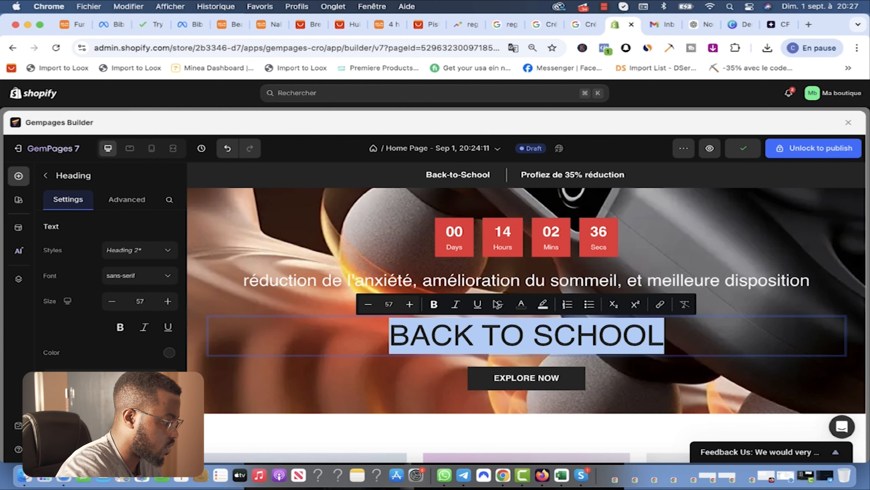
click(520, 304)
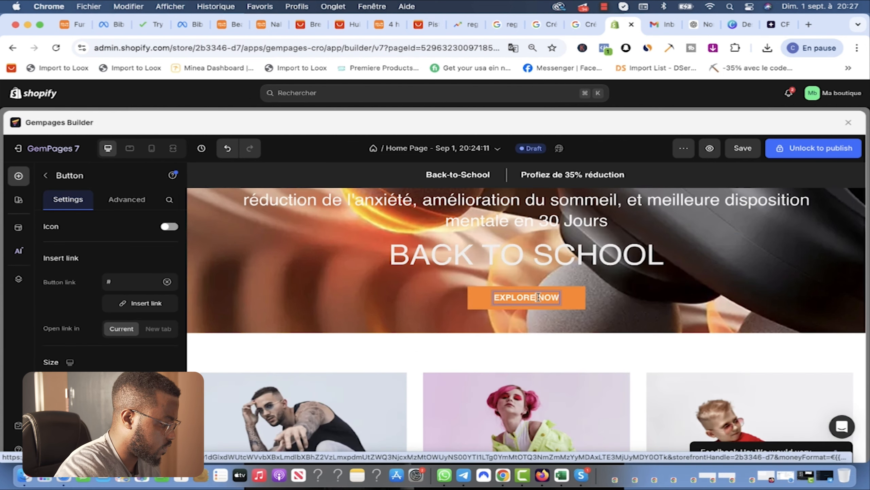
Step: Relabel the hero button 'VERIFIEZ LA DISPONIBILITÉ' in place of EXPLORE NOW
triple_click(538, 297)
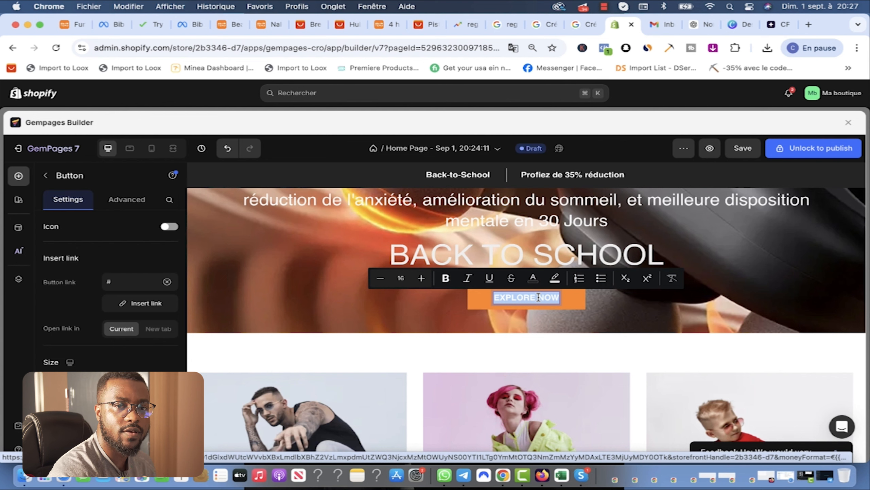
text(V)
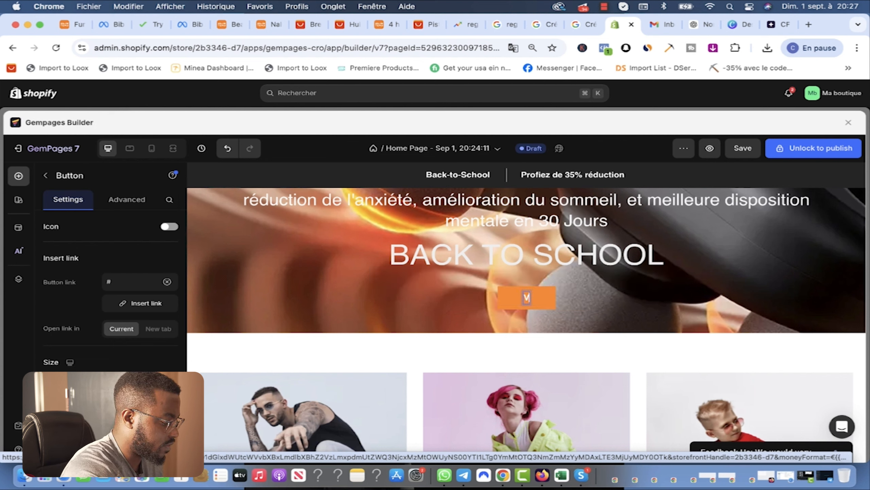
text(ERIFIEZ LA DISPON)
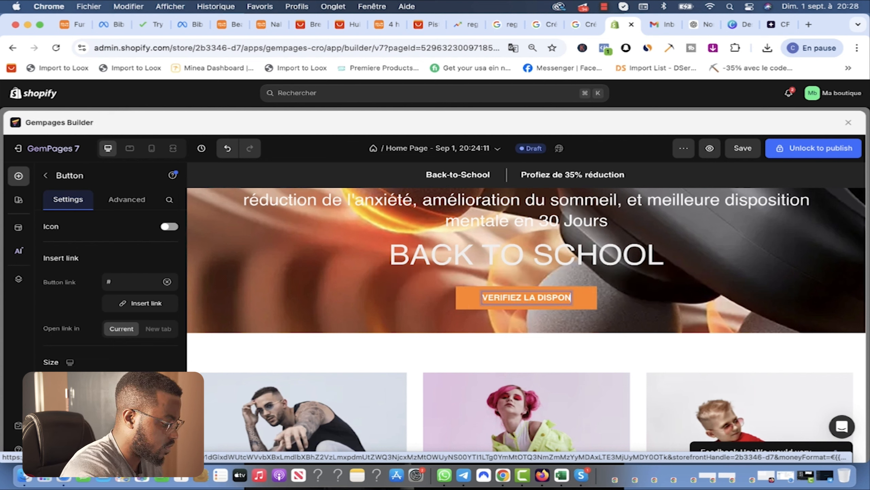
text(IBILITÉ DU PR)
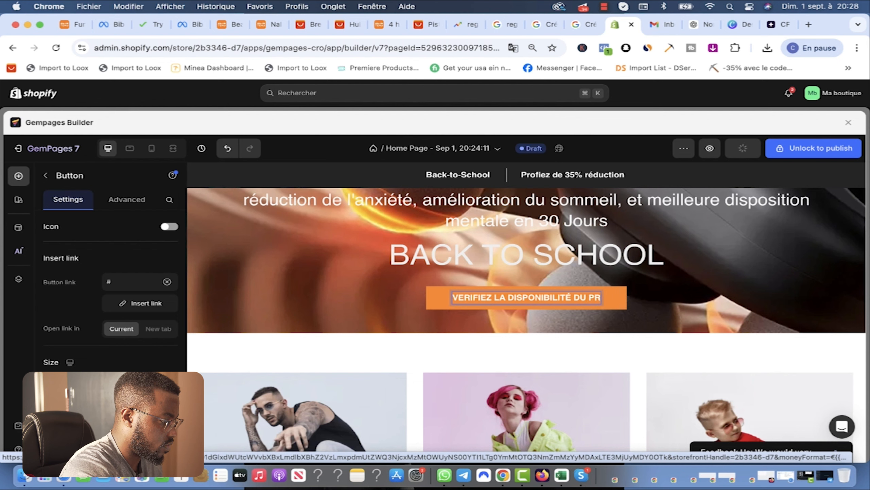
key(BackSpace)
key(BackSpace)
key(BackSpace)
key(BackSpace)
key(BackSpace)
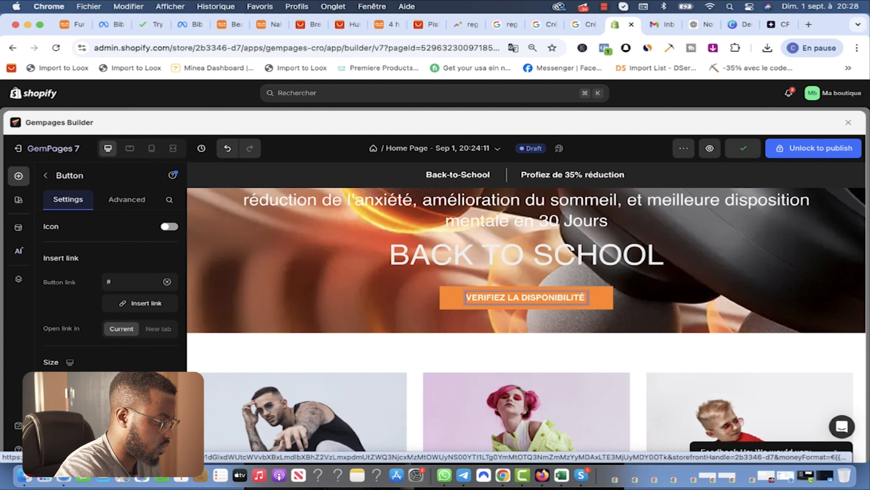
click(742, 149)
Step: Remove the women's banner card, the Our Best-Sellers heading and the product images block
scroll(491, 370, down, 8)
scroll(563, 339, up, 4)
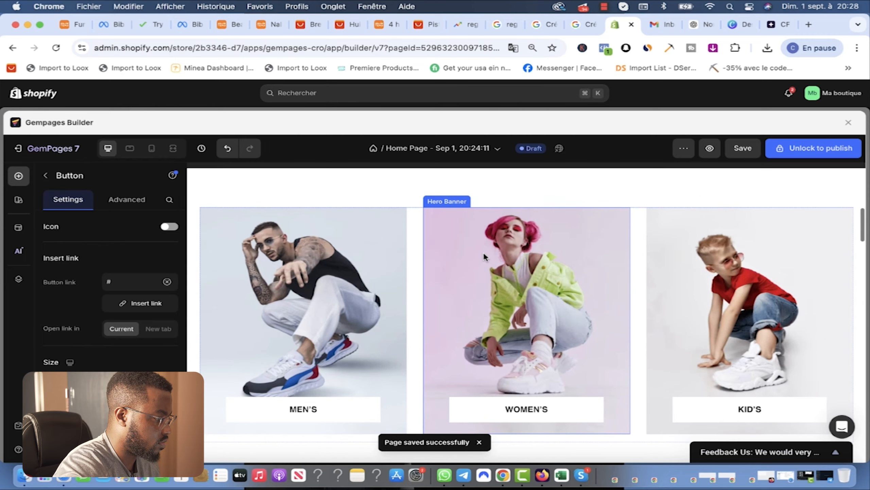
click(450, 198)
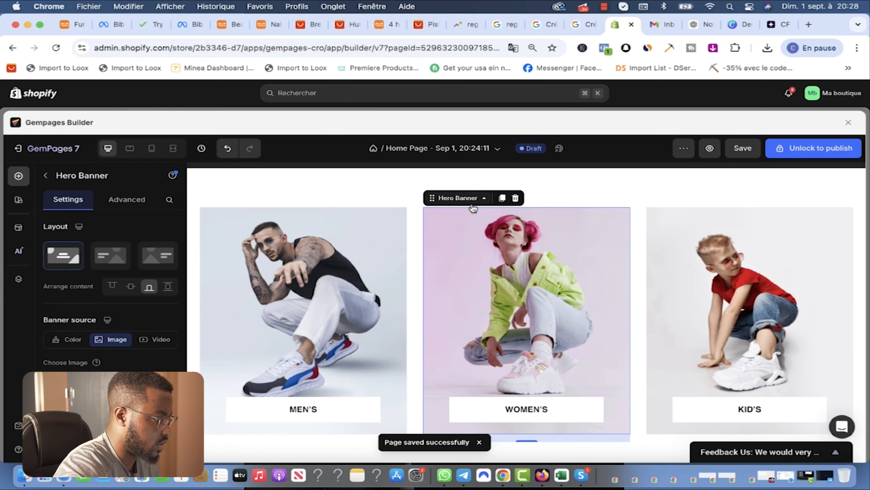
click(517, 202)
click(220, 195)
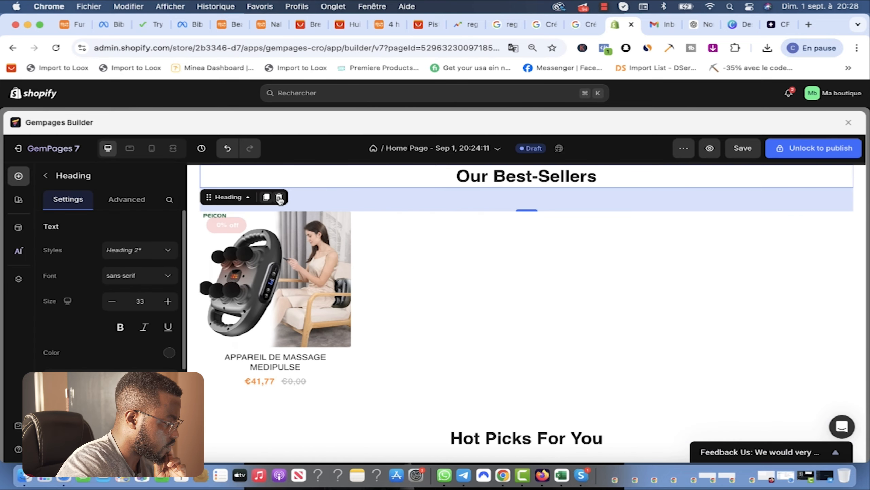
click(280, 198)
scroll(428, 234, up, 3)
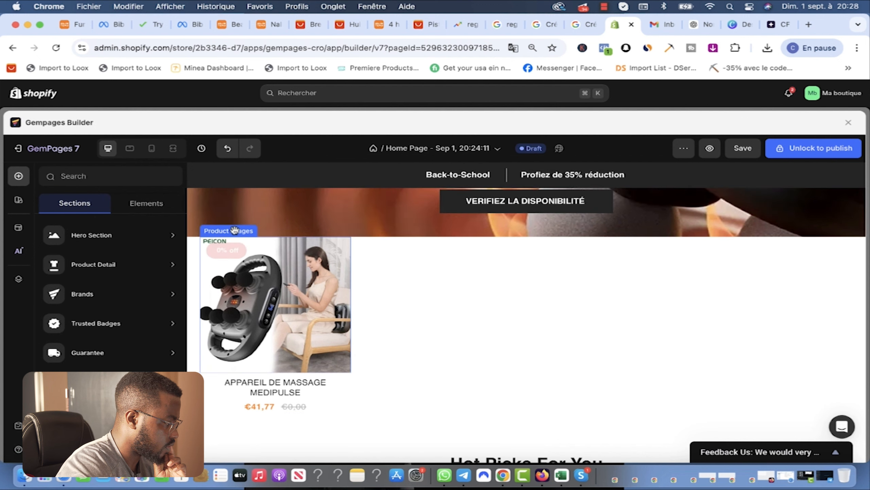
click(234, 231)
scroll(102, 304, down, 3)
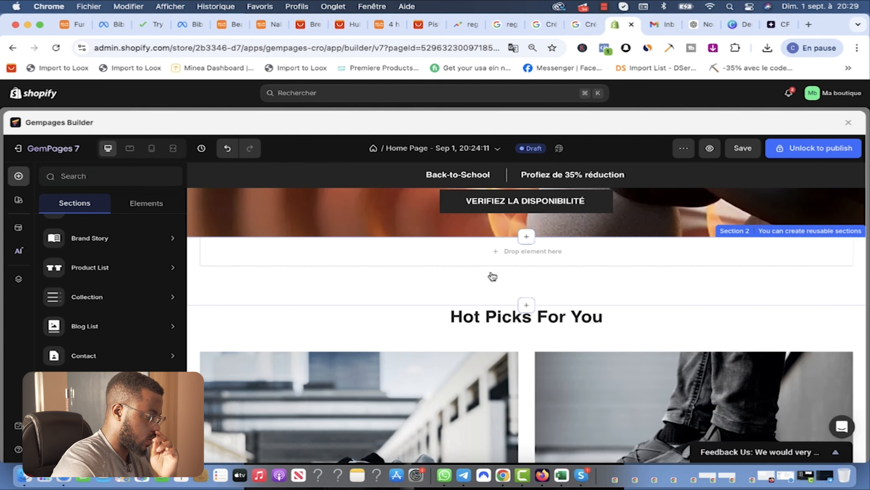
click(529, 252)
Step: Delete the Hot Picks For You heading and the empty row beneath it
scroll(511, 309, down, 8)
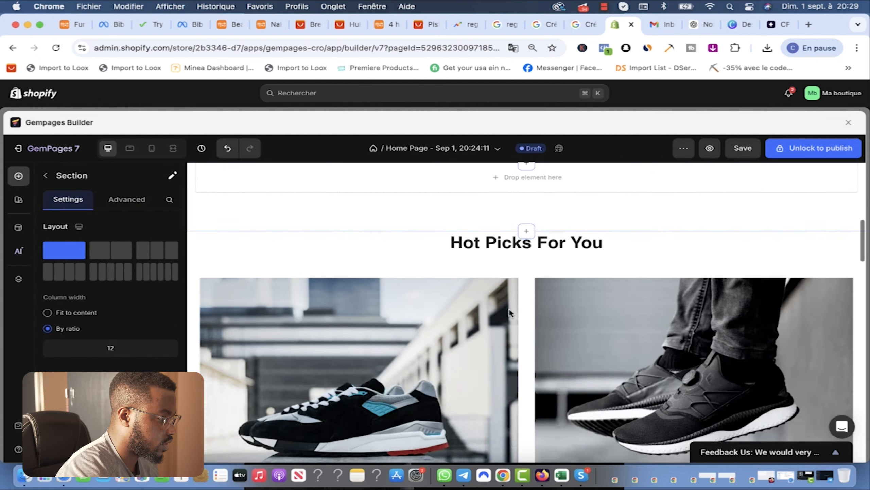
scroll(510, 313, up, 4)
scroll(514, 305, down, 5)
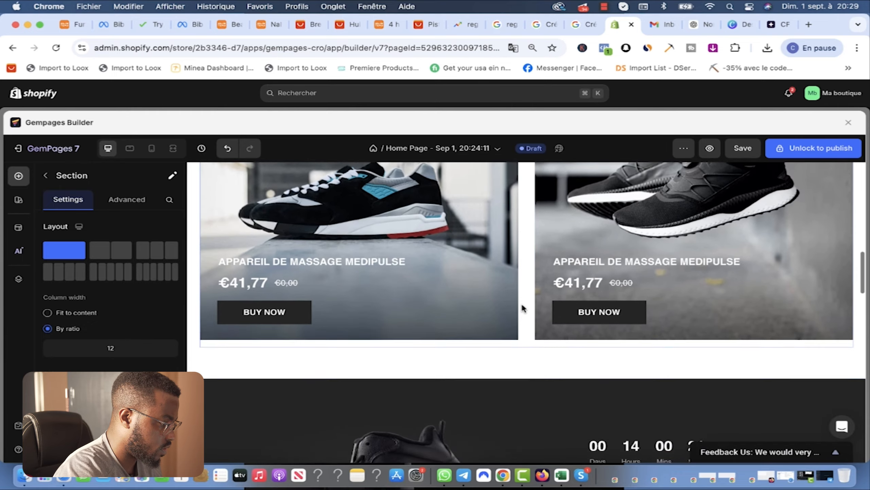
scroll(595, 291, up, 8)
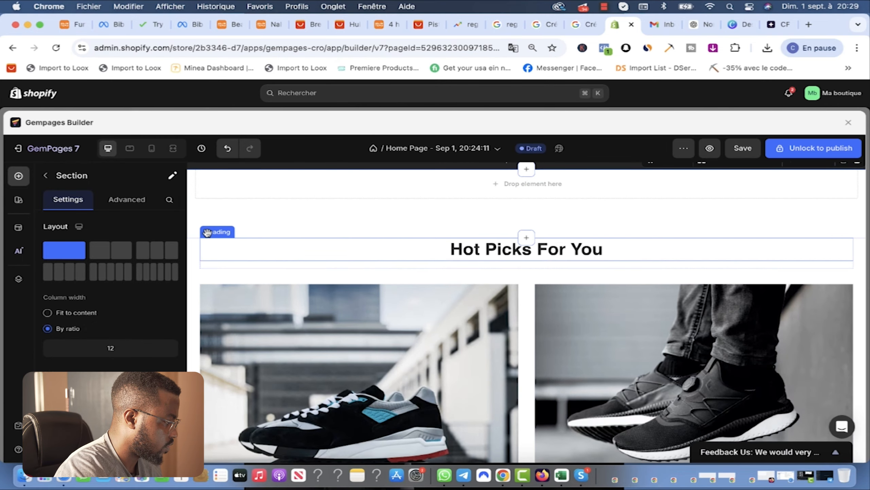
click(211, 231)
click(279, 228)
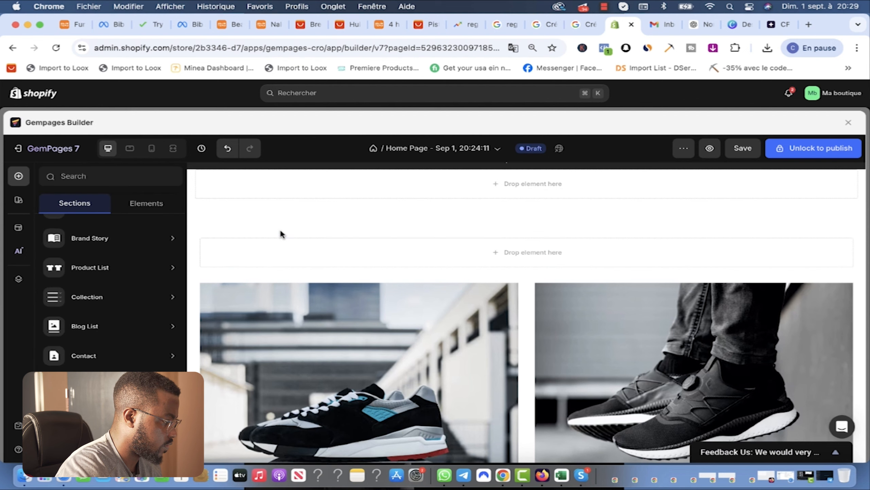
click(210, 232)
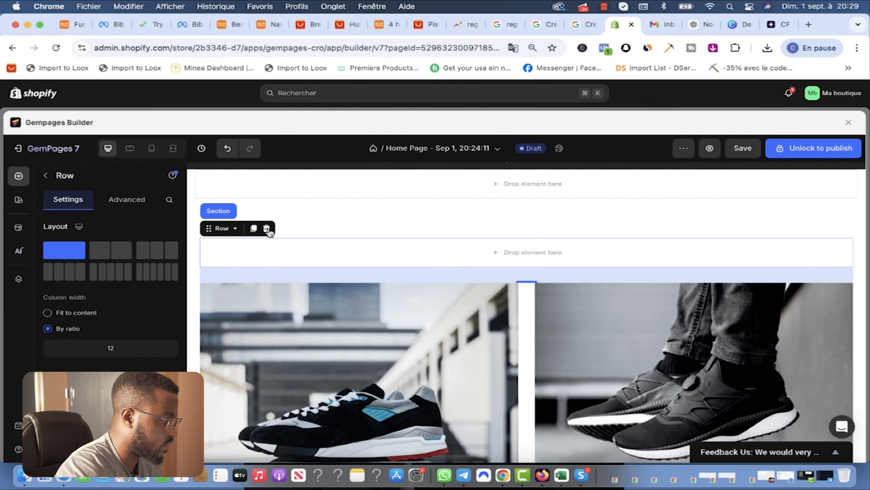
click(268, 230)
Step: Delete both sneaker product banner rows above the countdown section
click(215, 233)
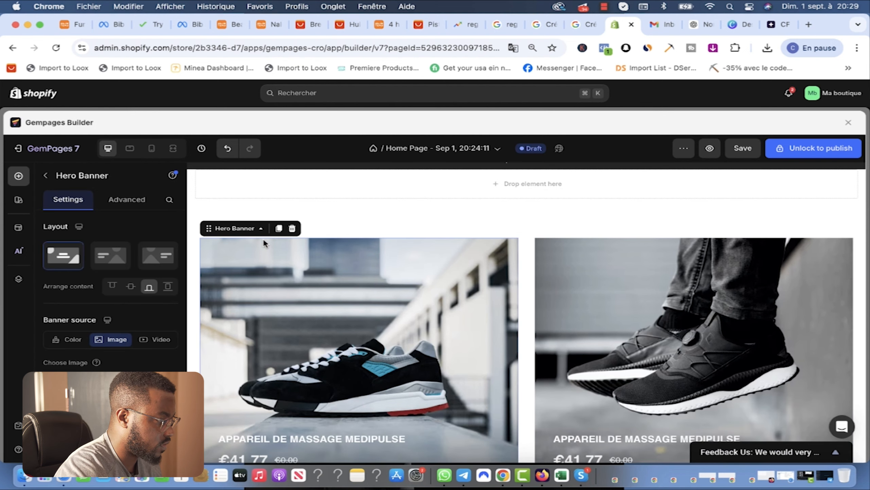
click(292, 229)
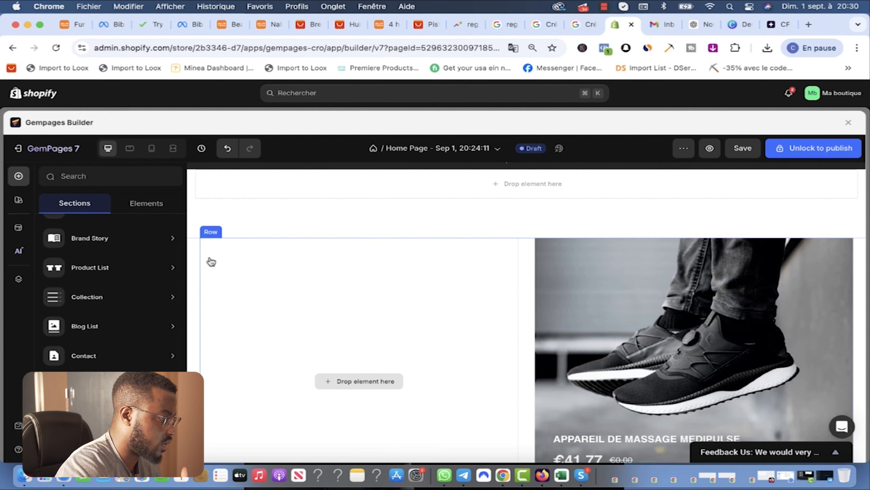
click(190, 255)
click(211, 232)
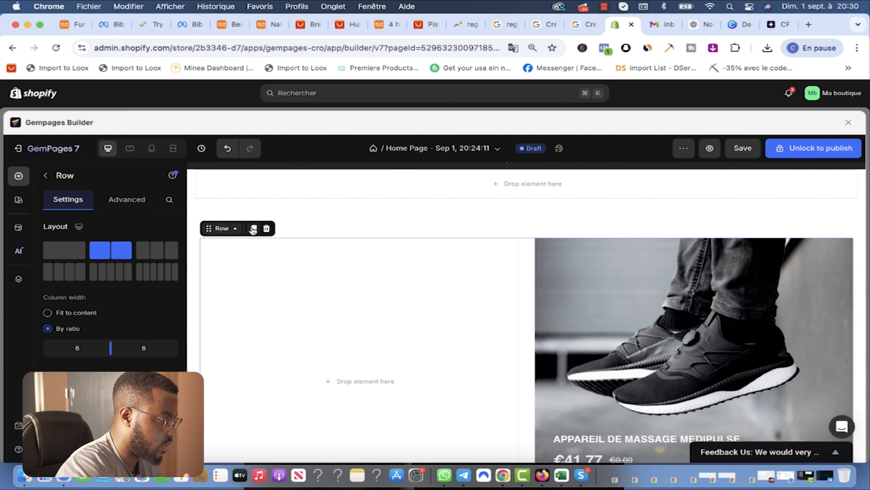
click(267, 229)
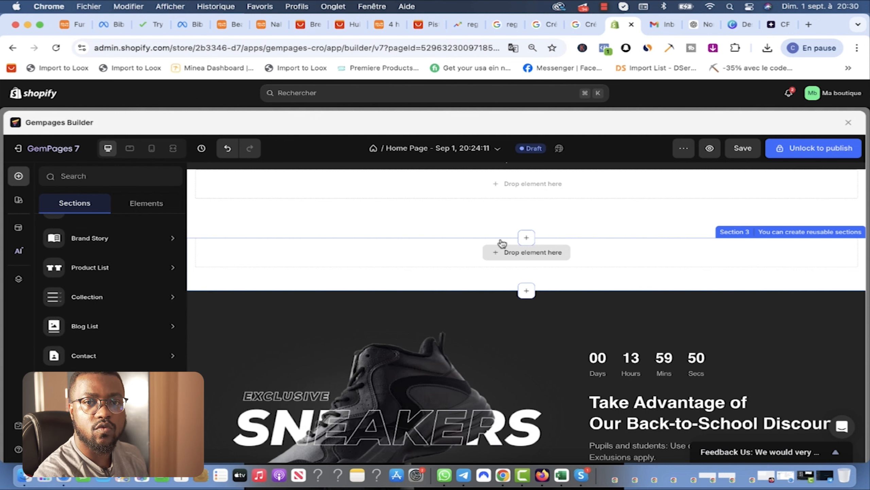
scroll(572, 292, down, 5)
Step: Put the massager image, the Medi Pulse -35% réduction paragraph and a 'vérifier la disponibilité' button in the countdown offer
scroll(572, 292, up, 1)
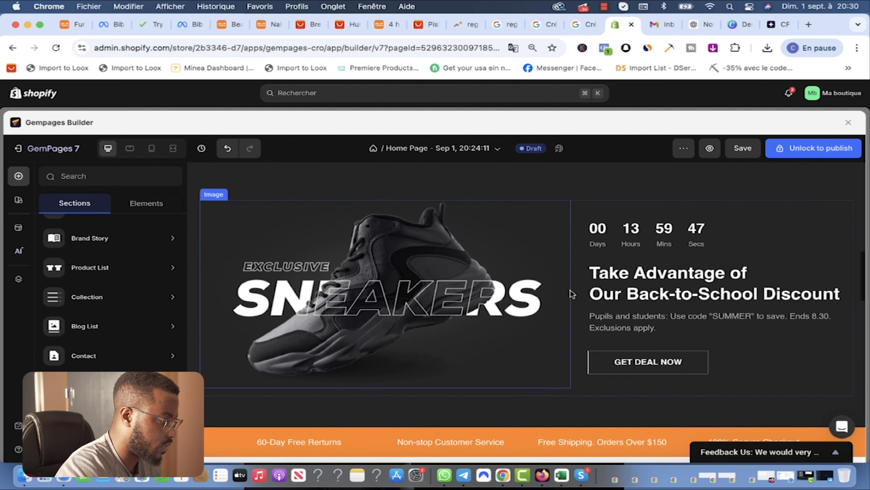
click(343, 342)
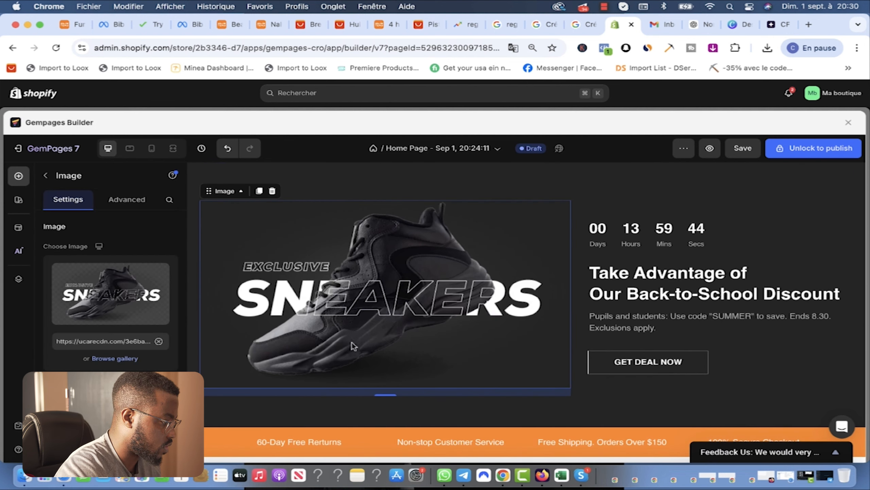
mouse_move(112, 308)
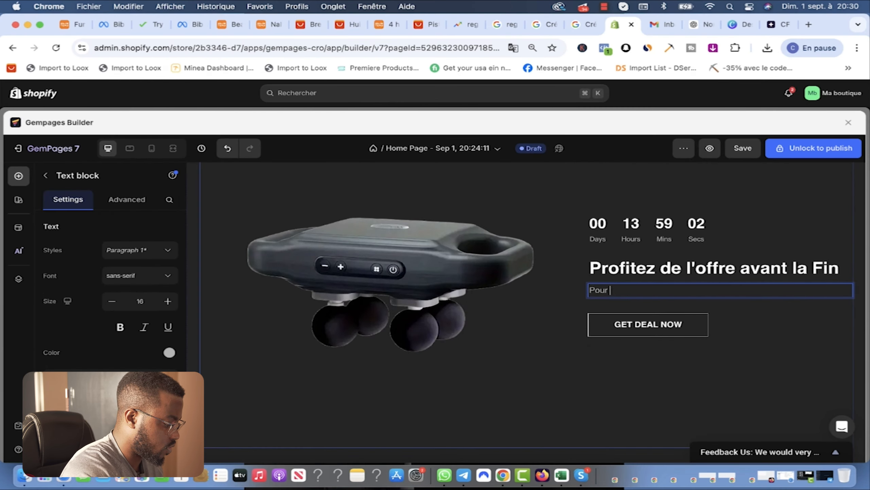
text(le)
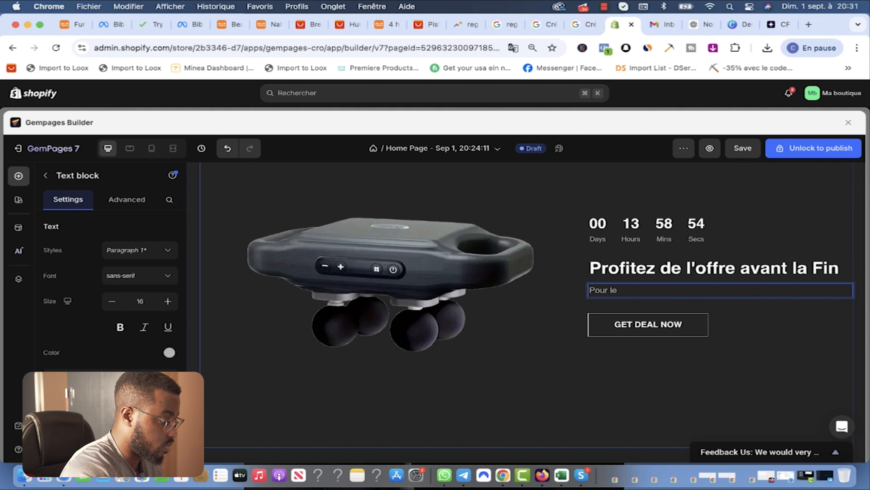
text( back to school la boutique)
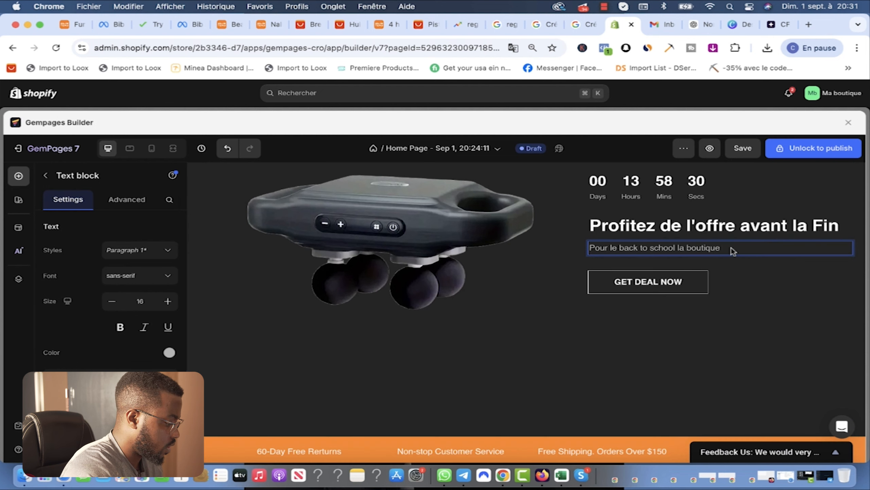
text(Medi Pulse vous)
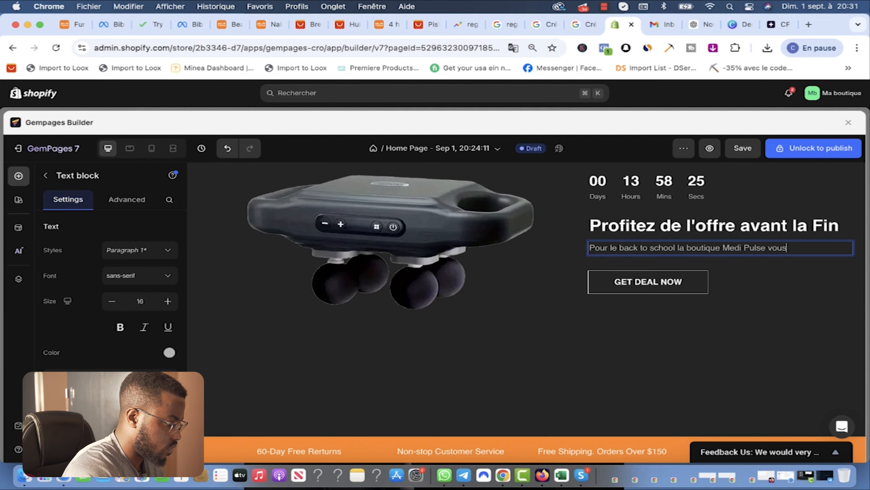
text( donne la pos)
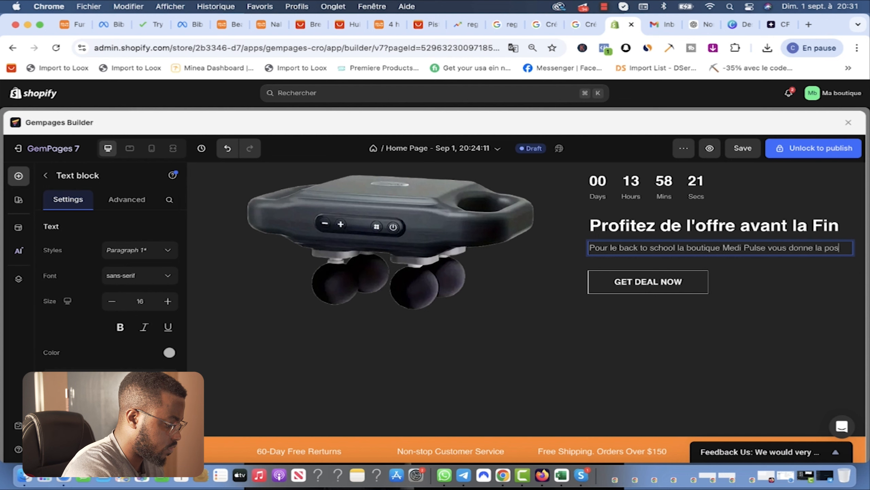
text(sibilité de ben)
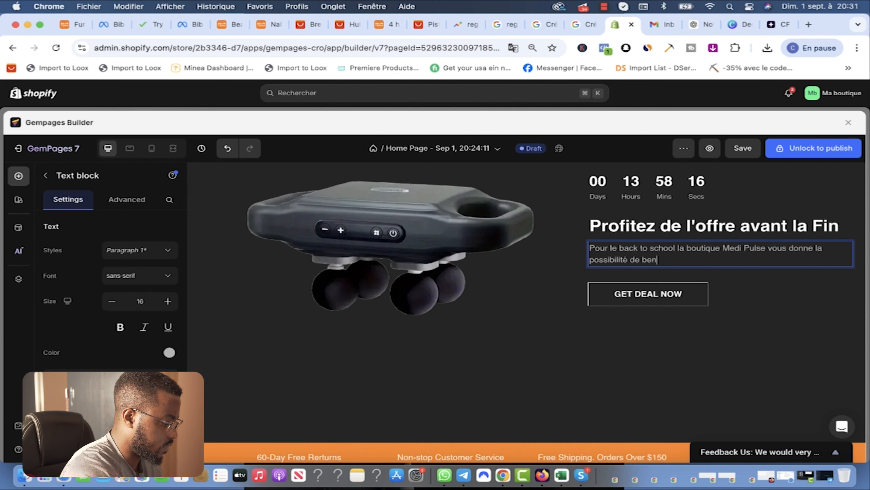
text(éficier d'une réduc)
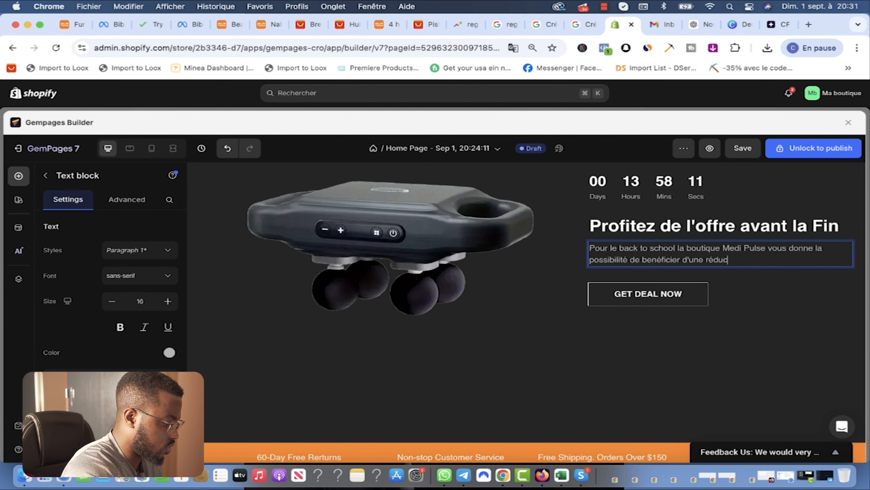
text(tionn de -35)
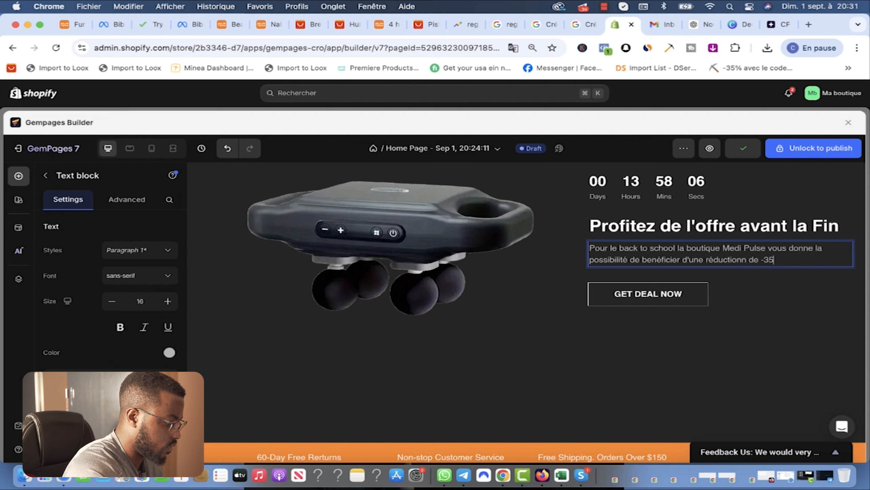
text(%)
text(er la d)
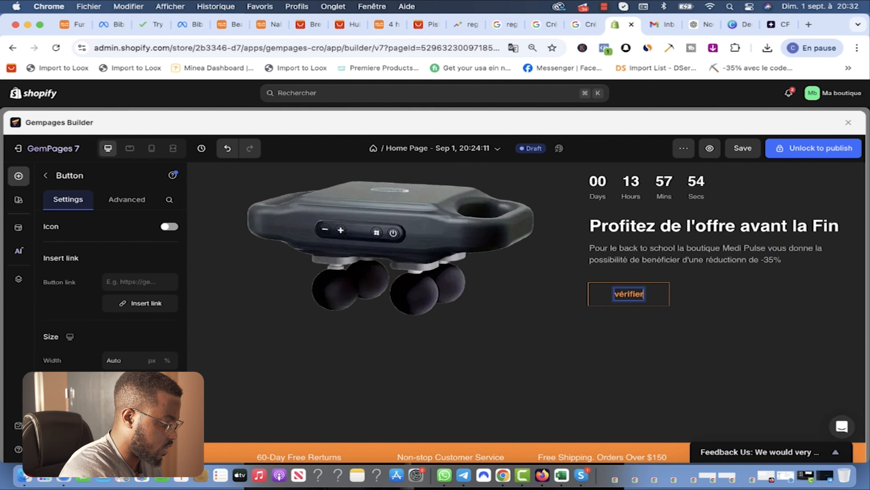
text(isponibilité)
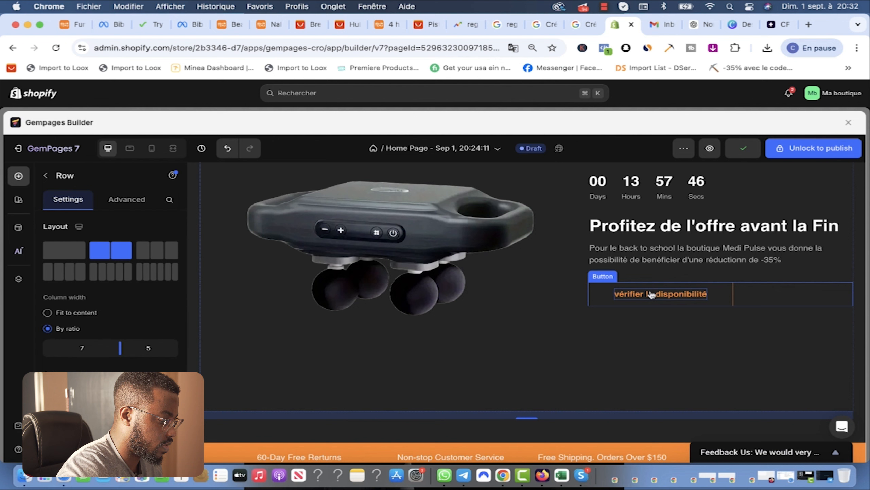
click(616, 375)
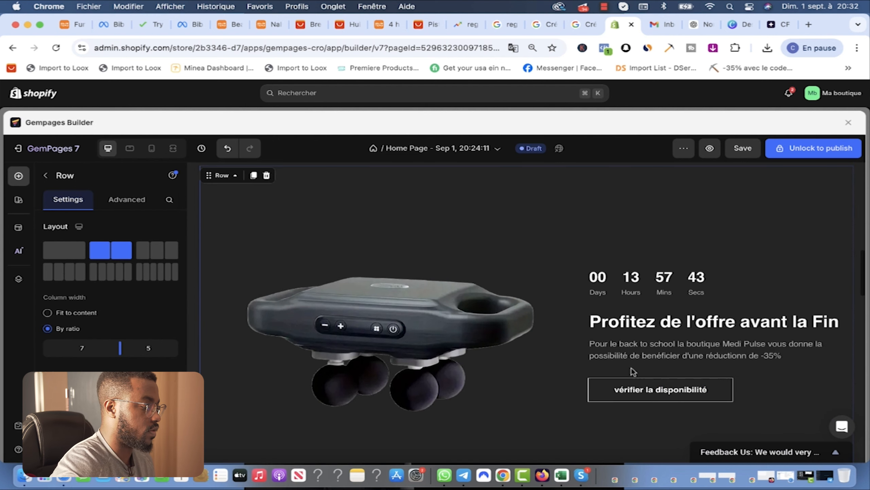
Step: Add a ready-made features section below the hero
scroll(630, 367, up, 5)
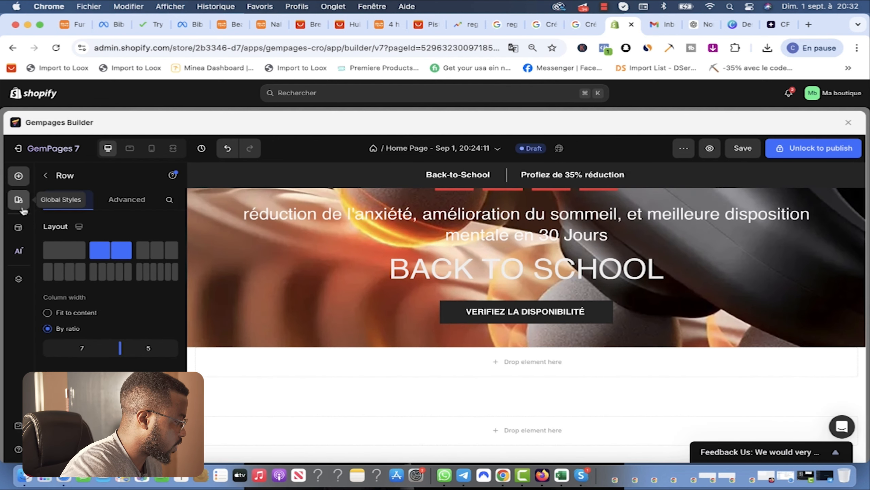
click(19, 176)
mouse_move(121, 304)
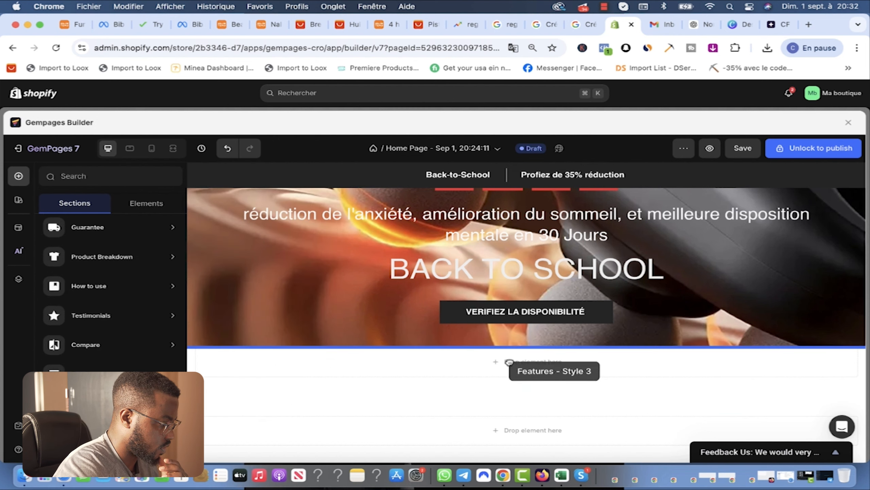
drag(505, 362, 505, 360)
scroll(511, 345, down, 10)
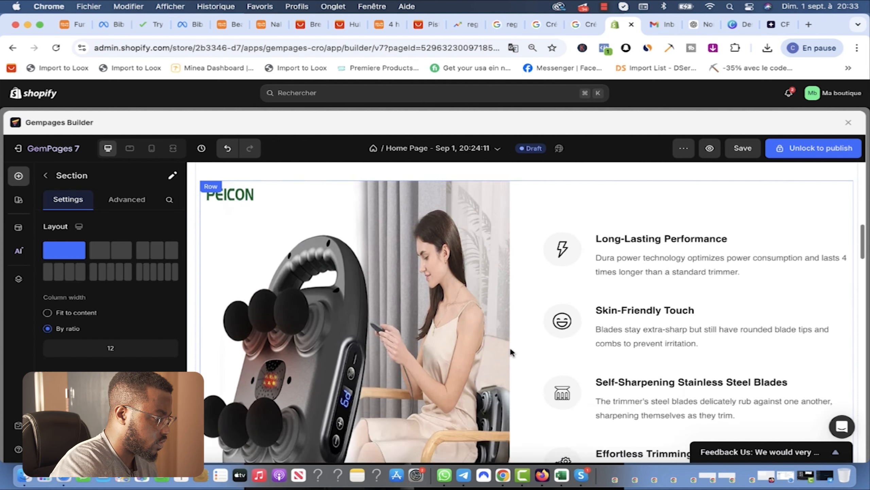
scroll(511, 351, up, 2)
scroll(498, 291, up, 2)
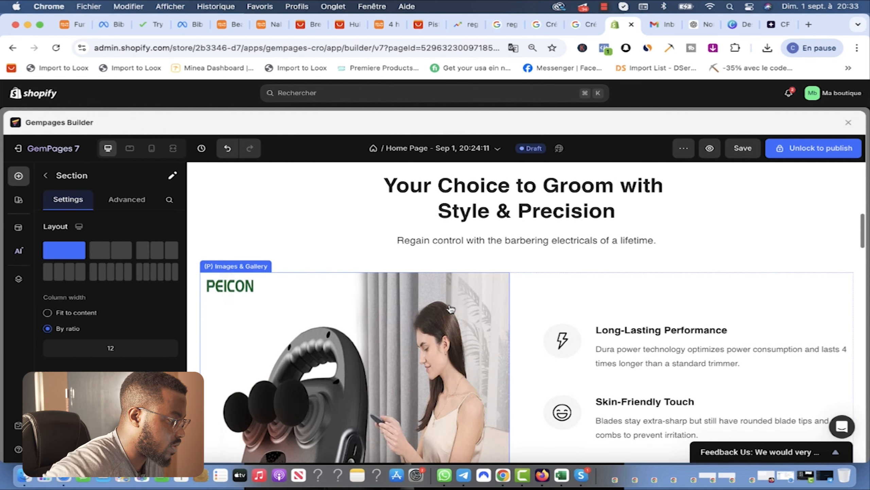
scroll(487, 294, down, 10)
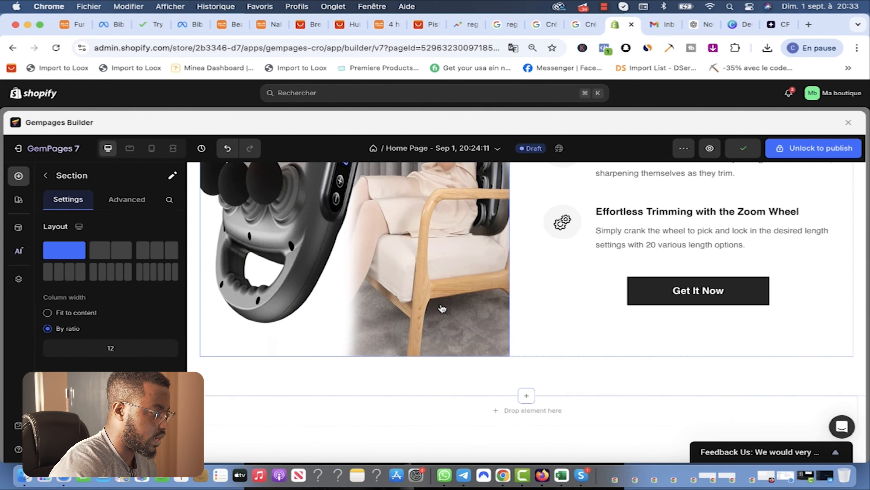
scroll(442, 309, up, 5)
scroll(442, 308, up, 2)
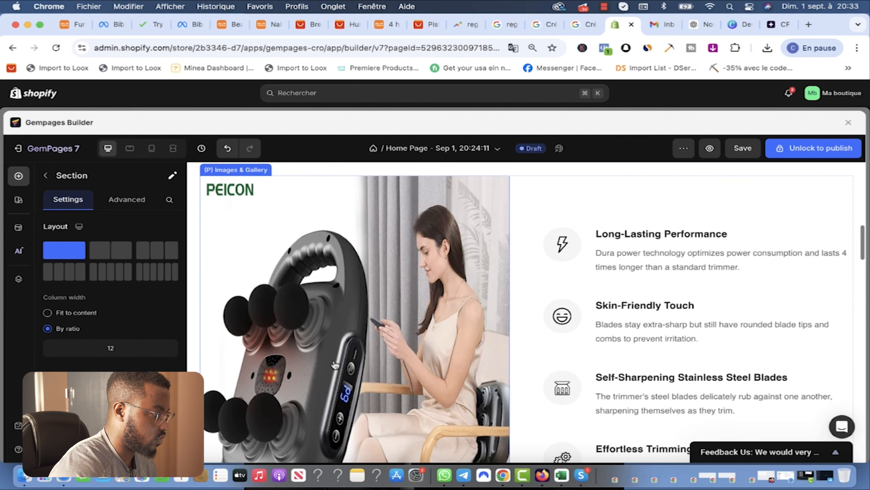
Step: In tablet preview, retitle the section '5 BONNES RAISON D'ACHETER LE MEDI-PULSE MASSAGE'
click(228, 195)
click(129, 148)
scroll(729, 374, down, 4)
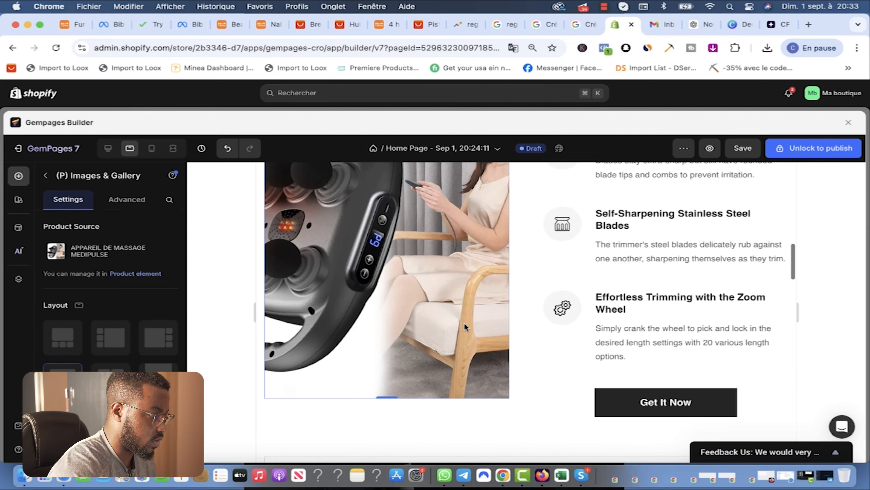
scroll(729, 374, up, 2)
scroll(730, 374, up, 3)
scroll(281, 252, up, 4)
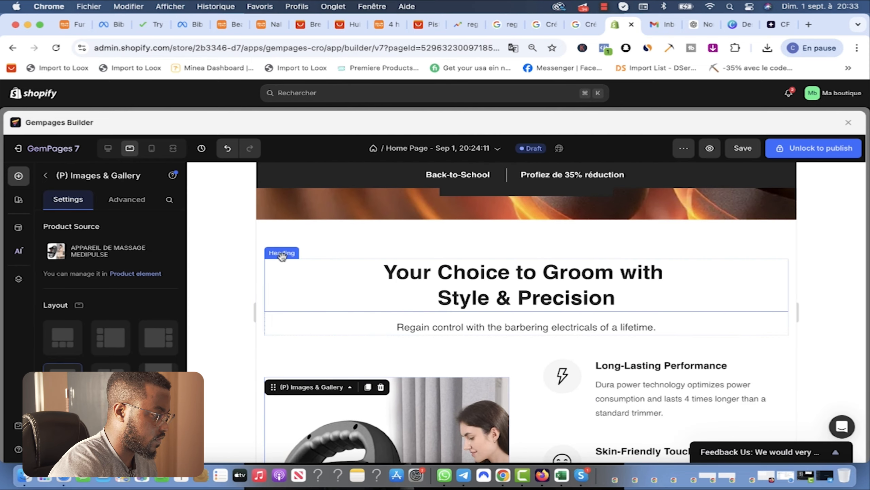
drag(282, 256, 615, 298)
scroll(655, 328, down, 6)
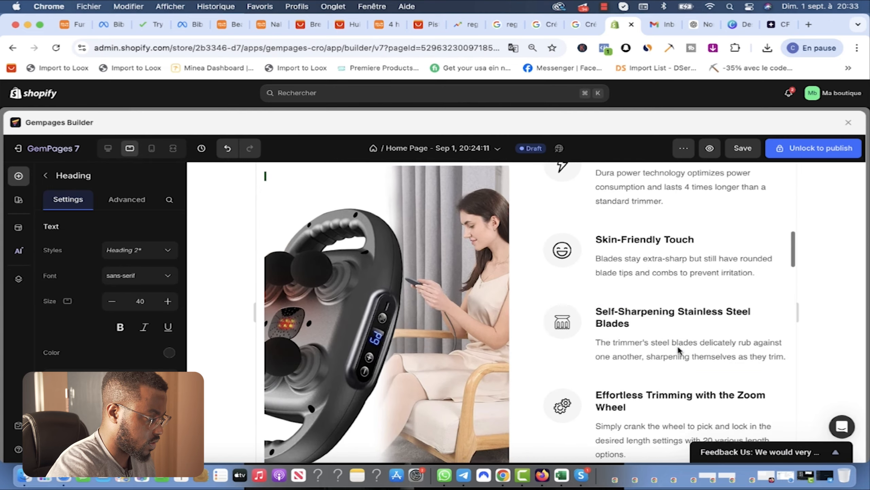
text(5 BONNES RAISON D'ACHET)
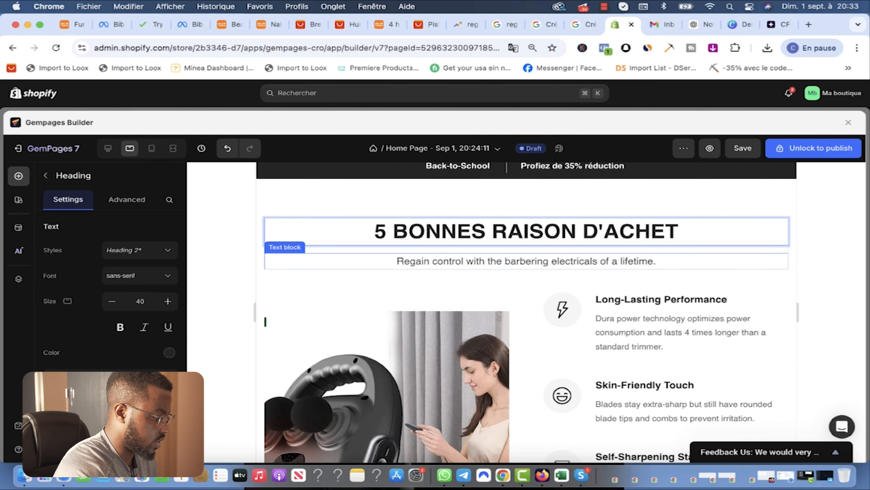
text(ER LE MEDI)
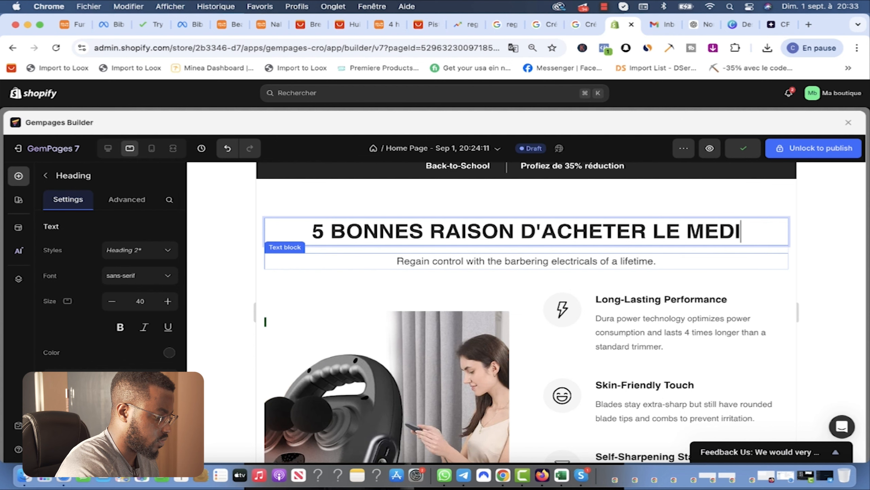
text(-PULSE MAS)
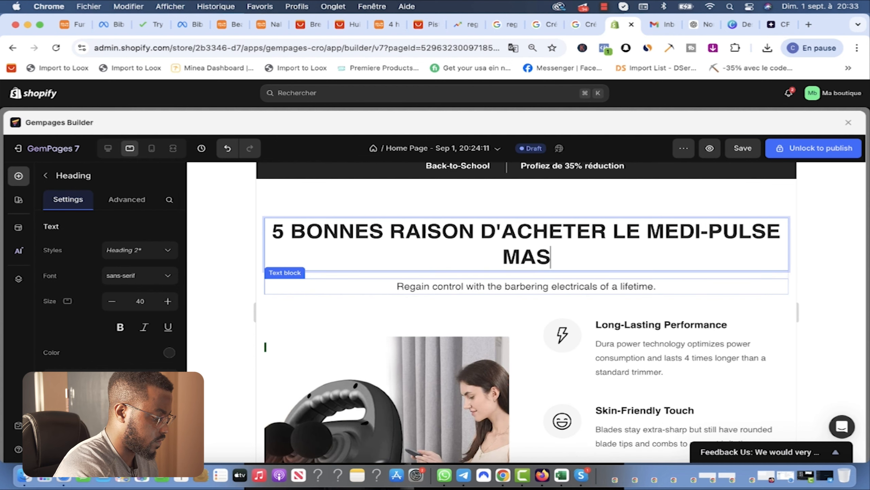
text(SAGE)
Step: Highlight the subtitle text for replacement and bring up the ChatGPT conversation
click(479, 291)
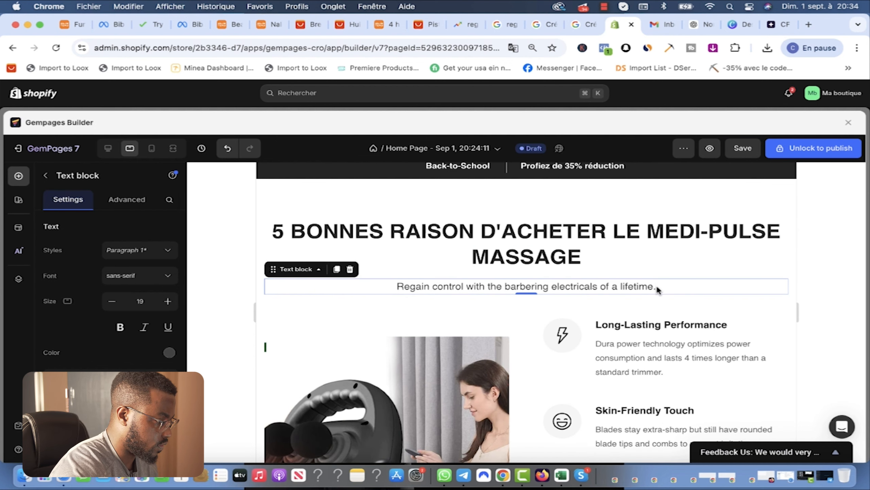
double_click(493, 287)
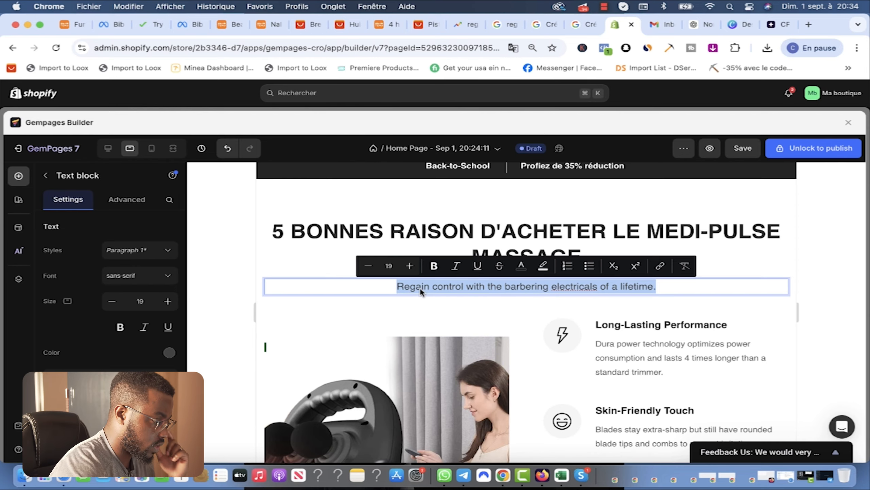
click(686, 28)
Step: Copy the '31% en moyenne… stress élevé.' sentence from ChatGPT's statistics reply and return to GemPages
scroll(485, 223, up, 10)
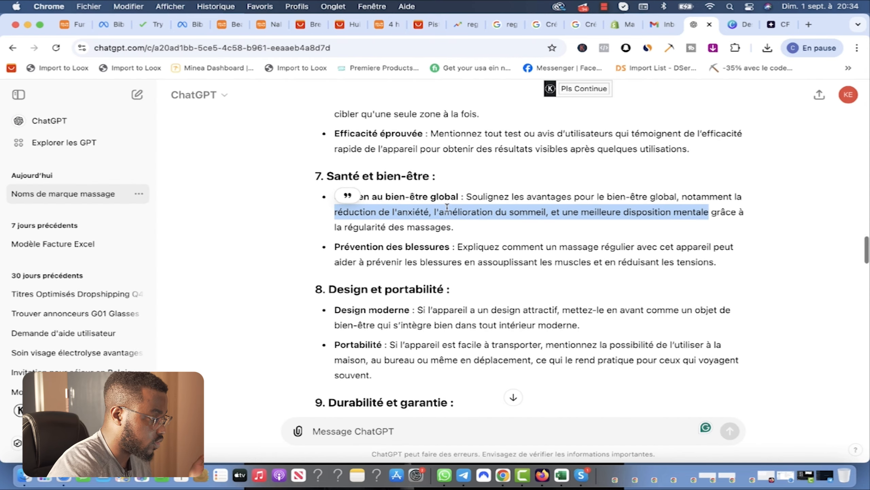
scroll(488, 228, down, 12)
scroll(488, 228, down, 5)
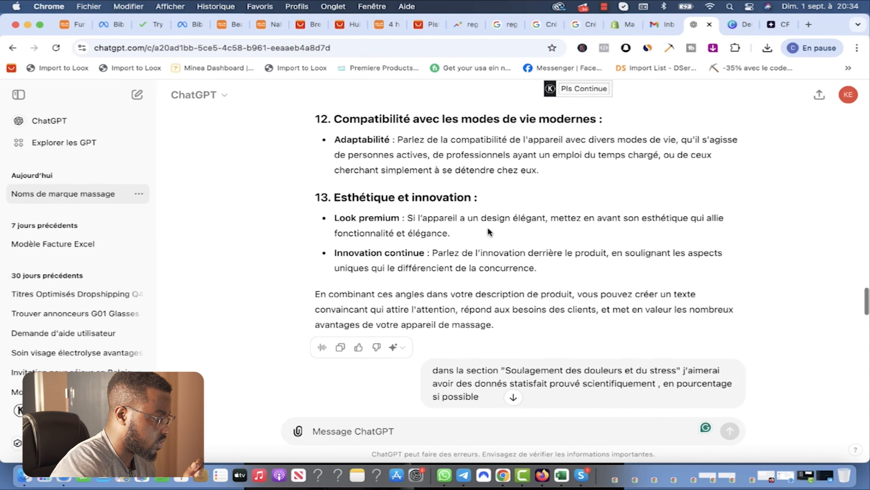
scroll(497, 227, up, 3)
scroll(505, 206, down, 10)
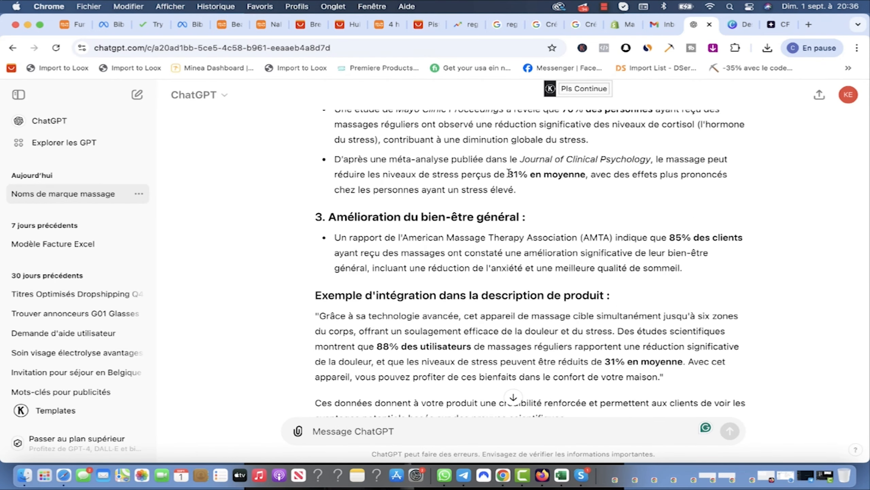
drag(508, 174, 516, 191)
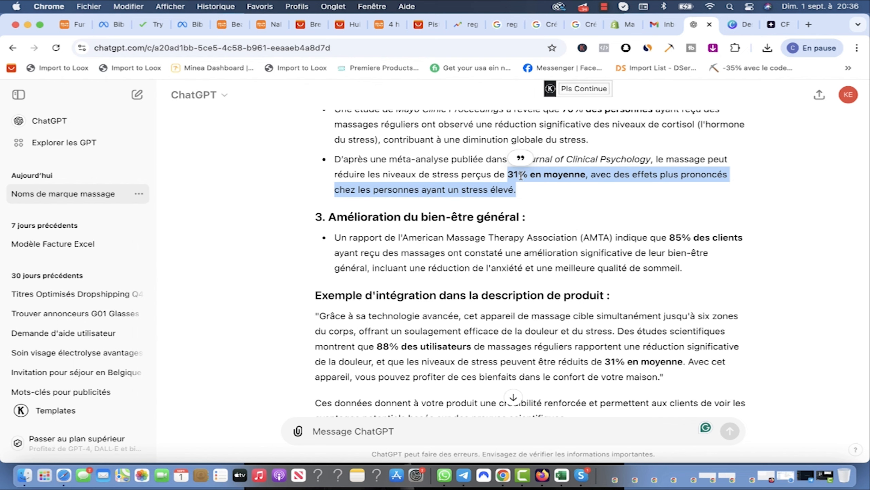
key(super+c)
click(628, 24)
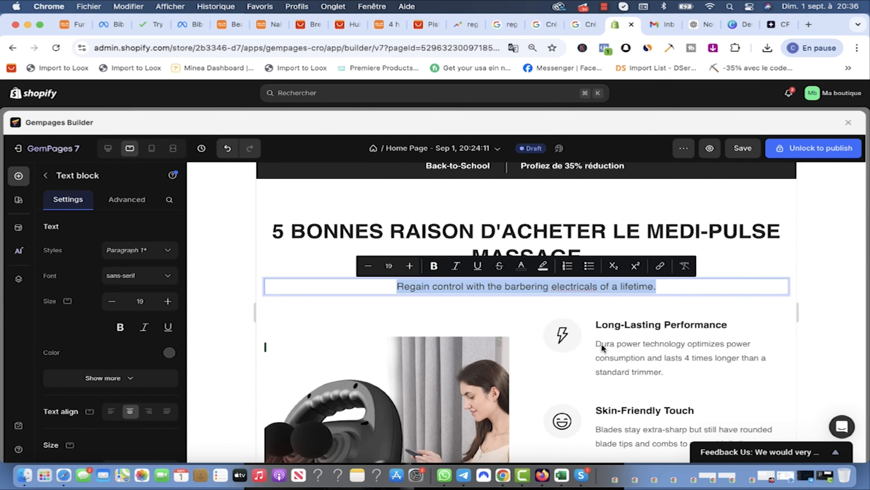
Step: Paste the 31% statistic over the subtitle, add 'des clients' after 'moyenne', and save
key(super+v)
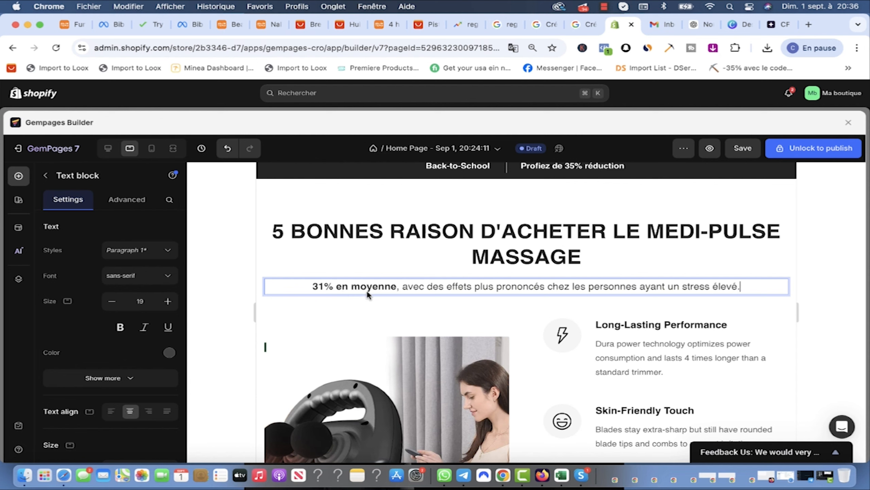
text(des clients)
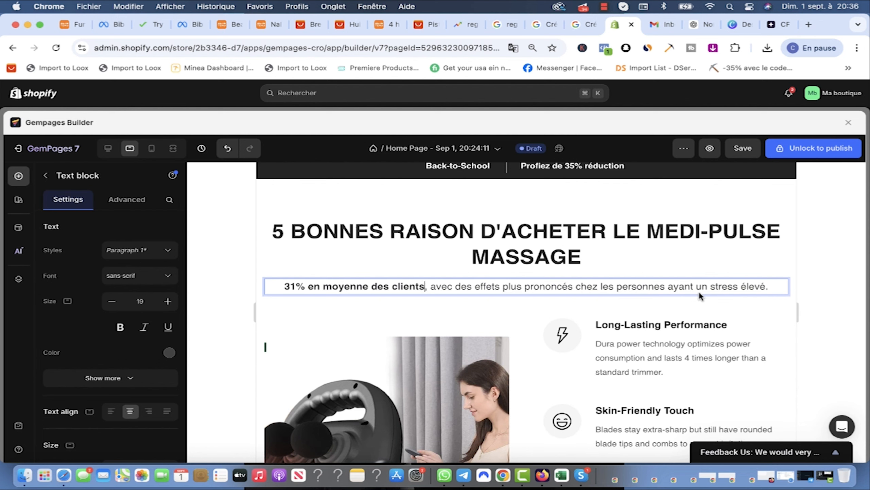
key(super+s)
Step: Add, then remove, 'positif en 30 jours' after 'effets', and return to ChatGPT
click(504, 286)
text(positif en)
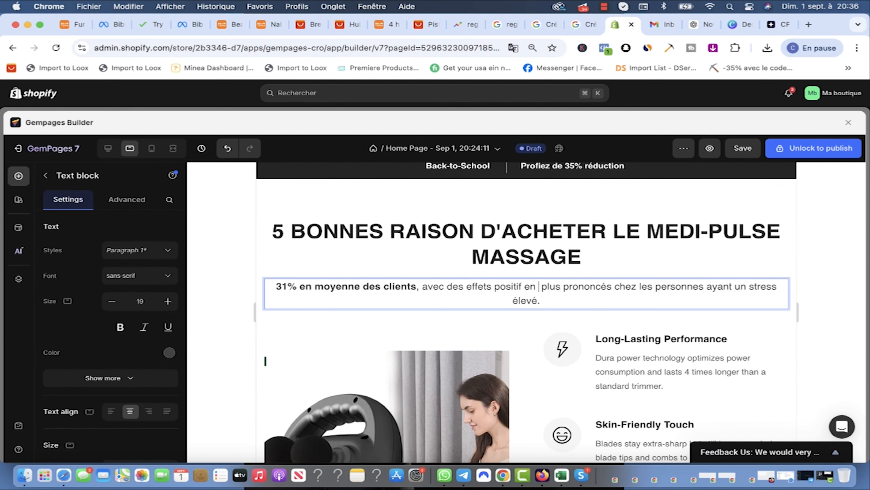
text( 30 jours)
drag(572, 287, 494, 290)
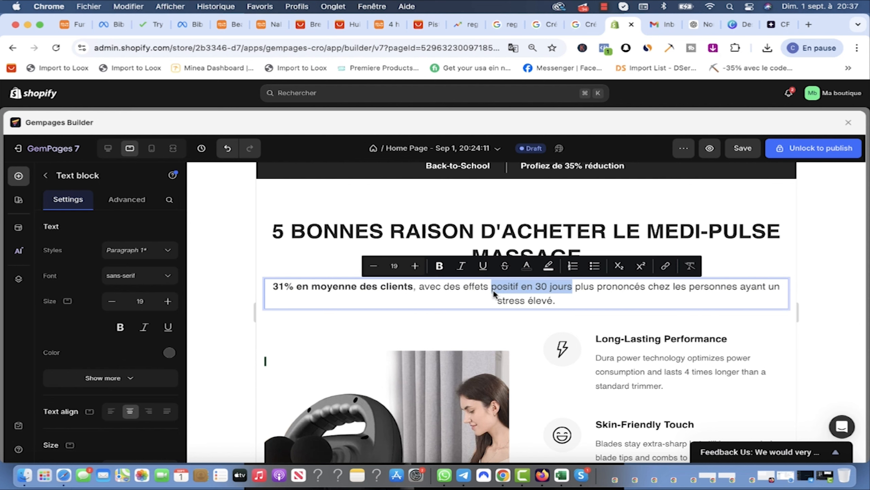
key(BackSpace)
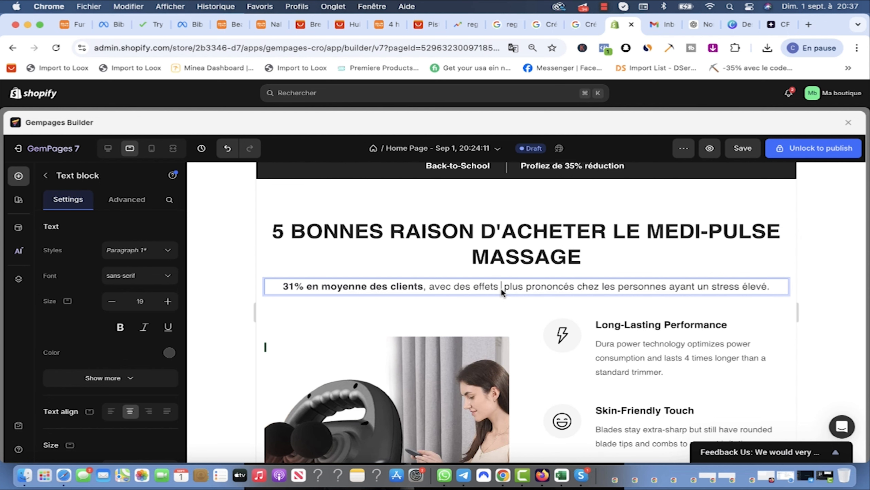
key(BackSpace)
scroll(541, 290, down, 1)
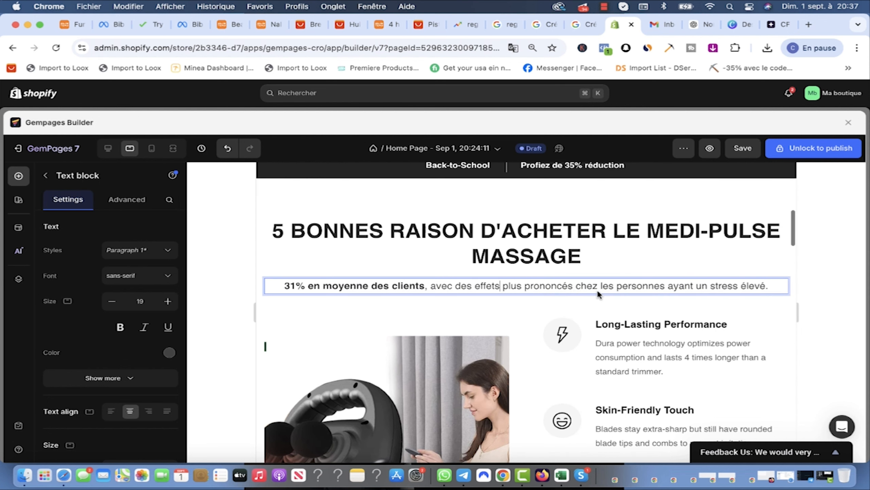
drag(667, 286, 586, 287)
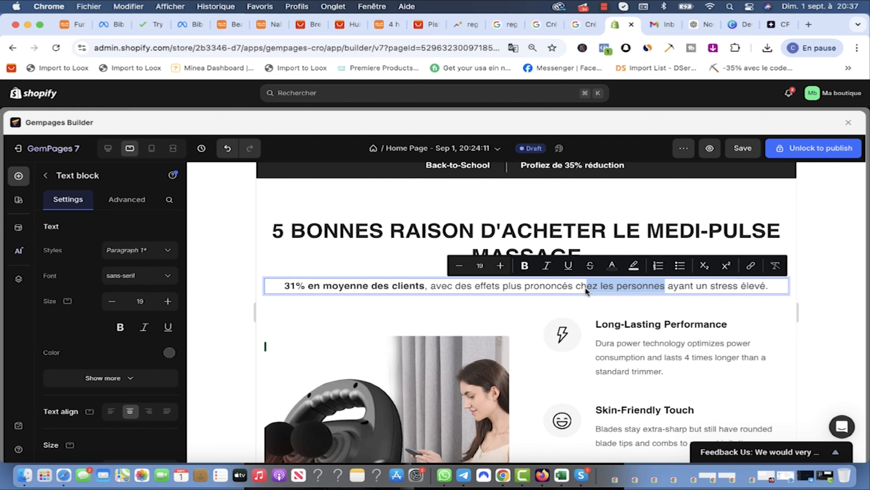
click(665, 286)
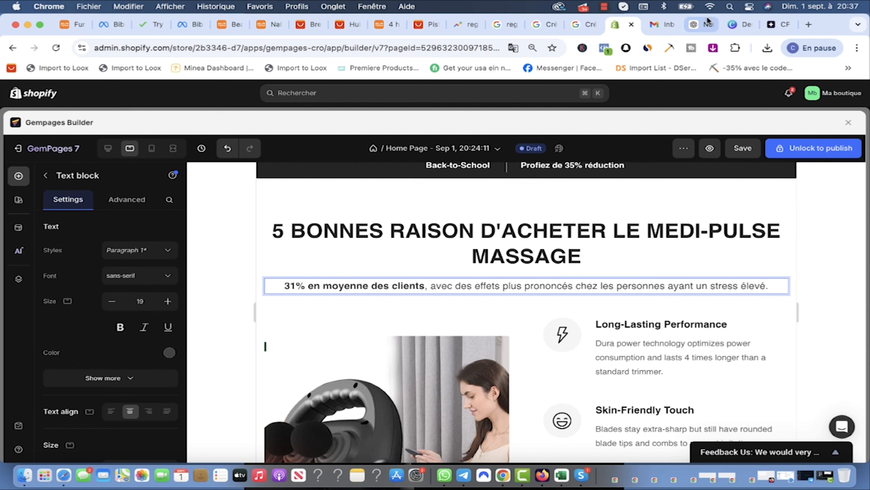
click(697, 25)
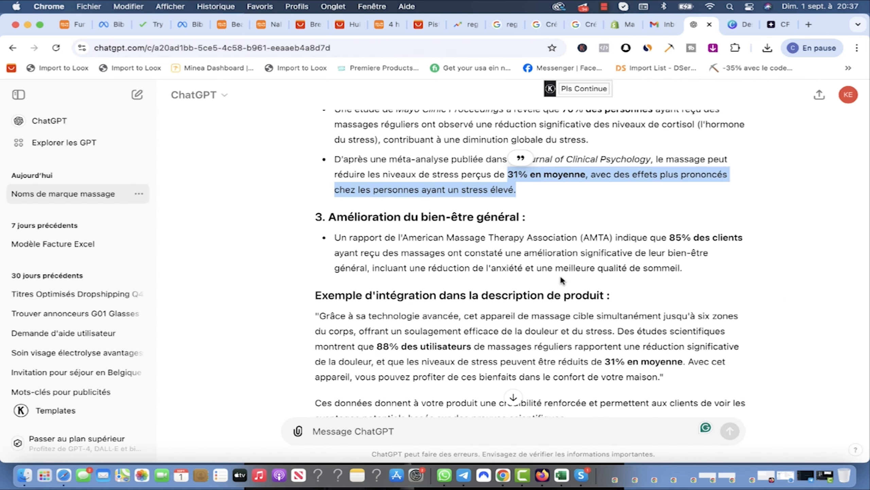
click(613, 181)
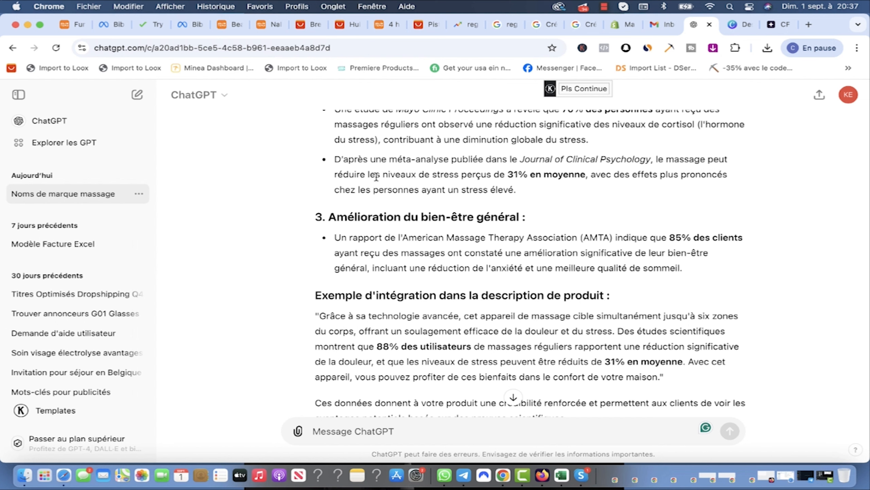
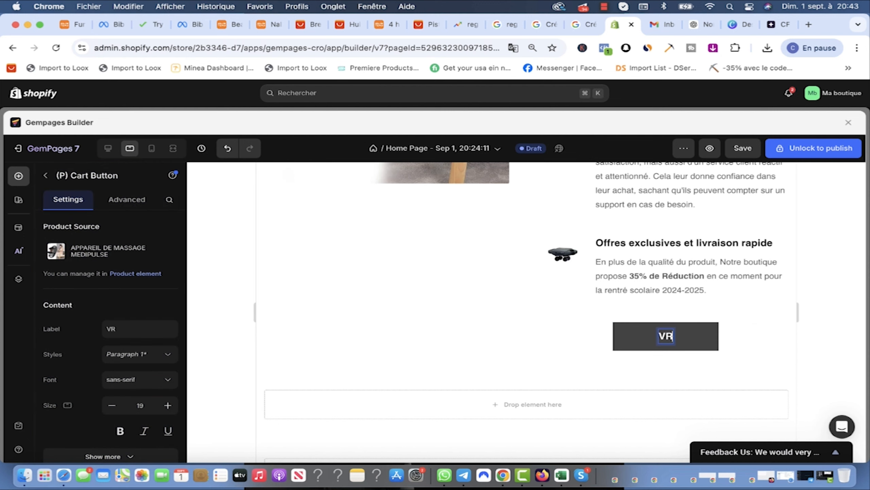
Step: Fix the cart button label so it reads 'VÉRIFIEZ LA DISPONIBILITÉ'
key(BackSpace)
text(ÉR)
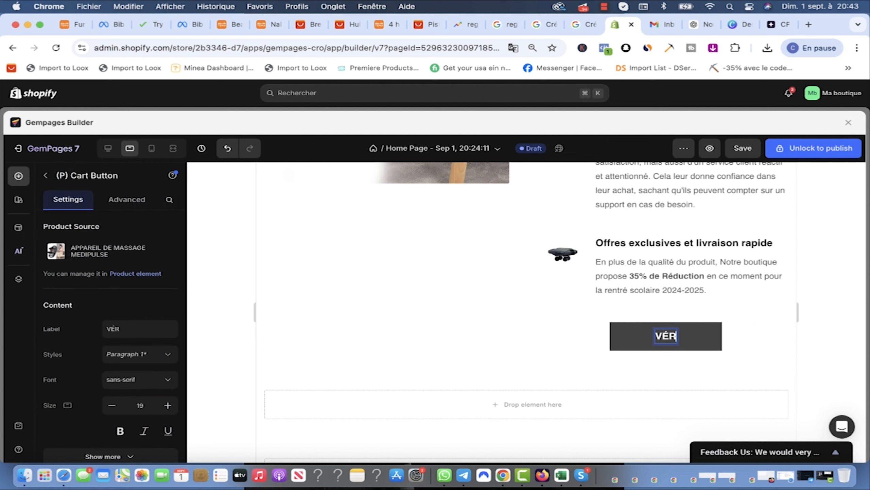
text(IFIEZ LA DISPON)
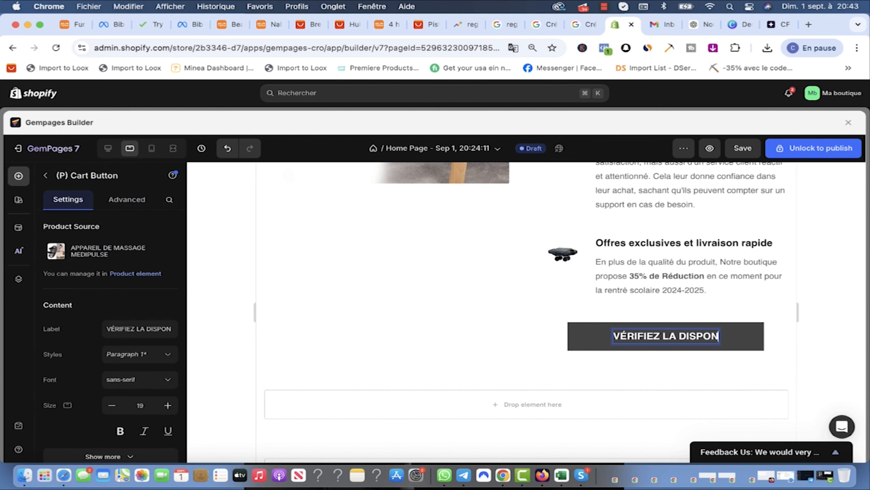
text(IBILITÉ)
click(743, 344)
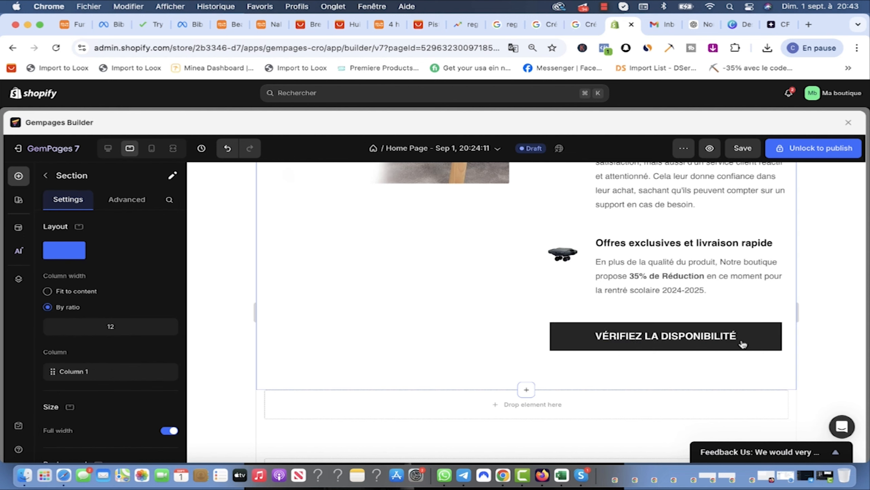
Step: Change the cart button's background from black to the beige EACAB6 recent colour
click(765, 343)
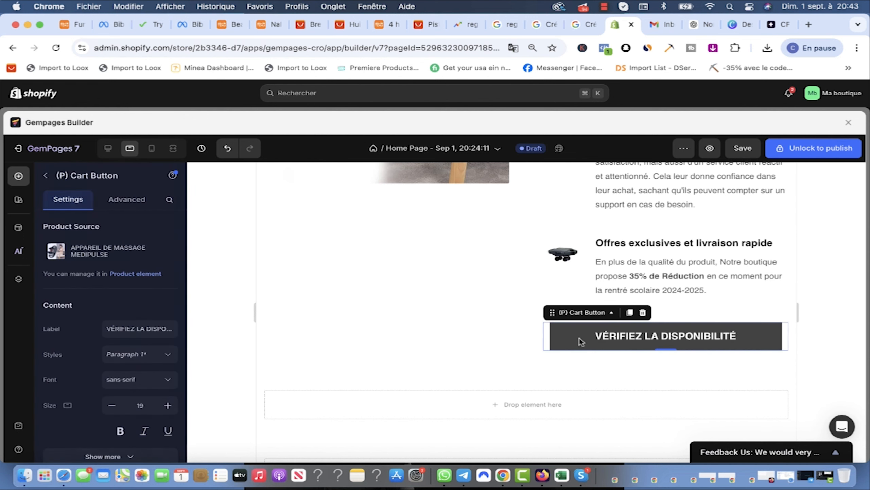
scroll(137, 342, down, 6)
click(169, 322)
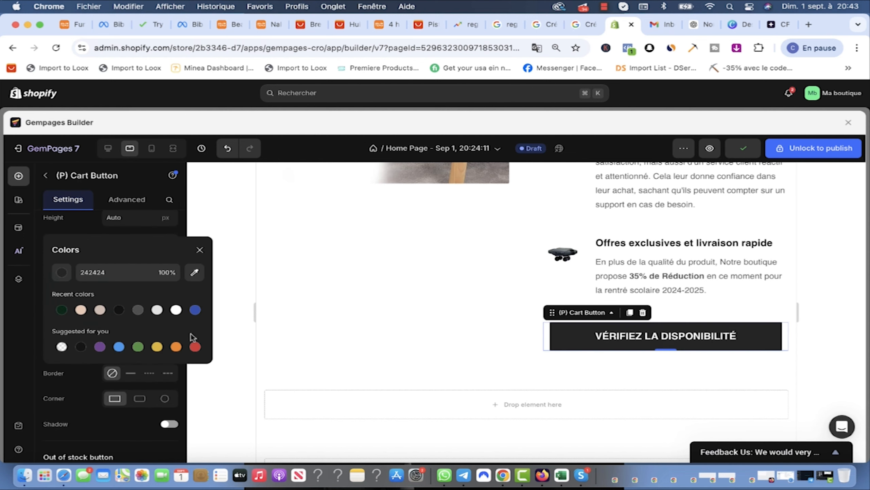
click(81, 310)
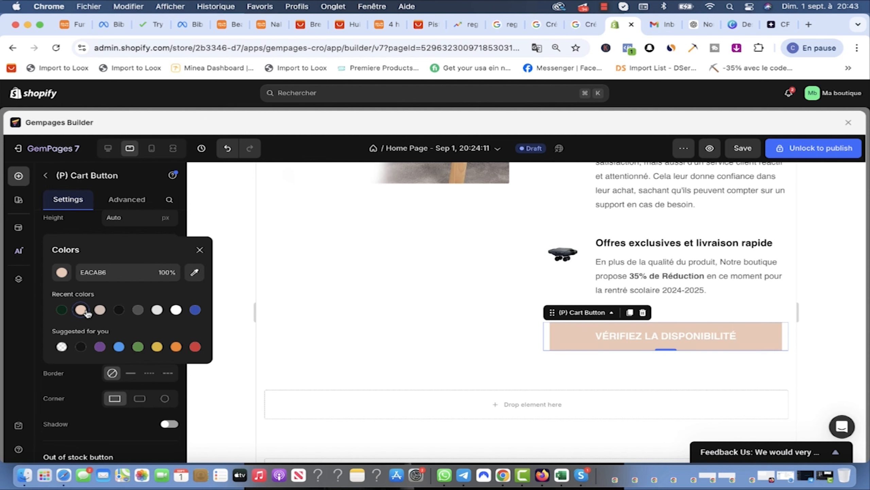
click(99, 310)
click(499, 345)
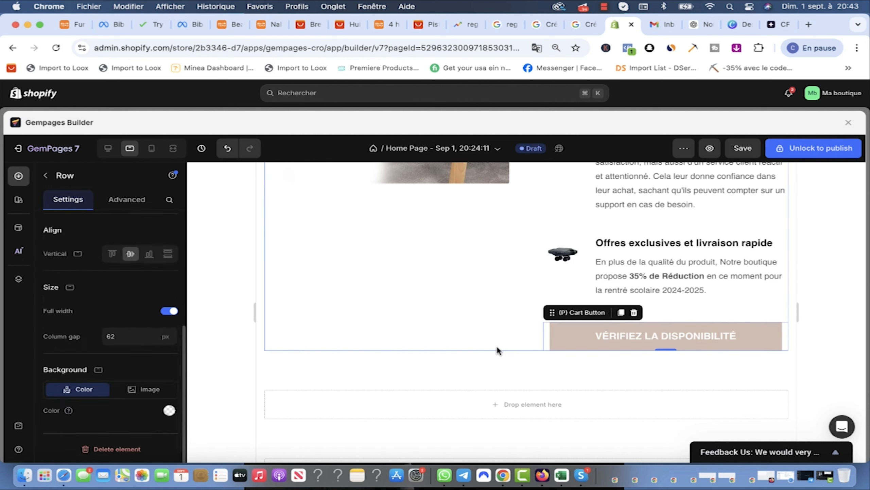
click(743, 149)
scroll(669, 295, up, 7)
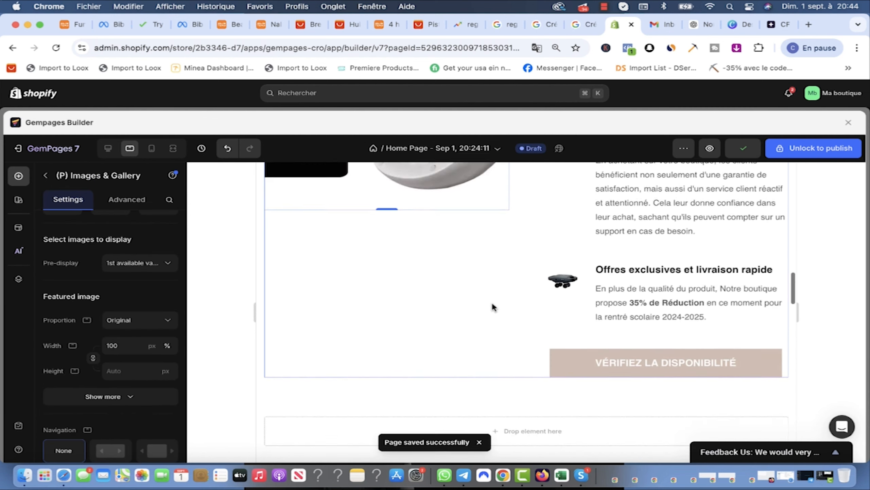
scroll(493, 305, down, 6)
scroll(494, 306, up, 2)
scroll(493, 308, up, 10)
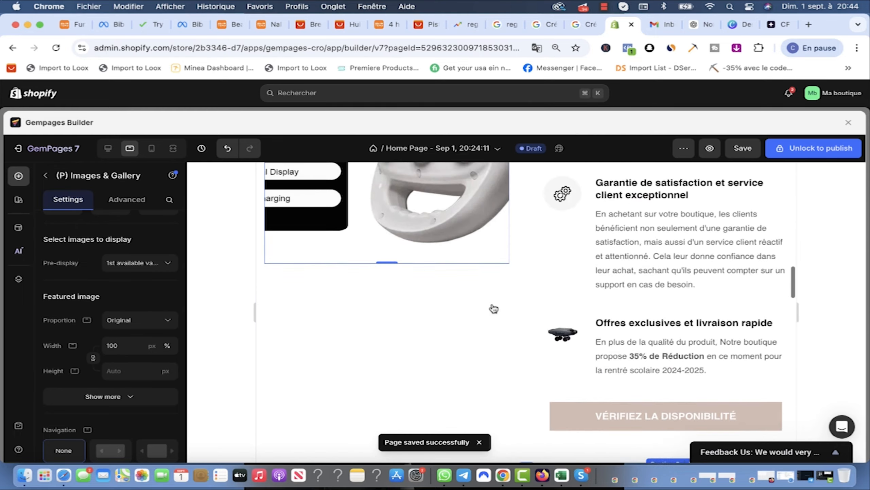
scroll(493, 307, down, 1)
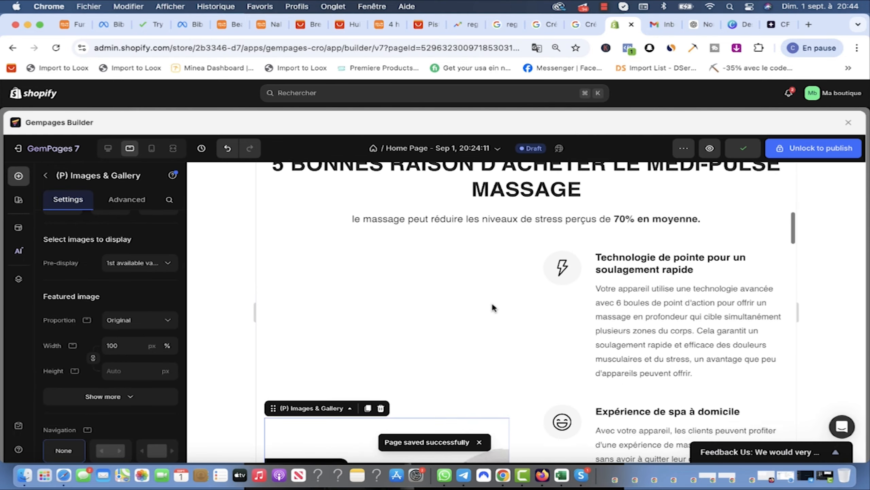
scroll(494, 307, up, 1)
scroll(494, 308, down, 5)
scroll(493, 309, down, 5)
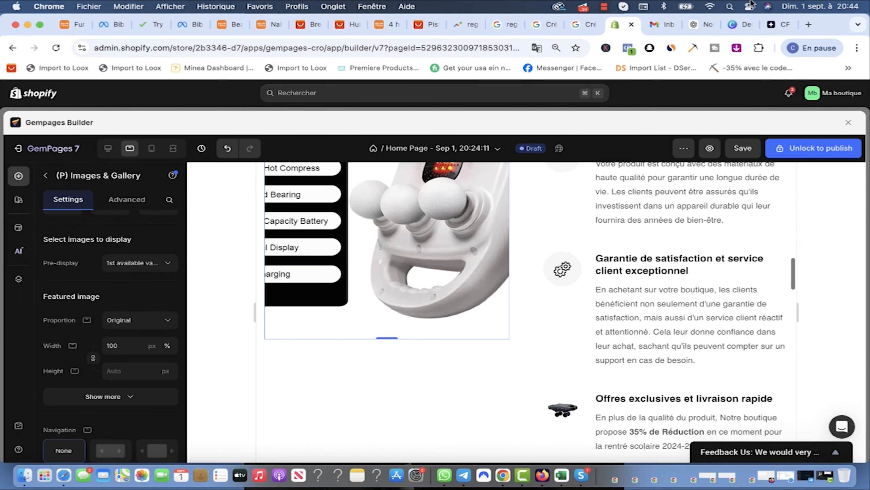
Step: Ask ChatGPT in French for 5 more relevant arguments that push the customer to buy
click(700, 25)
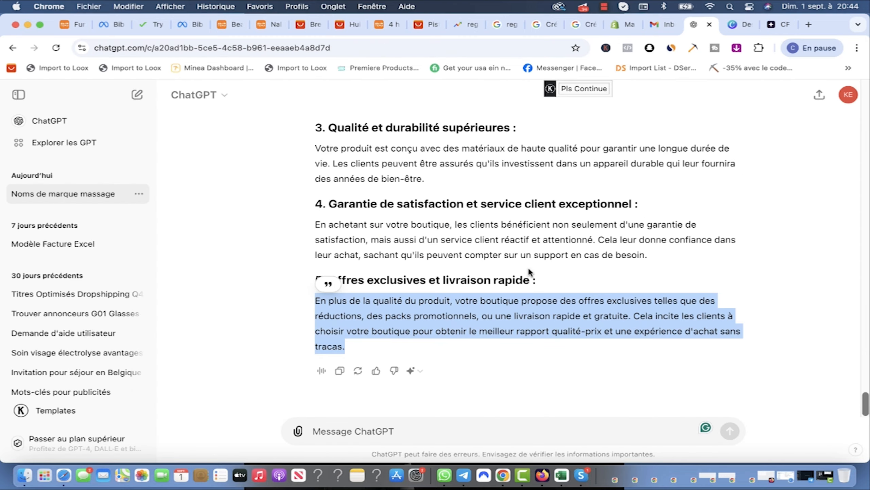
click(656, 329)
click(381, 433)
text(J'AIMERAI QUE TU)
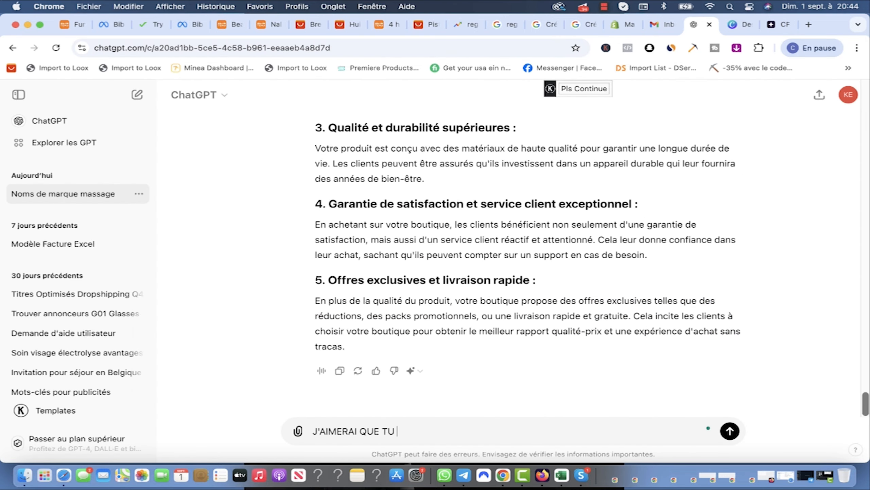
text( ME DONNES D'AUTRES Q)
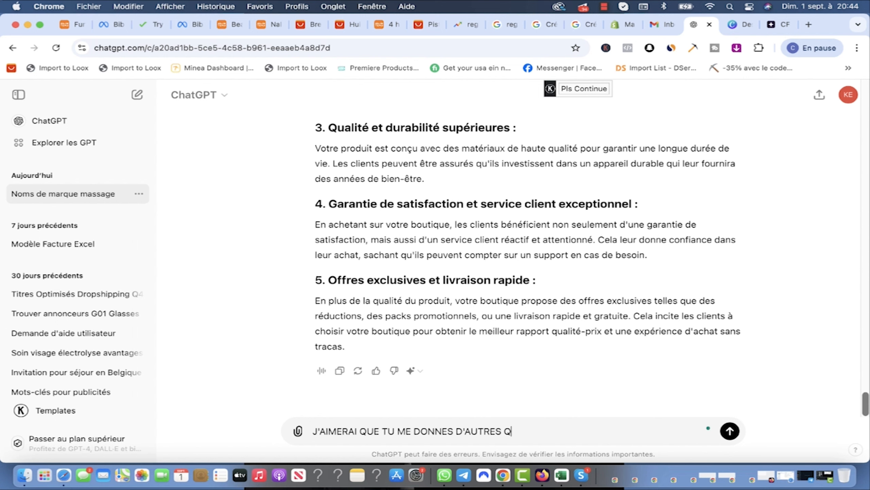
key(BackSpace)
text(ARGUMENT PERTINENT SUR M)
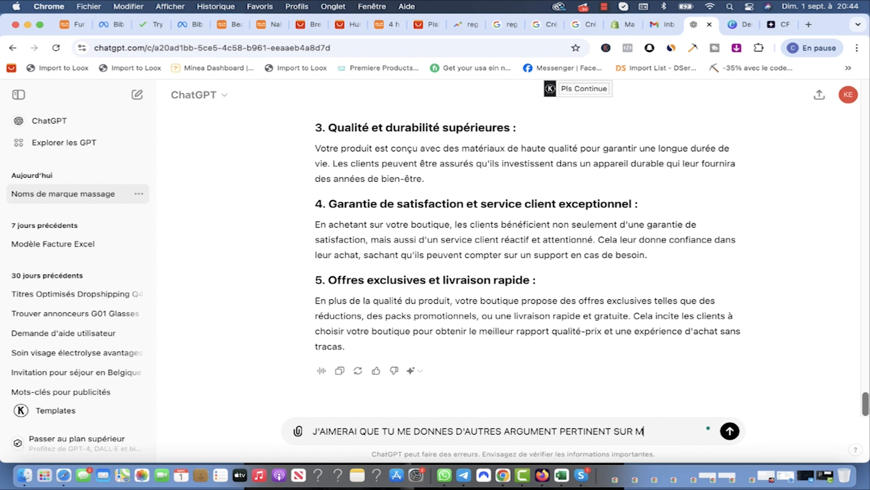
text(ON PRODUIT POUVANT )
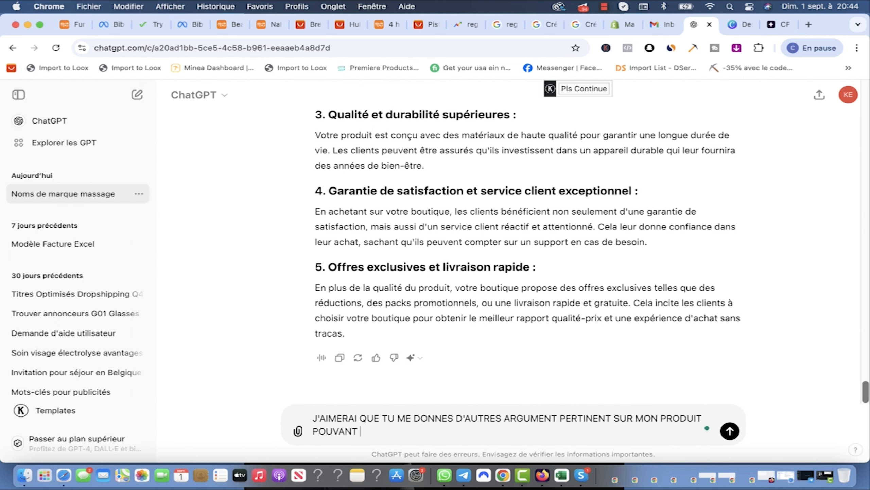
text(POUSSER LE CLIENT À L)
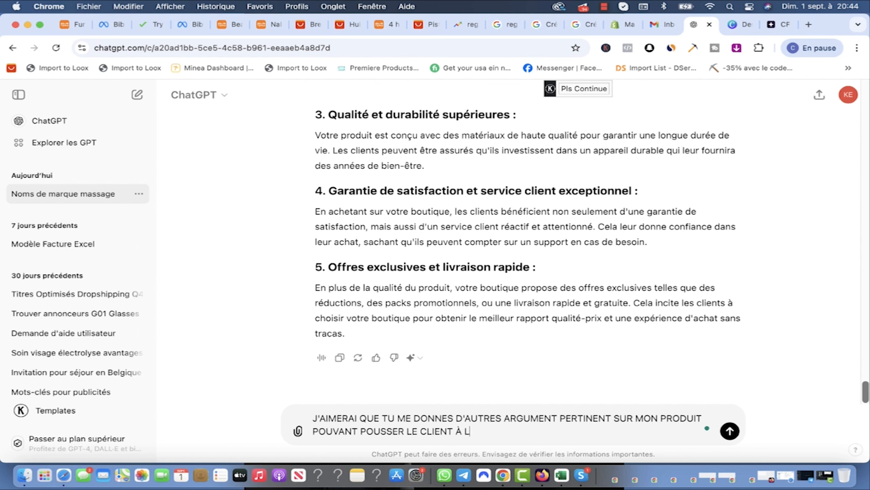
text('ACHAT. DONNE MOI)
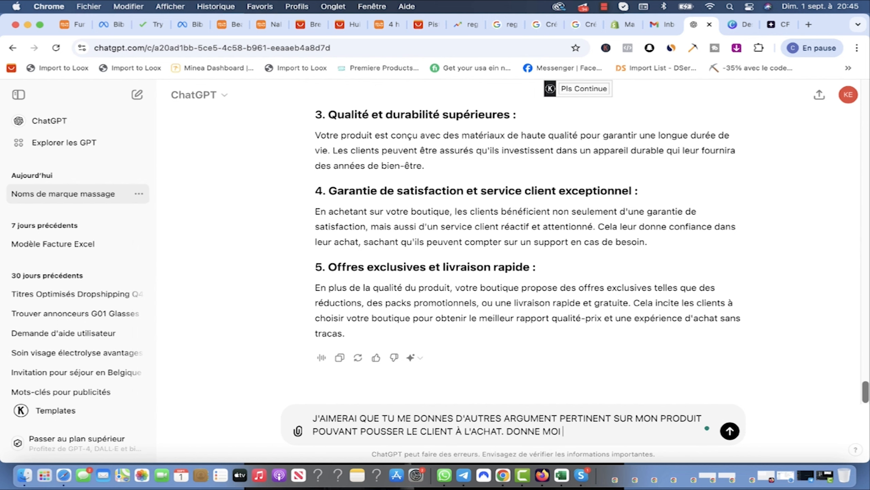
text( 5 ARGUMENTS)
key(Return)
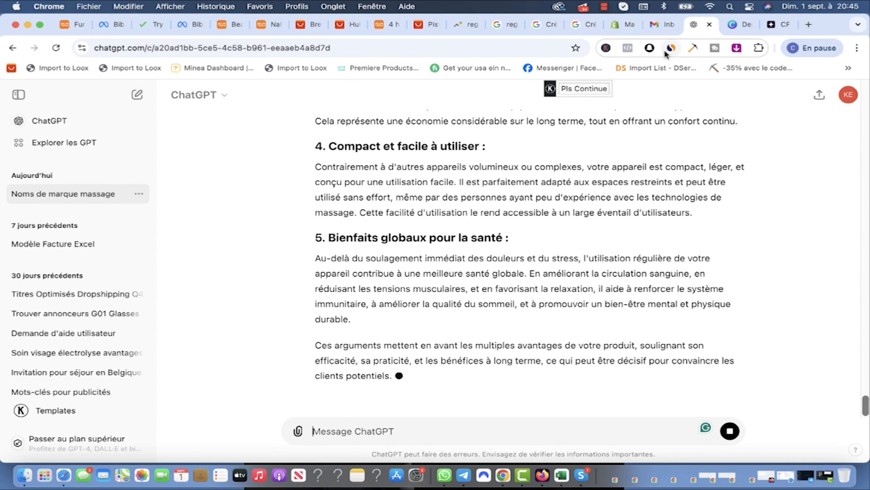
click(622, 24)
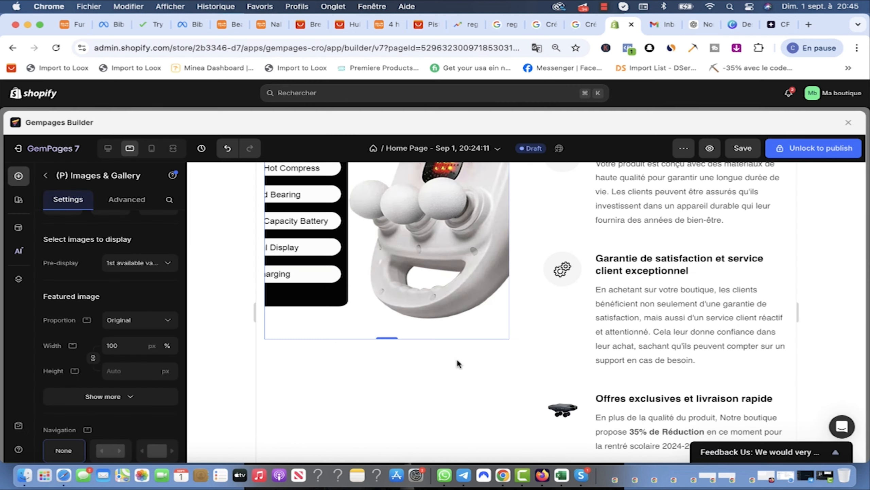
Step: Drag the Brand Story template from the Guarantee sections in below the cart button
scroll(458, 362, down, 5)
click(45, 176)
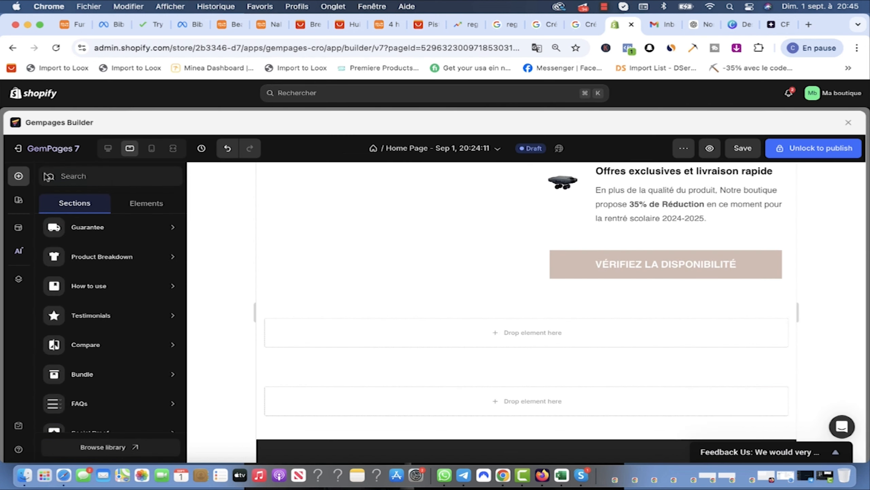
click(106, 226)
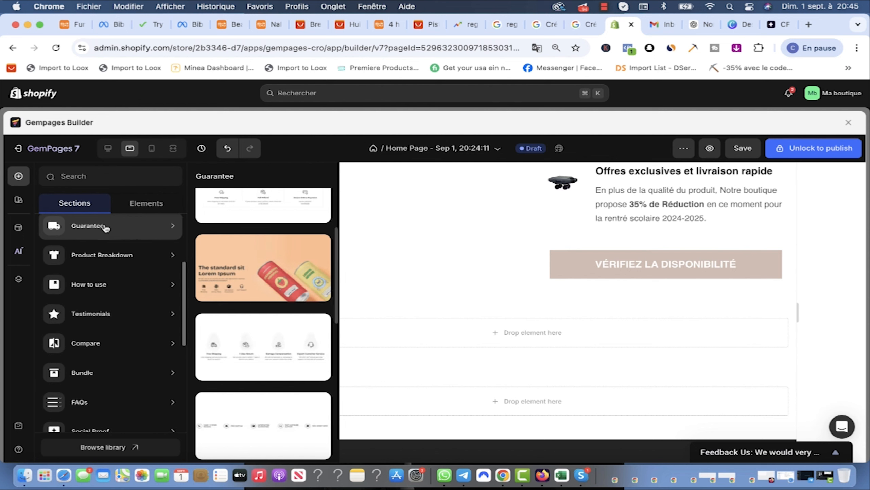
scroll(106, 227, up, 2)
scroll(305, 249, up, 5)
drag(305, 253, 333, 291)
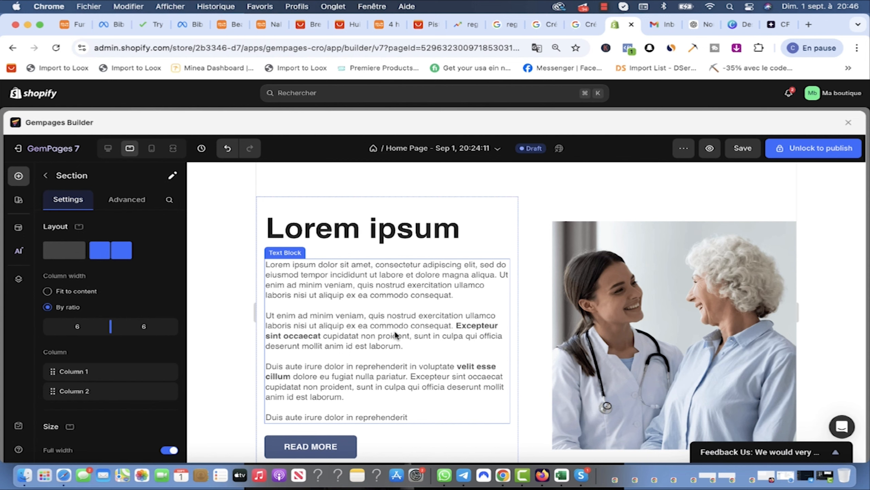
click(389, 238)
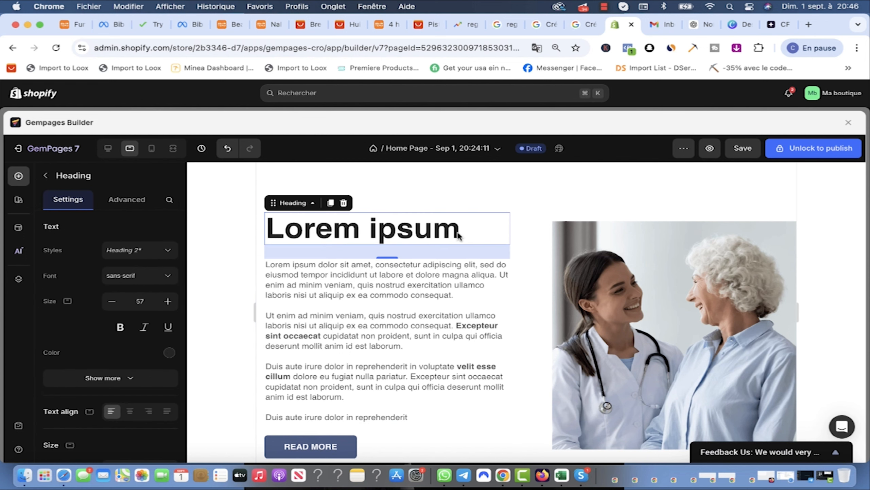
click(705, 26)
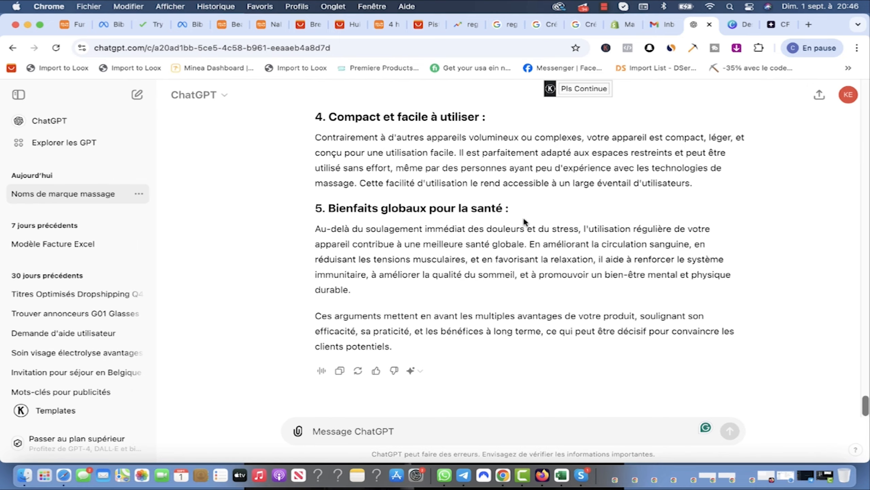
Step: Paste ChatGPT's Personnalisation et adaptabilité argument over the Lorem ipsum heading
scroll(468, 253, up, 15)
scroll(469, 257, up, 5)
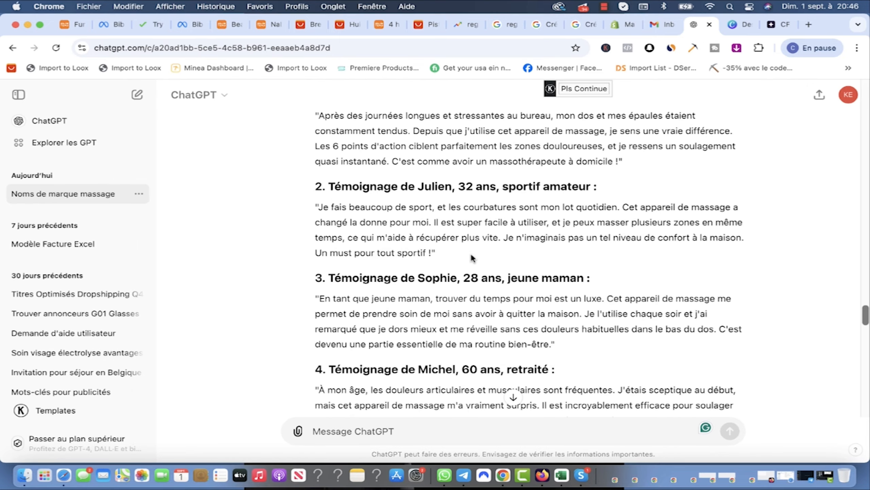
scroll(470, 252, up, 8)
scroll(357, 221, down, 20)
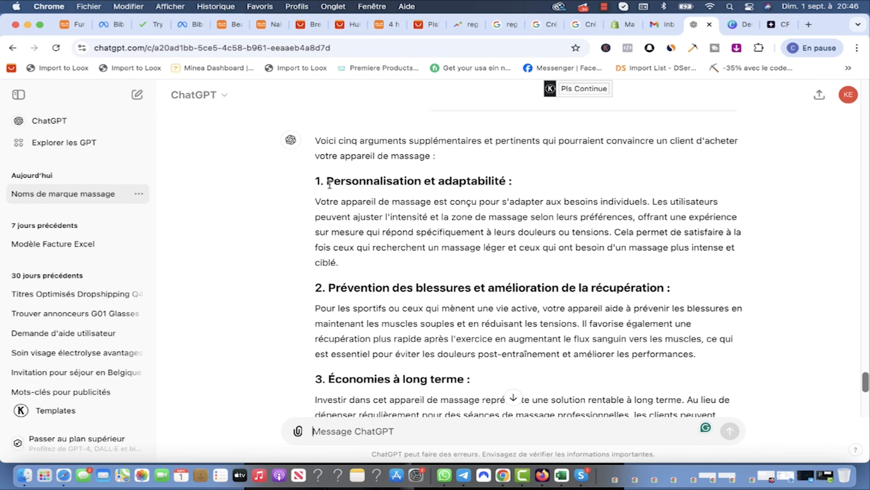
drag(329, 180, 338, 262)
key(super+c)
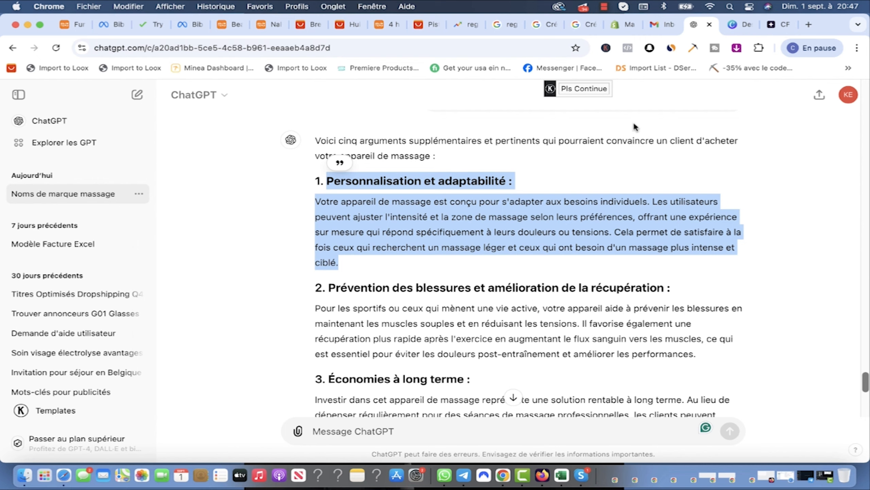
click(623, 24)
double_click(444, 231)
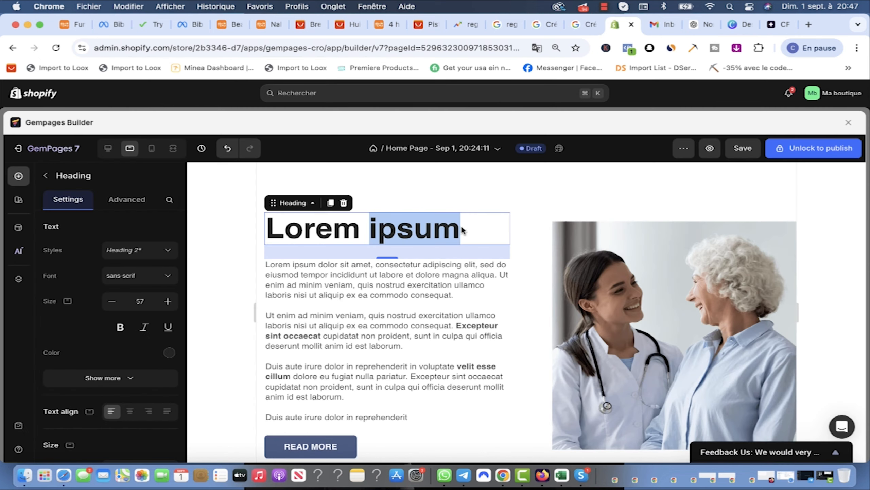
key(super+a)
key(super+v)
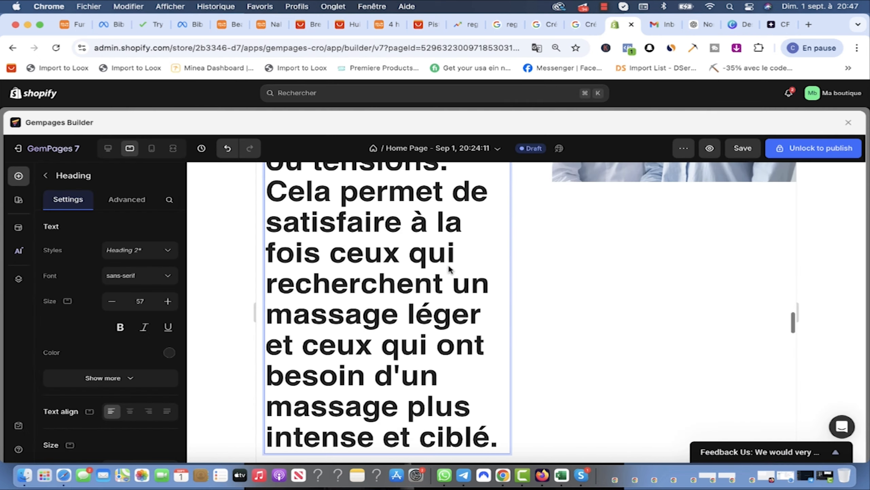
Step: Replace the heading with only the title 'Personnalisation et adaptabilité'
scroll(451, 271, up, 5)
click(699, 24)
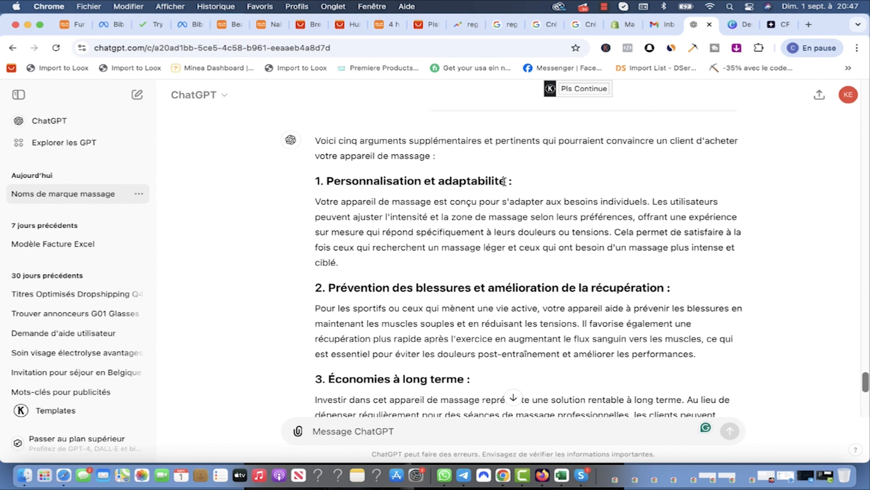
drag(504, 180, 328, 186)
key(super+c)
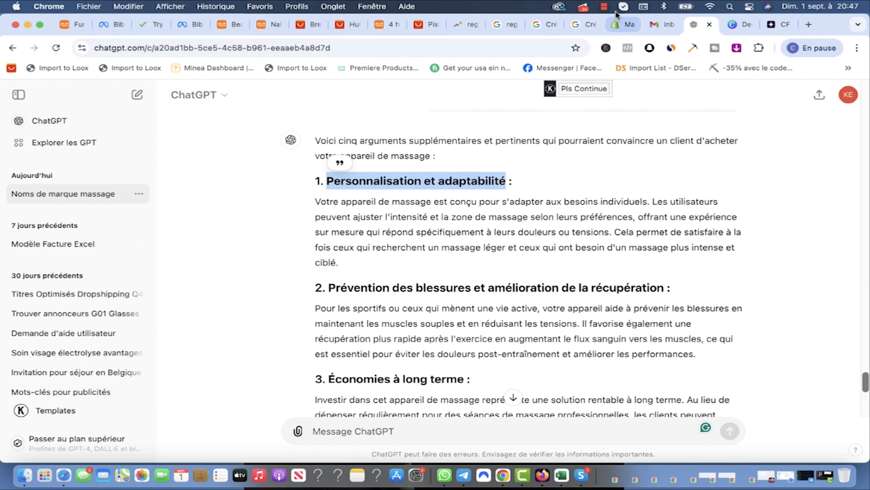
click(618, 25)
key(super+a)
key(super+v)
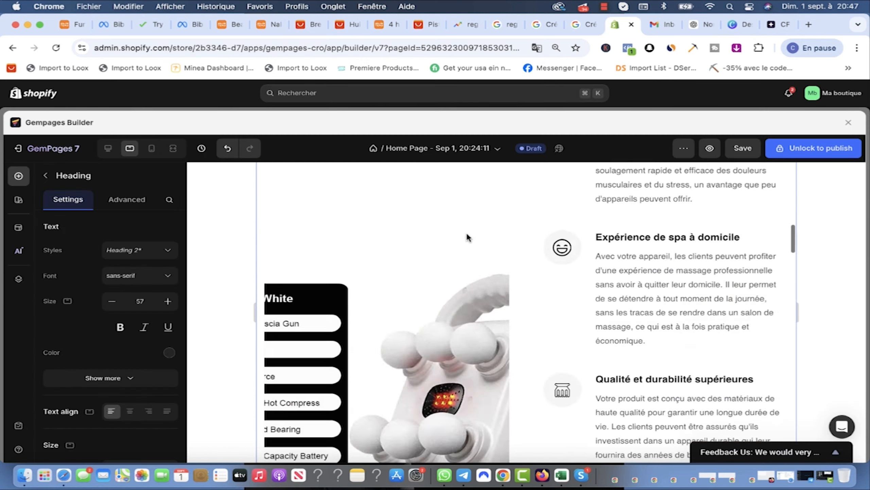
Step: Reduce the heading size from 57 to 40 and select the first argument's description in ChatGPT
scroll(467, 237, down, 2)
scroll(435, 358, up, 4)
scroll(436, 357, up, 5)
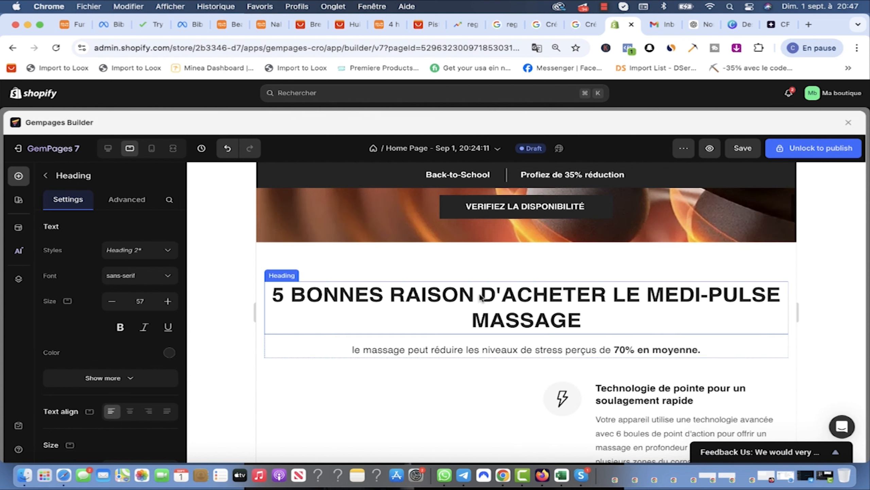
click(466, 297)
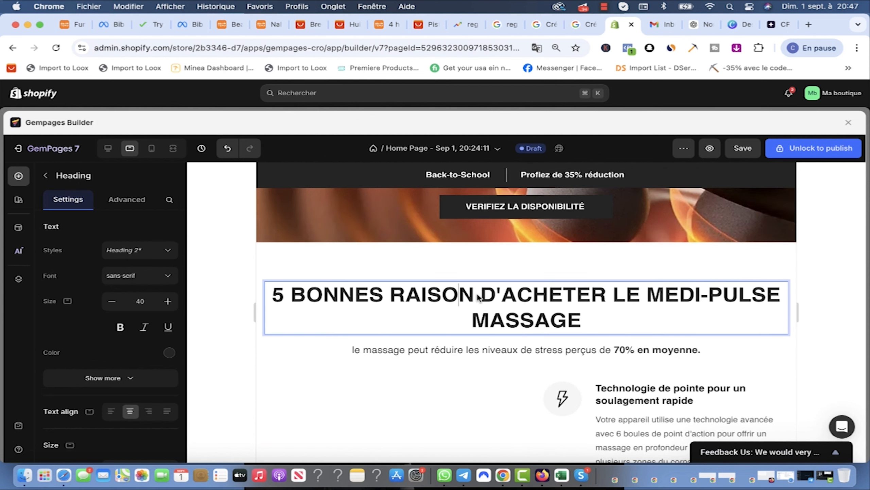
scroll(468, 357, down, 15)
click(270, 195)
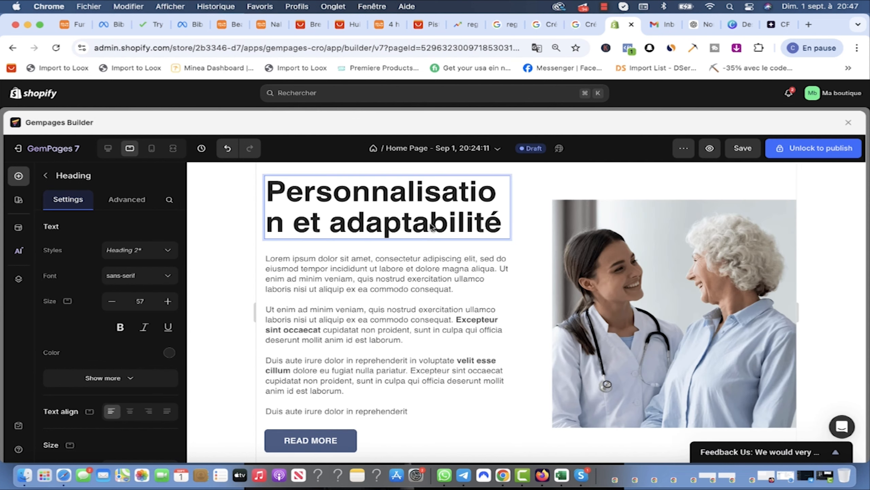
drag(145, 302, 118, 307)
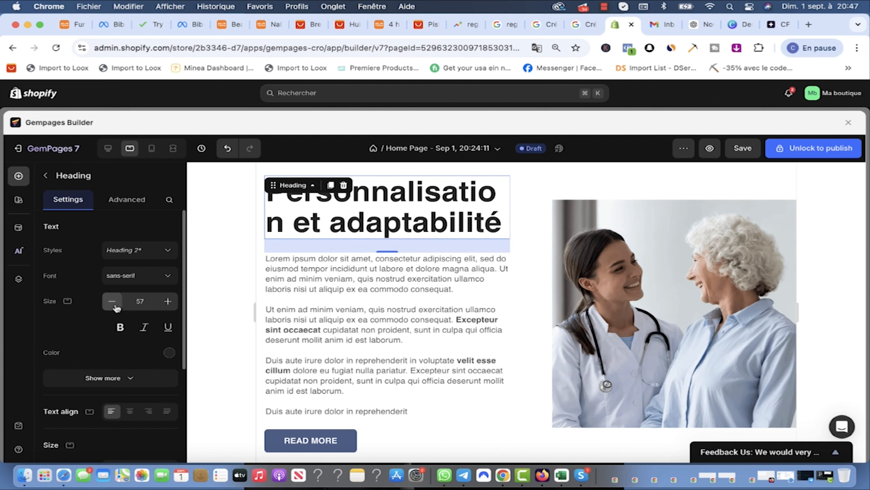
text(40)
key(Return)
click(689, 27)
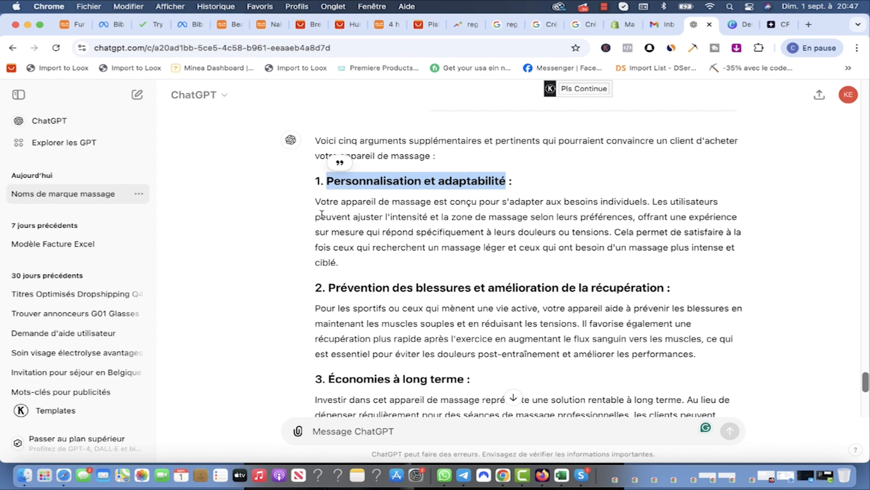
drag(340, 263, 311, 205)
key(super+c)
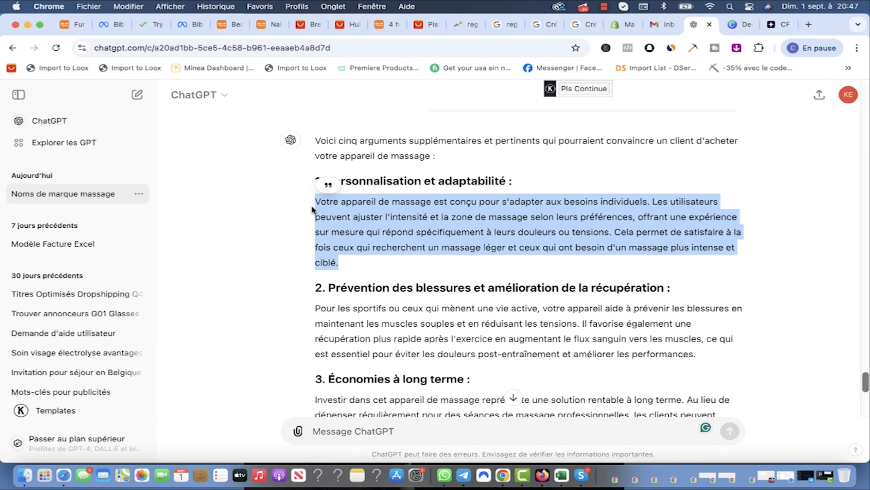
Step: Paste the French adaptability description over the Lorem placeholder paragraph
click(624, 23)
drag(454, 271, 263, 242)
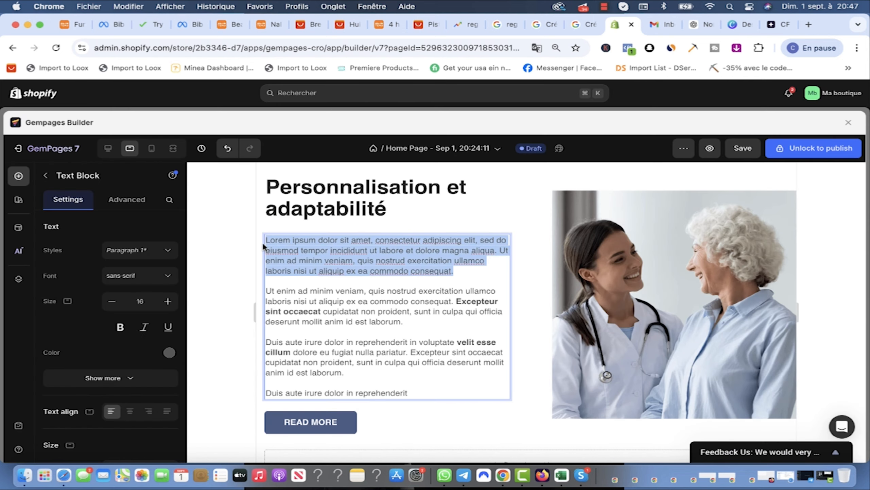
key(super+v)
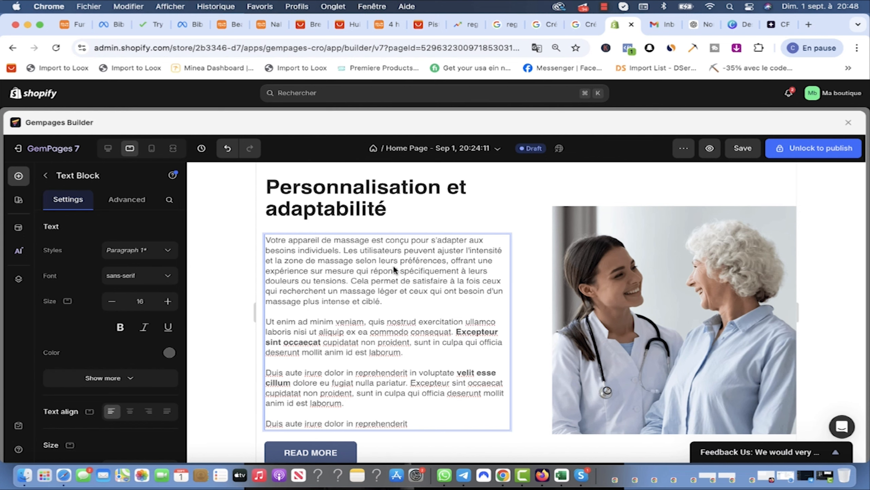
scroll(445, 253, down, 3)
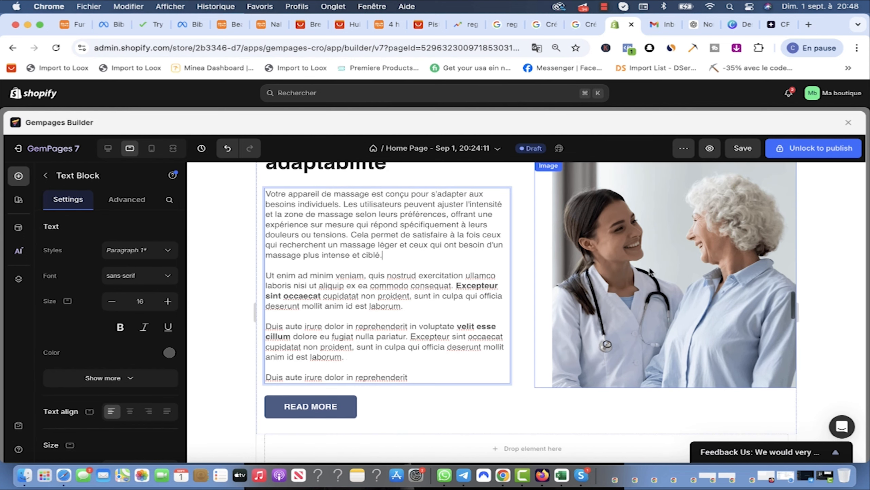
click(696, 24)
scroll(356, 294, down, 1)
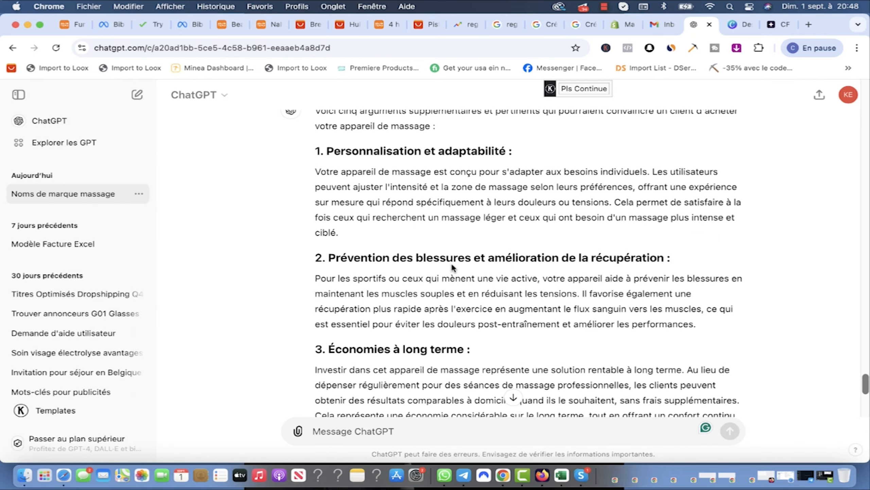
scroll(452, 265, down, 1)
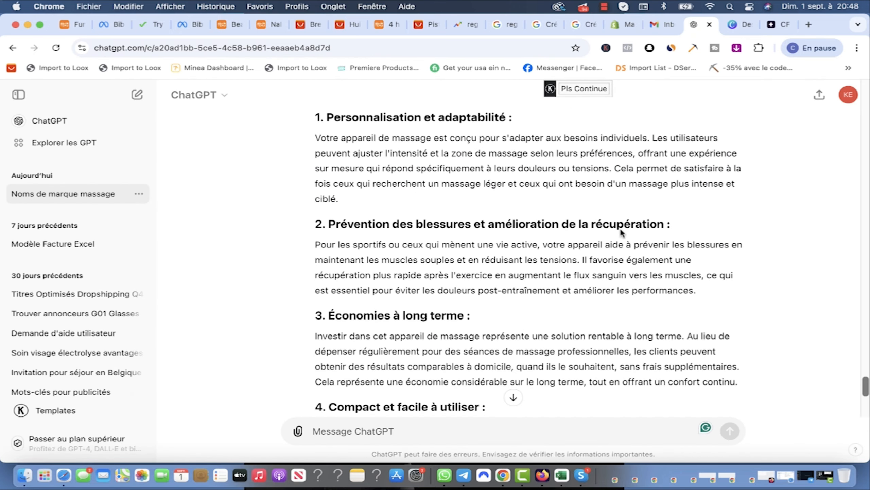
click(622, 25)
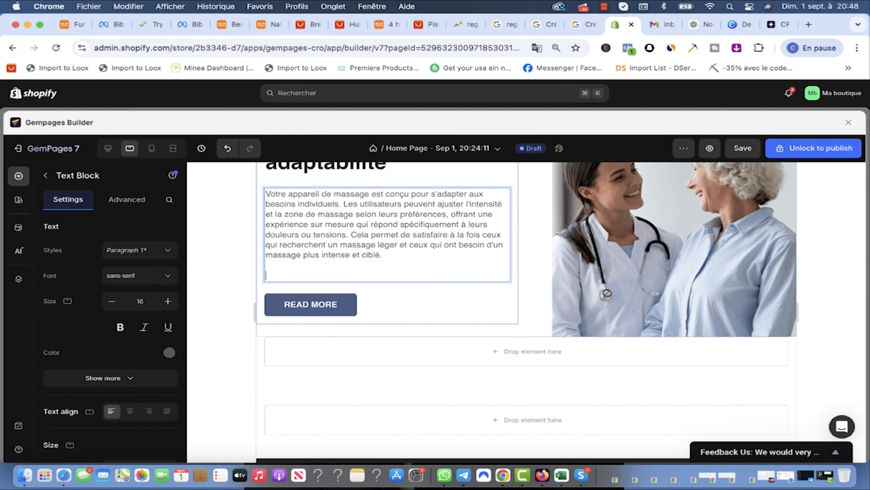
Step: Relabel READ MORE as 'VERIFIEZ LA DISPONIBILITÉ', make it beige D1BDB1, and save
click(330, 287)
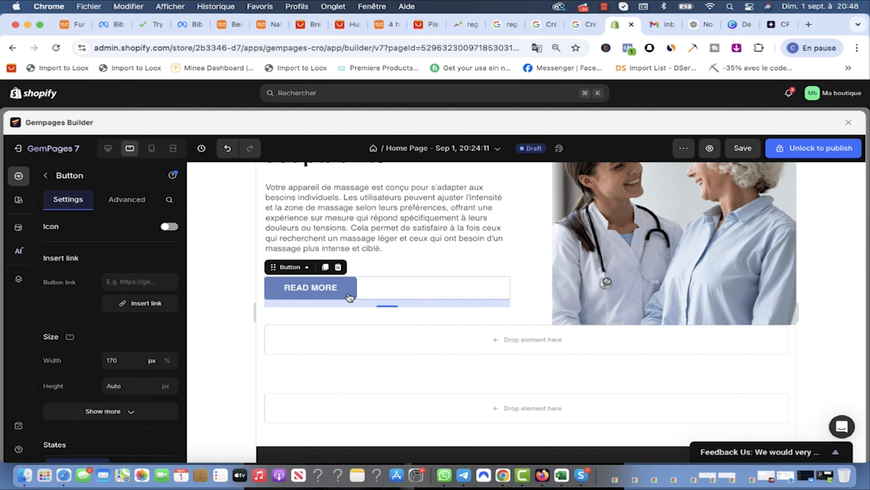
triple_click(341, 291)
text(VERIFIE)
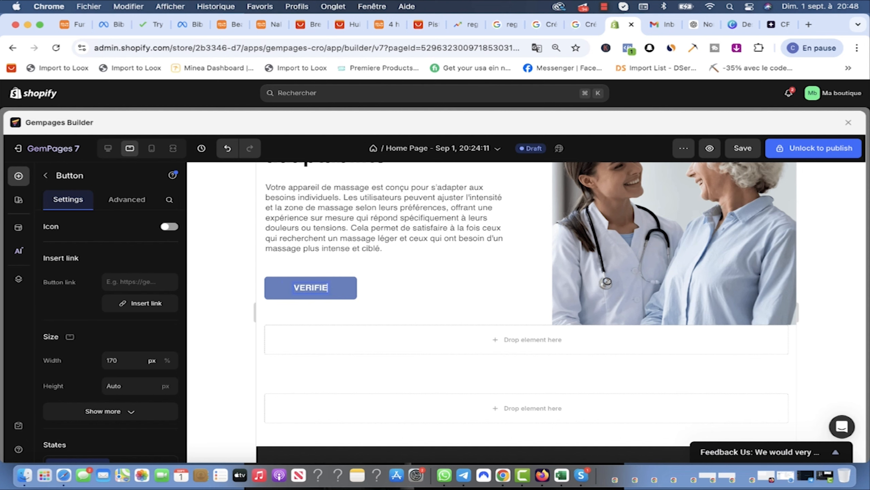
text(Z LA DISP)
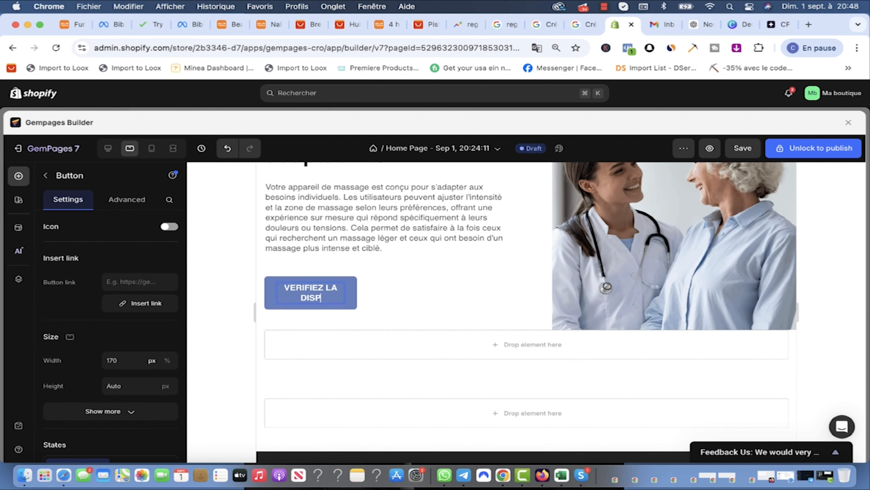
text(ONIBILITÉ)
click(458, 306)
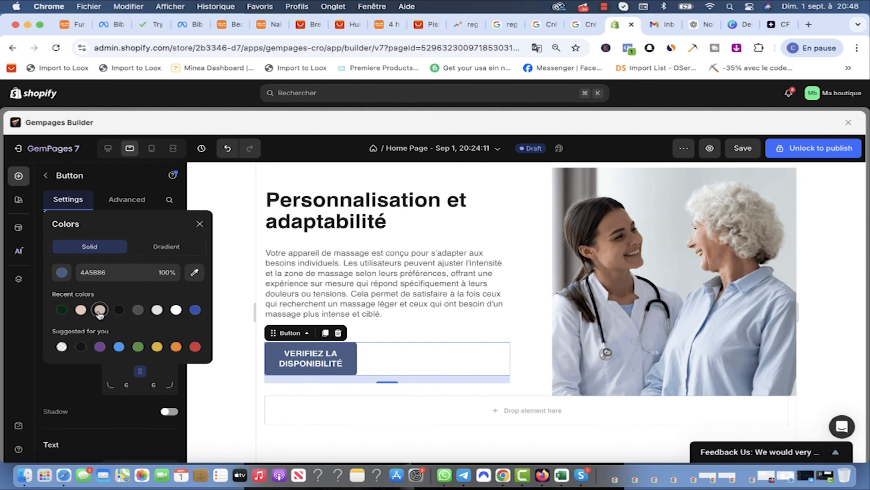
click(100, 310)
scroll(528, 379, up, 7)
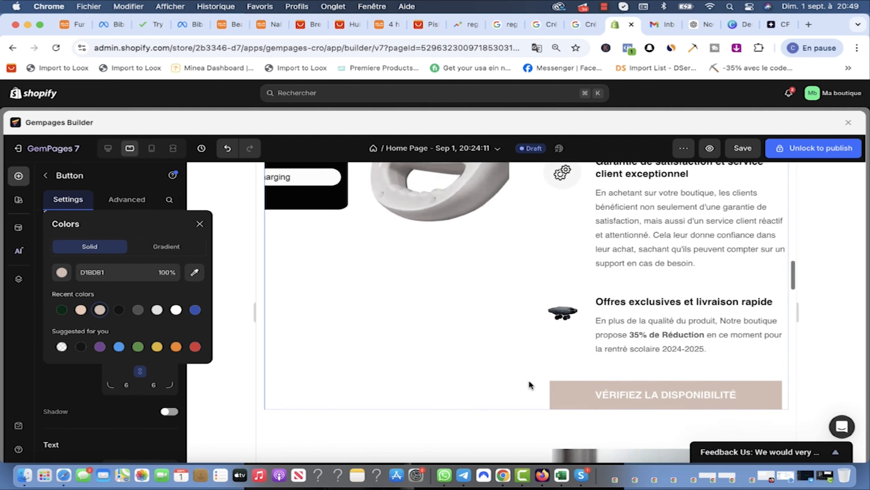
scroll(629, 381, down, 1)
scroll(445, 360, down, 6)
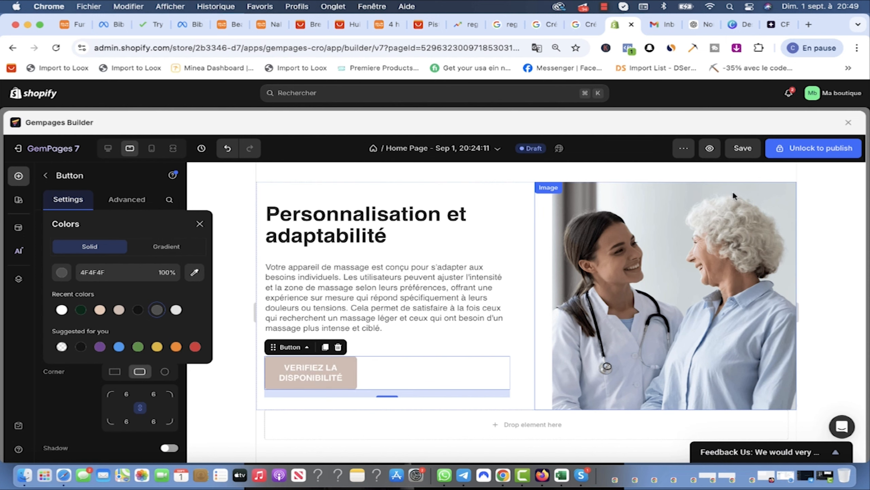
click(745, 149)
scroll(500, 292, up, 1)
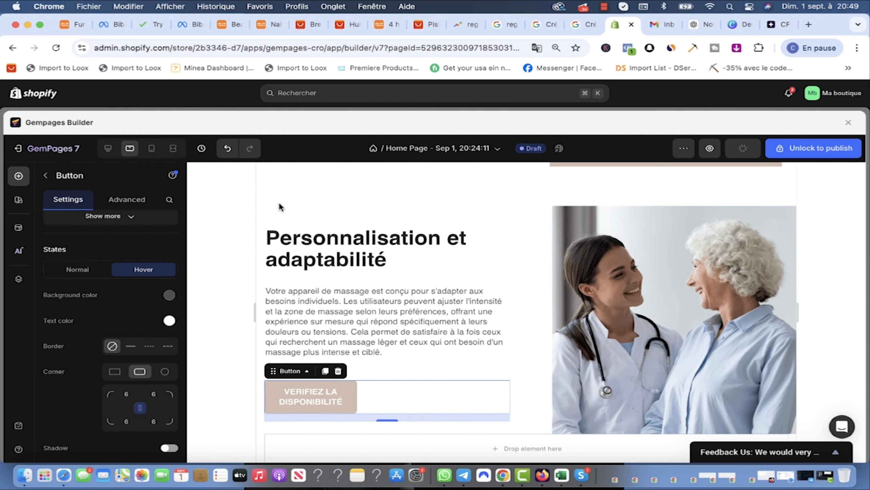
Step: Swap the copied section's columns so the photo sits left and the text right
click(286, 209)
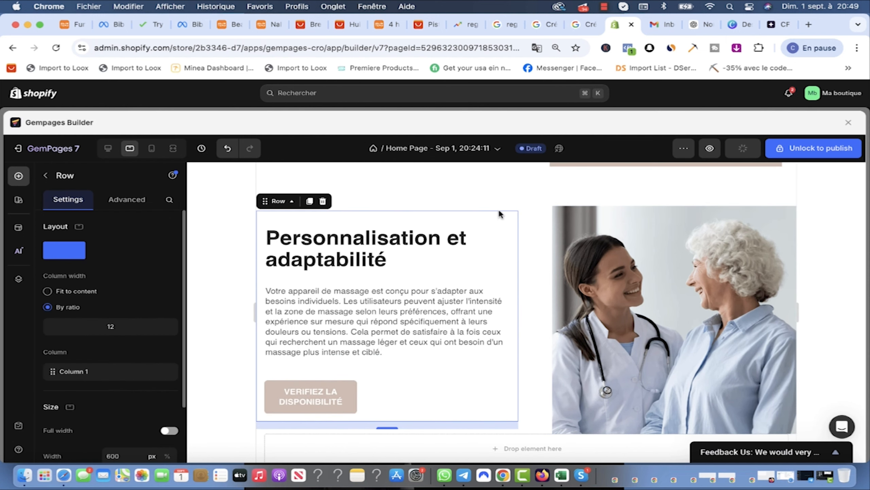
scroll(565, 257, up, 1)
click(598, 271)
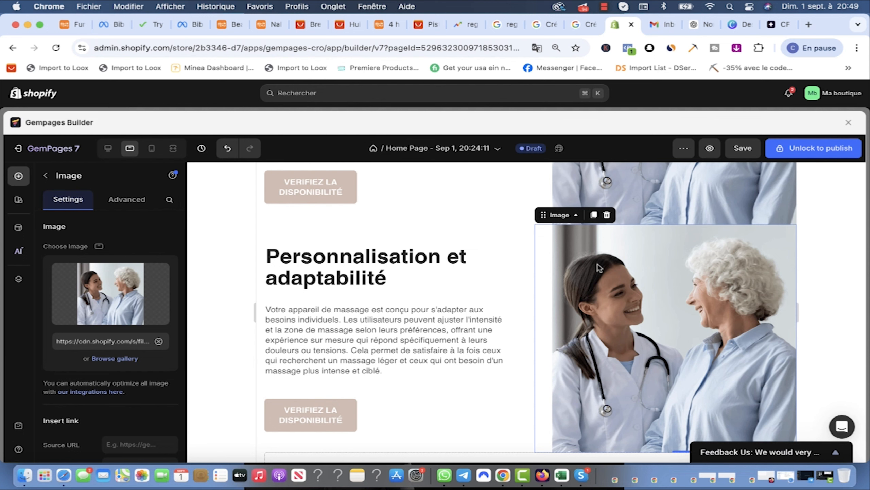
click(634, 219)
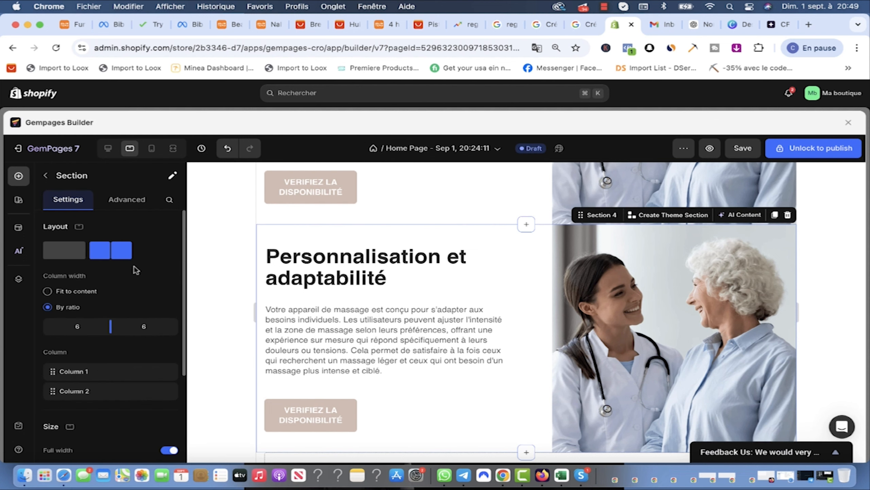
scroll(142, 300, down, 5)
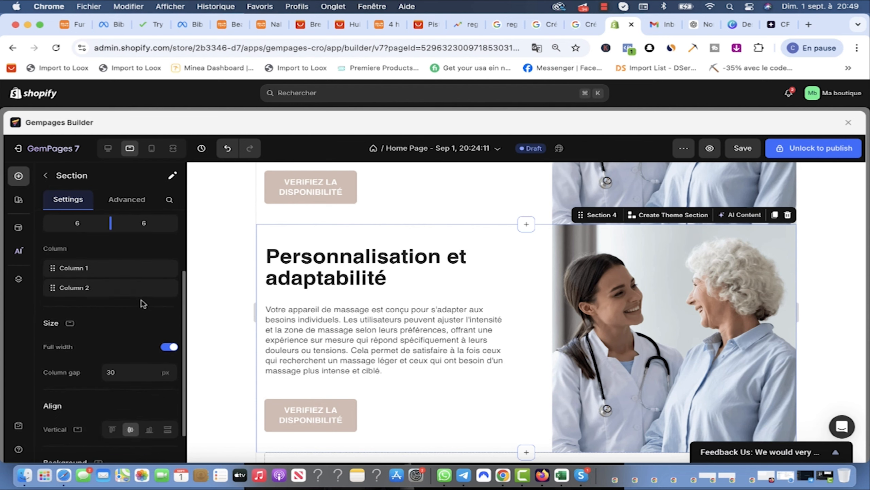
scroll(142, 300, up, 3)
scroll(141, 299, down, 2)
drag(141, 299, 142, 323)
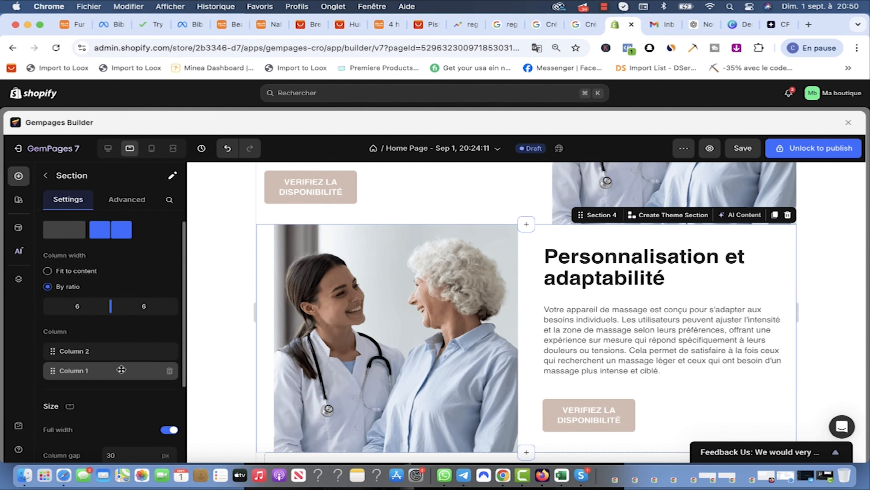
scroll(566, 292, up, 5)
scroll(566, 291, down, 6)
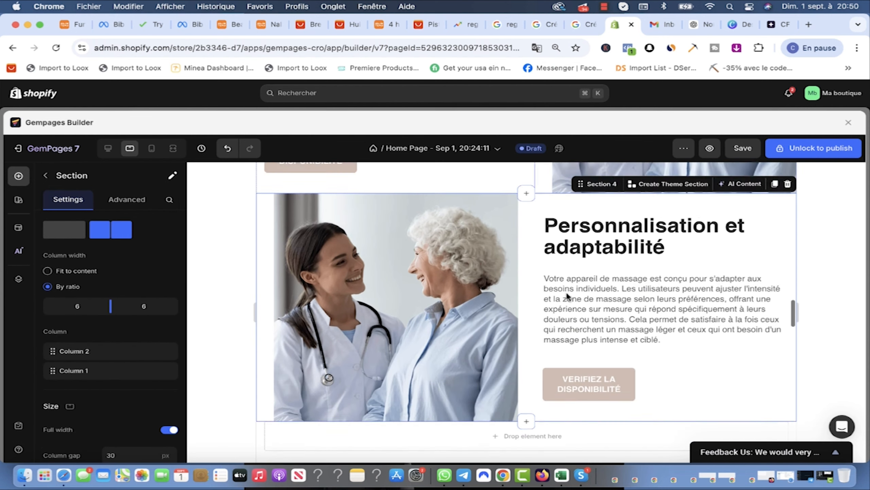
scroll(582, 284, up, 2)
click(646, 292)
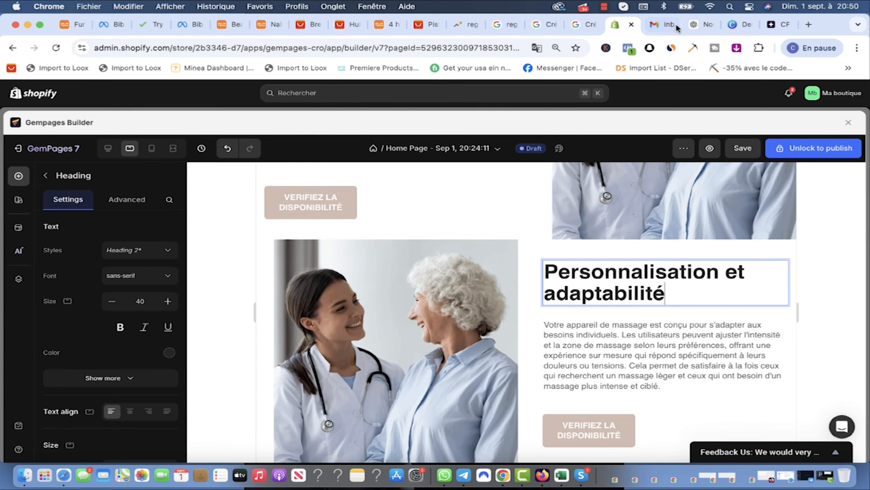
Step: Paste the title 'Prévention des blessures et amélioration de la récupération' into the copied heading
click(706, 27)
drag(664, 224, 330, 223)
key(super+c)
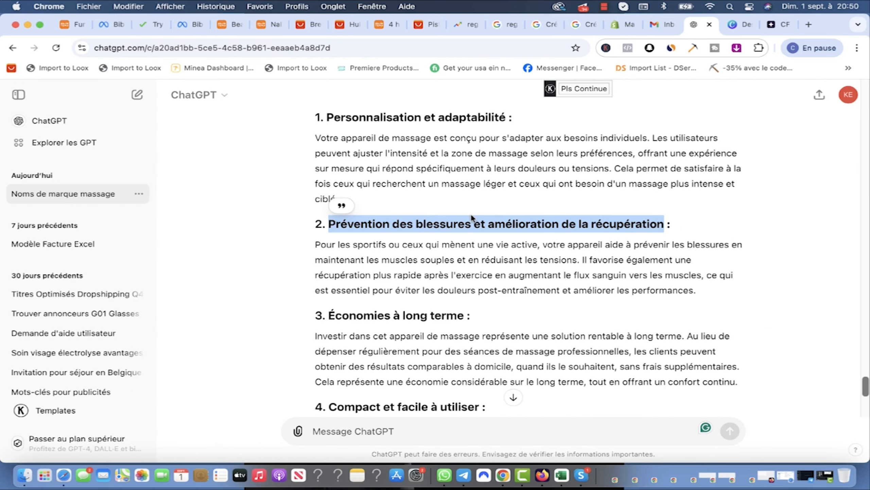
click(627, 26)
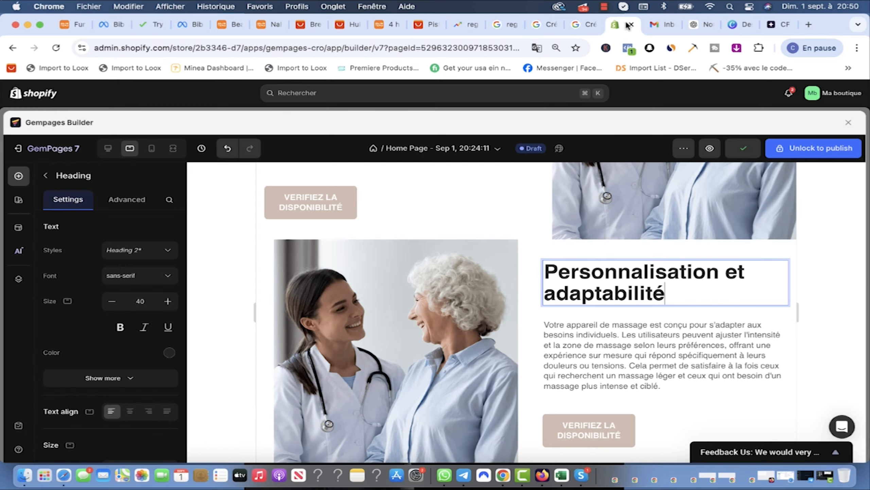
key(super+v)
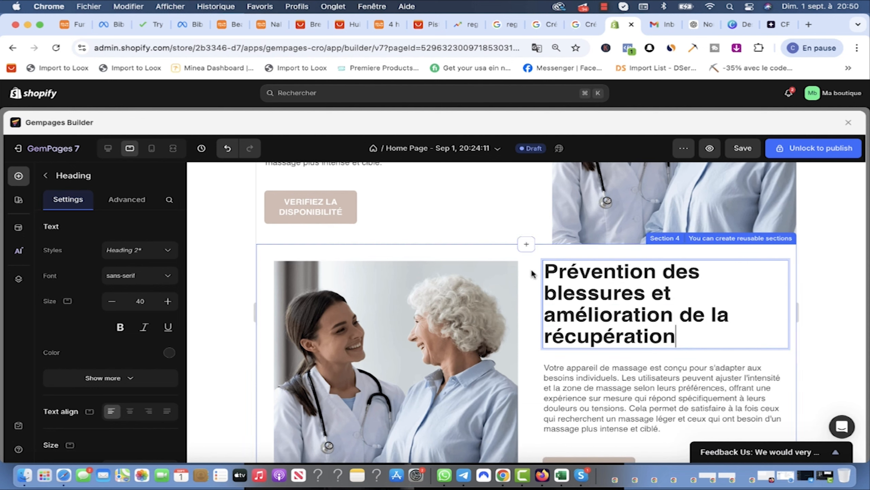
scroll(652, 302, up, 5)
scroll(652, 302, down, 5)
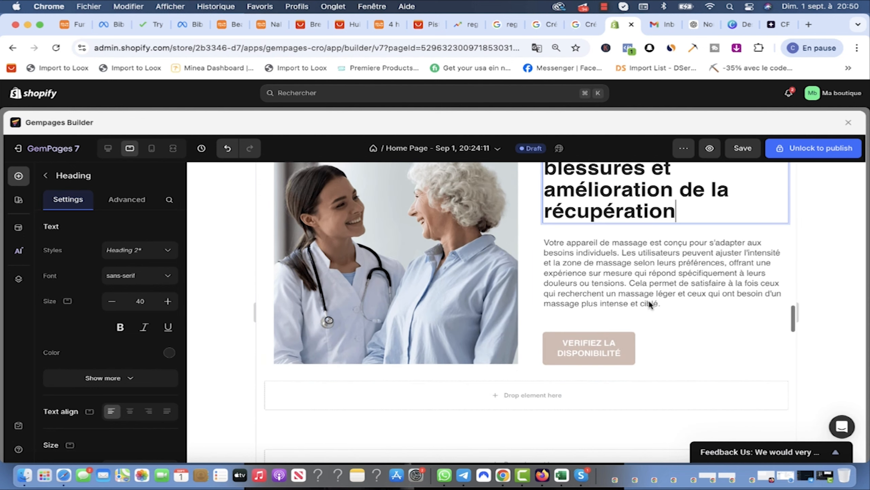
Step: Paste ChatGPT's athlete injury-prevention paragraph into the section's text block
click(696, 25)
drag(697, 291, 321, 247)
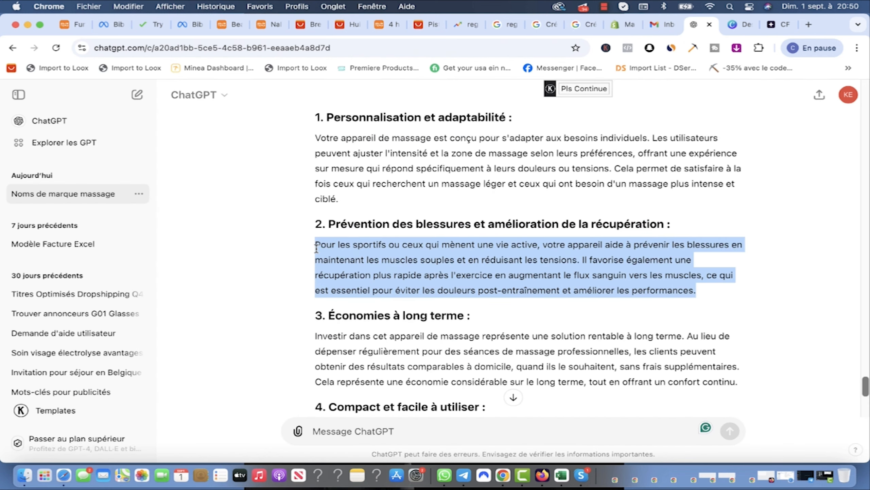
click(622, 25)
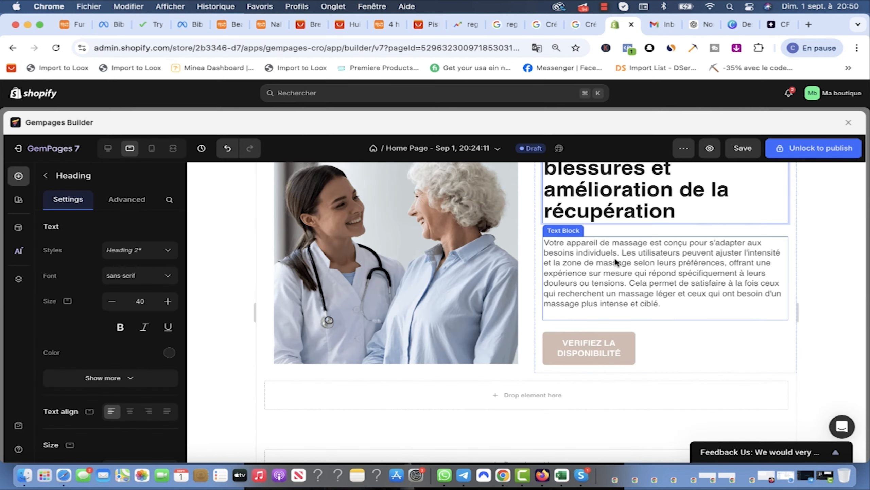
click(666, 309)
text(Pour les sportifs ou ceux qui mènent une vie active, votre appareil aide à prévenir les blessures en maintenant les muscles souples et en réduisant les tensions. Il favorise également une récupération plus rapide après l'exercice en augmentant le flux sanguin vers les muscles, ce qui est essentiel pour éviter les douleurs post-entraînement et améliorer les performances.)
scroll(669, 356, up, 8)
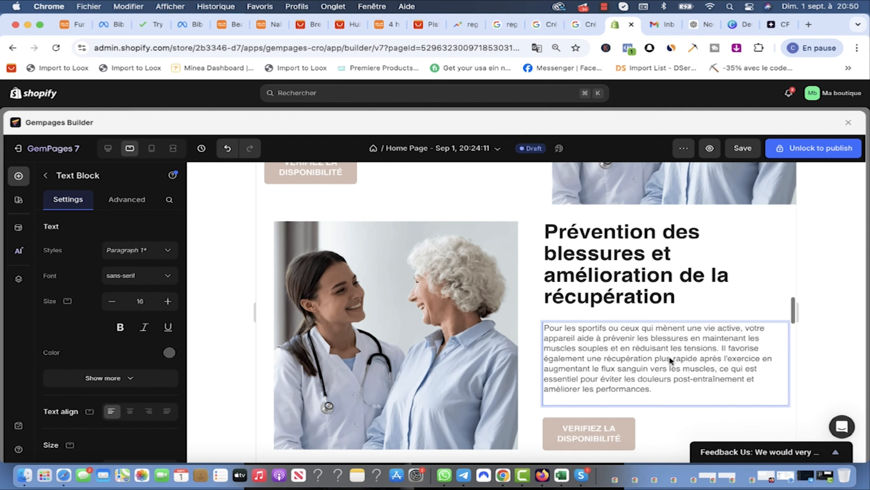
scroll(740, 223, up, 1)
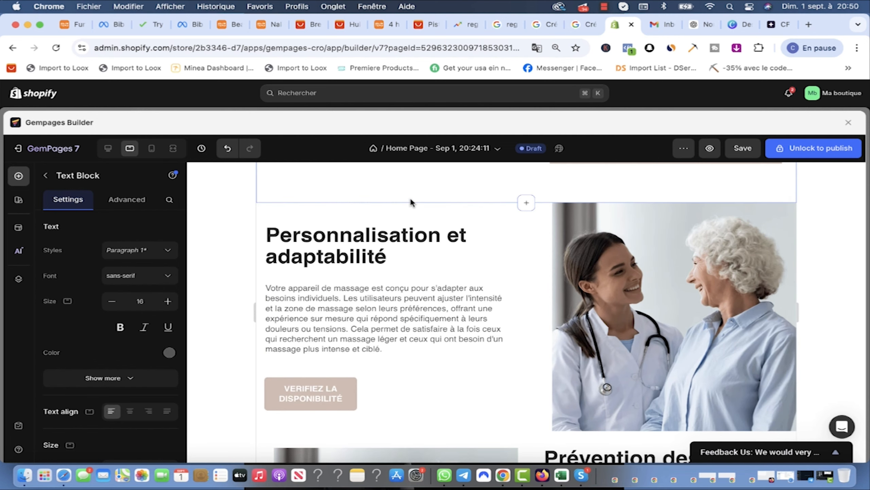
click(326, 205)
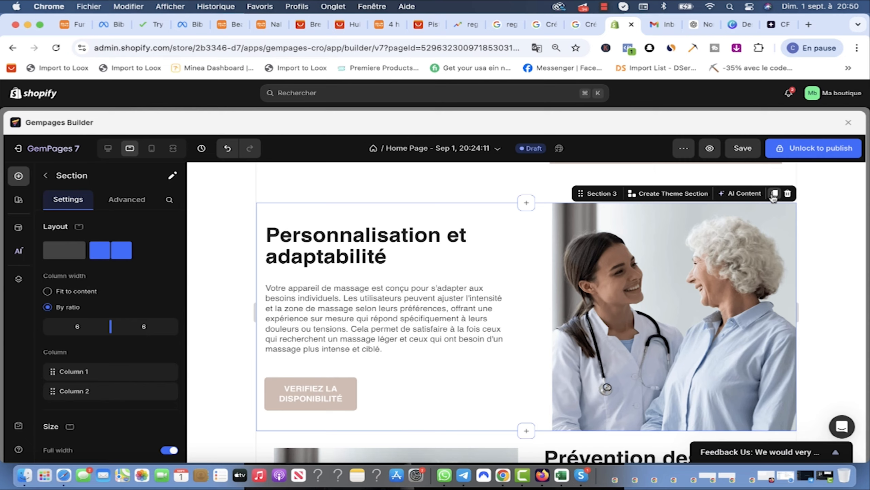
Step: Duplicate the Personnalisation section below Prévention and copy 'Compact et facile à utiliser' from ChatGPT
click(774, 197)
drag(597, 188, 641, 288)
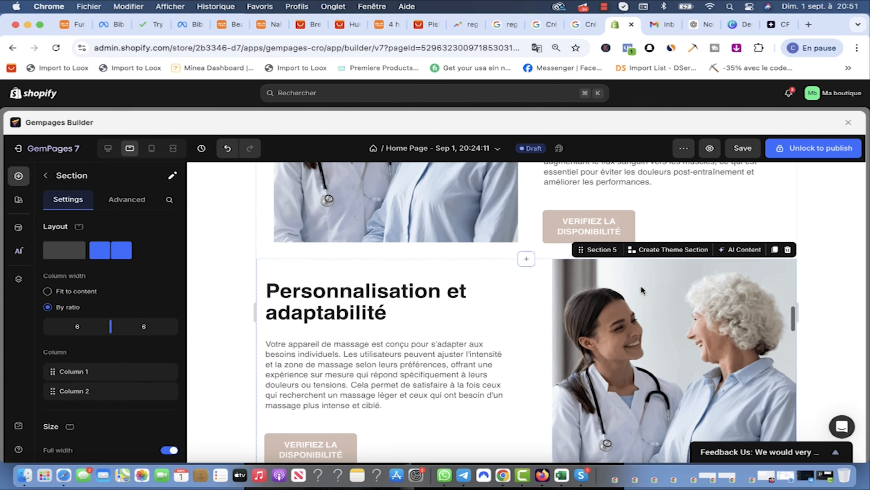
click(697, 22)
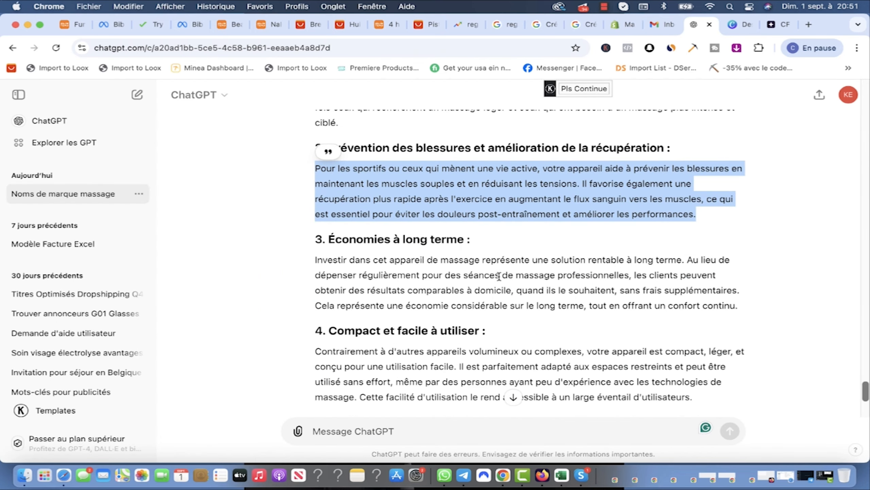
scroll(425, 312, down, 3)
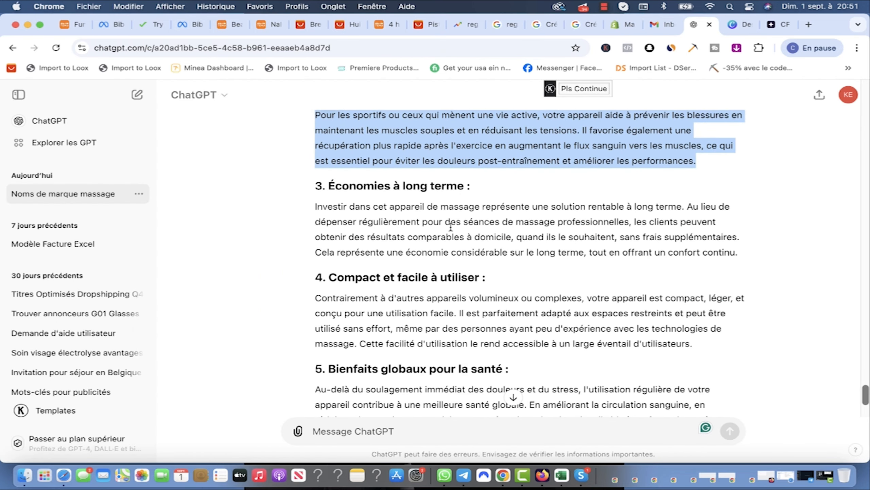
scroll(391, 262, down, 3)
scroll(506, 325, down, 3)
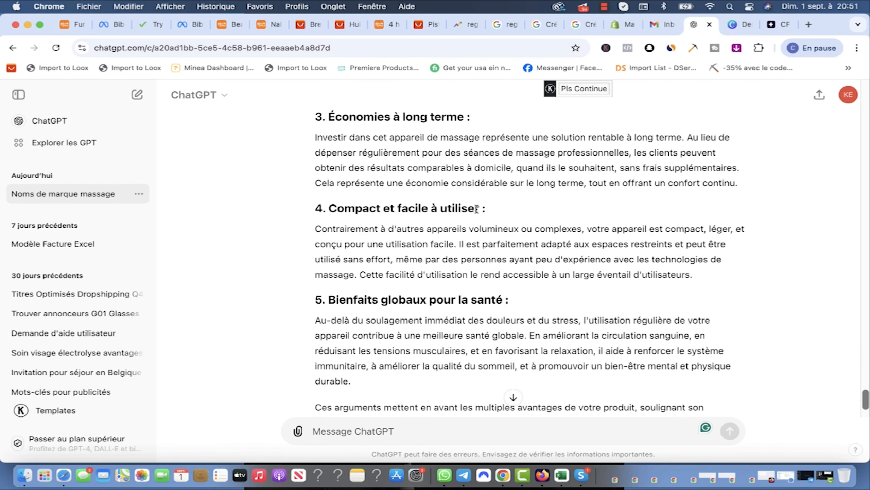
drag(480, 207, 329, 207)
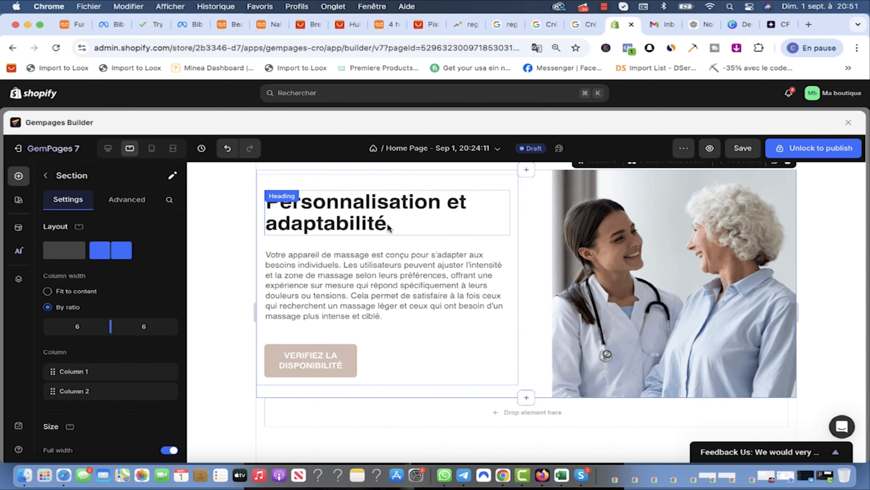
Step: Select the duplicated section's heading text, then the Personnalisation section's doctor photo
click(391, 221)
double_click(391, 220)
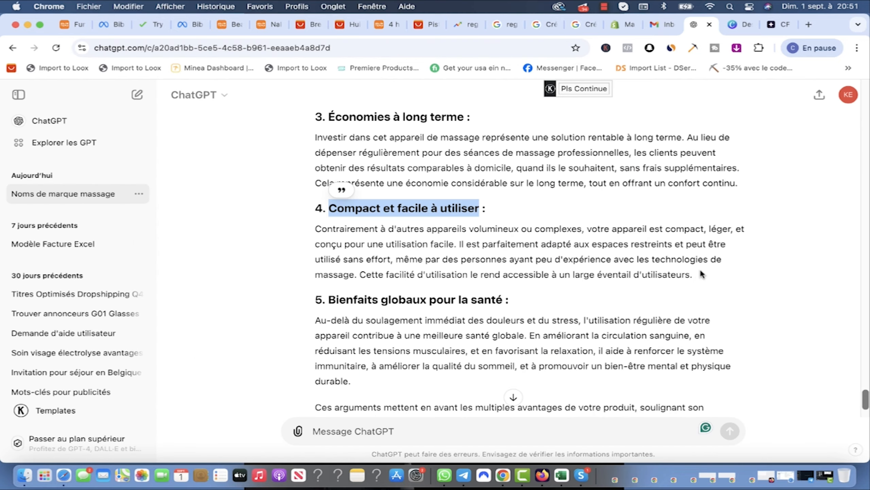
click(695, 278)
drag(313, 237, 312, 231)
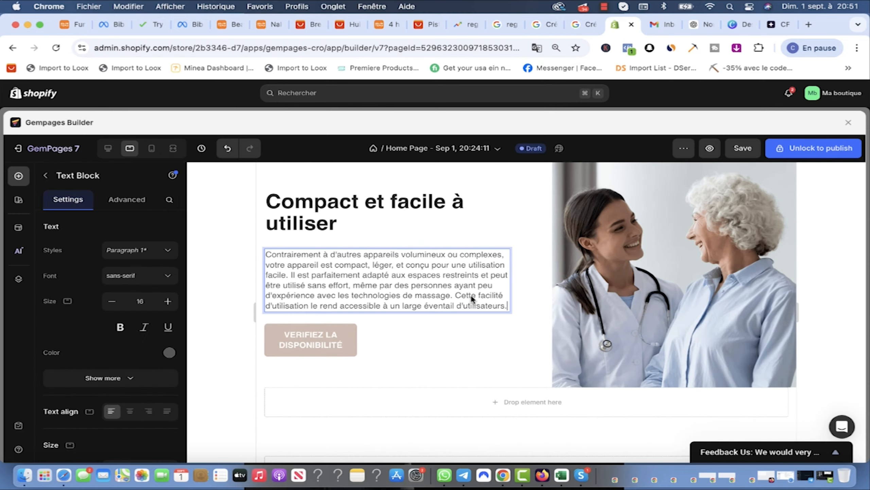
scroll(528, 339, up, 13)
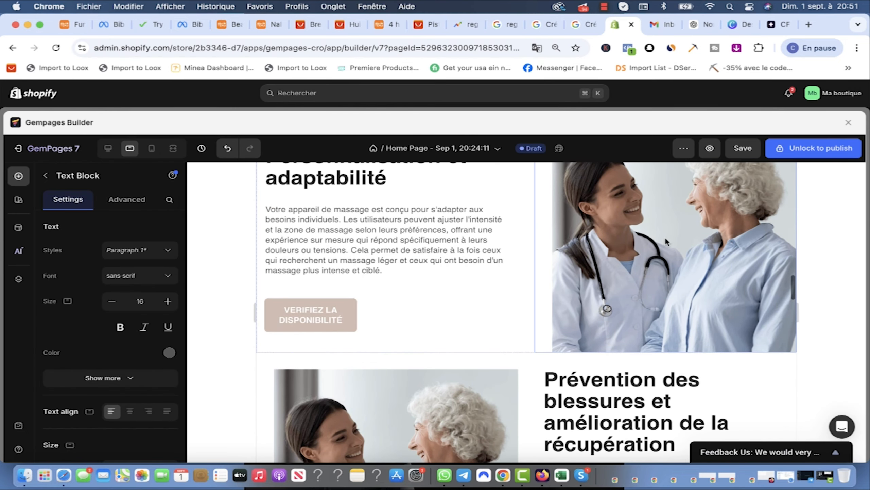
click(675, 244)
Step: Replace the Personnalisation photo with the black massager image from the product folder
click(106, 317)
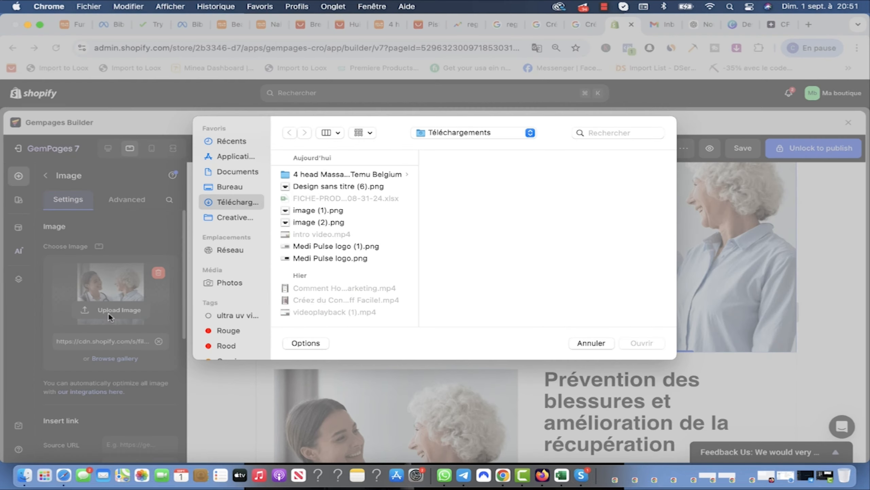
click(321, 174)
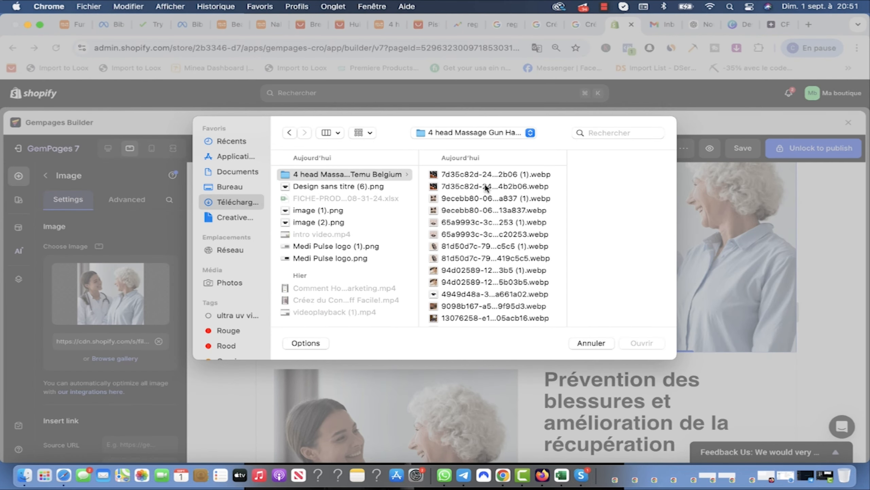
click(487, 187)
key(Down)
key(Down)
key(Down)
key(Down)
key(Down)
key(Down)
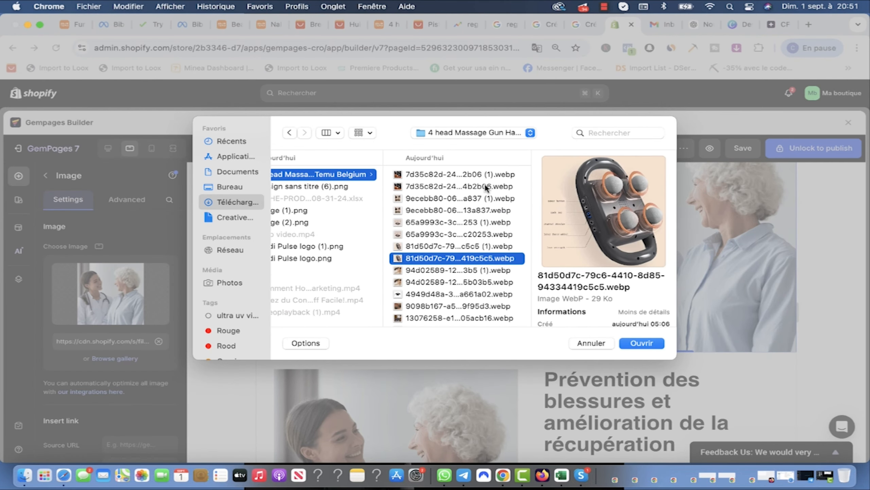
key(Down)
key(Up)
key(Down)
key(Down)
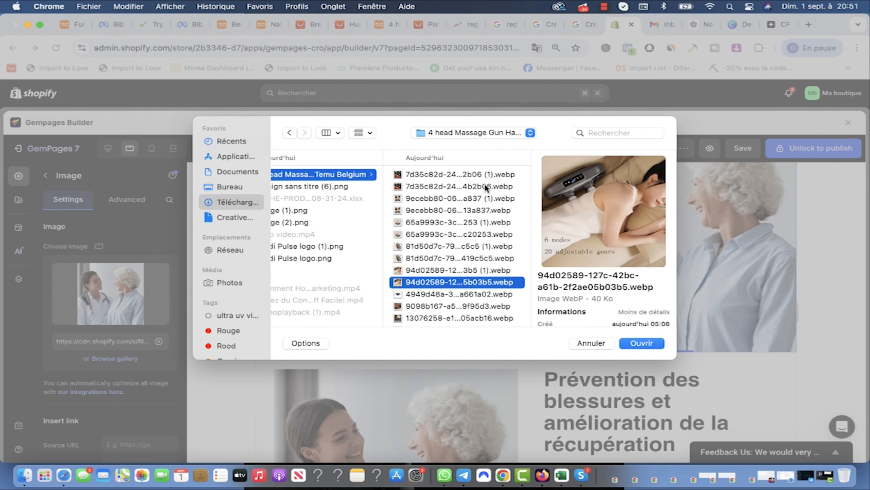
key(Down)
key(Down)
key(Down)
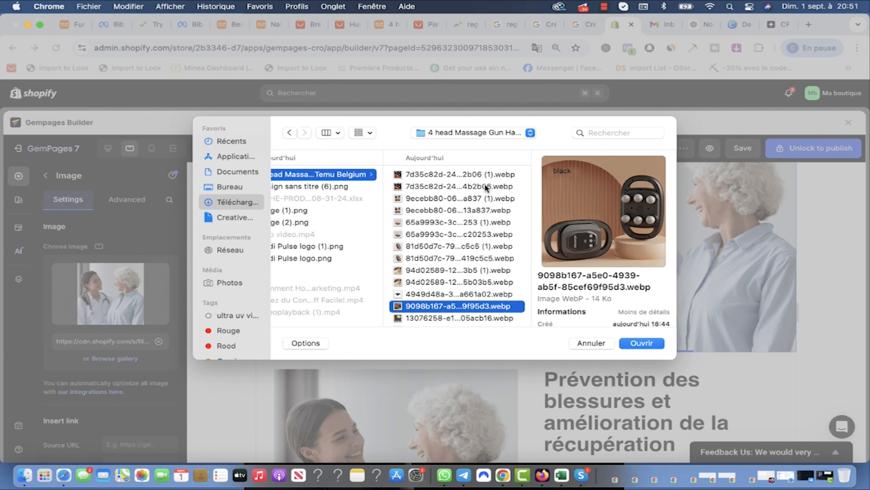
key(Up)
click(642, 342)
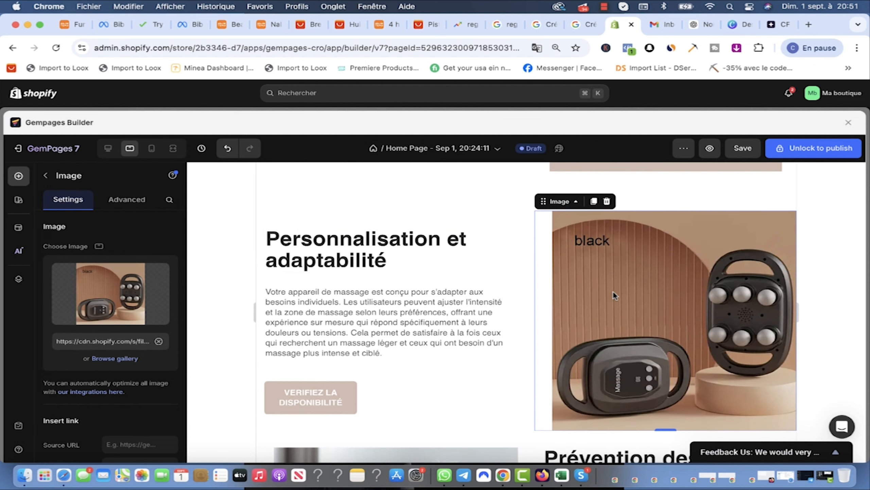
scroll(537, 333, down, 5)
Step: Replace the Prévention section's doctor photo with the massage-gun image
click(408, 324)
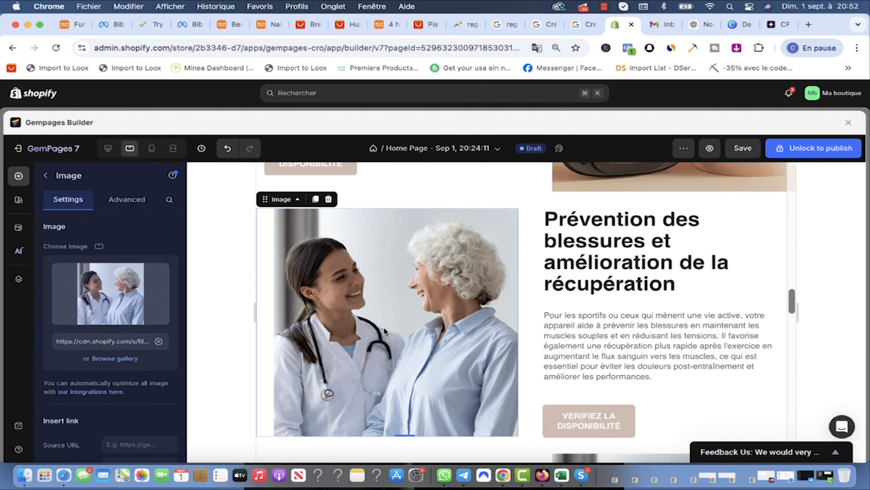
click(110, 293)
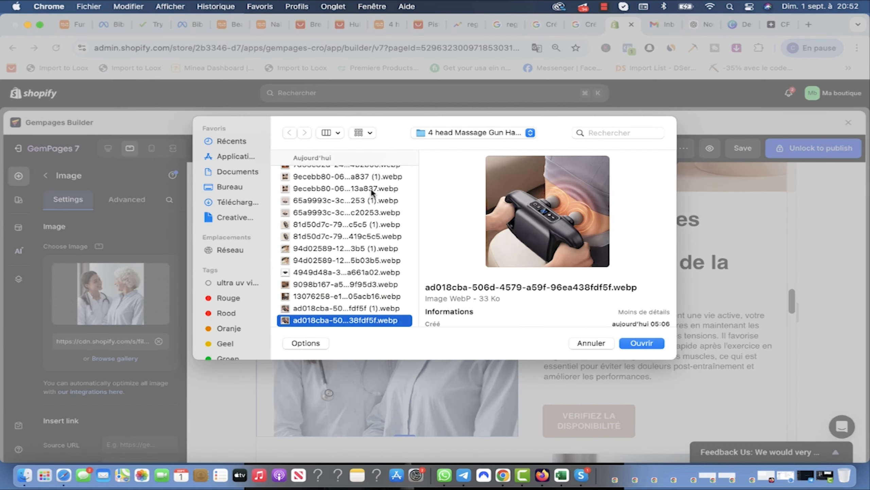
click(638, 342)
scroll(683, 341, down, 7)
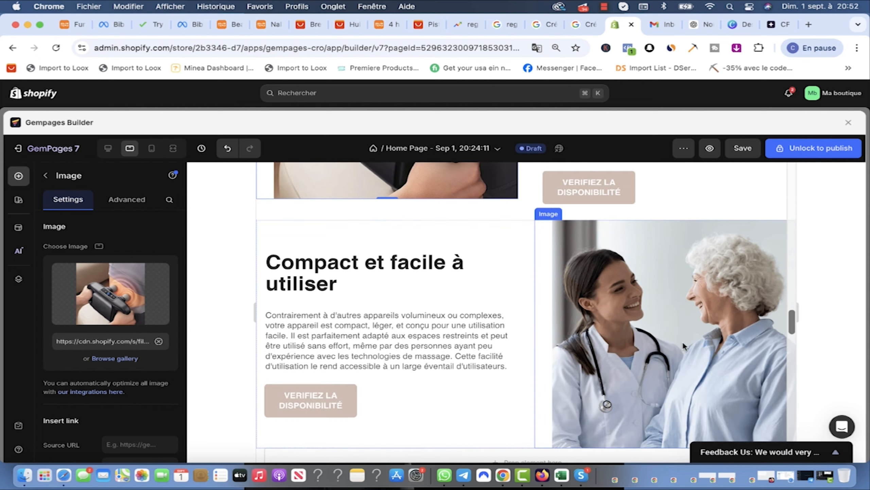
Step: Replace the Compact section's doctor photo with another massager product image
click(617, 332)
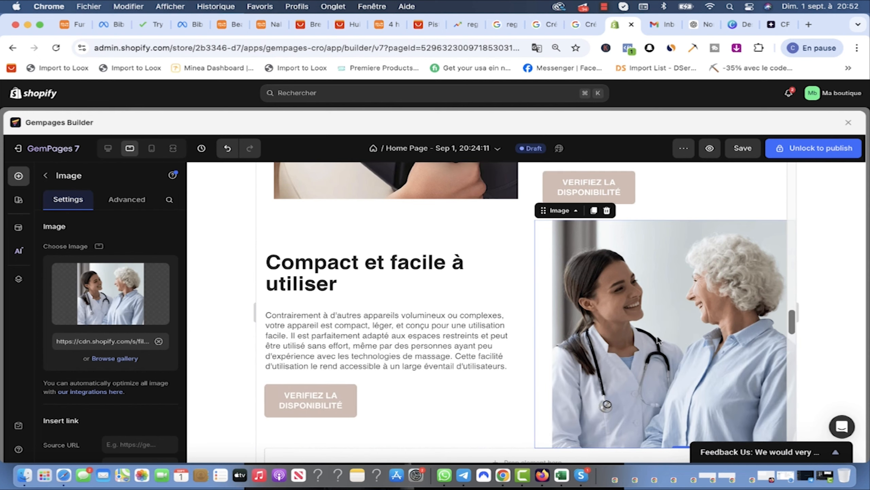
click(119, 303)
key(Down)
key(Down)
key(Down)
key(Down)
key(Down)
key(Down)
key(Down)
key(Down)
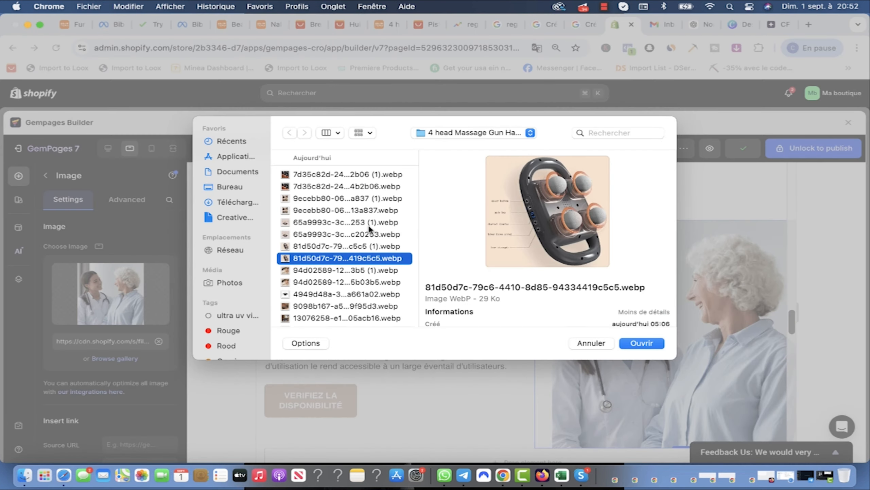
key(Down)
key(Down)
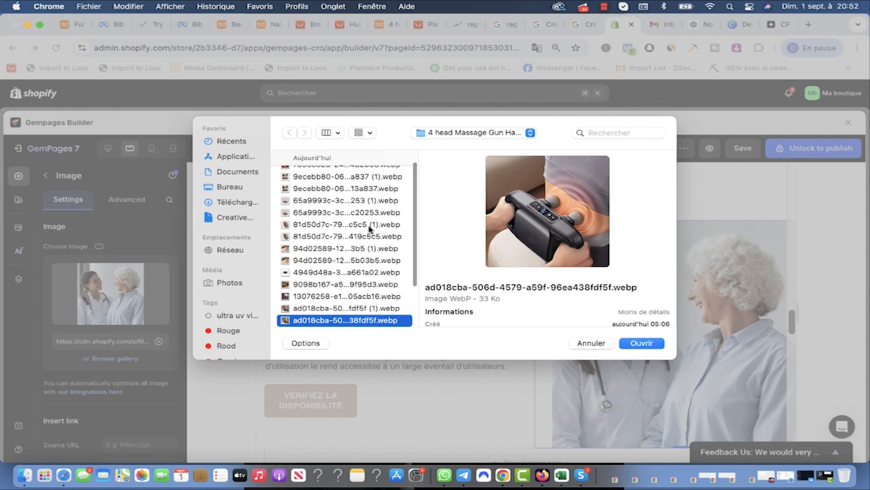
key(Return)
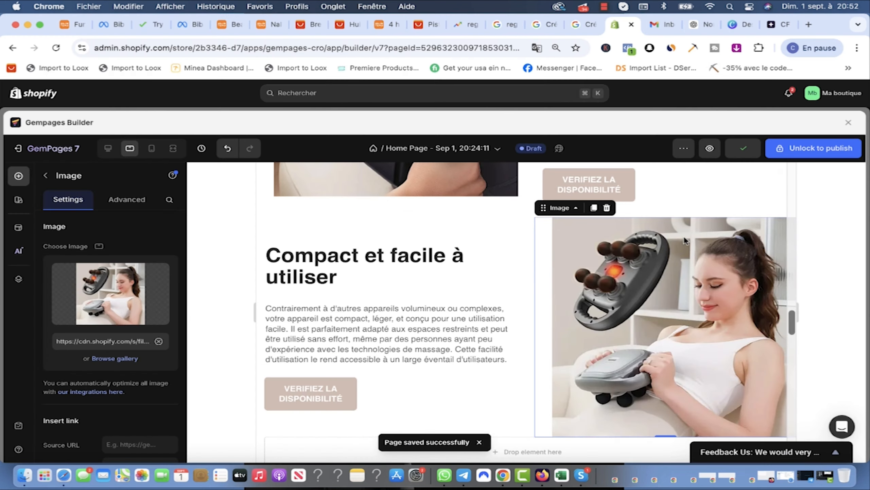
scroll(668, 250, down, 5)
scroll(667, 250, down, 5)
Step: Scroll through the feature sections on the canvas and save the home page draft
scroll(656, 246, up, 15)
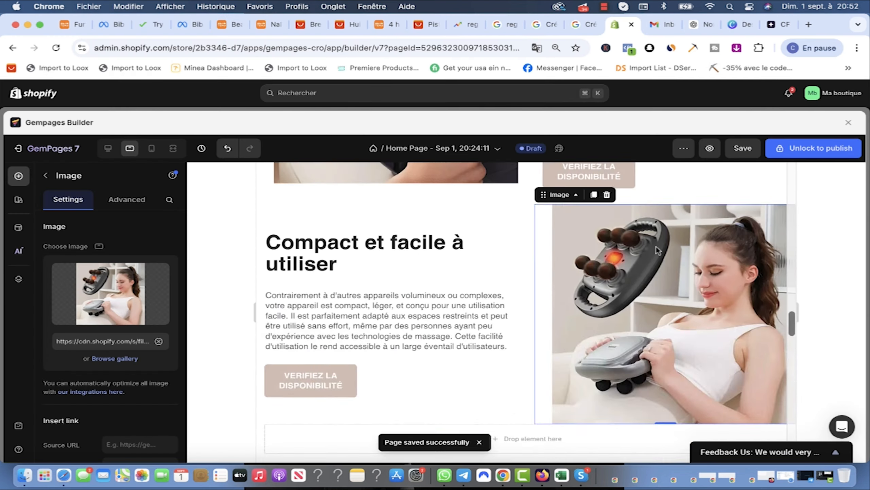
scroll(655, 245, up, 20)
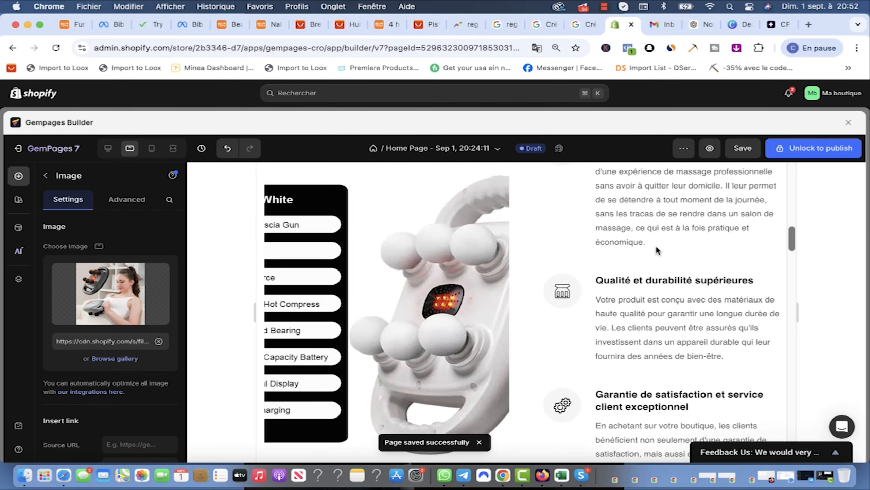
scroll(667, 227, down, 15)
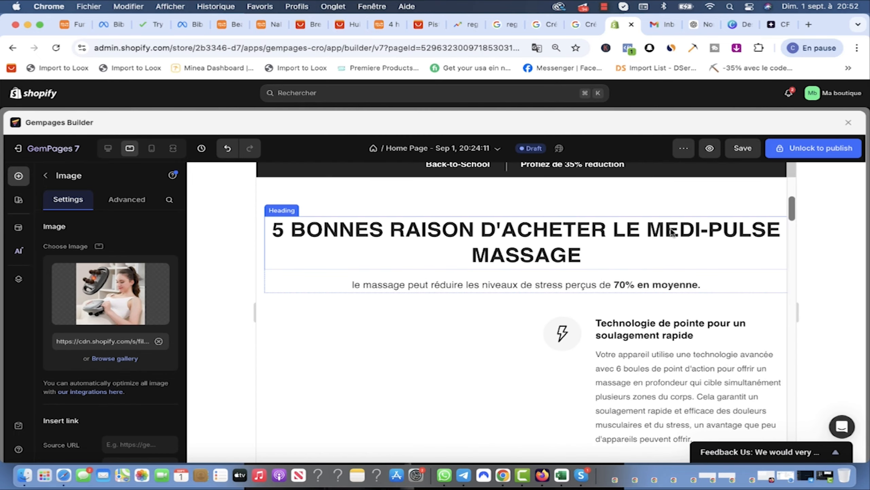
scroll(664, 228, down, 10)
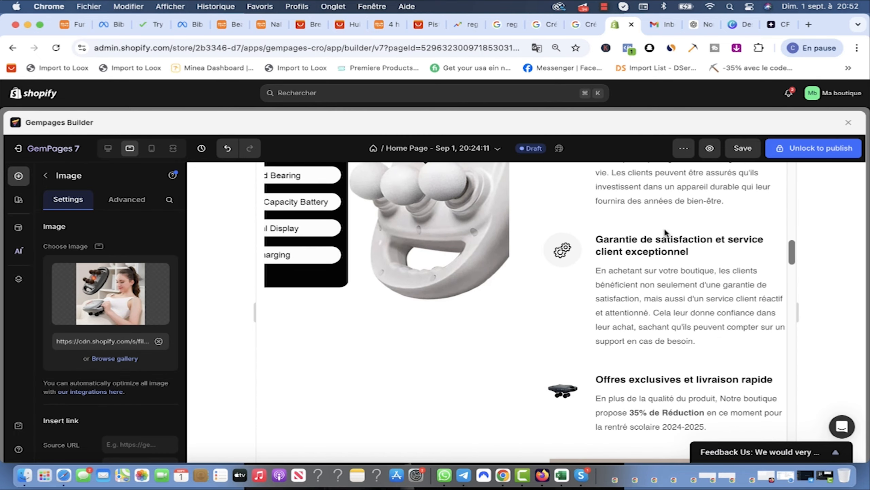
scroll(656, 242, down, 5)
scroll(657, 240, up, 4)
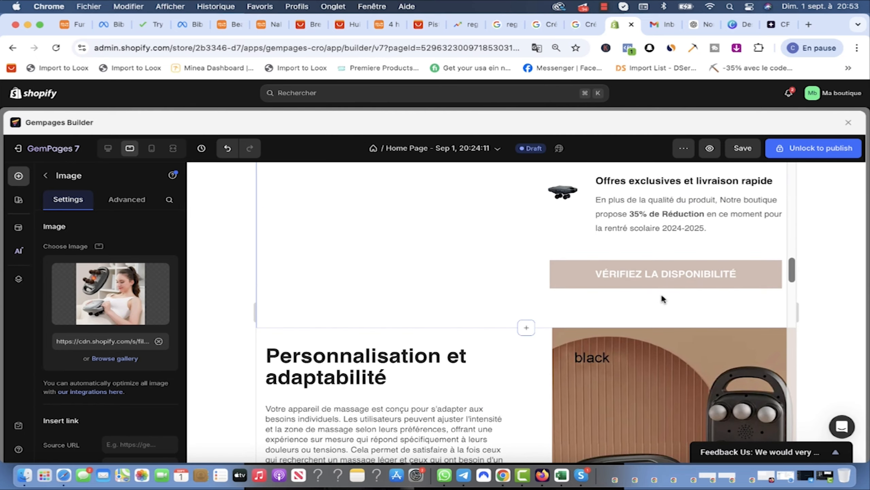
scroll(552, 271, up, 15)
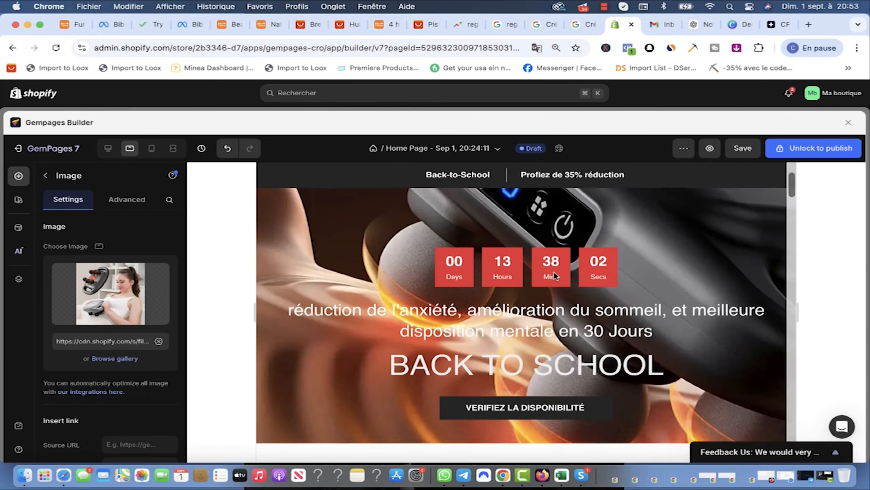
scroll(562, 276, down, 20)
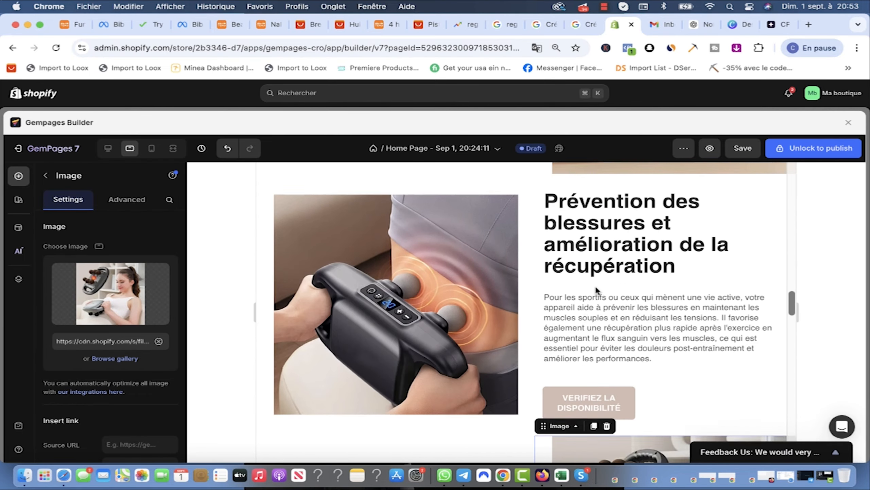
scroll(596, 288, down, 5)
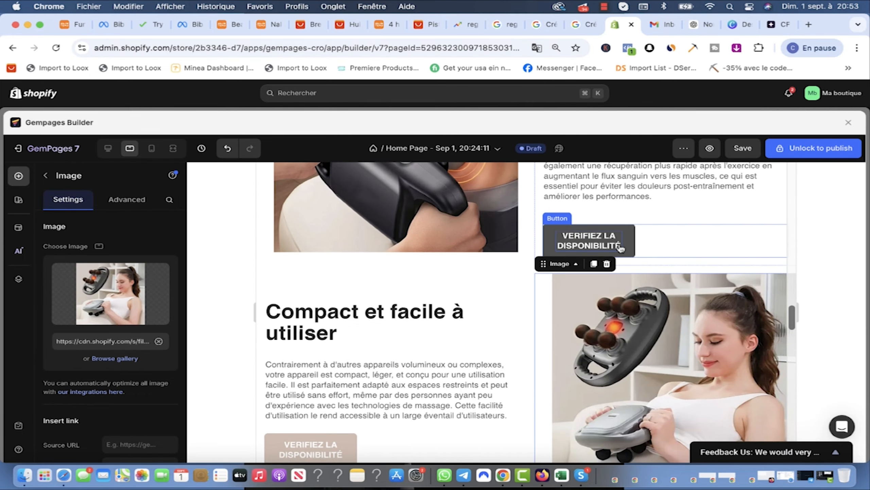
scroll(620, 245, up, 5)
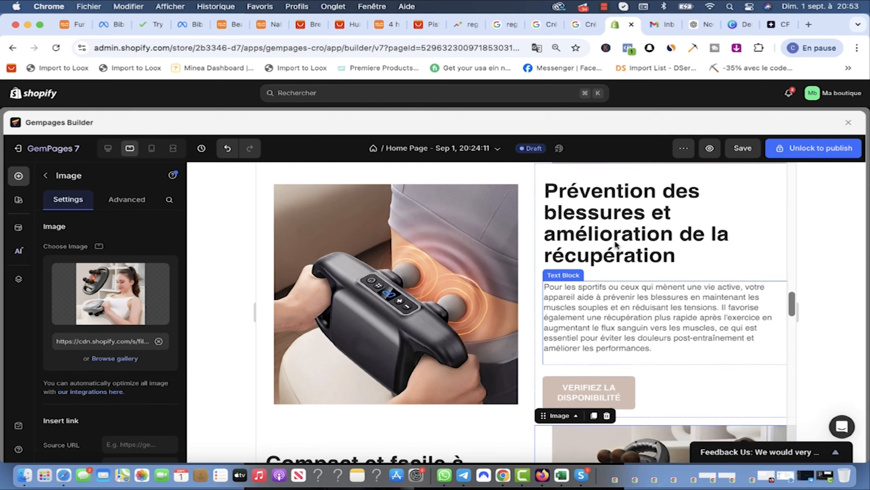
scroll(584, 271, up, 4)
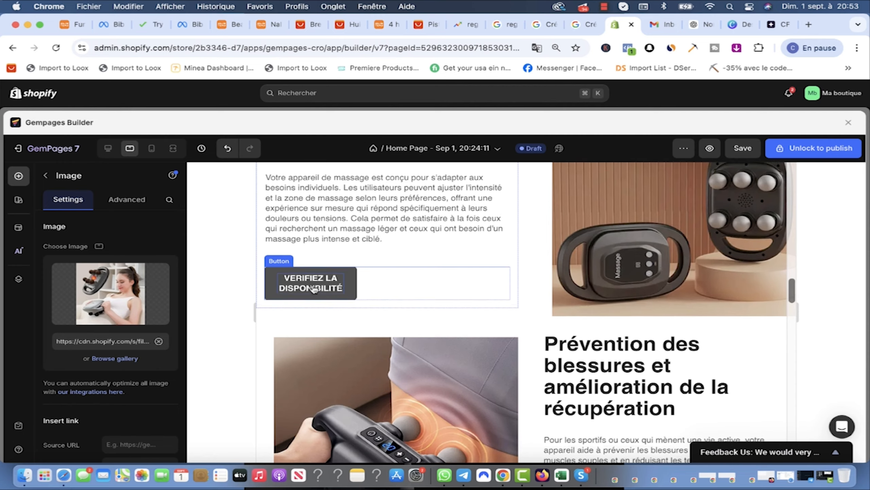
scroll(300, 283, up, 1)
scroll(542, 284, up, 15)
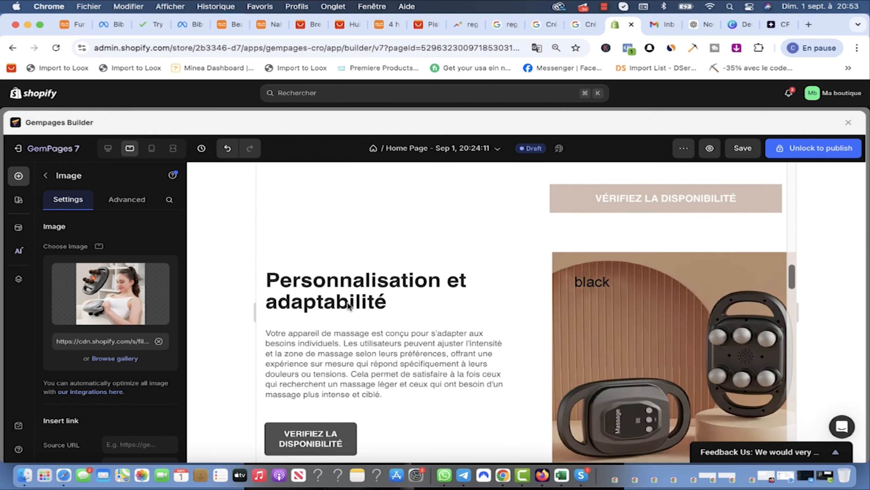
scroll(546, 308, up, 10)
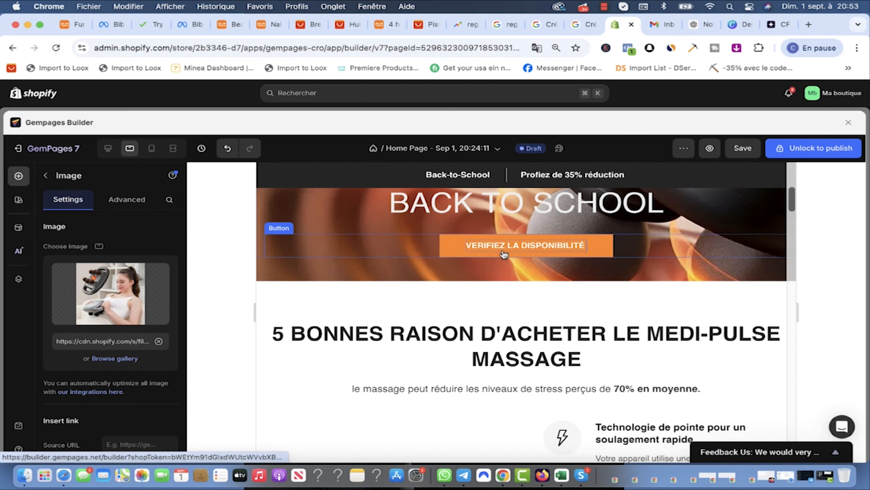
scroll(507, 256, up, 2)
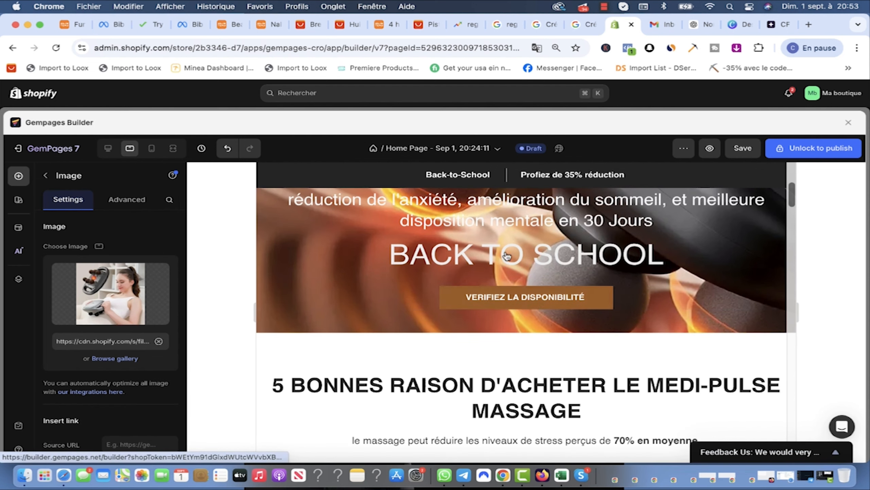
click(743, 149)
Step: Select the hero's VERIFIEZ LA DISPONIBILITÉ button, then go back to the Shopify admin home
scroll(515, 237, down, 2)
click(524, 240)
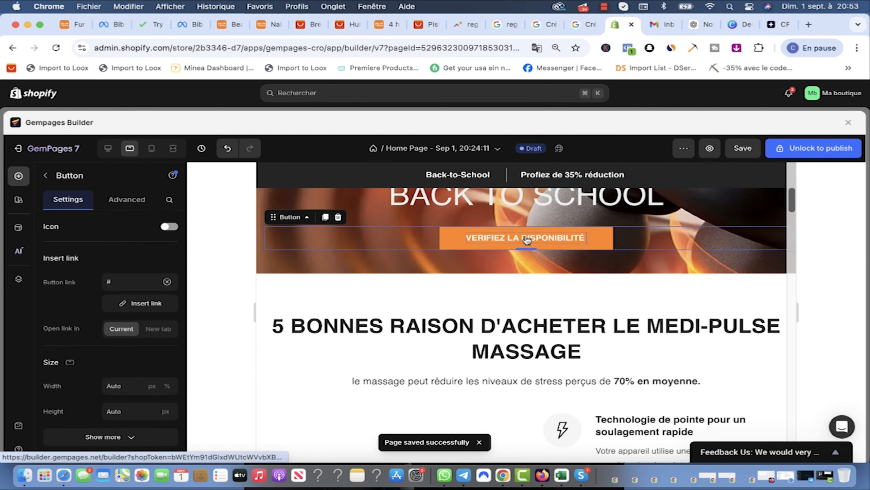
scroll(112, 290, down, 3)
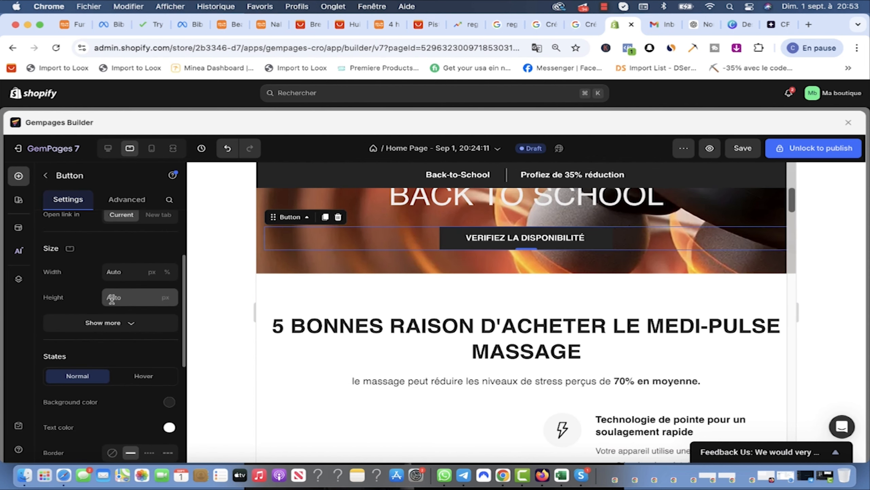
click(47, 97)
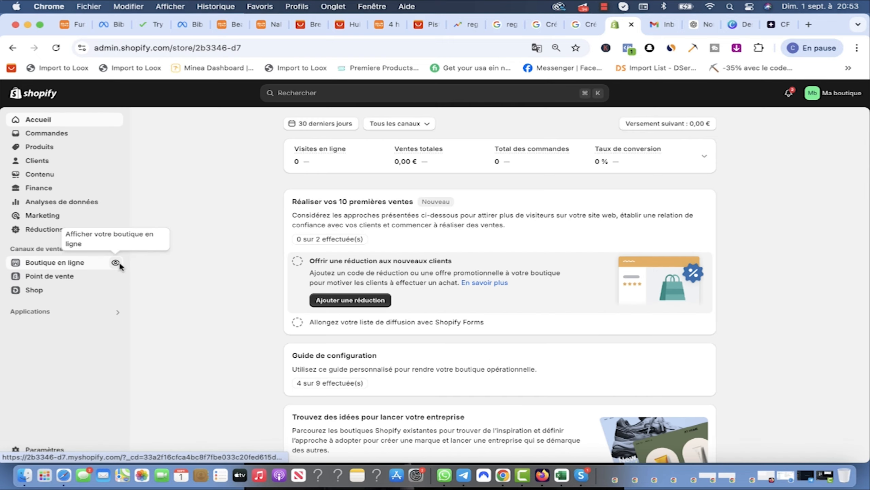
Step: Open the live online store and scroll over its home page
click(117, 267)
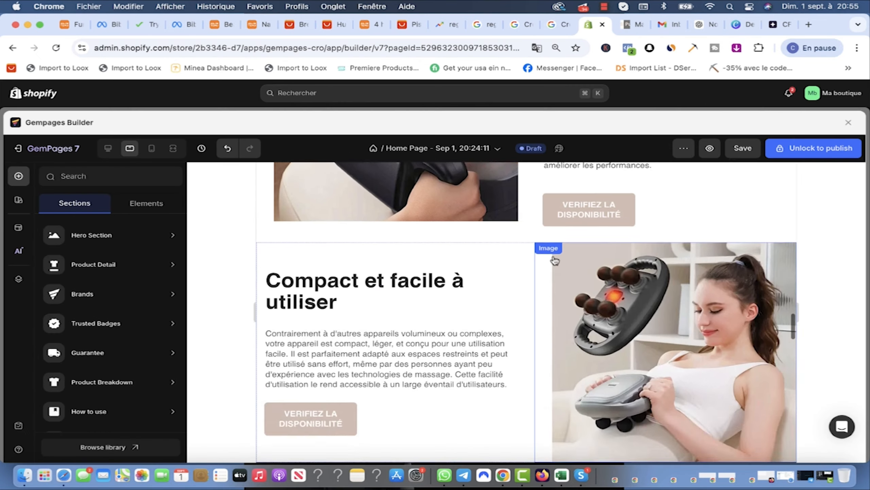
scroll(597, 246, up, 3)
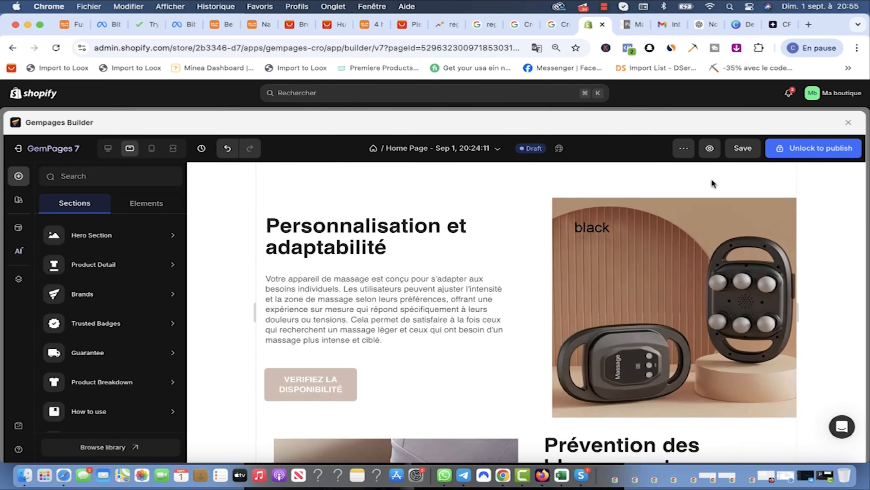
scroll(713, 184, up, 15)
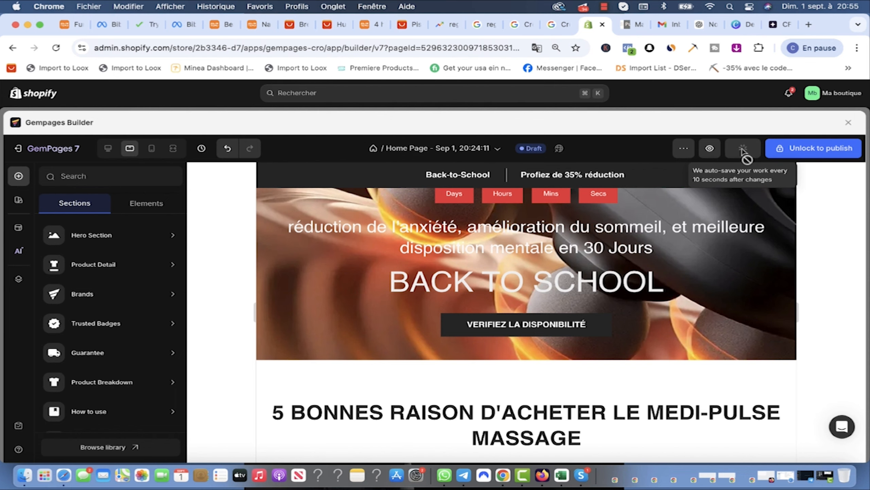
scroll(423, 275, down, 10)
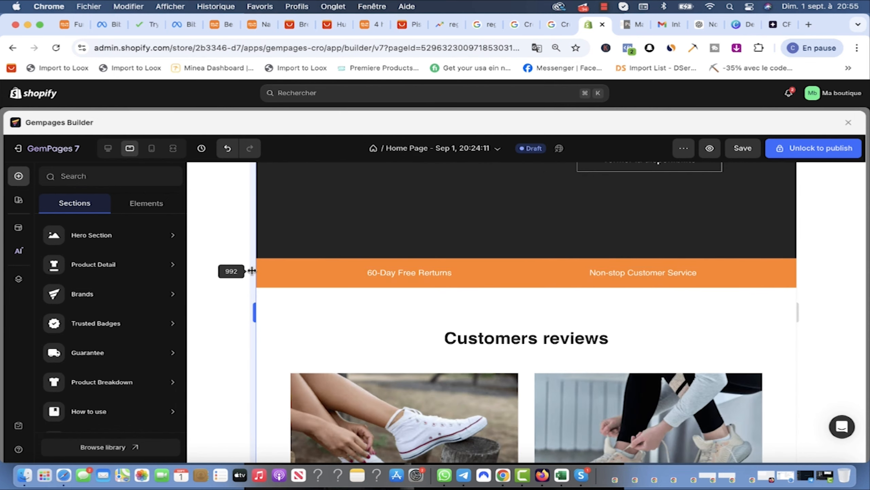
Step: Select the shoe photo carousel through its parent selector and delete it
click(267, 267)
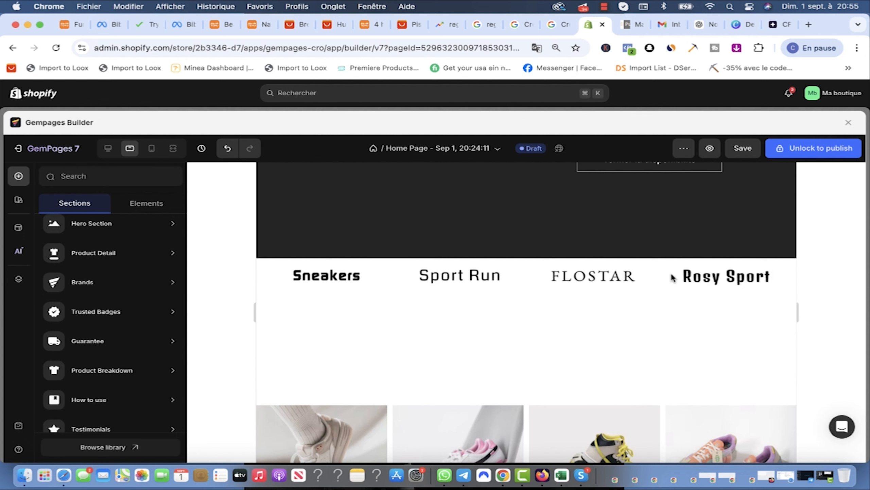
click(475, 340)
scroll(473, 415, down, 5)
click(299, 297)
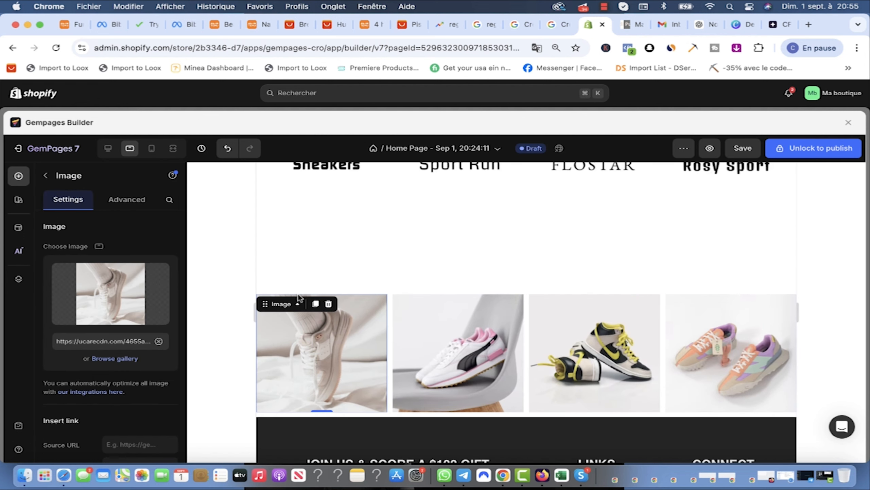
click(297, 289)
click(337, 285)
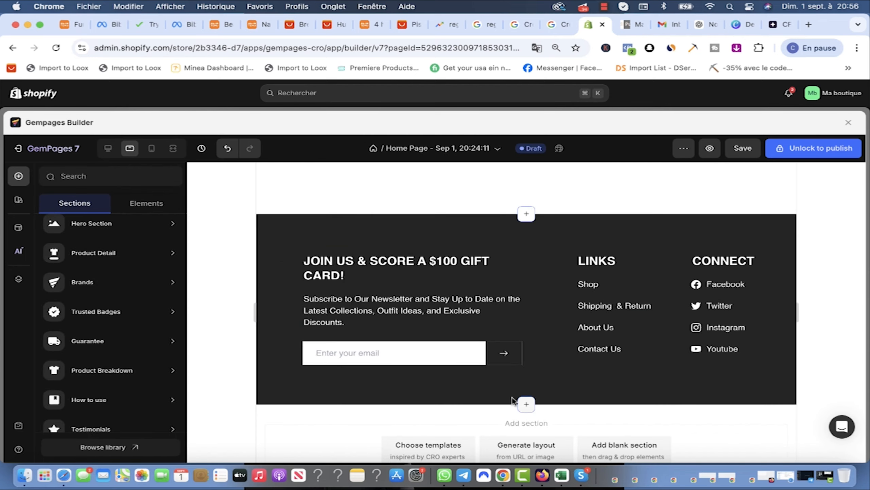
scroll(541, 404, down, 2)
scroll(542, 404, up, 10)
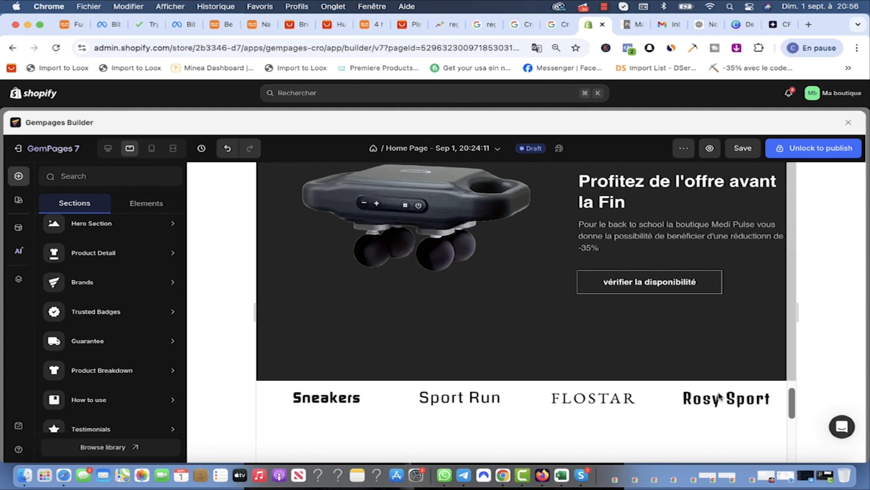
scroll(691, 333, up, 1)
scroll(691, 333, up, 1)
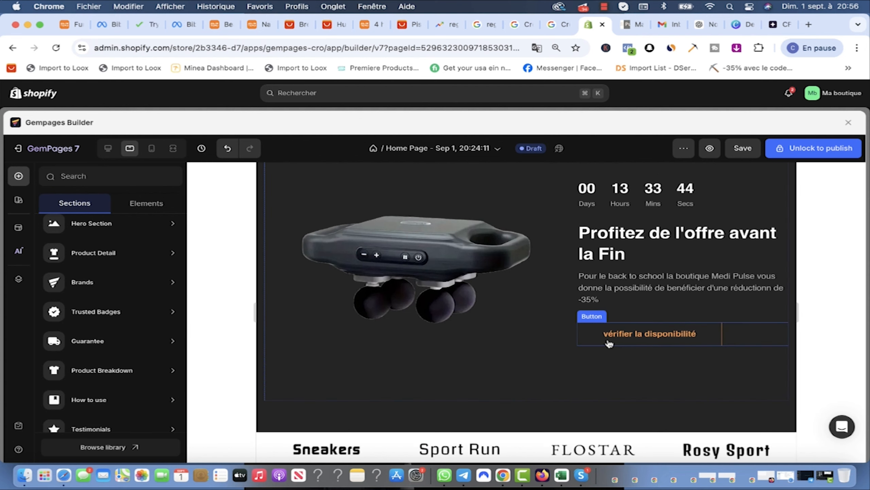
scroll(582, 294, up, 5)
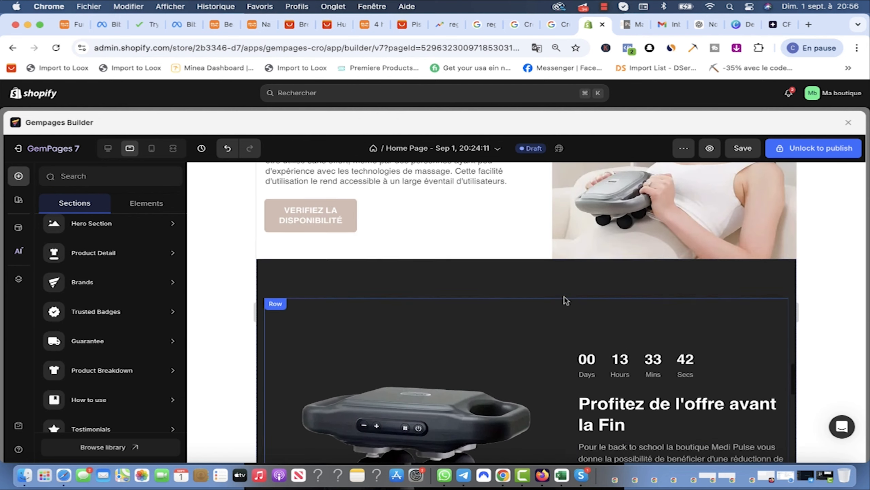
scroll(586, 306, up, 15)
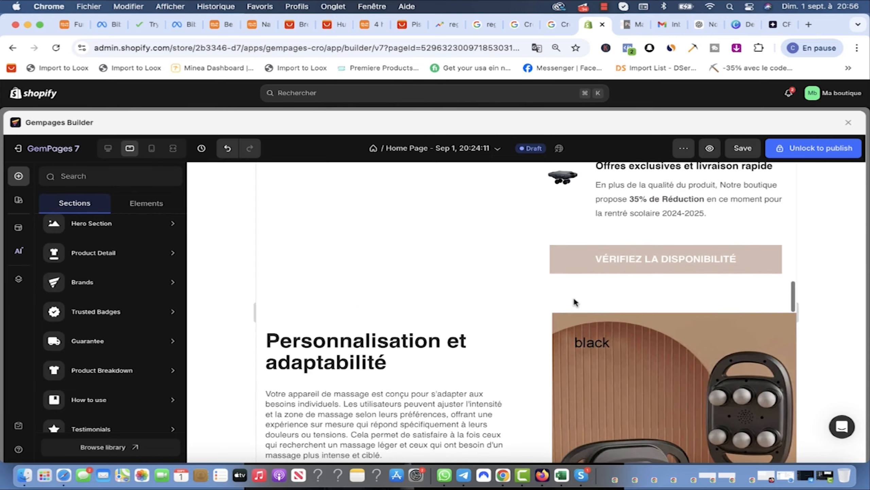
scroll(585, 305, up, 15)
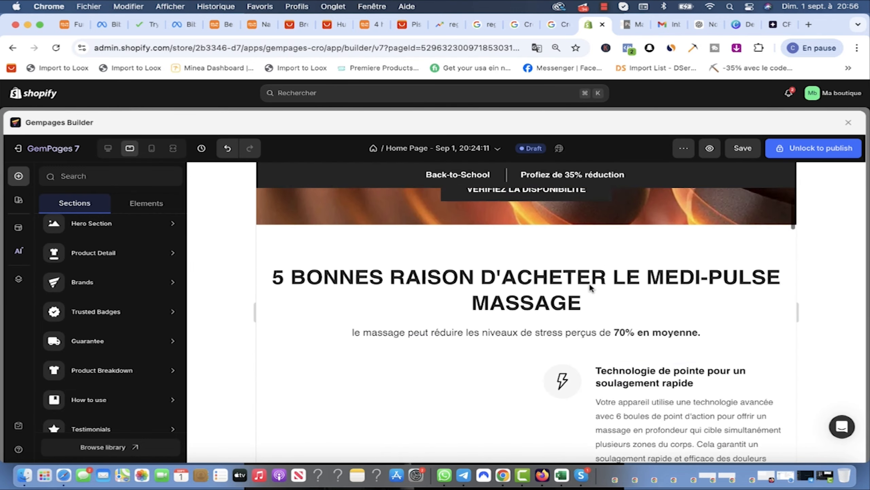
Step: Open the Appareil massage MediPulse product page on the storefront, select its URL, and return
click(634, 25)
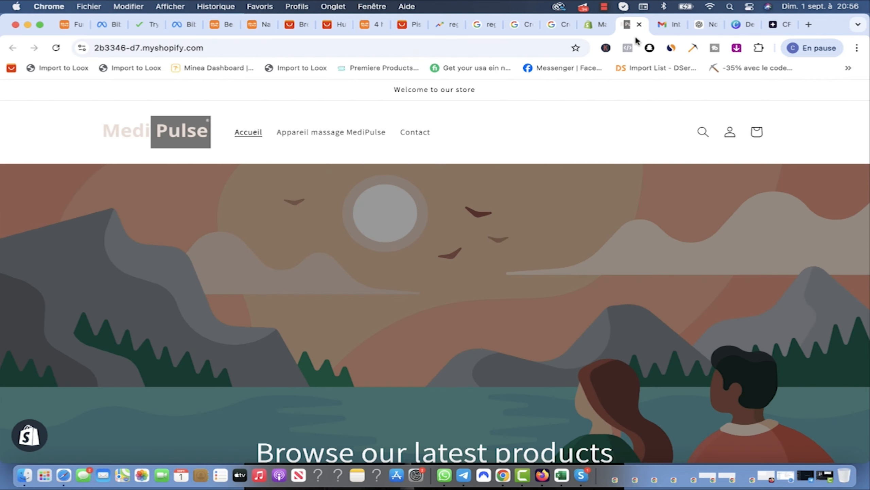
click(311, 137)
click(371, 48)
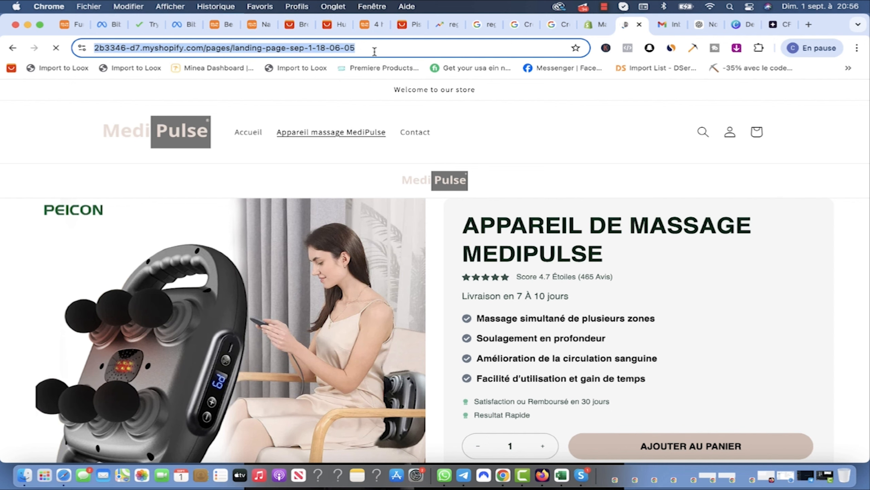
click(596, 25)
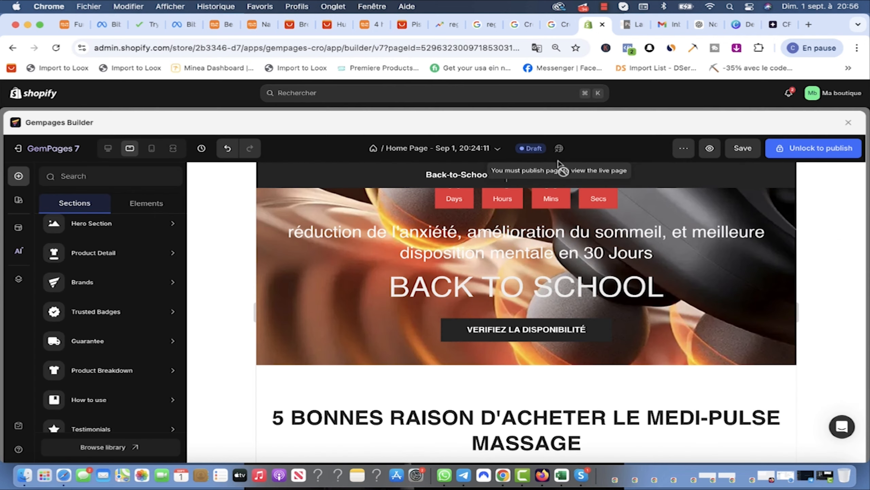
Step: Link the hero's VERIFIEZ LA DISPONIBILITÉ button to the APPAREIL DE MASSAGE MEDIPULSE product
click(528, 338)
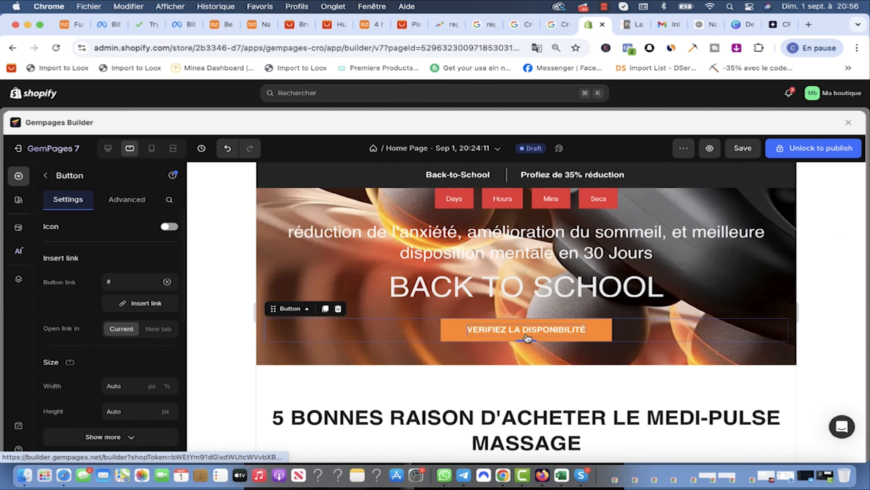
click(130, 304)
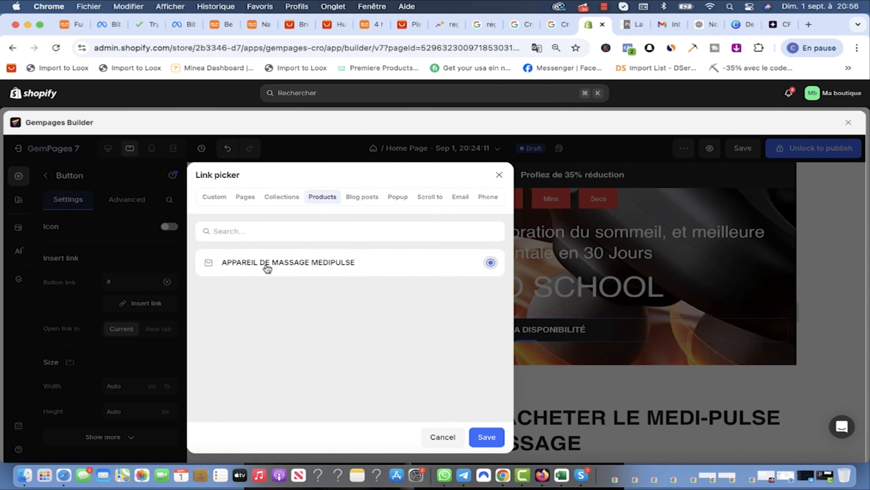
click(487, 436)
scroll(140, 343, down, 5)
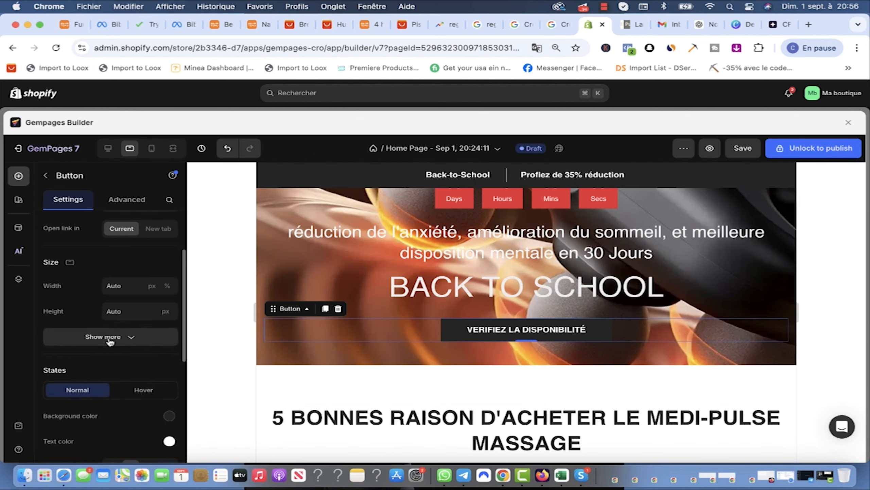
scroll(132, 340, up, 1)
scroll(509, 373, down, 15)
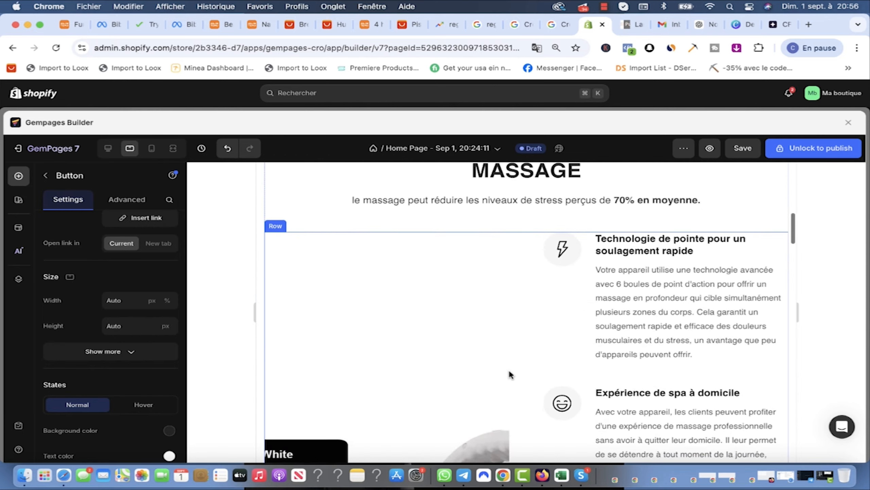
Step: Select the cart button and the Prévention des blessures button, then view GemPages pricing plans
click(665, 217)
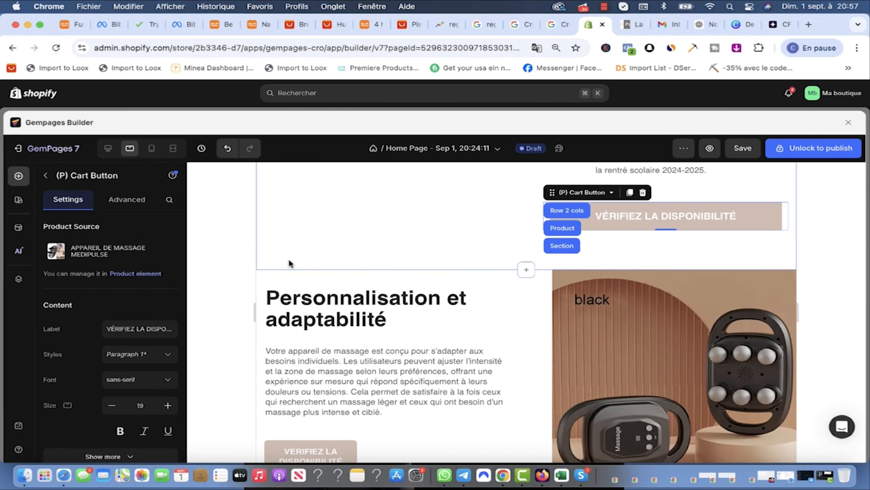
scroll(563, 315, down, 12)
scroll(564, 315, up, 3)
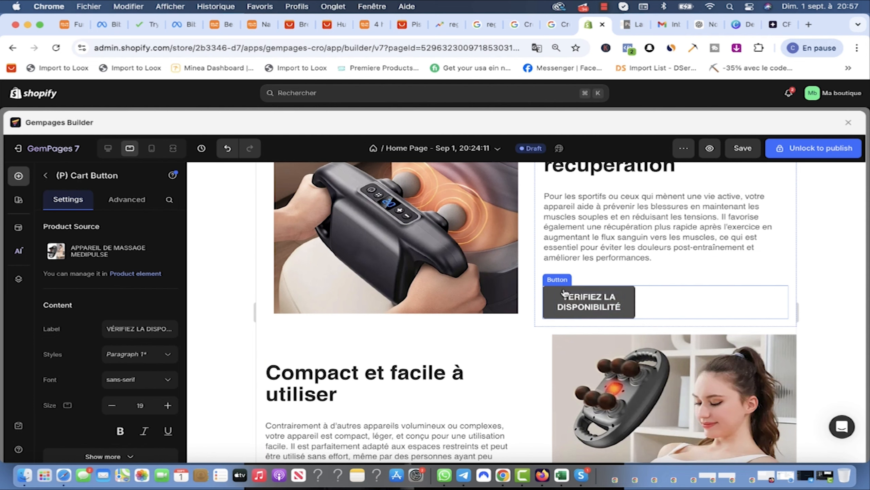
click(562, 288)
click(572, 303)
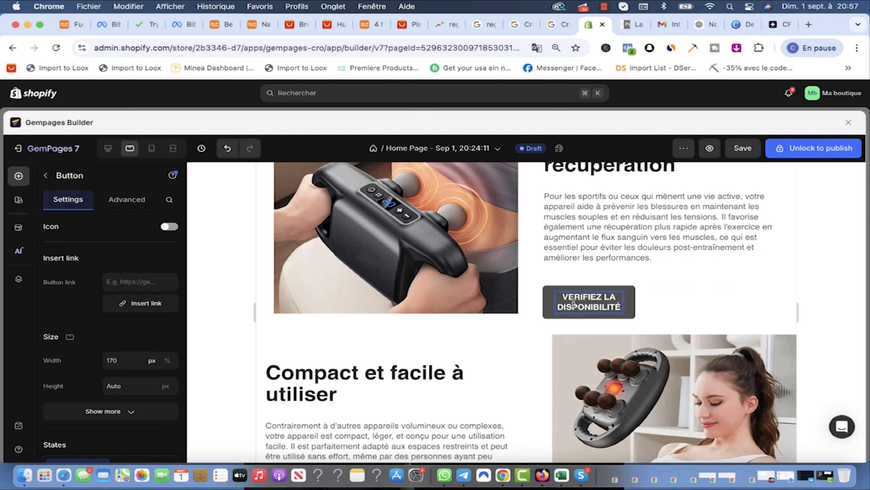
scroll(532, 274, down, 3)
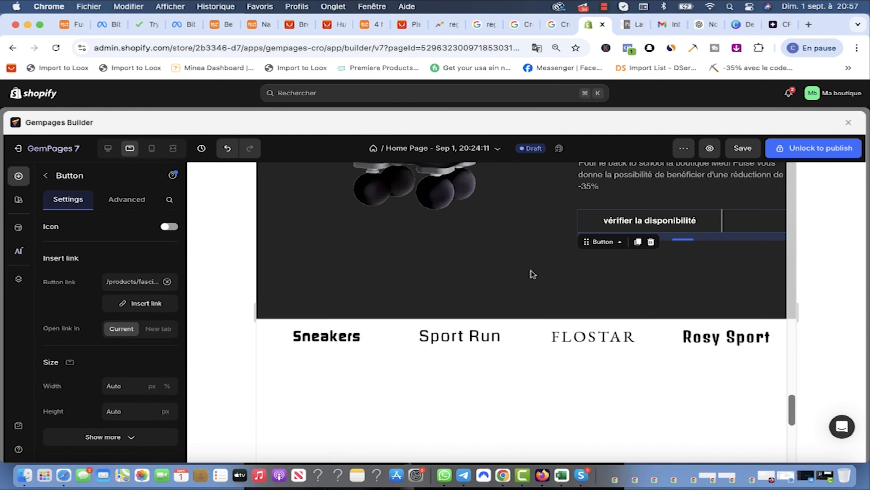
scroll(531, 274, up, 2)
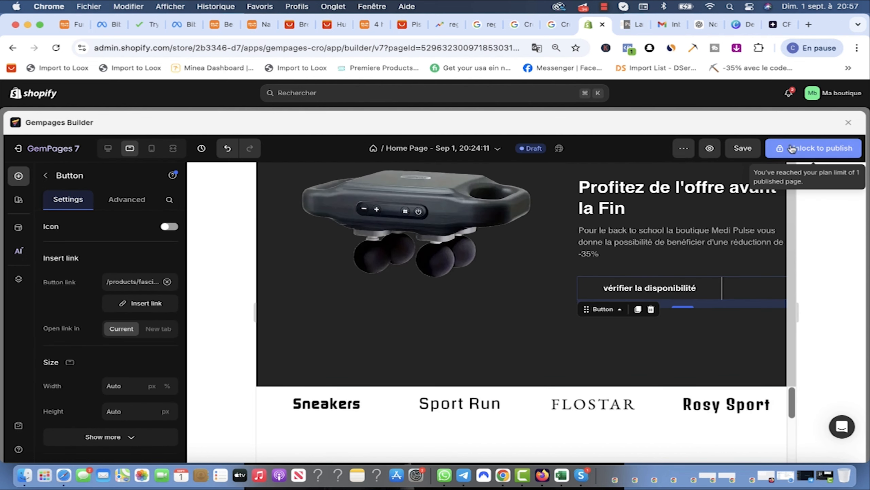
click(747, 153)
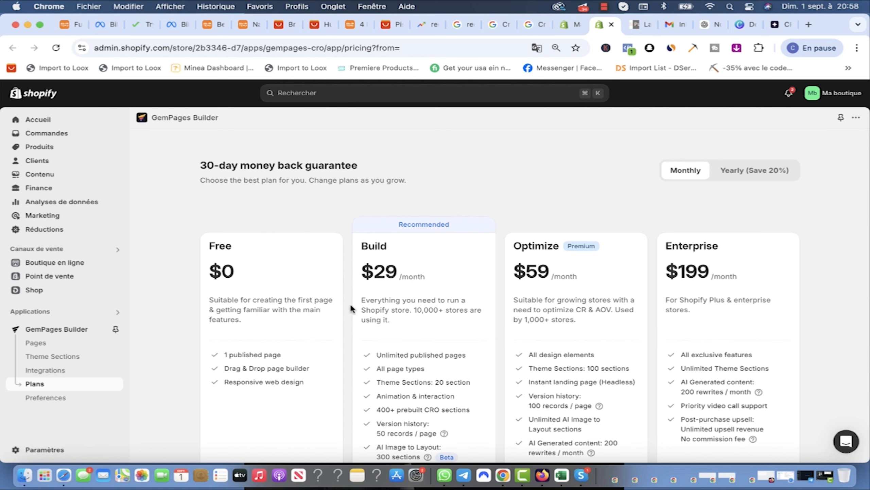
Step: Try upgrading to the $29 Build plan, then save the home page draft and attempt Unlock
scroll(414, 322, down, 10)
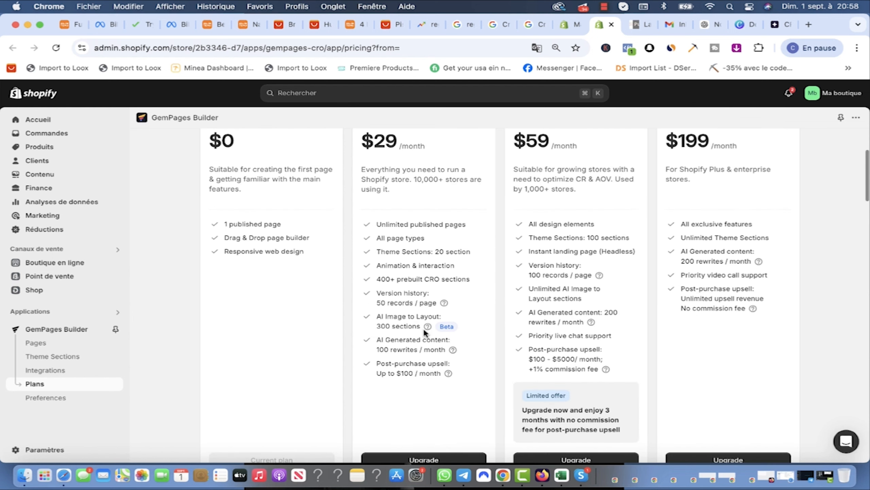
click(417, 350)
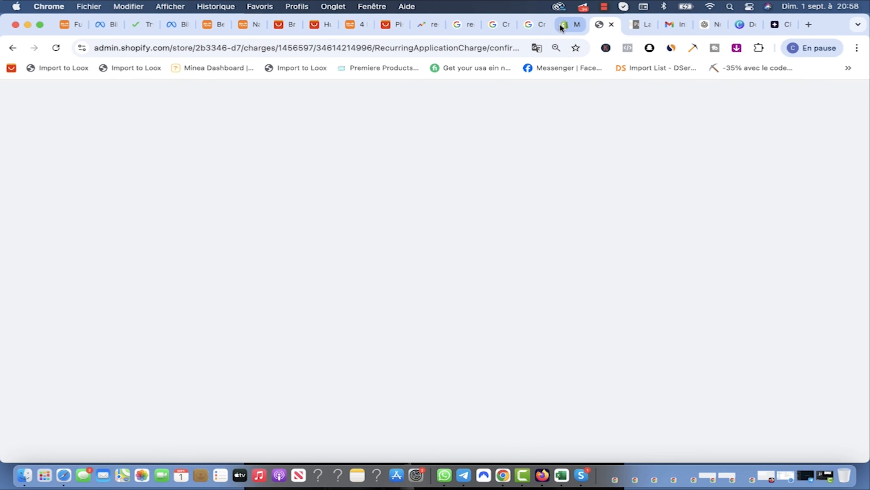
click(560, 23)
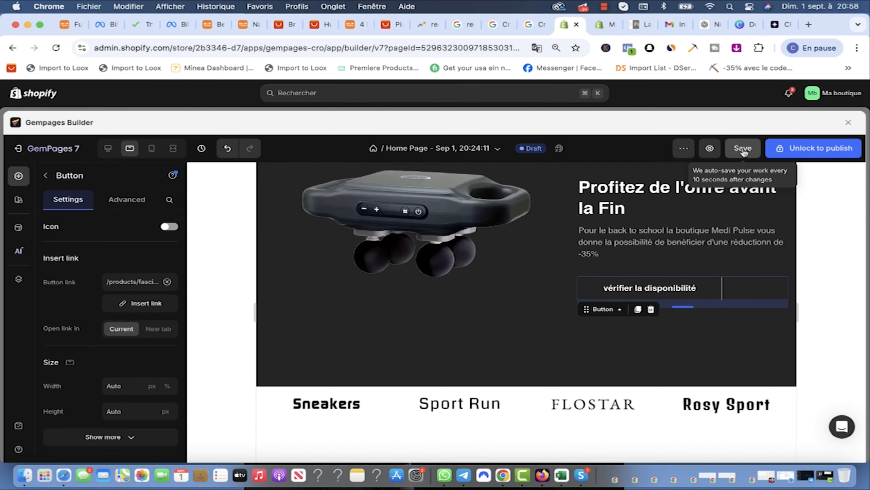
click(744, 149)
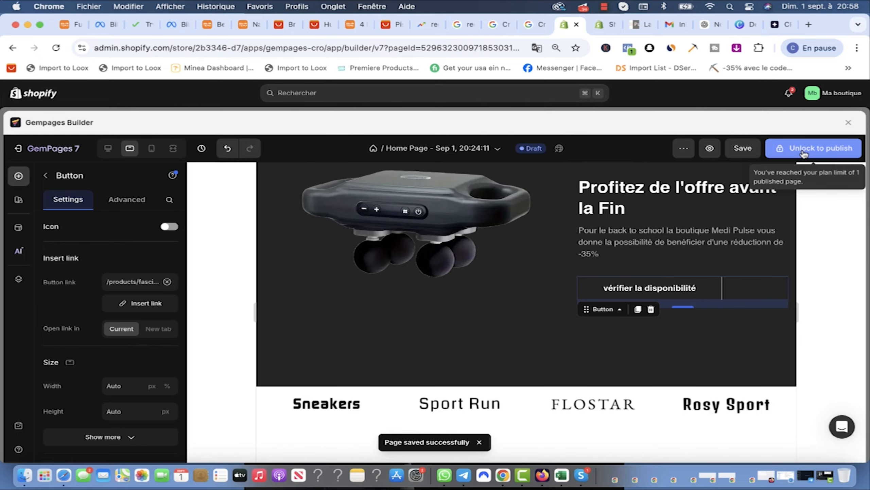
click(803, 155)
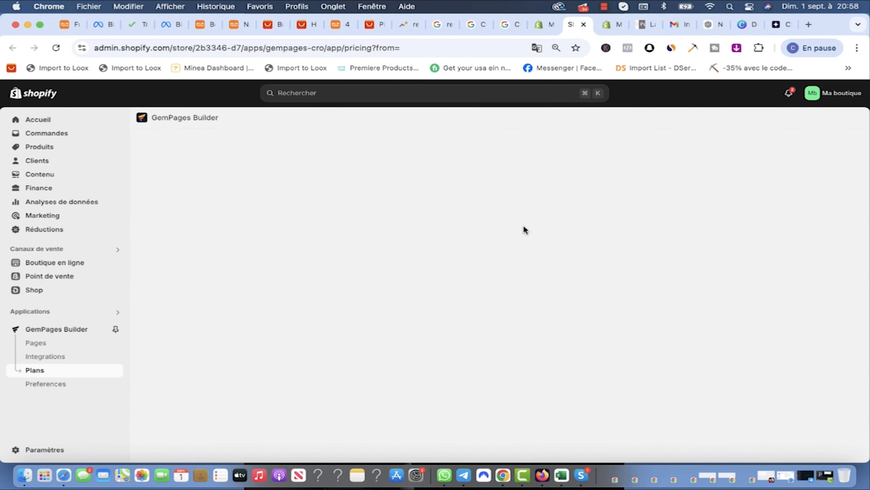
scroll(496, 319, down, 10)
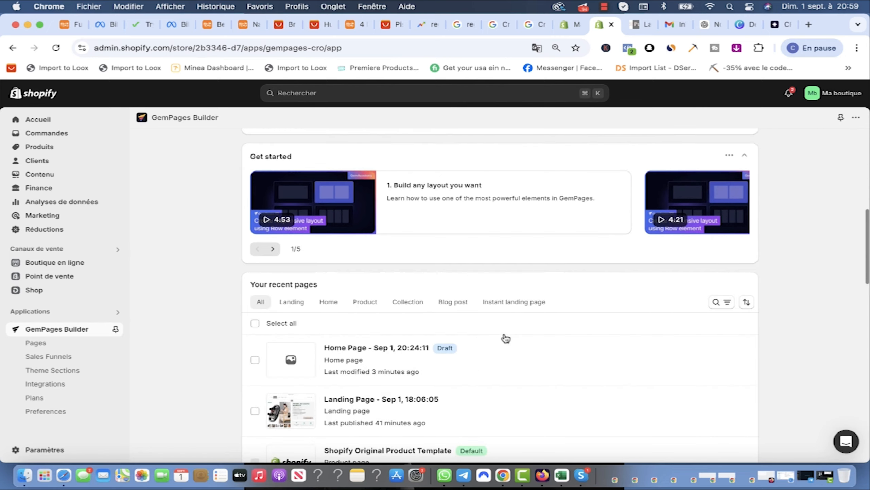
Step: Replace the store's current home page with the Sep 1, 20:24:11 Home Page draft
scroll(506, 339, down, 3)
mouse_move(430, 280)
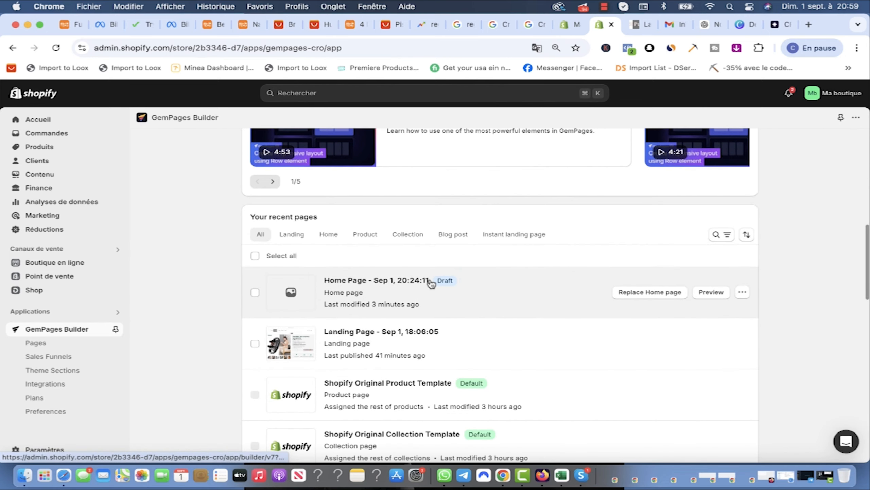
click(645, 292)
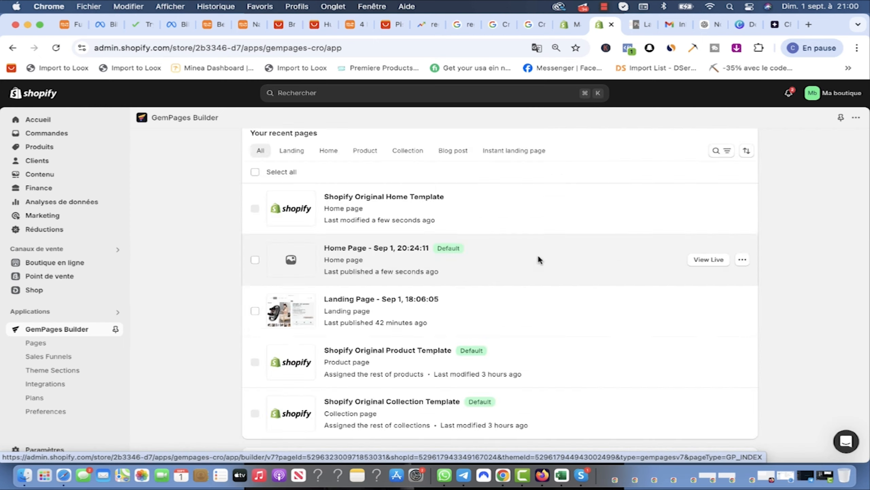
click(537, 253)
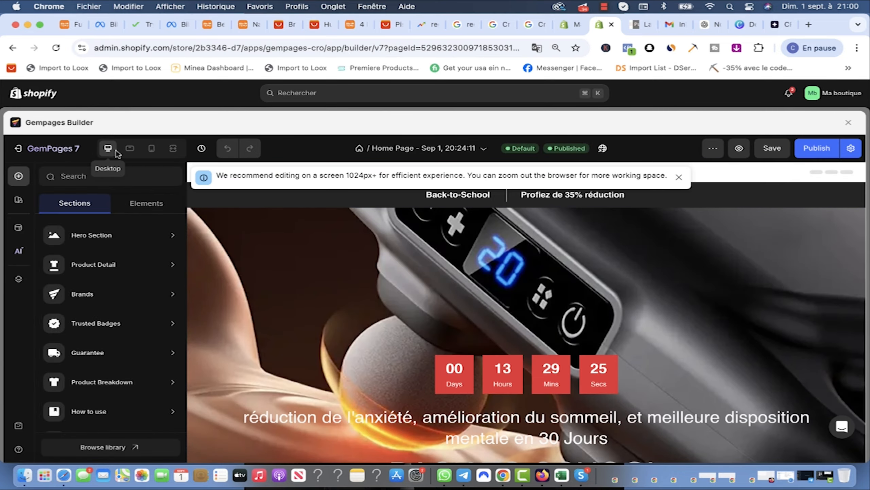
Step: Scroll through the feature sections, then preview the home page at tablet width
scroll(612, 324, down, 15)
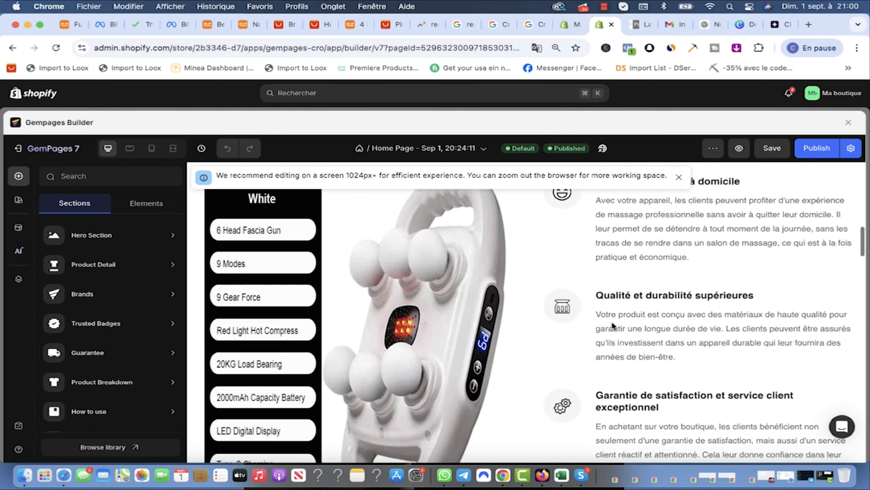
scroll(612, 322, down, 10)
scroll(625, 275, up, 4)
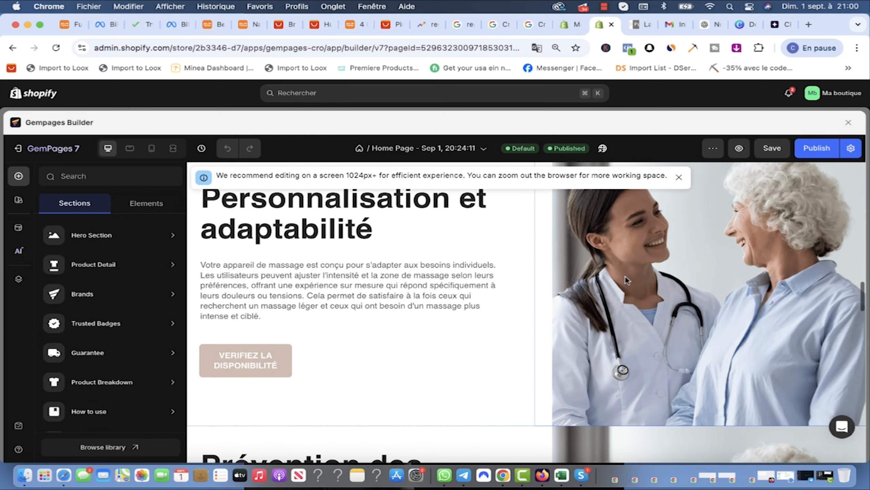
scroll(625, 275, down, 4)
scroll(536, 280, up, 4)
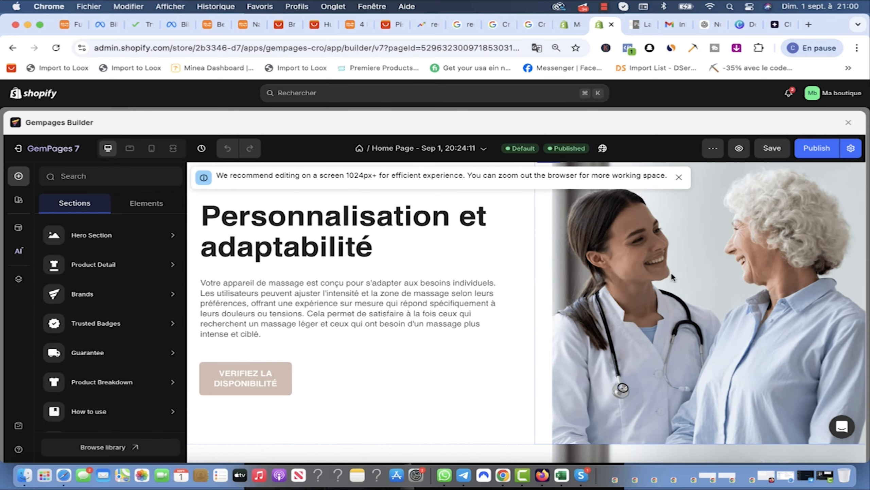
scroll(673, 277, down, 5)
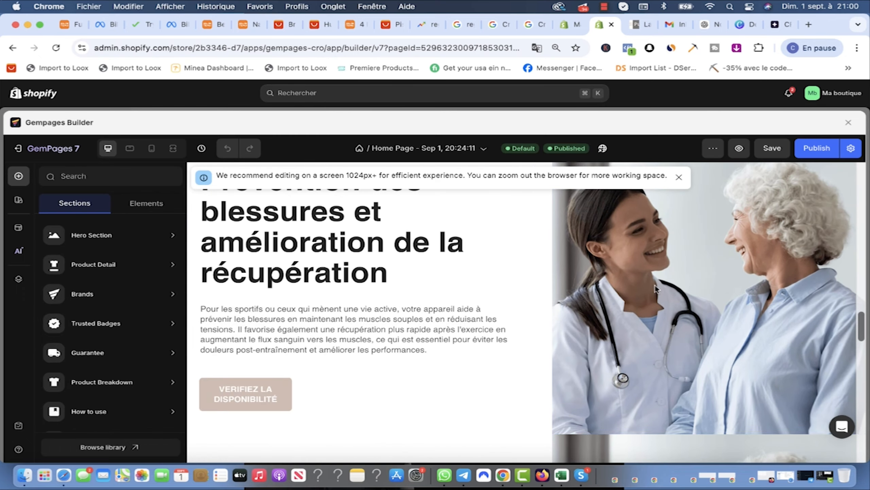
scroll(643, 283, up, 5)
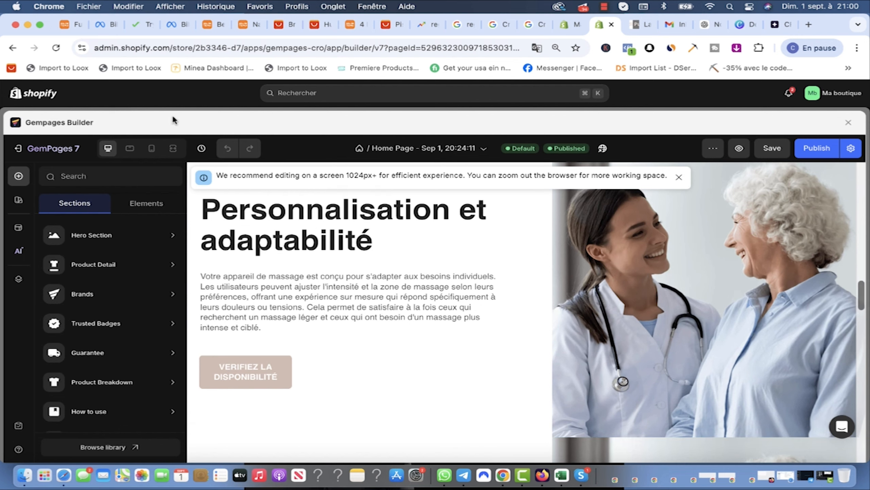
click(130, 149)
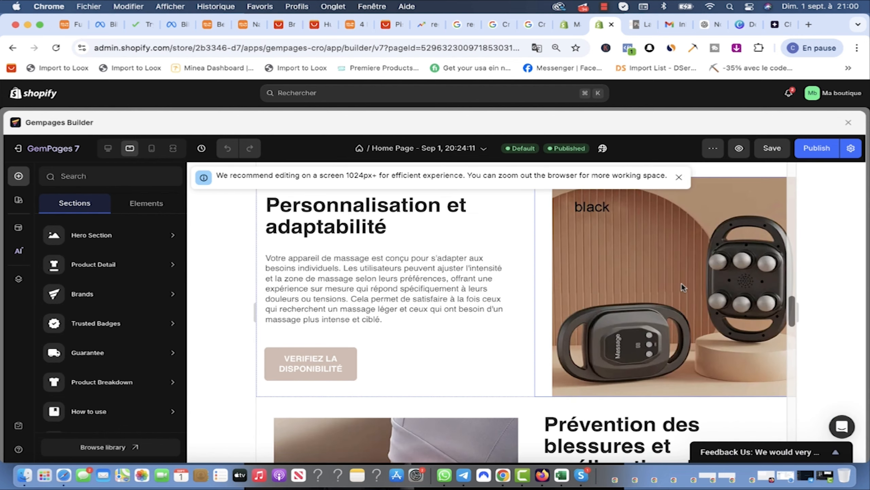
Step: Replace the doctor image in the Personnalisation section with the black massager image file
scroll(638, 342, down, 10)
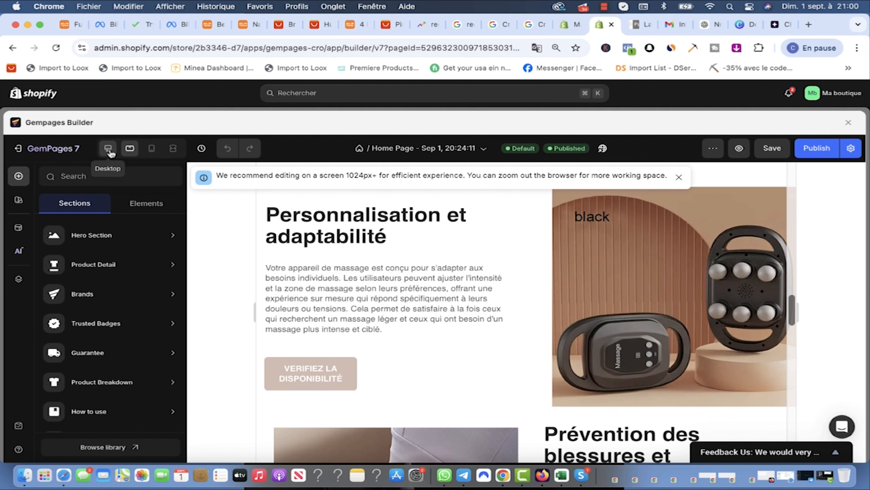
scroll(699, 237, down, 3)
click(699, 237)
click(104, 297)
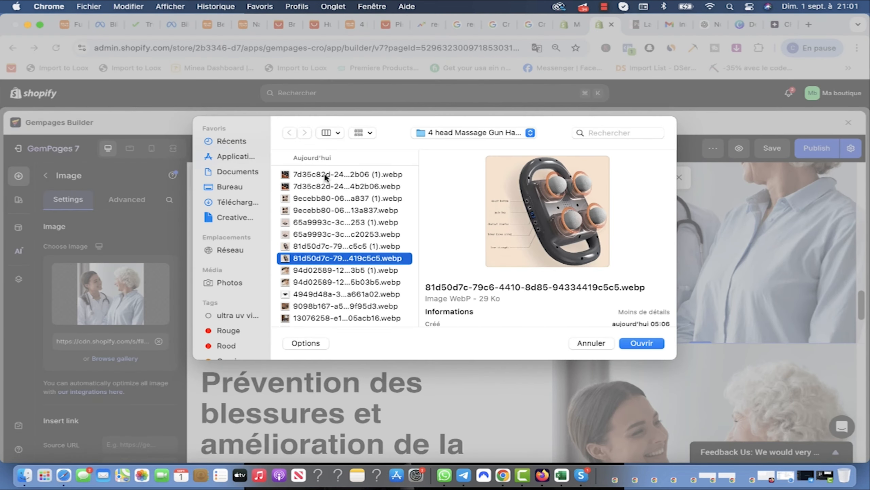
key(Down)
key(Down)
key(Down)
key(Down)
key(Down)
key(Down)
key(Down)
key(Return)
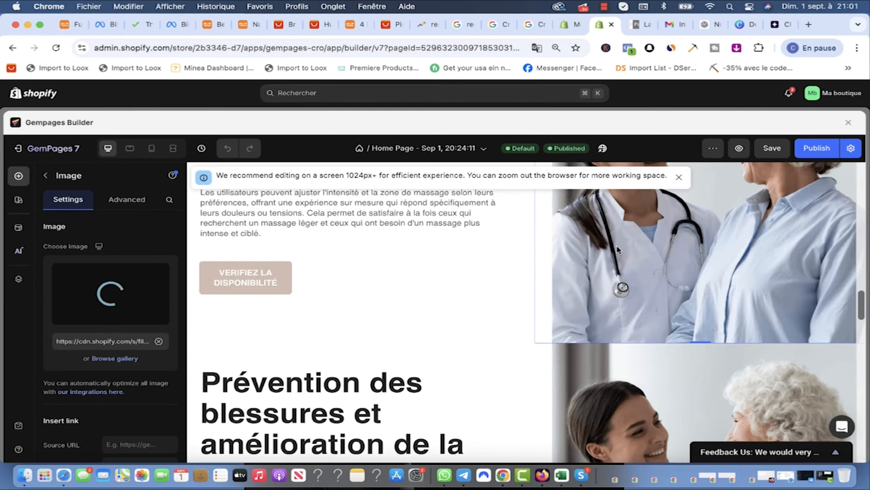
Step: Check the updated page in mobile, desktop and tablet layouts, ending on desktop
click(151, 148)
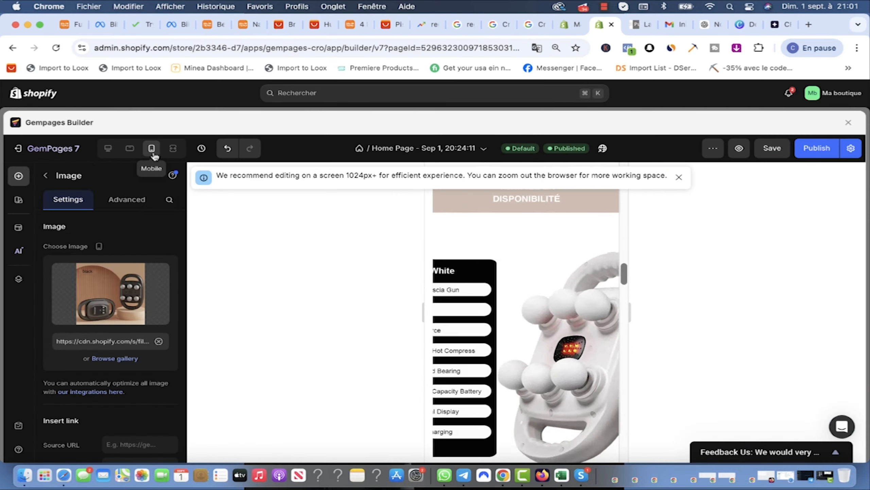
scroll(543, 324, down, 3)
scroll(543, 326, down, 15)
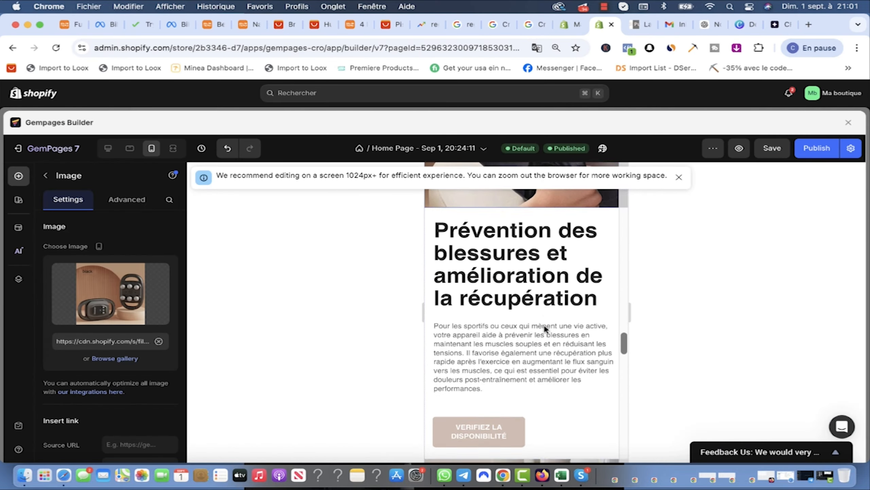
scroll(543, 329, up, 10)
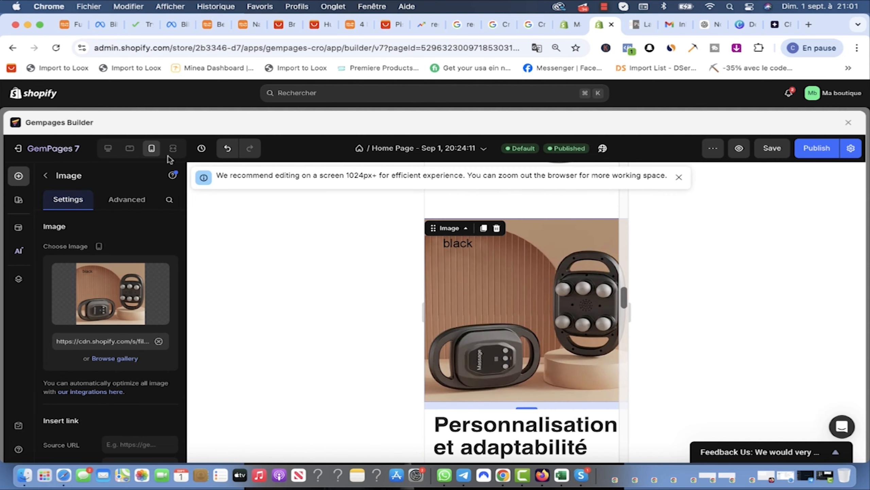
click(108, 151)
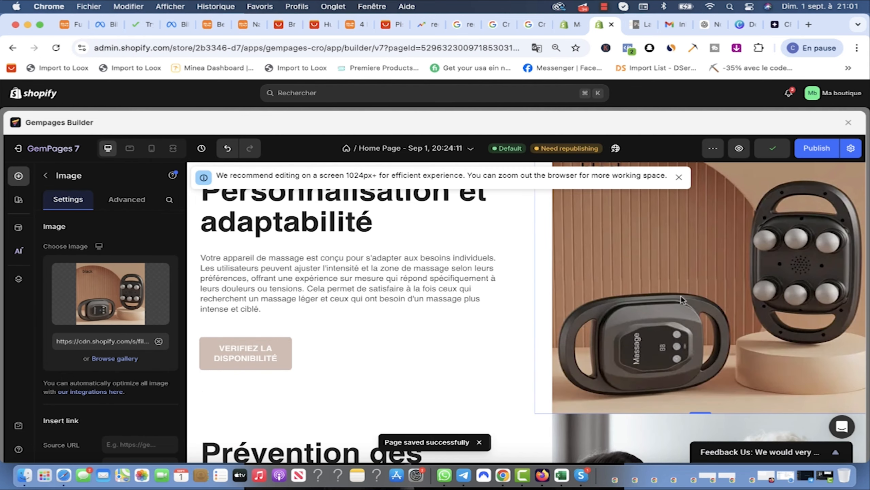
scroll(241, 188, down, 7)
click(130, 150)
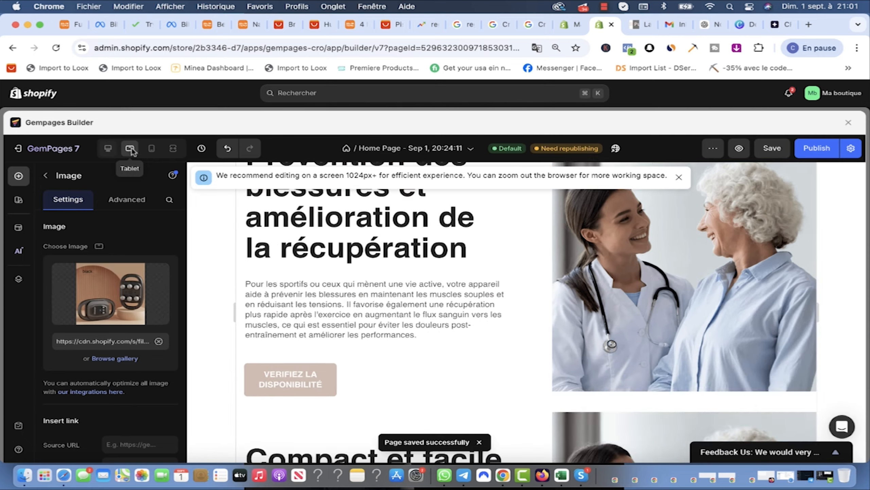
scroll(407, 310, up, 2)
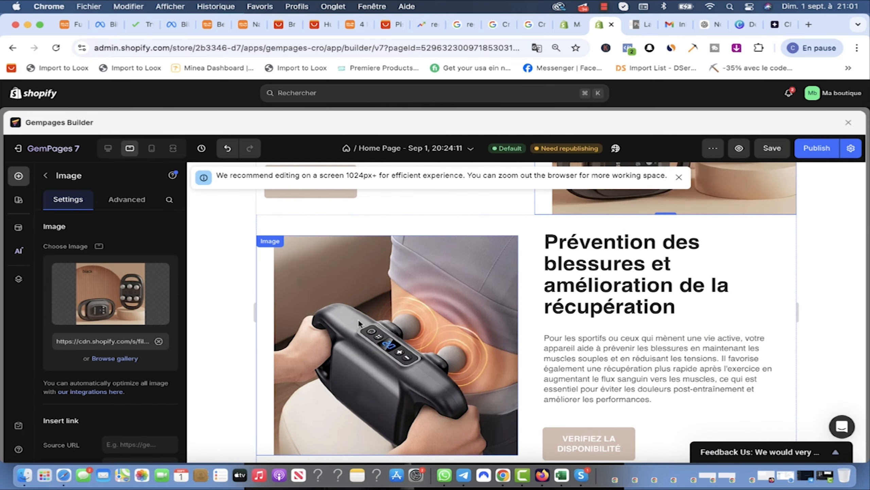
click(108, 148)
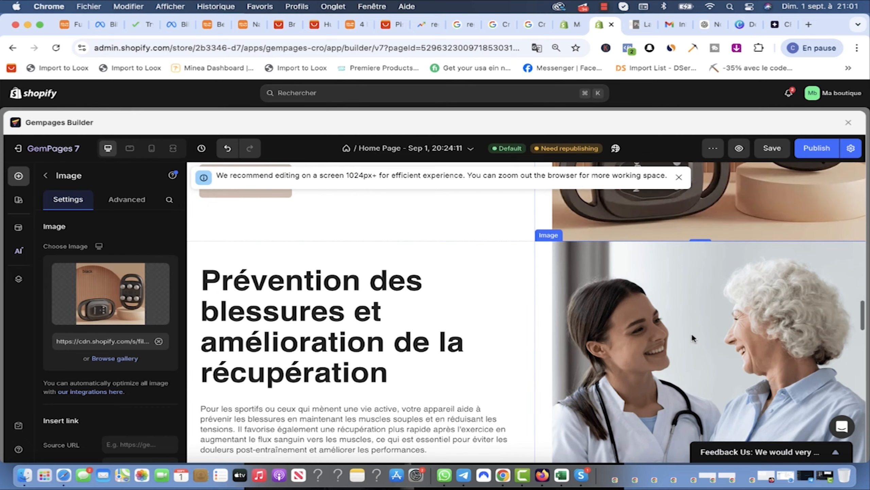
Step: Replace the doctor image in the Prévention section with the massage-gun photo
click(705, 359)
double_click(675, 366)
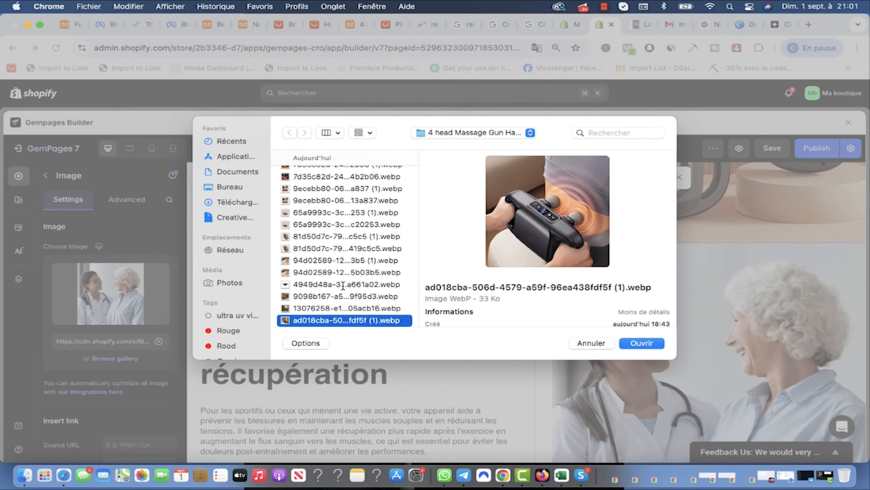
click(642, 343)
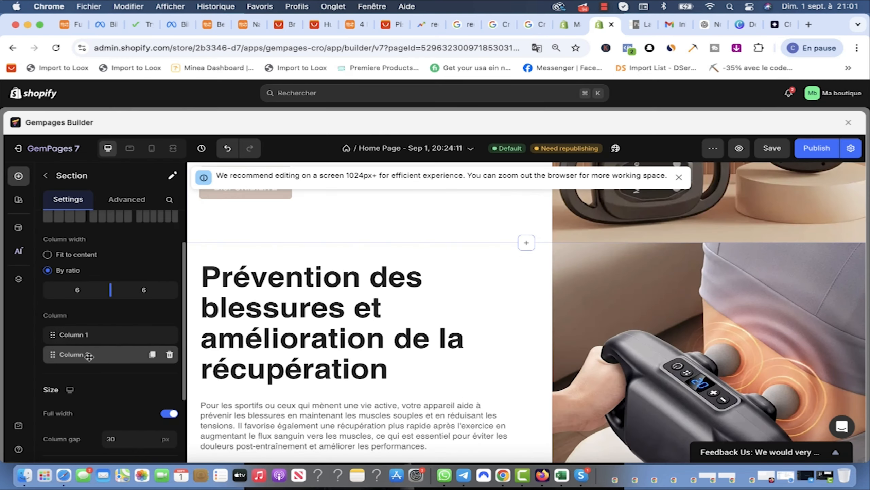
Step: Move the massage-gun image column before the text column
drag(87, 355, 87, 336)
scroll(485, 289, up, 8)
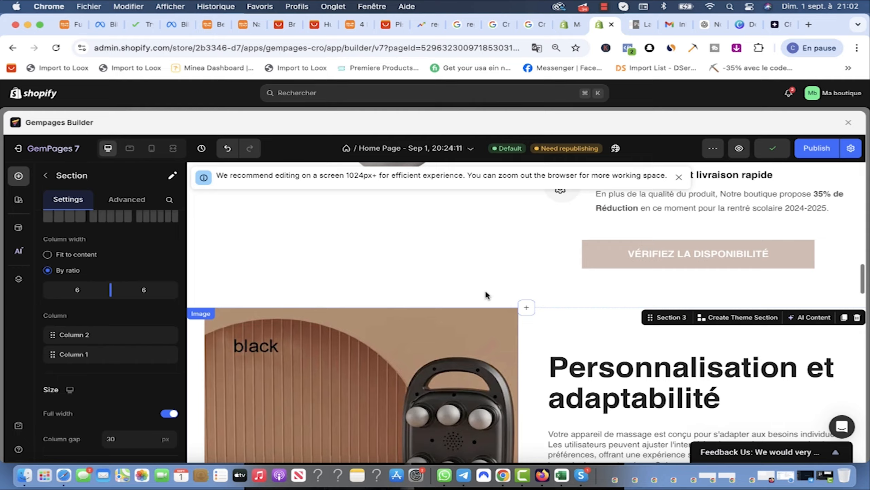
scroll(485, 289, down, 6)
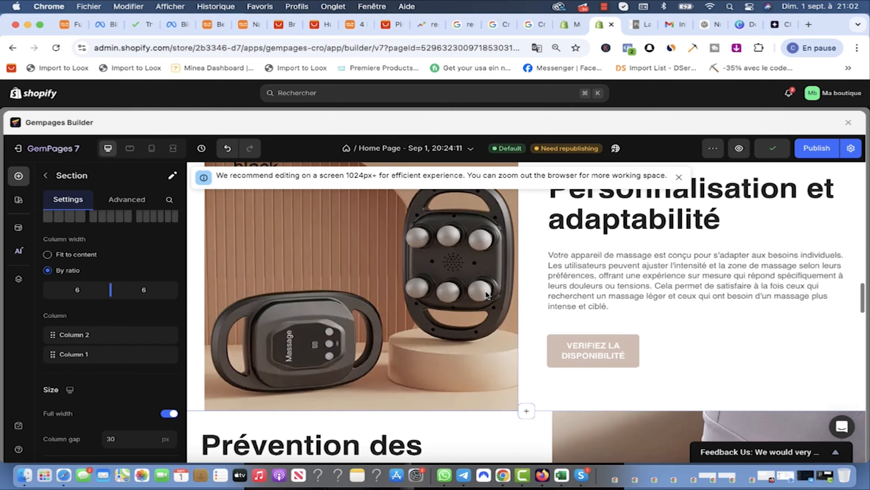
scroll(486, 292, up, 3)
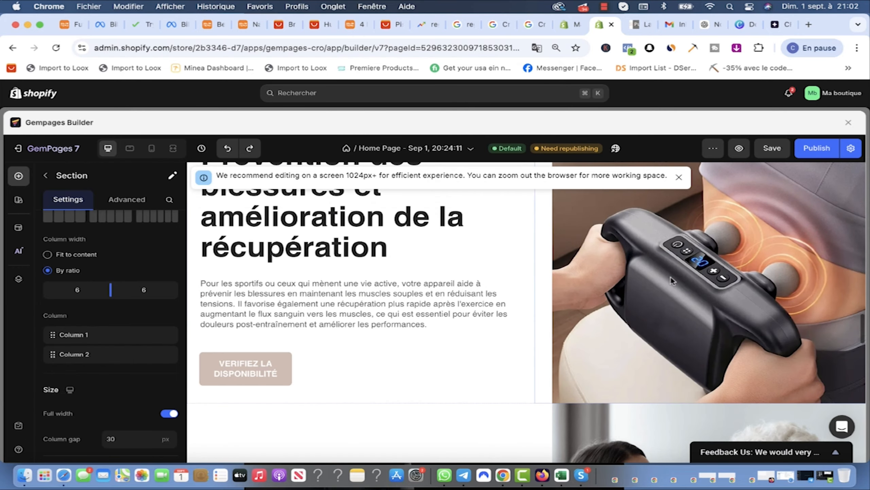
scroll(671, 277, up, 4)
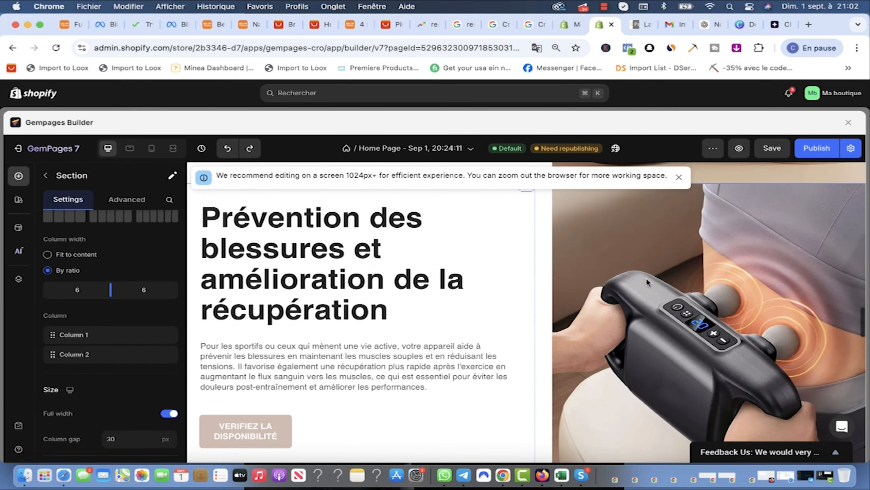
scroll(402, 271, up, 1)
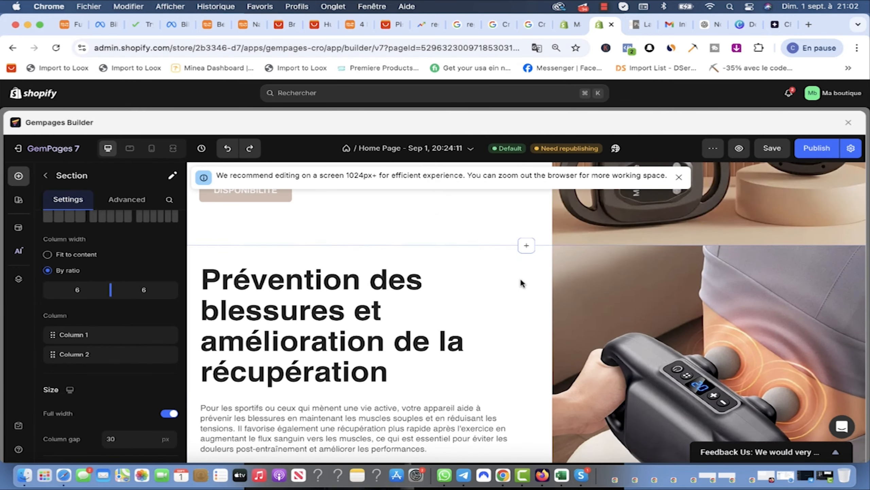
drag(101, 365, 91, 333)
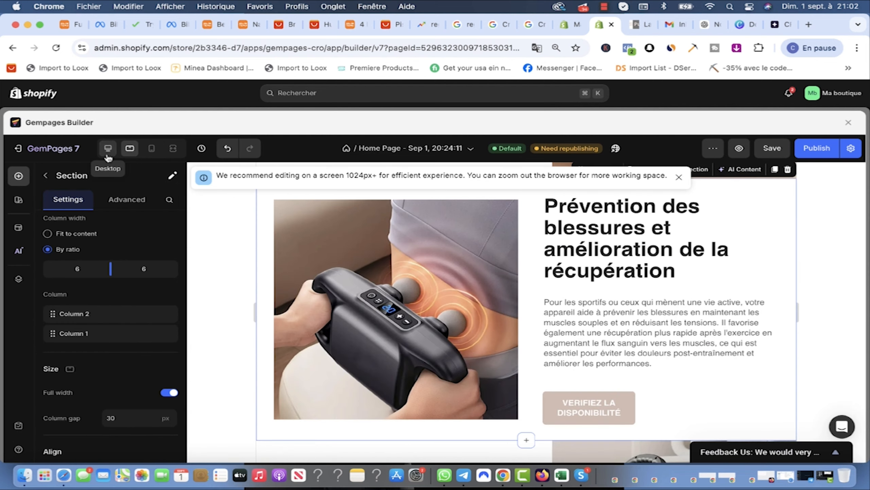
Step: In desktop view, swap the Compact et facile à utiliser photo for a massager image and save
click(107, 153)
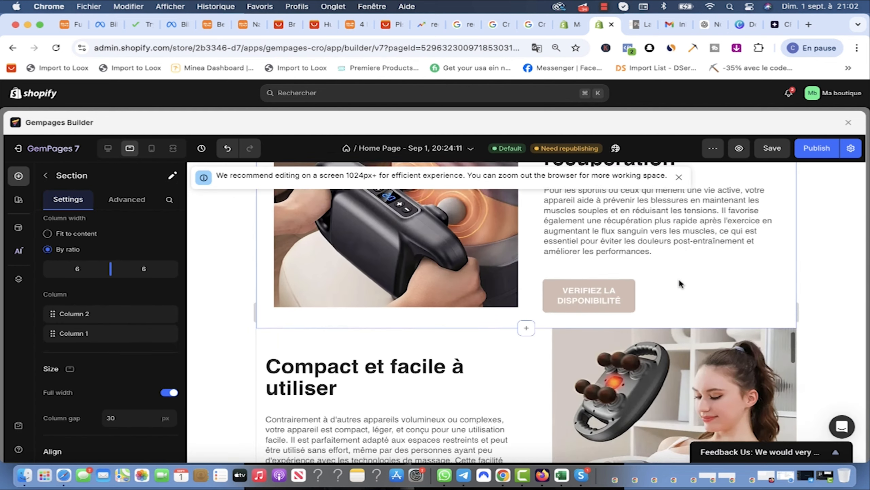
scroll(679, 279, down, 5)
scroll(679, 279, up, 3)
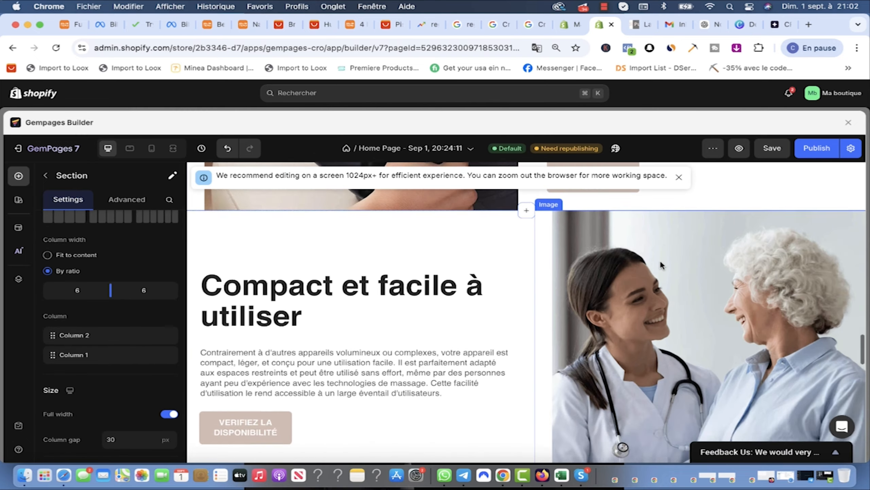
scroll(714, 355, up, 3)
scroll(707, 356, down, 3)
click(707, 356)
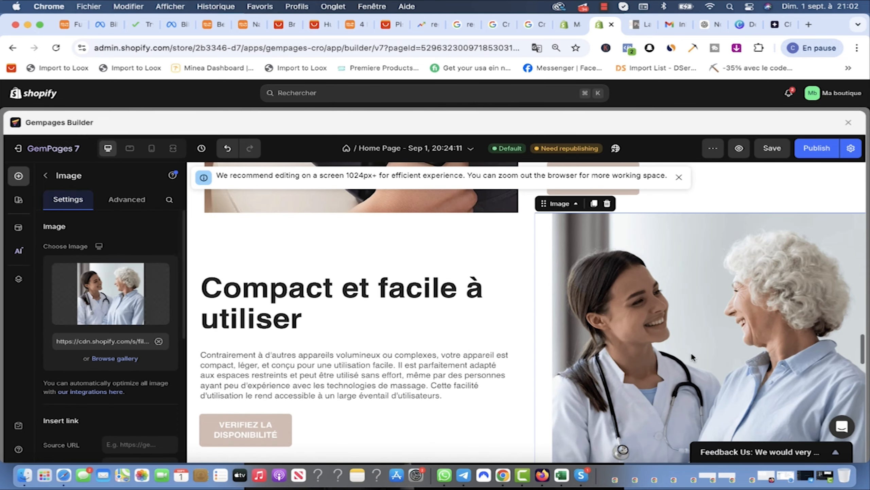
click(110, 294)
click(357, 305)
key(Down)
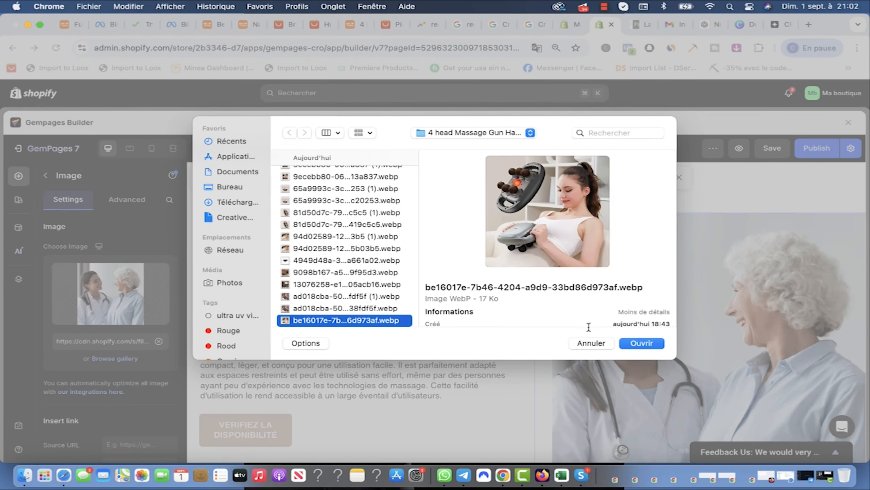
click(642, 343)
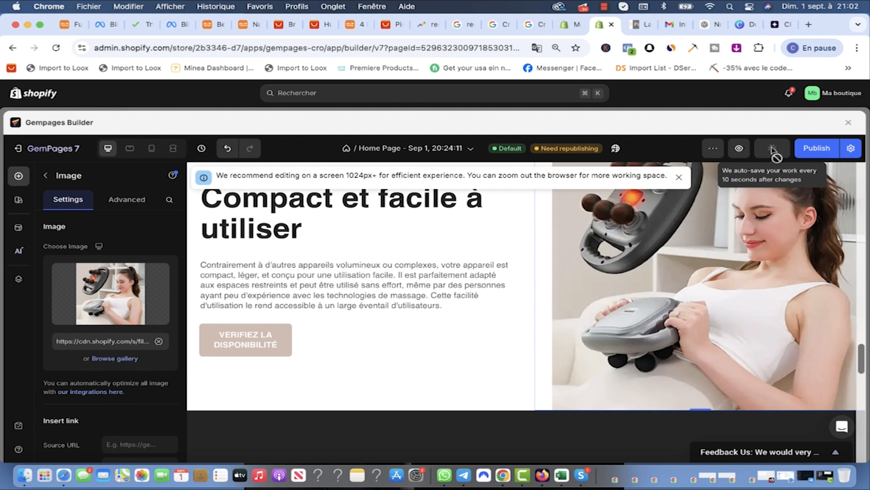
click(816, 151)
scroll(621, 293, up, 5)
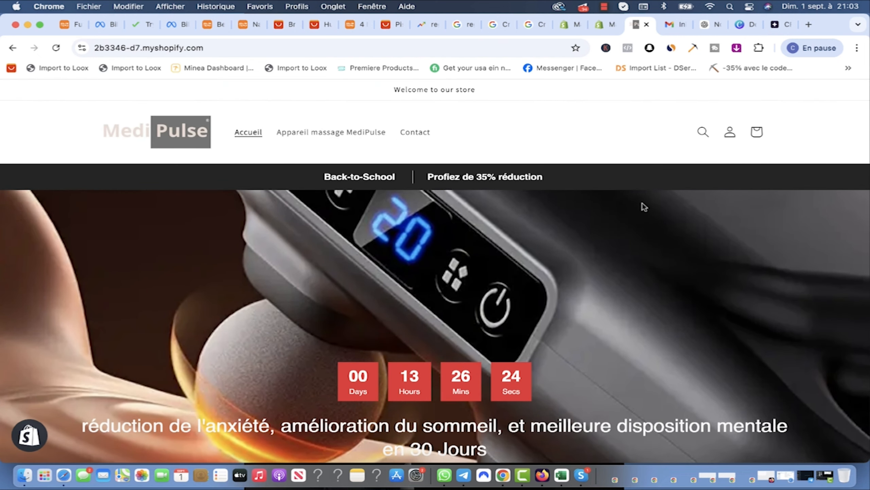
Step: Scroll the live storefront home page down to the footer and back to the top
scroll(644, 206, down, 10)
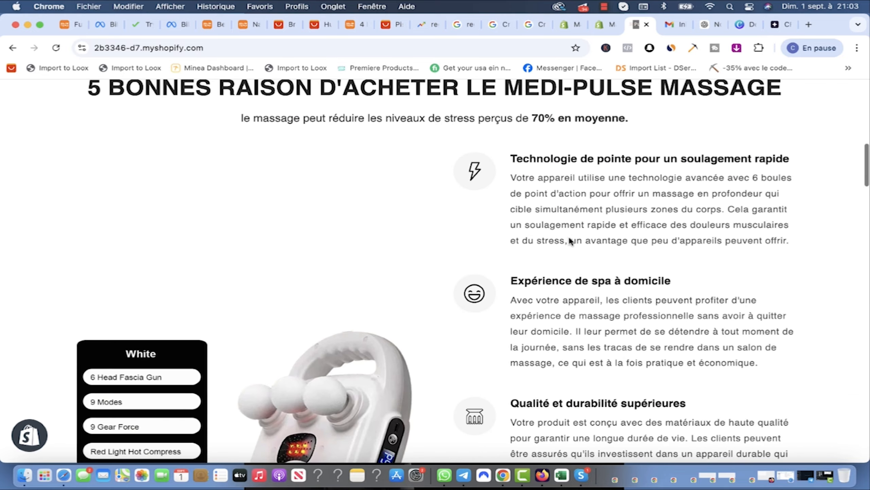
scroll(568, 236, up, 10)
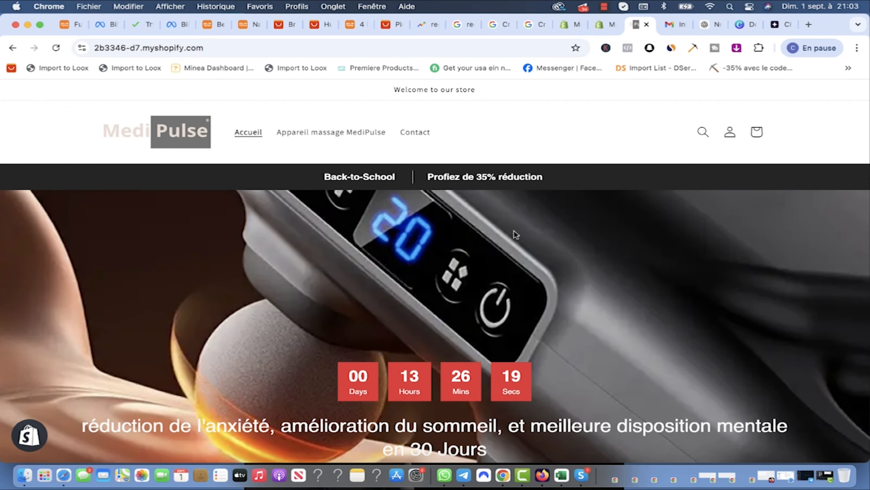
scroll(472, 204, down, 15)
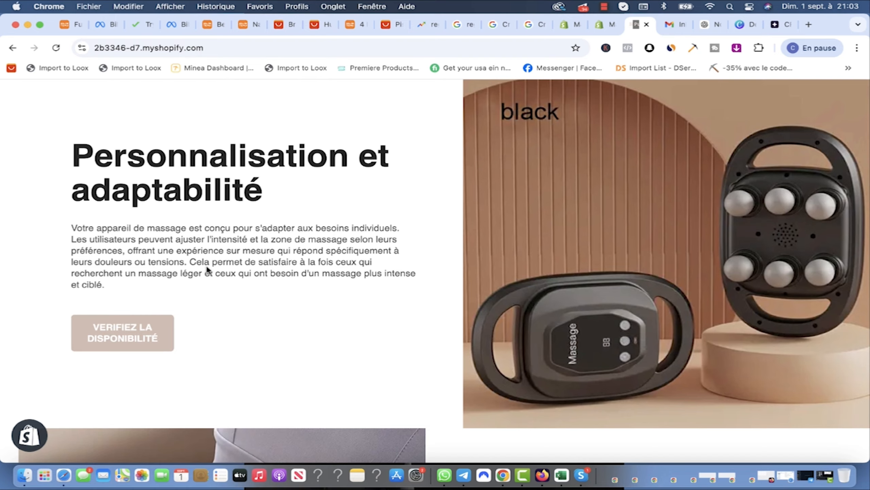
scroll(445, 281, down, 10)
scroll(446, 288, down, 1)
scroll(449, 241, up, 2)
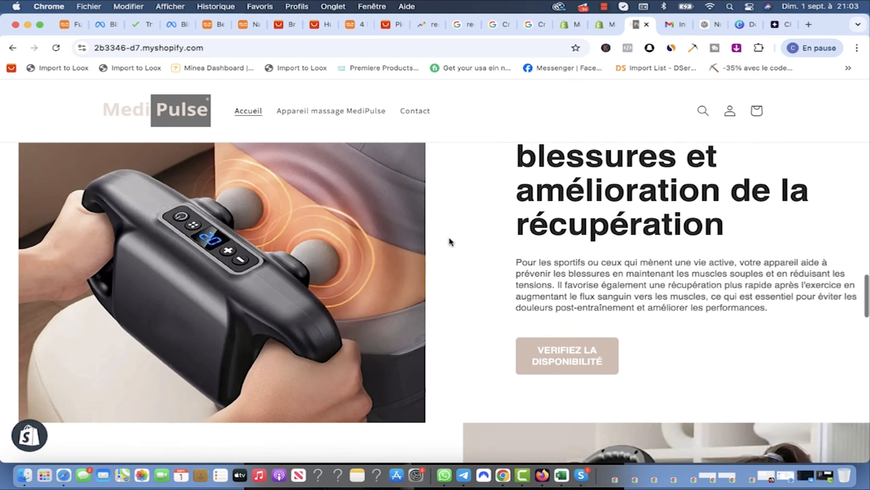
scroll(449, 241, down, 8)
scroll(563, 277, down, 10)
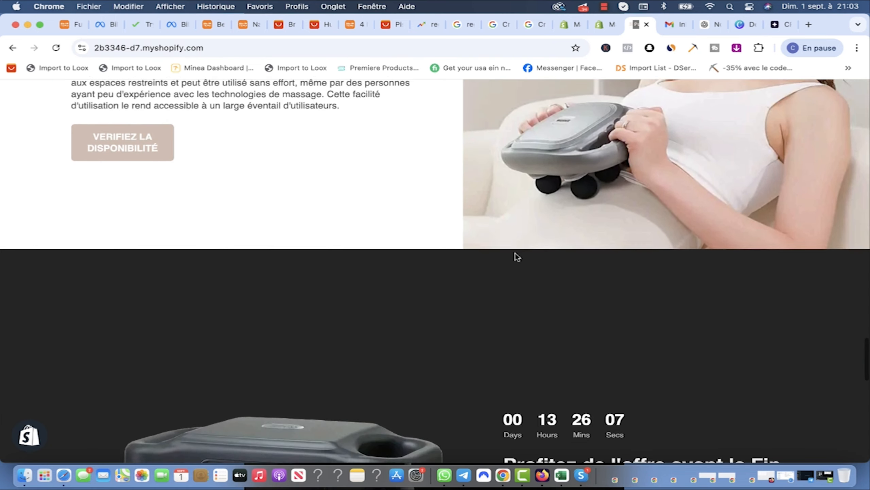
scroll(508, 311, down, 5)
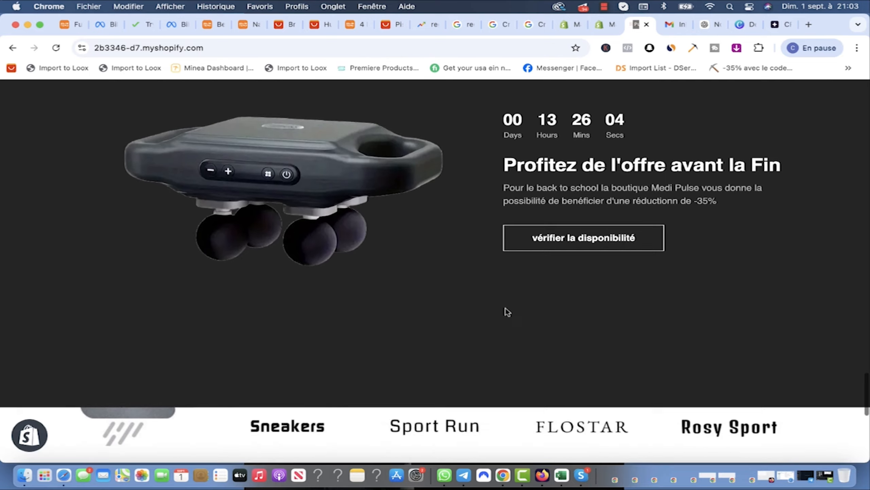
scroll(367, 303, down, 2)
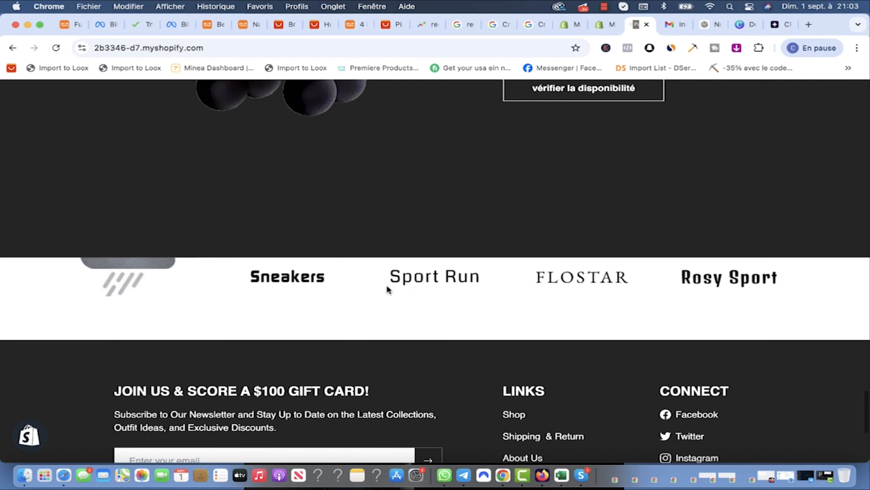
scroll(347, 283, down, 7)
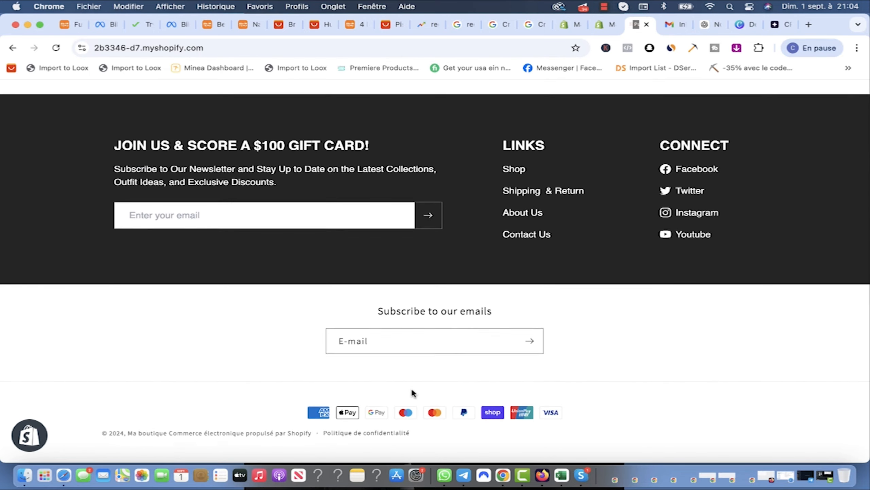
scroll(411, 391, up, 9)
scroll(413, 393, up, 10)
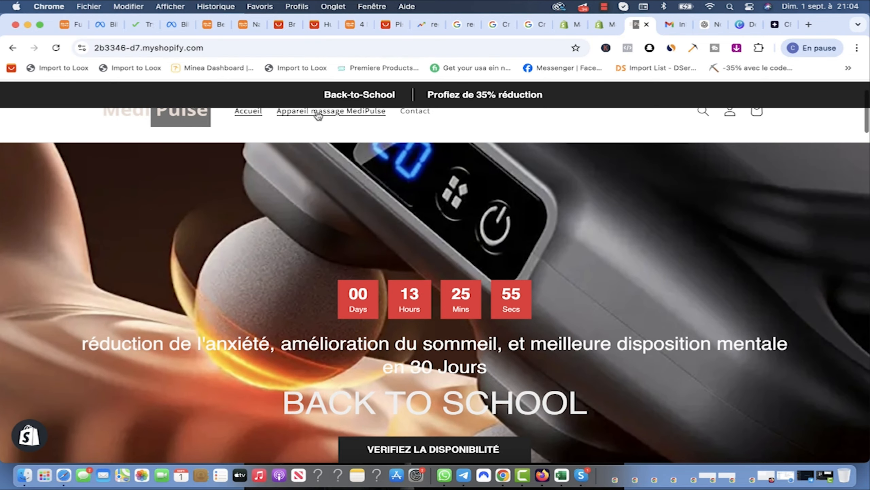
Step: Open the massager landing page from the hero button and scroll through it
click(318, 116)
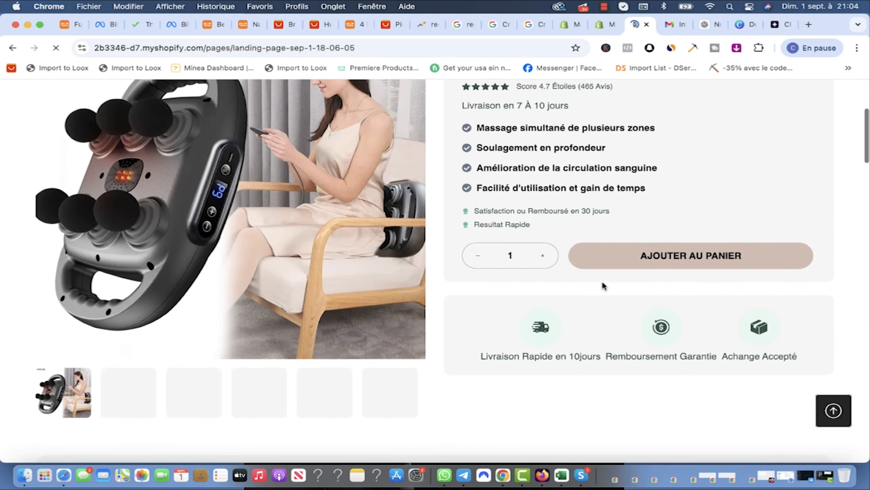
scroll(478, 295, down, 4)
scroll(477, 299, down, 15)
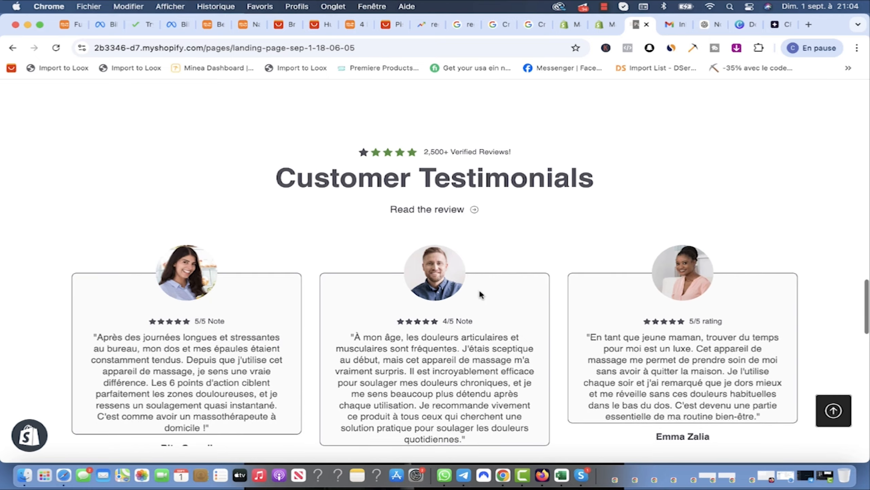
scroll(486, 292, down, 12)
scroll(478, 296, down, 5)
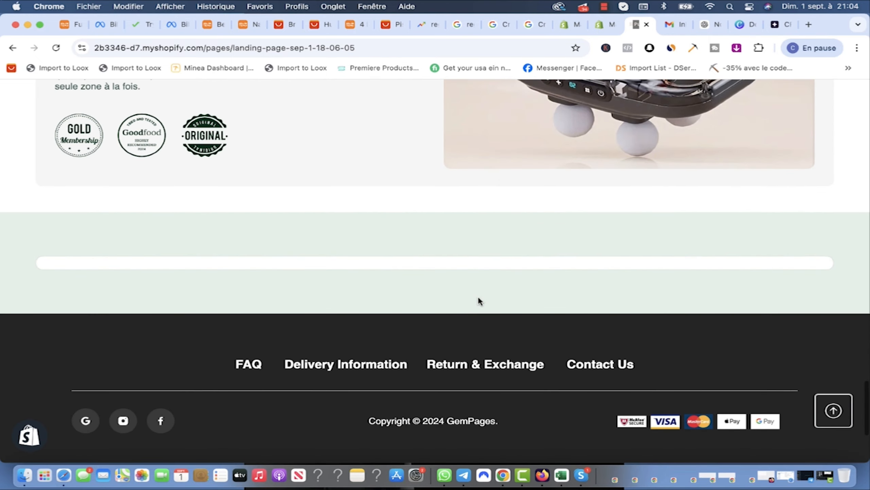
scroll(478, 297, up, 10)
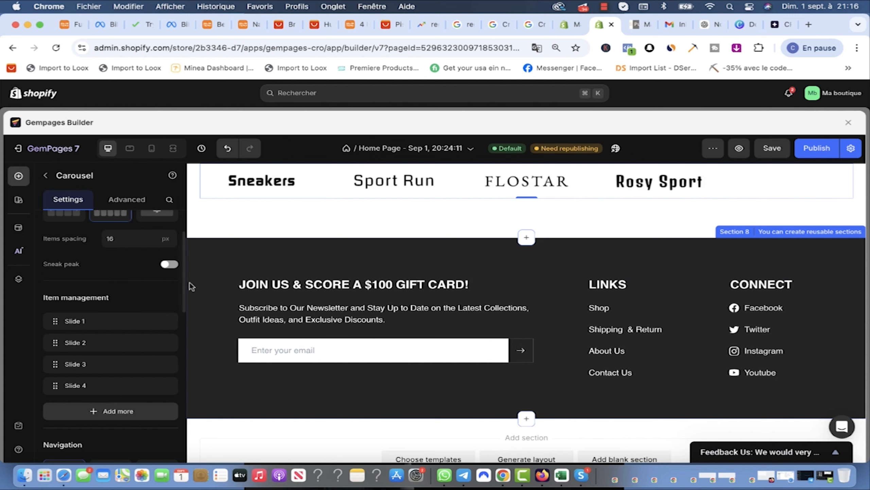
Step: Add the Subscribe Today footer template from Custom Footer sections to the page bottom
click(19, 175)
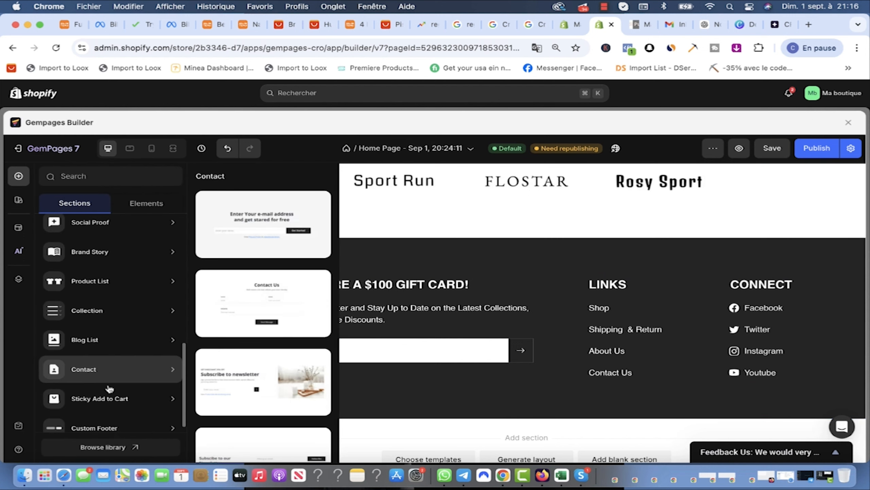
mouse_move(96, 414)
scroll(280, 347, down, 4)
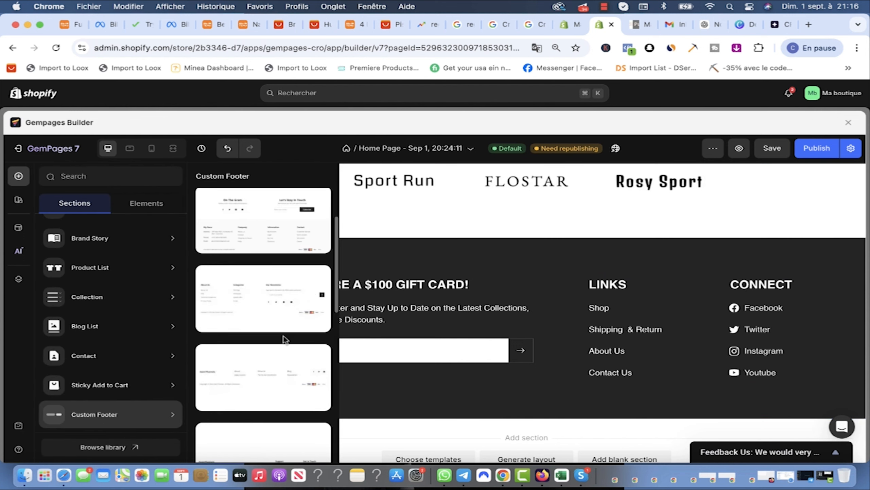
scroll(280, 347, up, 4)
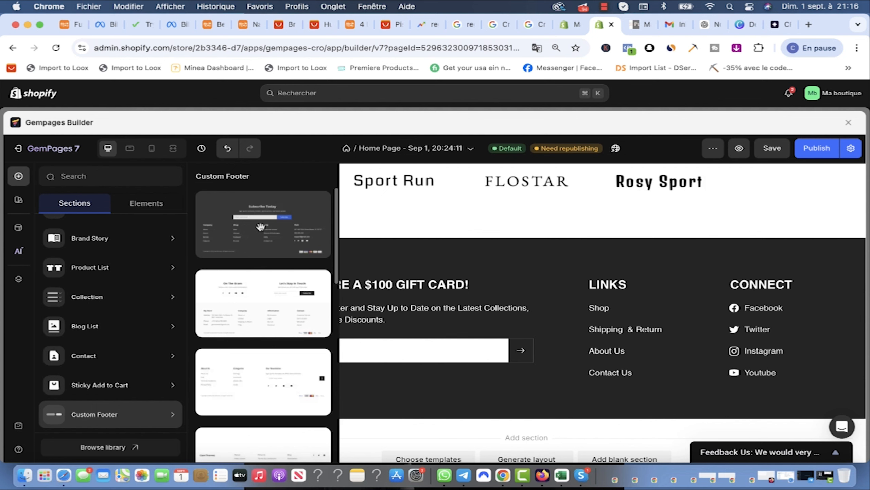
drag(261, 227, 548, 230)
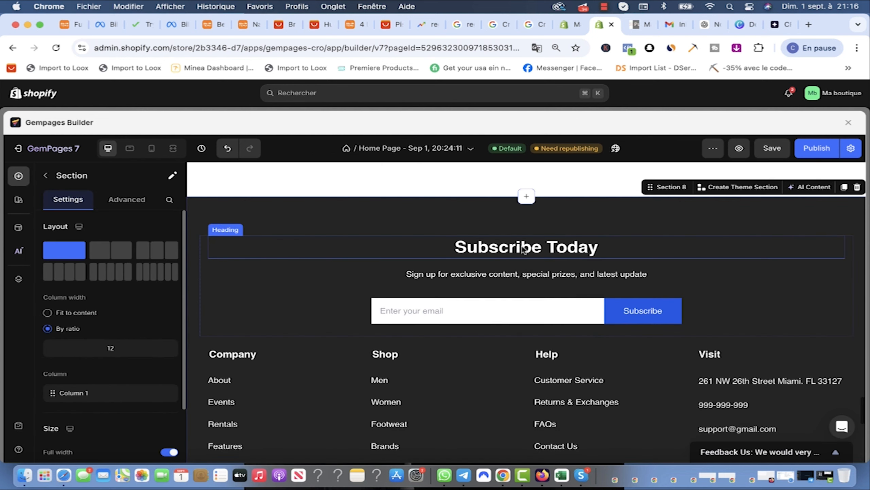
scroll(551, 303, down, 3)
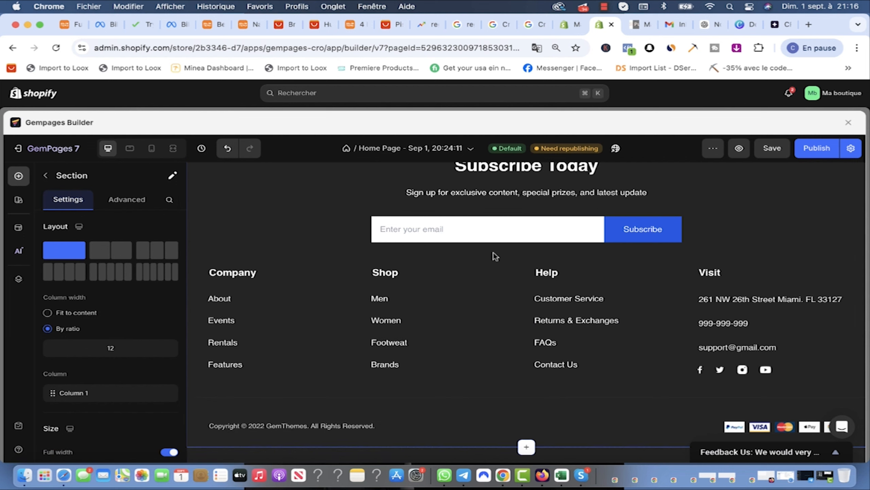
scroll(562, 261, up, 1)
Step: Retitle the heading 'SOUSCRIVEZ À NOTRE NEWSLETTER' and begin the French subtitle with 'PROFITEZ le'
click(544, 200)
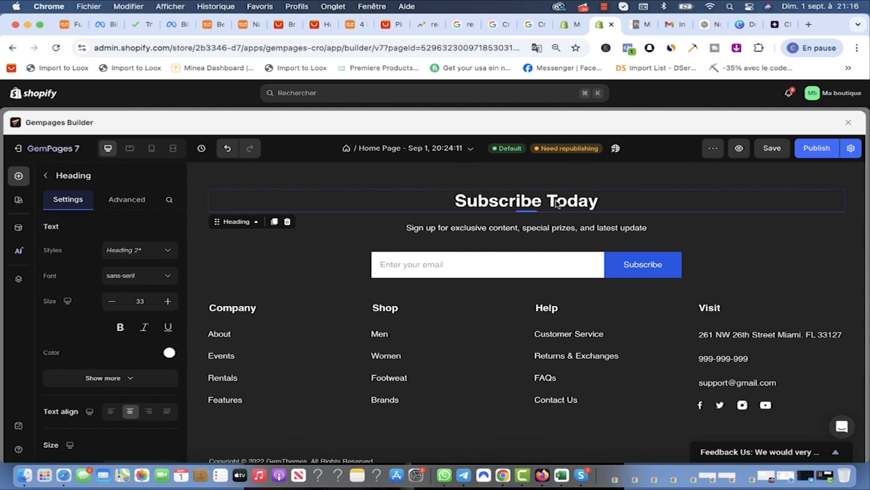
drag(598, 202, 589, 202)
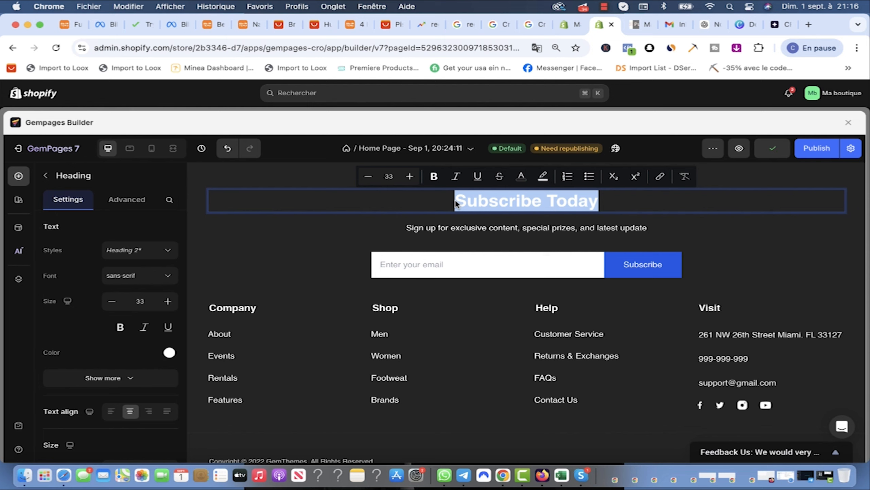
text(SOUSCRIVEZ À )
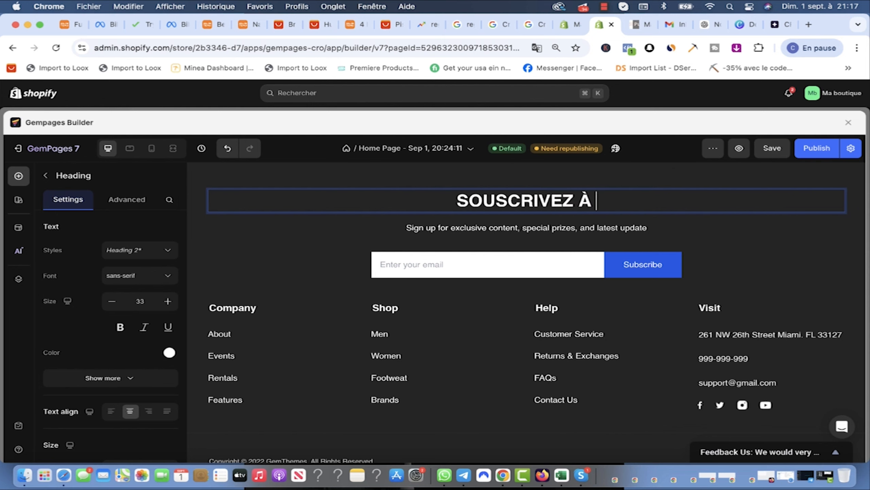
text(NOTRE NEWSLETTER)
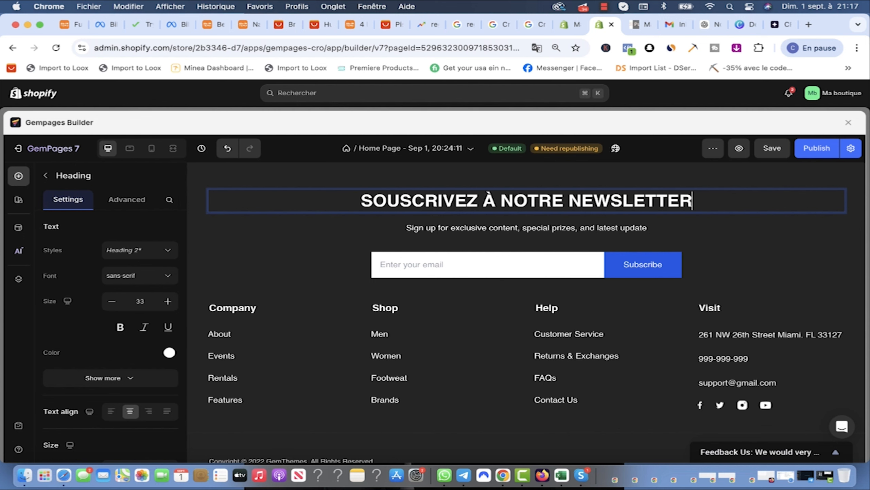
double_click(545, 228)
text(PROFITEZ le)
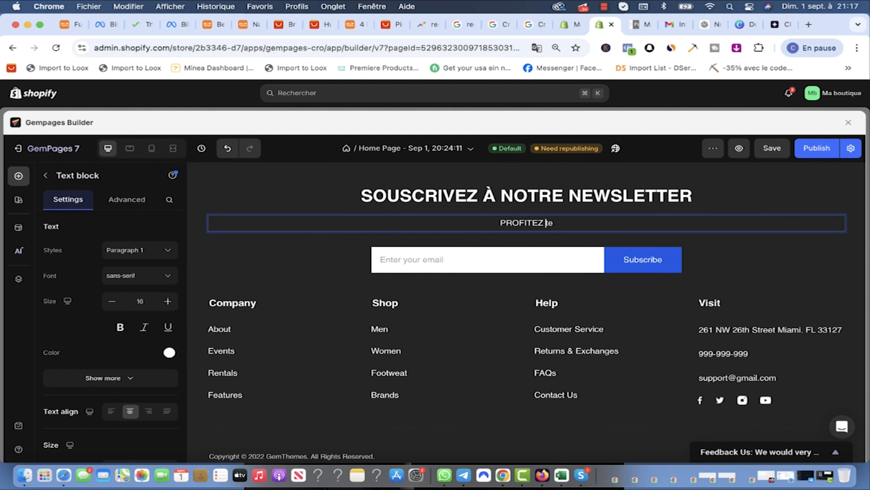
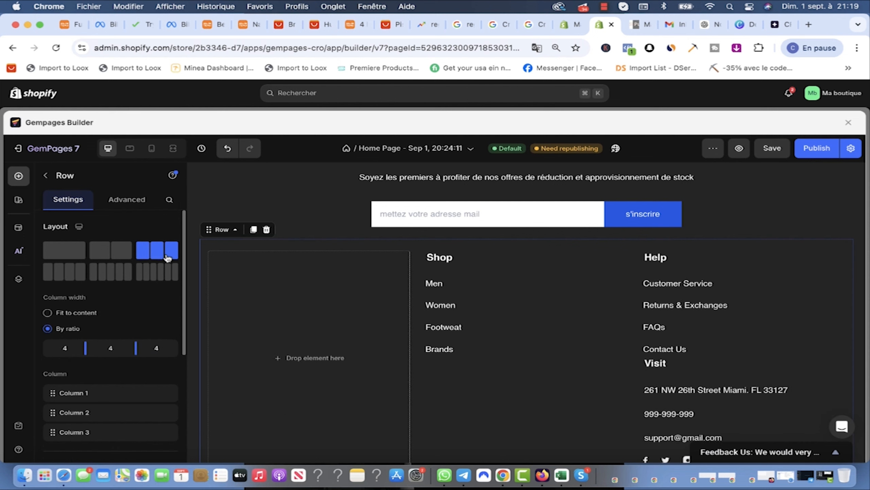
Step: Delete the selected footer row by mistake, then undo to restore the four-column row
scroll(257, 291, down, 2)
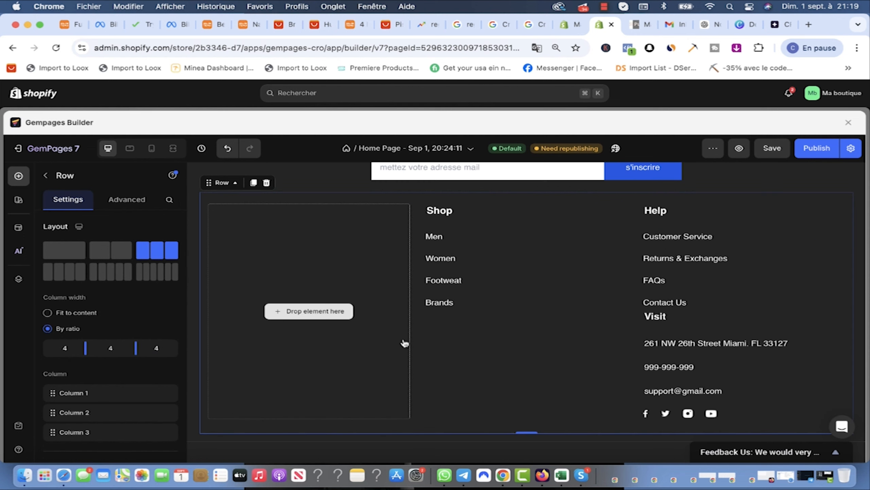
scroll(142, 295, down, 1)
key(Delete)
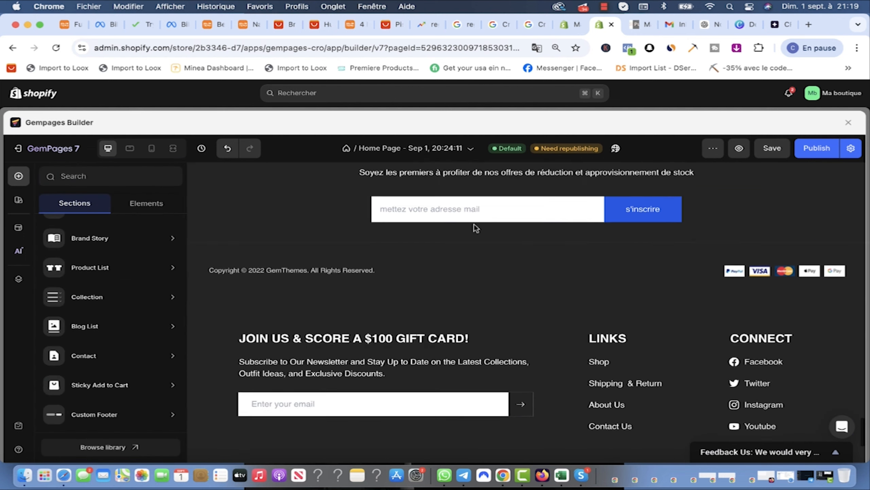
scroll(475, 230, up, 4)
click(227, 149)
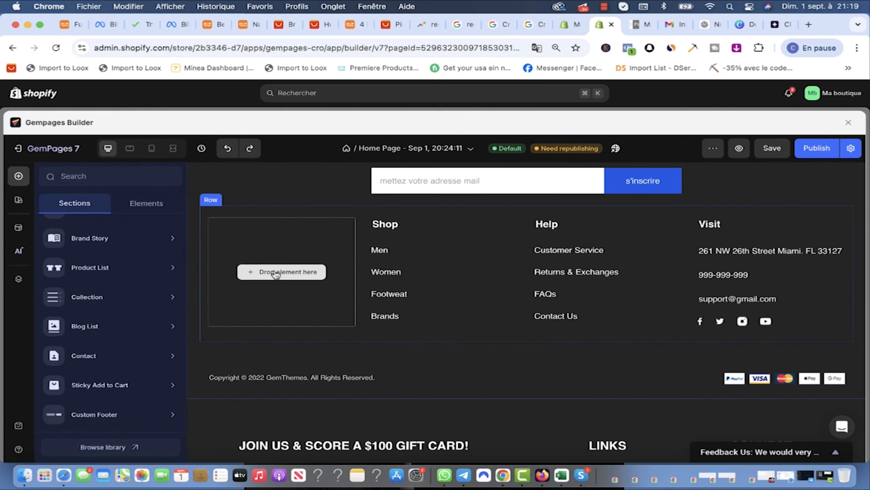
mouse_move(113, 237)
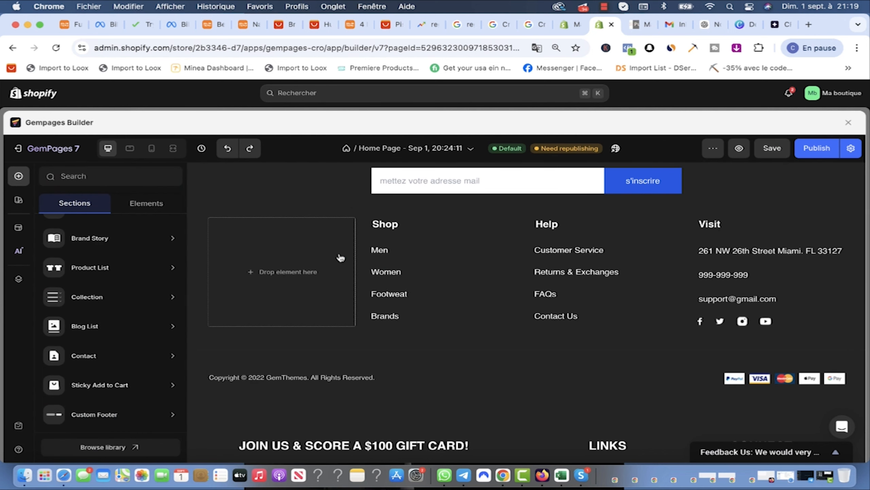
mouse_move(113, 217)
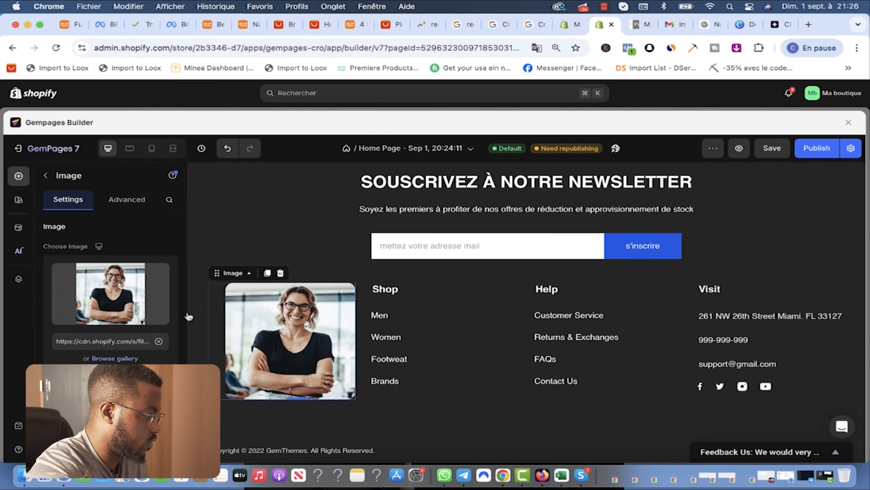
Step: Upload image (1).png from Downloads into the first column, then replace it with the Medi Pulse logo
mouse_move(106, 314)
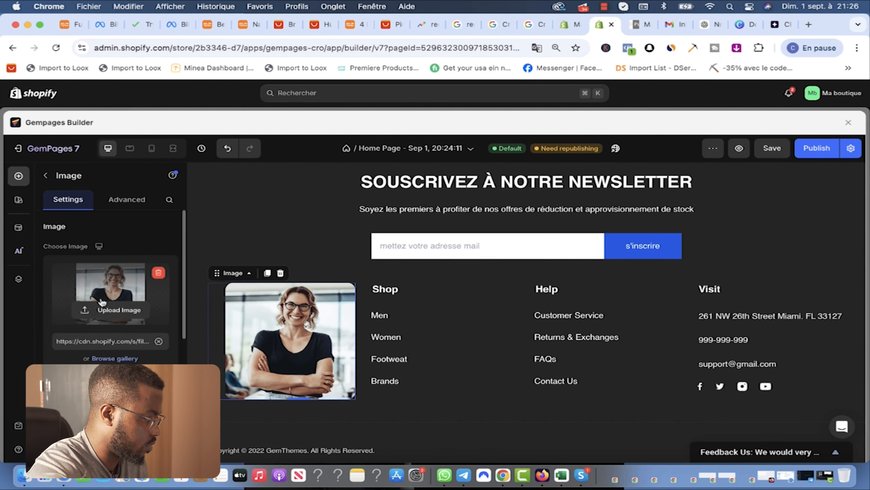
click(165, 282)
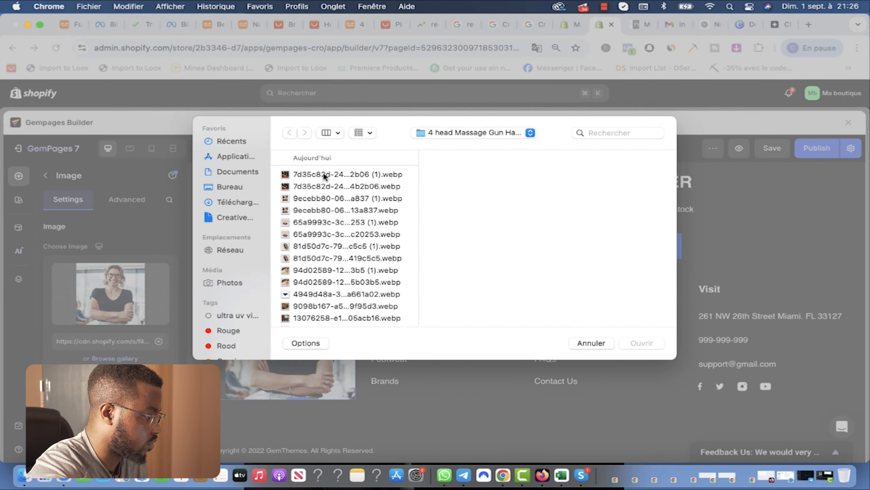
click(237, 201)
click(322, 209)
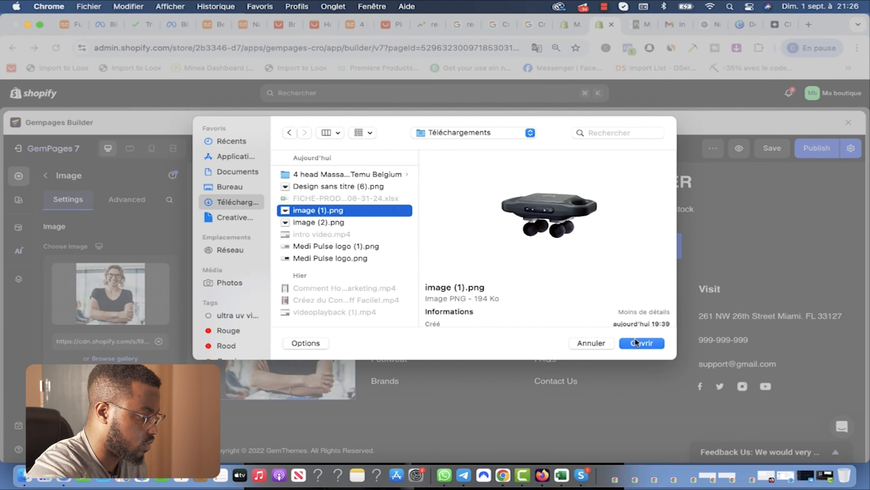
click(635, 341)
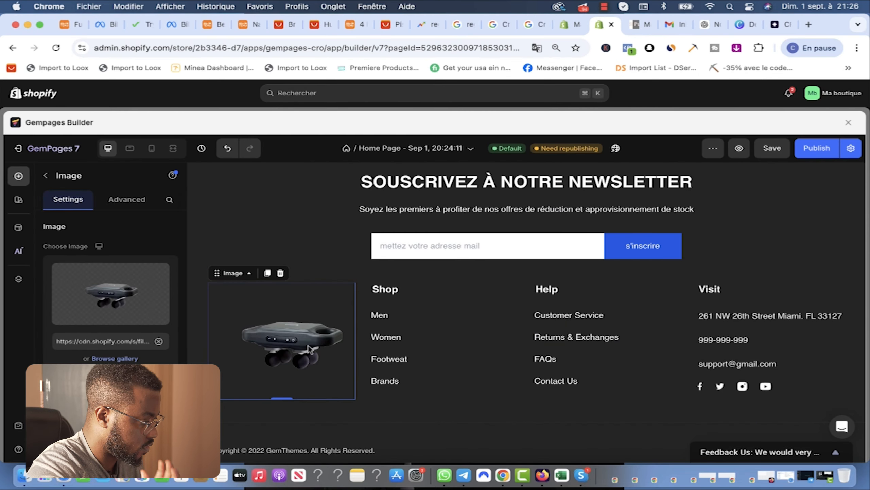
mouse_move(158, 317)
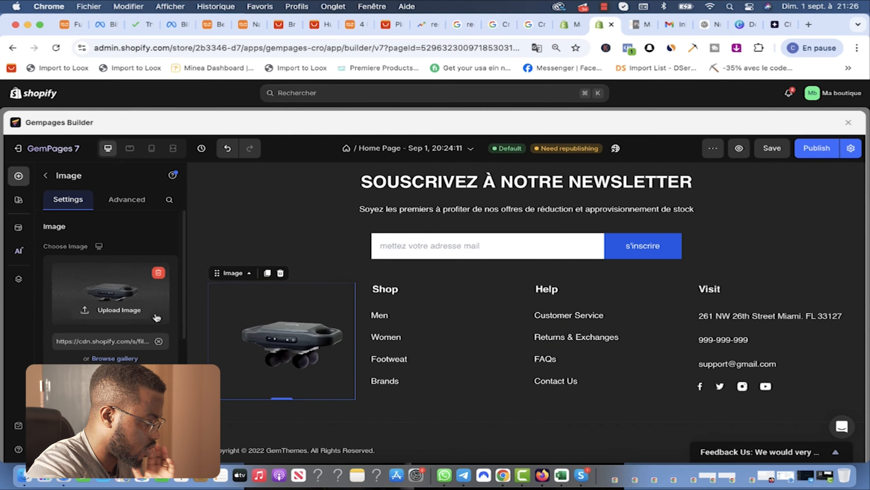
click(105, 310)
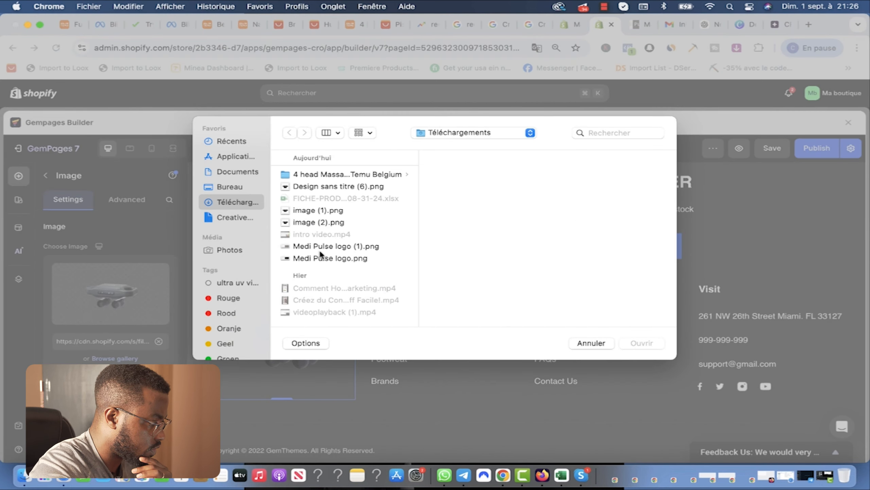
click(338, 247)
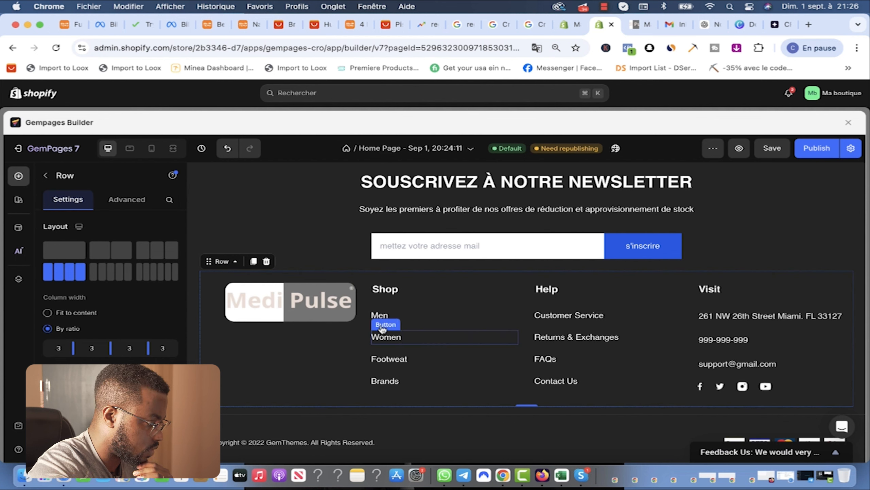
Step: Rename the Shop footer heading to 'NOS PRODUITS'
double_click(405, 290)
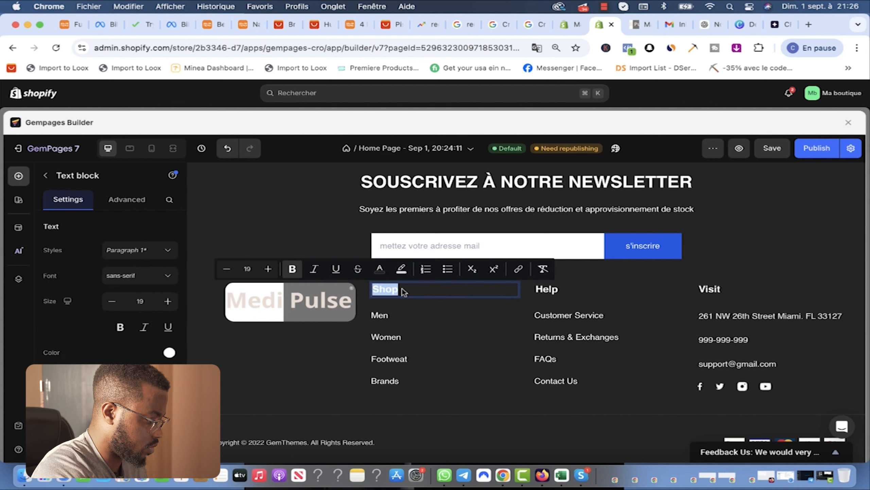
text(IN)
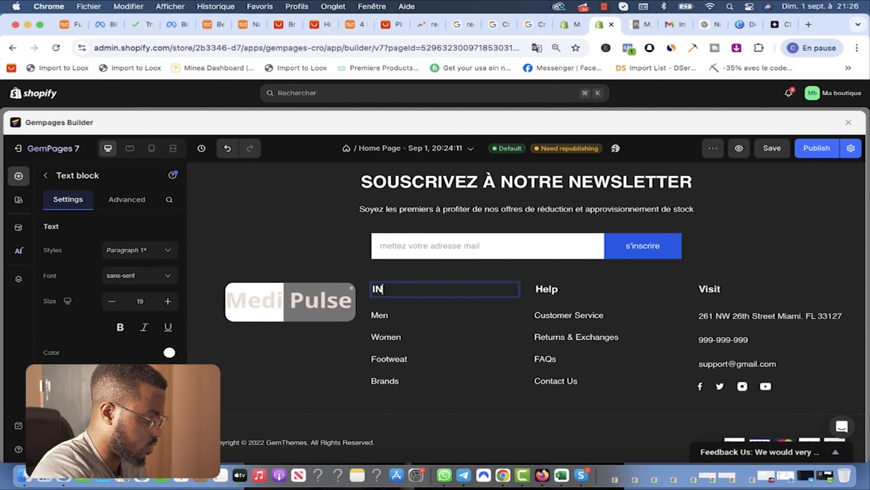
text(FORMA)
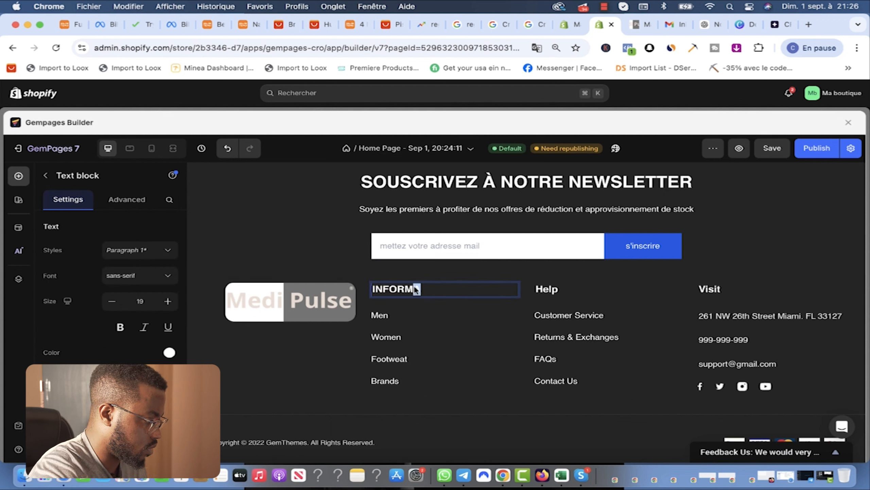
double_click(416, 288)
key(BackSpace)
text(LIENS)
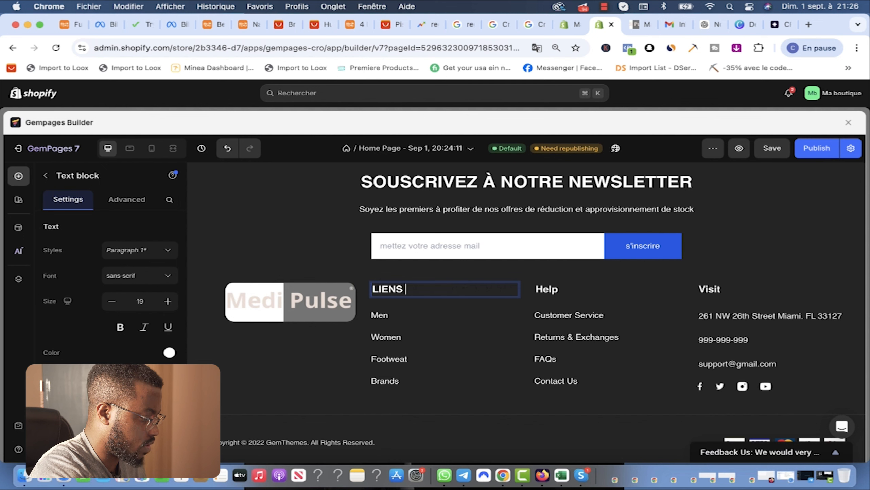
text( SECU)
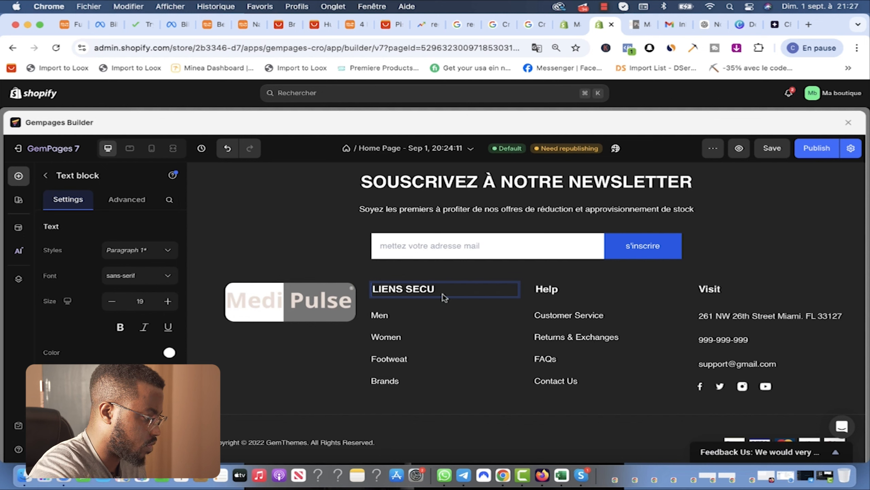
key(BackSpace)
key(BackSpace)
key(BackSpace)
key(BackSpace)
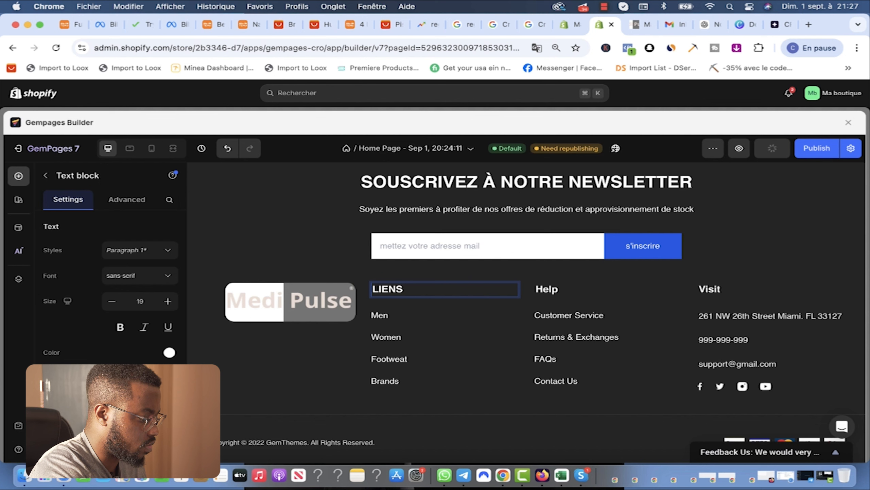
text(PRODU)
key(super+a)
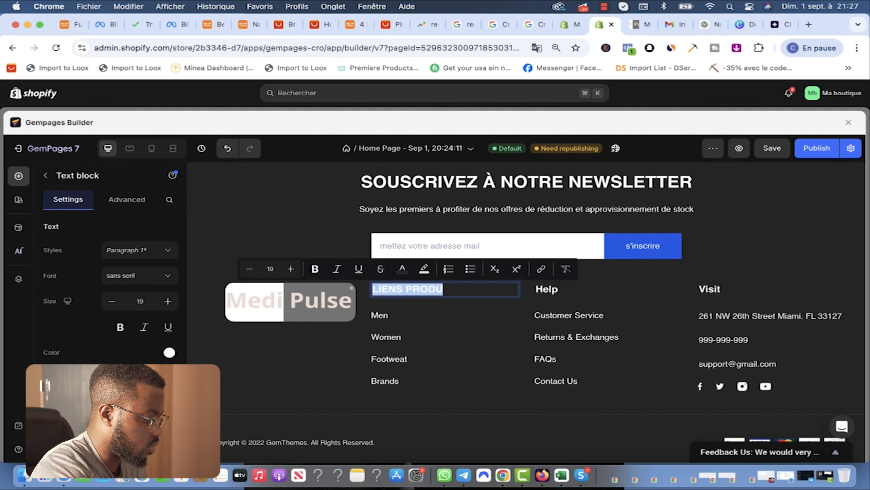
text(NOS PRODUITS)
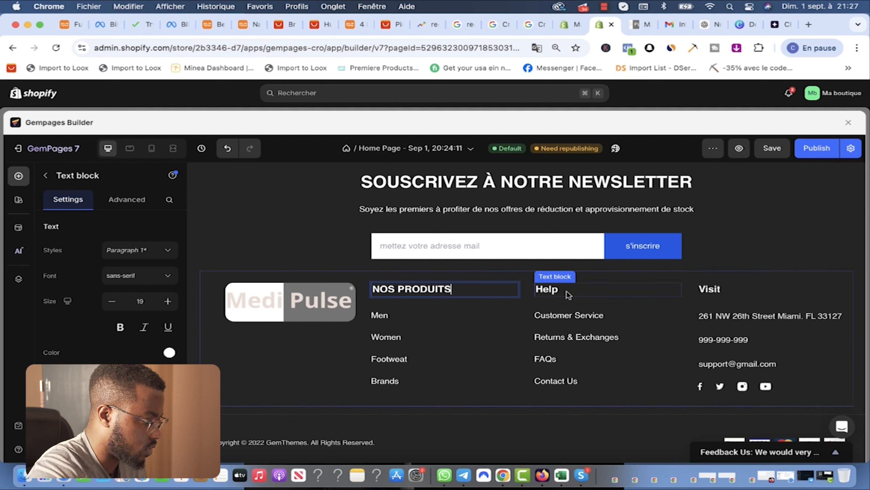
Step: Rename Help to 'INFORMATION' and Visit to 'LOCALISATION', then publish the page
drag(569, 290, 538, 290)
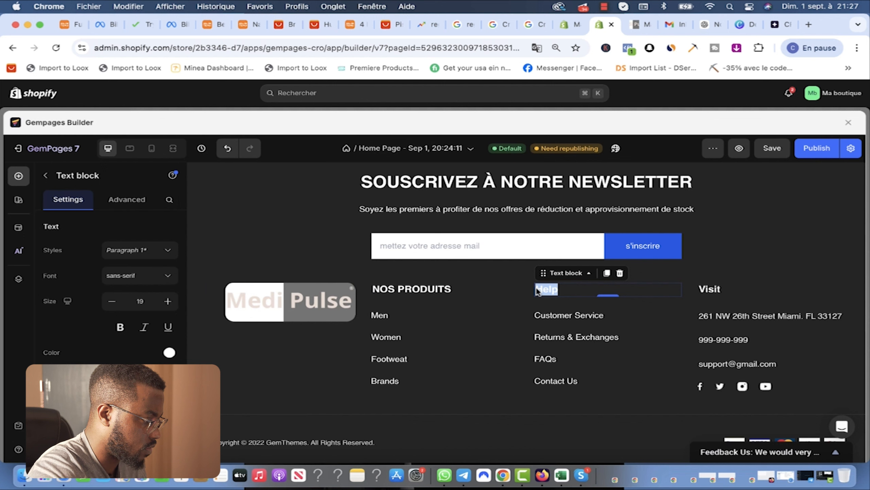
text(INFORMATION)
click(725, 290)
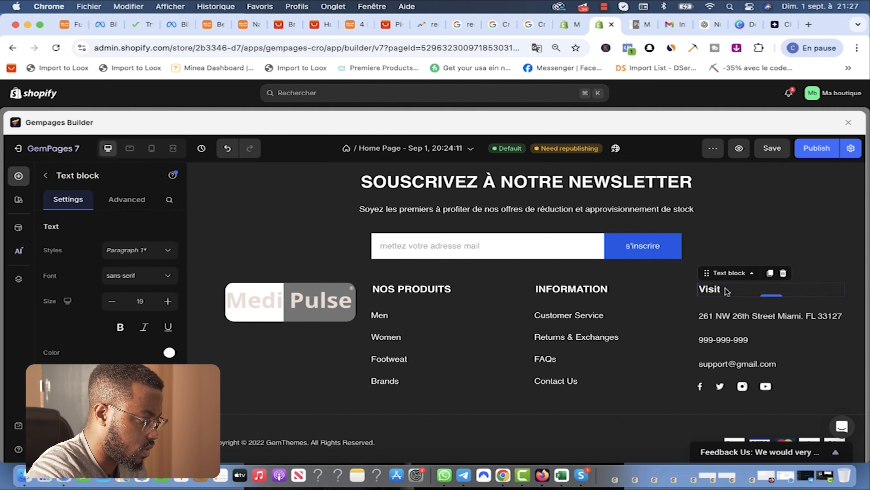
drag(726, 290, 699, 289)
text(LOCALISATION)
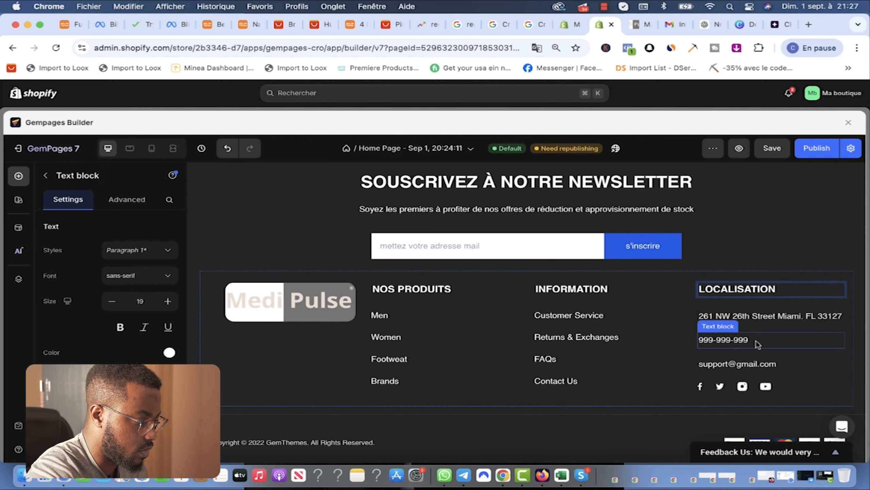
click(792, 367)
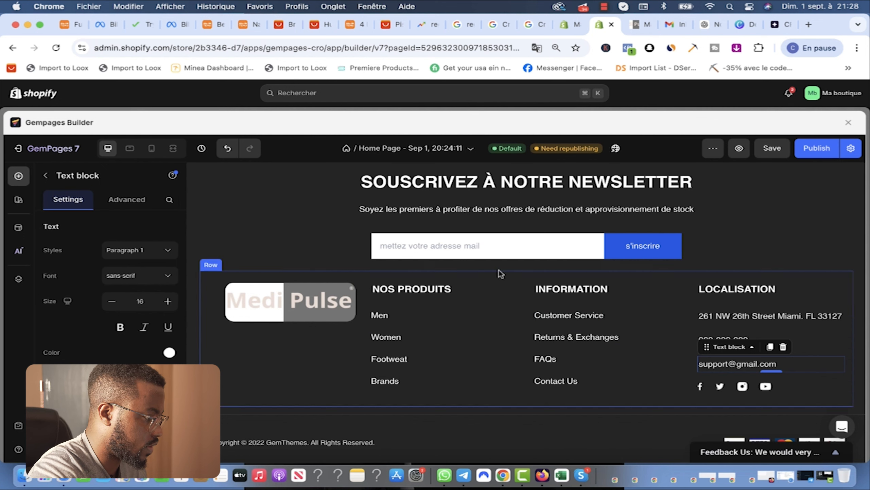
click(817, 149)
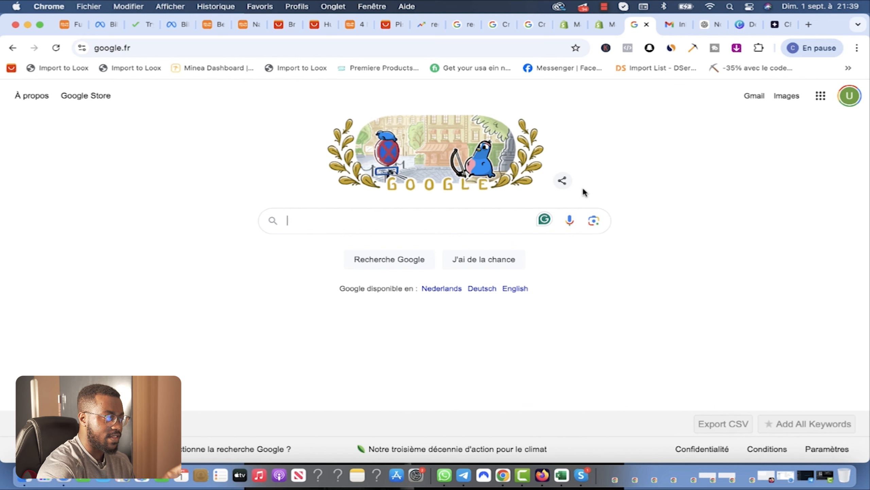
Step: Search Google for 'générer politique de confidentialité shopify' and open Shopify's generator result
click(430, 223)
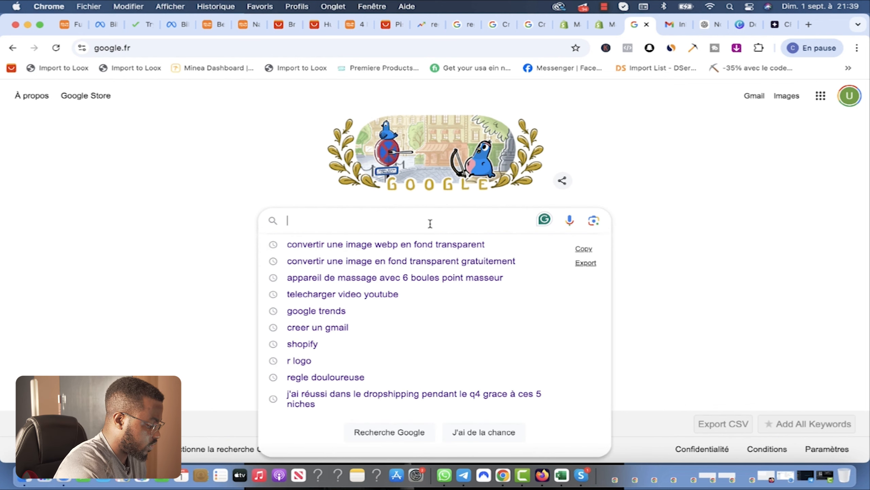
text(genere)
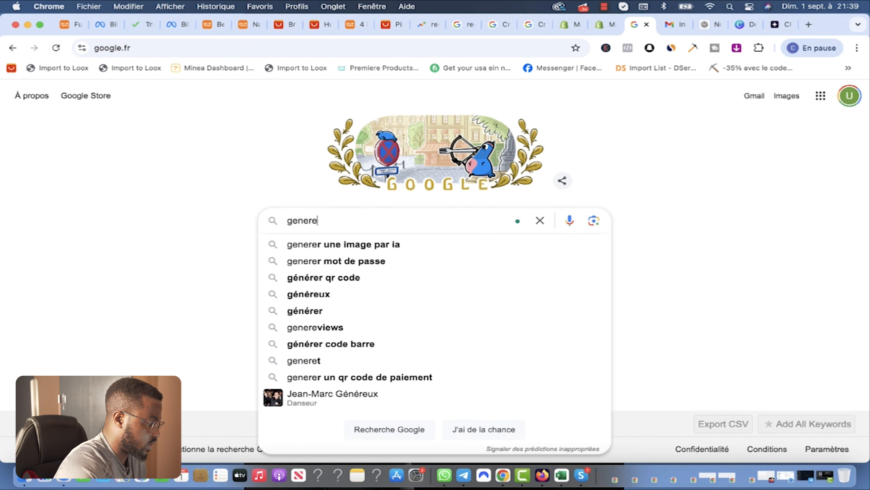
text(r les politique de)
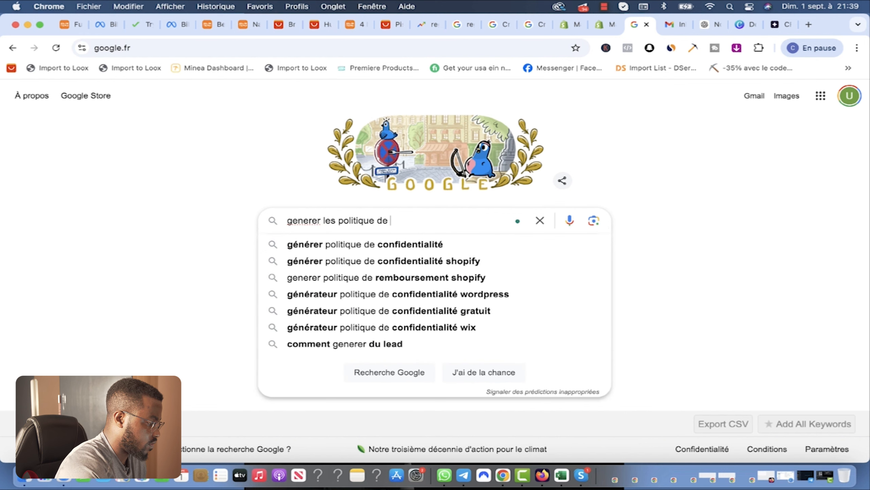
click(425, 265)
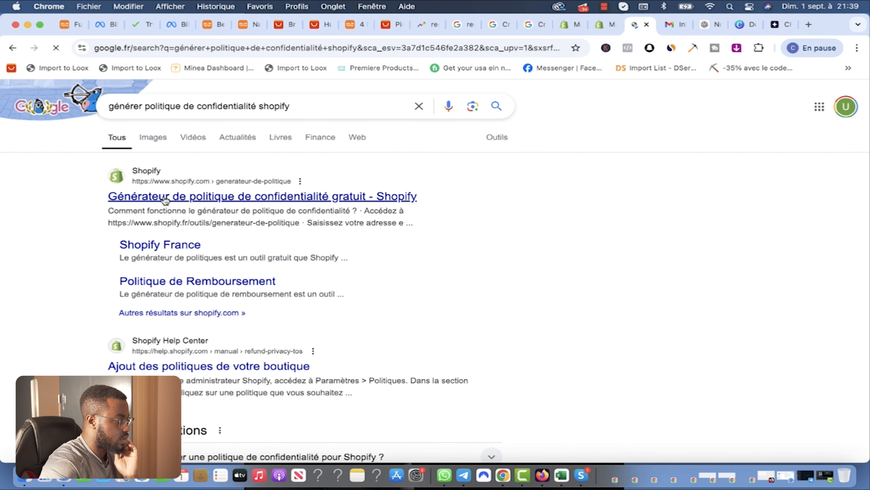
click(166, 198)
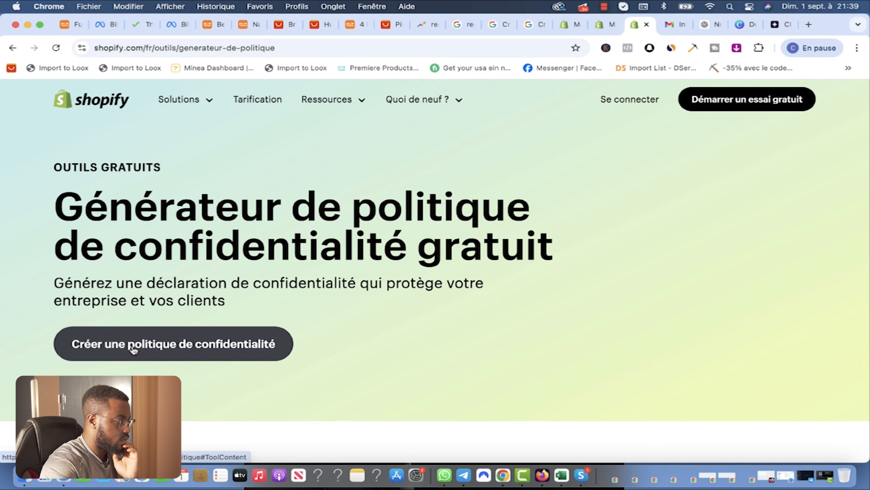
Step: Enter company name 'MEDI PULSE' and the store's contact e-mail in the privacy policy form
click(133, 349)
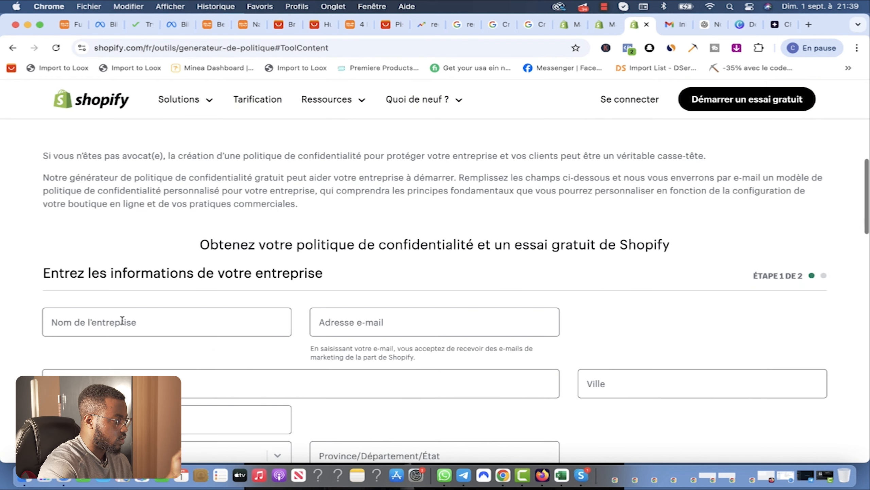
click(190, 320)
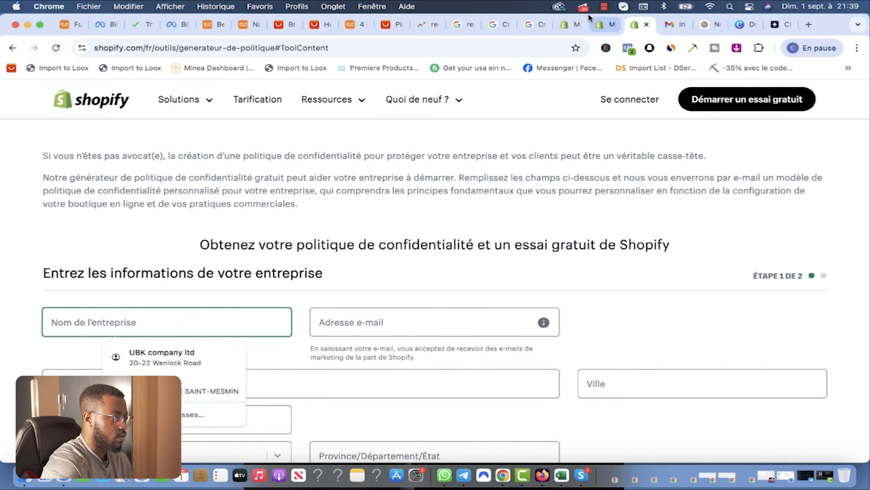
click(600, 26)
click(637, 25)
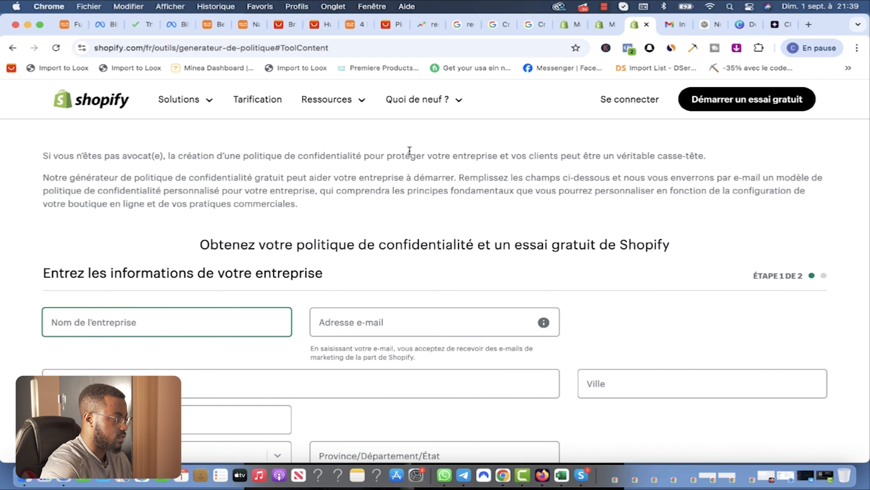
text(MEDI PULSE)
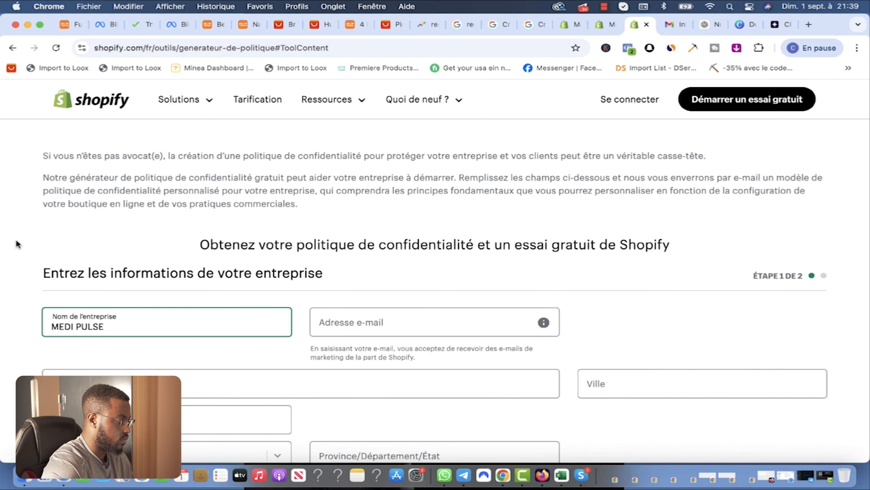
click(418, 305)
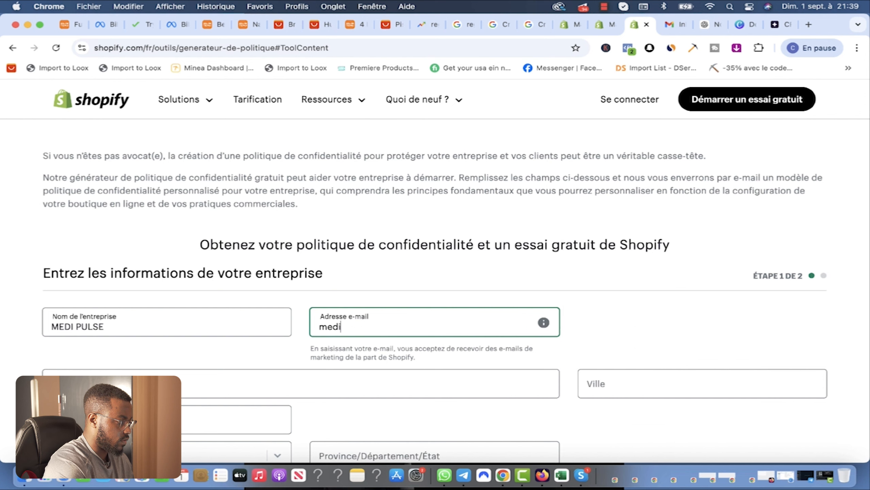
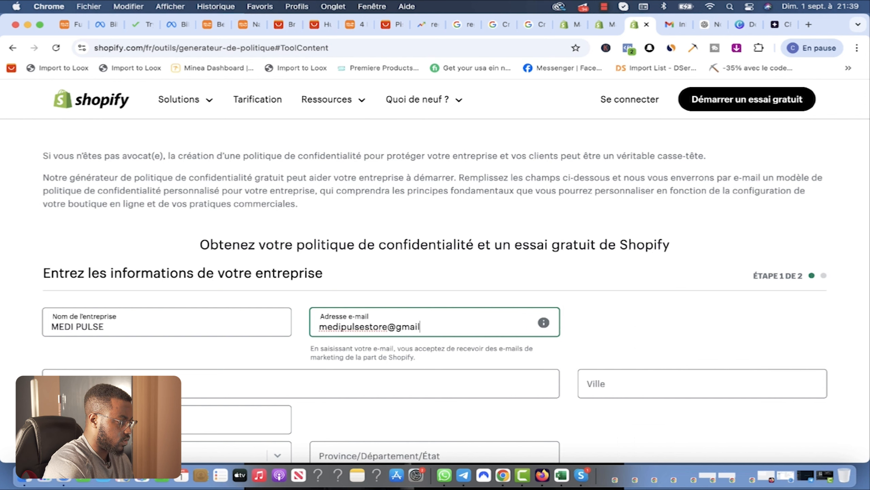
key(Tab)
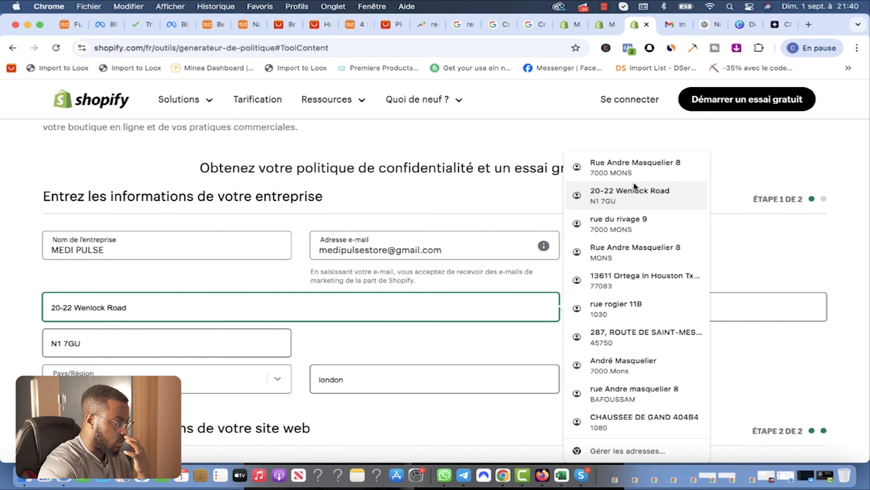
Step: Fill the address with city BRUSSEL and province 'wallonie', then request the privacy policy
click(660, 189)
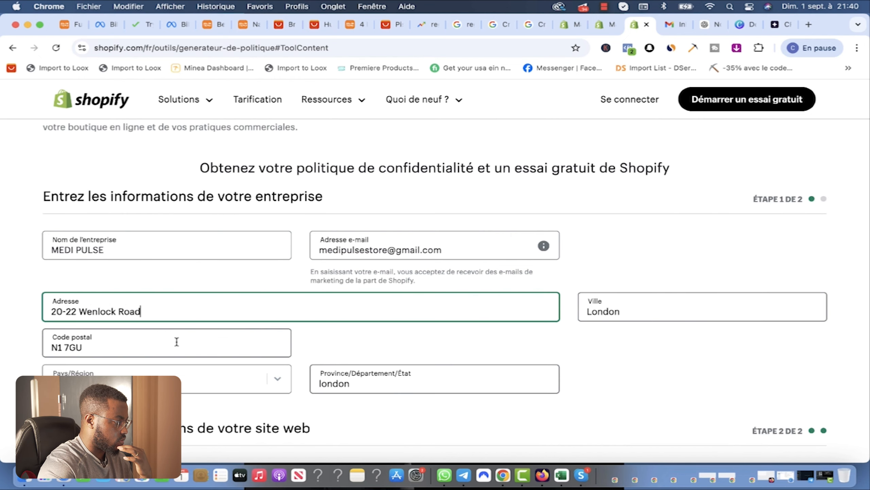
scroll(546, 315, down, 3)
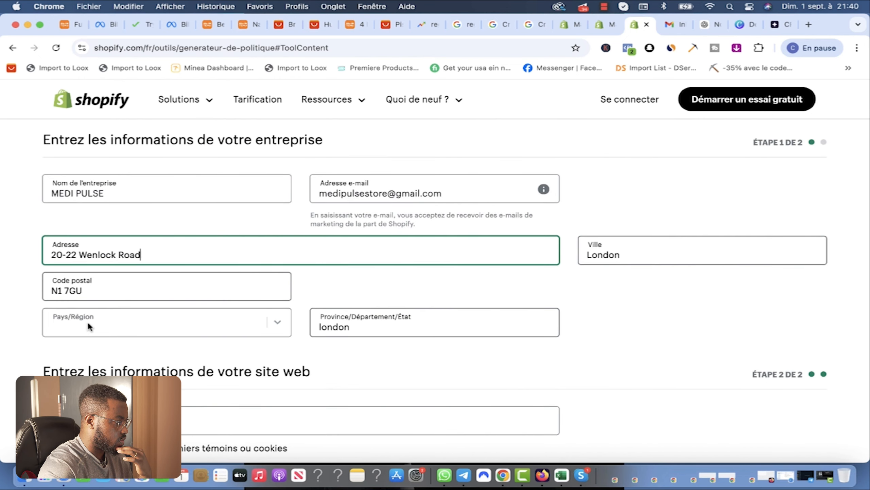
click(227, 325)
double_click(586, 253)
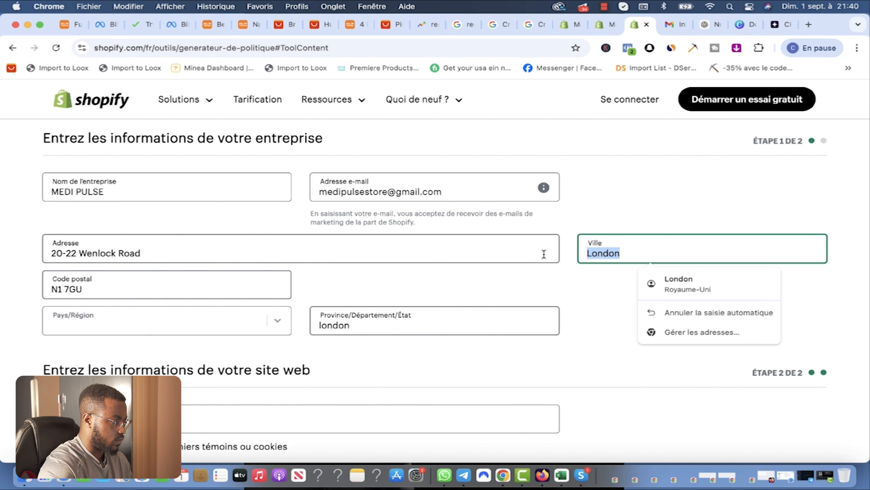
key(BackSpace)
text(br)
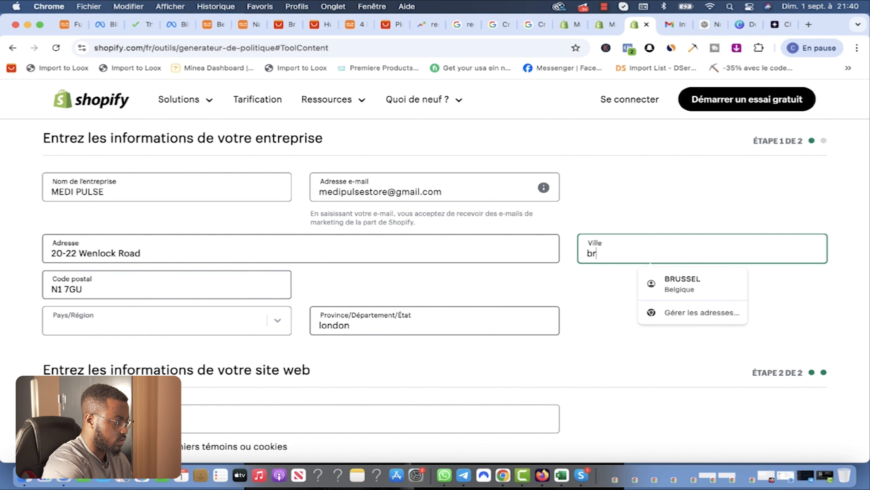
click(684, 283)
drag(352, 325, 291, 325)
text(wallonie)
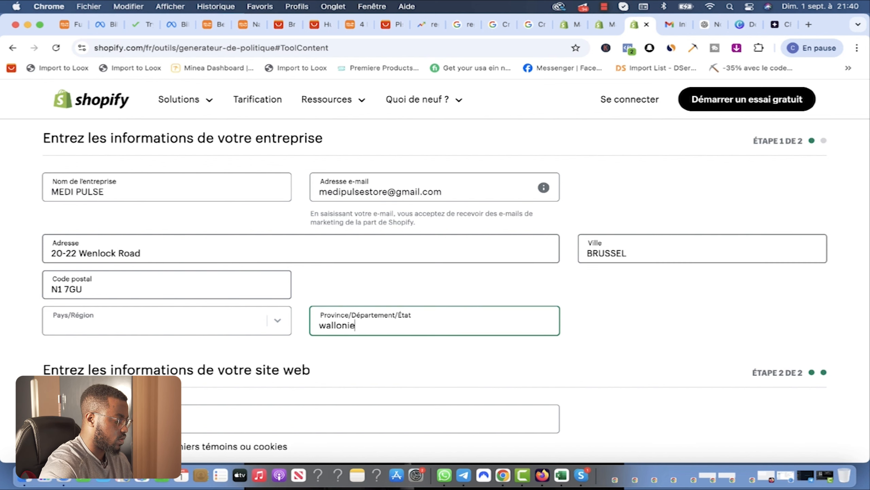
scroll(99, 237, down, 3)
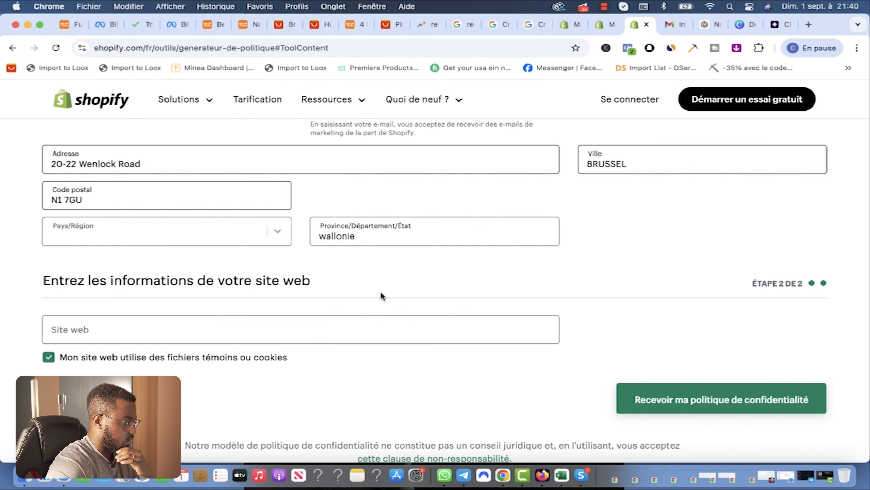
scroll(134, 296, down, 2)
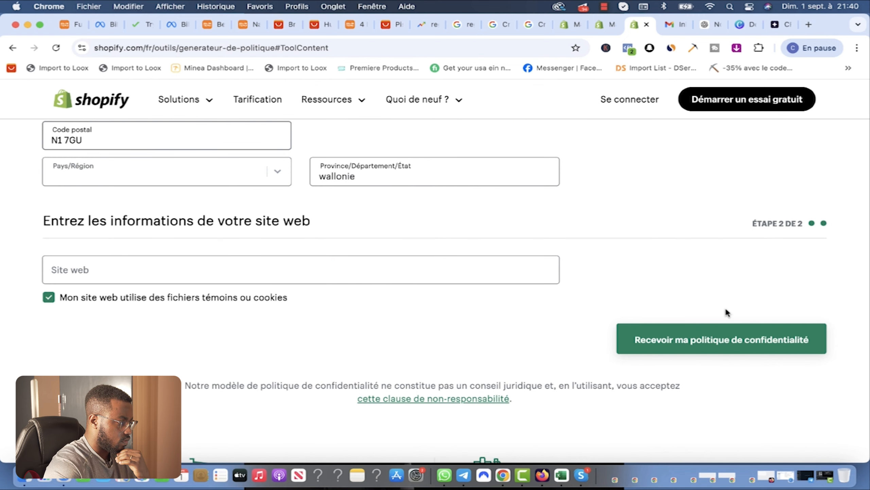
click(691, 346)
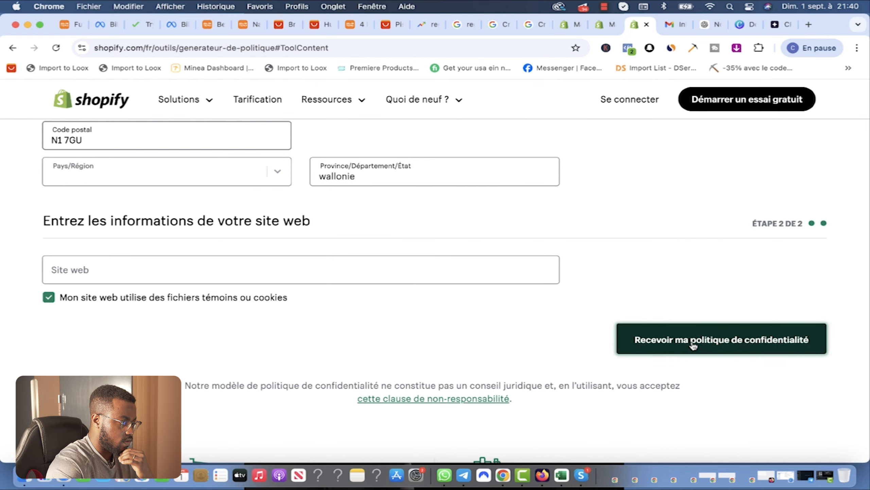
Step: Decline saving the address, download the privacy policy PDF and select its text
click(485, 229)
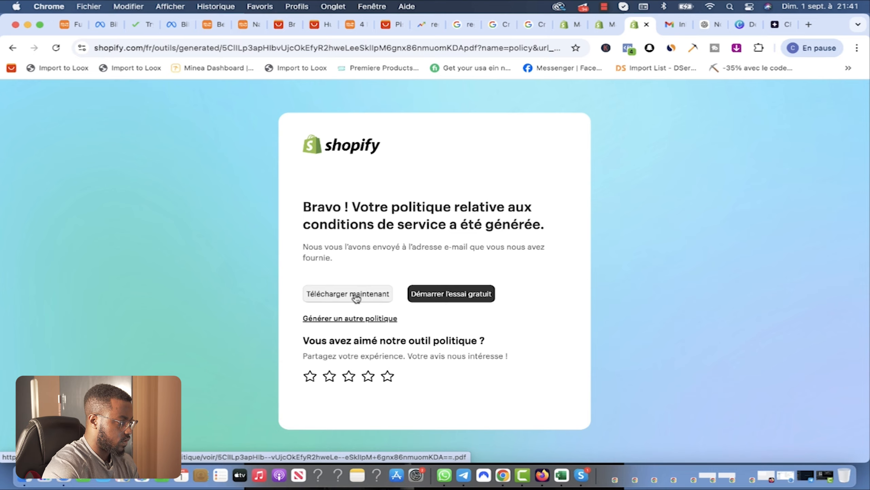
click(341, 298)
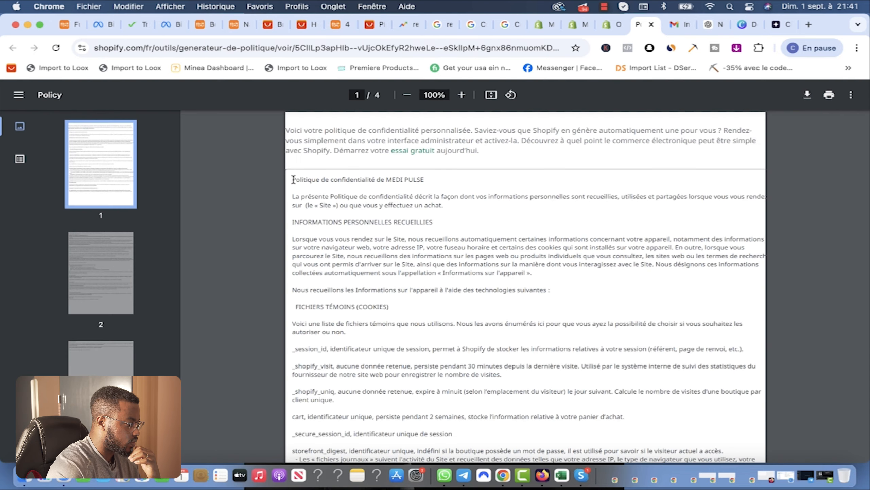
drag(294, 179, 455, 186)
Step: Open the privacy policy under Shopify admin Settings > Policies, then return to the generator page
click(575, 25)
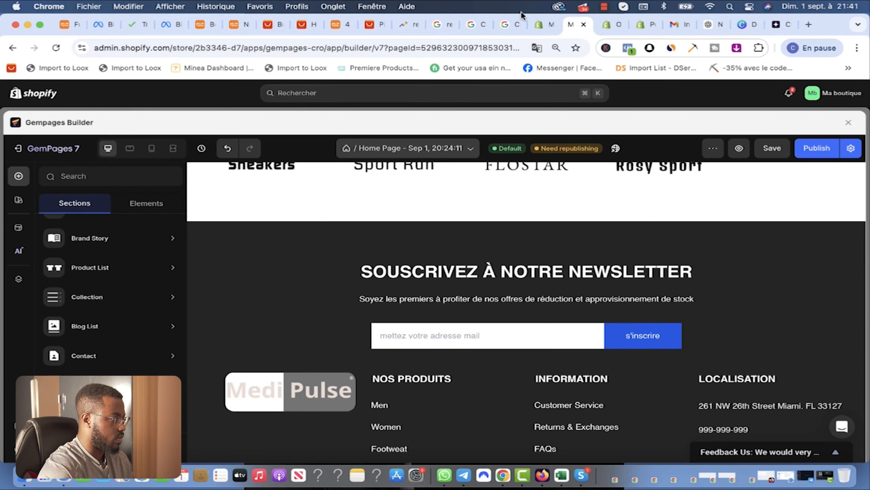
click(546, 24)
click(26, 449)
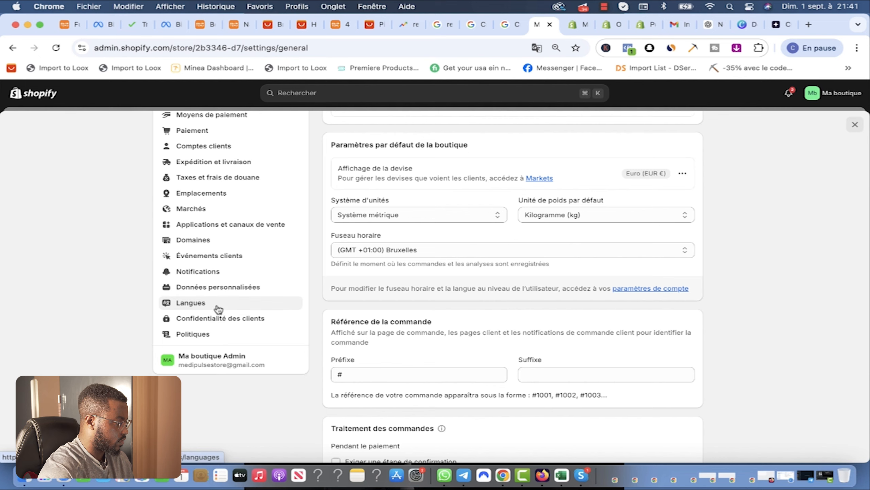
scroll(205, 322, up, 1)
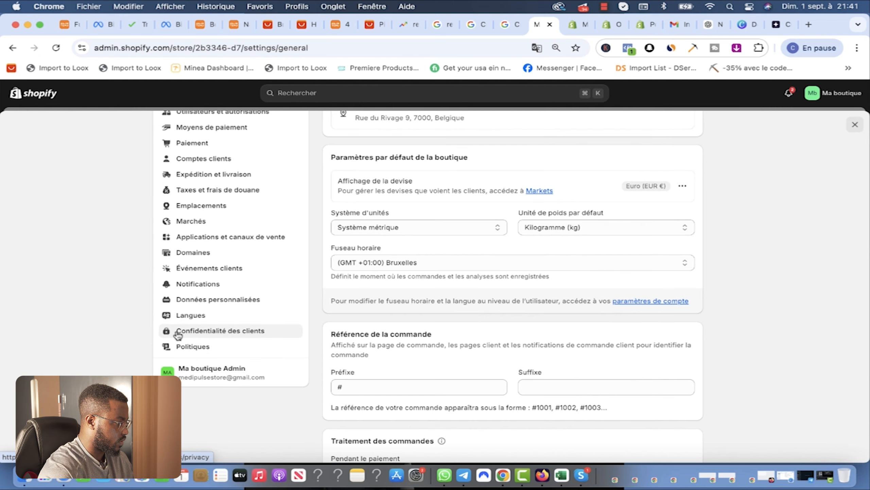
scroll(205, 339, up, 2)
click(219, 375)
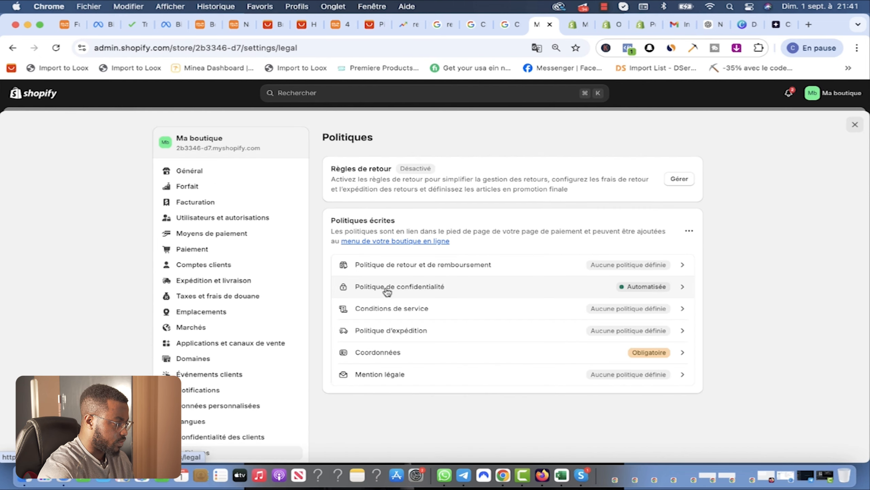
click(443, 290)
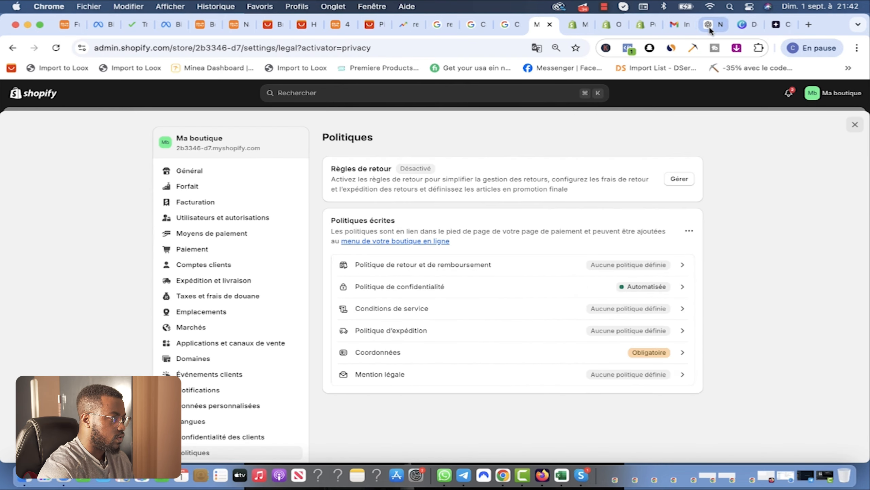
click(643, 24)
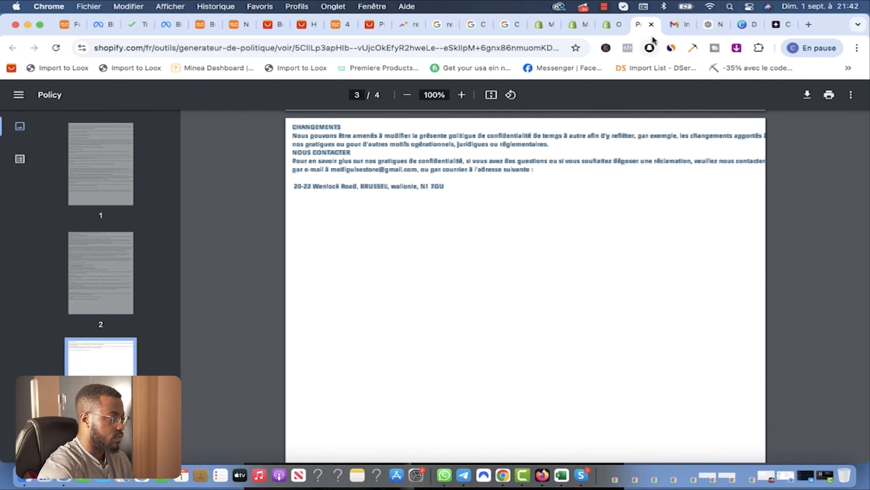
click(11, 50)
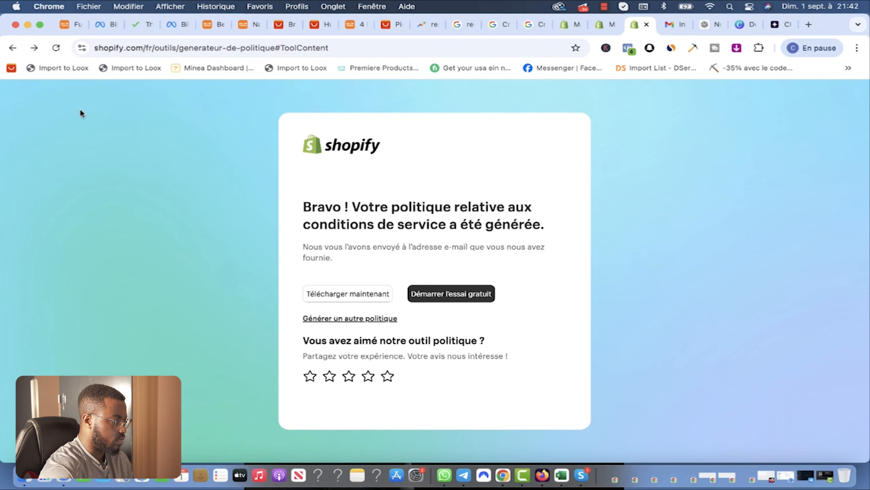
Step: Open the refund policy generator and enter 'MEDI PULSE' with the suggested store e-mail
scroll(365, 180, up, 12)
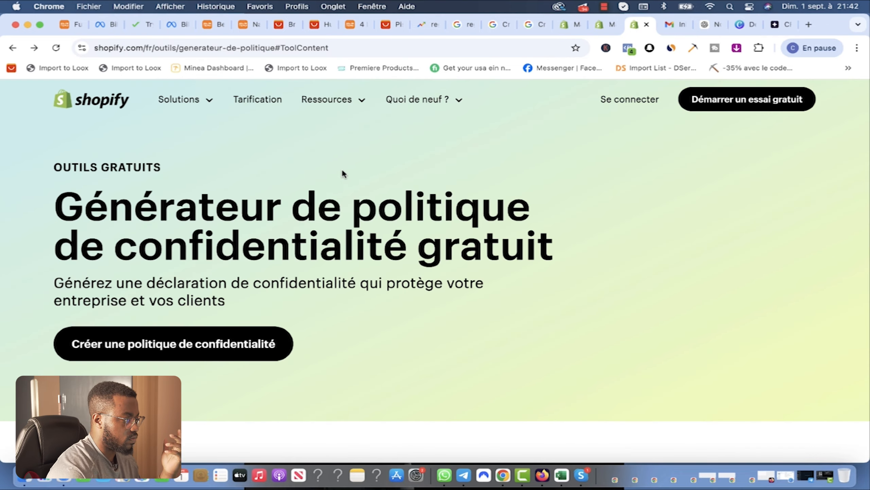
scroll(391, 261, down, 3)
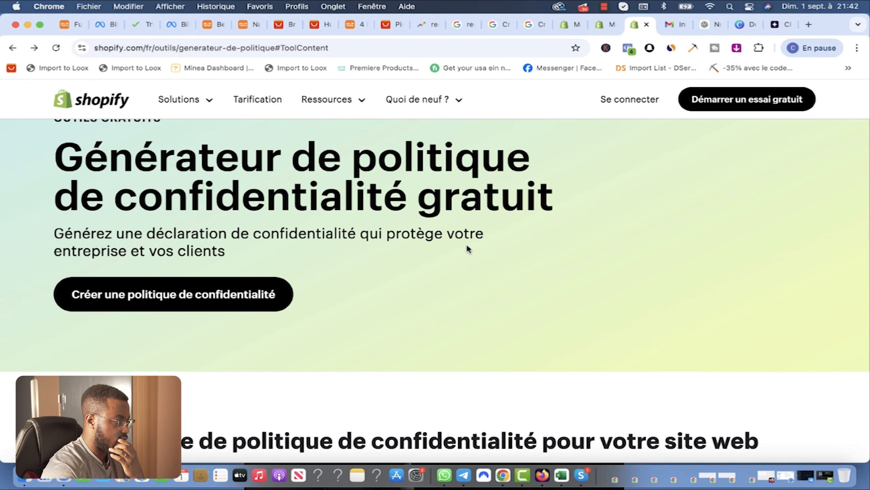
scroll(468, 248, down, 15)
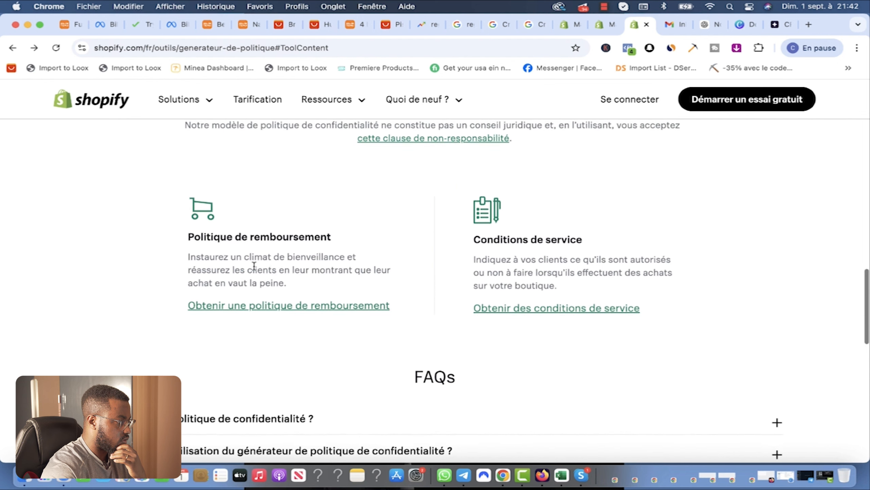
click(288, 308)
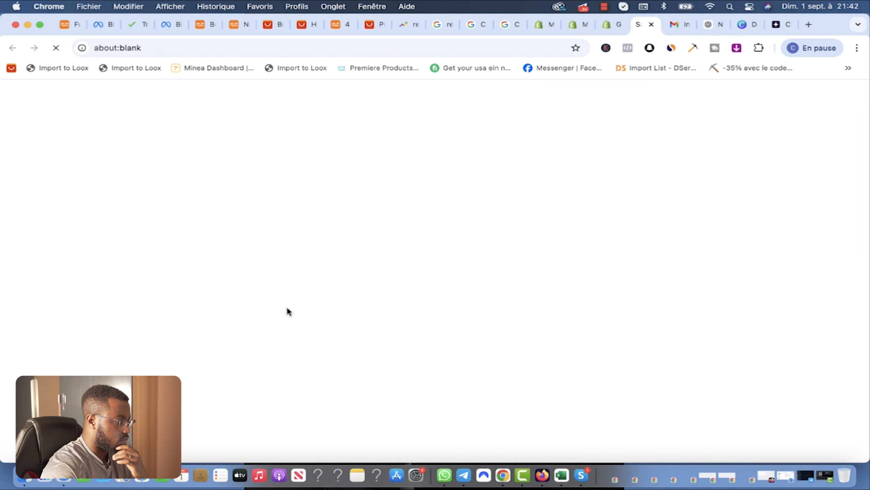
click(157, 200)
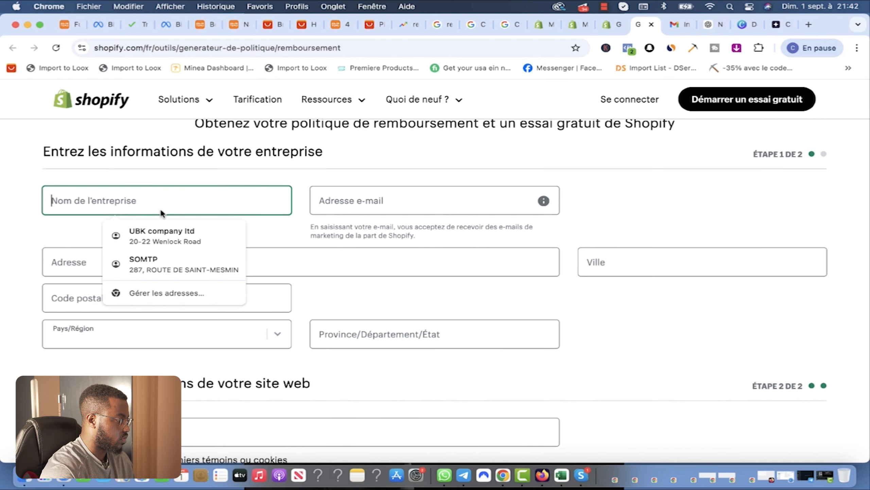
click(82, 217)
click(101, 206)
text(MEDI PULSE)
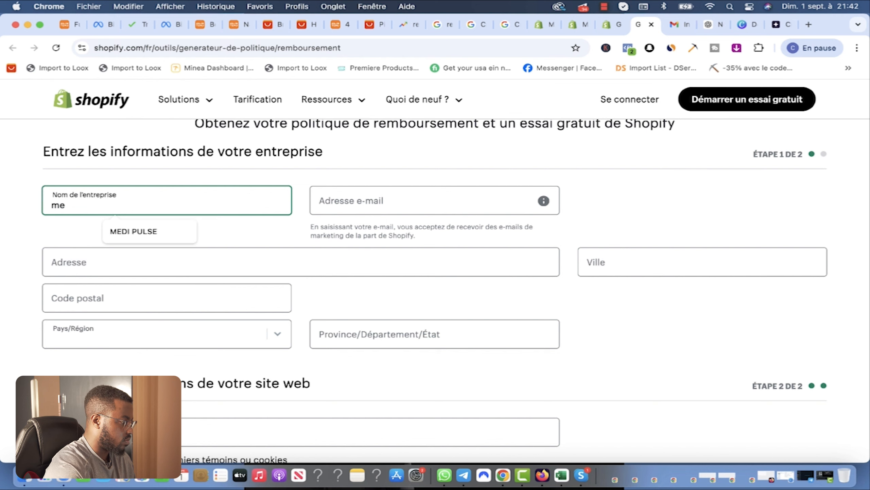
key(Tab)
text(me)
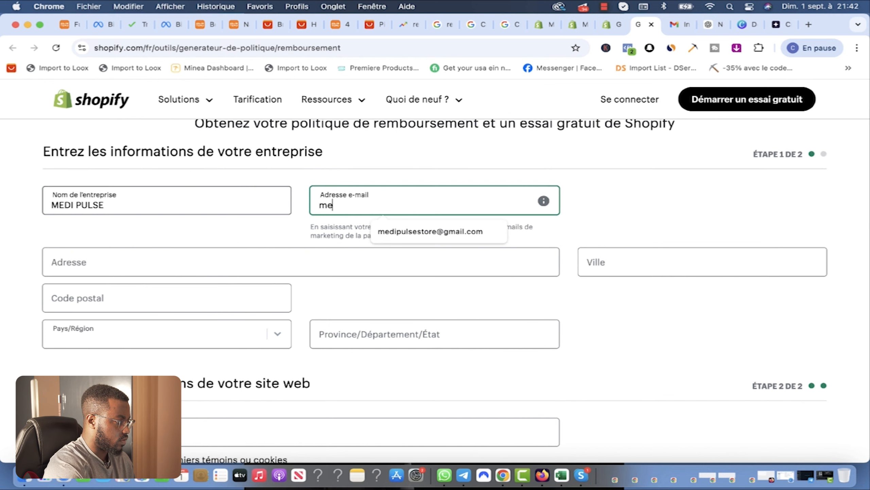
click(424, 231)
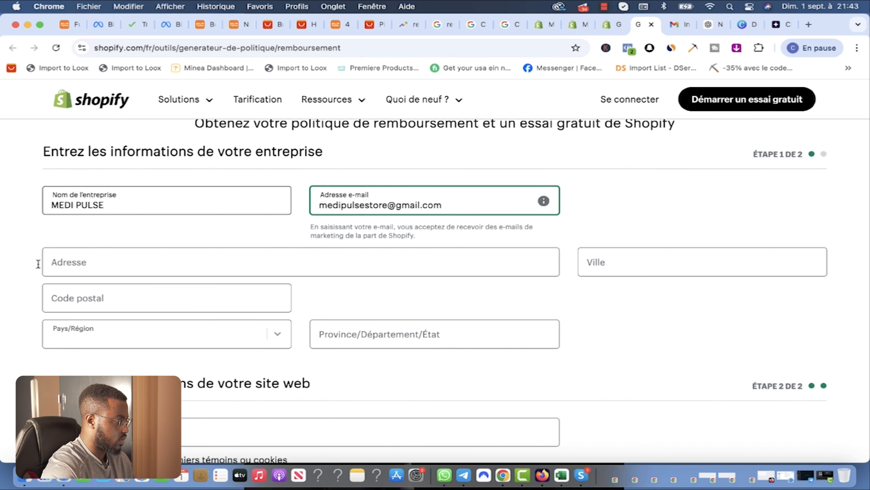
Step: Complete the address with province 'wallonie', generate the refund policy and select its PDF text
click(38, 262)
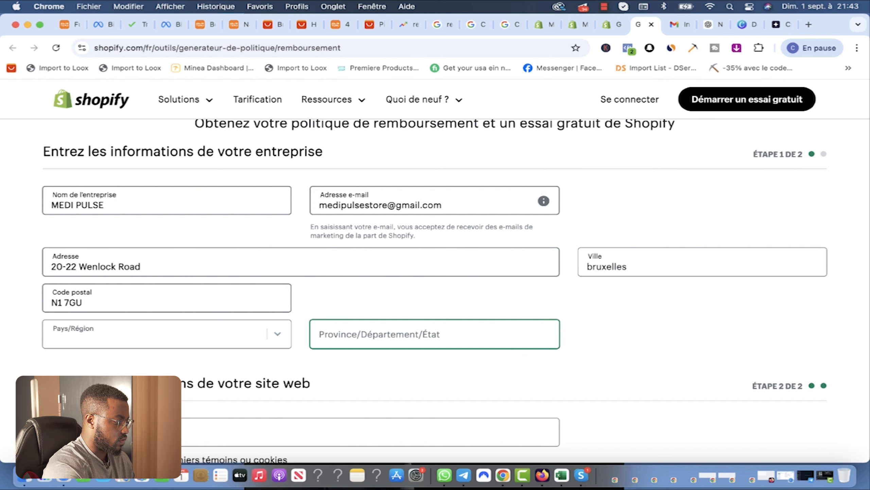
text(wallonie)
click(434, 365)
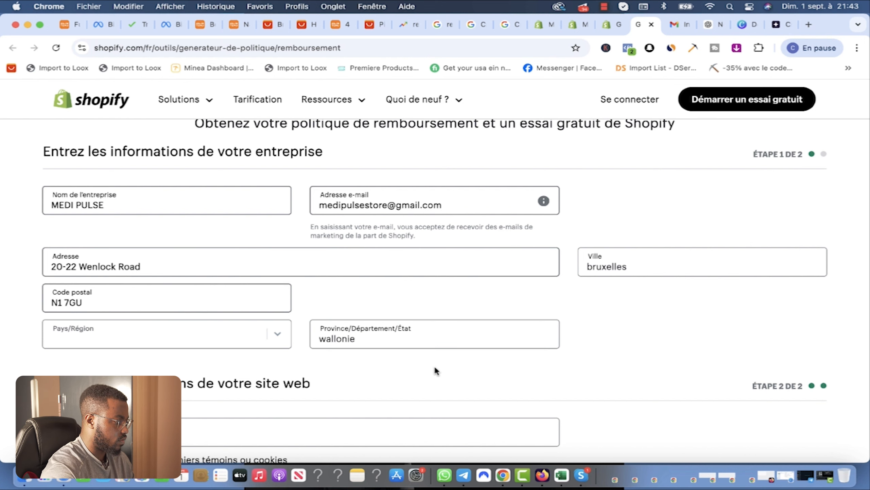
scroll(495, 358, down, 1)
scroll(497, 364, down, 5)
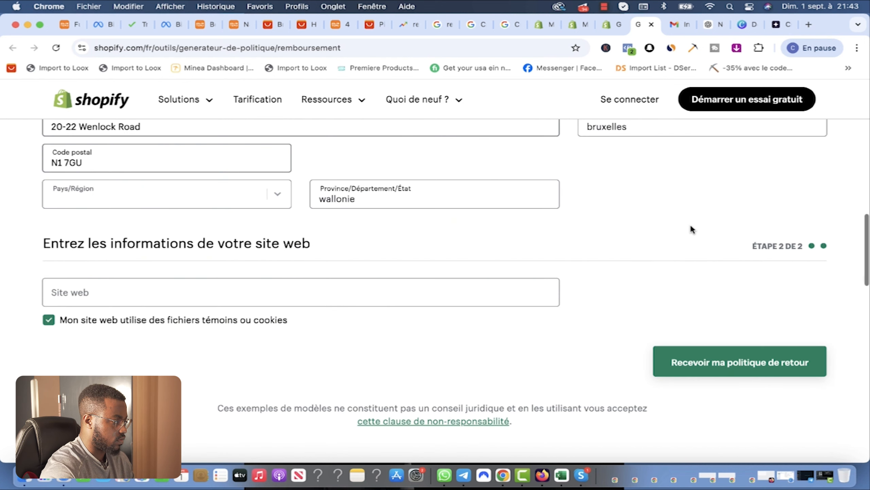
click(710, 363)
drag(292, 178, 519, 210)
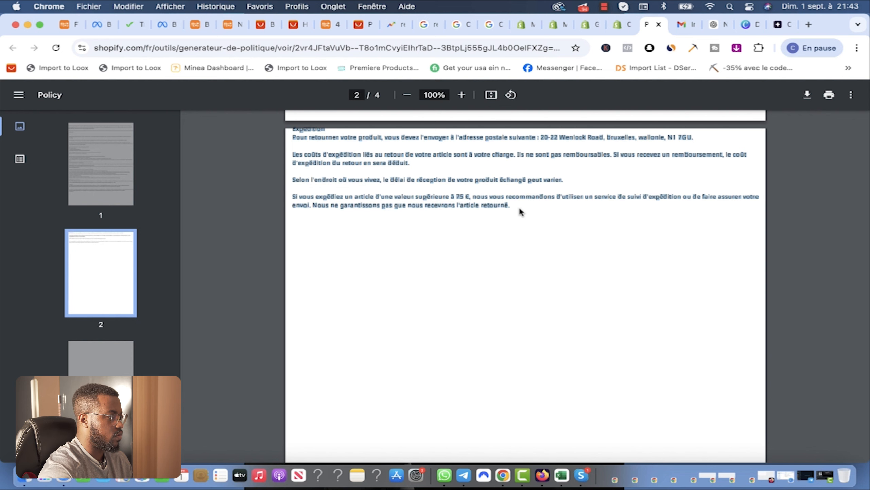
click(554, 24)
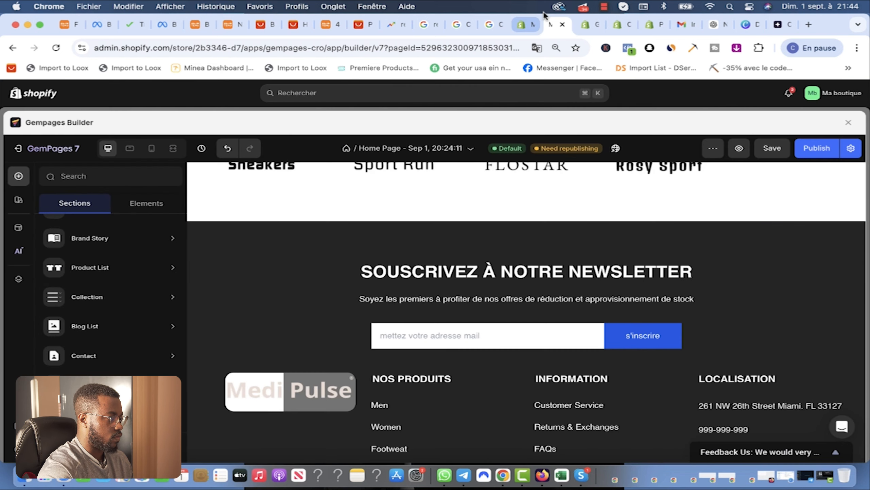
Step: Paste the text into Politique de retour et de remboursement, publish it, and close the PDF
click(525, 24)
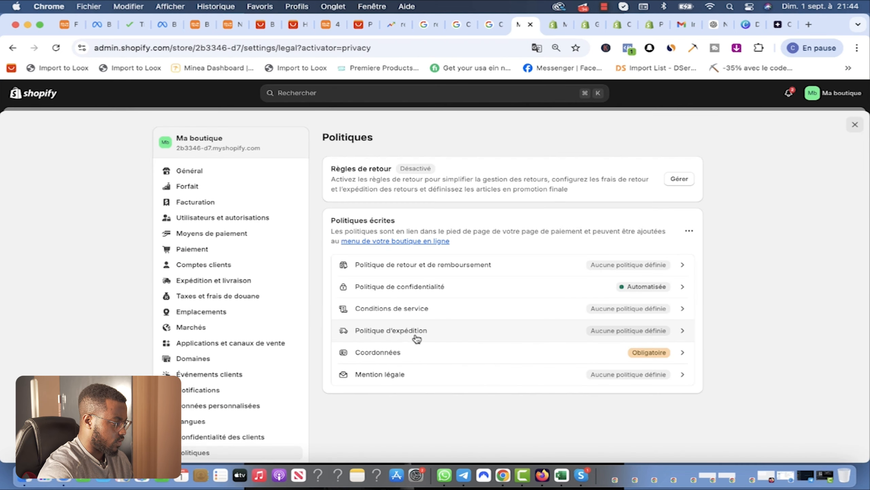
click(435, 270)
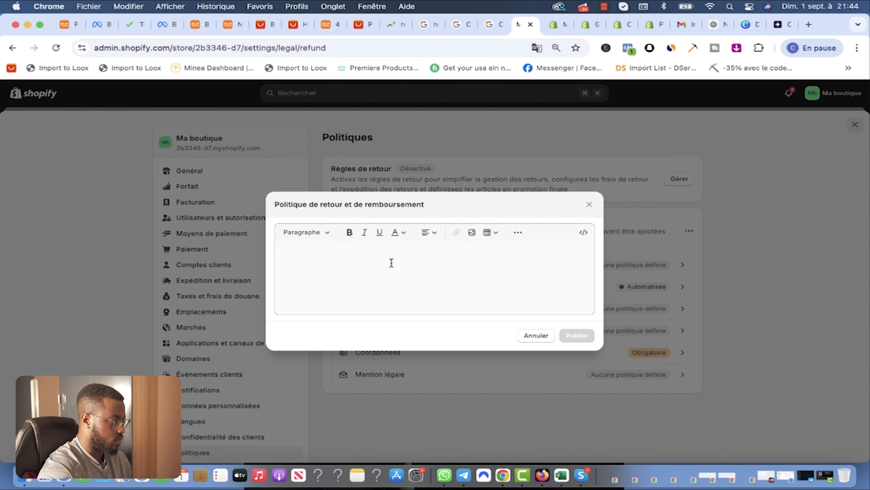
key(super+v)
click(581, 419)
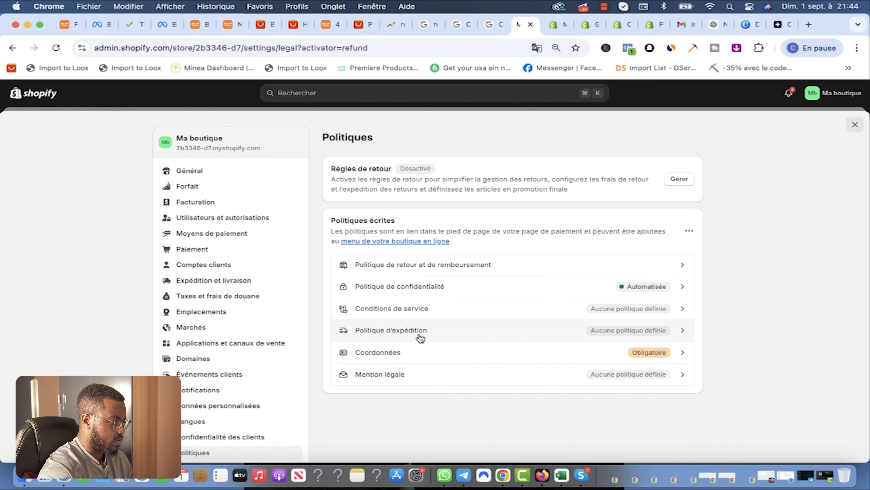
click(654, 24)
key(super+w)
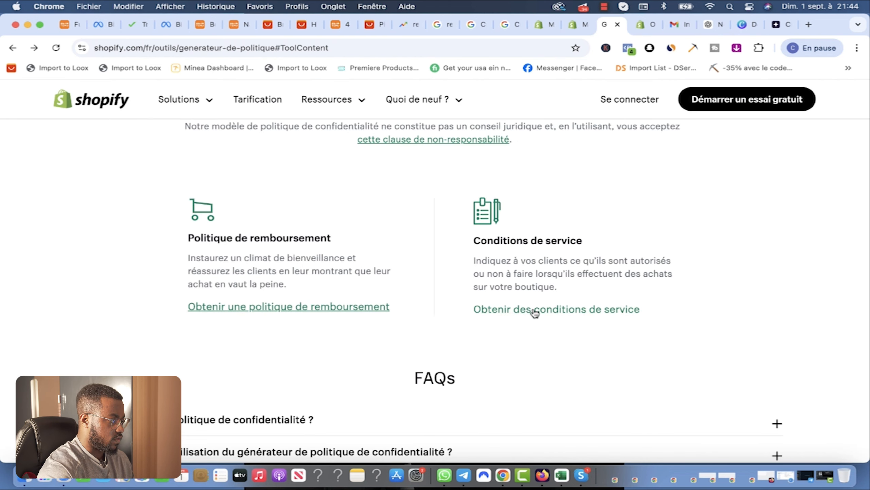
Step: Open the terms of service generator and enter 'MEDI PULSE', the store e-mail and saved address
scroll(525, 288, down, 1)
click(520, 305)
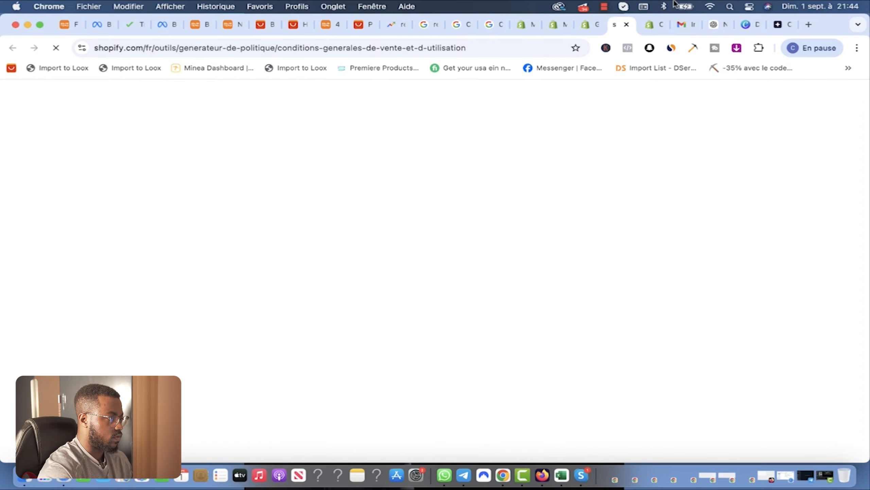
click(652, 26)
key(super+w)
scroll(342, 294, down, 5)
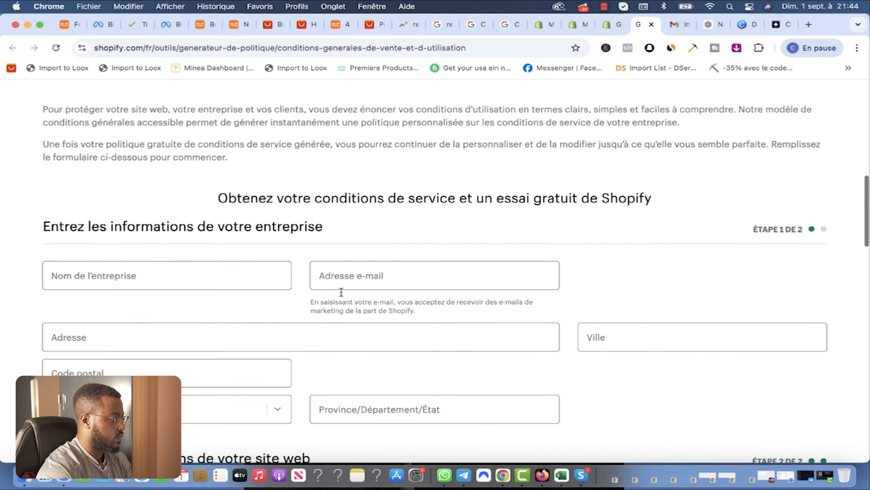
click(151, 260)
text(MEDI PULSE)
click(386, 254)
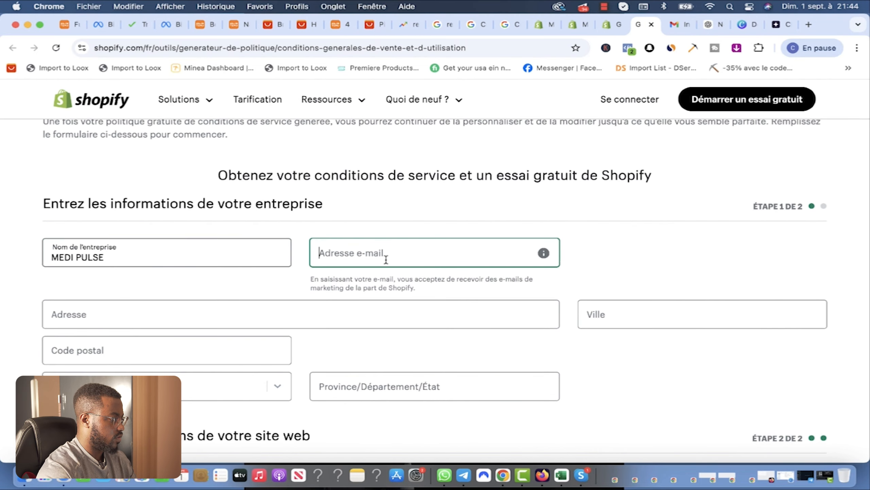
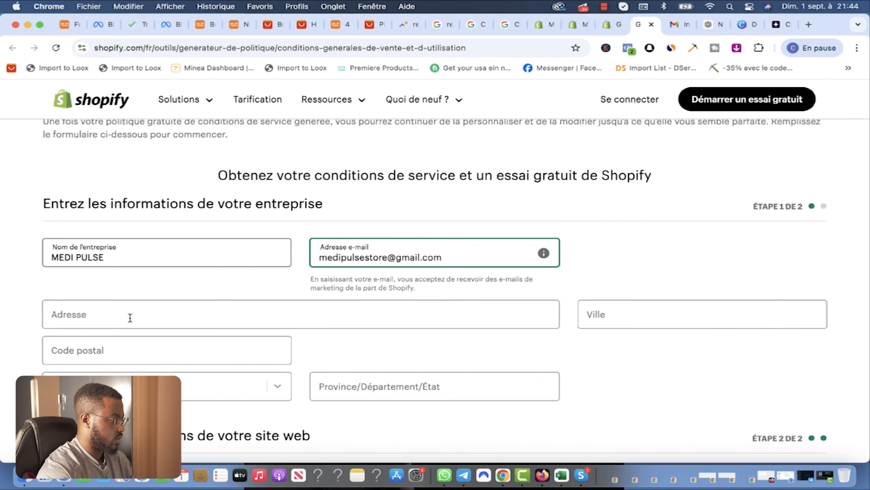
click(142, 318)
Step: Set city 'bruxelles' and province 'wallonie', generate the terms of service and select the text
click(625, 166)
drag(623, 319, 544, 317)
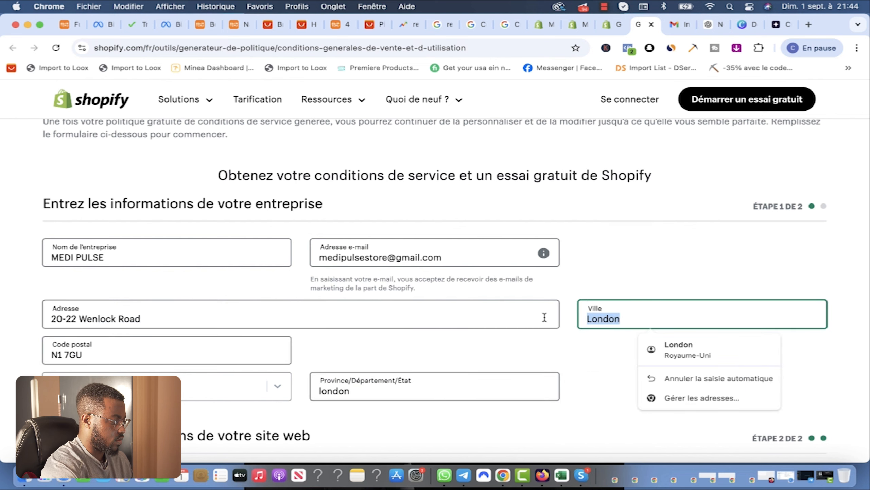
text(bruxelles)
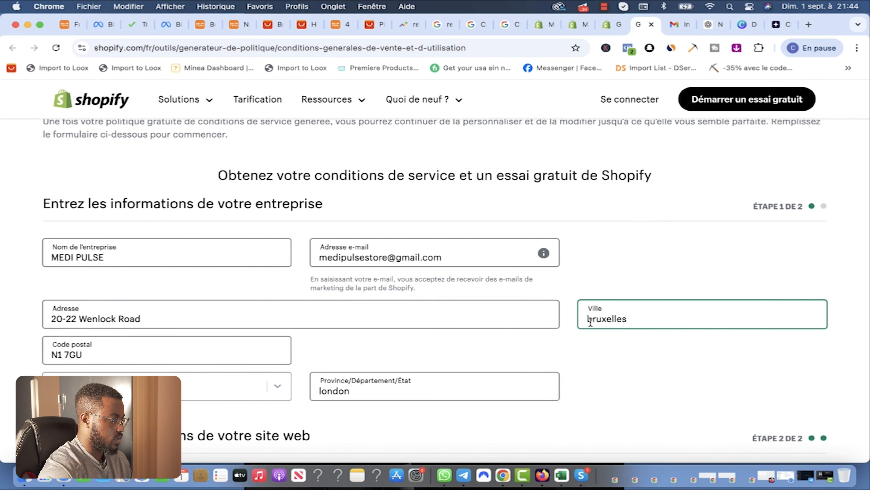
click(356, 391)
drag(357, 390, 278, 386)
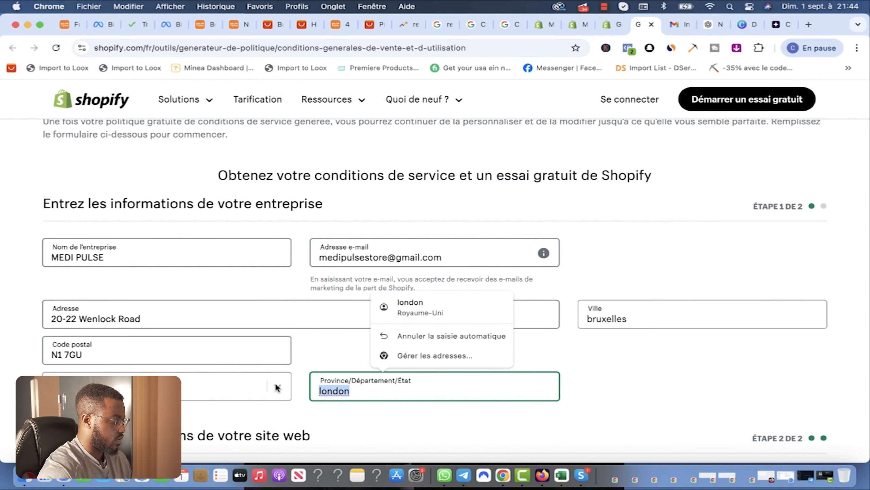
text(wallonie)
scroll(489, 412, down, 10)
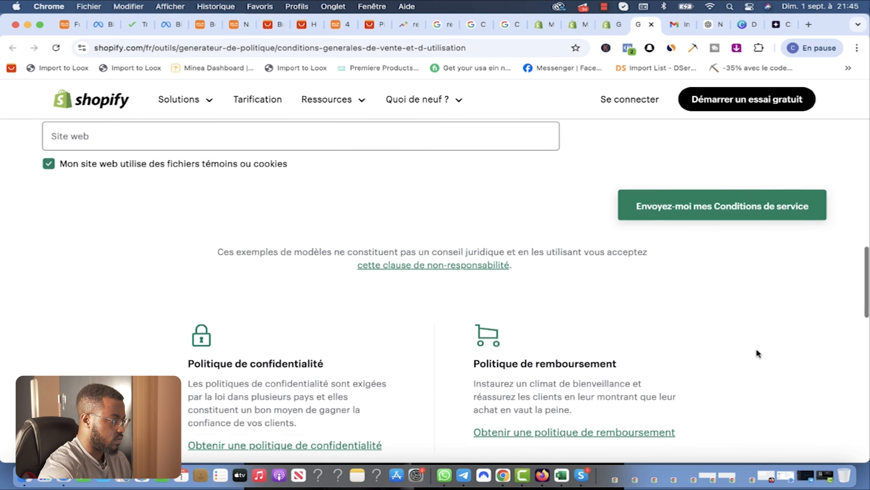
click(724, 196)
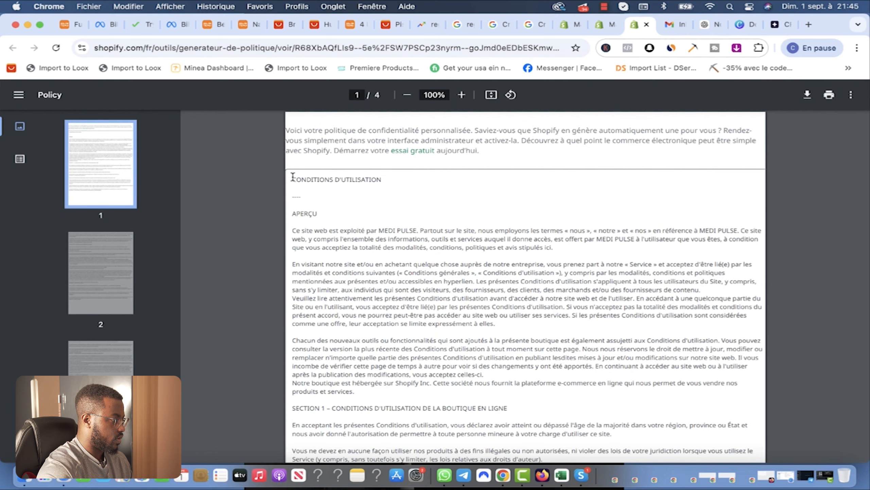
drag(291, 178, 391, 182)
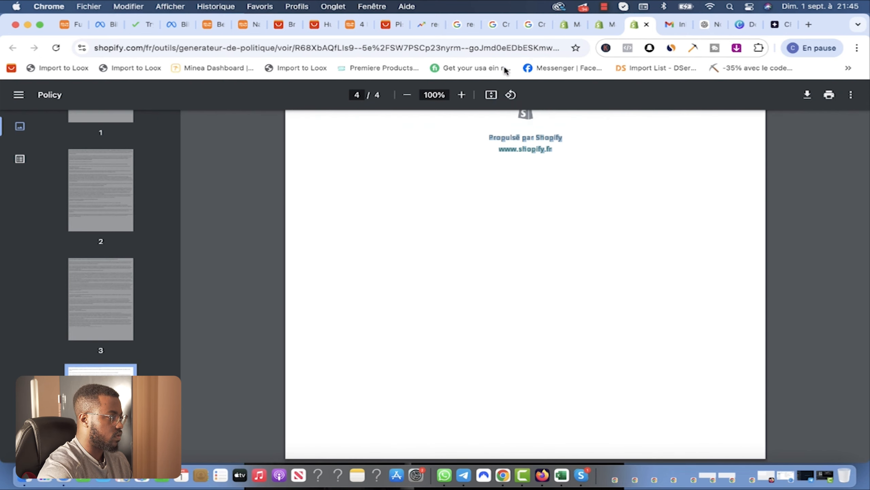
Step: Paste the copied text into the legal notice policy and publish it
click(571, 24)
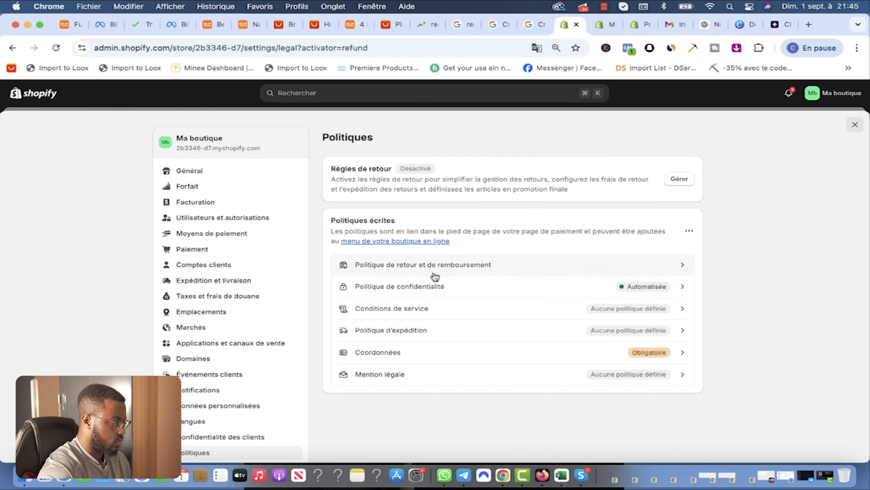
click(380, 374)
click(417, 271)
key(super+v)
click(575, 420)
Step: Paste the terms of service into Conditions de service and publish them
click(473, 308)
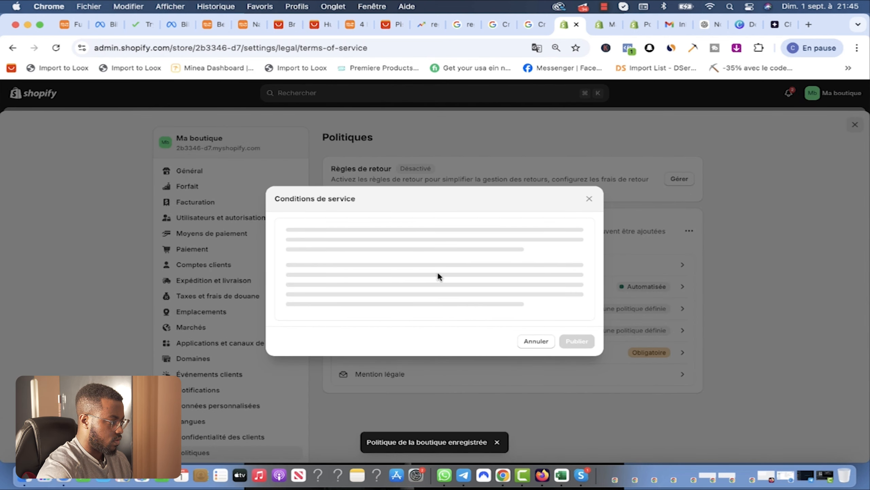
click(349, 262)
key(super+v)
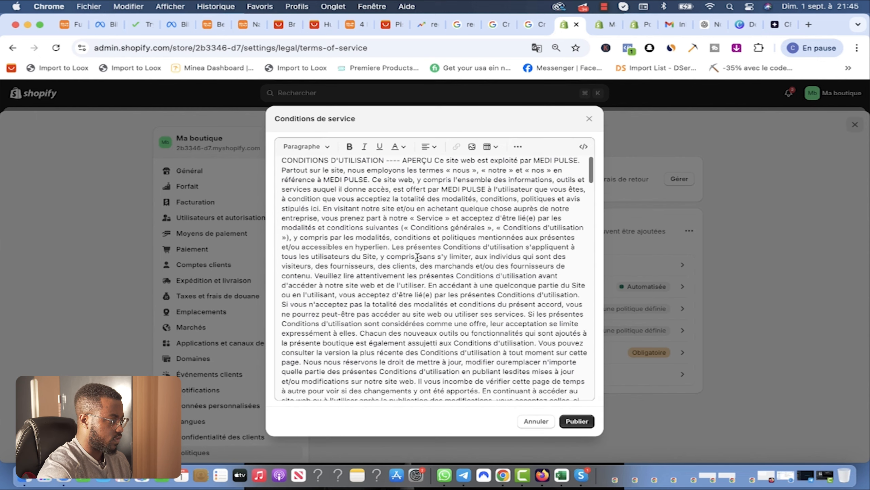
click(576, 421)
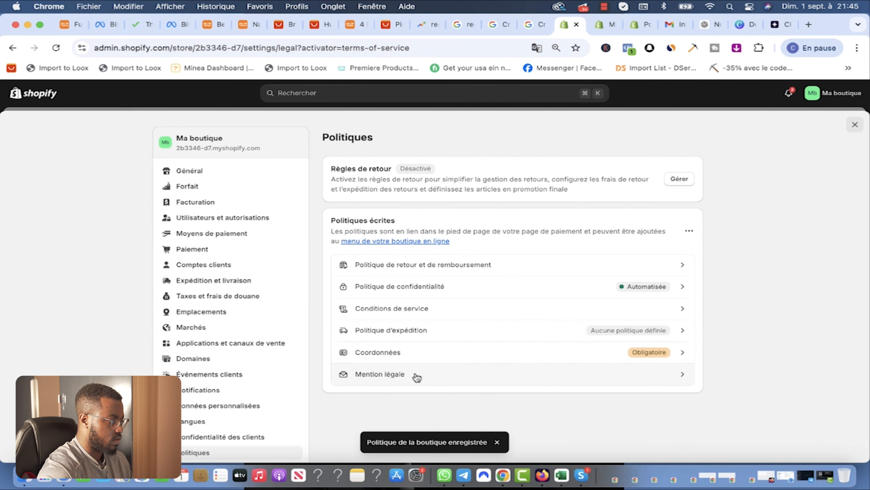
Step: Check the legal notice and contact details policies unchanged, close the PDF, and return to policies
click(417, 377)
key(Escape)
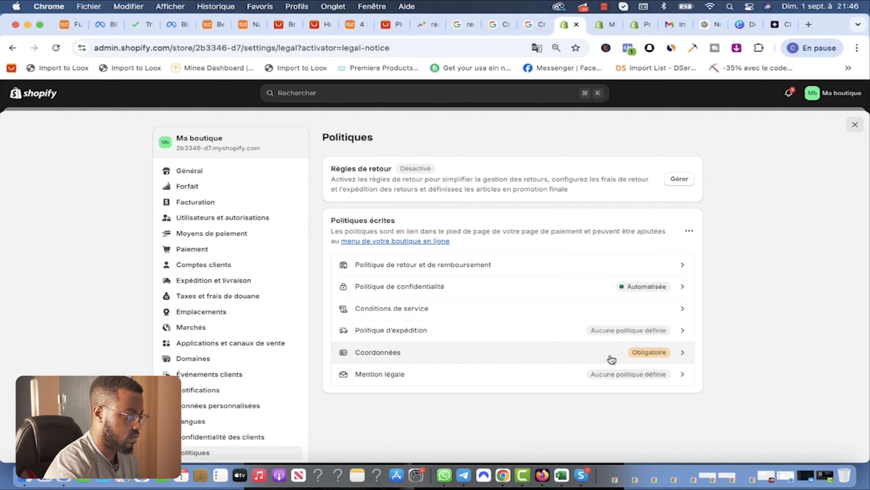
click(644, 357)
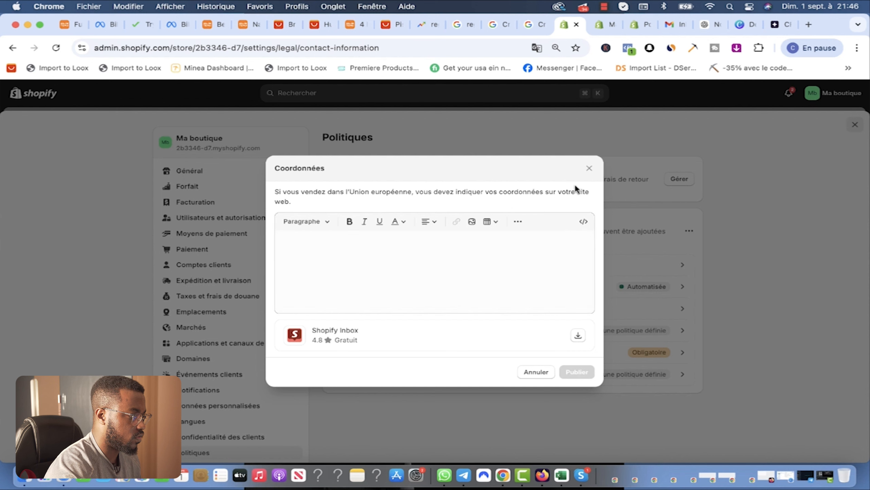
click(589, 168)
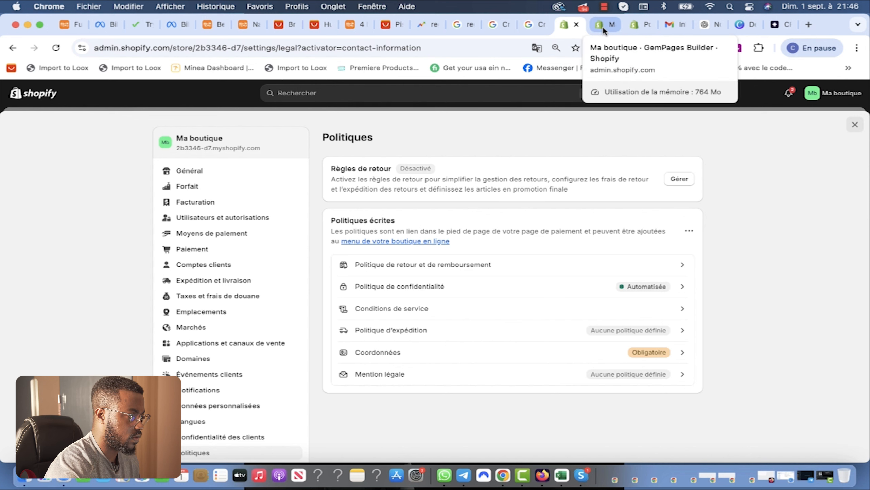
click(631, 23)
key(super+w)
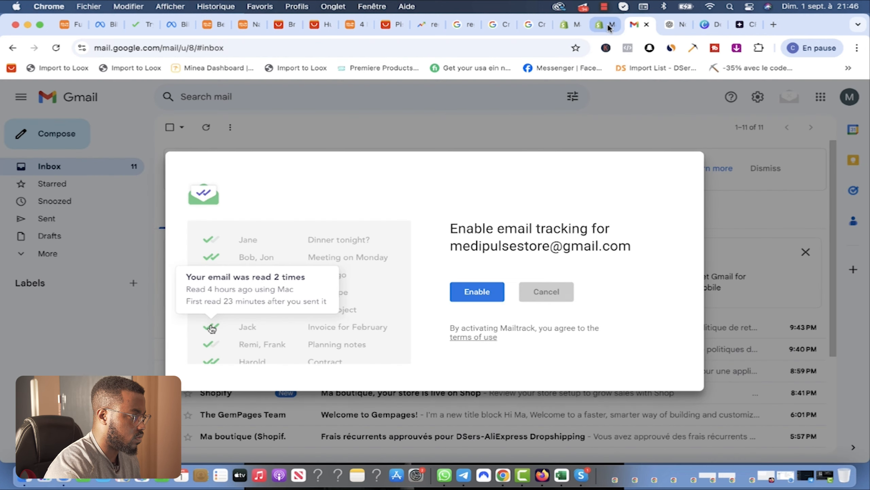
click(606, 27)
click(576, 29)
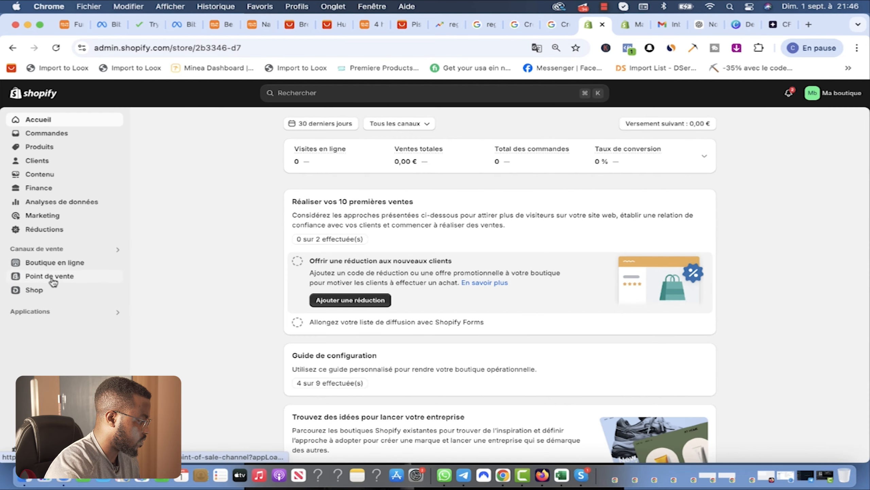
Step: Open the footer menu (Menu pied de page) under Online Store > Navigation
click(55, 262)
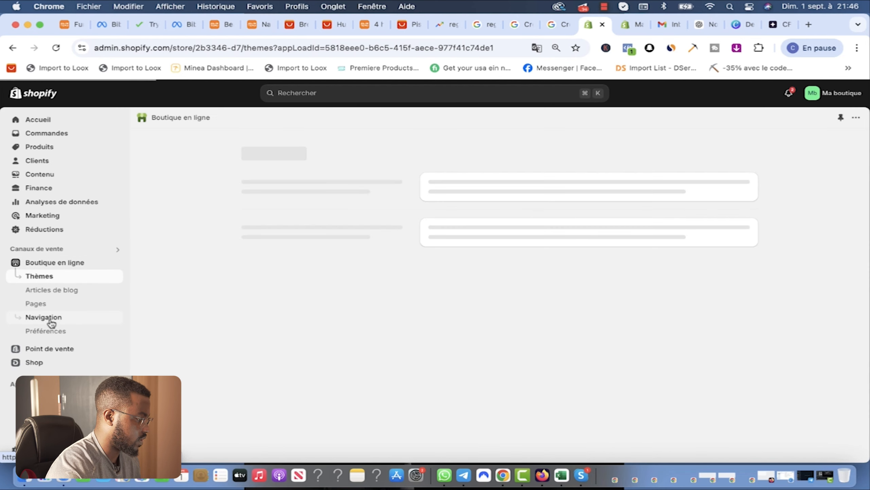
click(51, 320)
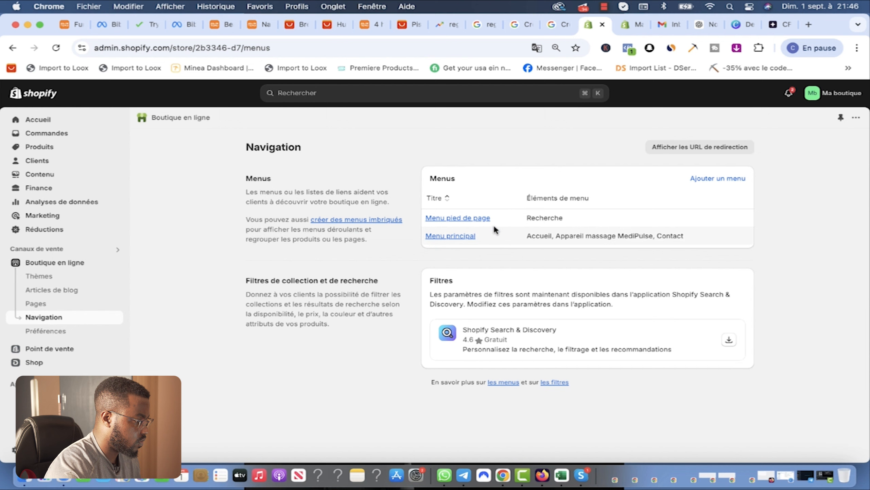
click(458, 217)
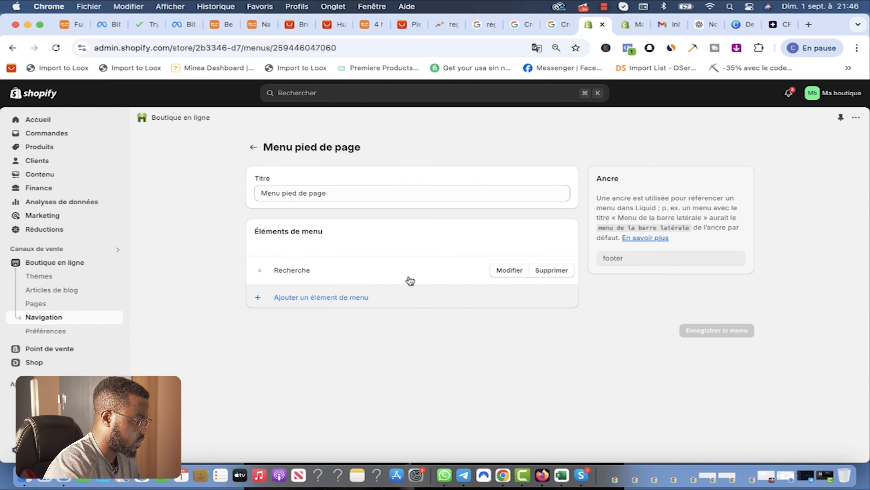
Step: Add a footer item linked to the Privacy Policy, named in French
click(291, 298)
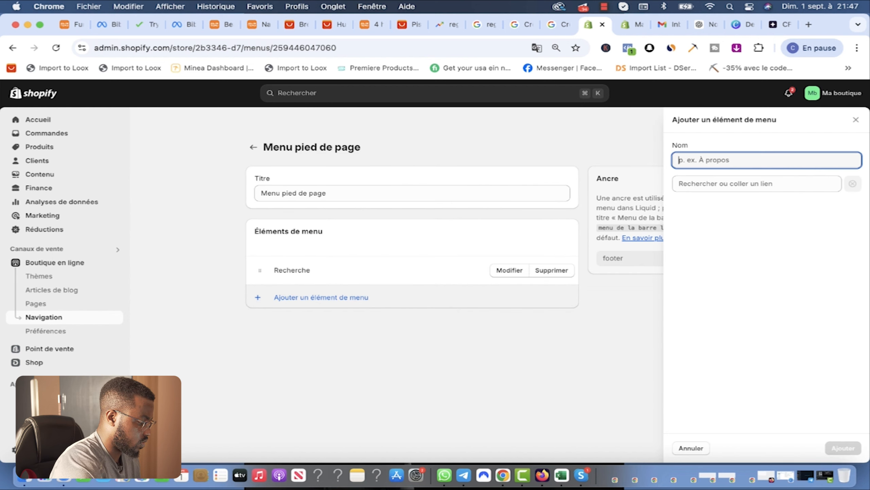
text(condi)
key(Tab)
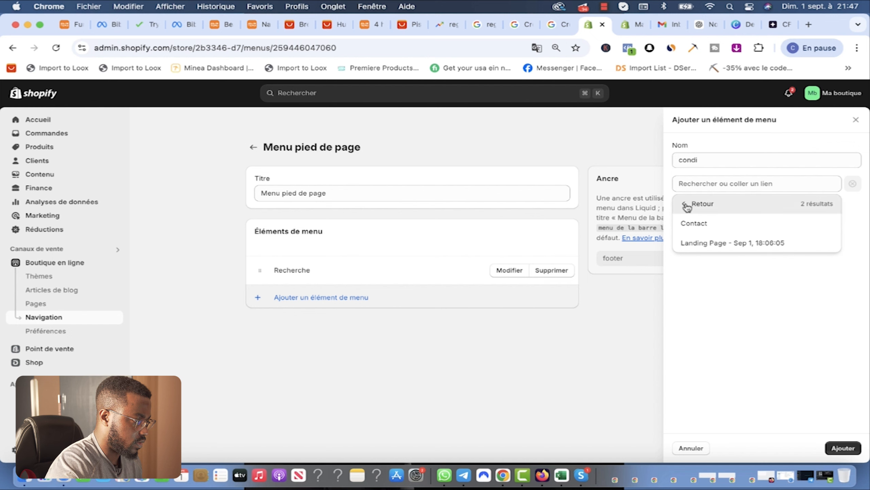
click(687, 205)
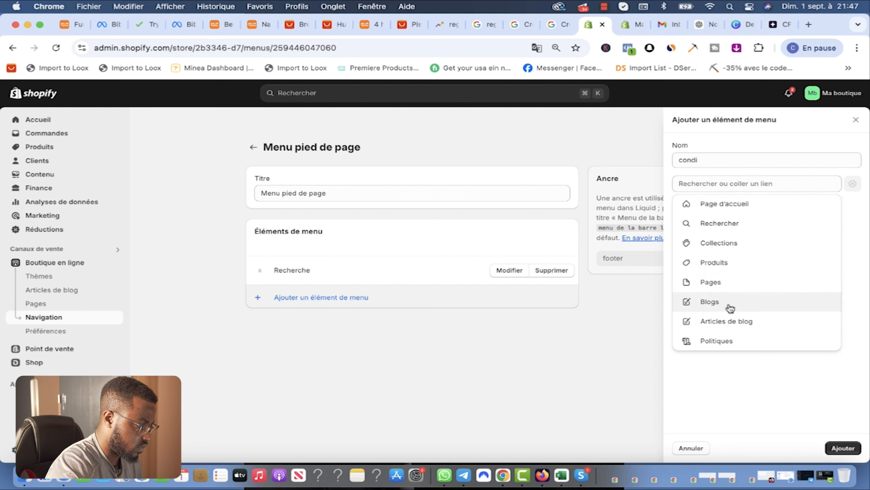
click(721, 340)
click(716, 222)
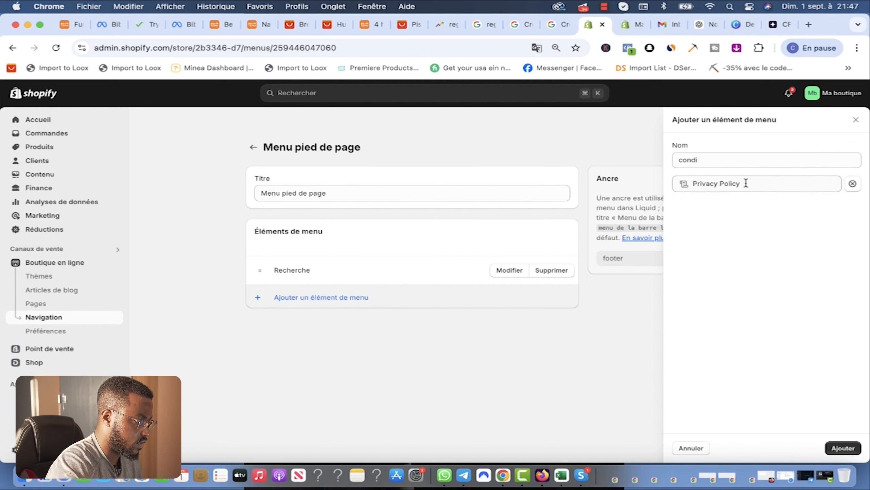
click(757, 183)
click(720, 159)
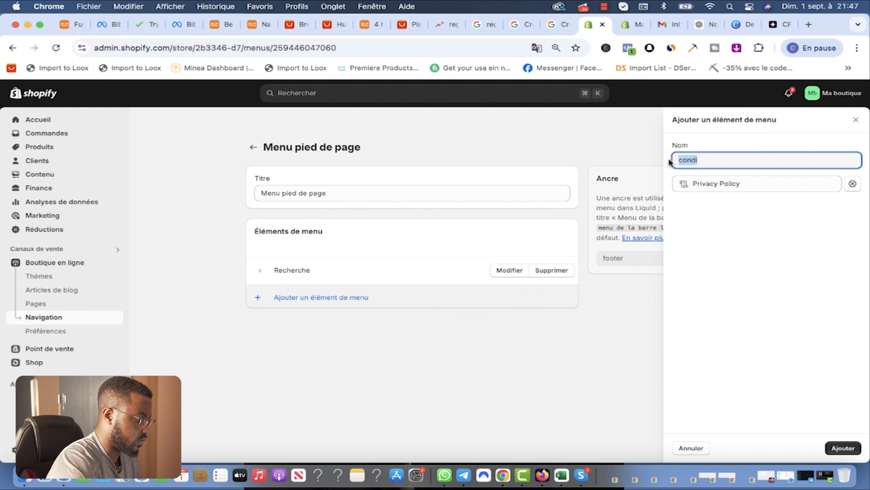
text(politique de)
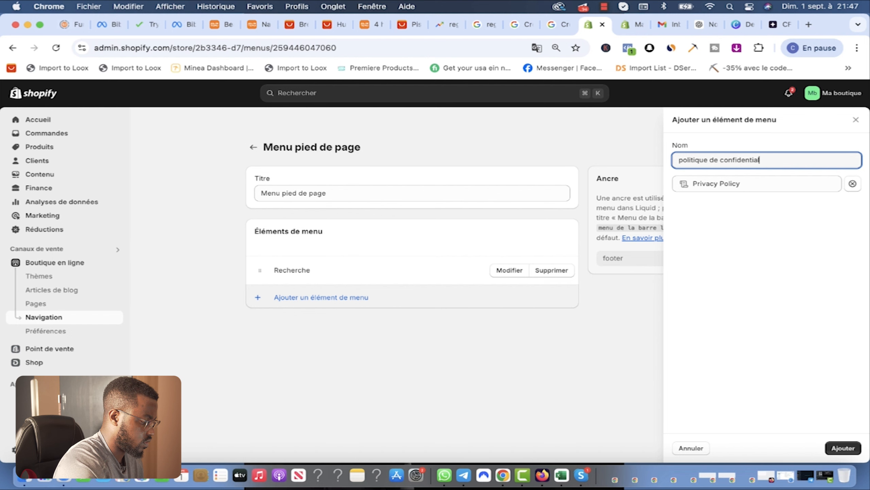
key(Return)
Step: Add a 'politique de…' footer item linked to the Refund Policy
click(399, 333)
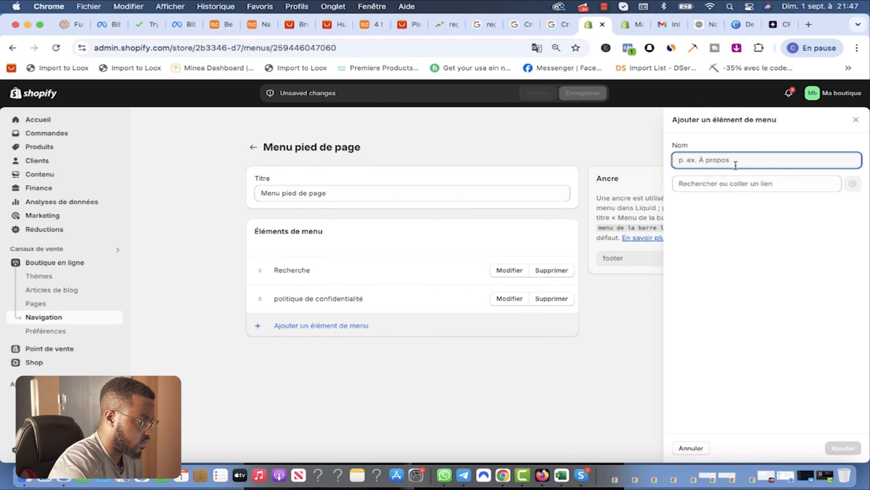
click(742, 184)
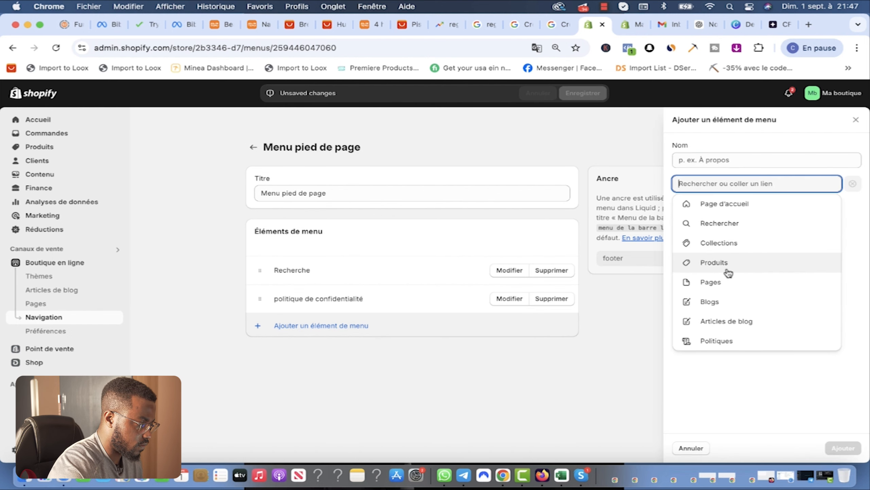
click(714, 343)
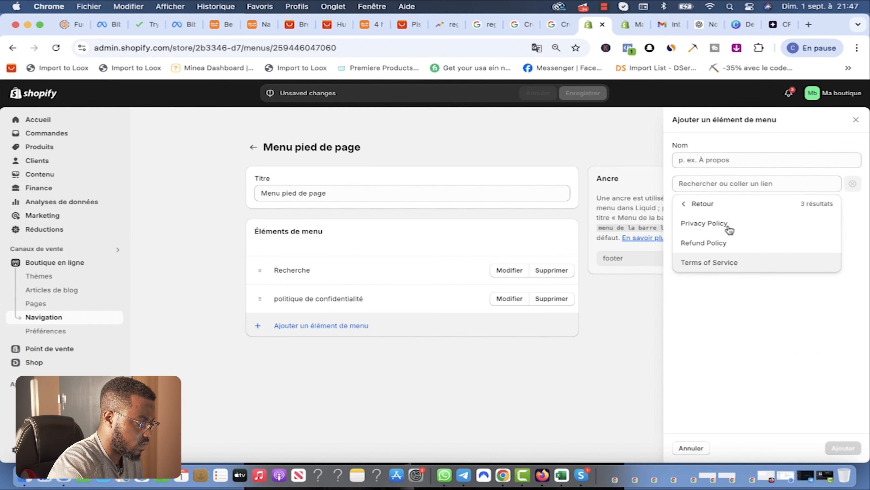
click(714, 245)
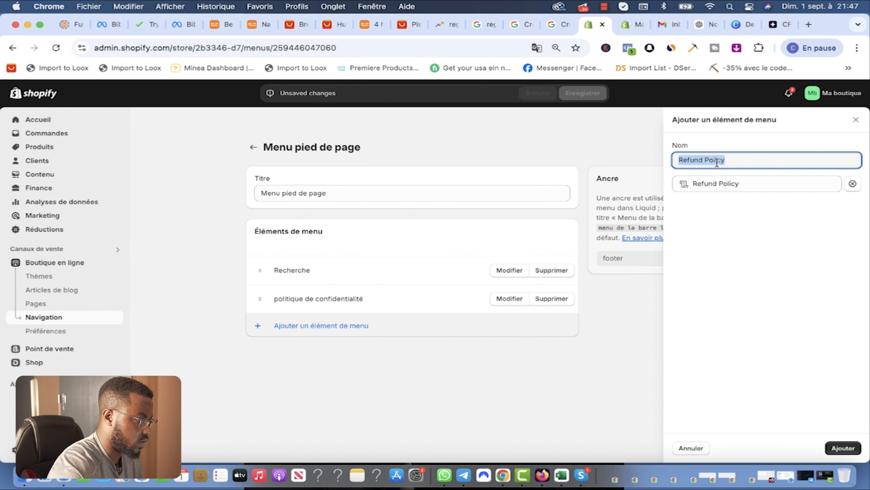
text(politique de remboursement et retour)
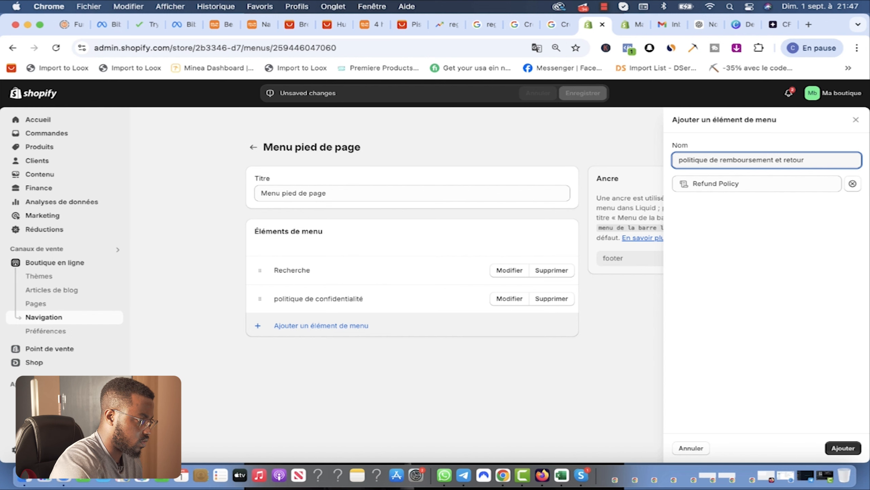
click(842, 447)
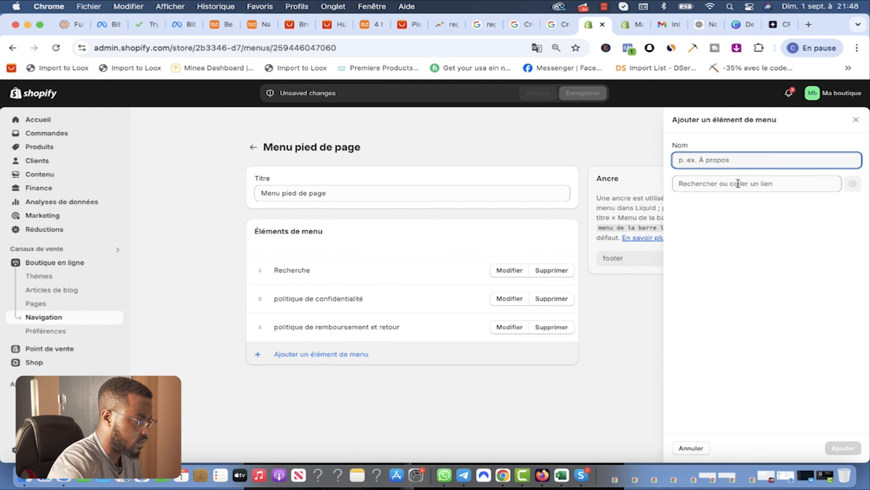
Step: Add a 'condition d'utilisation Génerales' item linked to Terms of Service and save the menu
click(739, 183)
click(717, 340)
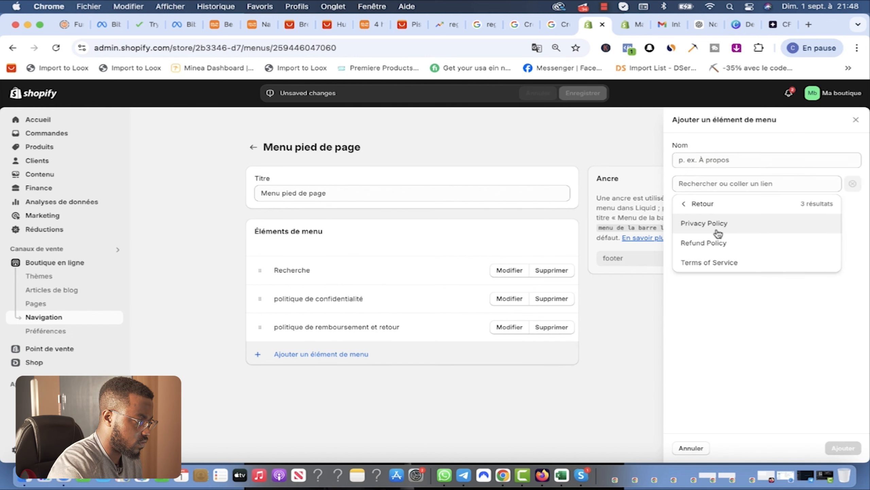
click(709, 262)
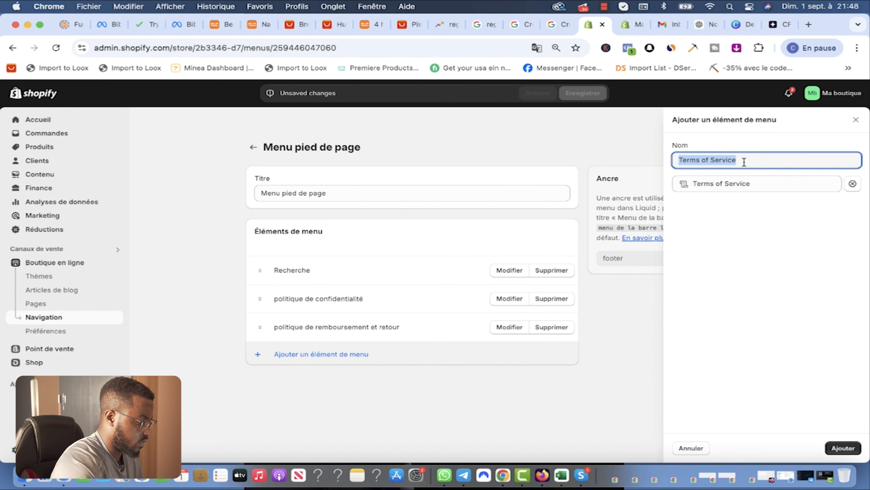
text(condition d'utilisation Génerale)
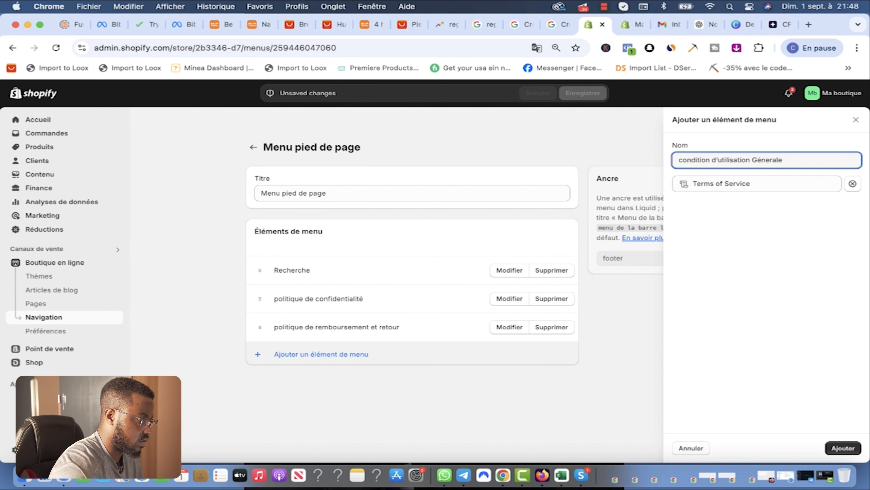
text(s)
click(843, 447)
click(698, 414)
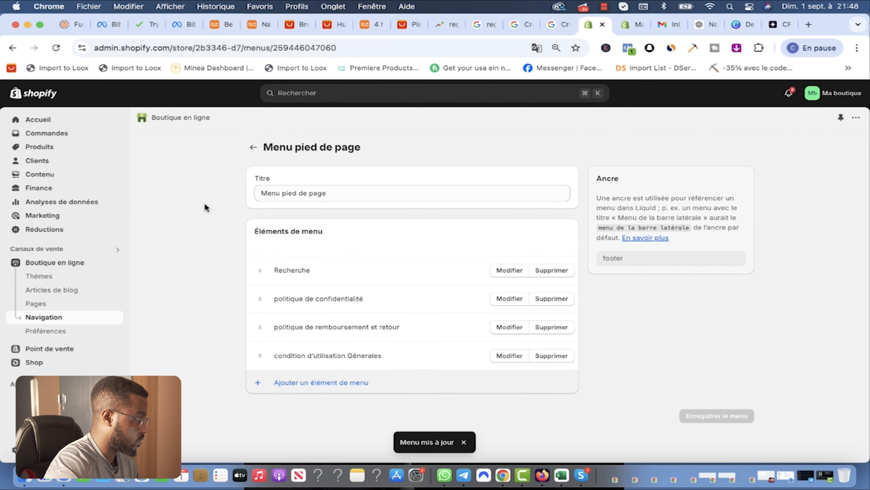
Step: In GemPages, rename the Customer Service footer link to 'politique de confidentialité'
click(629, 24)
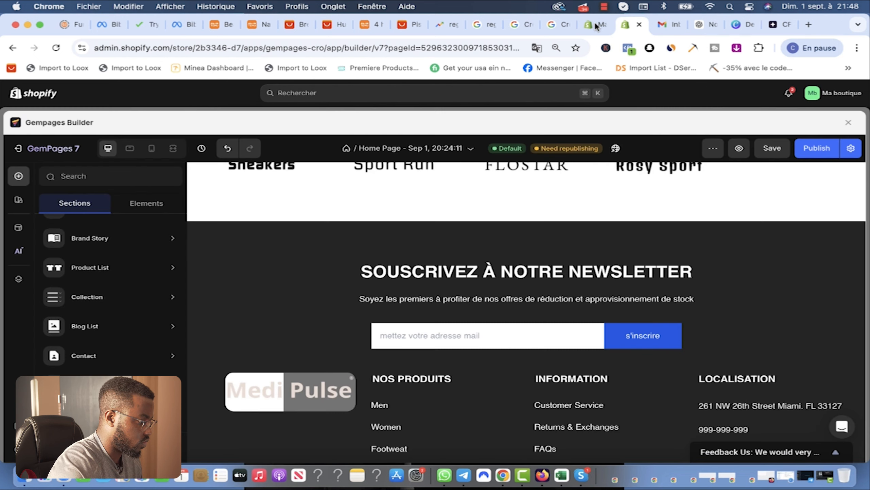
scroll(571, 314, down, 3)
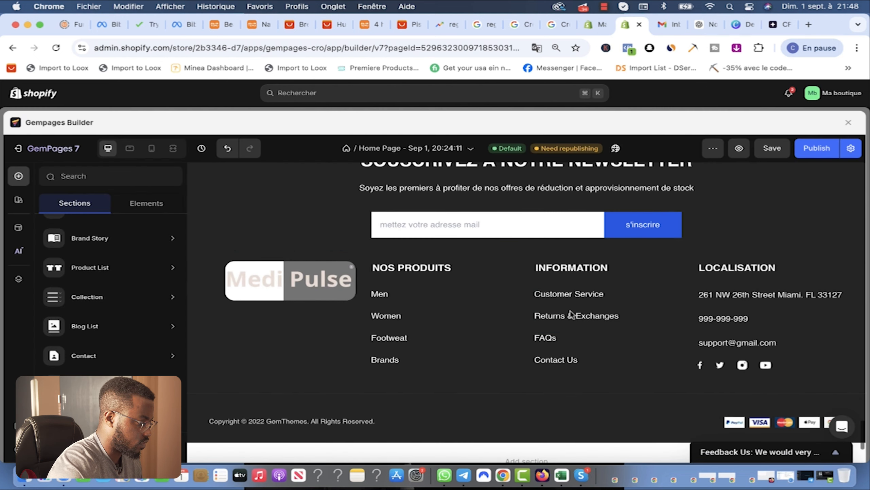
click(607, 297)
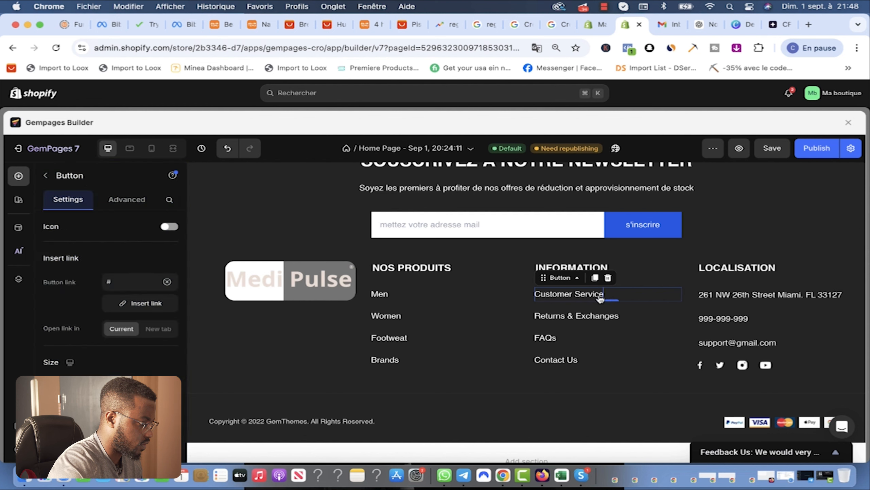
double_click(599, 298)
text(a)
key(super+a)
text(politique de con)
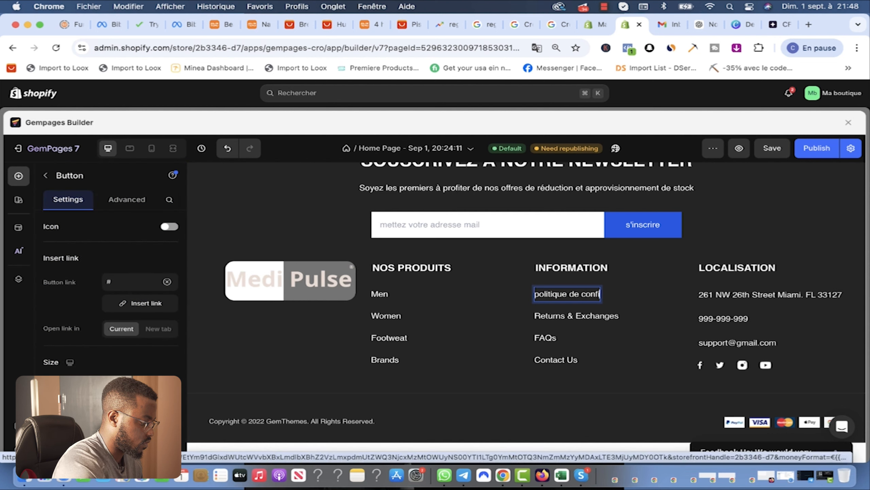
text(fidentialité)
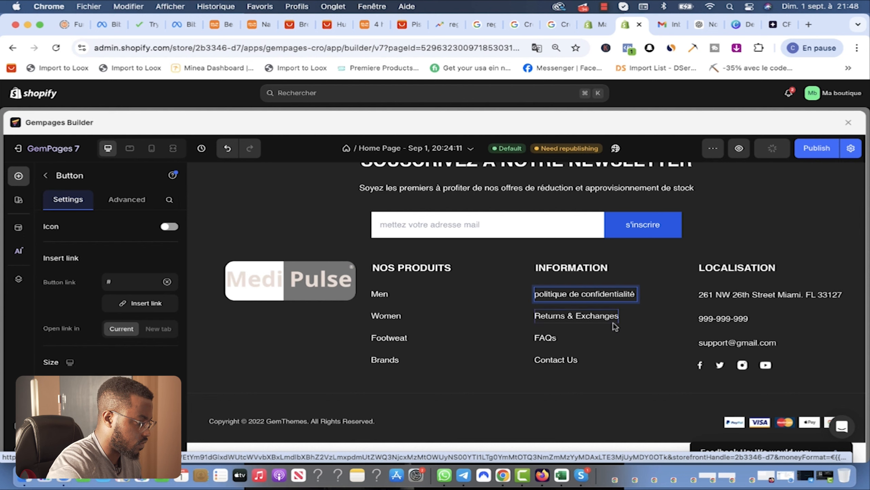
click(657, 316)
Step: Browse pages, collections and products as link destinations, then return to the Shopify footer menu
click(622, 295)
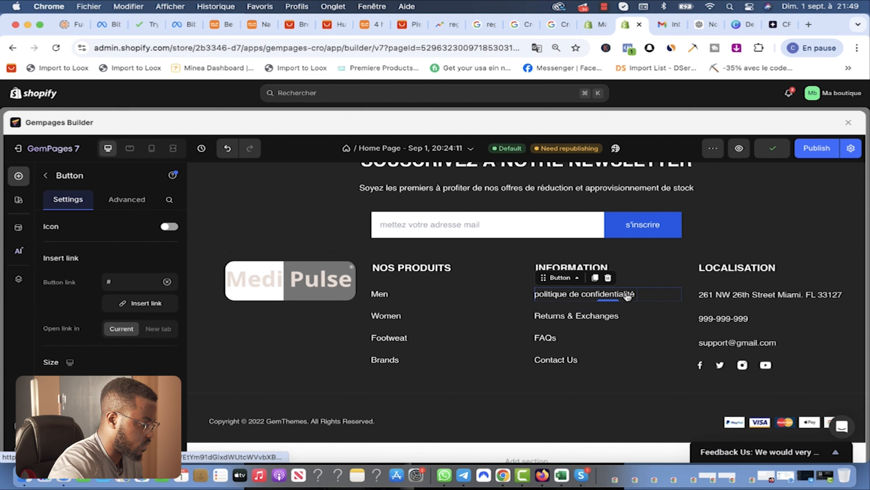
click(136, 303)
click(246, 197)
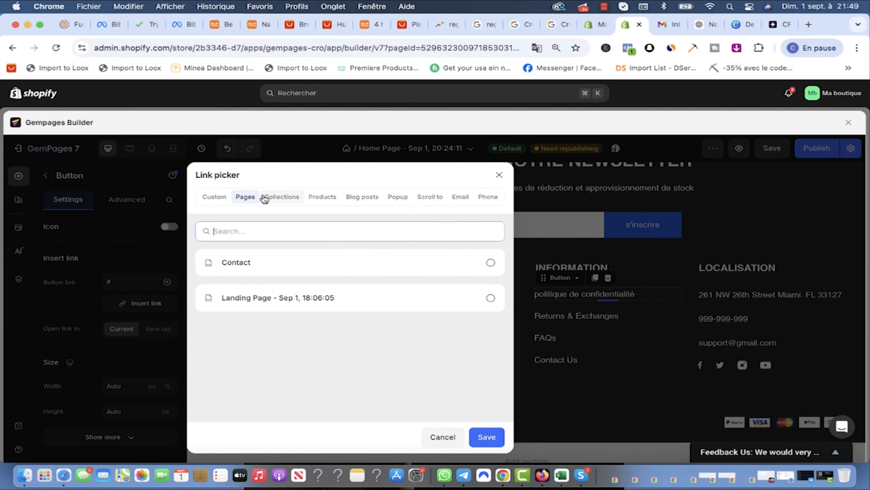
click(286, 199)
click(322, 197)
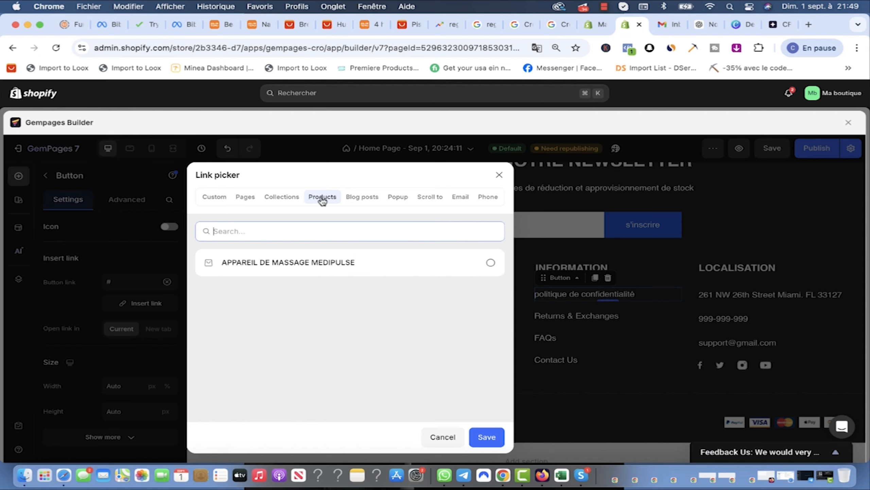
click(280, 197)
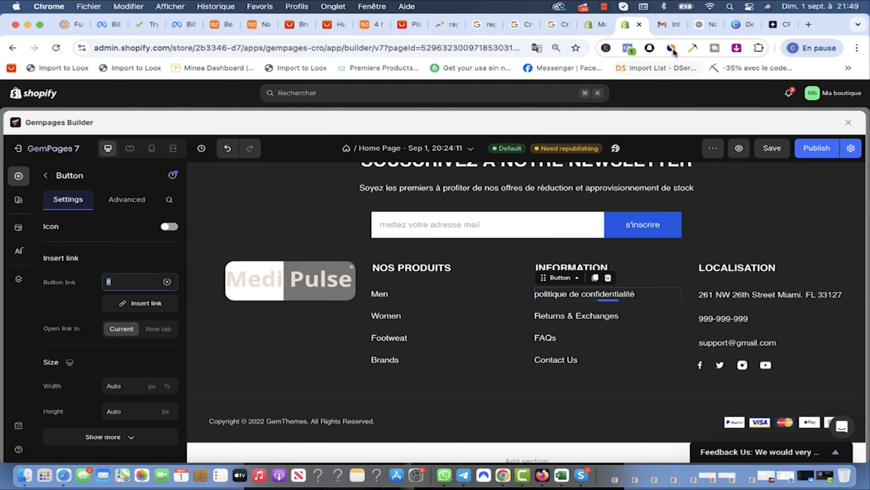
click(597, 29)
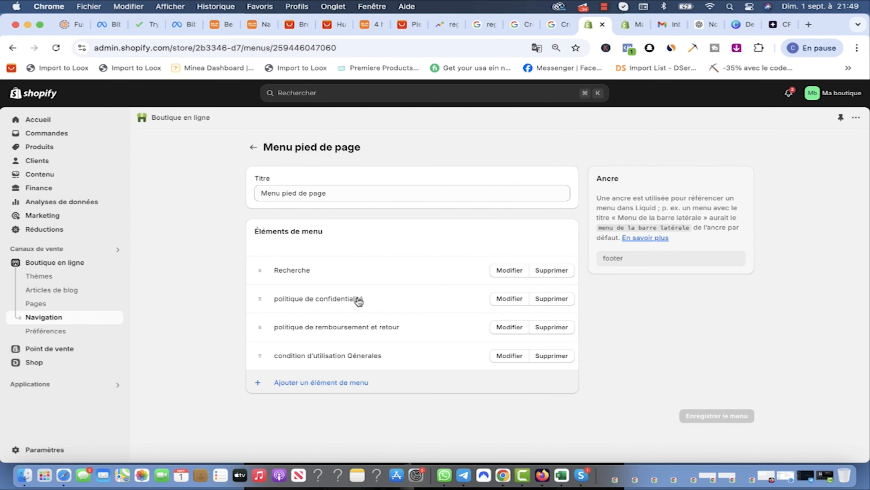
Step: Preview the storefront, close the preview, and go back to the Navigation menus list
click(115, 262)
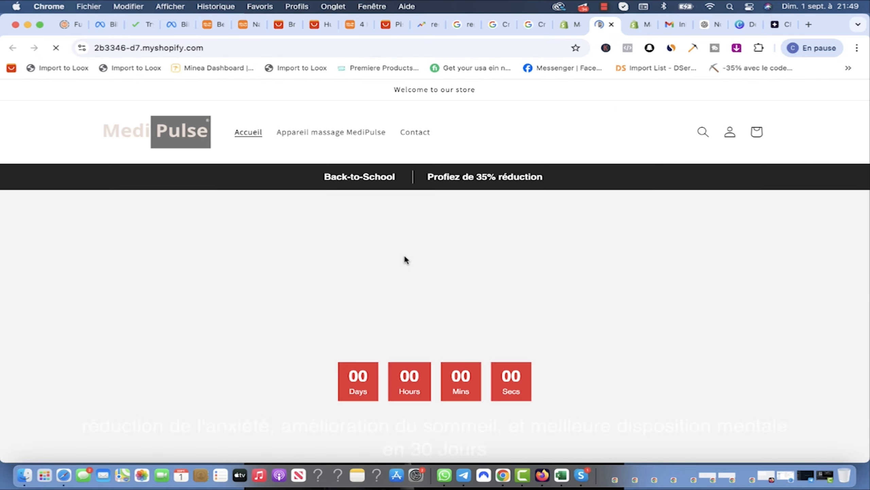
click(611, 25)
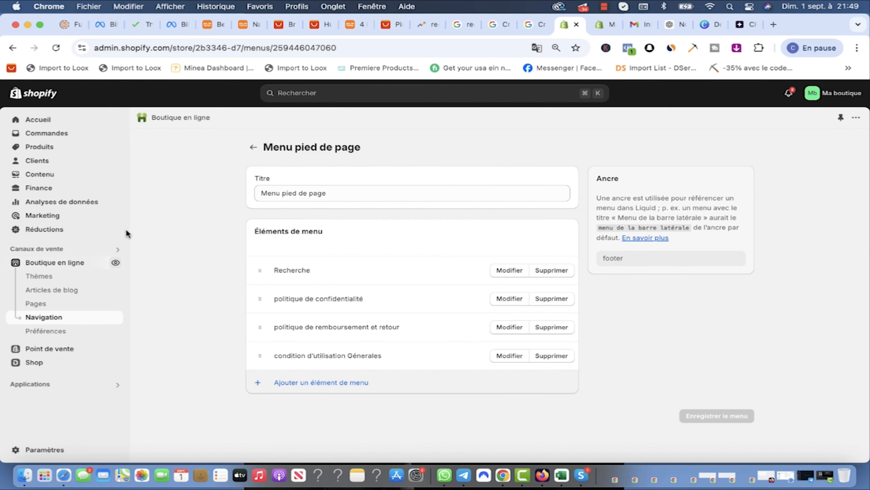
click(35, 303)
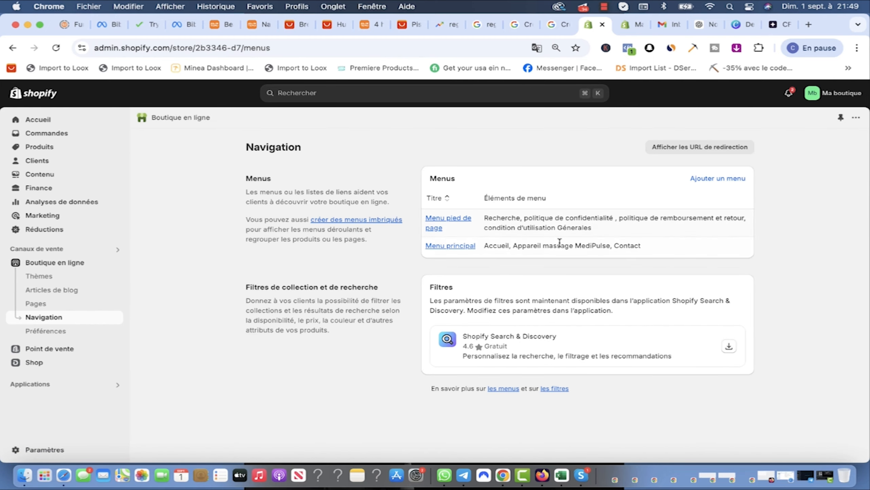
click(50, 449)
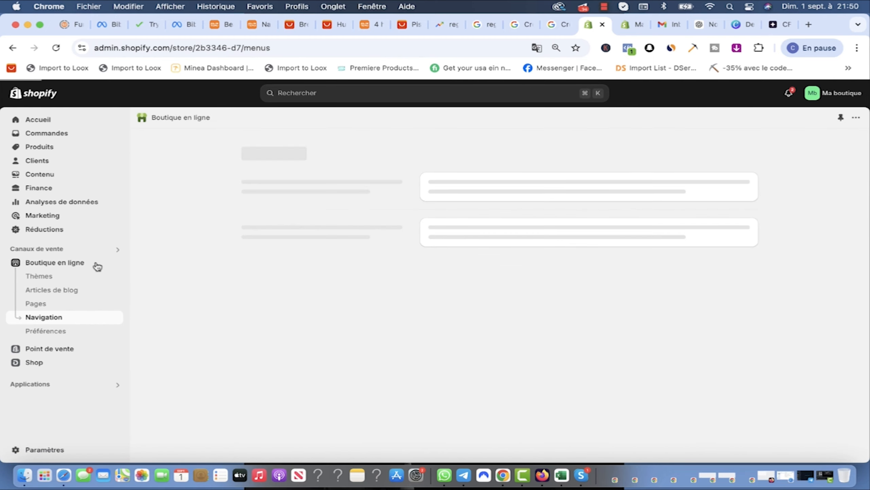
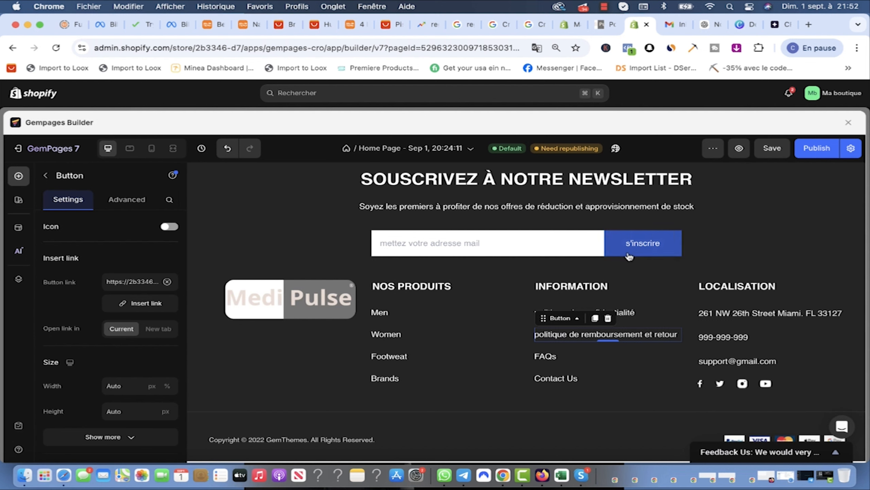
Step: Check the live store's refund policy and terms of service pages, plus the footer menu settings
scroll(572, 364, up, 1)
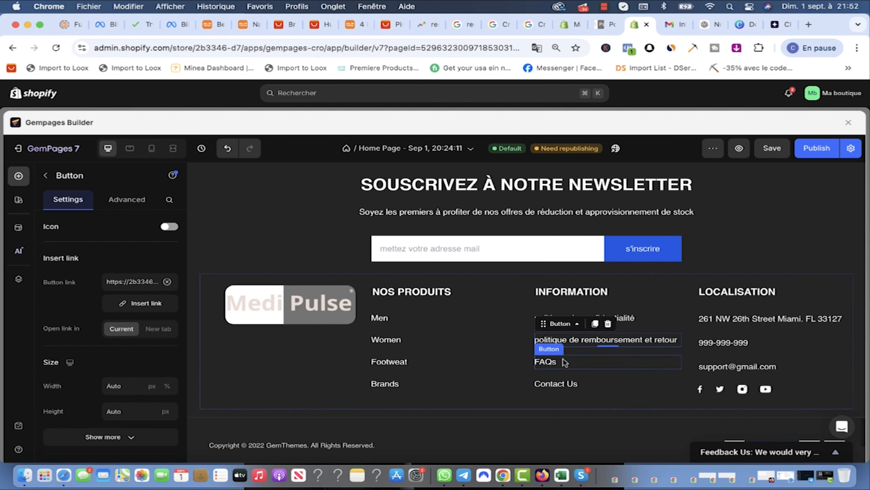
click(604, 24)
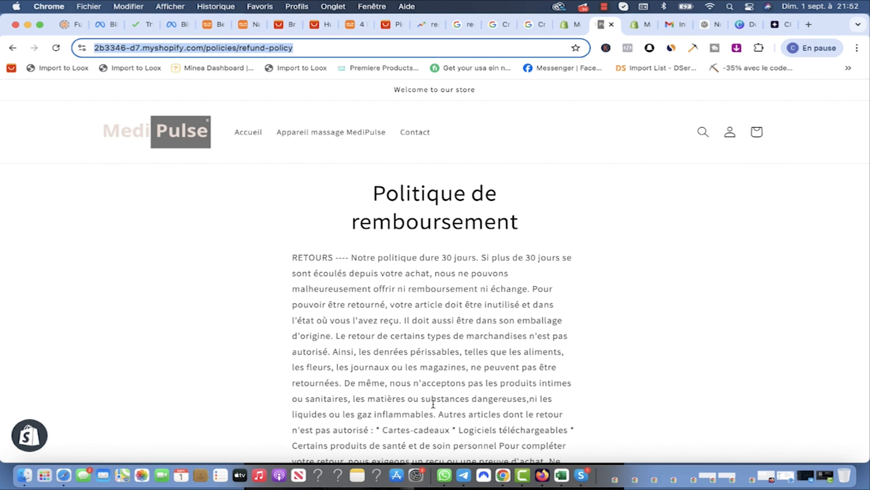
click(557, 438)
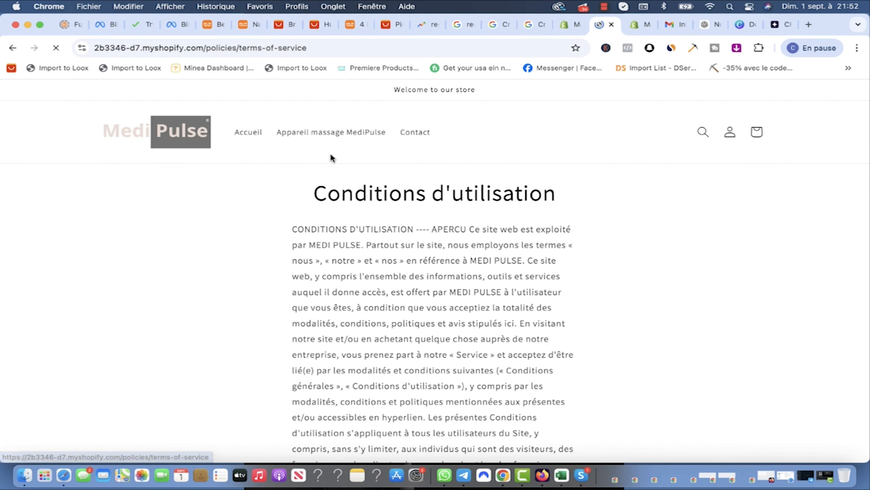
click(612, 25)
click(572, 26)
click(601, 24)
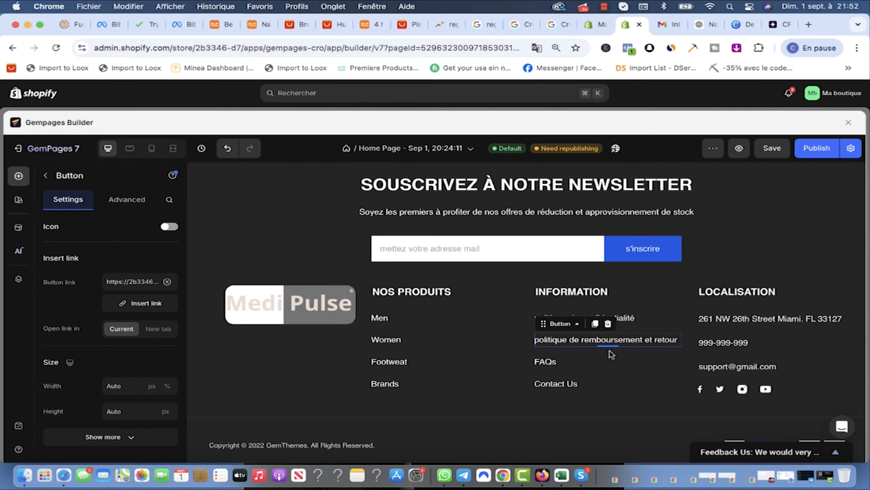
Step: Duplicate the FAQs footer link, rename the copy 'condition d'utilisation générales', and save the page
click(580, 370)
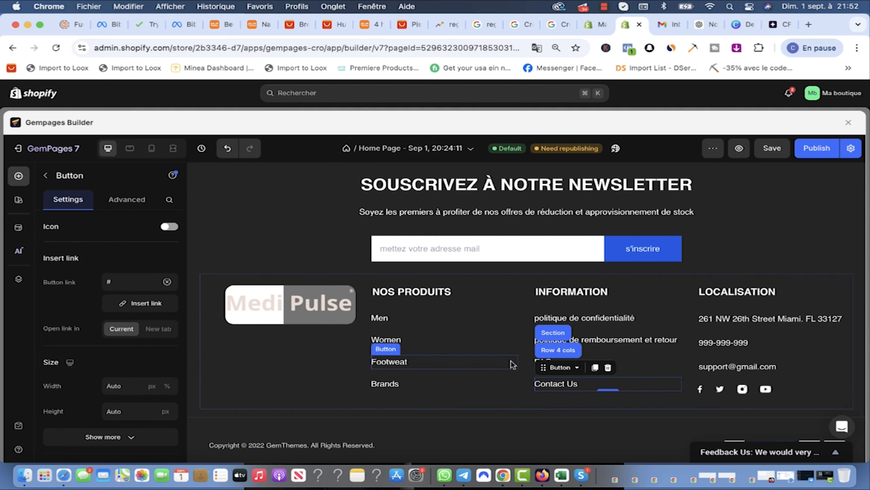
click(512, 364)
click(555, 364)
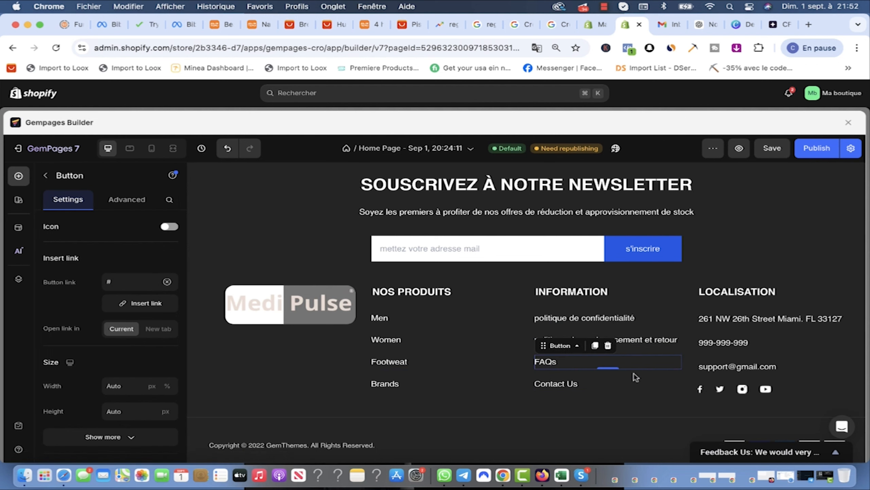
click(595, 345)
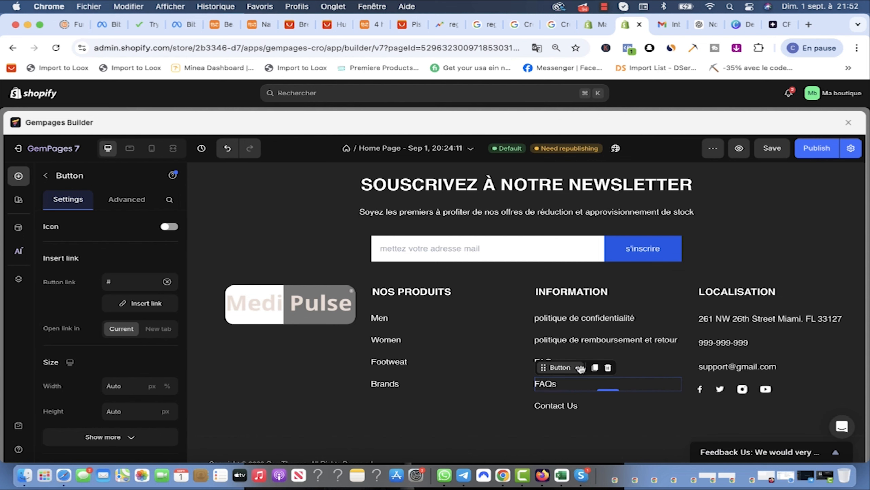
click(513, 364)
double_click(575, 365)
text(condition d'utilisation)
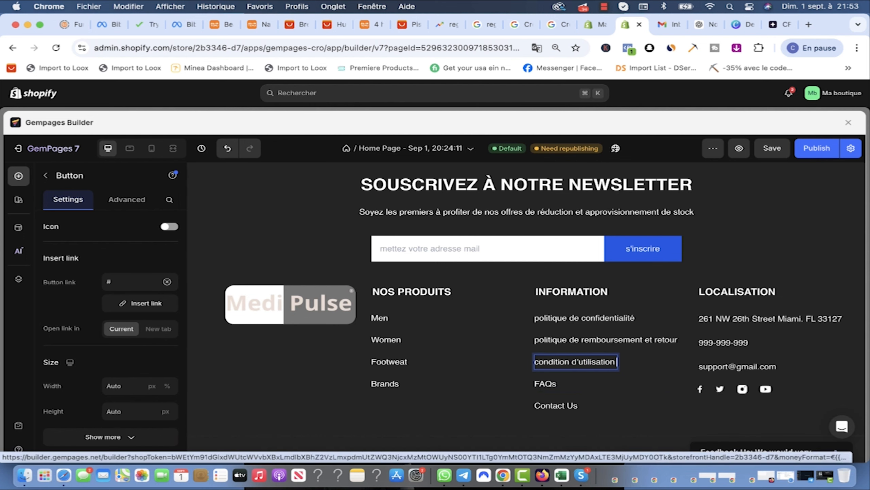
text( générales)
click(785, 154)
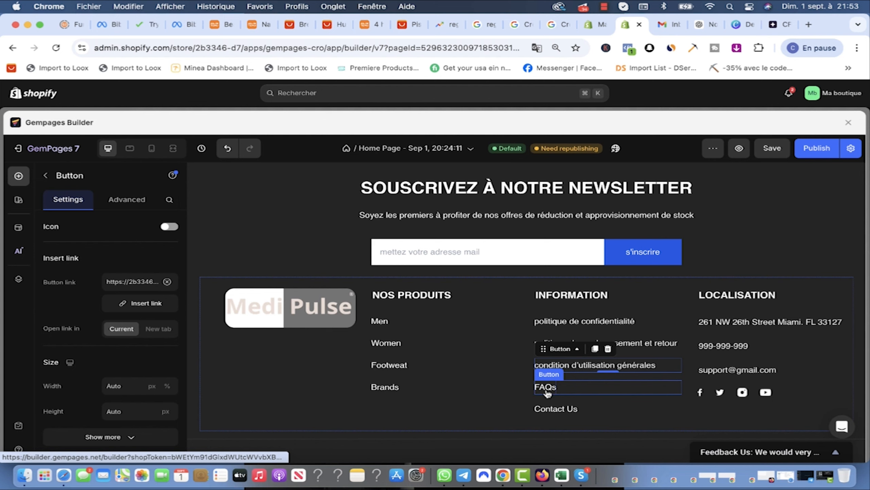
scroll(703, 268, up, 20)
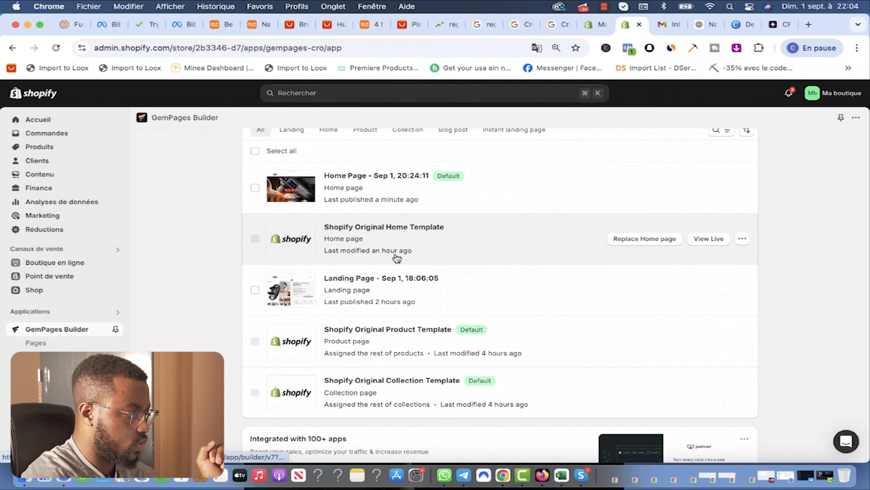
Step: Open 'Landing Page - Sep 1, 18:06:05' in the GemPages builder
click(528, 295)
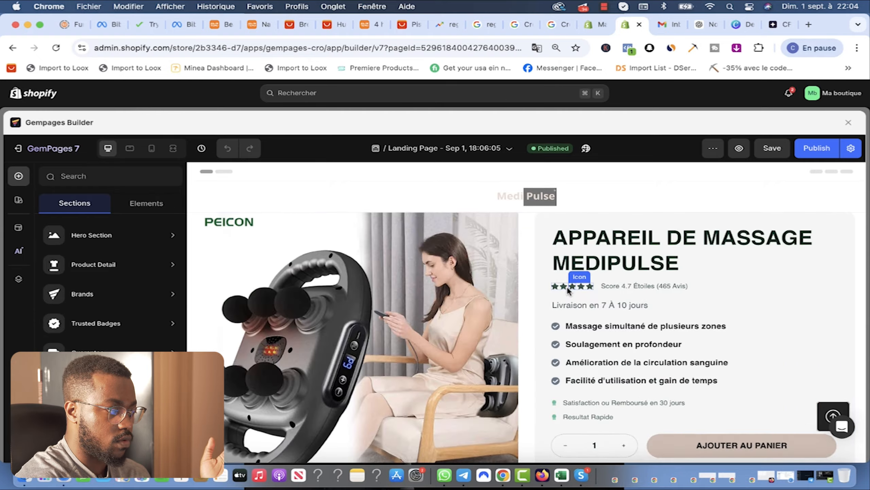
Step: Browse the FAQs section templates and drop the grey FAQs template onto the landing page
scroll(564, 286, down, 15)
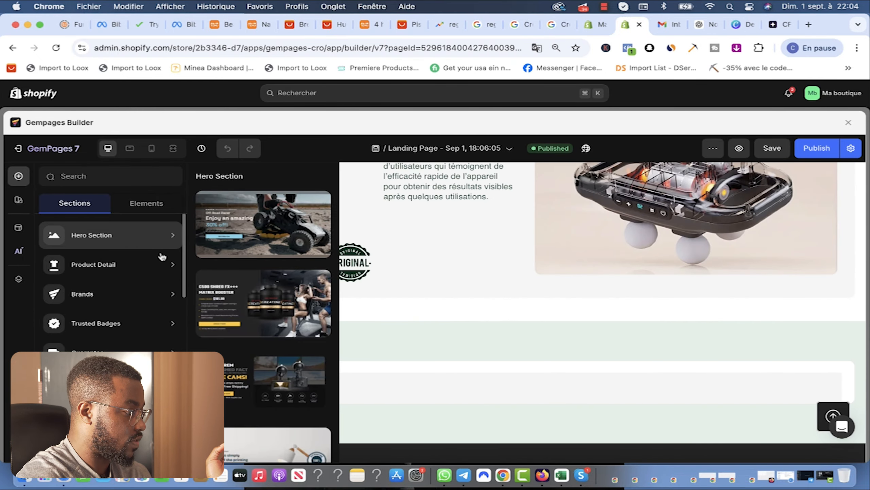
scroll(119, 351, down, 10)
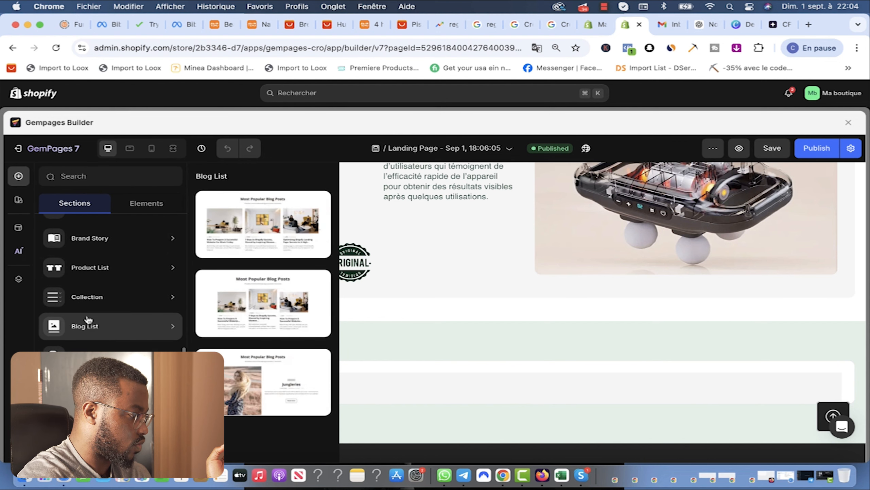
mouse_move(87, 297)
scroll(92, 260, up, 3)
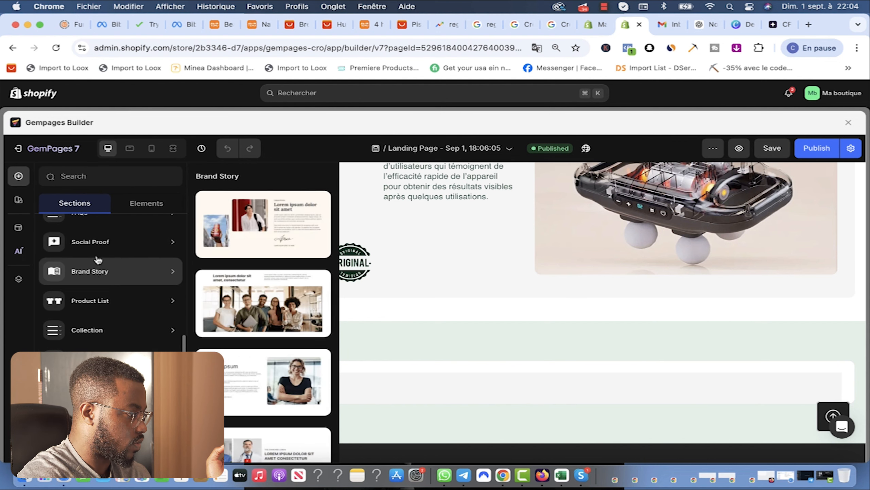
scroll(97, 253, up, 8)
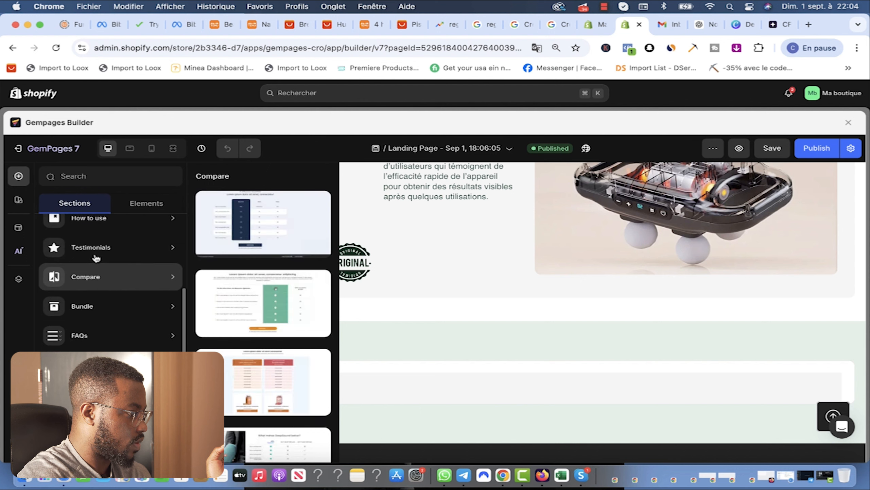
scroll(96, 257, up, 5)
scroll(100, 255, down, 5)
mouse_move(83, 334)
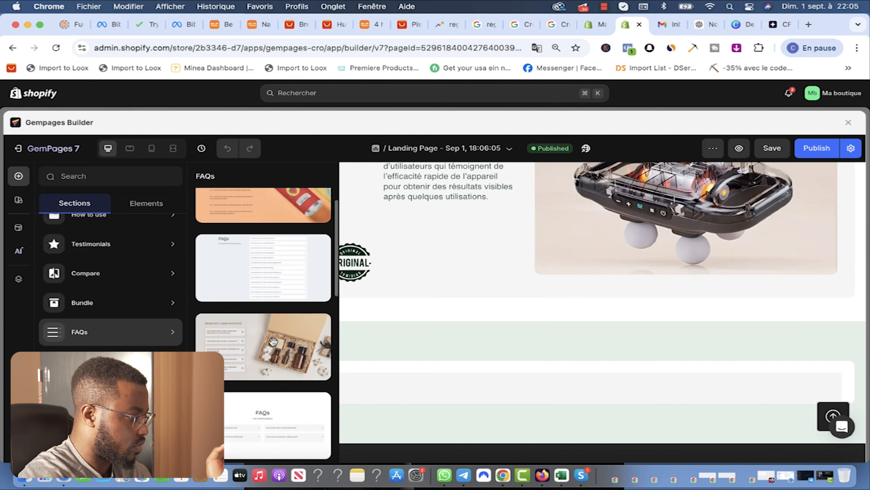
scroll(270, 315, up, 2)
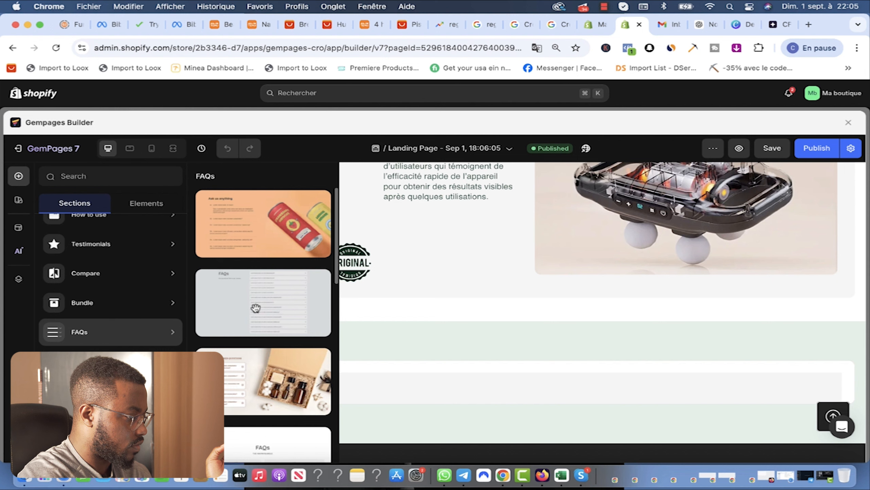
scroll(256, 307, down, 10)
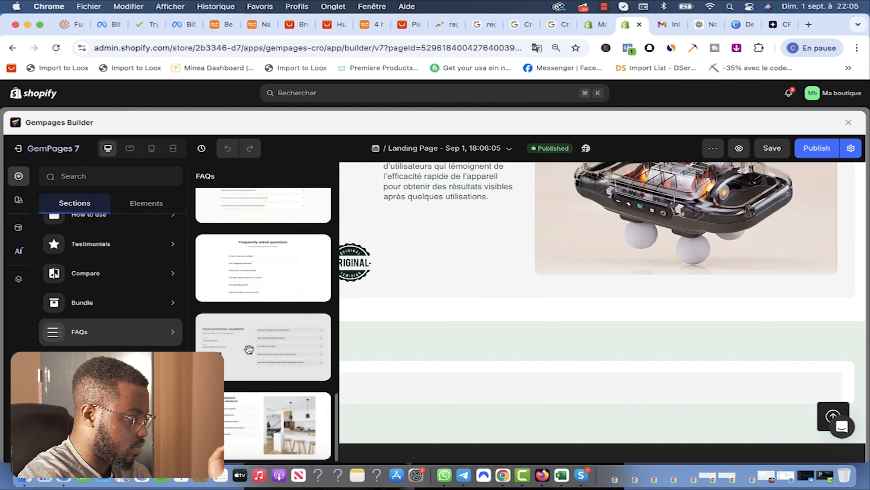
scroll(251, 349, up, 10)
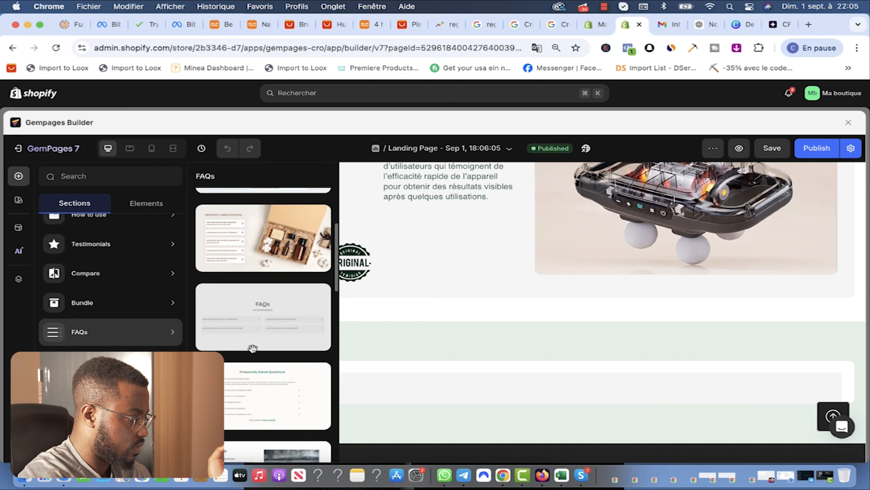
drag(257, 309, 513, 309)
Step: Change the FAQ section subtitle to 'QUESTION Généralement posées.'
scroll(508, 346, down, 3)
scroll(514, 360, up, 3)
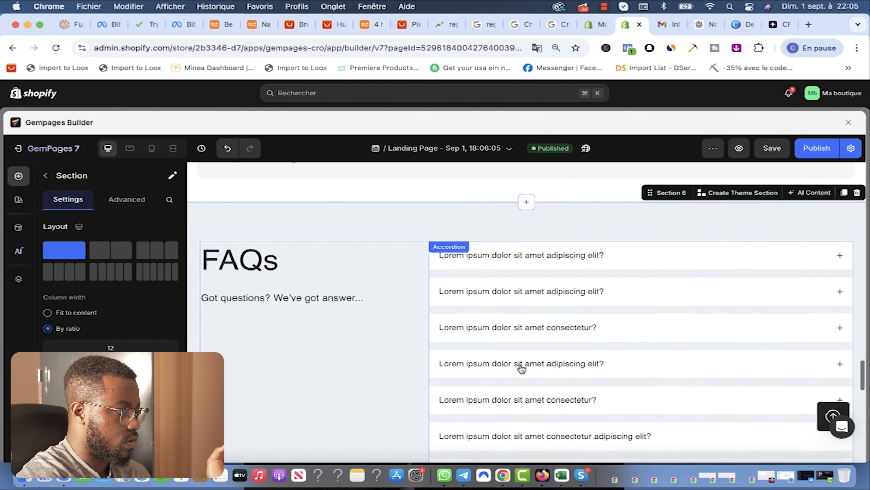
double_click(274, 295)
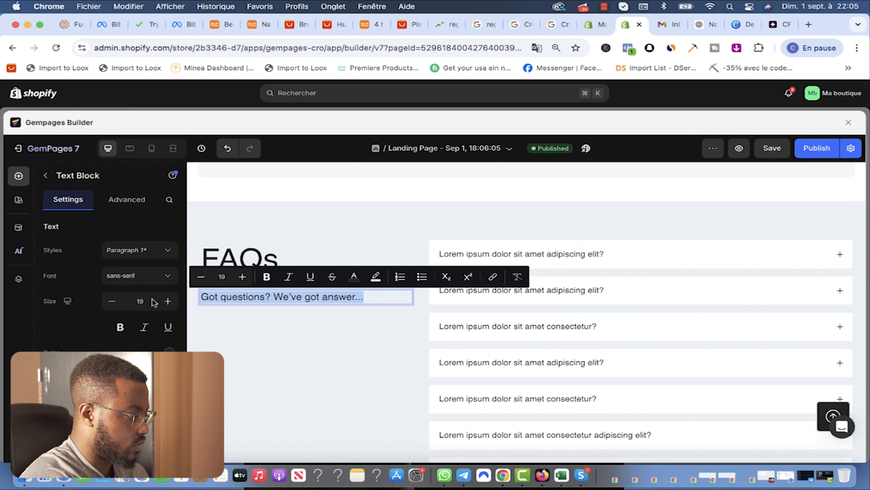
text(QUESTION )
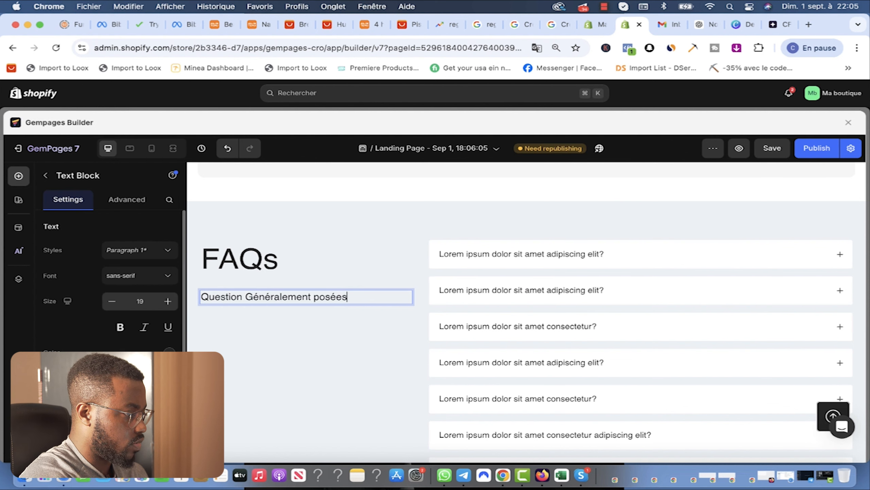
text(Généralement posées.)
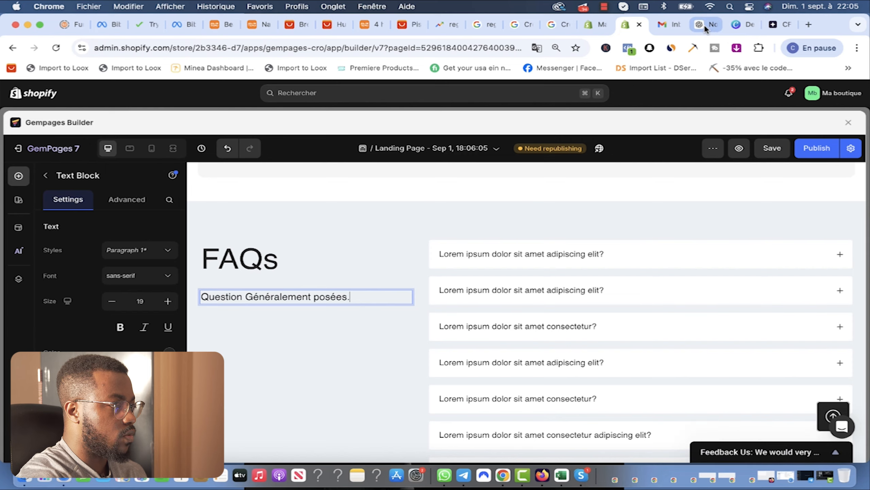
click(704, 25)
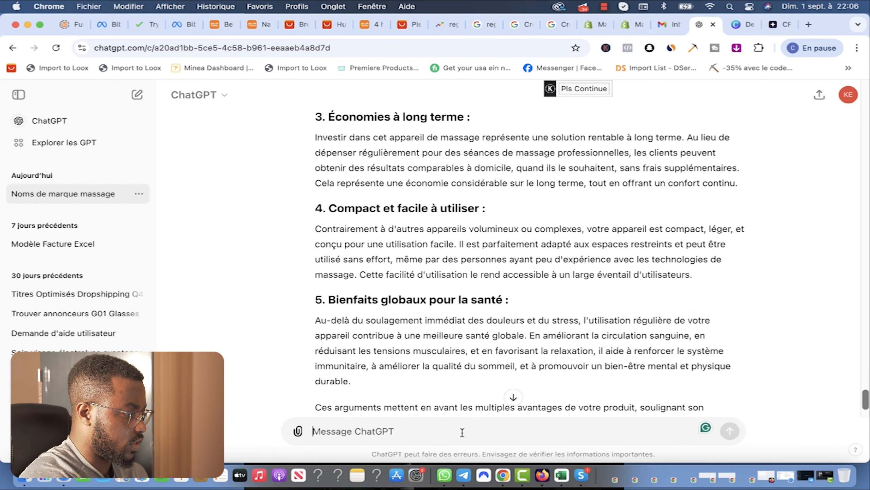
Step: Ask ChatGPT for a 10-question FAQ, reloading and resending the request after it fails
text(J'aimerai que tu me genere une FAQ avec 10 question et r)
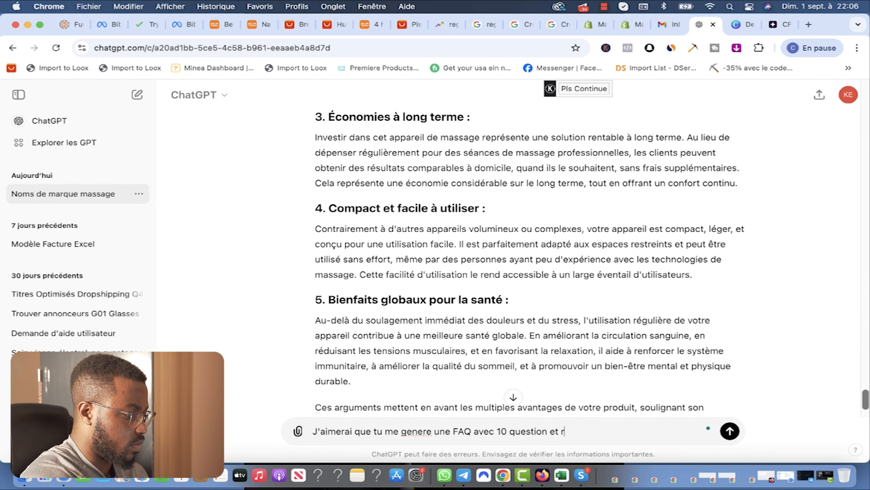
text(nses)
key(Return)
triple_click(492, 256)
key(super+c)
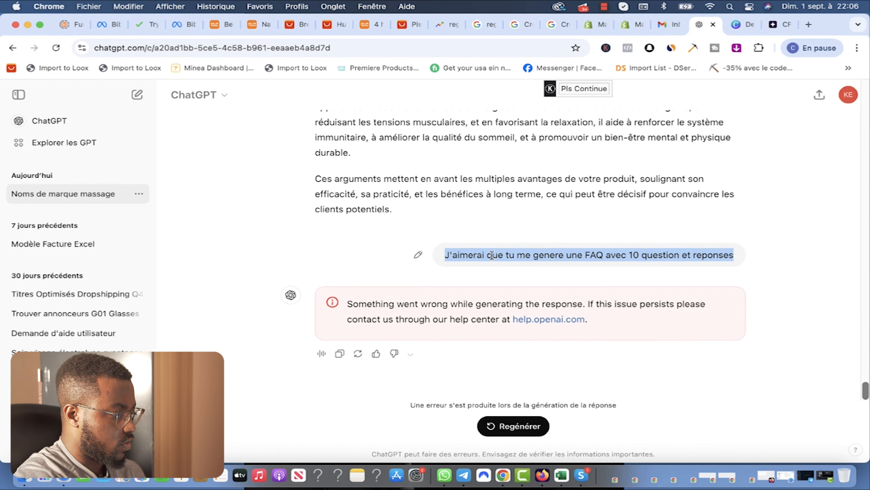
click(499, 424)
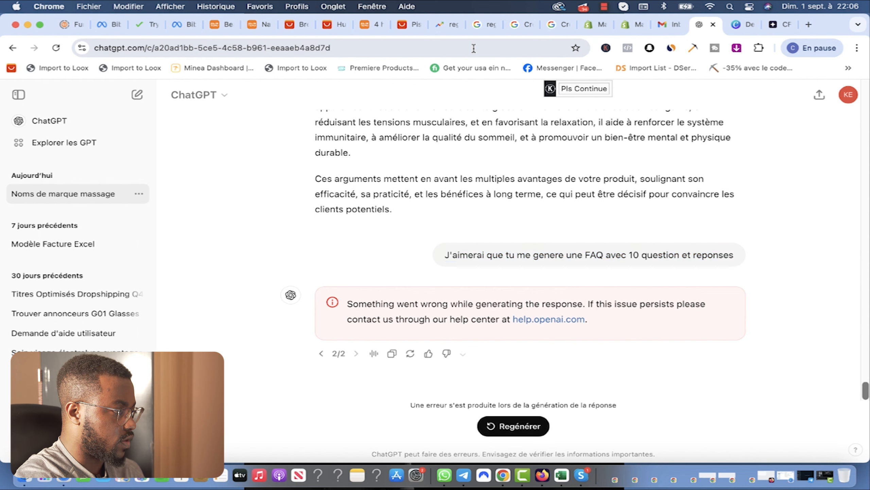
click(474, 48)
key(Return)
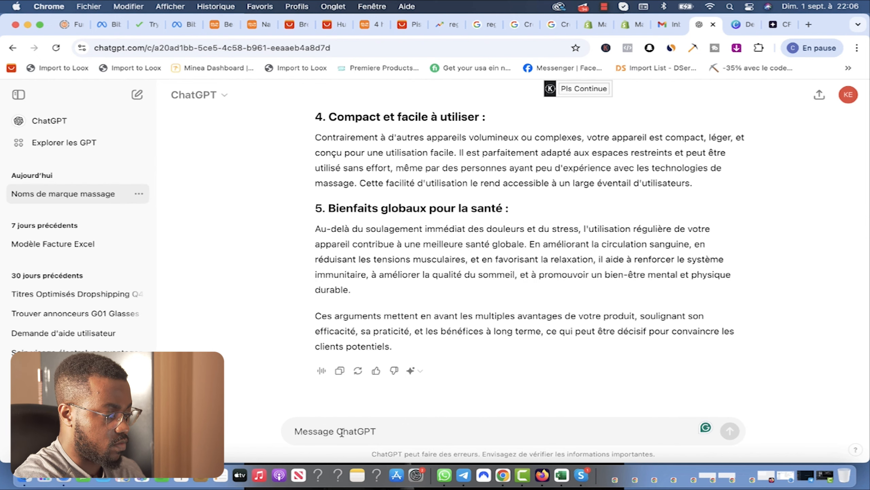
key(super+v)
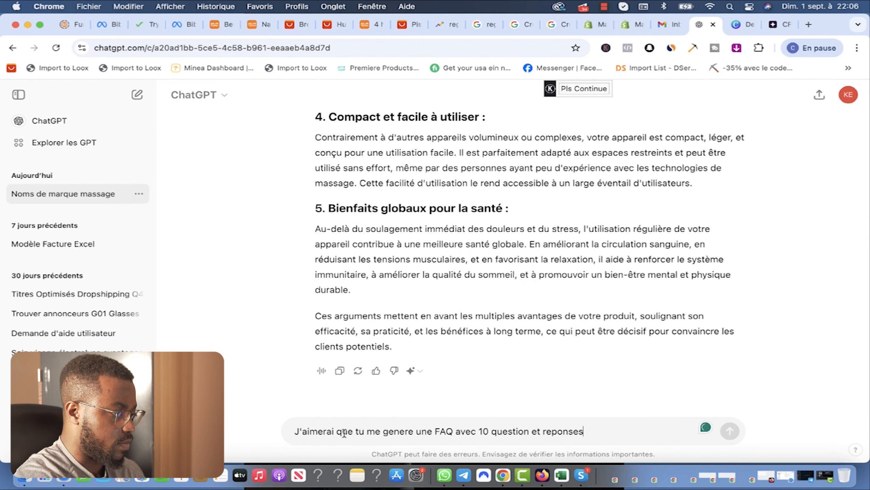
key(Return)
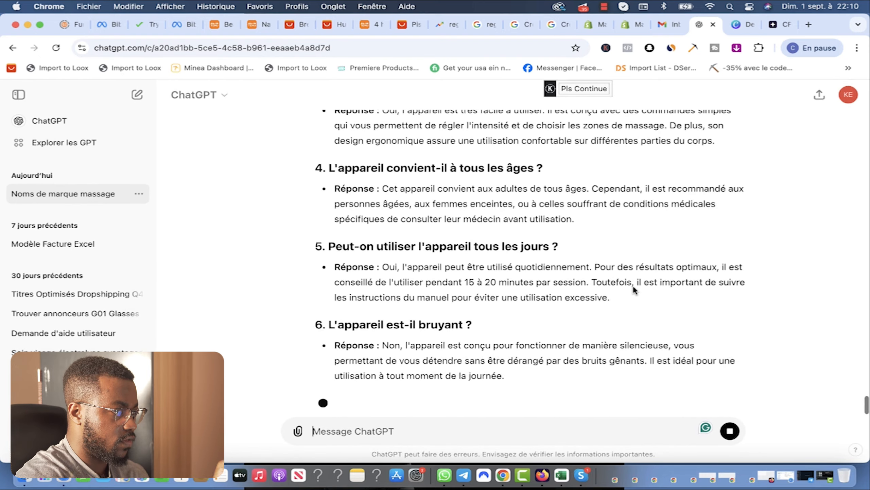
Step: Select ChatGPT's first FAQ question and its answer
scroll(476, 305, up, 10)
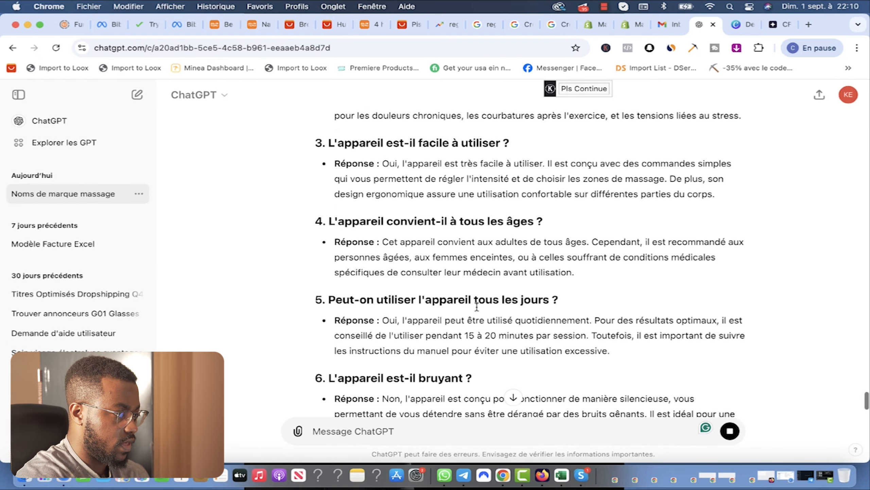
scroll(477, 307, up, 4)
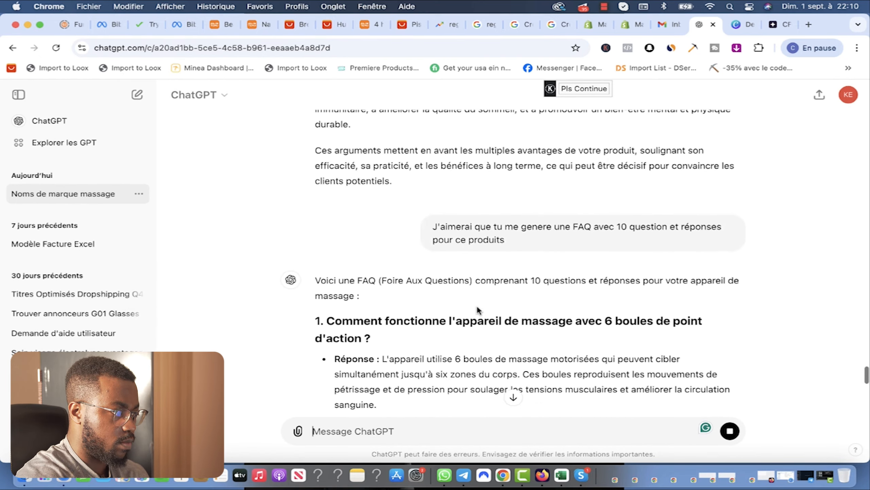
scroll(478, 306, down, 3)
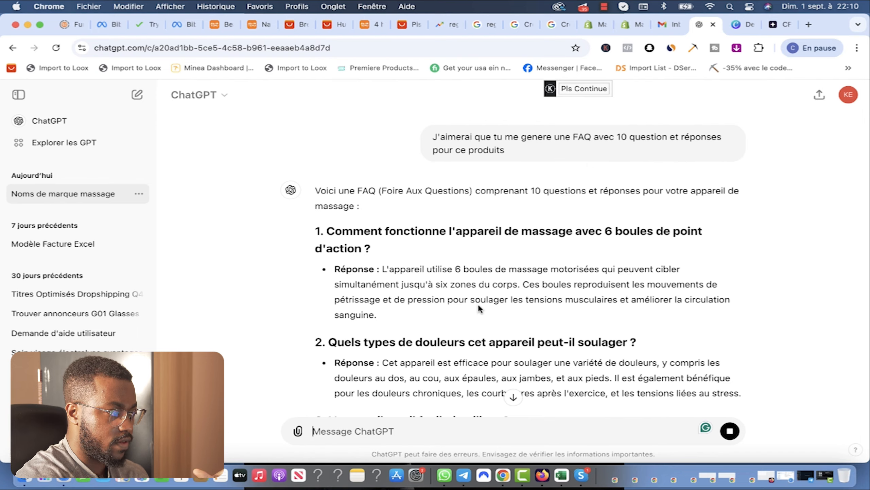
scroll(409, 280, down, 2)
scroll(398, 330, down, 20)
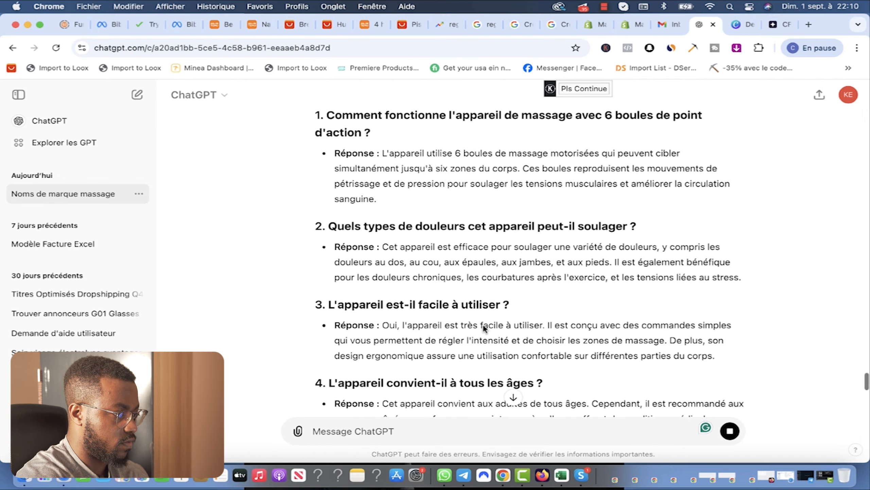
scroll(420, 364, up, 20)
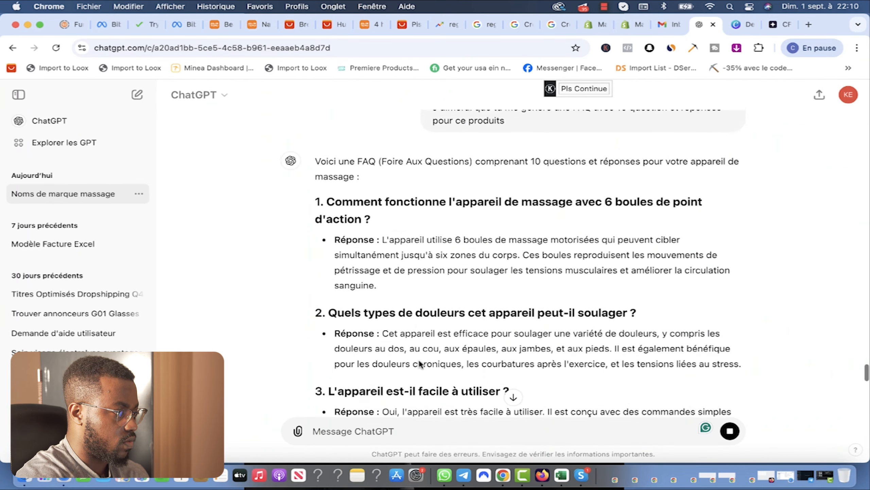
drag(383, 318, 329, 230)
key(super+c)
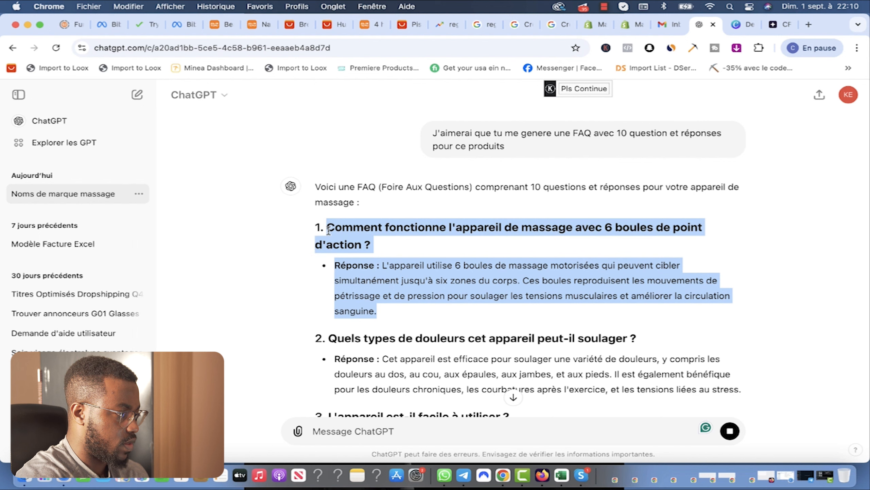
click(626, 26)
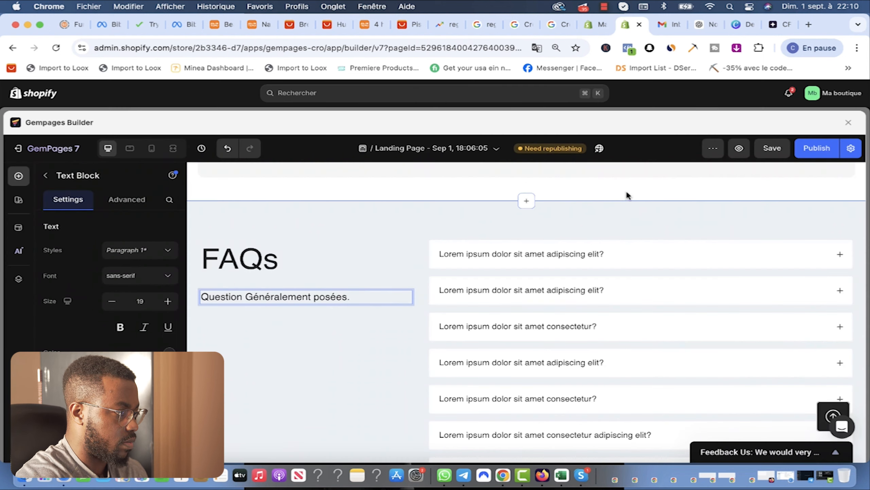
Step: Replace the first accordion question and lorem answer with ChatGPT's French text, then save
click(535, 253)
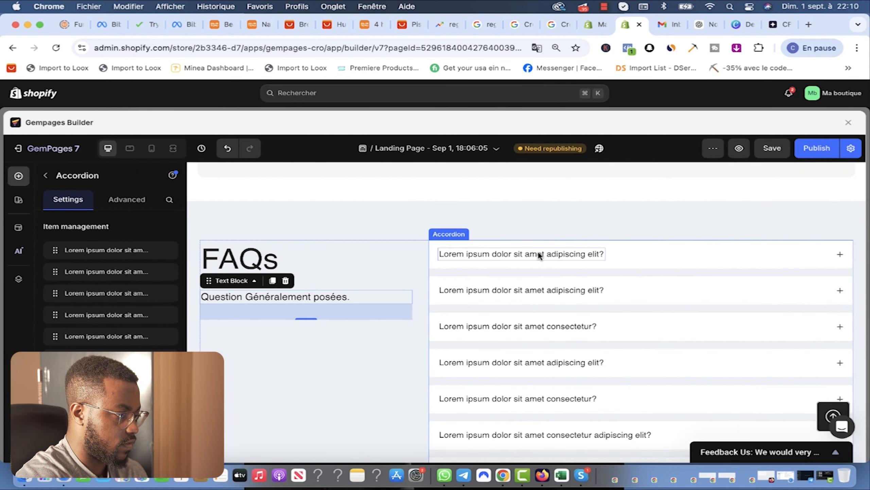
triple_click(553, 255)
text(Comment fonctionne l'appareil de massage avec 6 boules de point d'action ?)
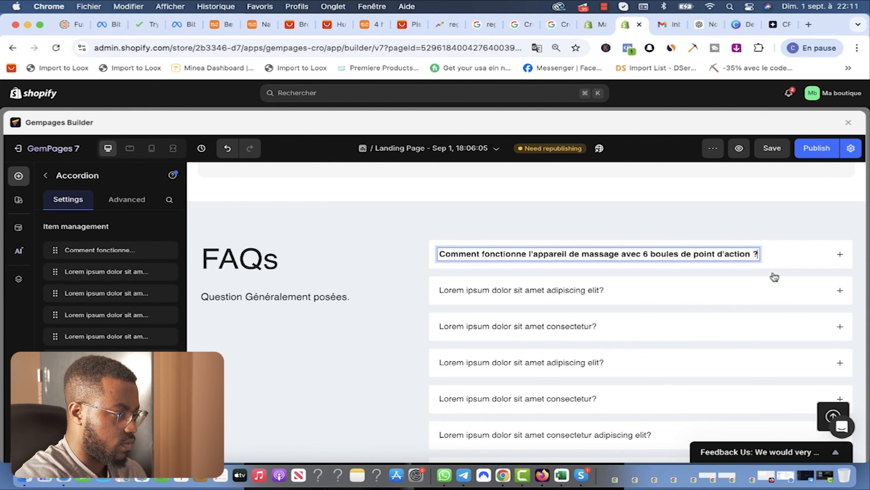
click(834, 259)
click(555, 297)
click(555, 297)
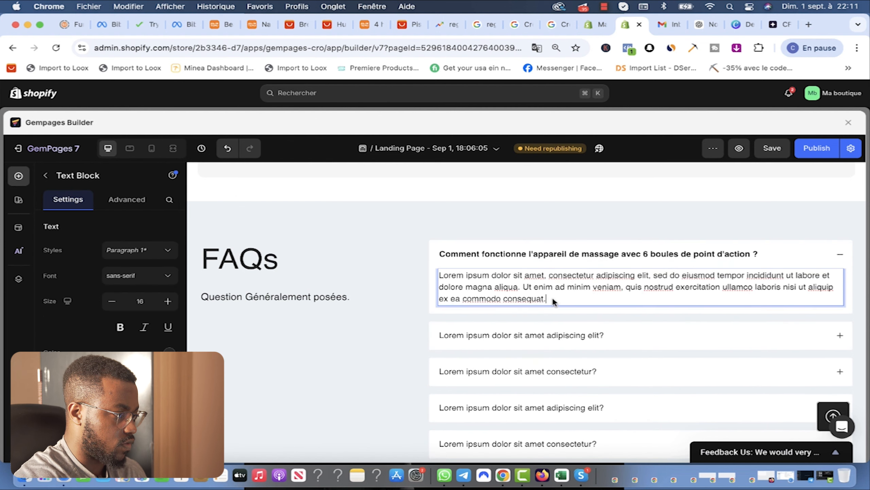
drag(552, 297, 429, 274)
key(super+v)
drag(514, 295, 409, 270)
key(BackSpace)
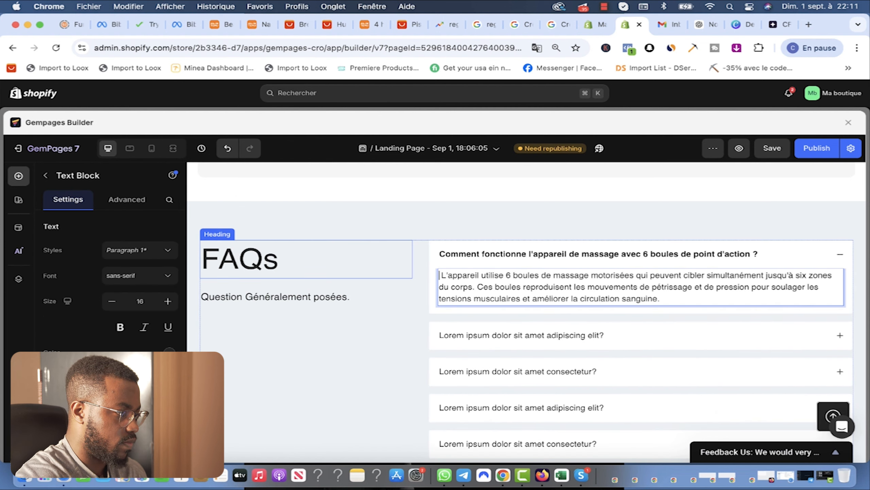
click(773, 148)
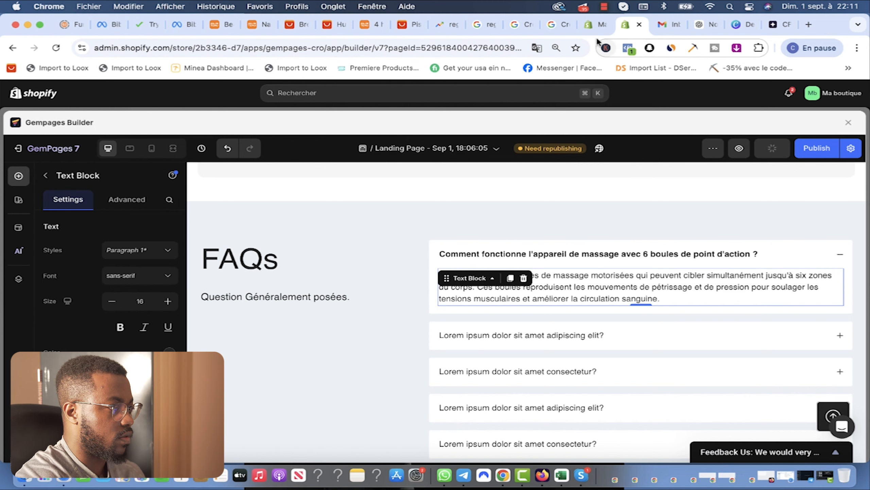
Step: Copy ChatGPT's question 5 and its answer
click(695, 25)
scroll(461, 312, down, 3)
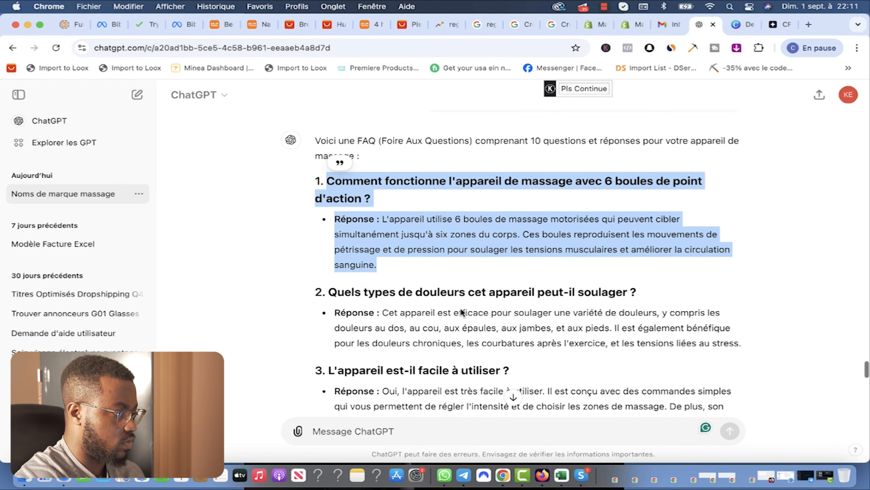
scroll(461, 312, down, 1)
click(740, 298)
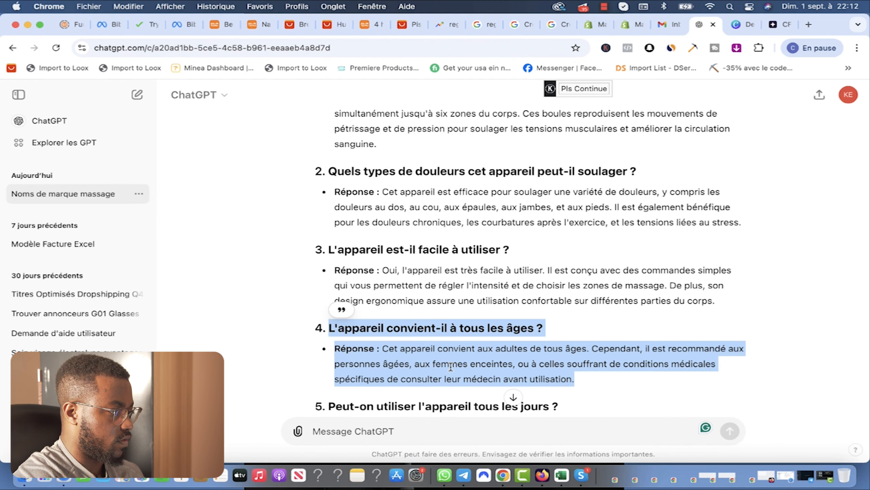
scroll(451, 365, down, 2)
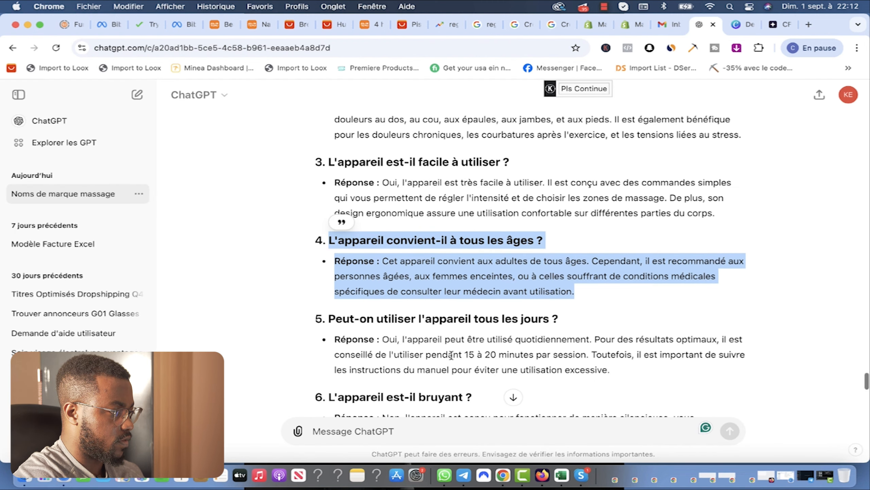
drag(627, 372, 361, 319)
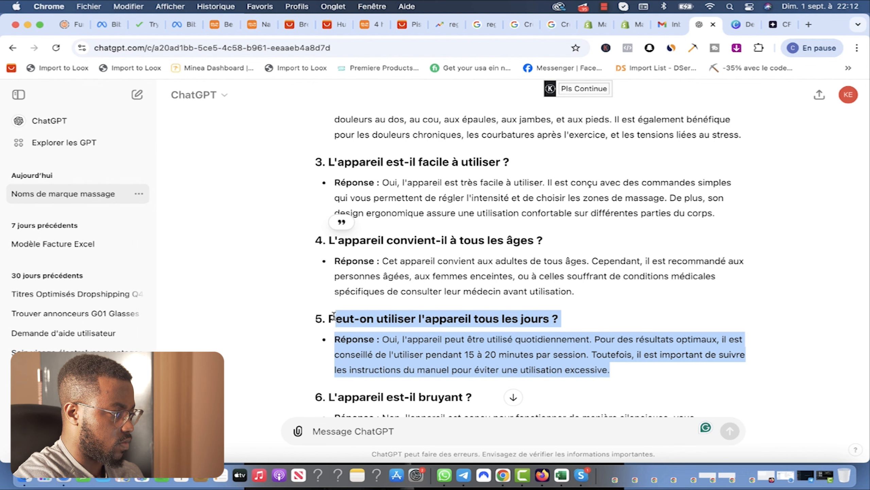
key(super+c)
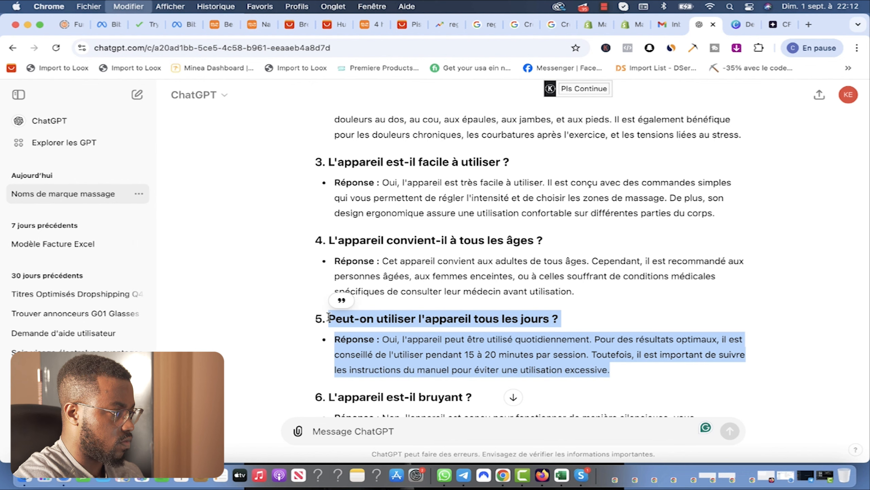
click(630, 25)
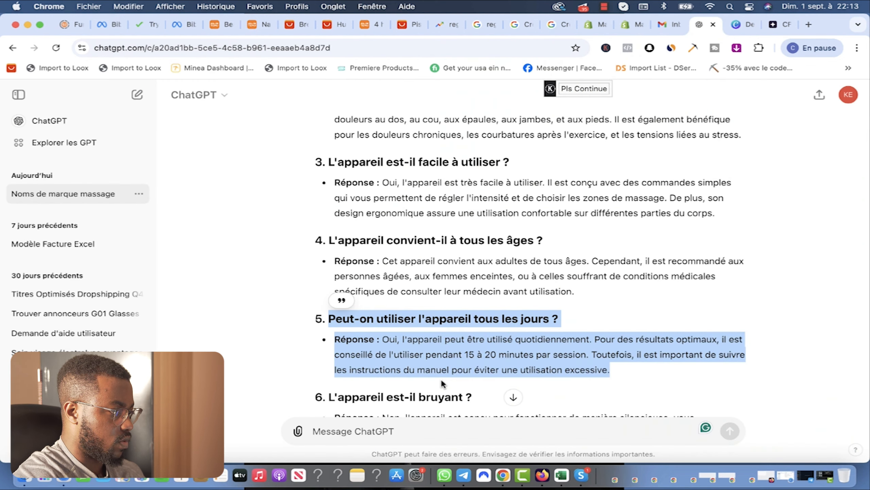
Step: Paste question 6's answer under the 'bruyant' item, removing the duplicate heading and bullet
scroll(440, 378, down, 3)
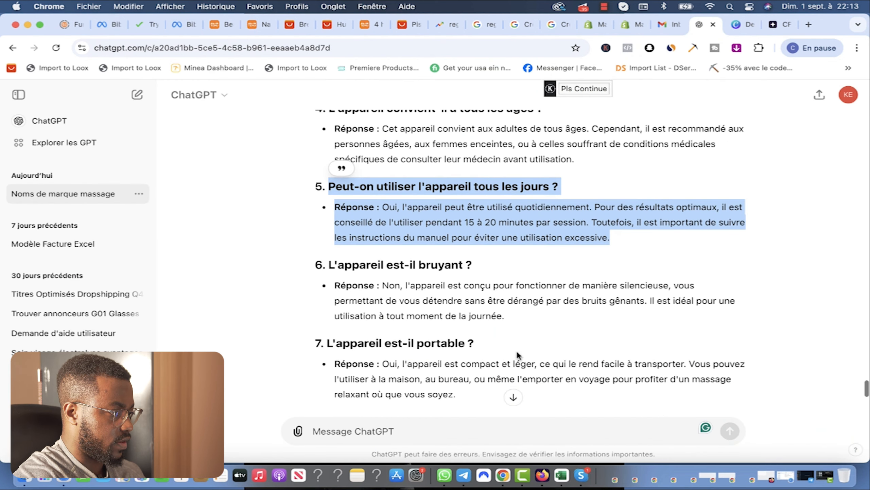
click(506, 317)
drag(506, 320, 325, 271)
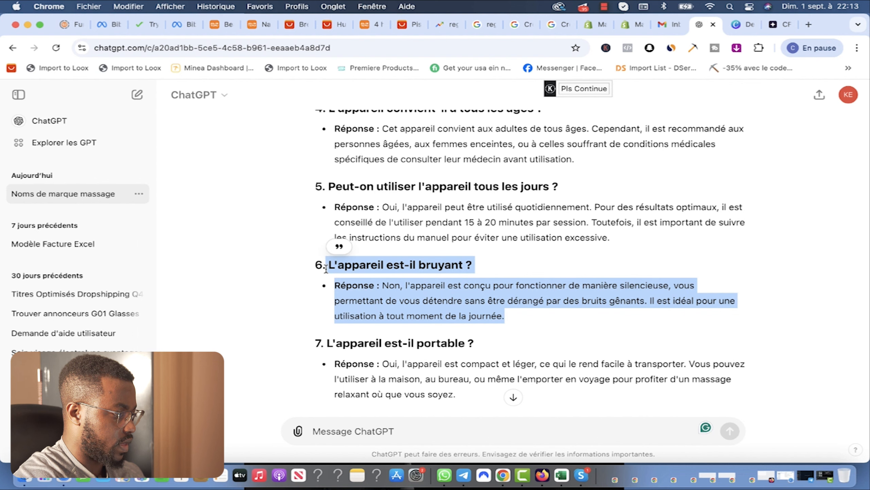
key(super+c)
click(631, 25)
triple_click(550, 383)
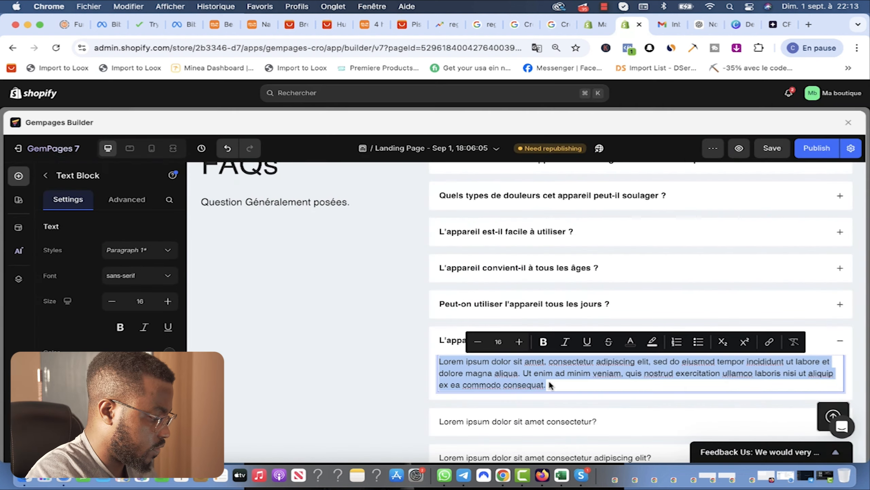
key(super+v)
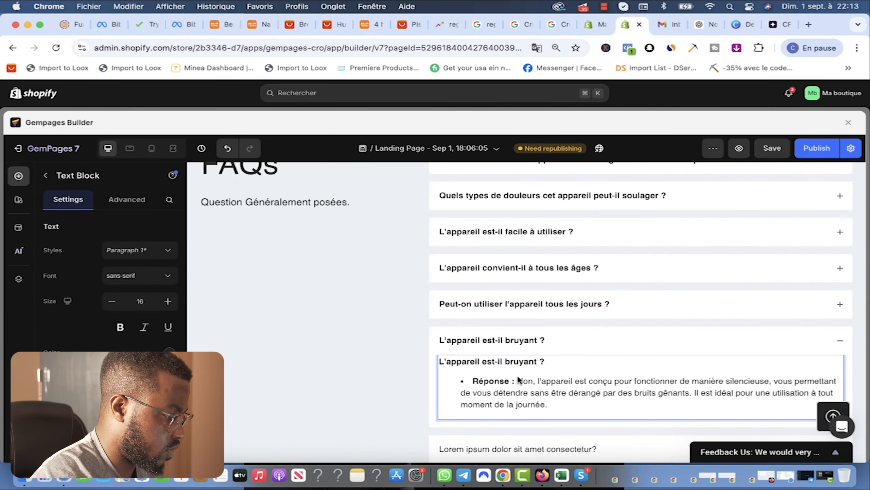
drag(532, 381, 427, 354)
key(BackSpace)
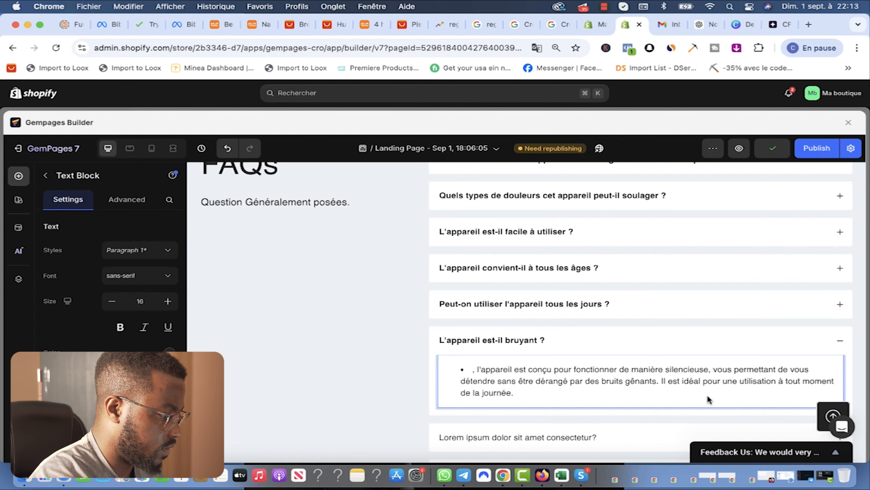
scroll(503, 378, up, 1)
key(BackSpace)
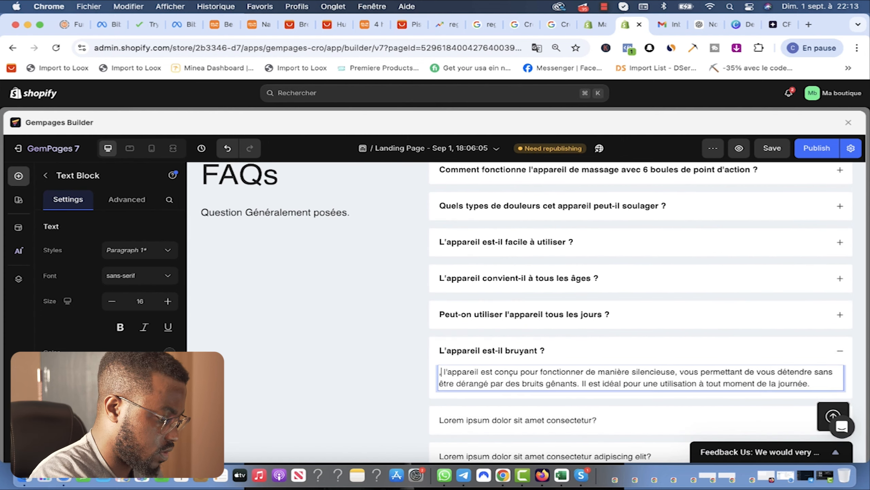
Step: Select ChatGPT's question 7, 'L'appareil est-il portable ?', with its answer
click(699, 24)
scroll(481, 284, down, 3)
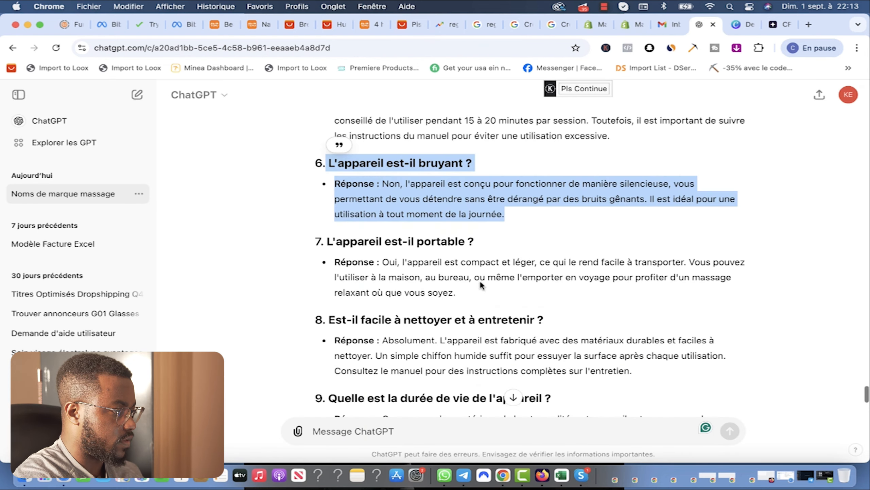
drag(461, 298, 328, 242)
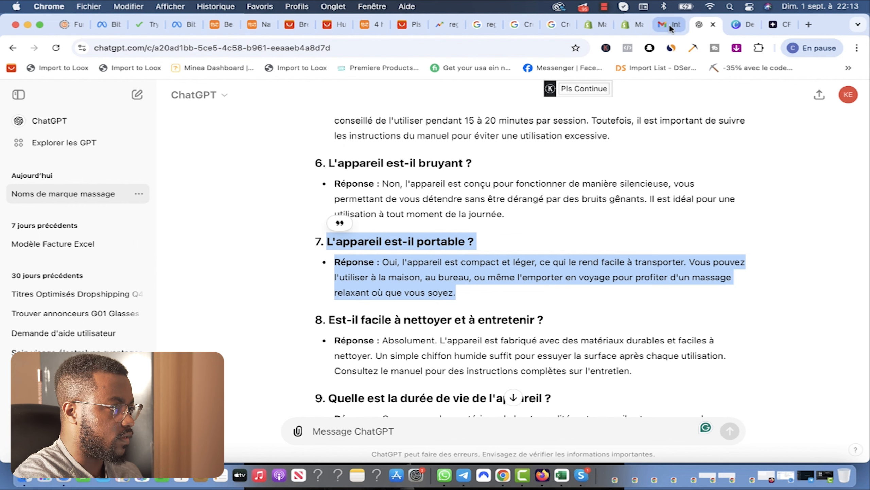
click(632, 25)
click(544, 373)
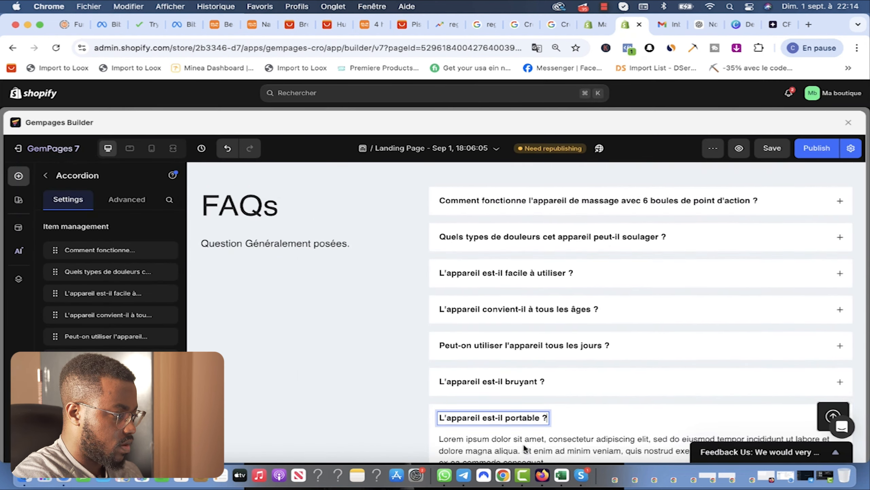
Step: Fill the portable item's answer with ChatGPT's text, deleting the duplicate heading and 'Réponse :' label
click(524, 444)
scroll(526, 418, down, 2)
scroll(526, 418, down, 1)
click(549, 344)
key(super+a)
key(super+v)
click(515, 342)
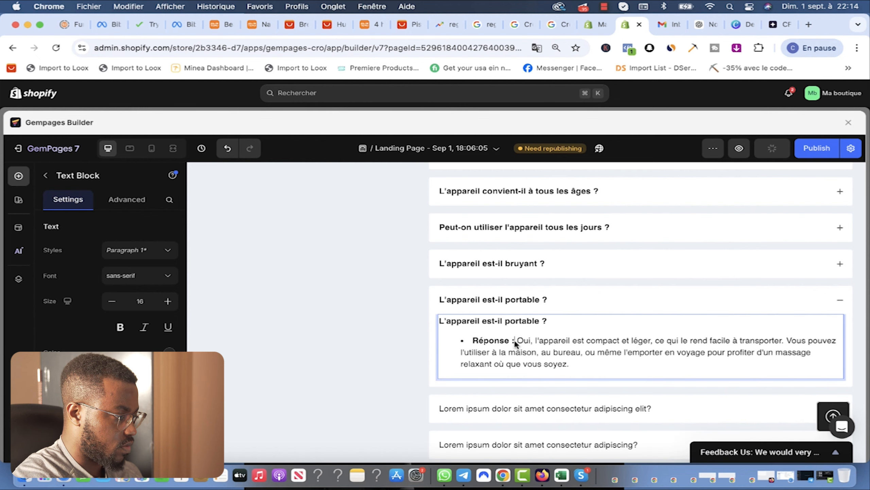
drag(518, 342, 425, 327)
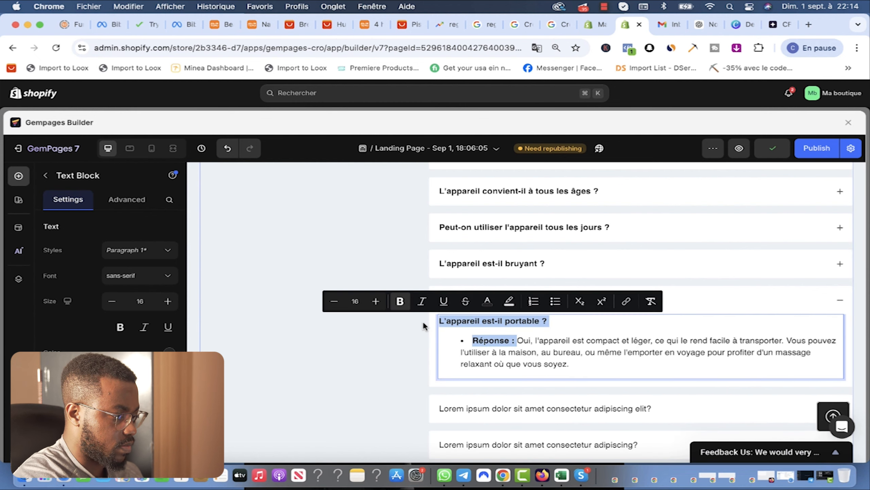
key(BackSpace)
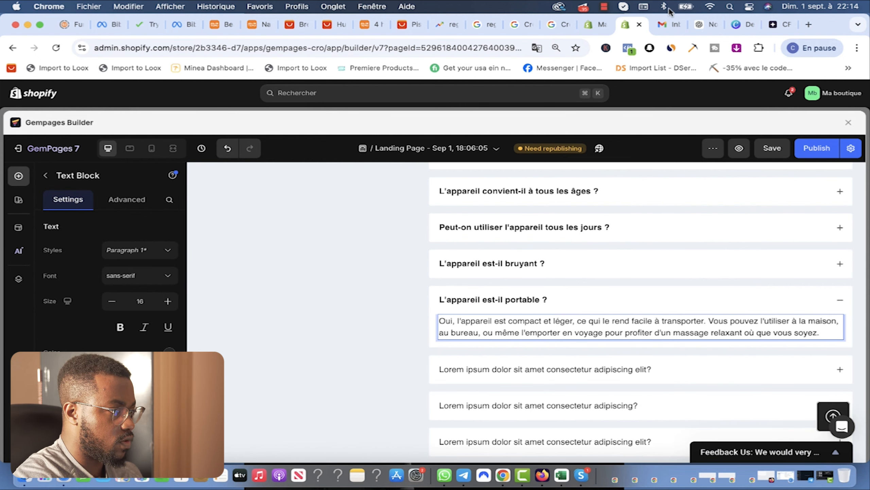
Step: Select ChatGPT's question 8 on cleaning and question 9 on lifespan with their answers
click(707, 24)
click(601, 367)
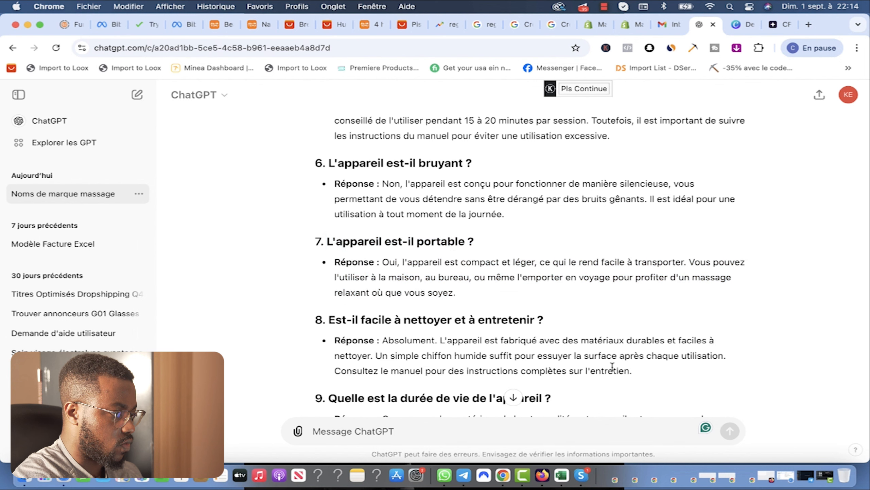
drag(632, 372, 333, 314)
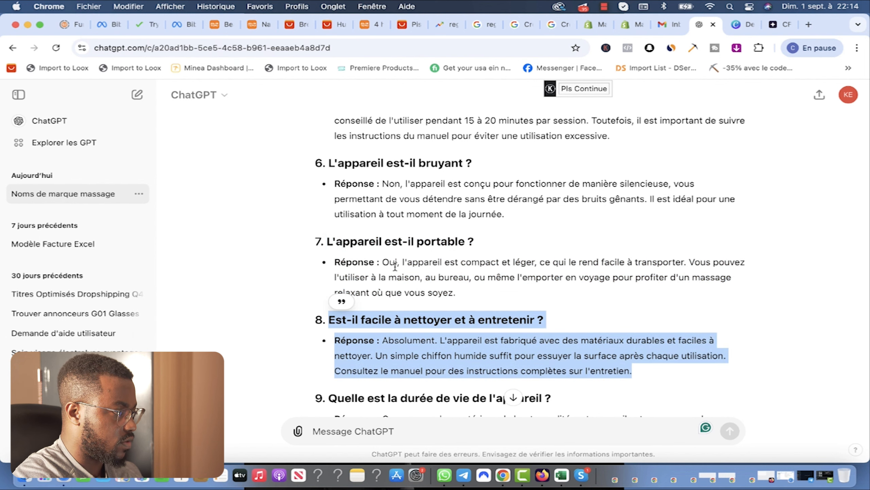
click(630, 25)
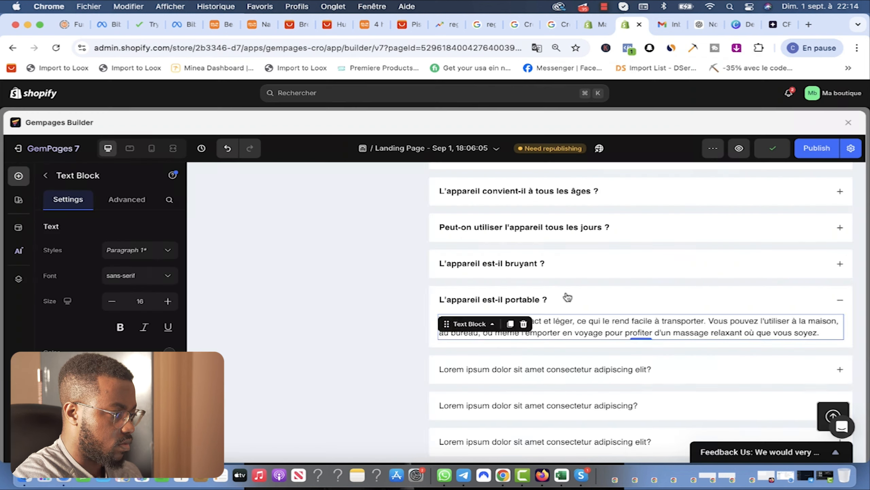
scroll(540, 347, down, 1)
click(549, 330)
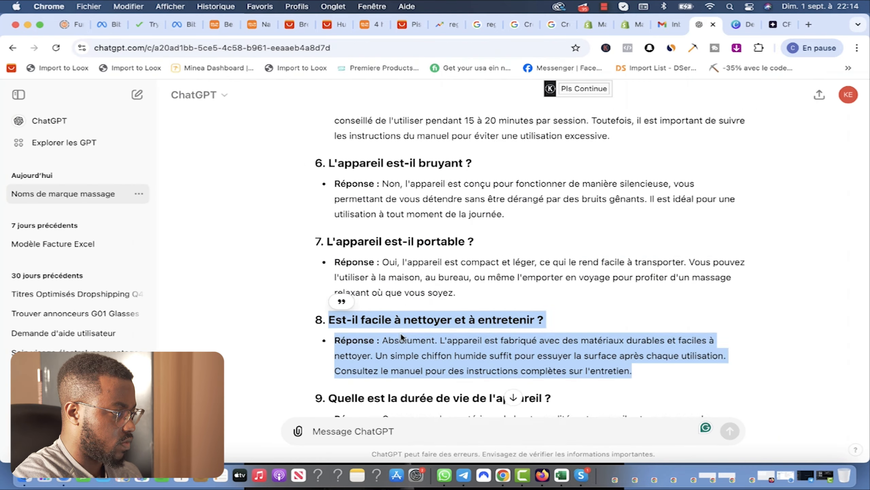
scroll(545, 307, down, 3)
drag(556, 334, 330, 280)
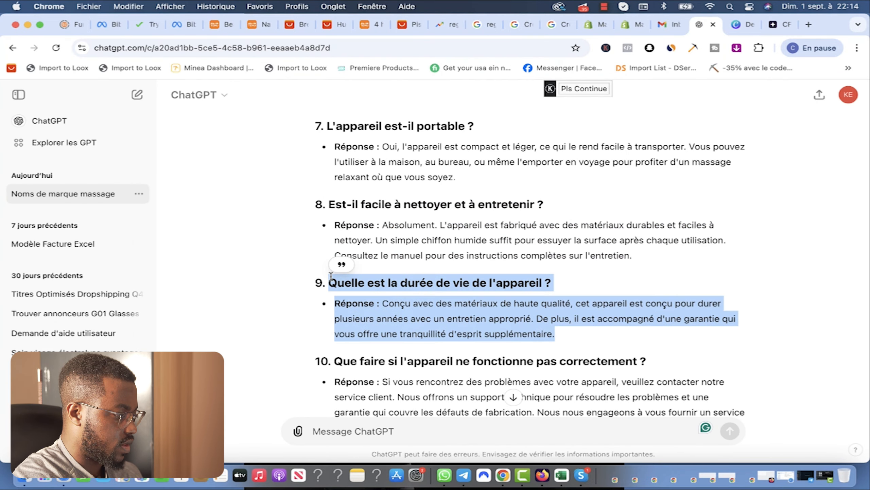
click(630, 24)
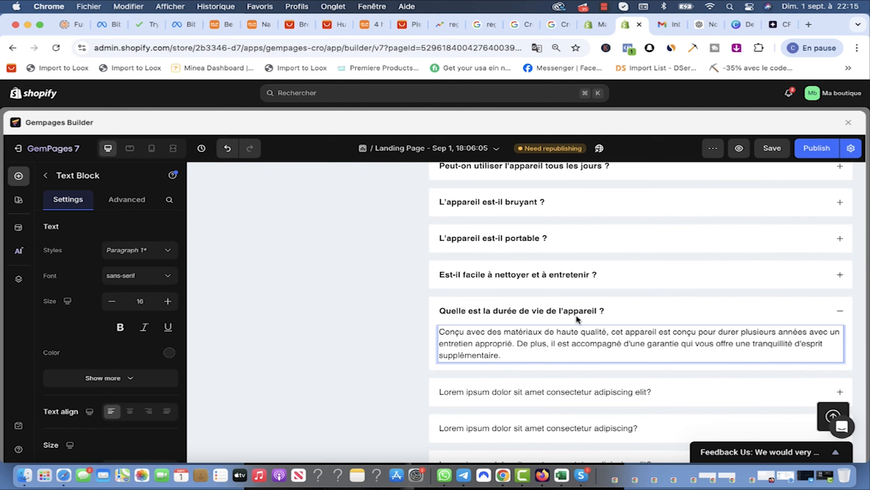
scroll(576, 316, down, 2)
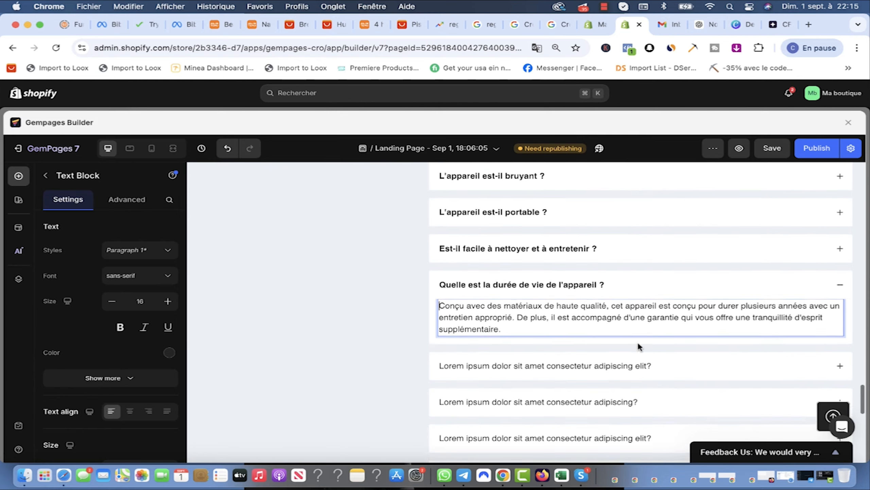
Step: Select ChatGPT's question 10 on malfunctions and its answer
click(672, 24)
click(697, 25)
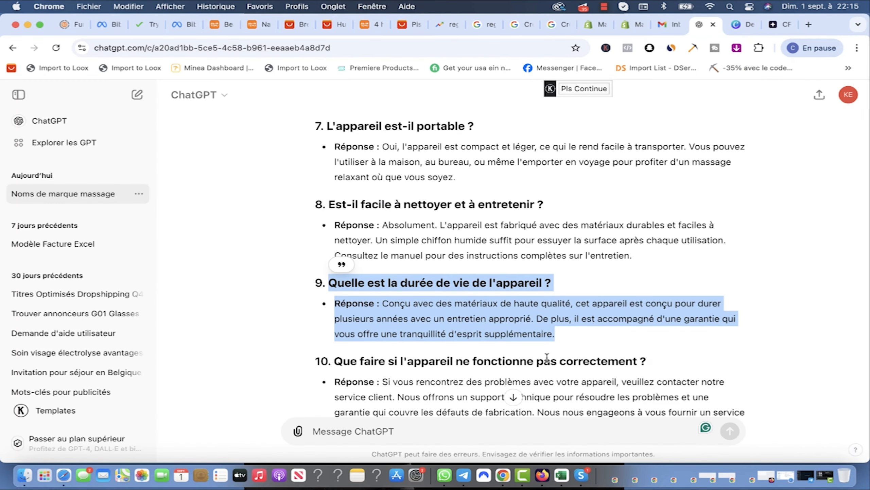
scroll(548, 360, down, 2)
click(547, 380)
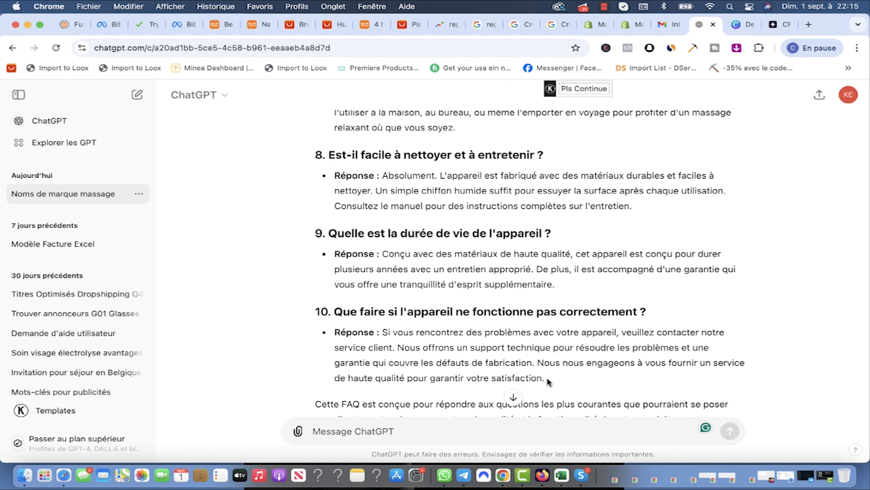
drag(548, 381, 336, 315)
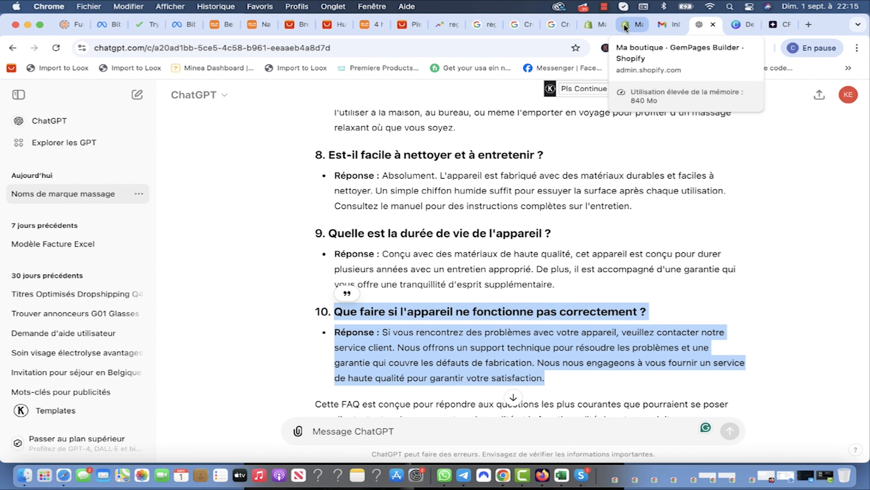
click(630, 27)
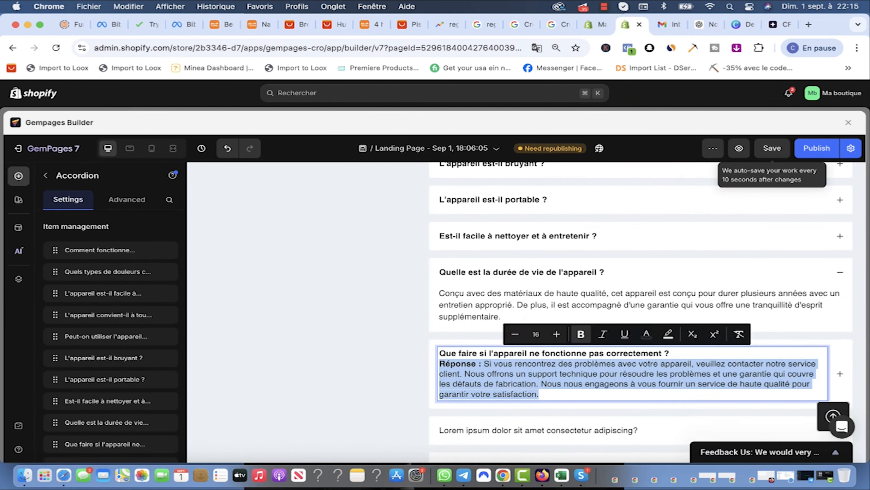
Step: Fill the malfunction item's answer, removing the duplicate question and 'Réponse :' label
key(super+x)
click(732, 356)
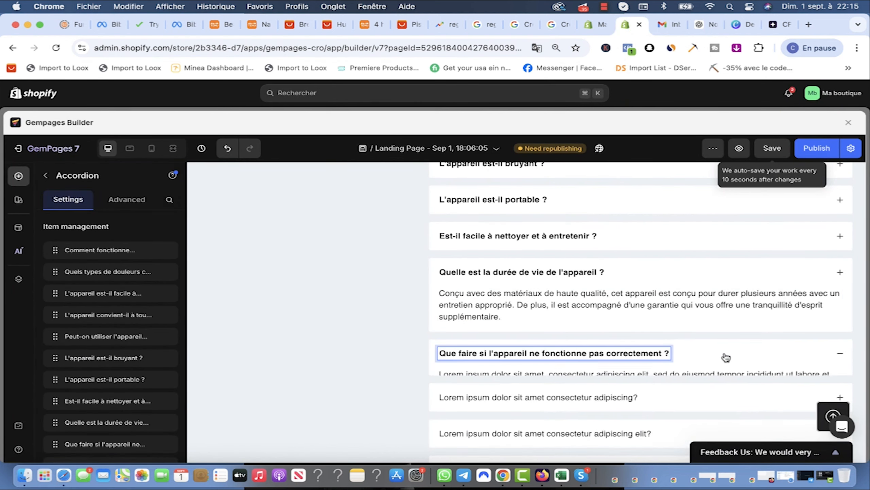
click(552, 352)
click(552, 352)
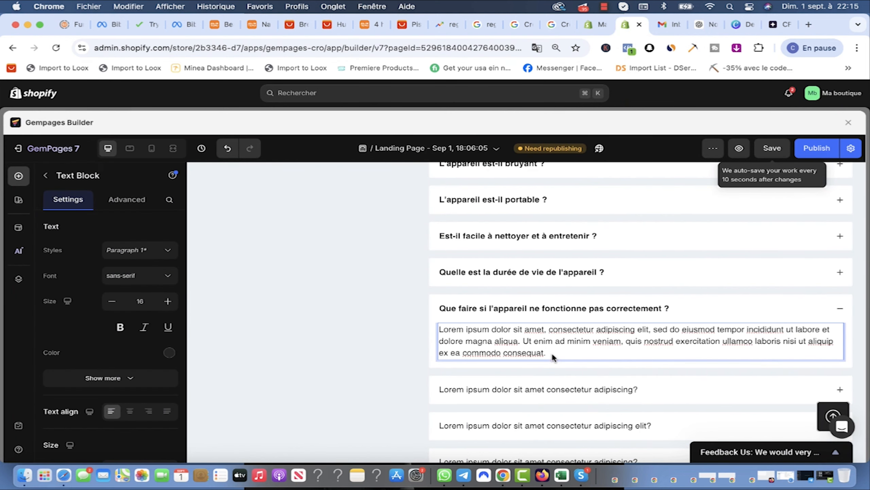
key(super+a)
key(super+v)
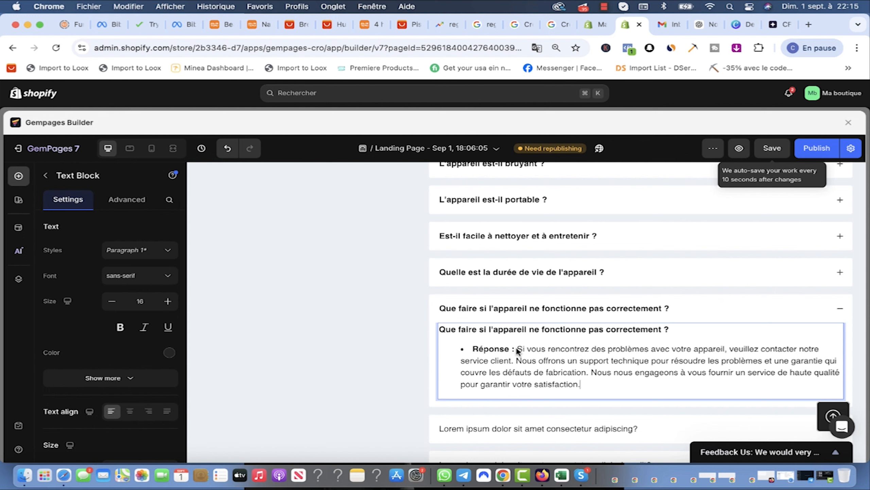
drag(517, 353, 428, 316)
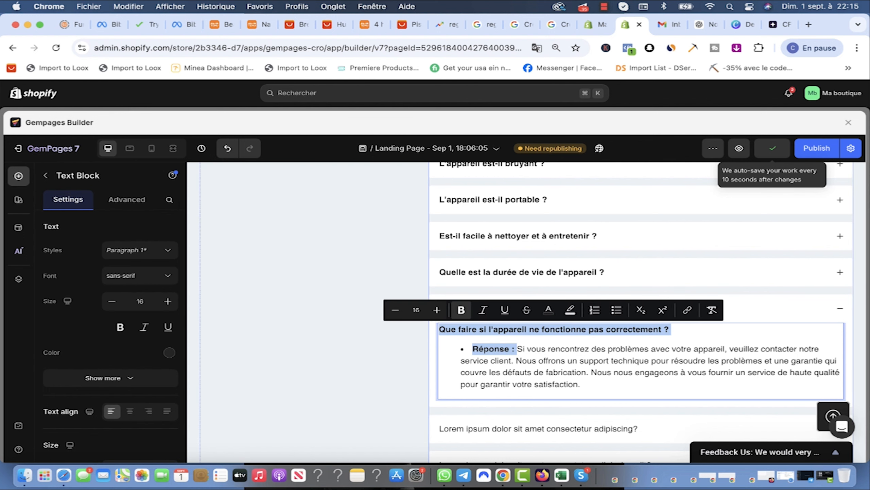
key(BackSpace)
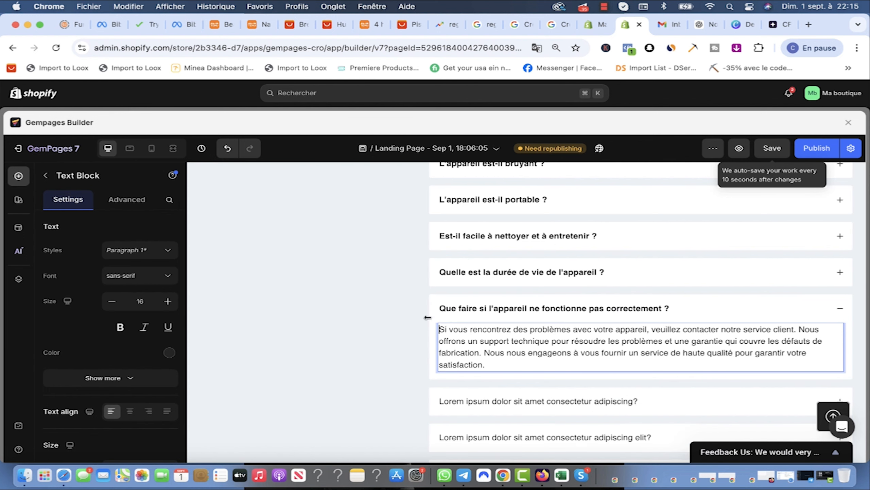
scroll(677, 351, down, 3)
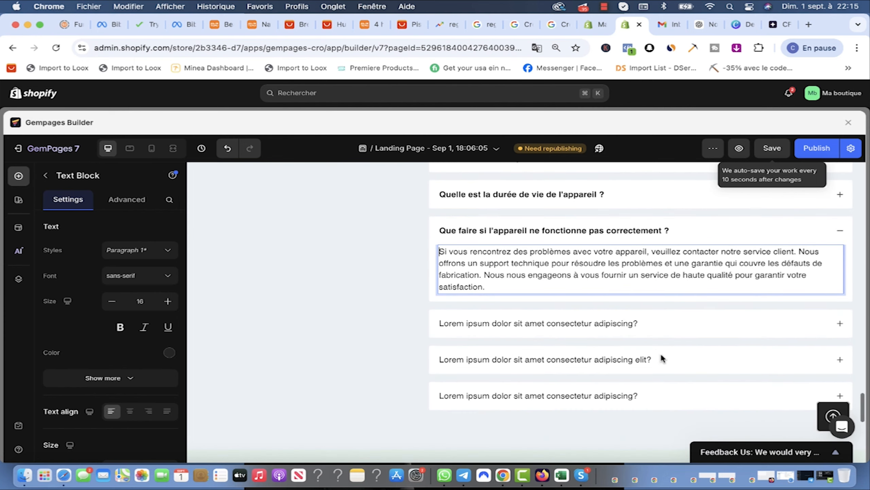
Step: Save, then delete the leftover Lorem ipsum items from the accordion's Item management
click(773, 151)
scroll(572, 336, up, 10)
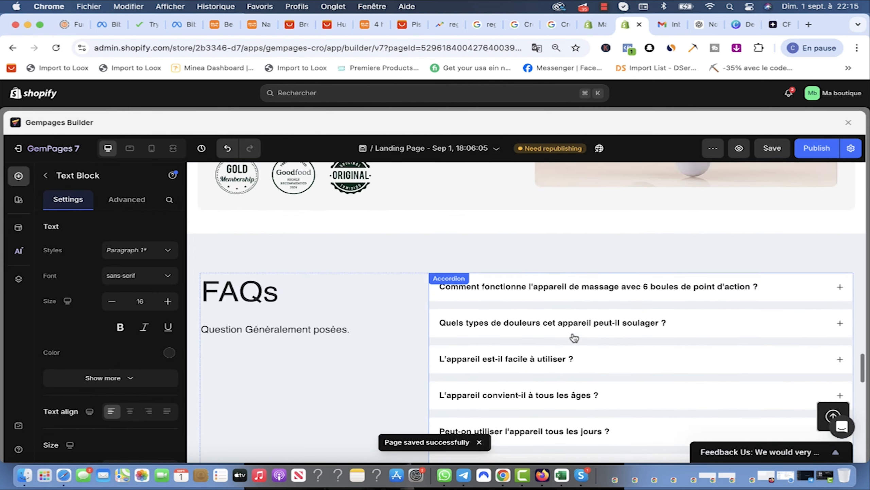
scroll(575, 338, up, 2)
scroll(540, 321, down, 2)
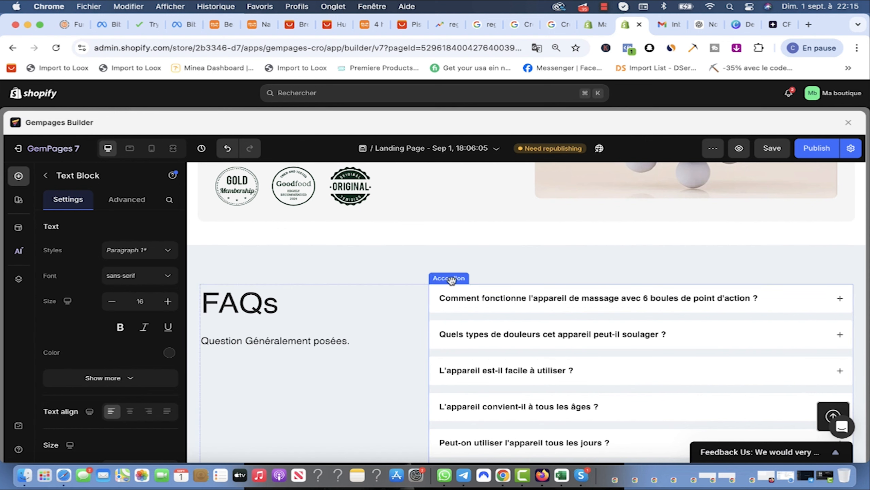
click(451, 280)
scroll(110, 309, down, 3)
click(165, 370)
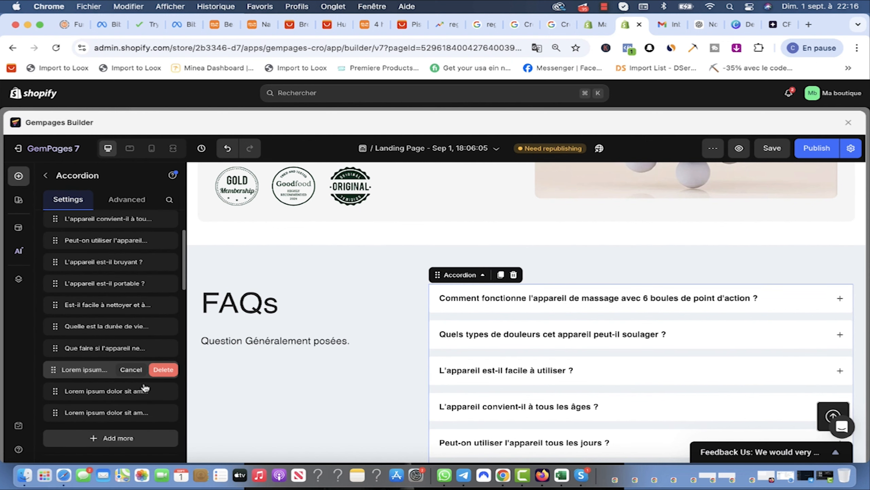
click(162, 370)
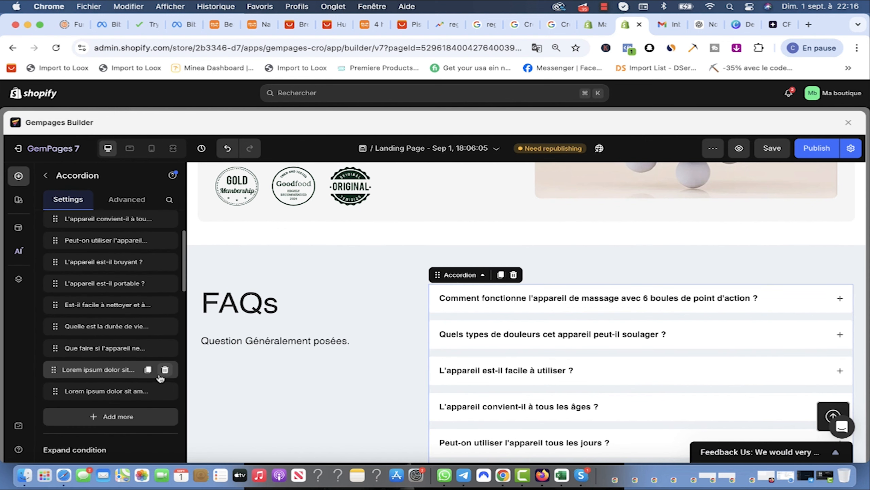
click(165, 370)
click(163, 369)
scroll(547, 397, up, 5)
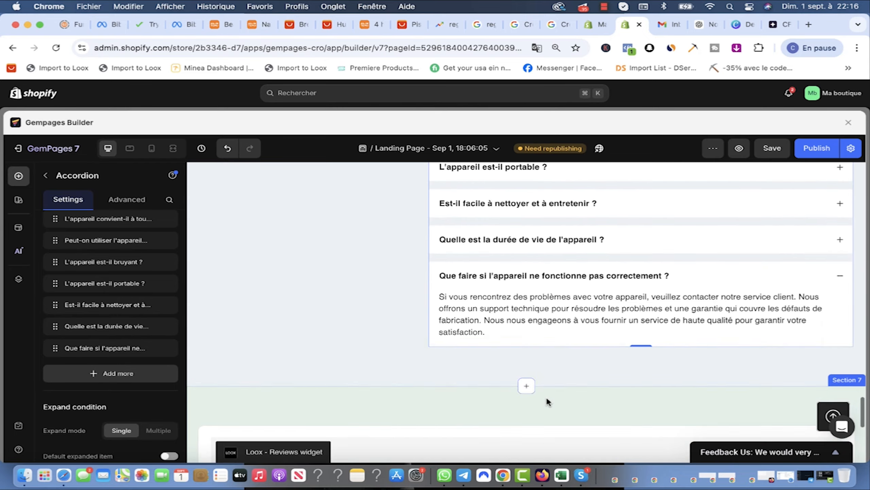
scroll(546, 397, up, 5)
Step: Save and publish the landing page, then review the FAQ and Loox reviews widget
click(781, 153)
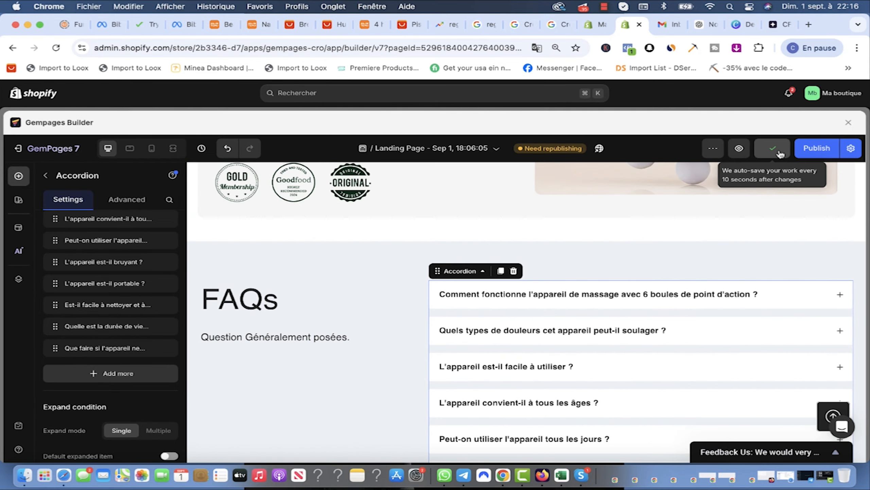
scroll(812, 197, down, 2)
click(819, 148)
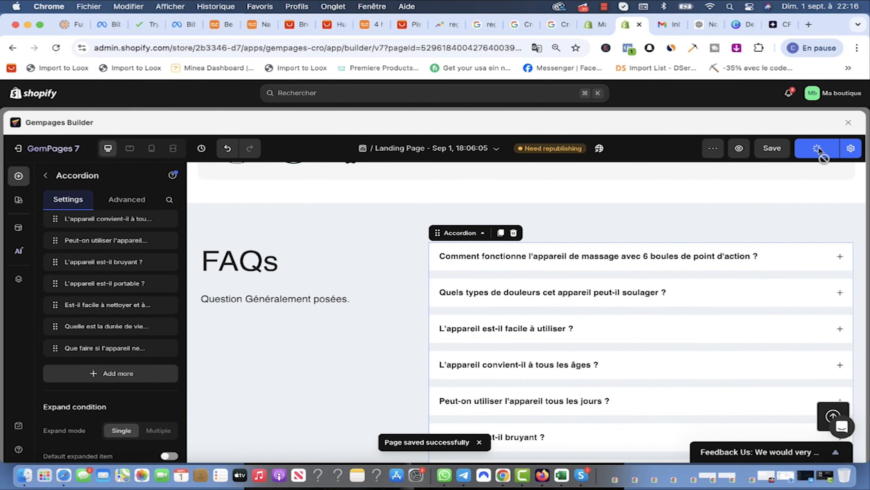
scroll(816, 171, down, 10)
scroll(584, 276, up, 1)
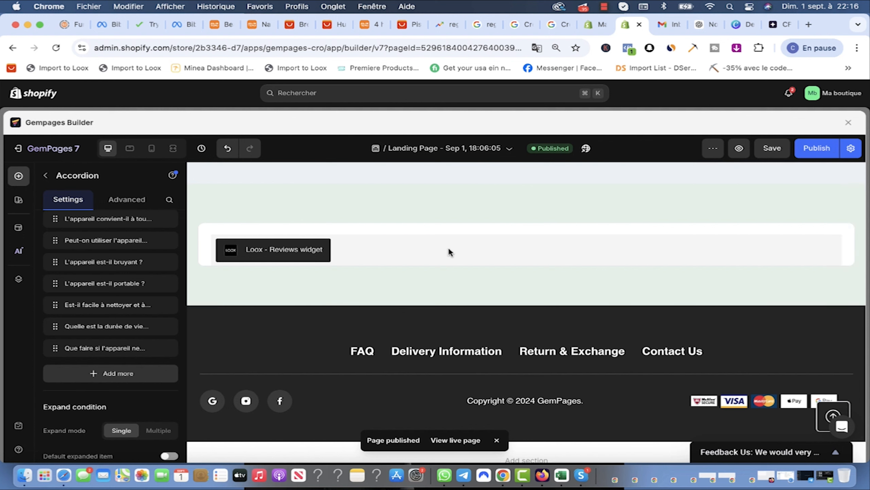
scroll(342, 266, up, 5)
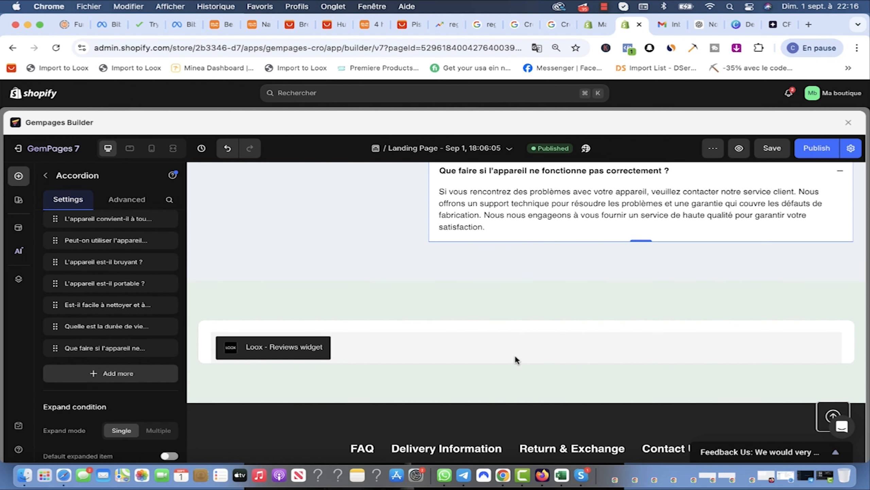
scroll(543, 336, down, 3)
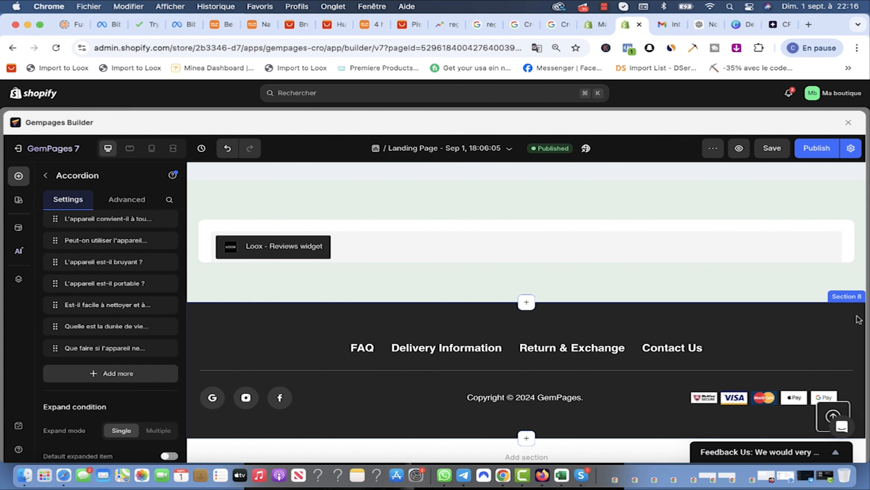
Step: Replace the old footer with the saved newsletter footer section, then save and publish the page
click(842, 296)
key(Delete)
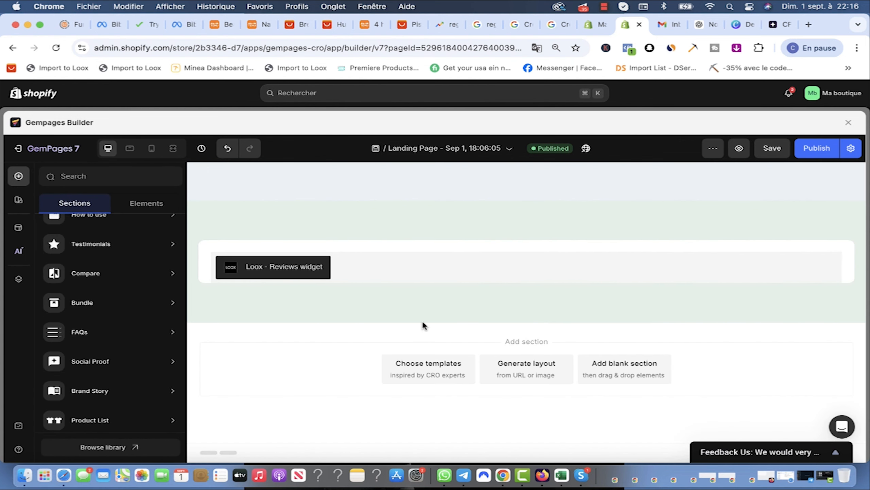
scroll(103, 395, down, 3)
click(99, 449)
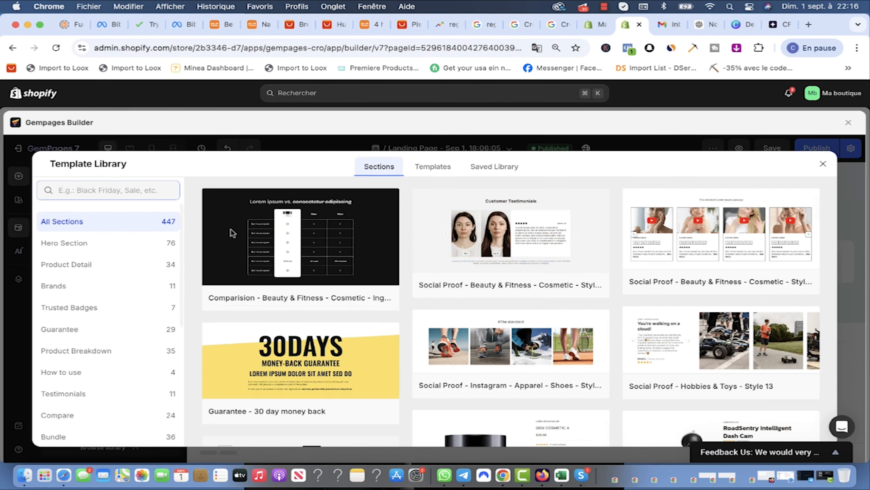
click(495, 166)
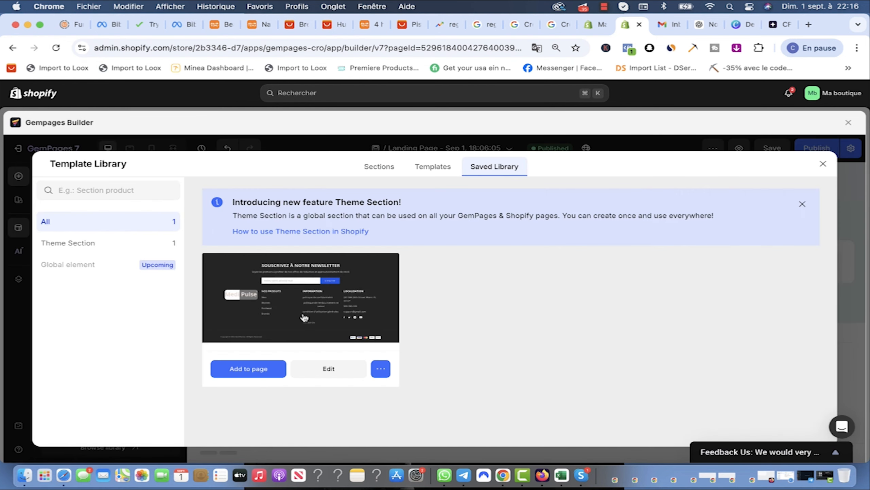
click(249, 370)
scroll(534, 332, down, 9)
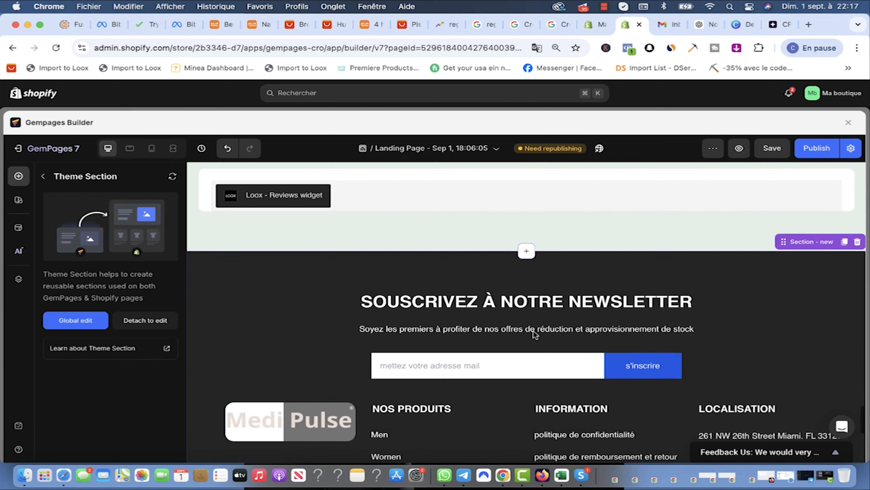
scroll(534, 333, up, 5)
scroll(535, 332, down, 4)
scroll(535, 334, up, 5)
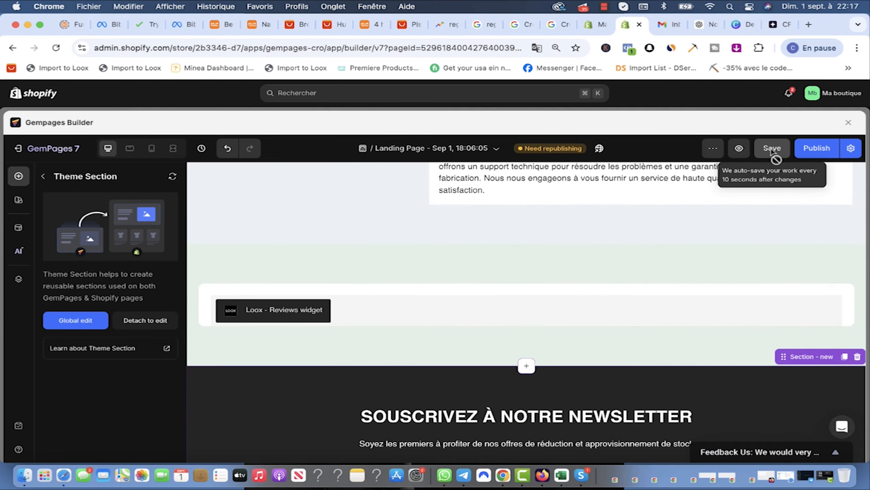
click(773, 149)
click(818, 149)
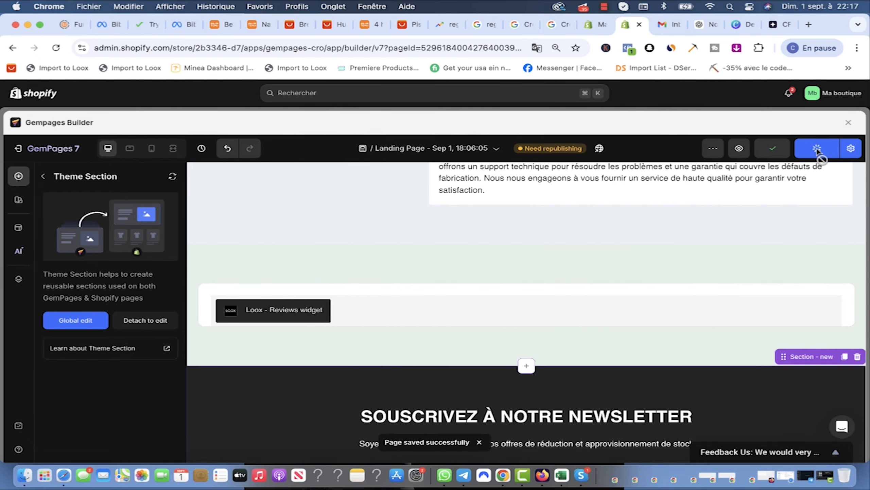
Step: Close the builder, enable Mailtrack, and view the live online store from Shopify admin
click(639, 24)
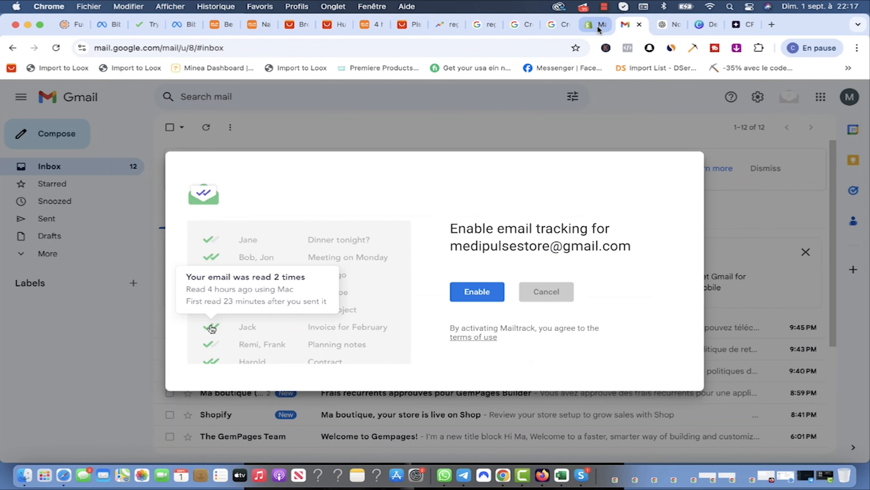
click(474, 292)
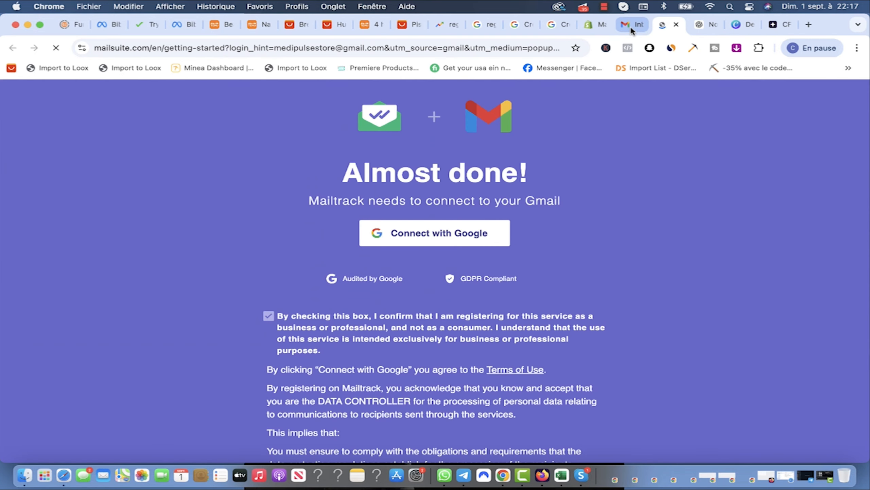
click(630, 26)
click(627, 27)
click(116, 262)
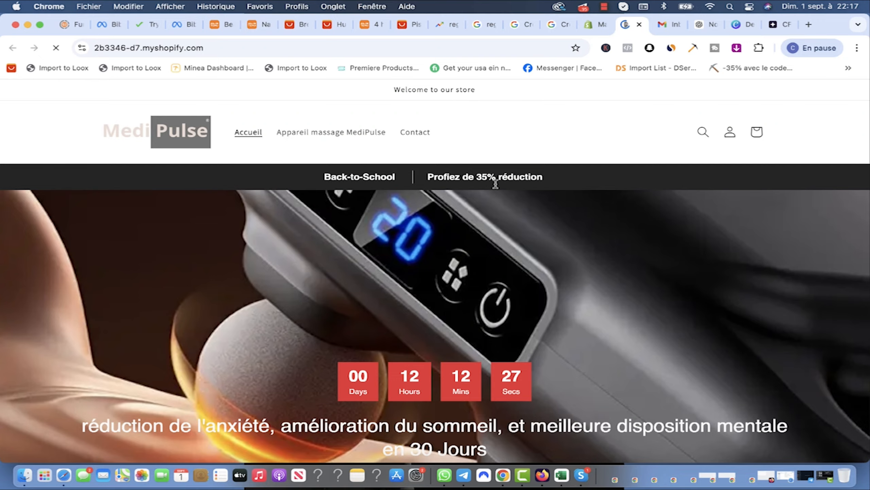
scroll(740, 312, down, 15)
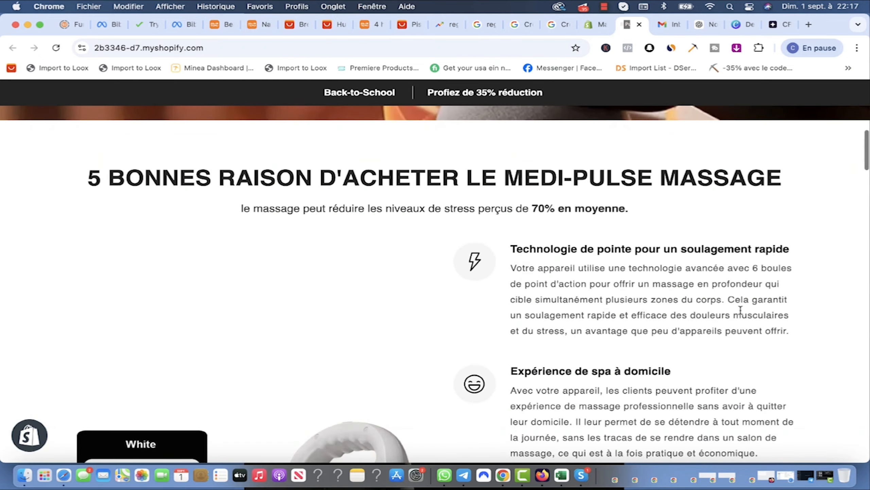
scroll(736, 319, down, 6)
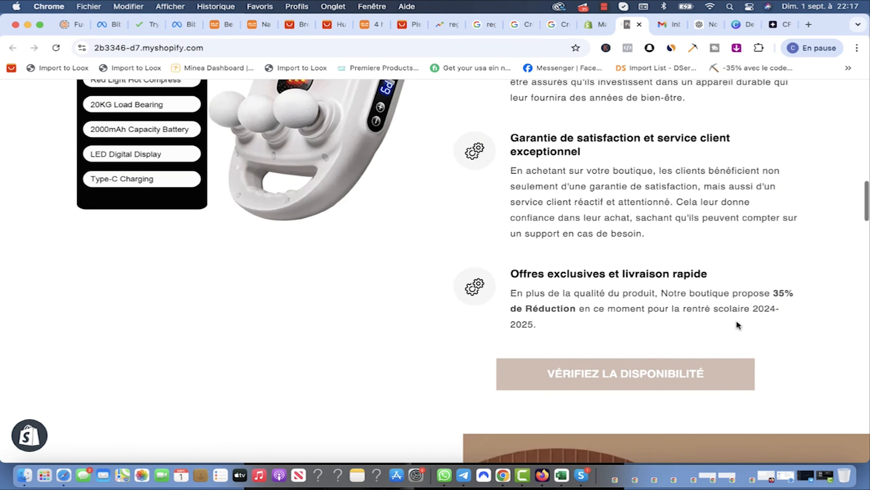
scroll(736, 318, up, 15)
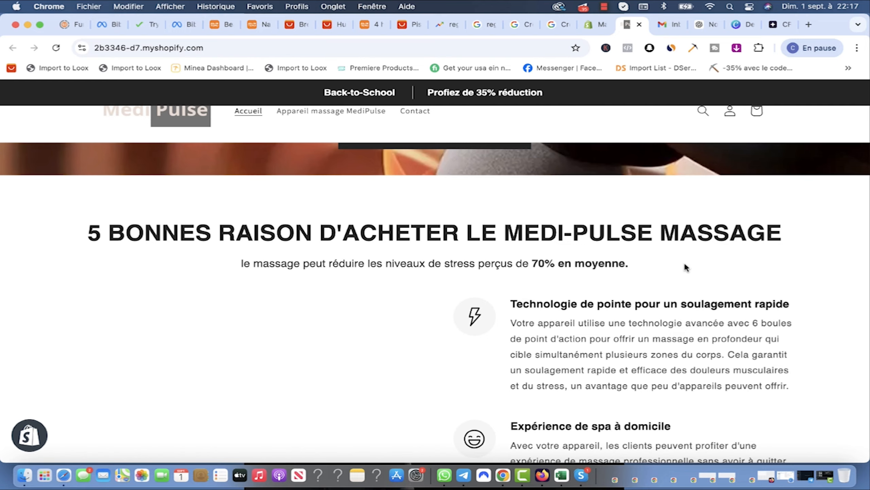
scroll(685, 268, down, 15)
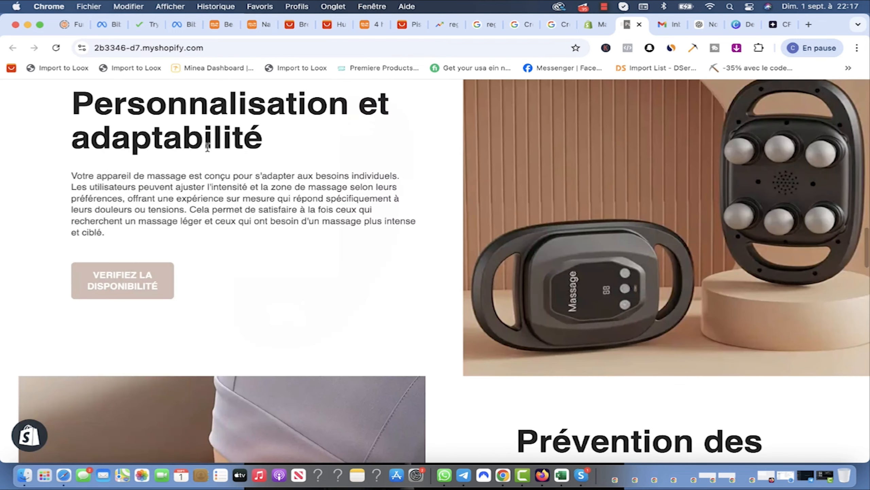
scroll(219, 171, down, 10)
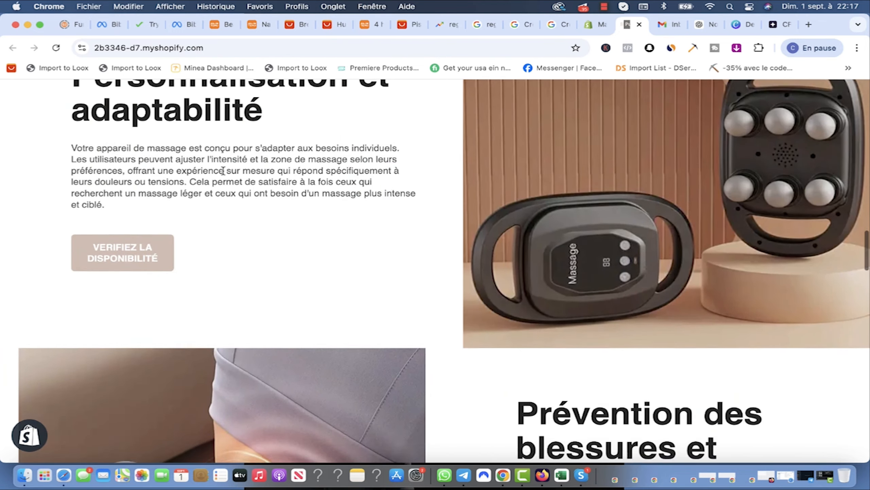
scroll(676, 210, down, 3)
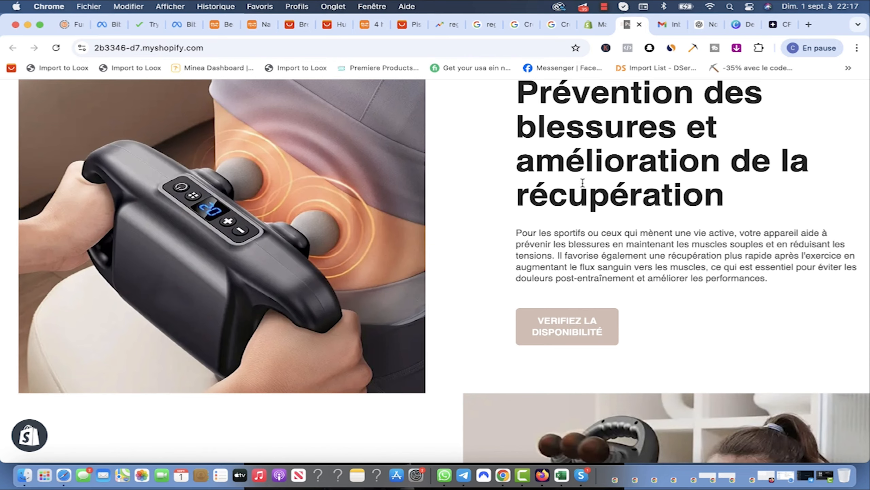
scroll(605, 254, down, 3)
scroll(604, 254, down, 12)
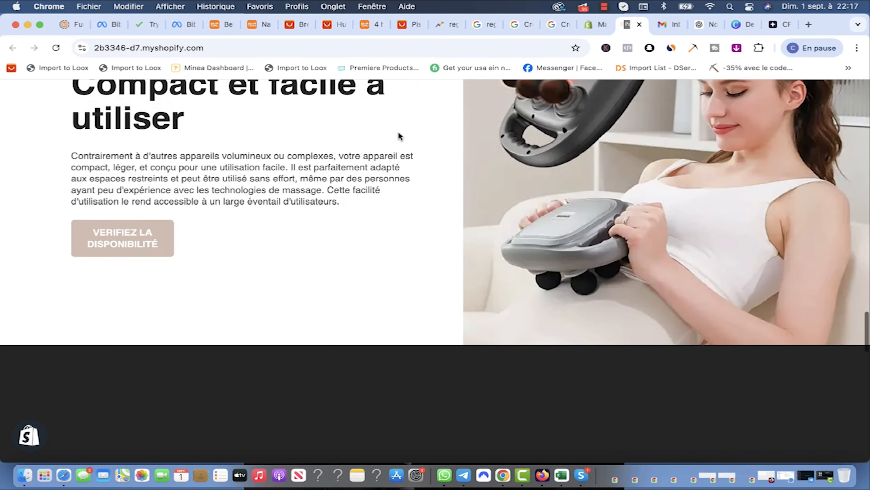
scroll(551, 180, down, 6)
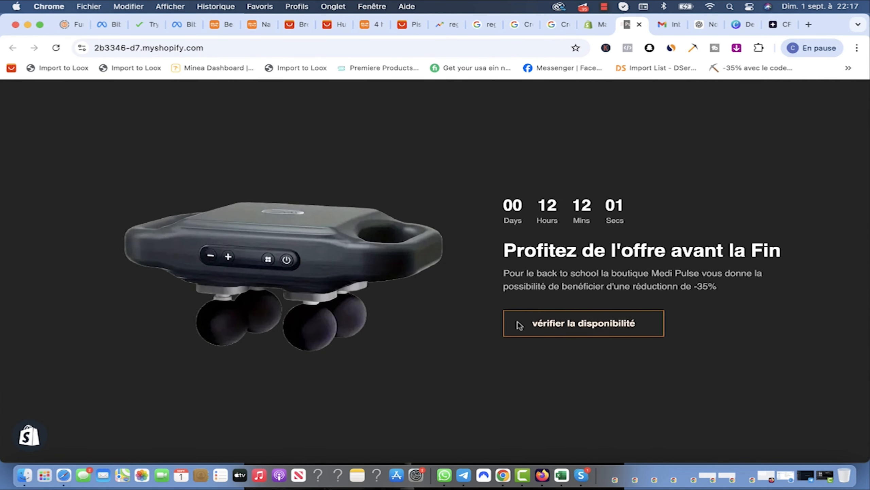
scroll(519, 324, down, 4)
scroll(538, 280, down, 10)
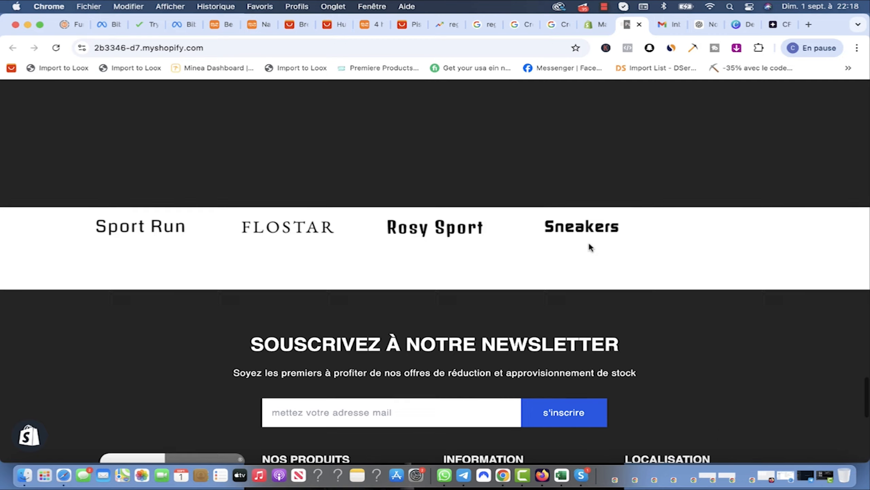
scroll(592, 242, down, 4)
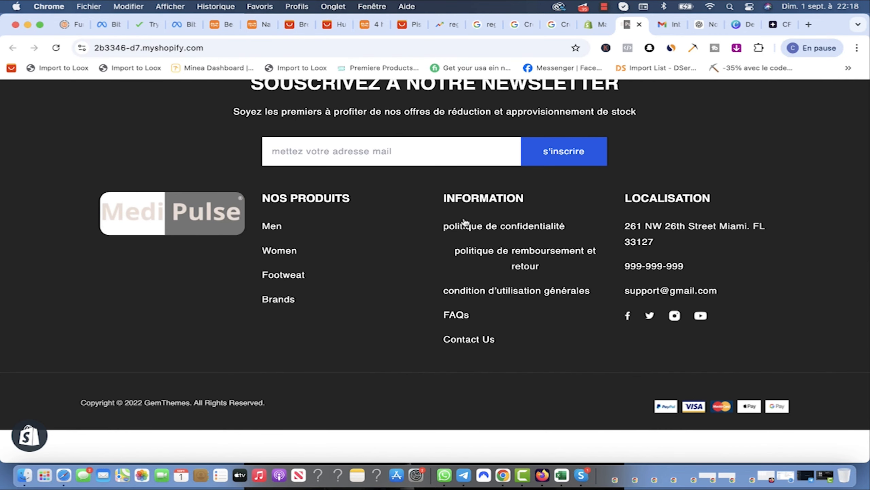
scroll(414, 207, up, 20)
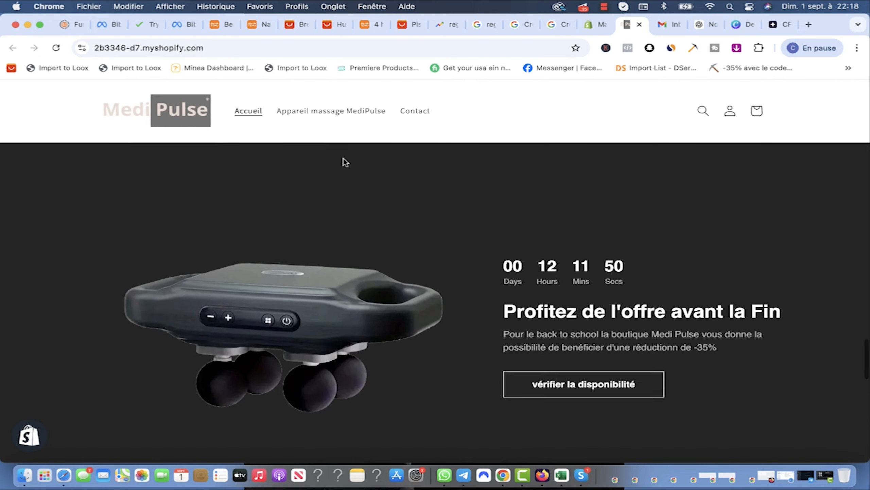
Step: Open the Appareil massage MediPulse page and review its sections down to the French FAQ accordion
click(328, 111)
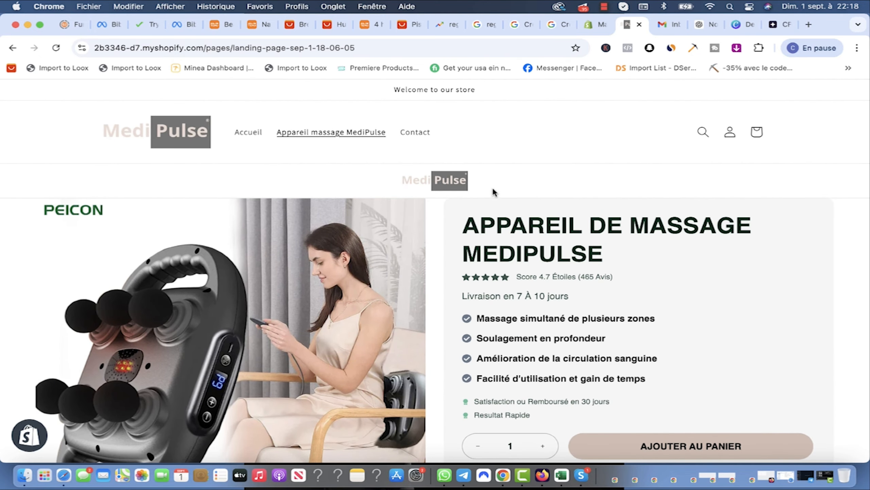
scroll(493, 191, down, 2)
scroll(461, 231, down, 2)
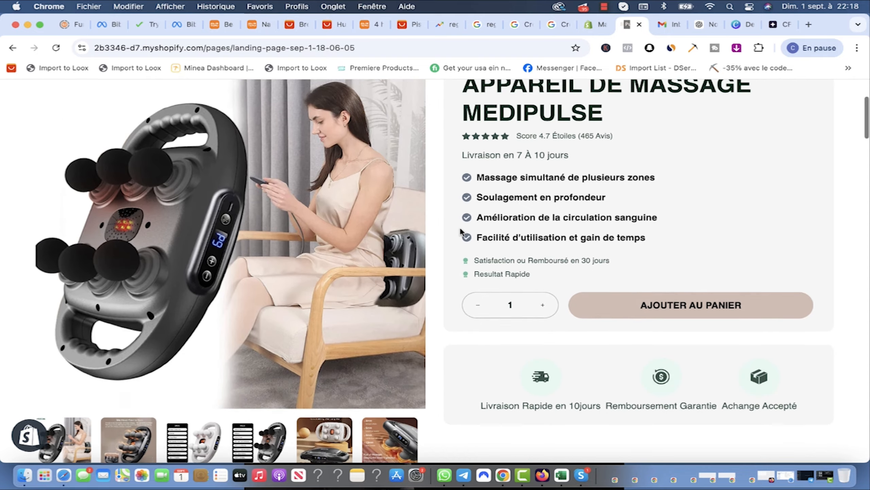
scroll(442, 230, up, 2)
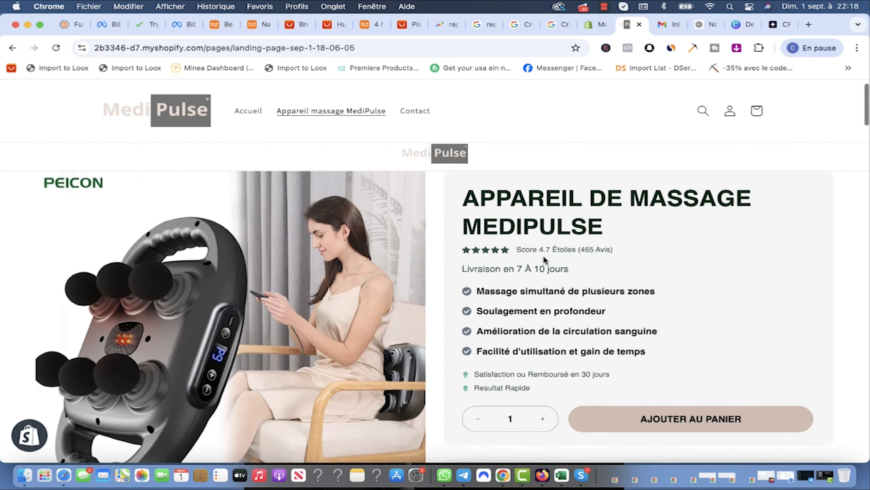
scroll(493, 254, down, 3)
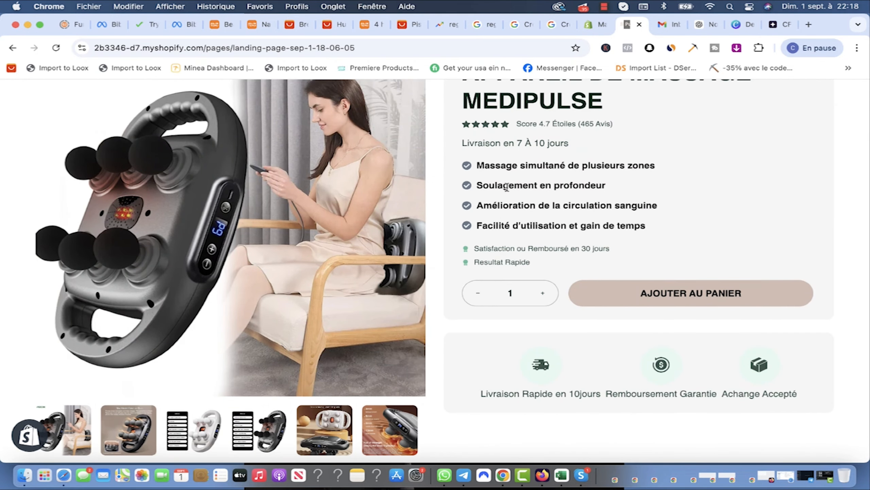
scroll(508, 211, down, 15)
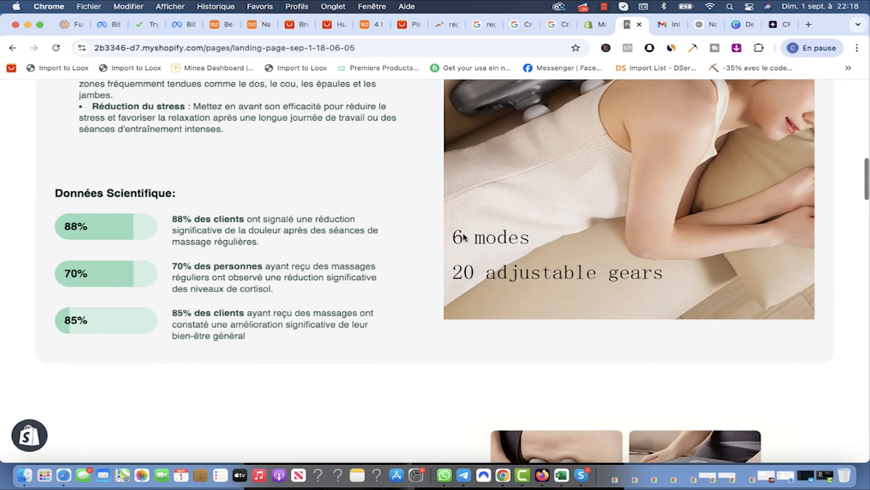
scroll(402, 227, down, 6)
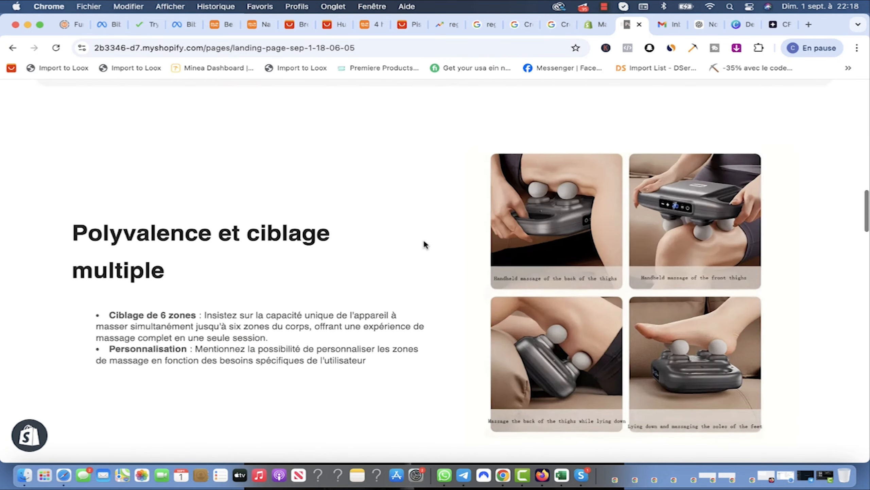
scroll(423, 243, up, 4)
scroll(403, 261, down, 4)
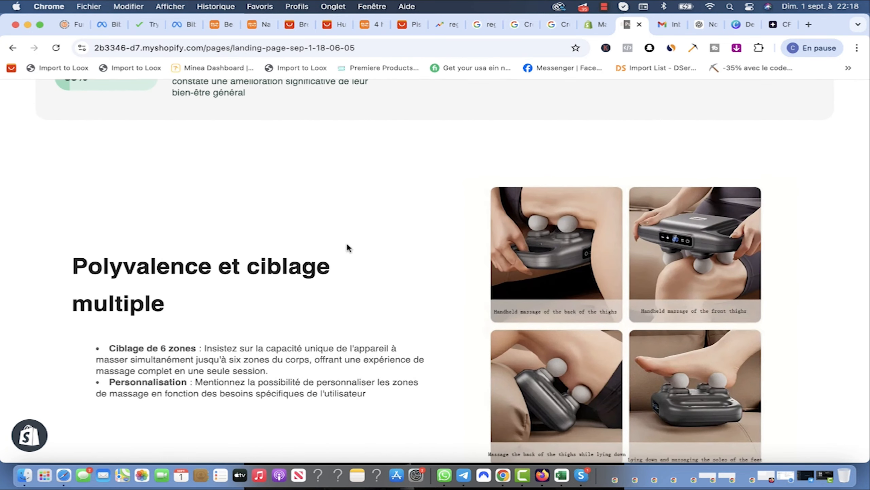
scroll(348, 247, down, 6)
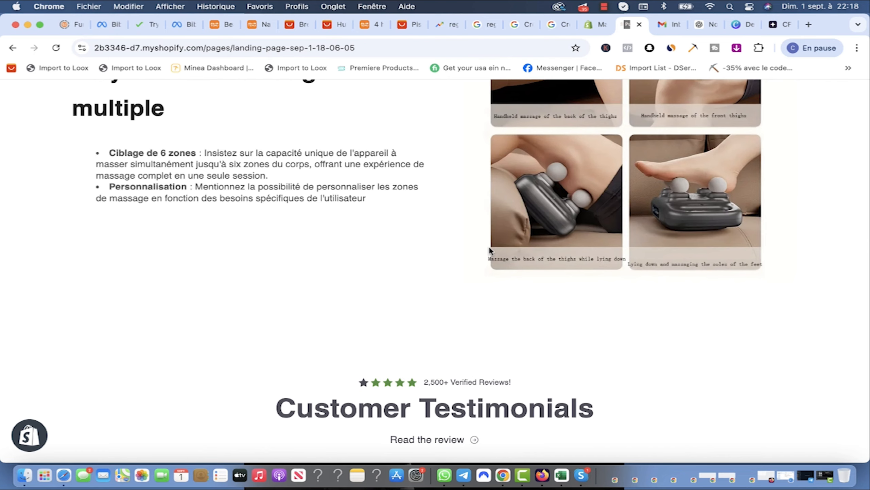
scroll(459, 258, down, 10)
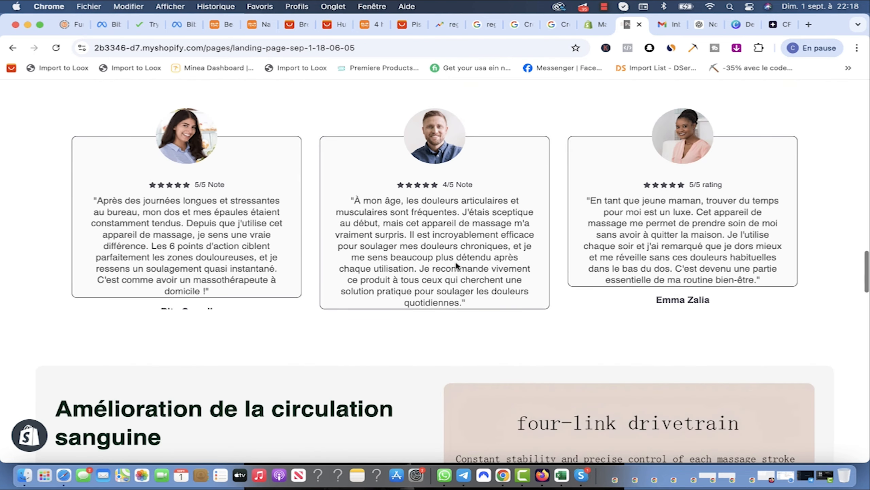
scroll(480, 272, up, 2)
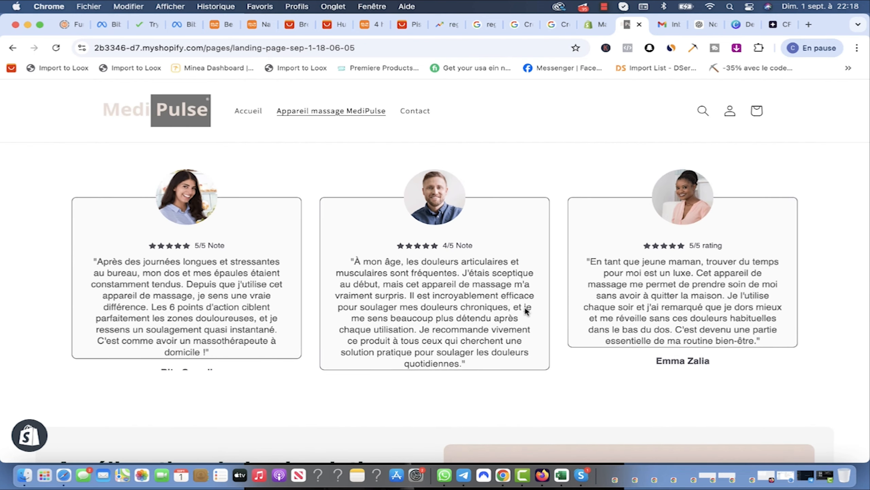
scroll(523, 308, down, 10)
scroll(444, 254, up, 2)
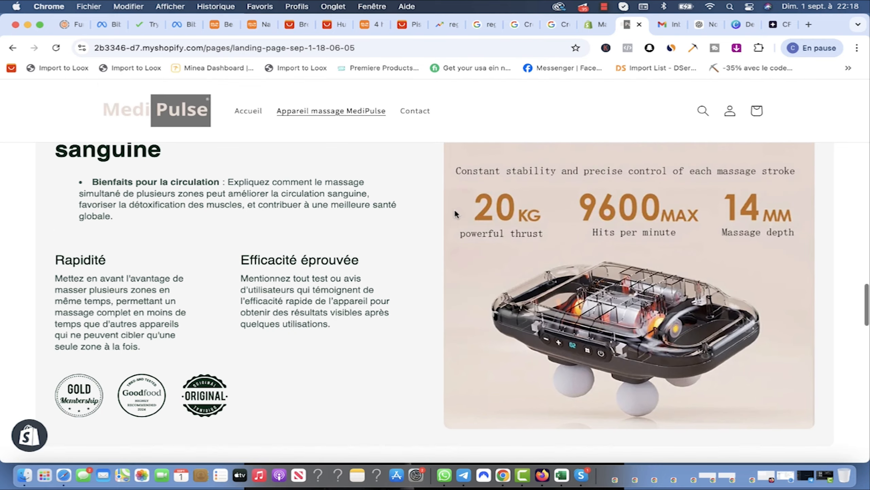
scroll(416, 286, up, 3)
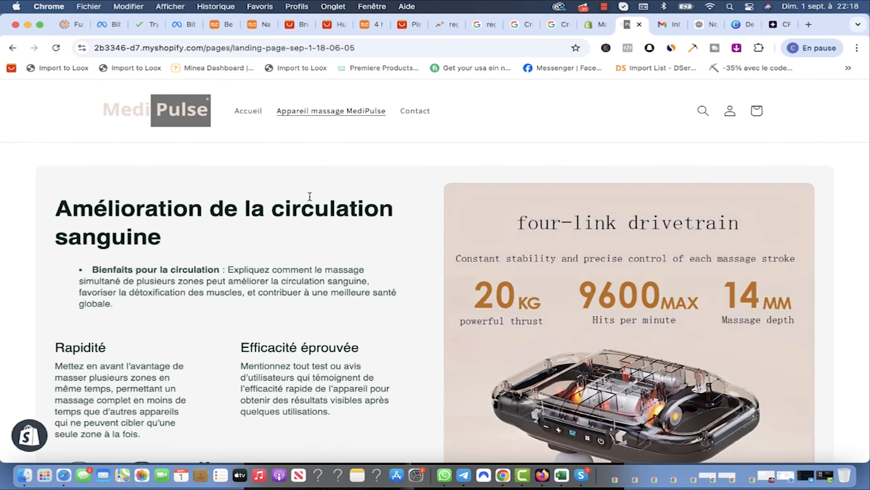
scroll(184, 268, down, 20)
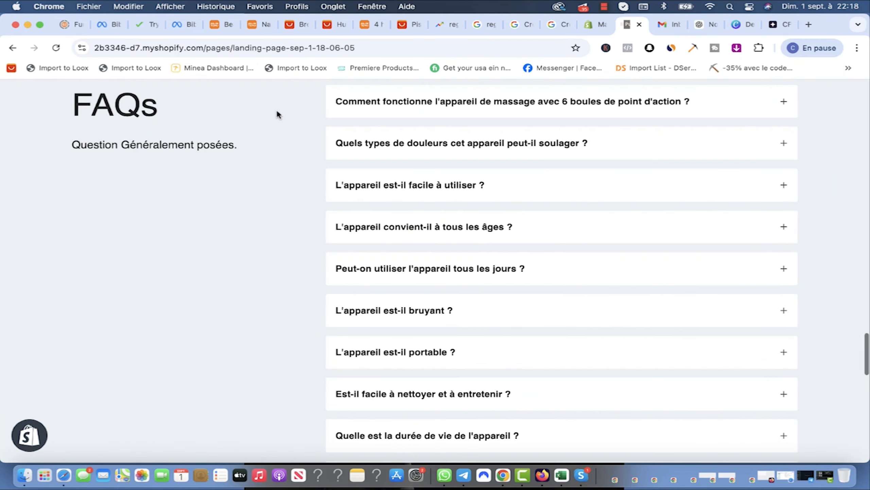
scroll(377, 302, up, 8)
scroll(318, 415, down, 4)
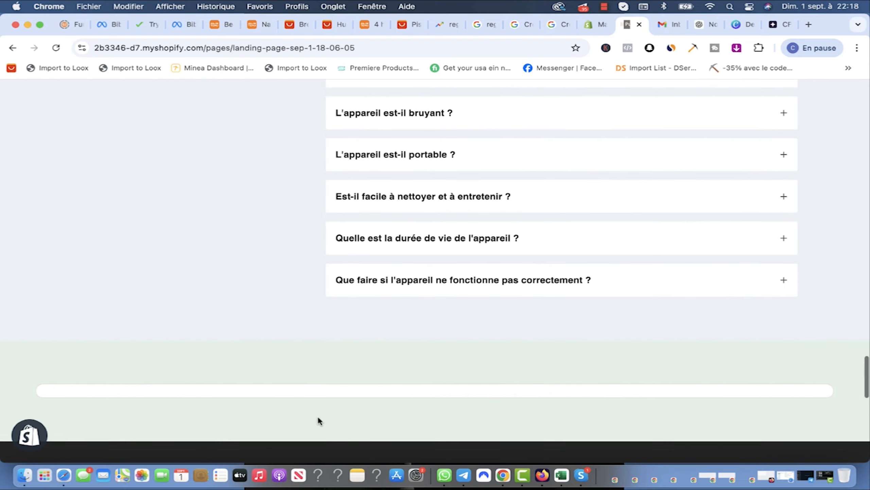
scroll(650, 352, up, 20)
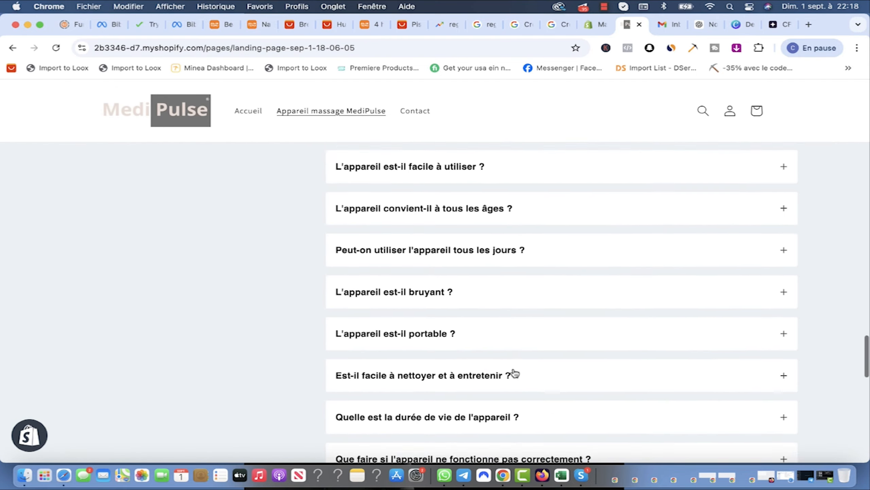